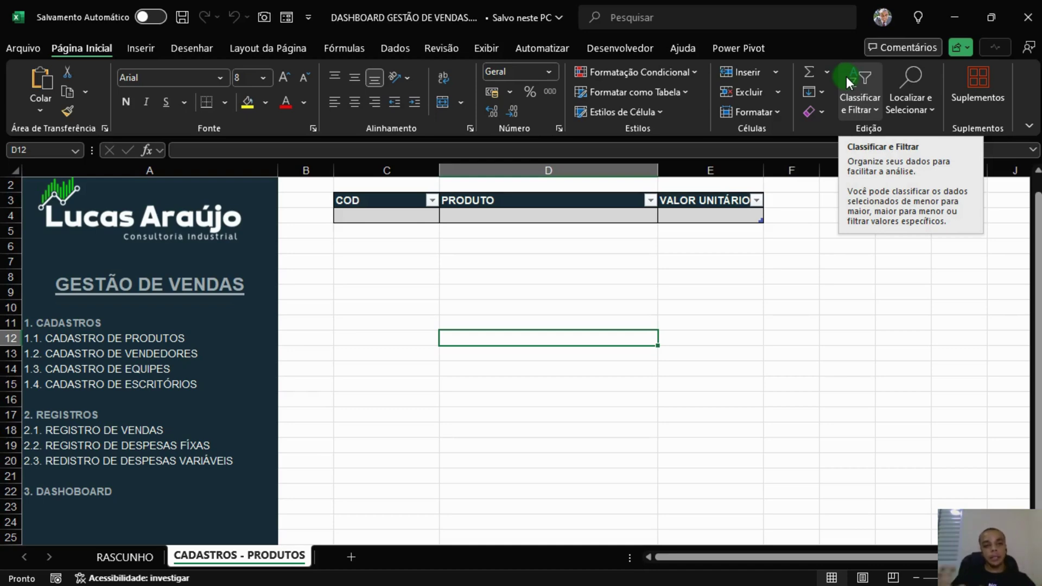
click(595, 278)
scroll(624, 359, up, 1)
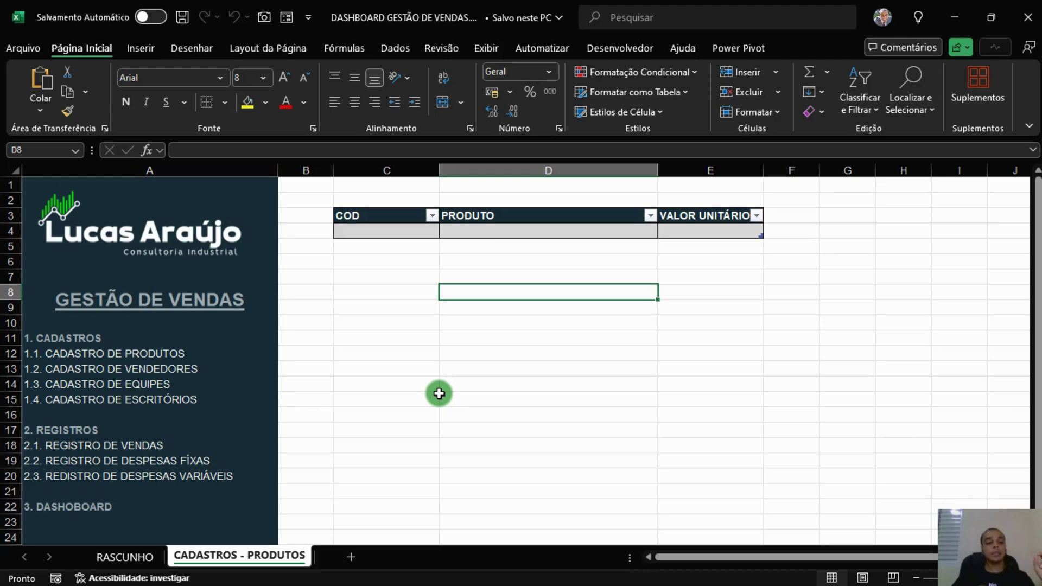
Step: Review the CADASTROS entries in column A, from product registration through office registration
click(136, 369)
click(193, 342)
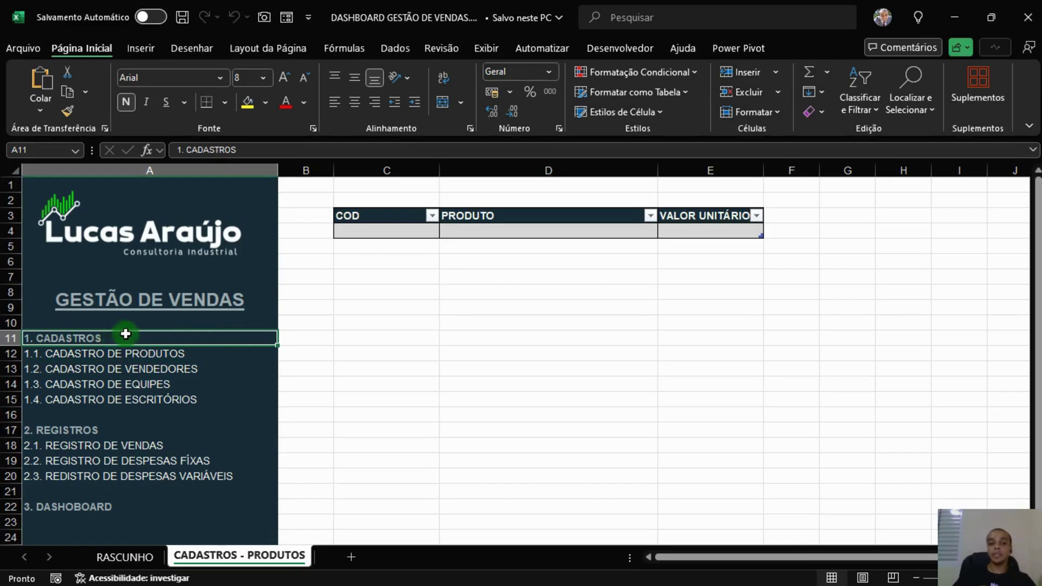
click(127, 355)
drag(129, 371, 131, 386)
click(131, 402)
click(290, 401)
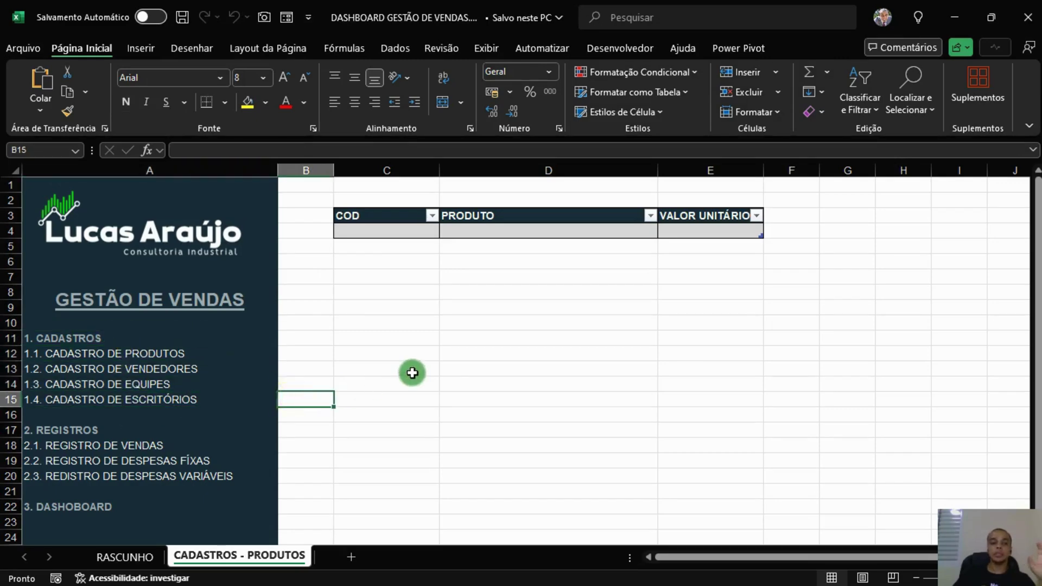
click(412, 373)
scroll(221, 233, down, 1)
scroll(162, 282, up, 1)
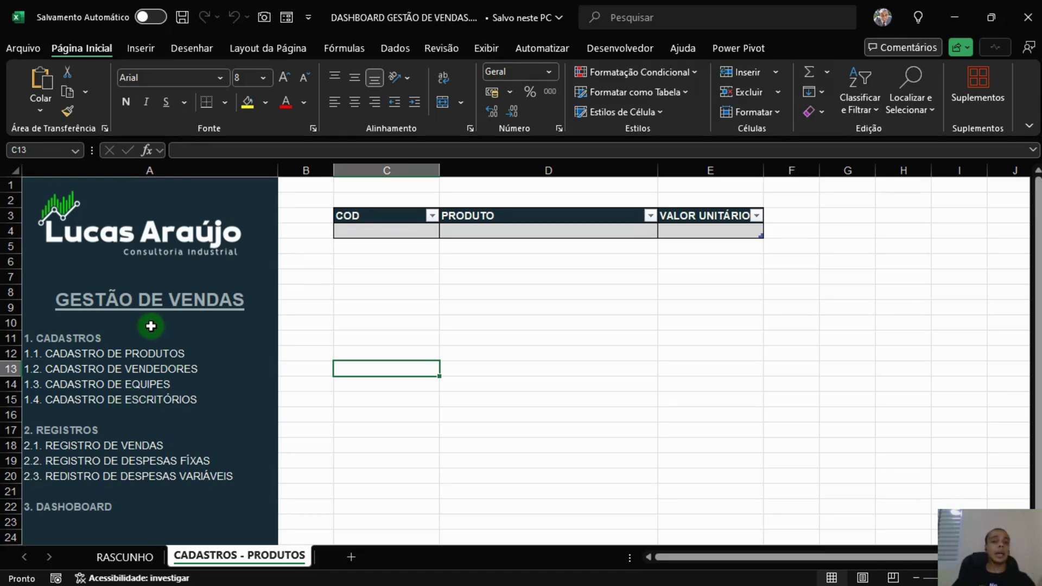
click(81, 341)
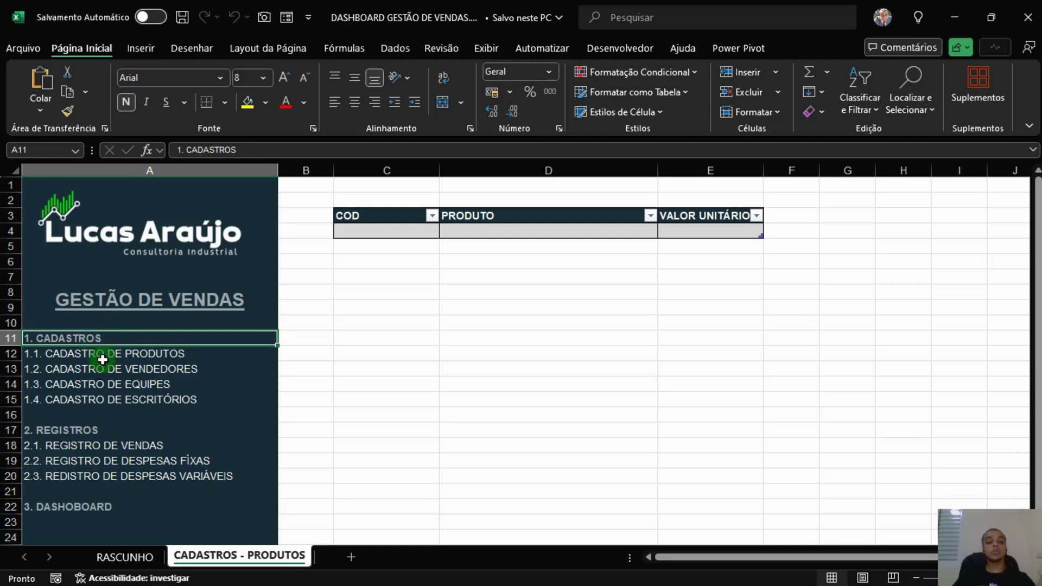
click(101, 356)
click(111, 369)
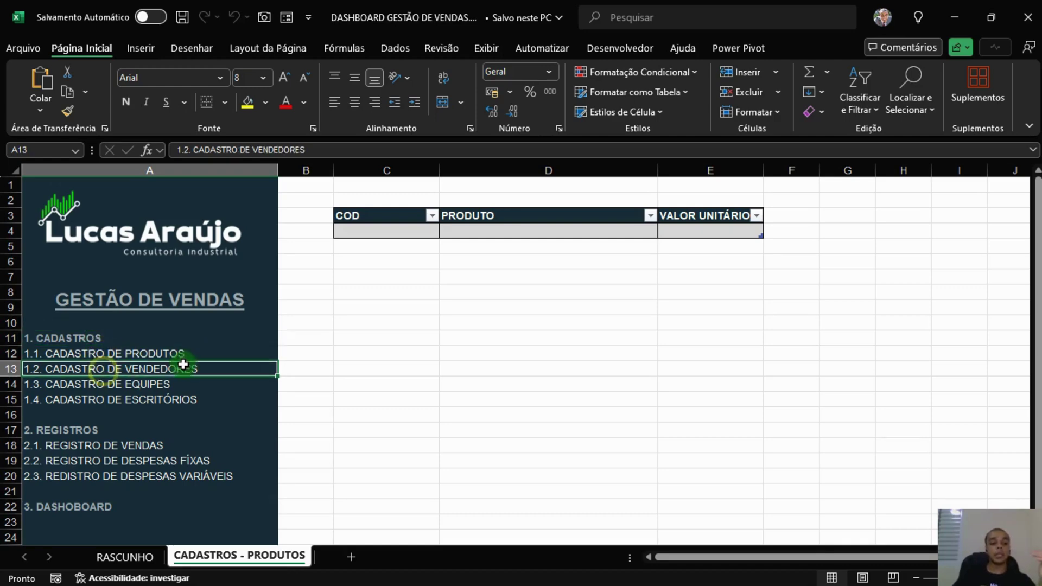
click(106, 384)
click(104, 399)
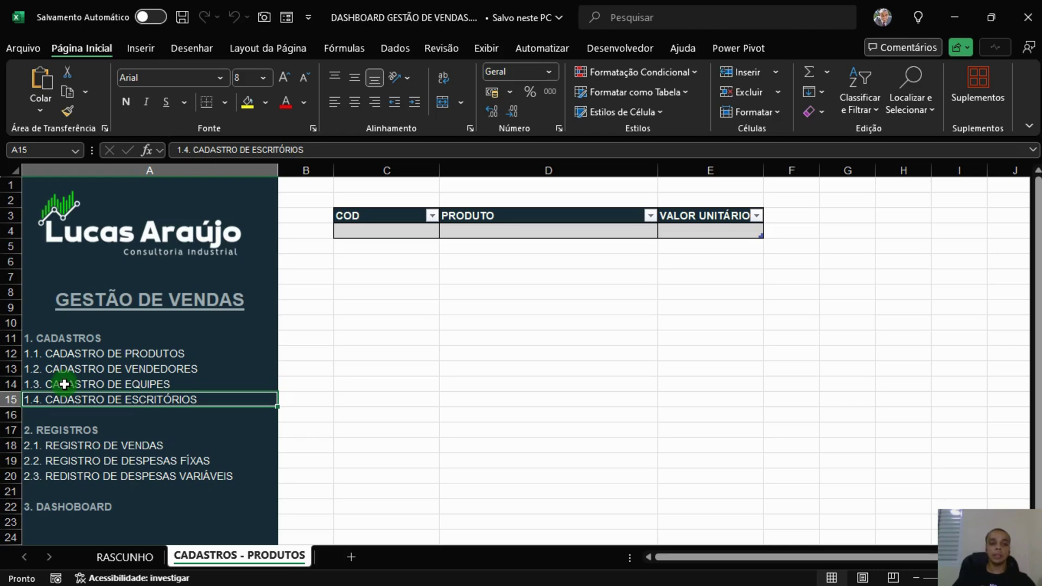
click(98, 354)
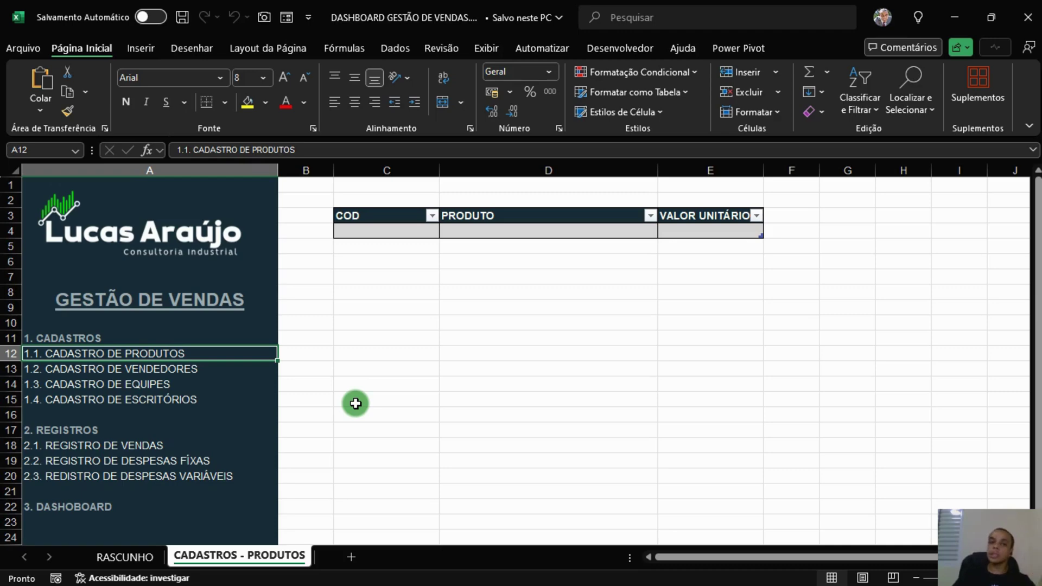
click(616, 367)
click(398, 303)
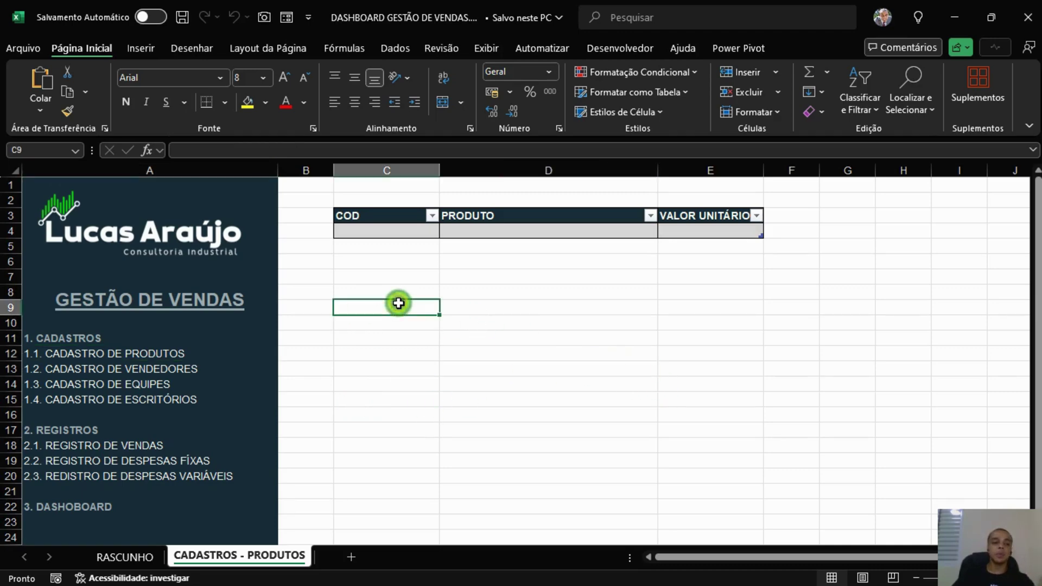
scroll(351, 303, down, 1)
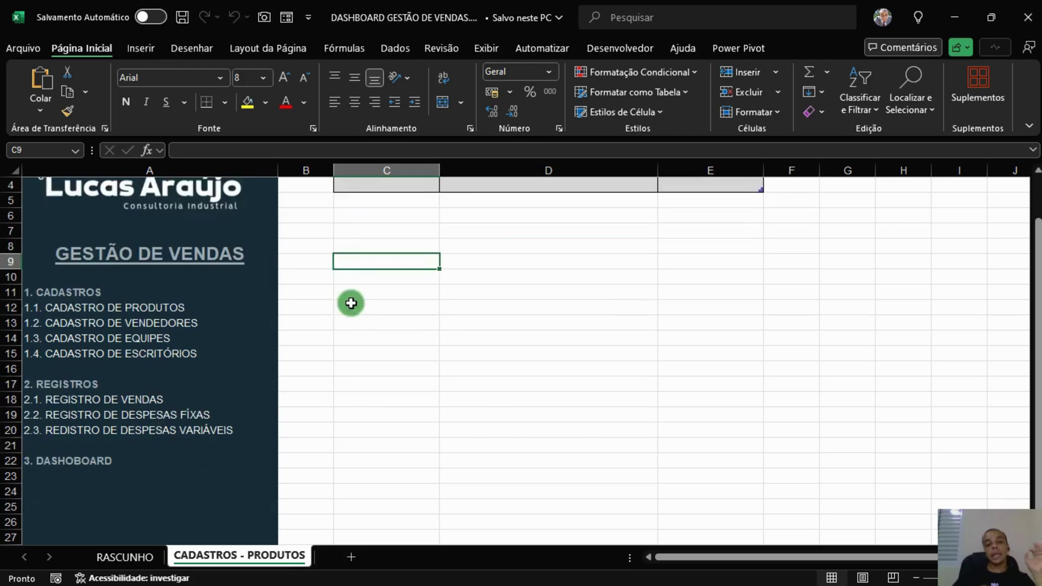
scroll(351, 303, up, 1)
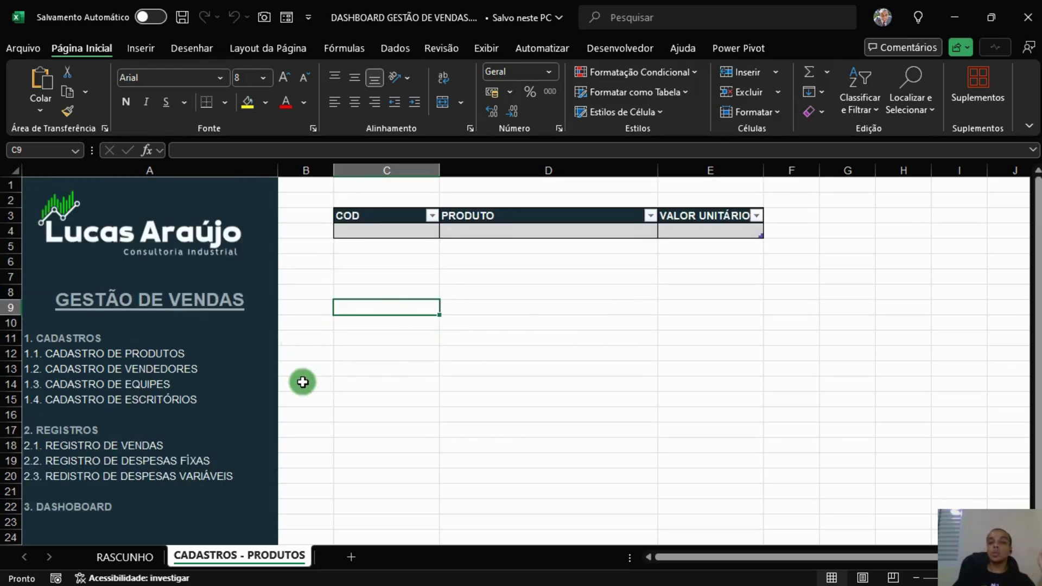
Step: Examine the CADASTROS and REGISTROS sections in column A and the column headers of the product table
click(182, 341)
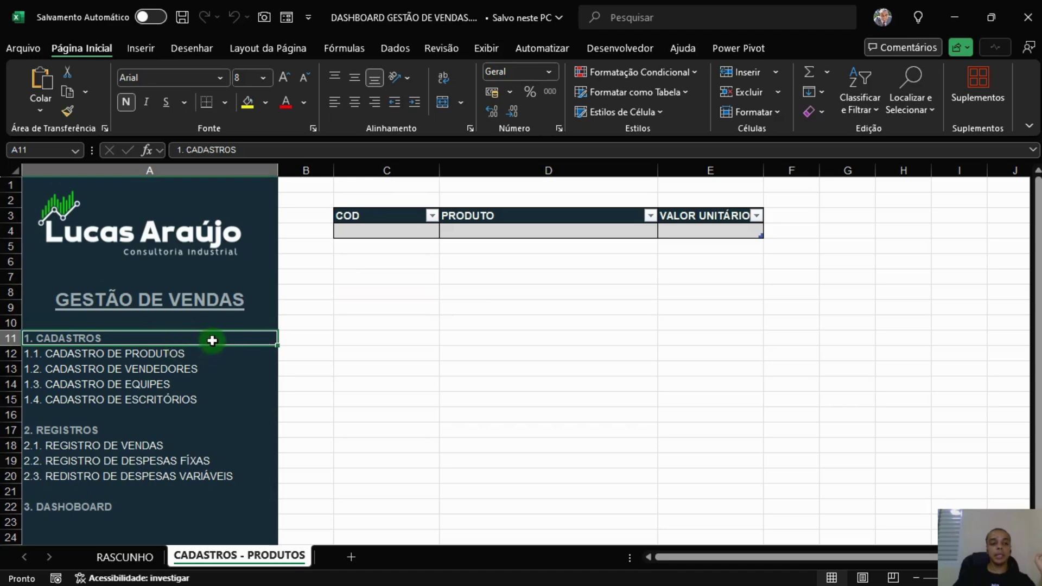
drag(212, 340, 66, 367)
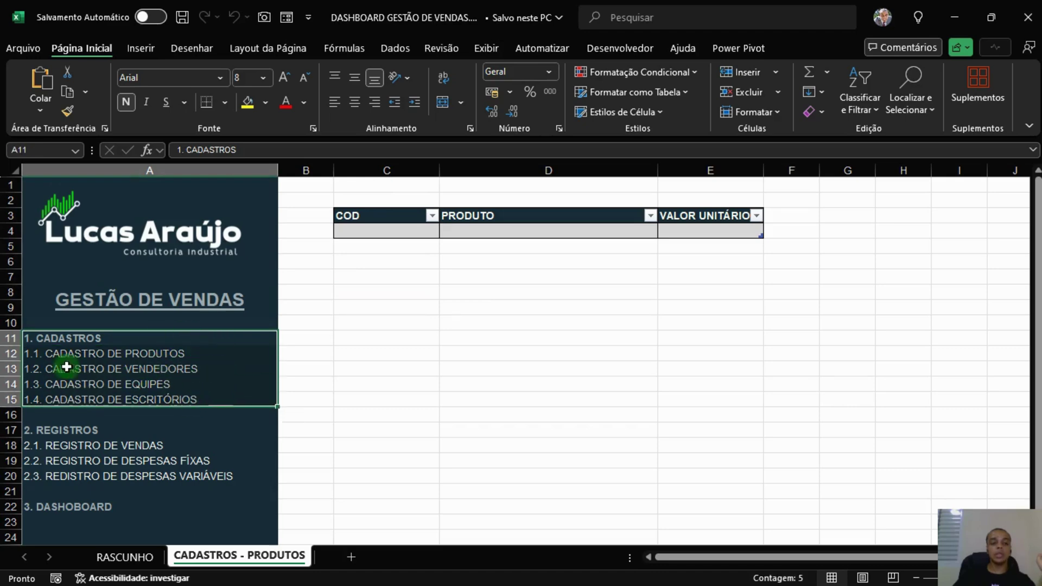
click(149, 429)
key(ctrl+shift+Down)
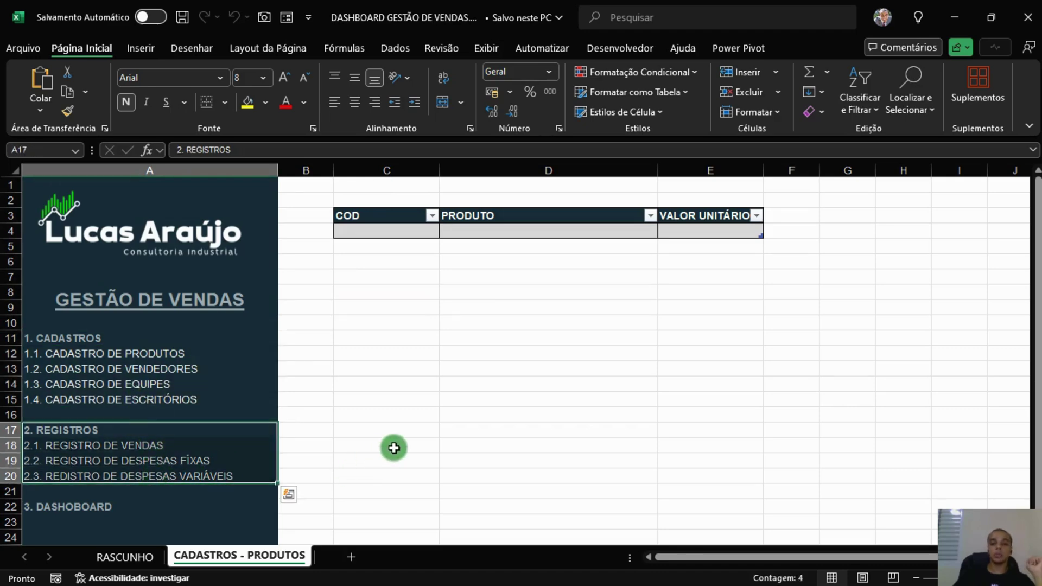
click(415, 426)
click(663, 351)
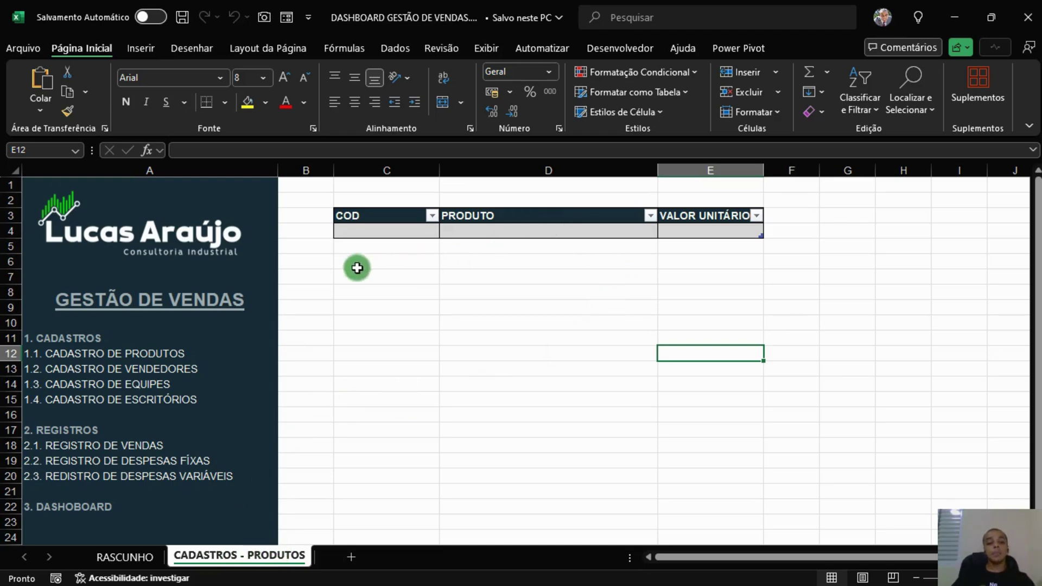
click(138, 348)
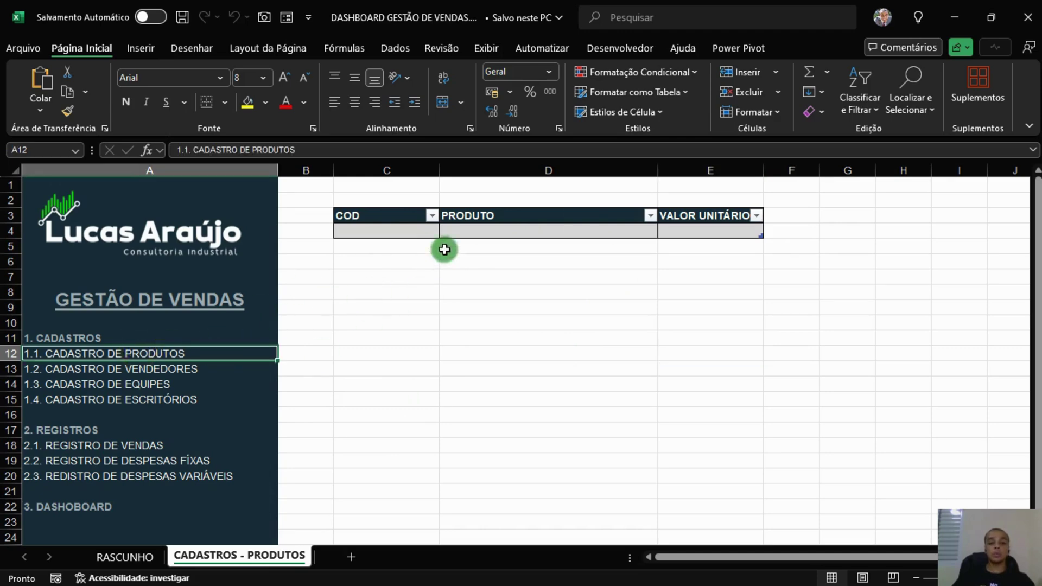
click(418, 216)
click(542, 200)
click(451, 219)
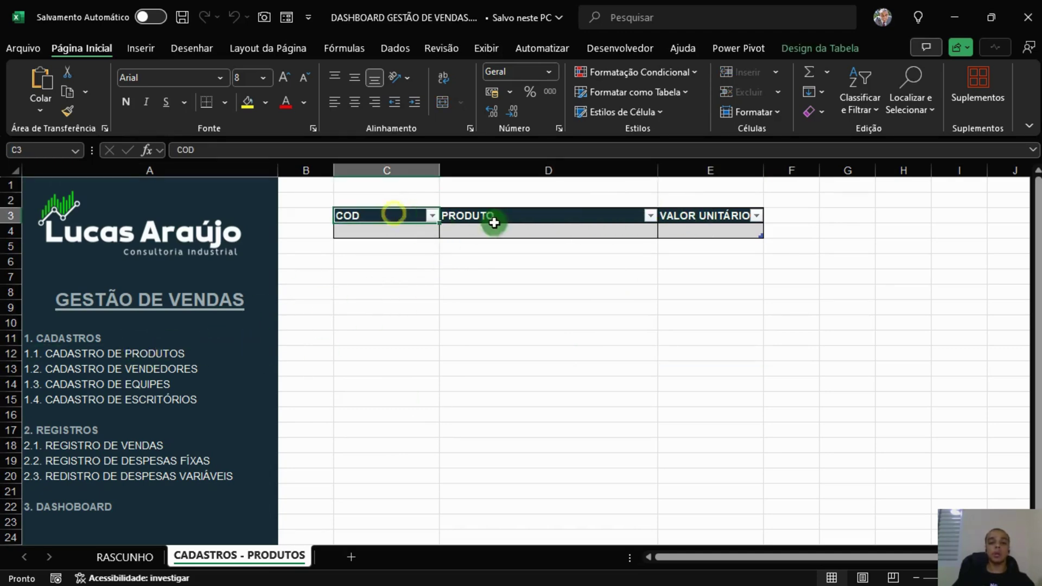
click(721, 215)
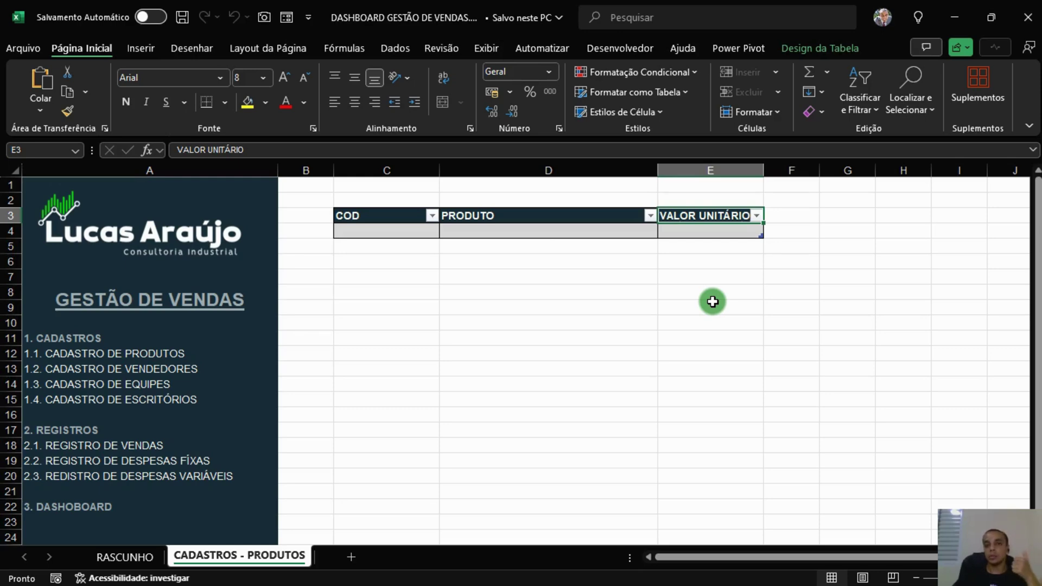
click(434, 289)
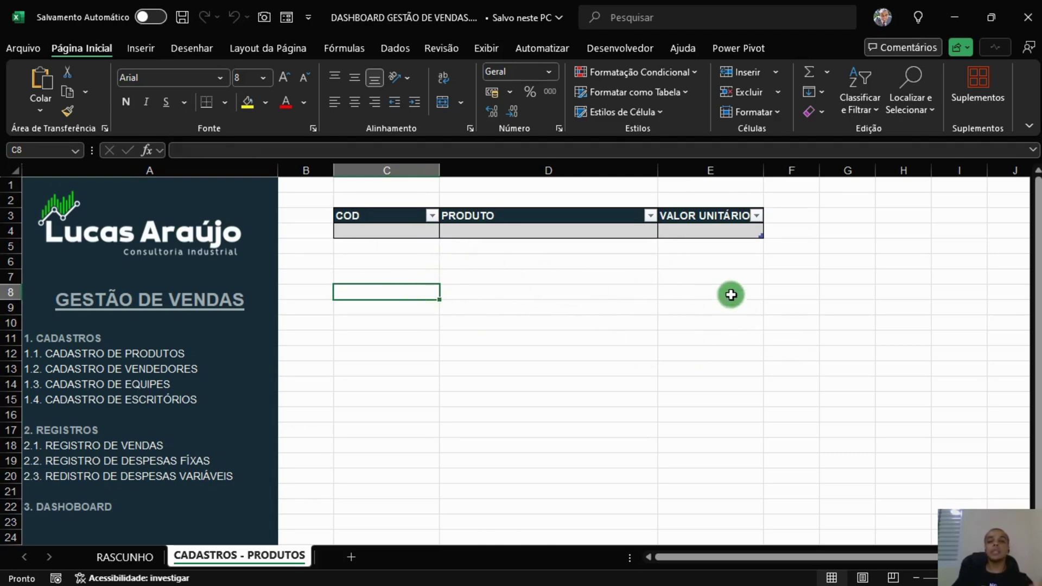
Step: Rename the product table as TAB_PROD
click(407, 229)
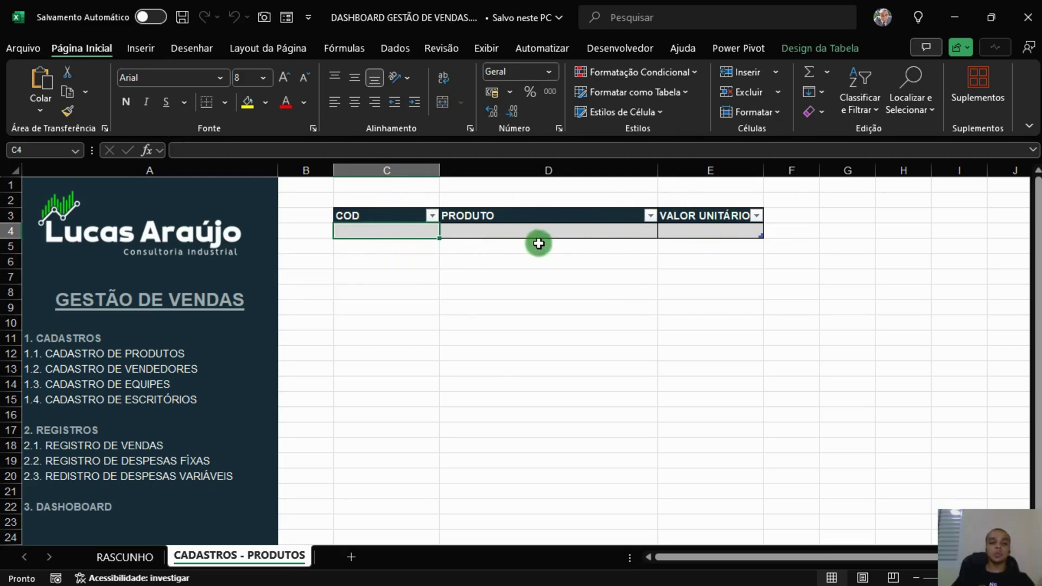
click(805, 51)
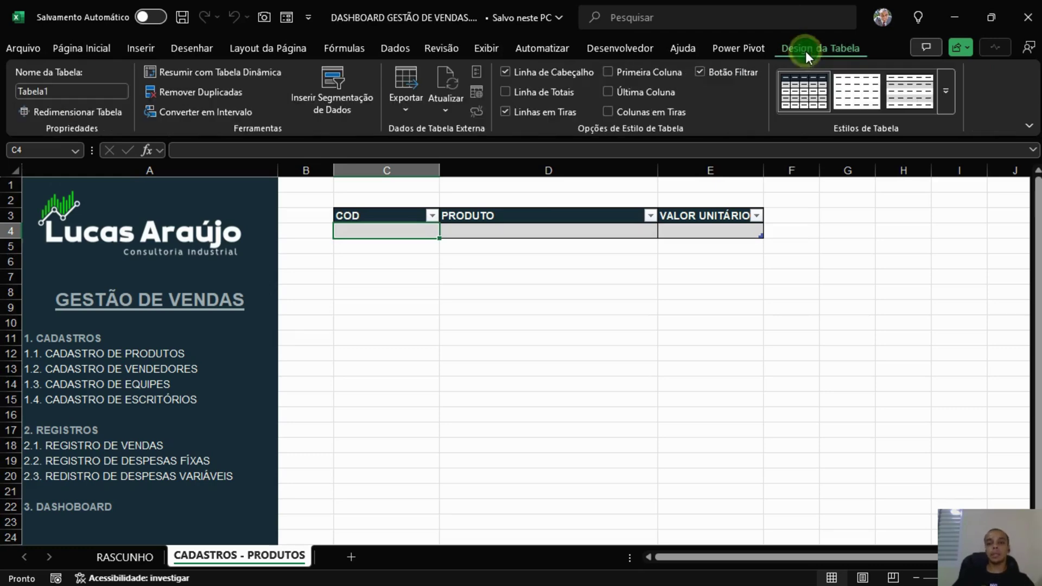
click(38, 91)
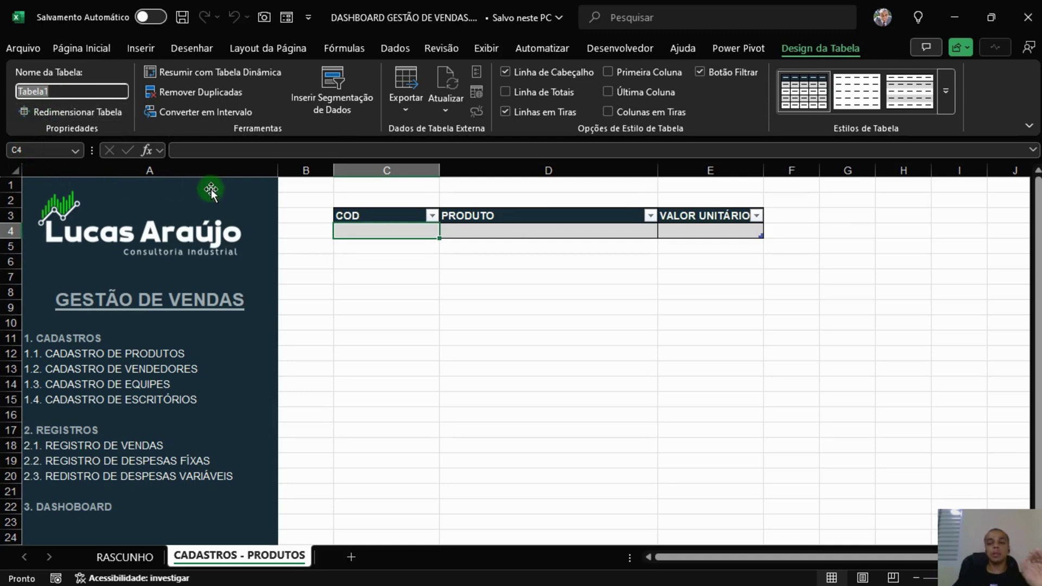
click(946, 92)
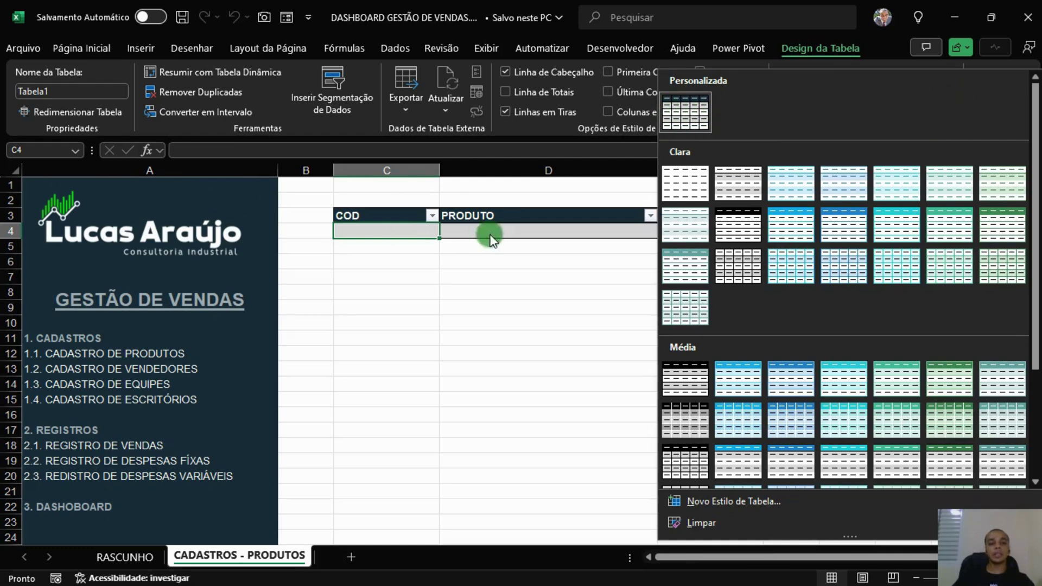
click(459, 237)
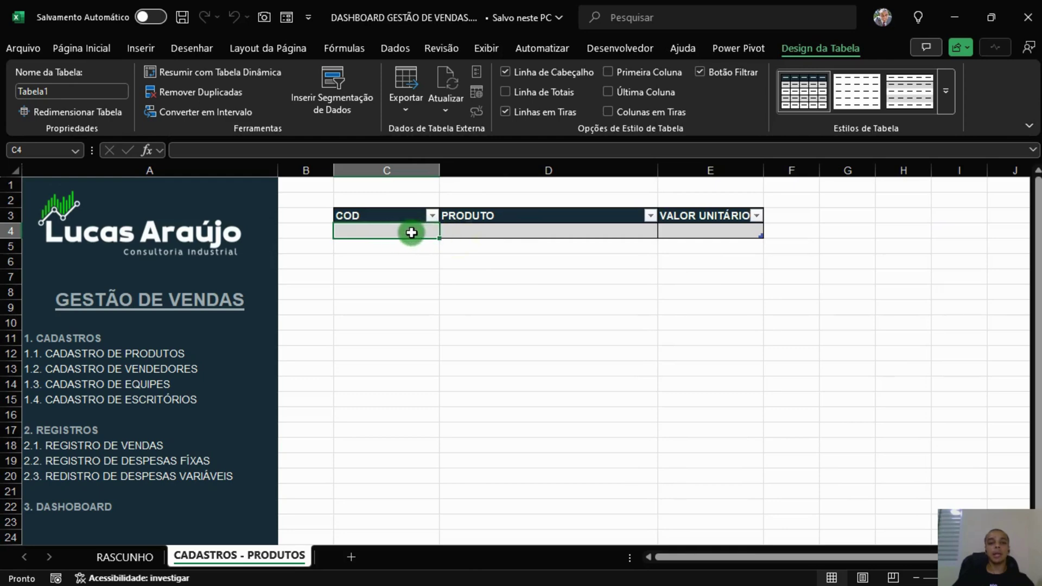
click(543, 227)
click(404, 226)
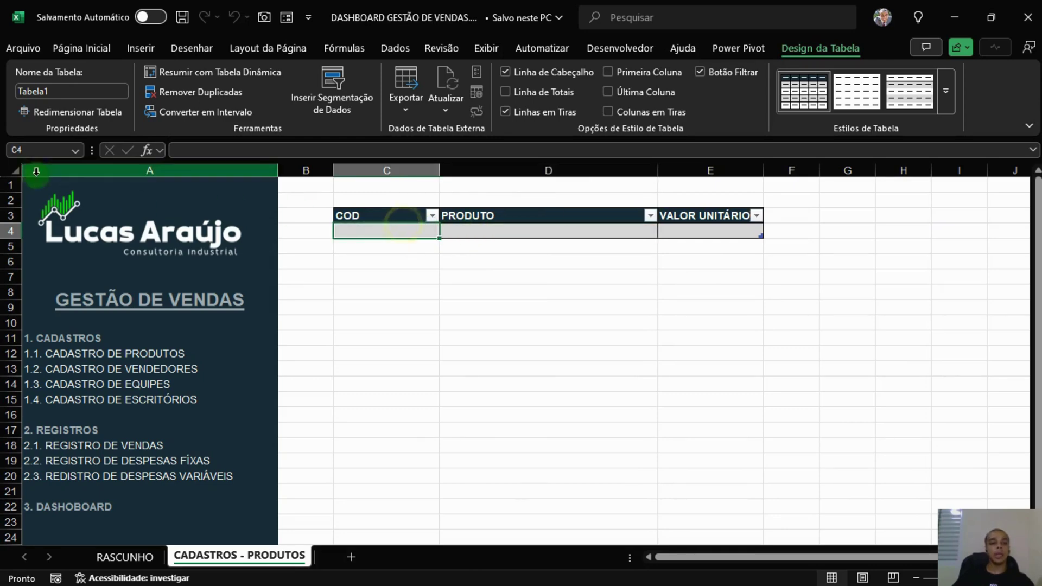
click(73, 92)
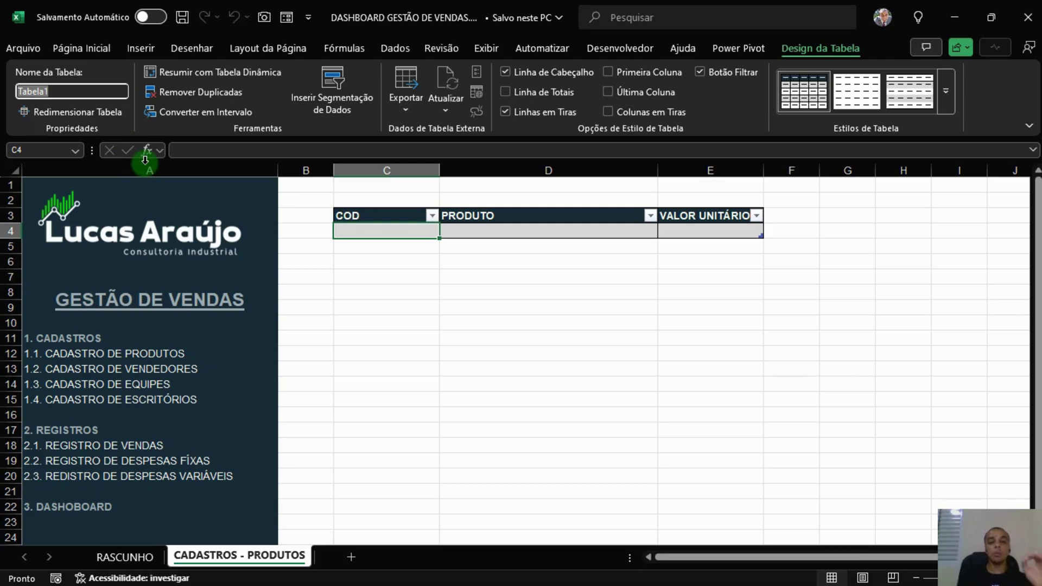
text(TAB_PROD)
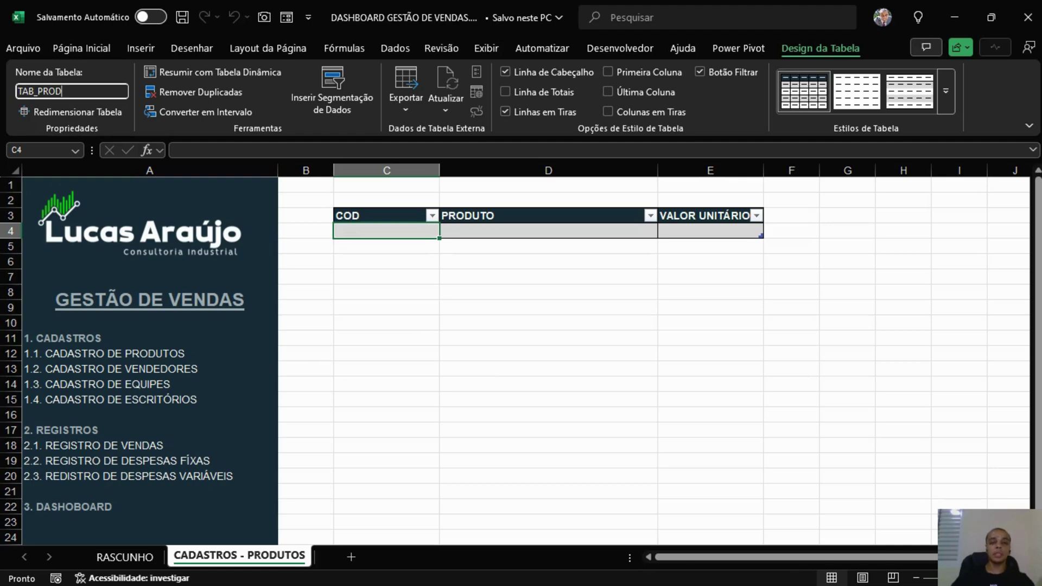
key(Return)
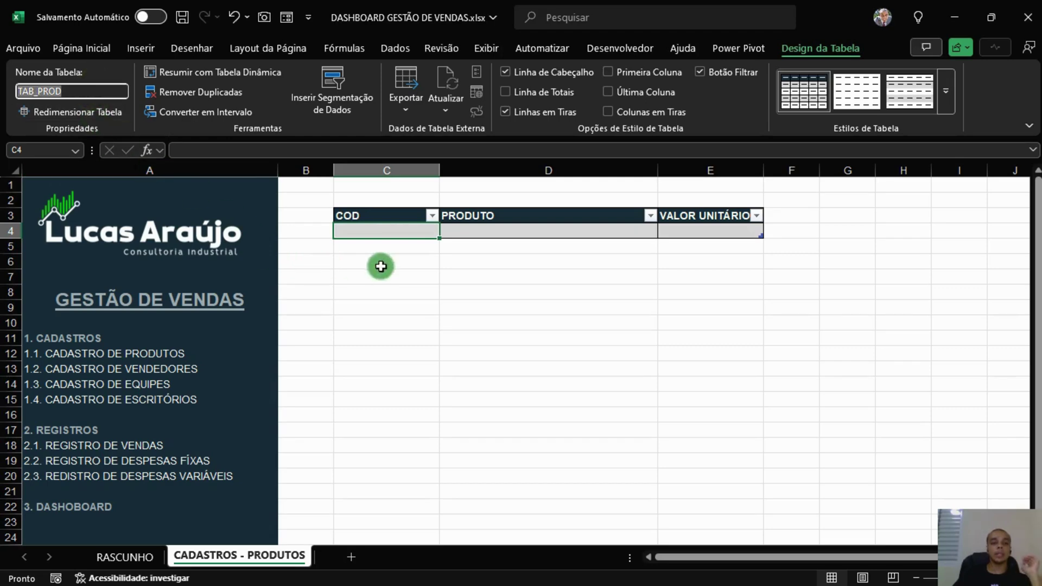
Step: Check the TAB_PROD table's entry in the Name Manager and close it
click(487, 281)
click(530, 230)
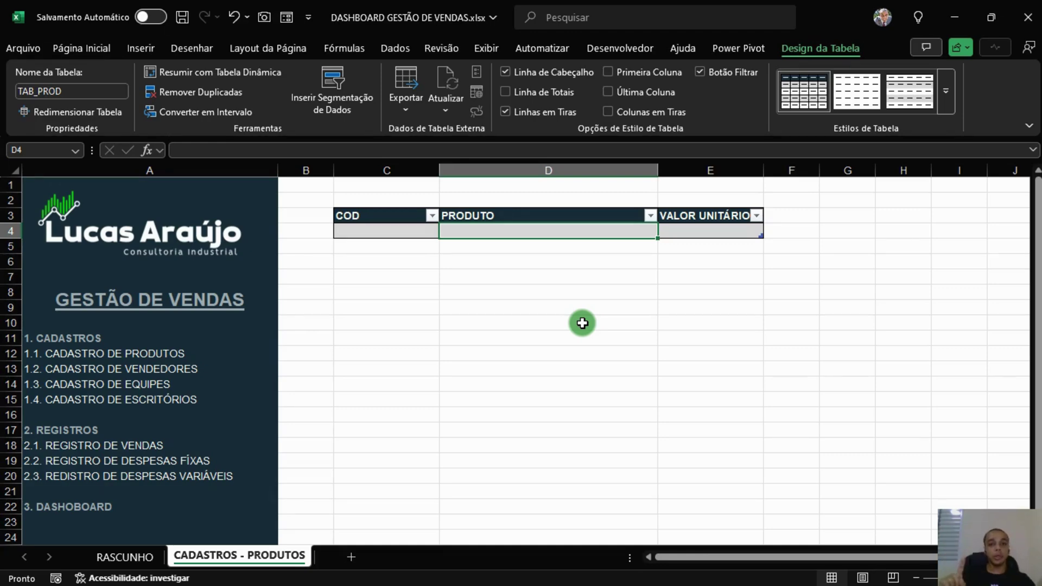
click(346, 49)
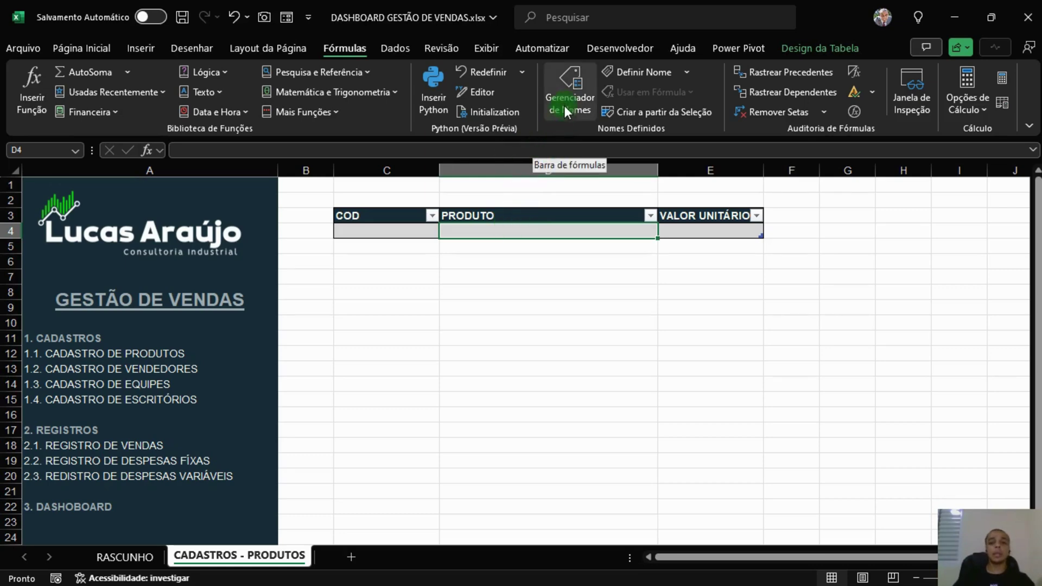
click(566, 82)
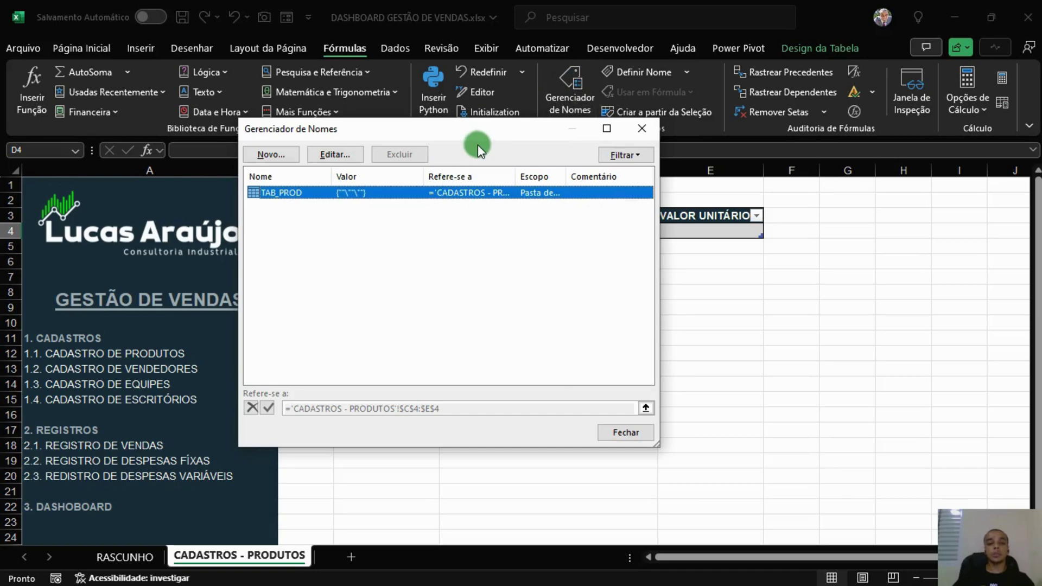
drag(477, 144, 565, 245)
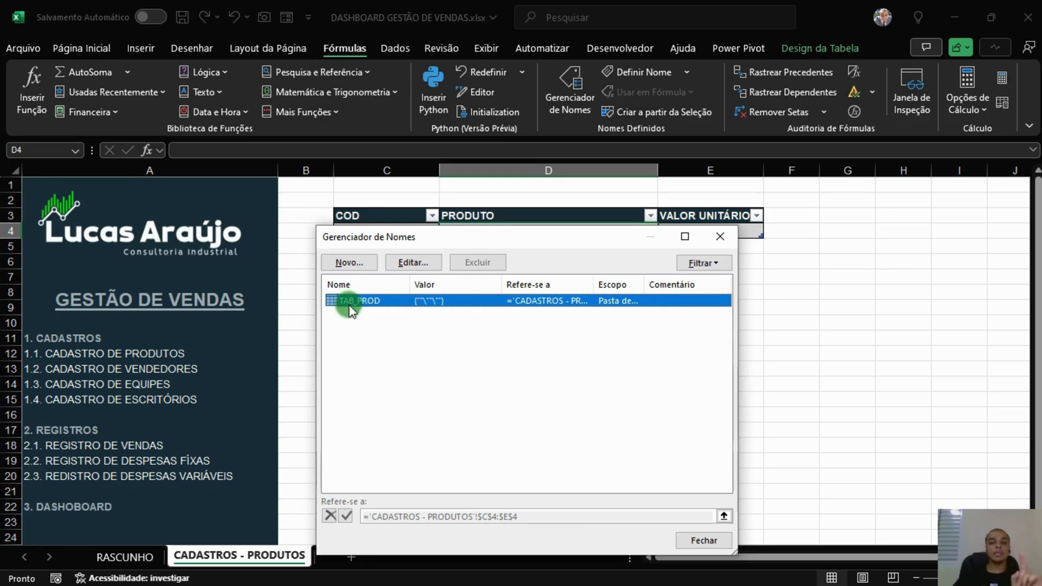
click(711, 234)
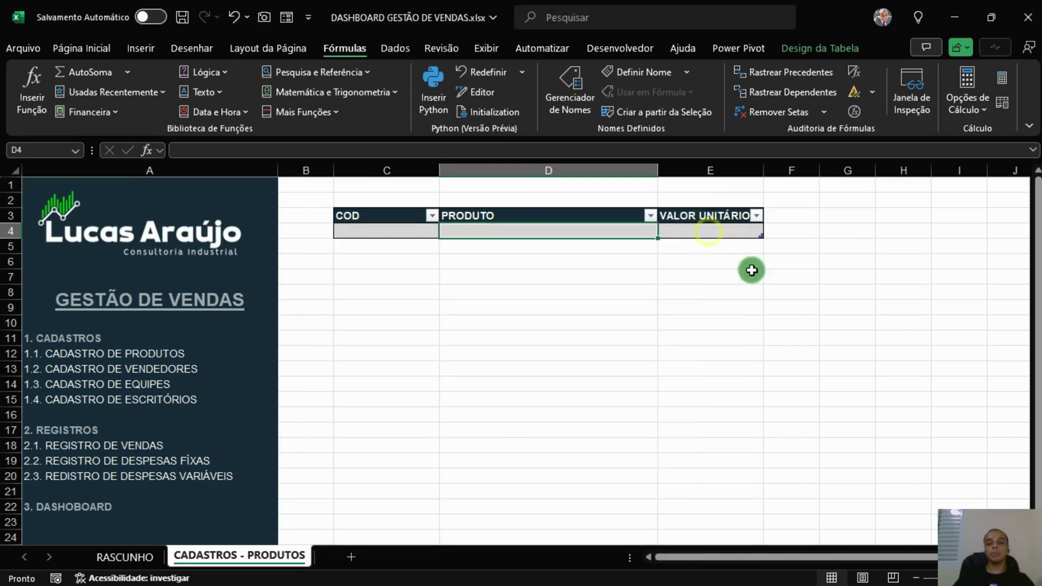
click(847, 308)
right_click(284, 550)
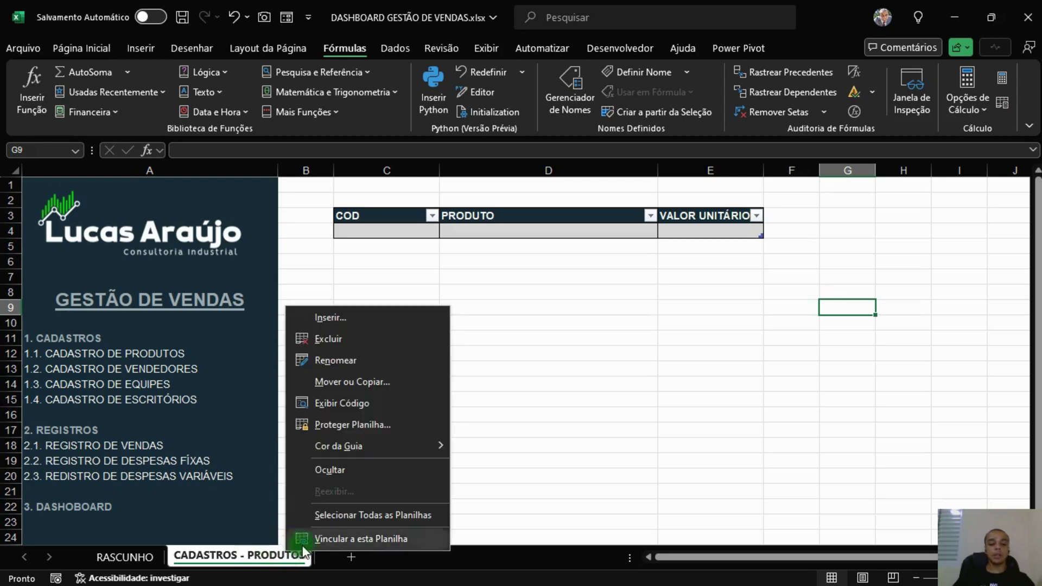
click(350, 382)
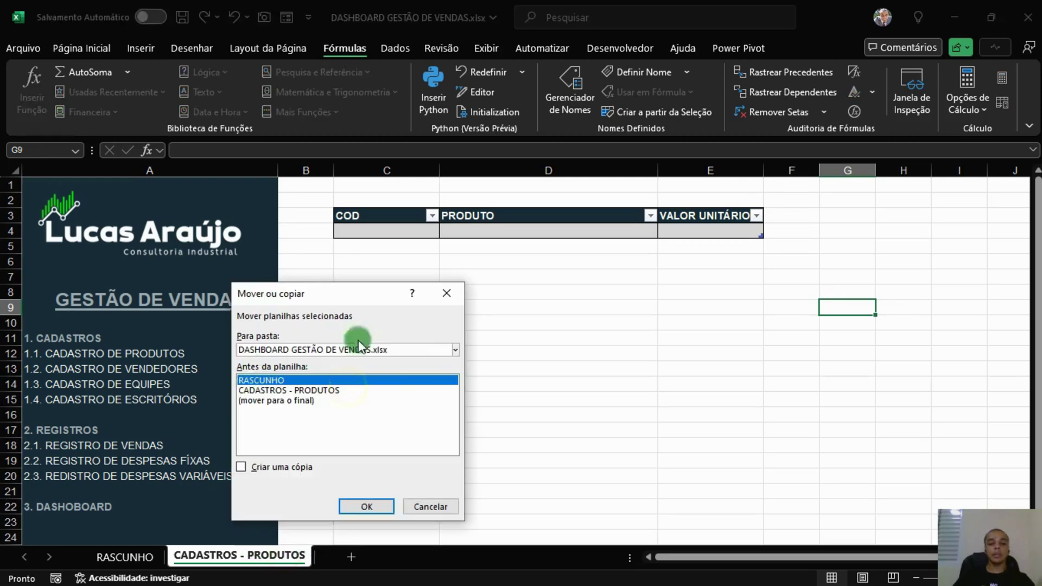
click(271, 401)
click(435, 505)
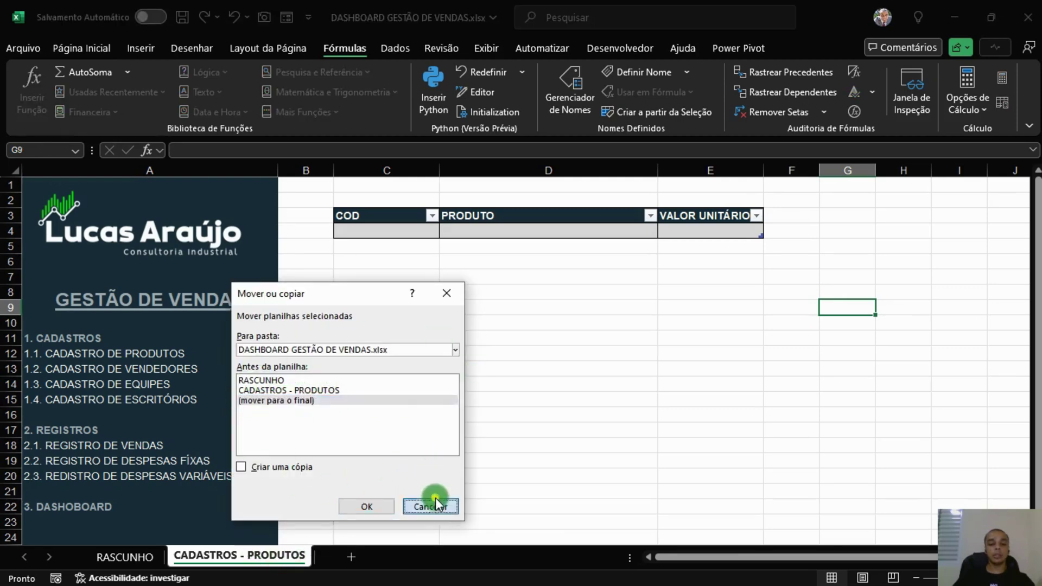
Step: Create a copy of the CADASTROS - PRODUTOS sheet at the end of the workbook
click(260, 562)
right_click(246, 554)
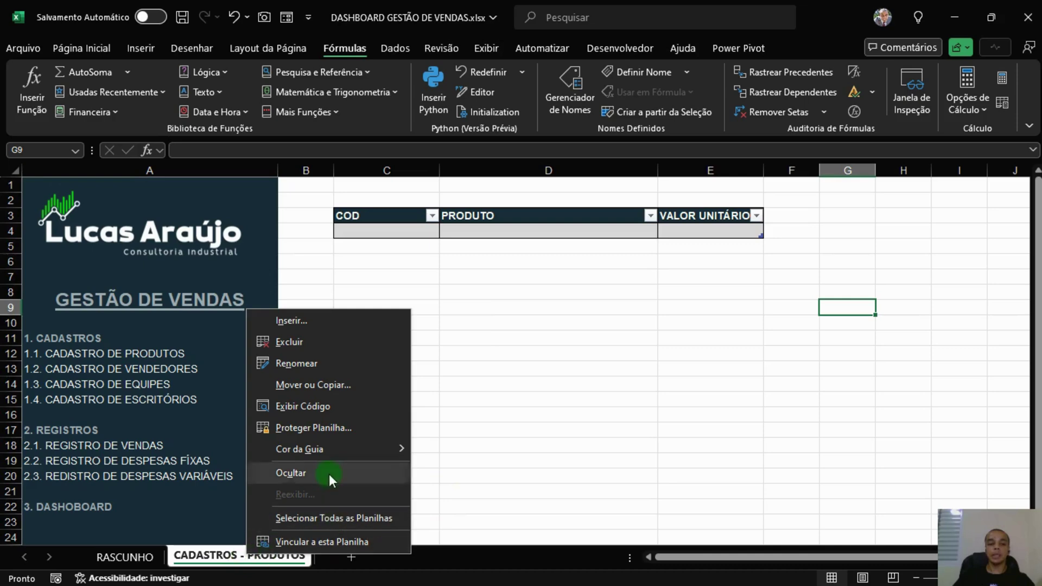
click(306, 391)
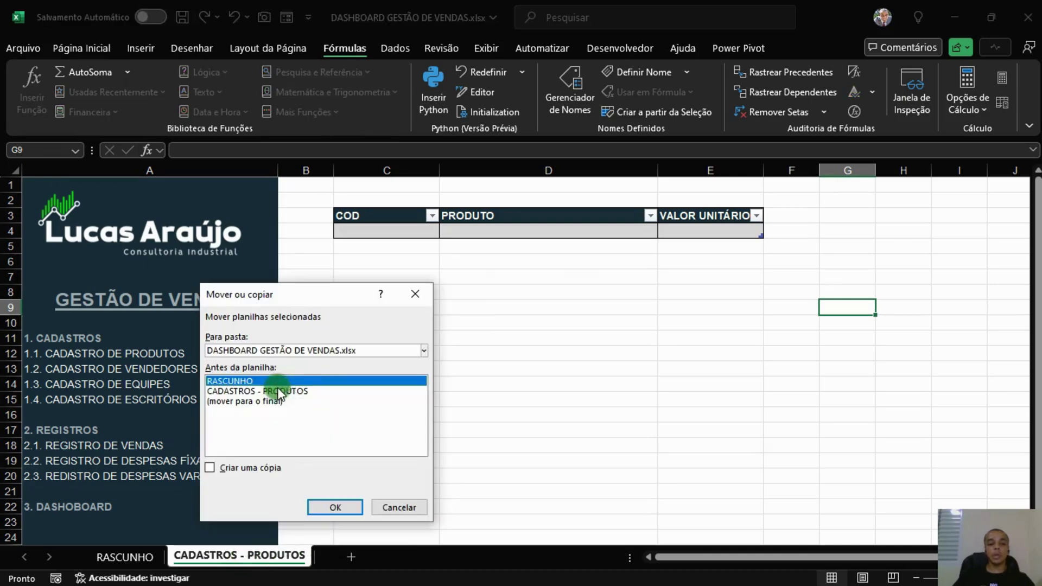
click(262, 402)
click(233, 468)
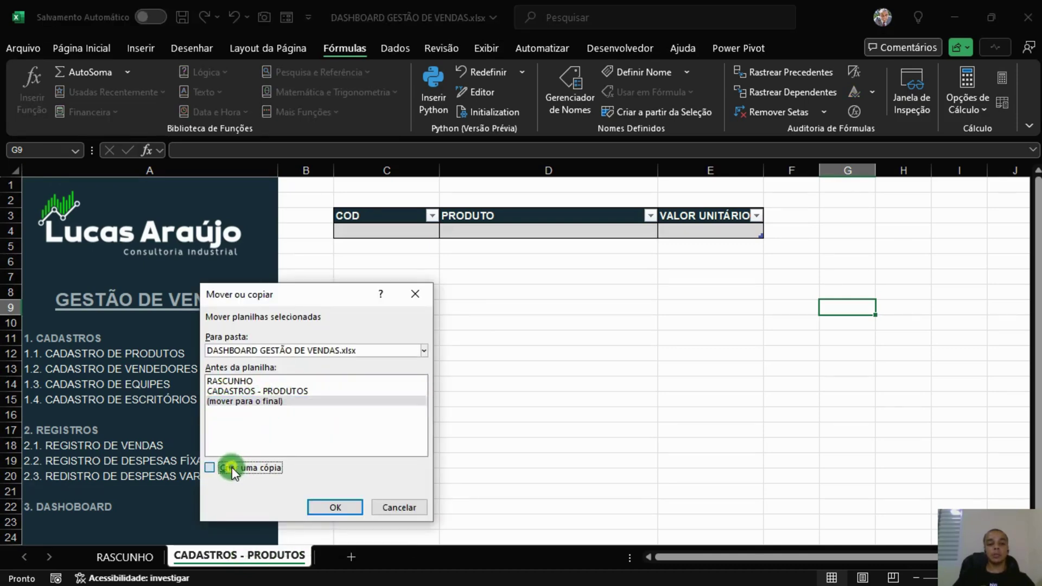
click(336, 507)
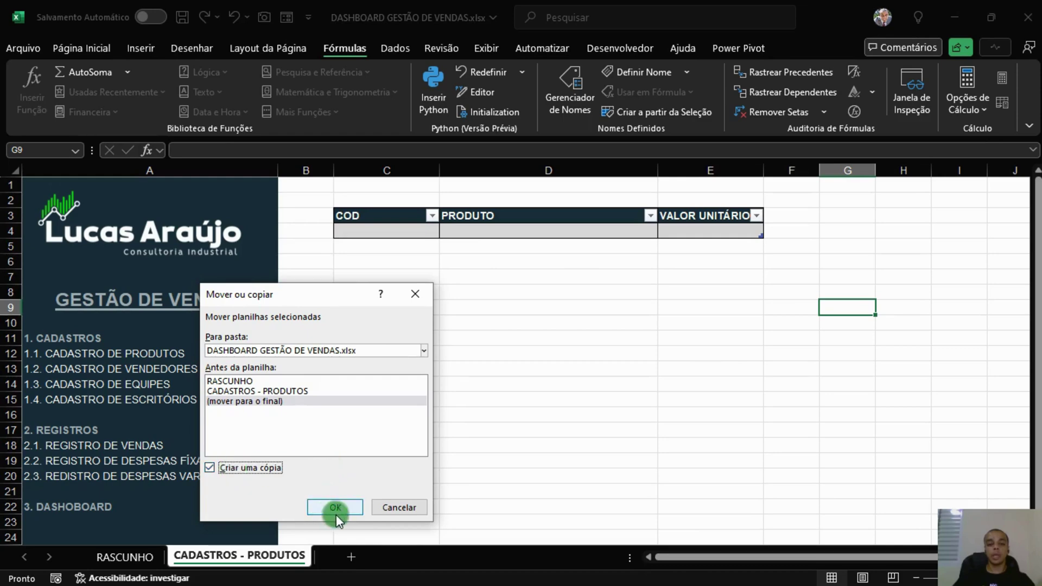
Step: Compare the CADASTROS - PRODUTOS sheet with its duplicate, including the product table on each
click(347, 557)
click(288, 557)
click(379, 553)
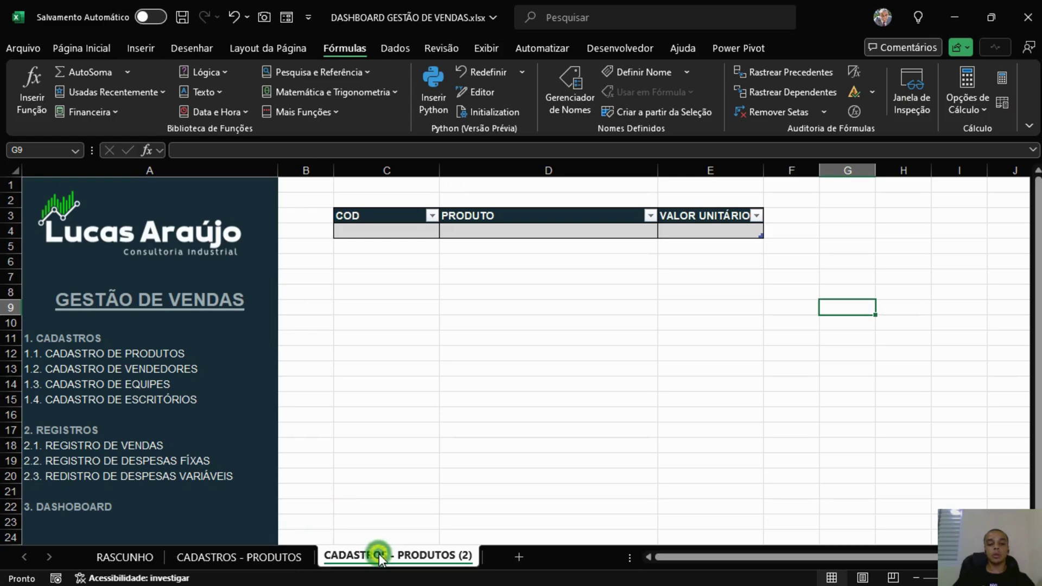
click(278, 557)
click(375, 554)
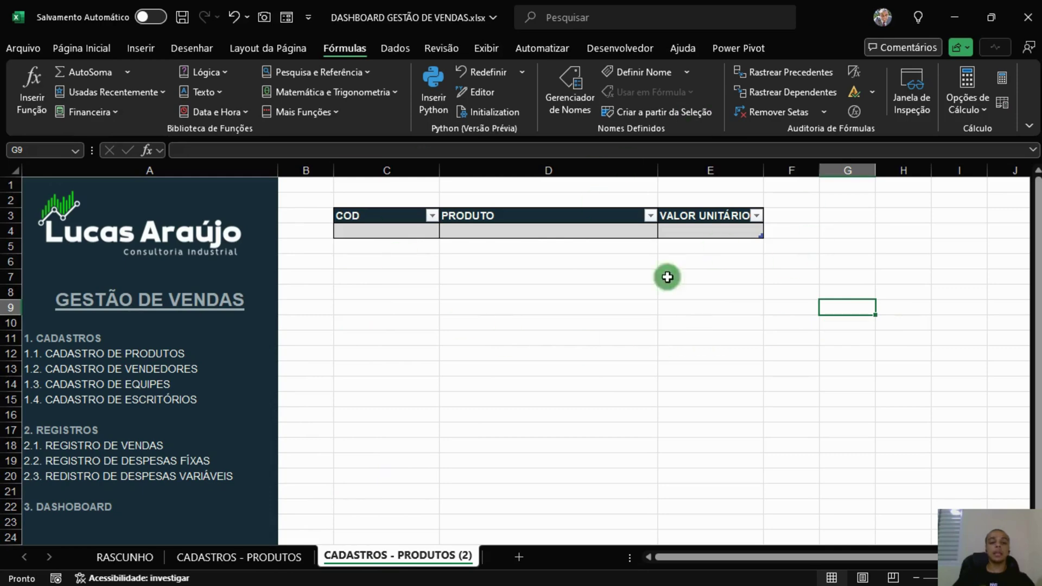
click(474, 338)
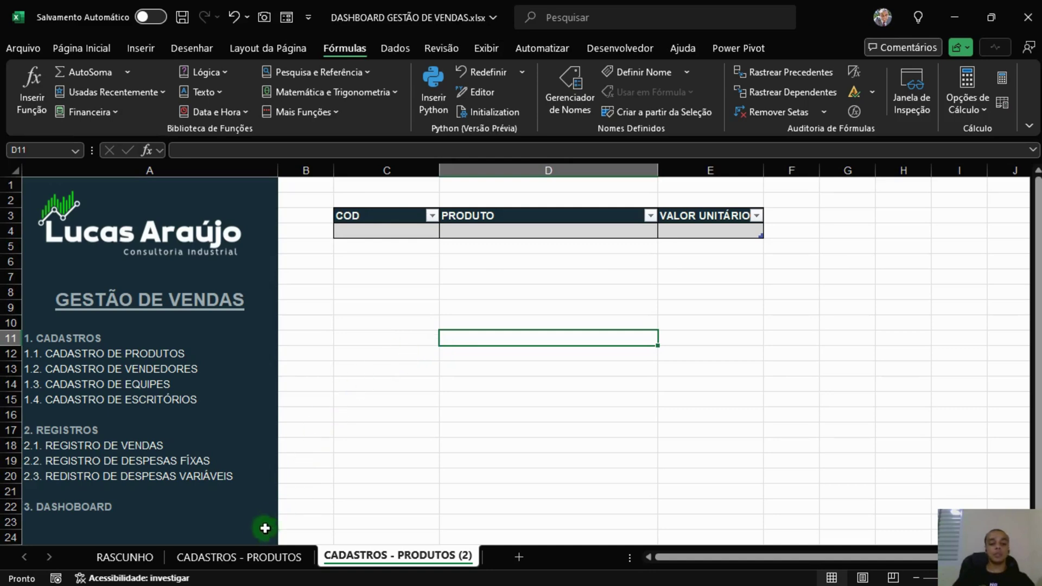
click(253, 555)
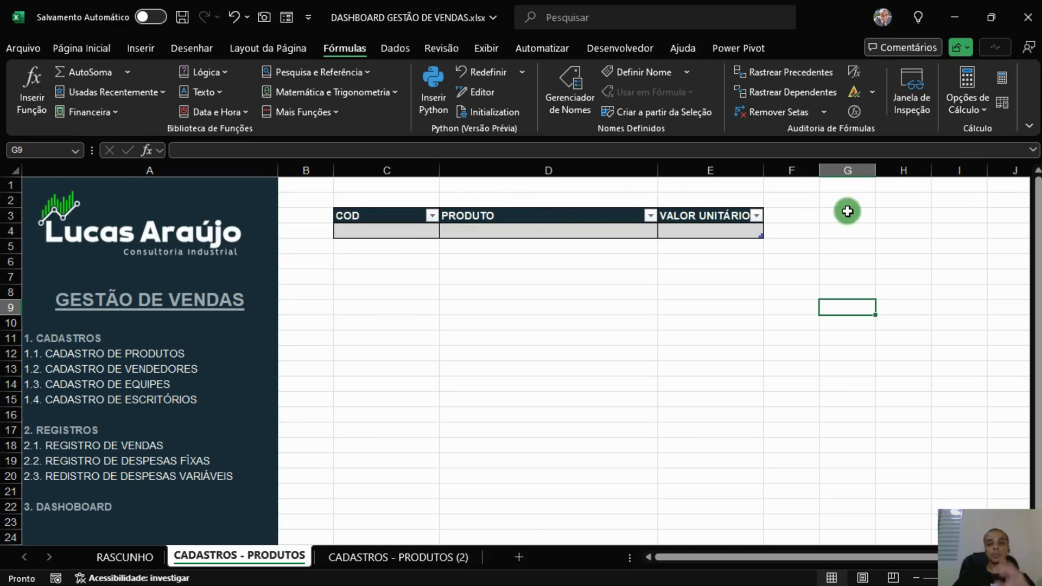
click(405, 555)
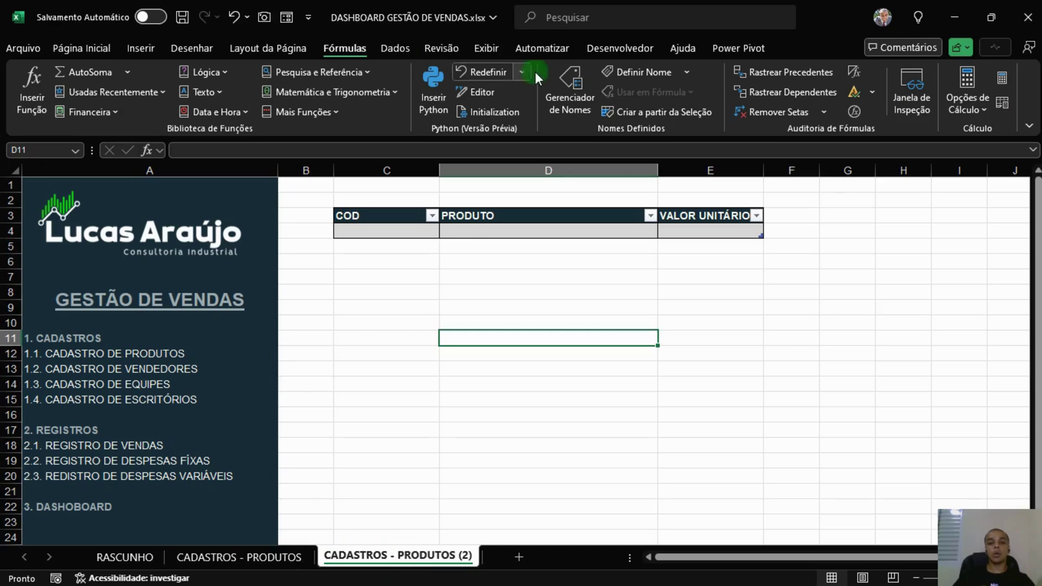
Step: Examine the table names and references of the original and duplicated sheets in the Name Manager, and close it
click(565, 74)
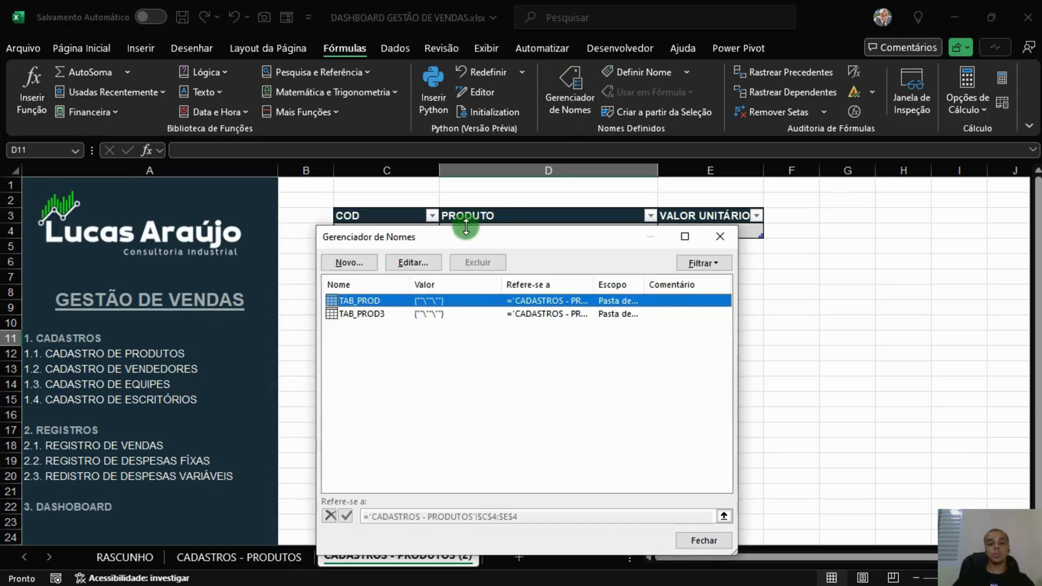
drag(486, 231, 527, 184)
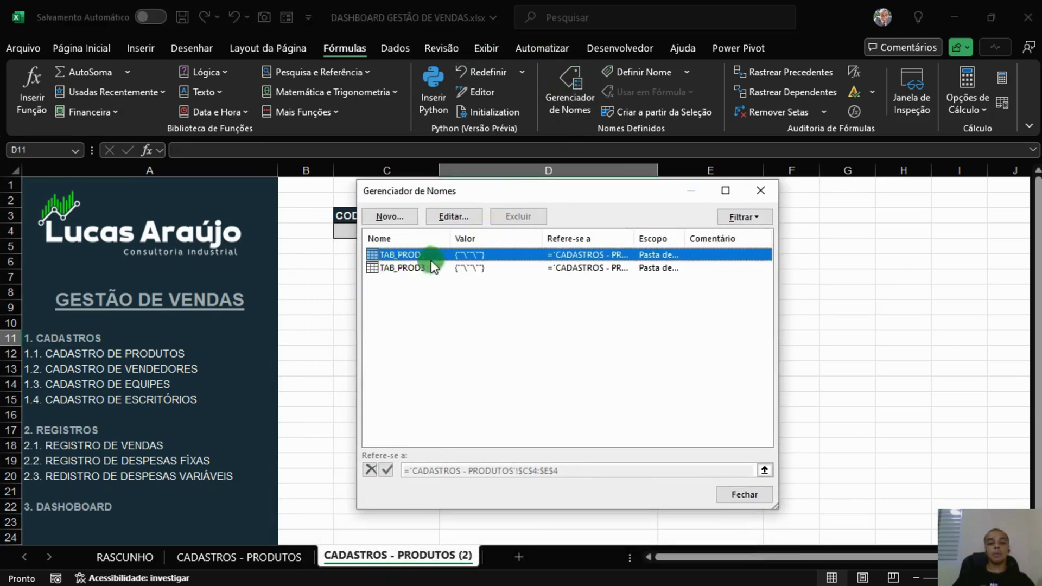
click(422, 268)
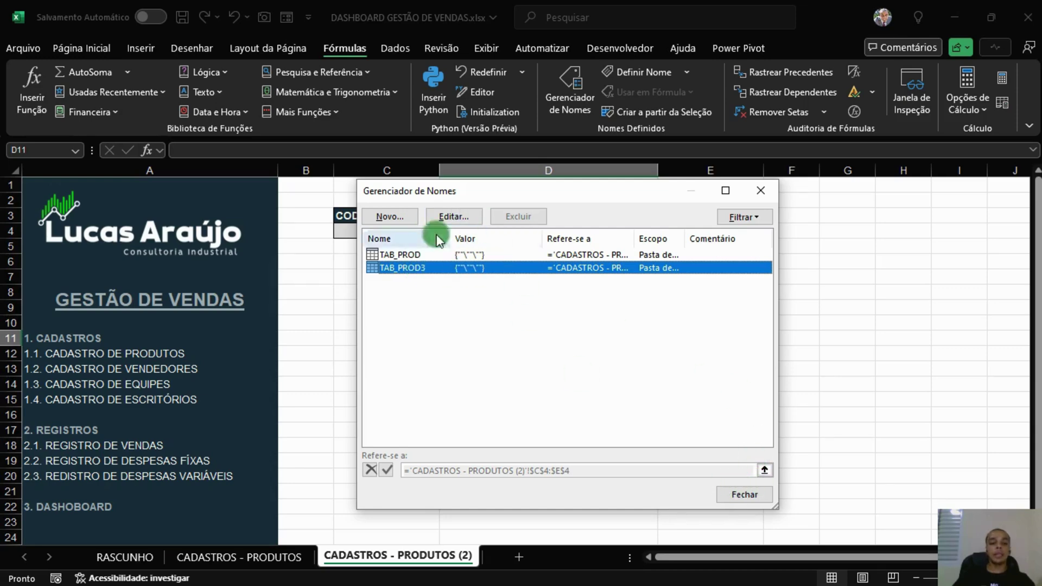
click(461, 339)
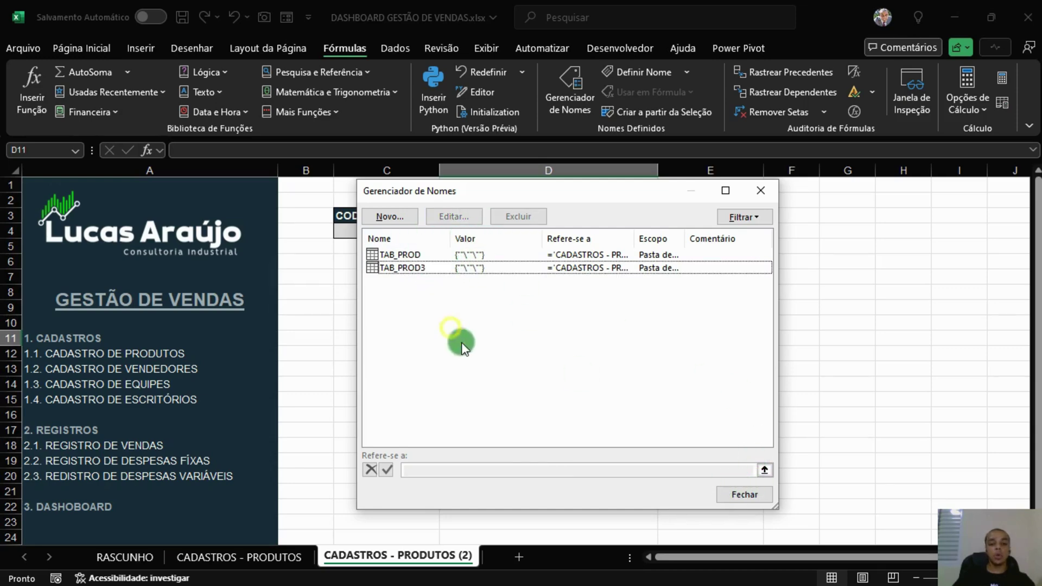
click(735, 494)
Step: Delete columns C to E, which hold the copied product table, from the duplicated sheet
click(497, 228)
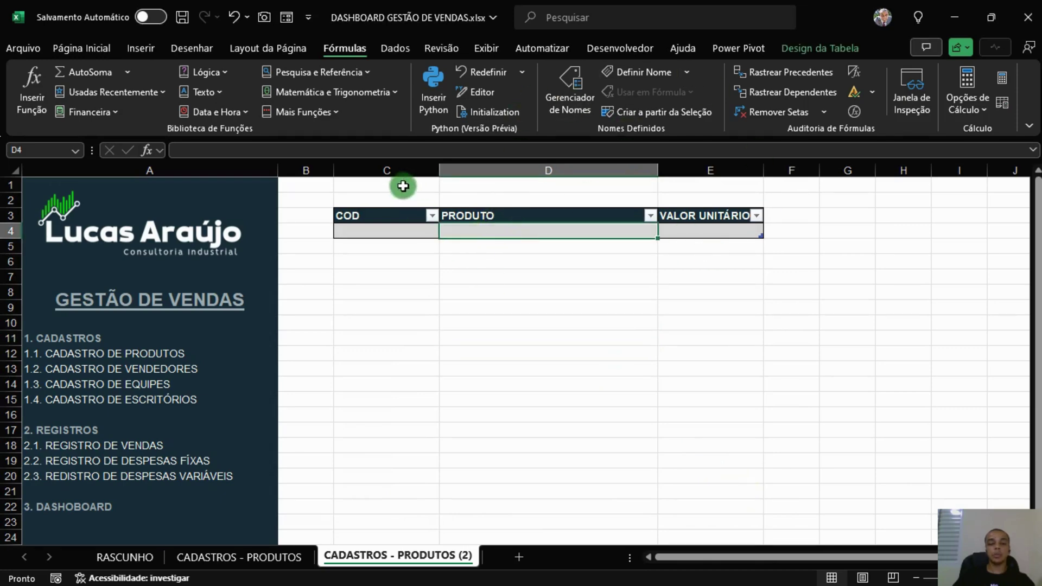
drag(395, 174, 717, 174)
right_click(715, 175)
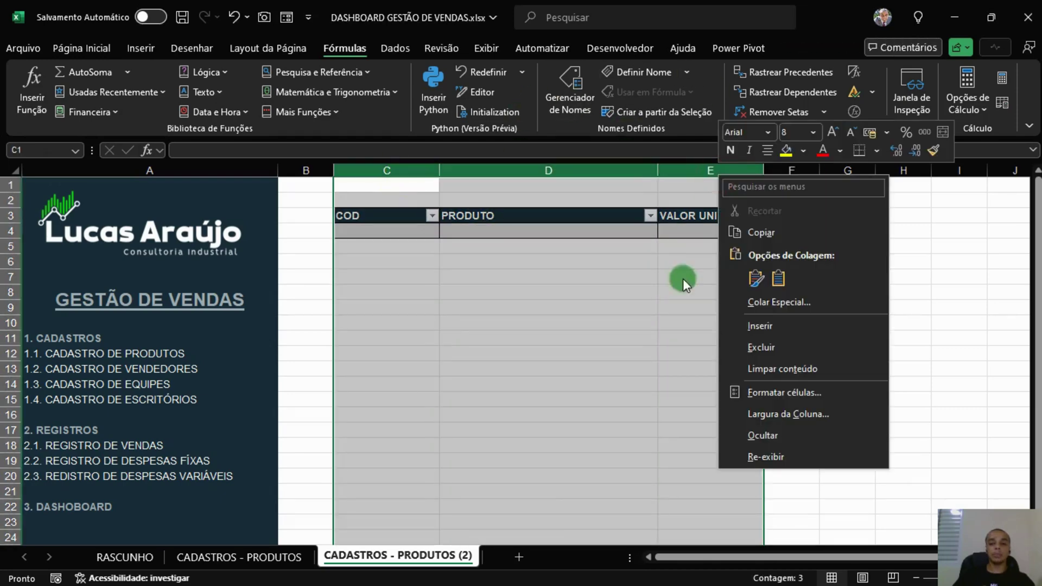
click(756, 350)
click(484, 329)
Step: Check the Name Manager for the tables left in the workbook and close it
click(574, 82)
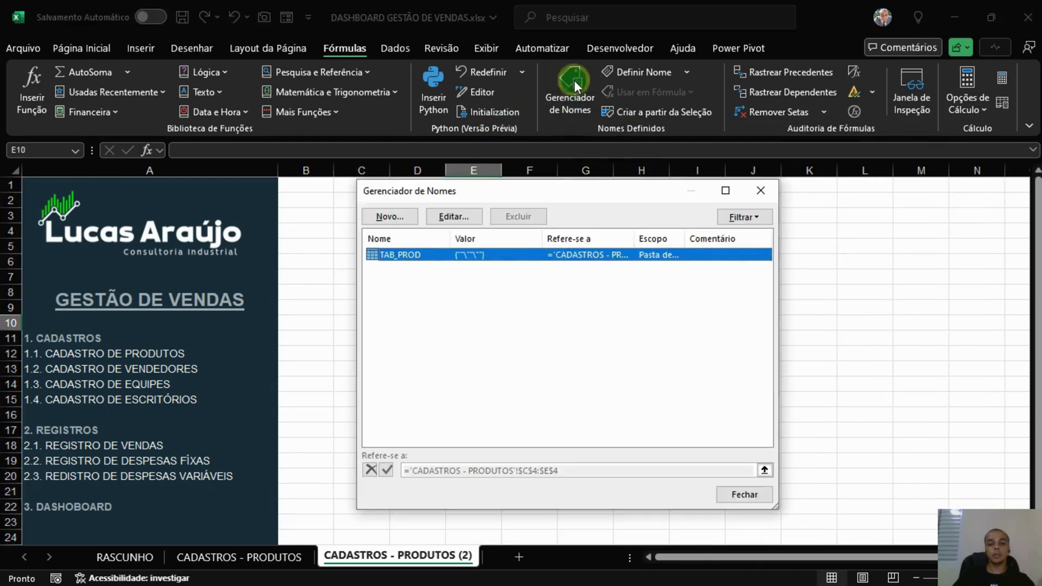
click(408, 262)
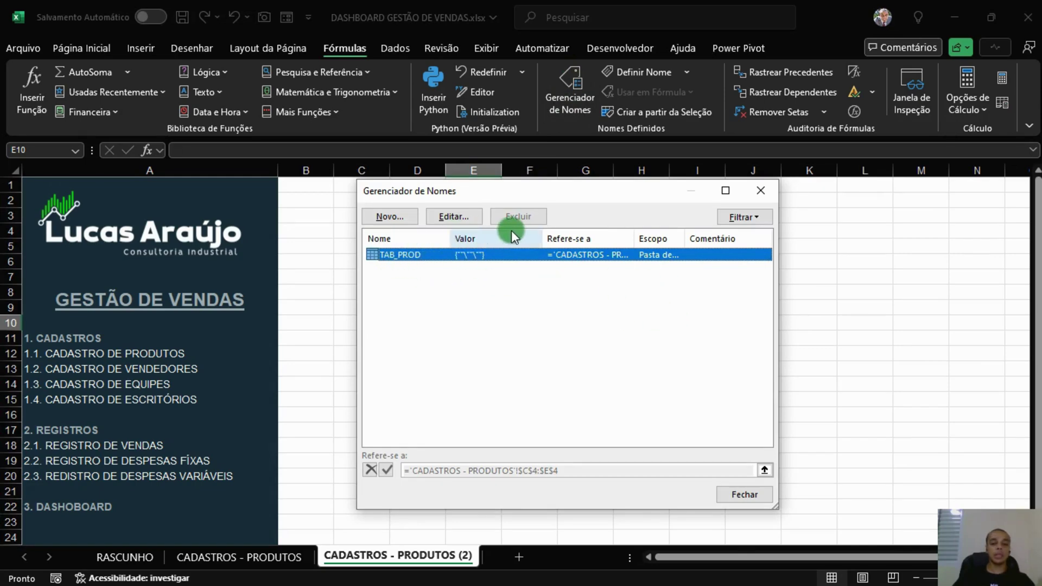
click(760, 191)
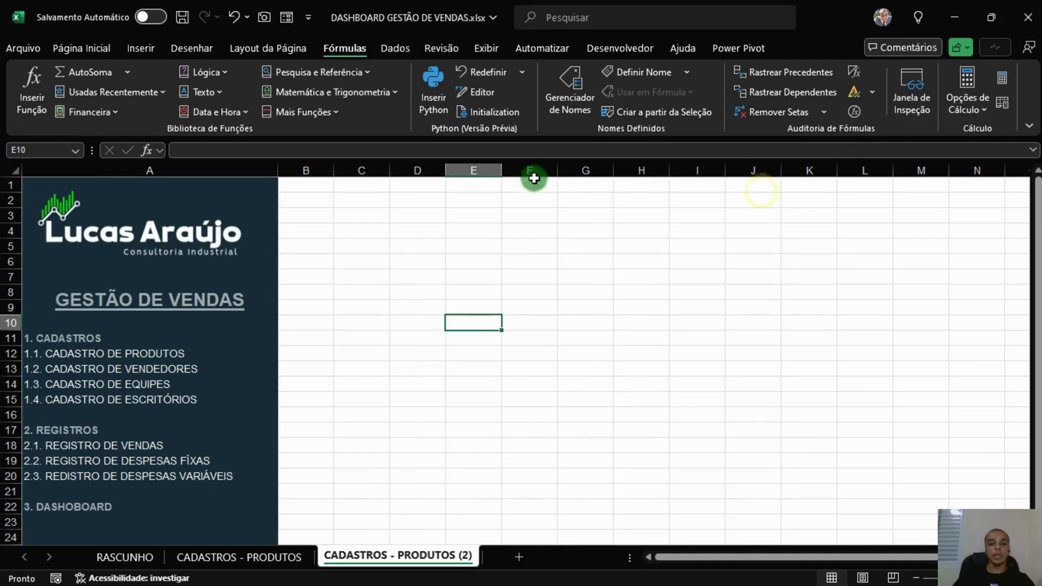
click(524, 277)
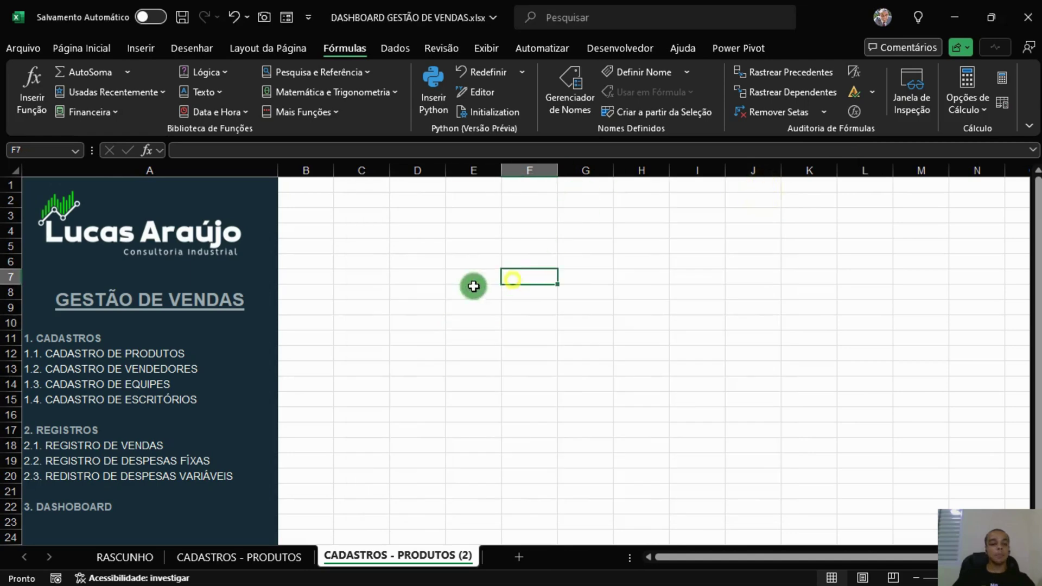
Step: Move the duplicated sheet so it sits before CADASTROS - PRODUTOS
click(235, 558)
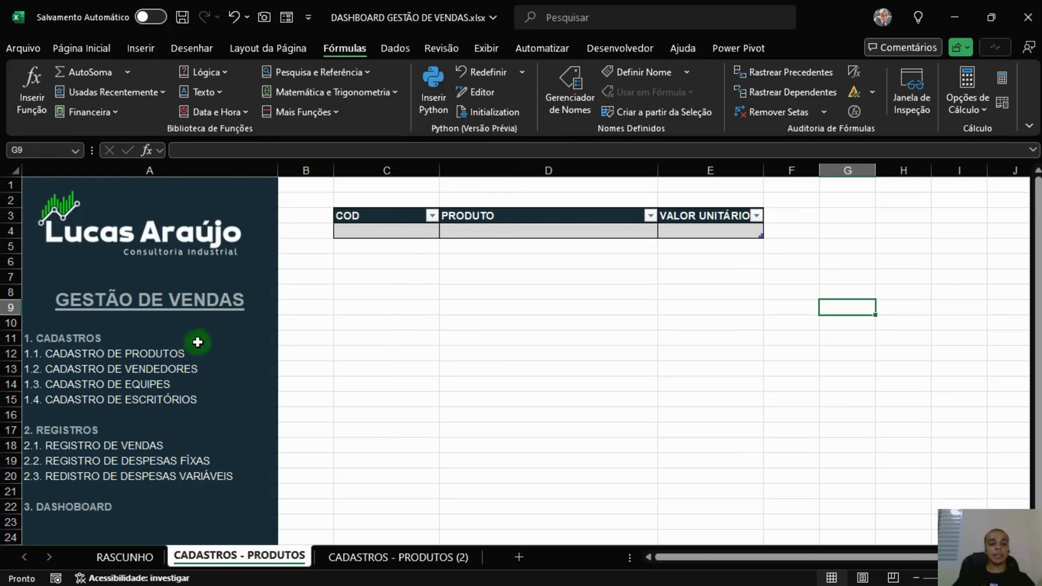
click(417, 558)
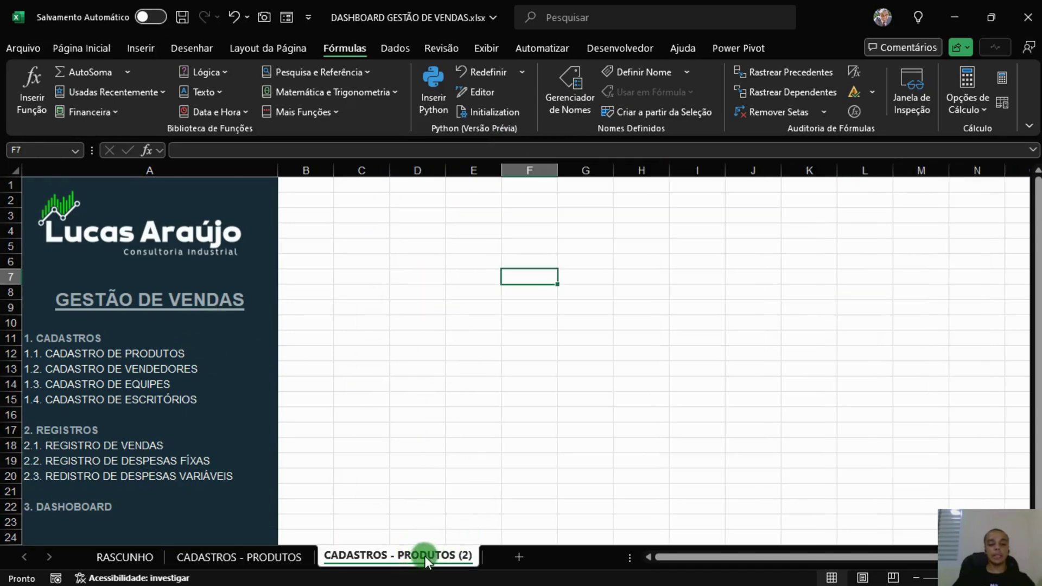
drag(432, 555, 235, 558)
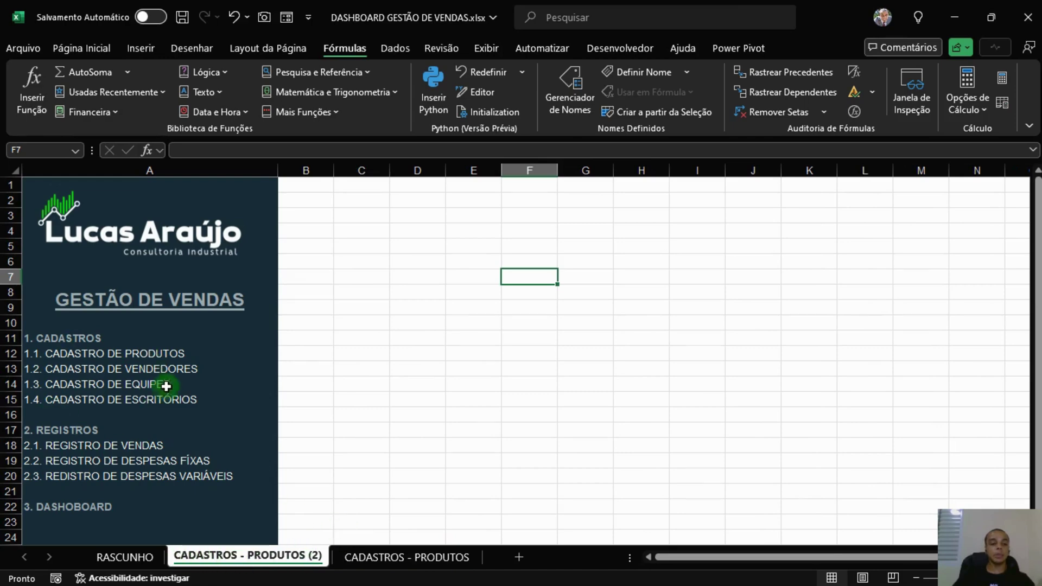
Step: Rename the duplicated sheet as CADASTROS - VENDEDORES and compare it with the product sheet
double_click(278, 559)
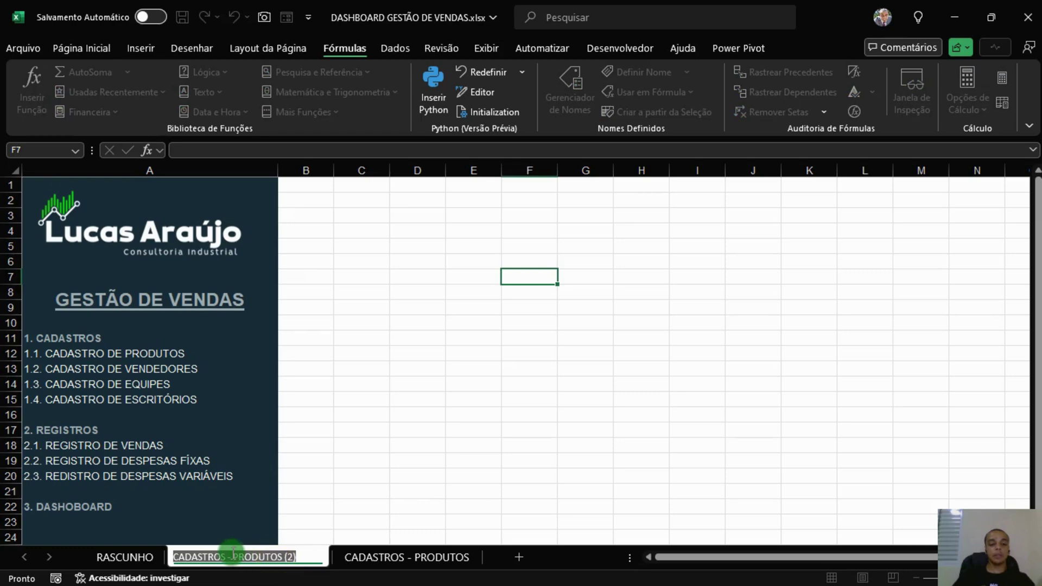
drag(233, 558, 309, 553)
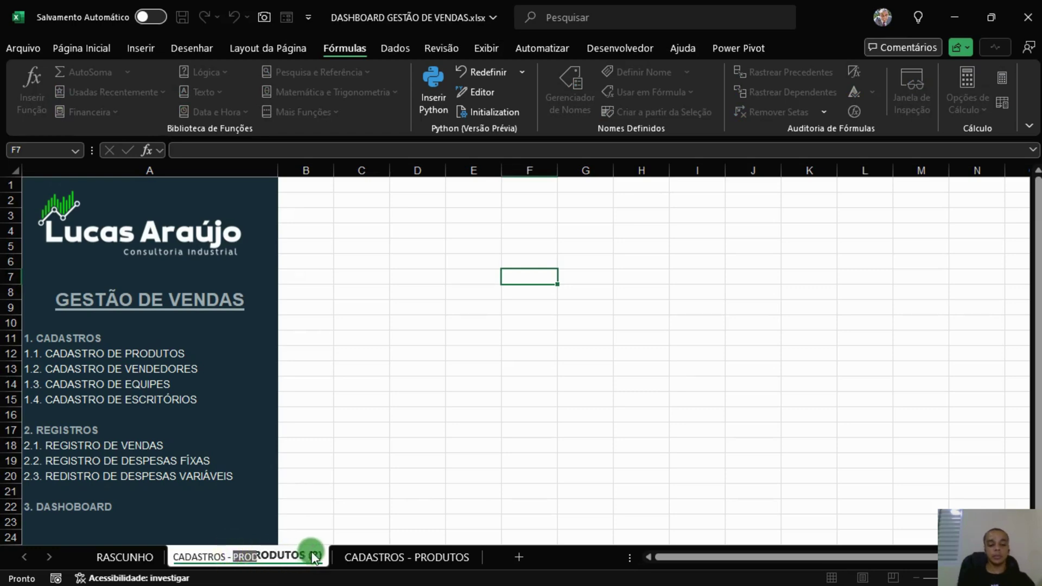
text(VENDEDORES)
key(Return)
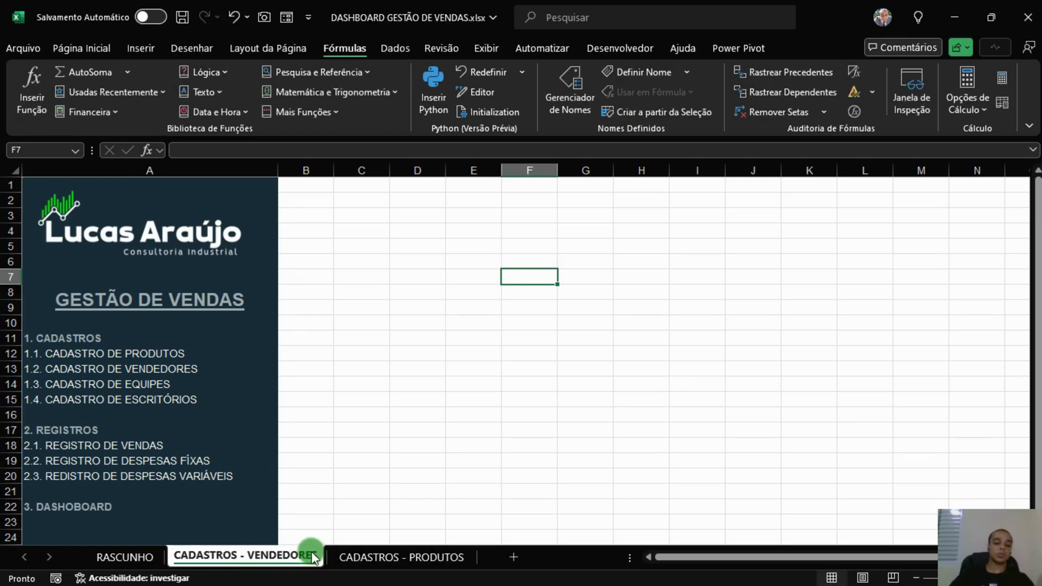
click(405, 557)
click(279, 559)
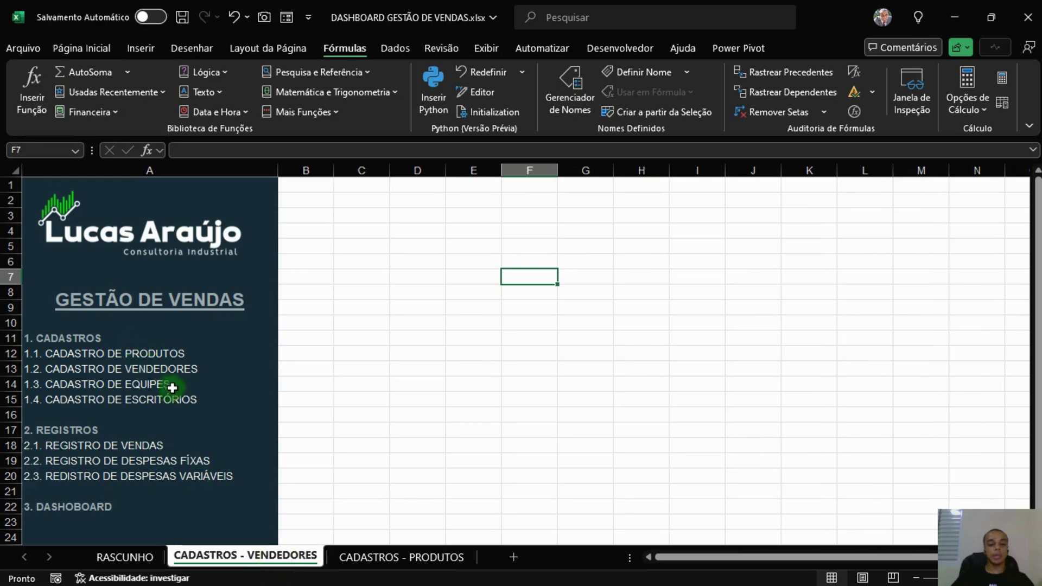
Step: Create a copy of the CADASTROS - VENDEDORES sheet and place it before CADASTROS - PRODUTOS
click(145, 385)
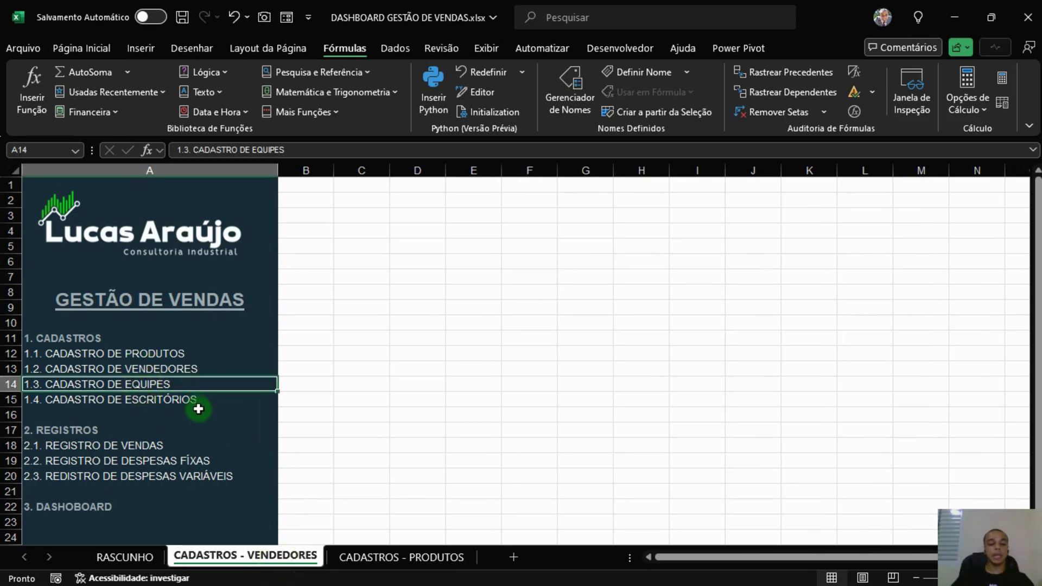
click(196, 401)
right_click(293, 554)
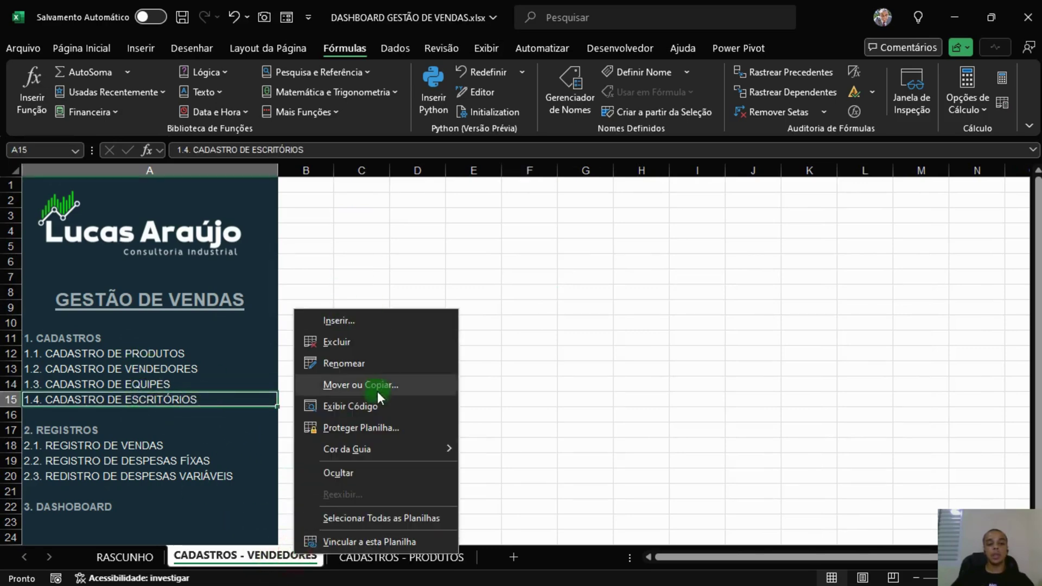
click(354, 387)
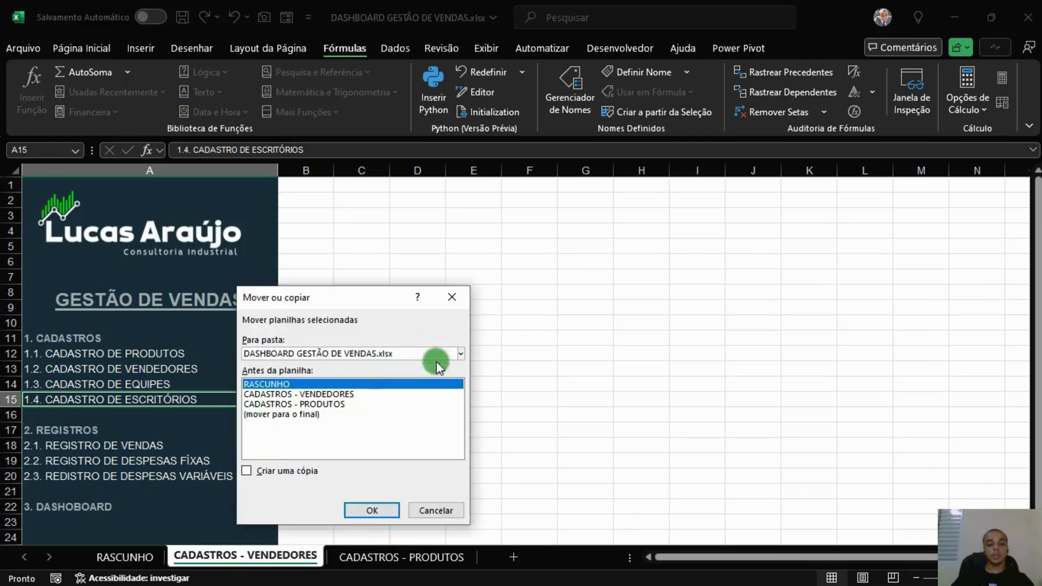
click(276, 414)
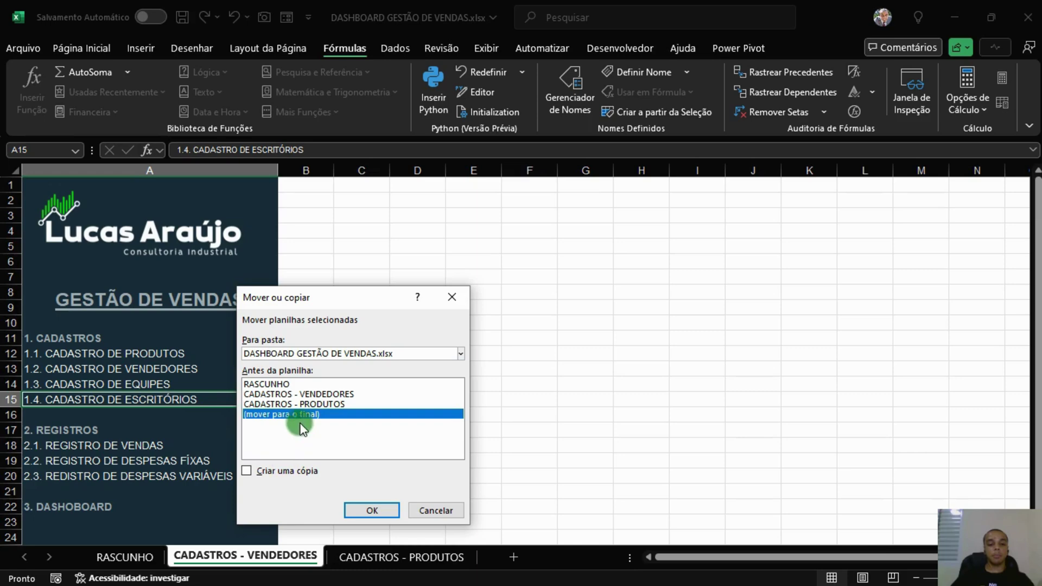
click(303, 403)
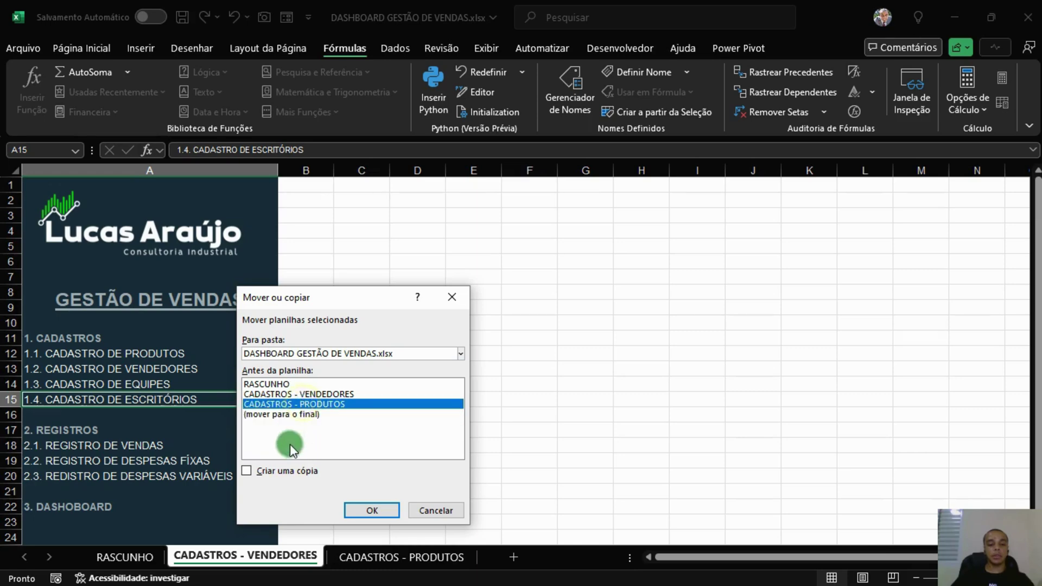
click(291, 472)
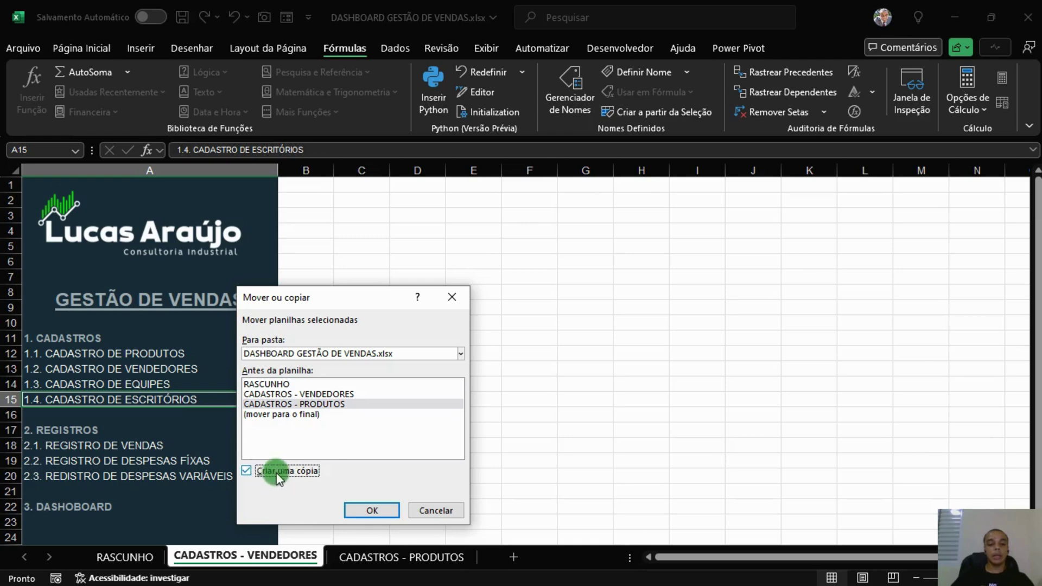
click(377, 507)
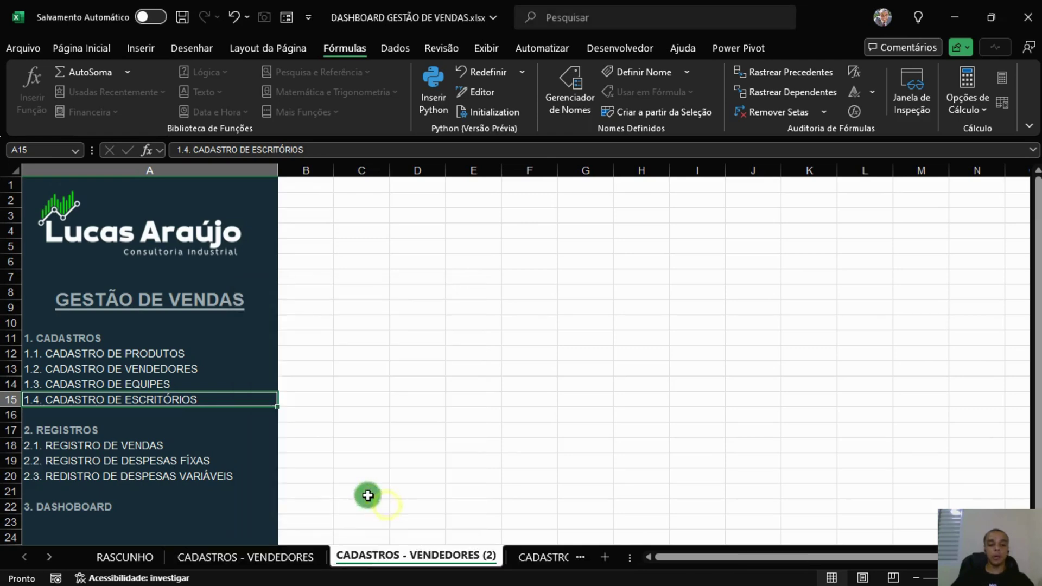
Step: Create a further copy from CADASTROS - VENDEDORES (2) before CADASTROS - PRODUTOS, and widen the sheet tab area to show all sheets
right_click(369, 560)
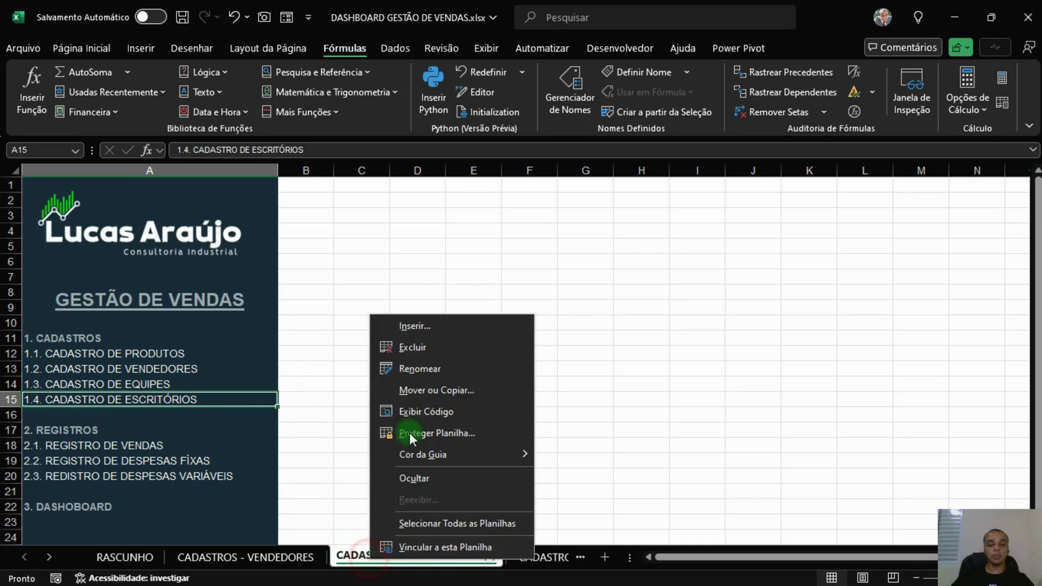
click(463, 391)
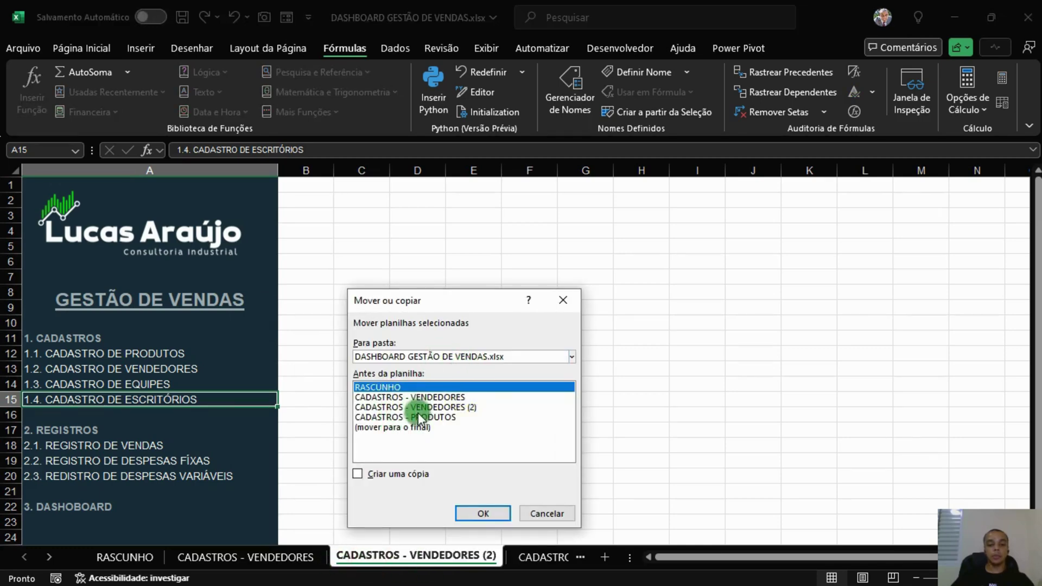
click(419, 417)
click(394, 476)
click(482, 513)
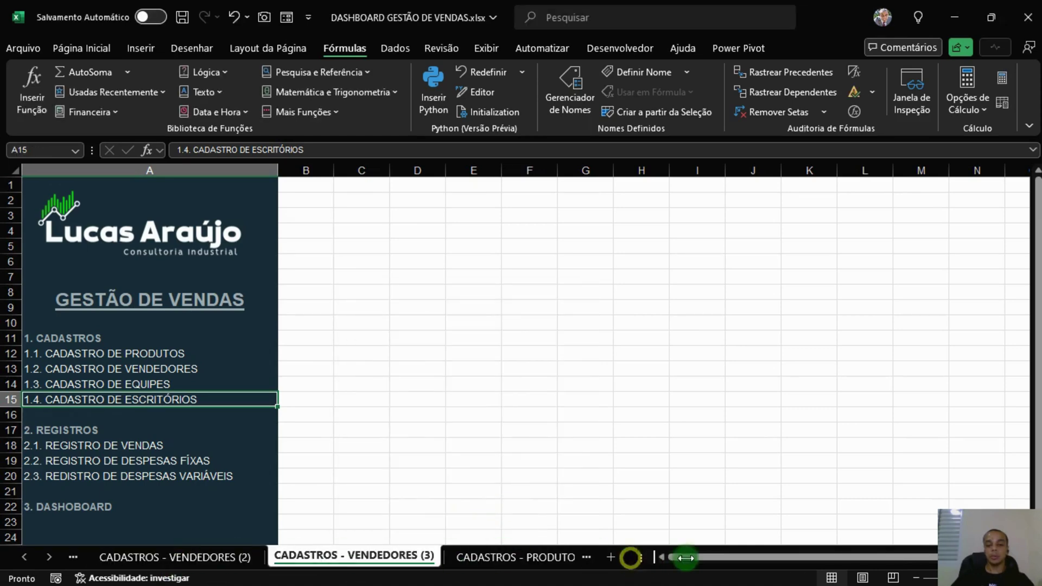
drag(686, 558, 923, 558)
click(22, 559)
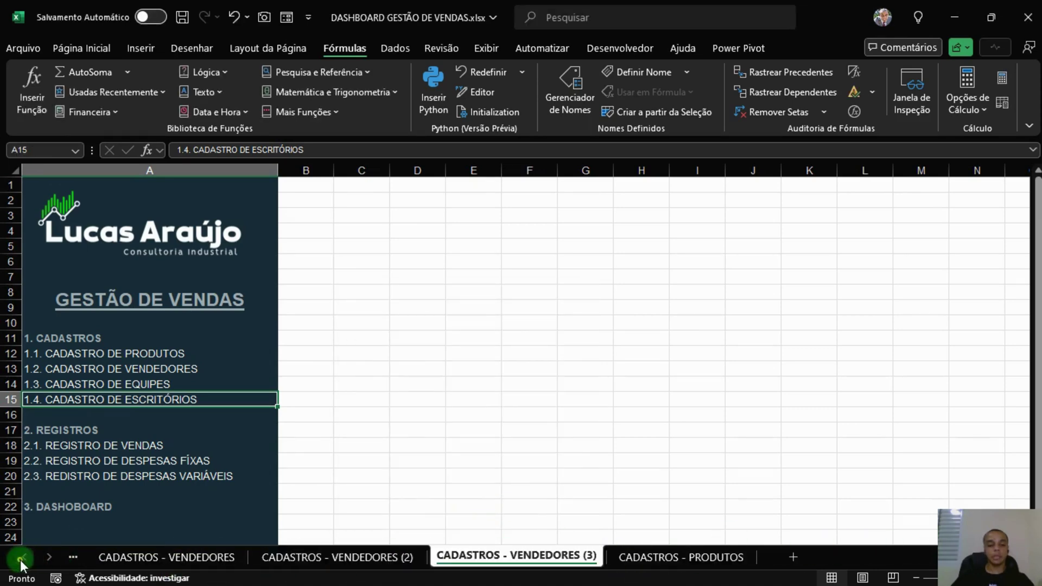
click(22, 559)
Step: Rename the CADASTROS - VENDEDORES (2) sheet as CADASTROS - EQUIPES
click(133, 557)
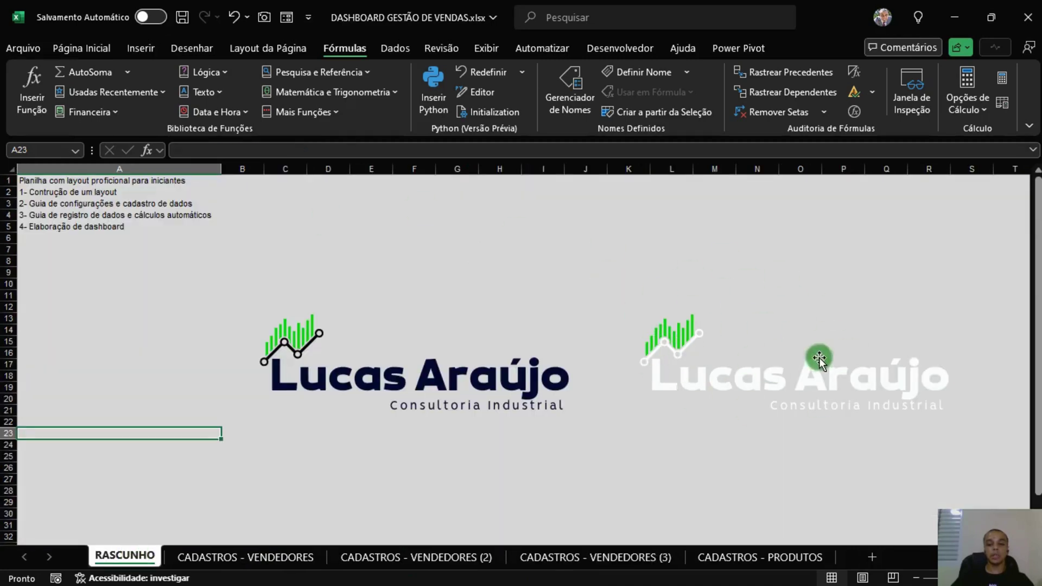
click(262, 549)
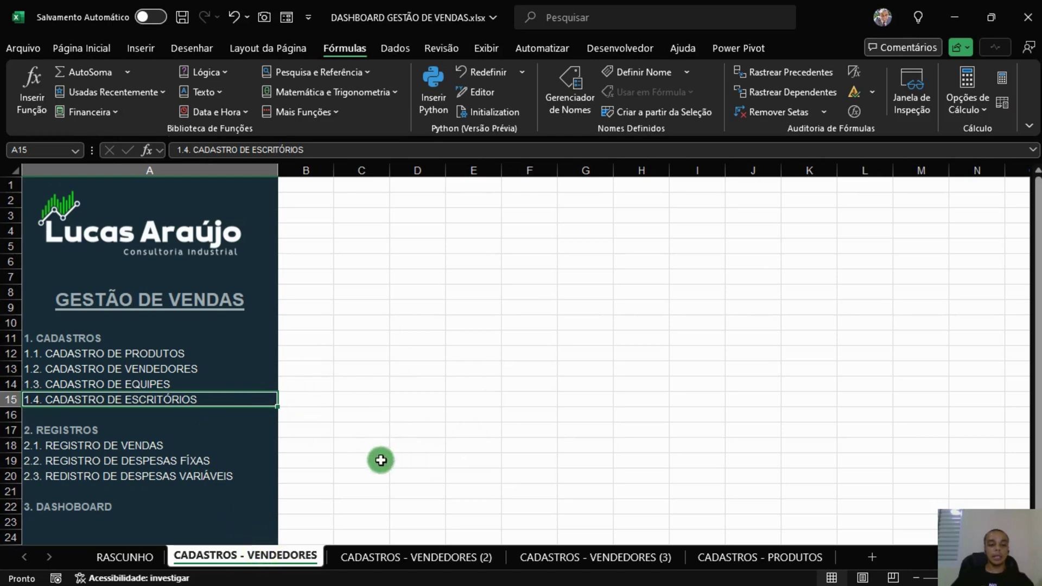
click(423, 552)
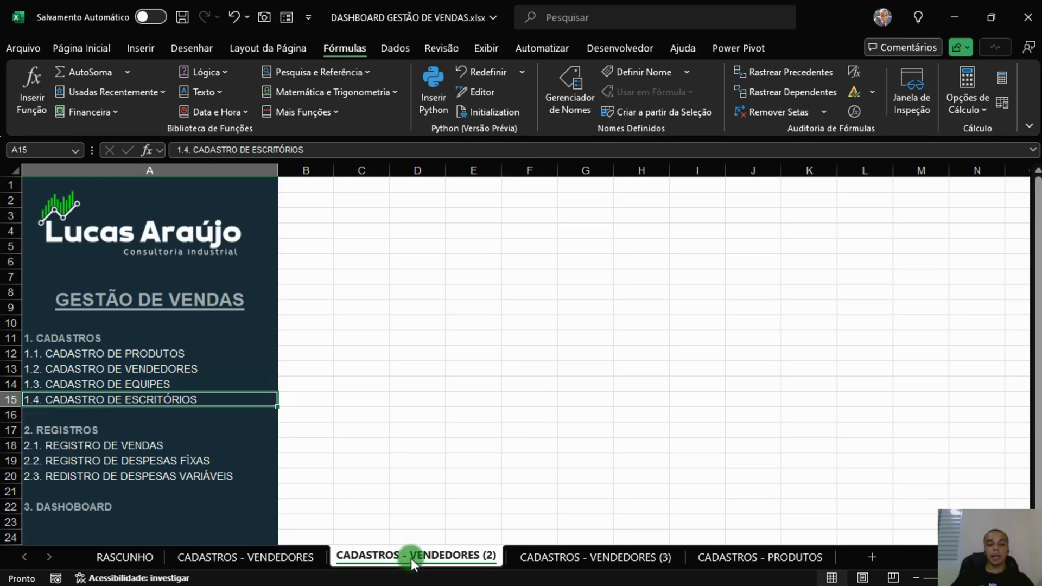
double_click(411, 555)
drag(394, 557, 482, 549)
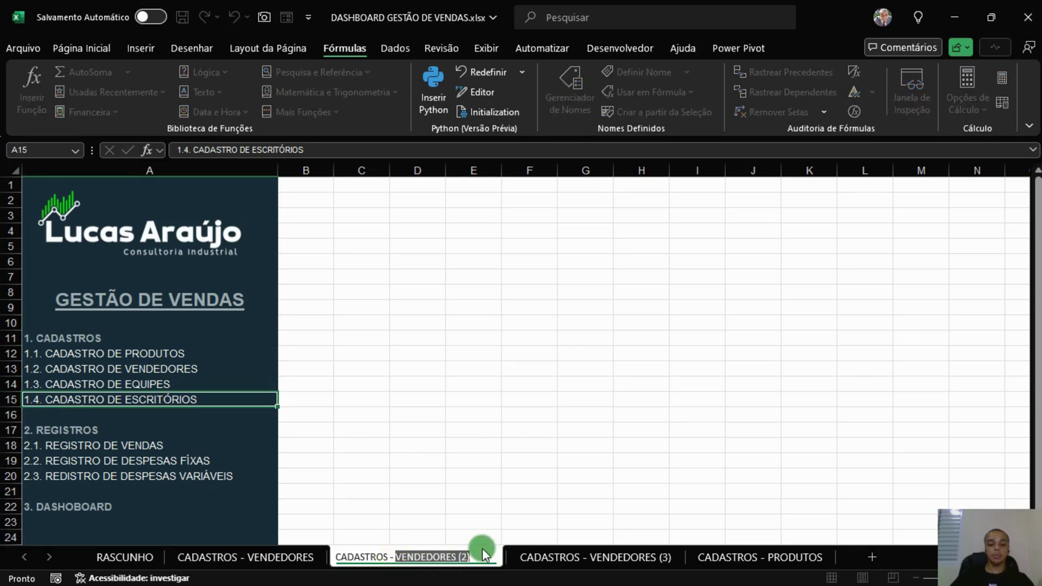
text(EQUIPES)
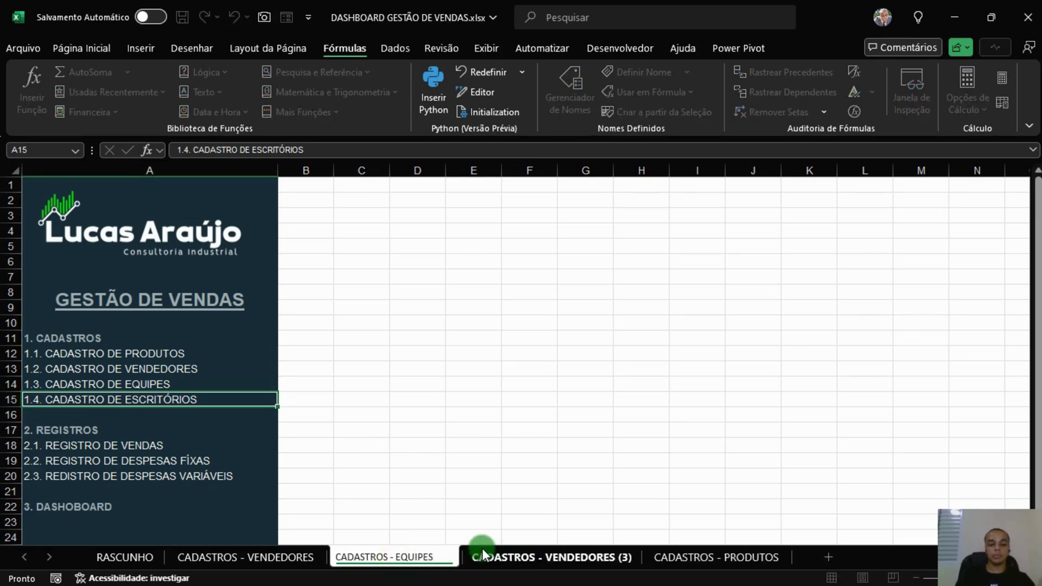
key(Return)
Step: Rename the CADASTROS - VENDEDORES (3) sheet as CADASTROS - ESCRITÓRIOS and look over the neighbouring registration sheets
double_click(553, 556)
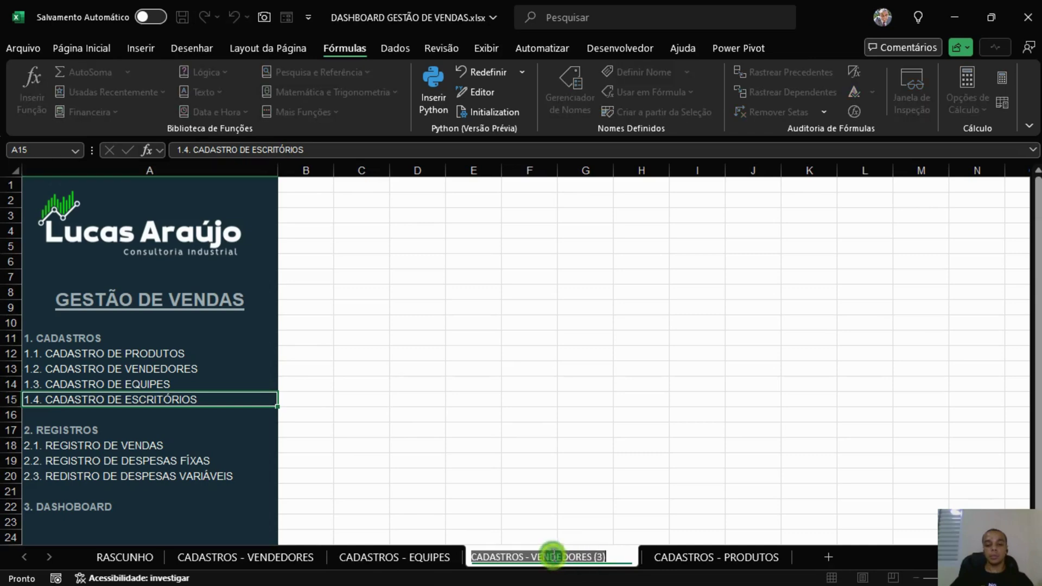
drag(531, 557, 651, 559)
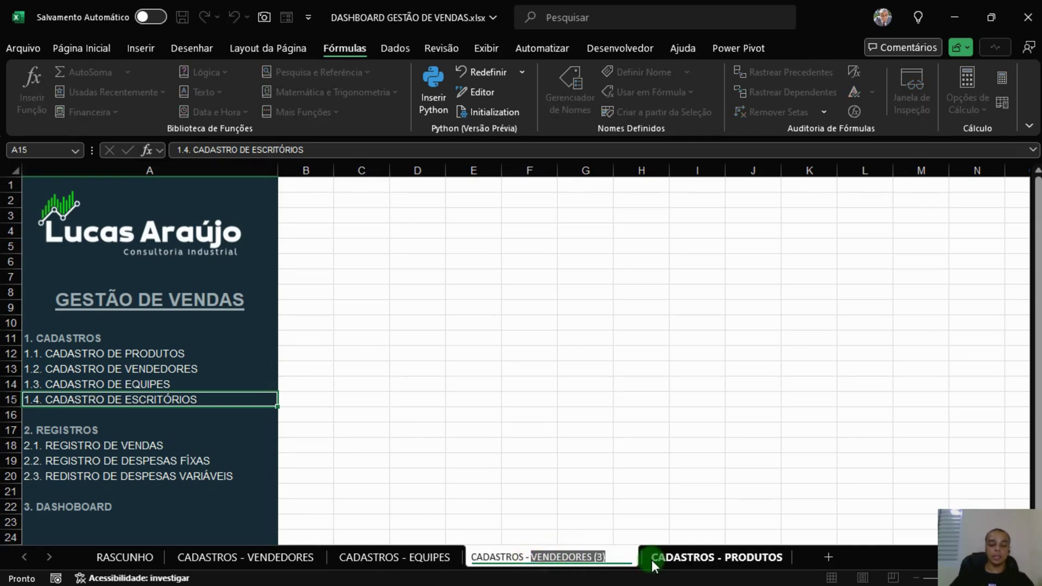
text(ESCRITÓRIO)
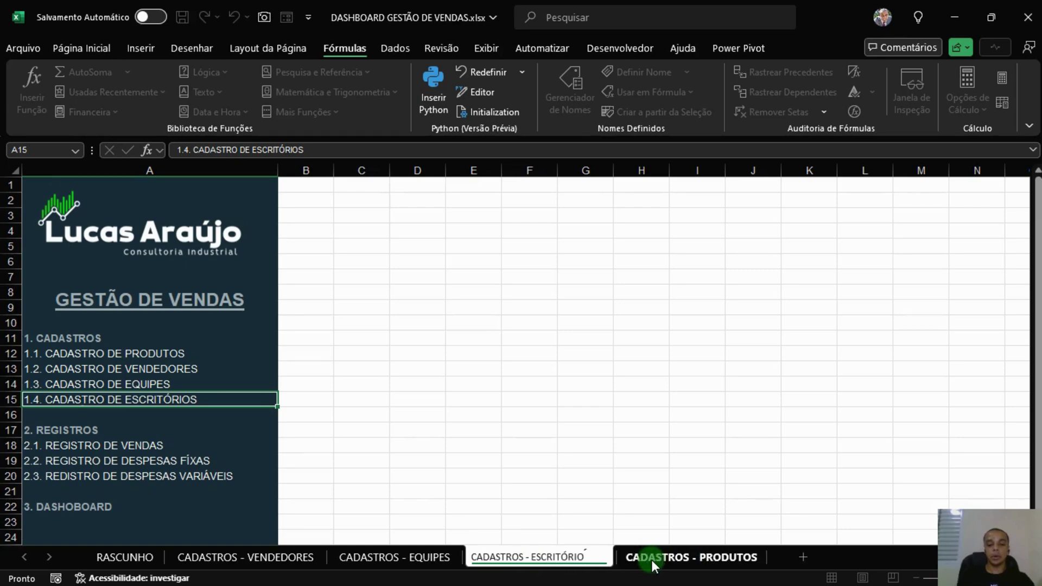
text(S)
click(586, 431)
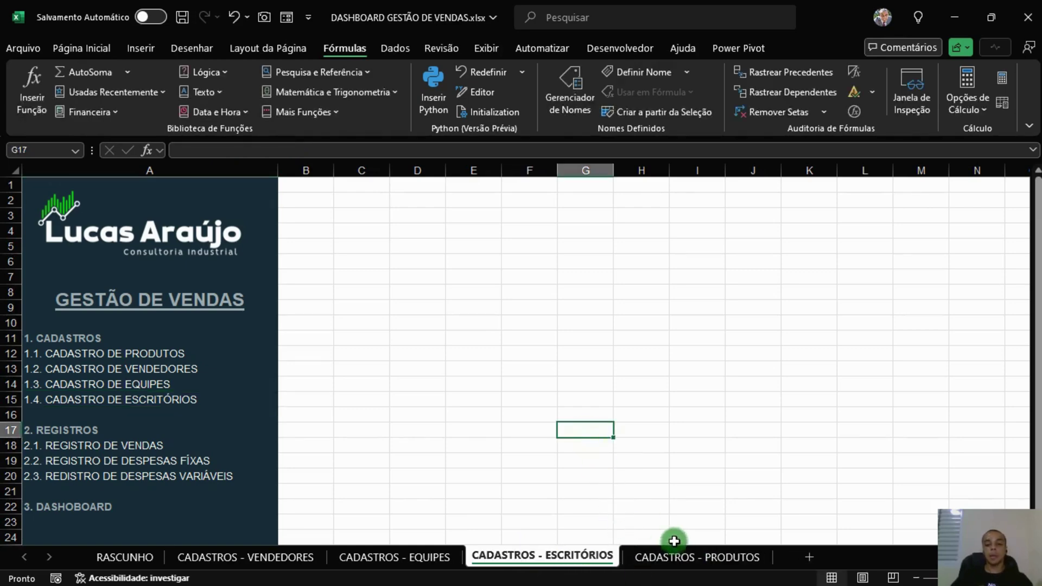
click(703, 557)
click(545, 556)
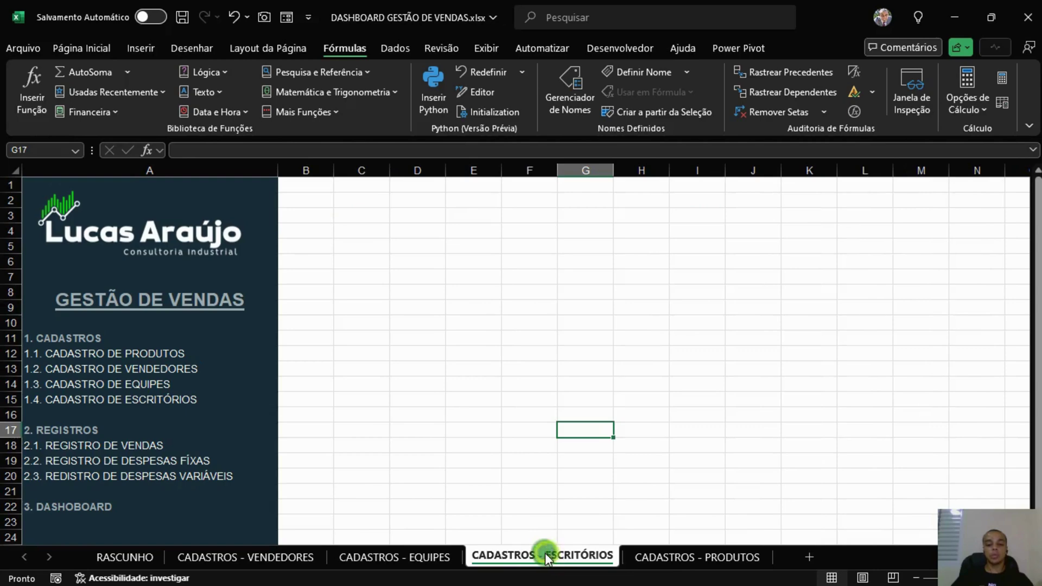
click(409, 562)
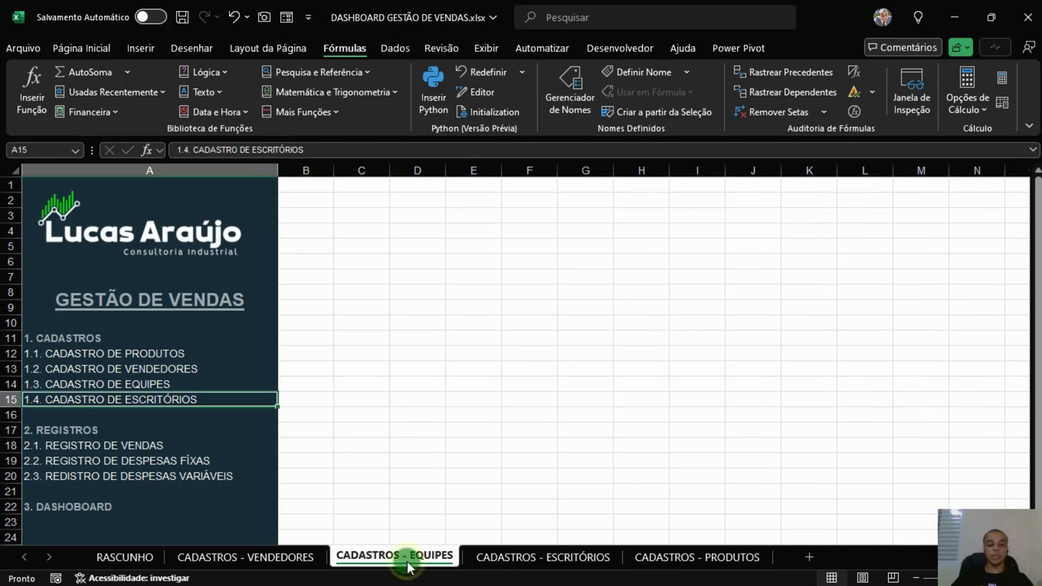
Step: Create a copy of the CADASTROS - VENDEDORES sheet at the end of the workbook
click(279, 561)
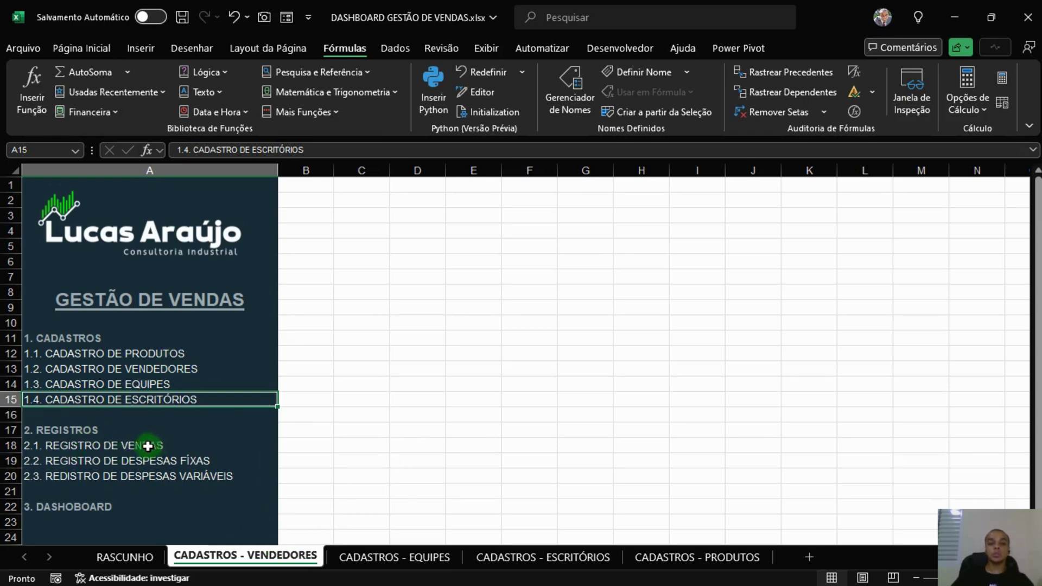
right_click(248, 559)
click(336, 389)
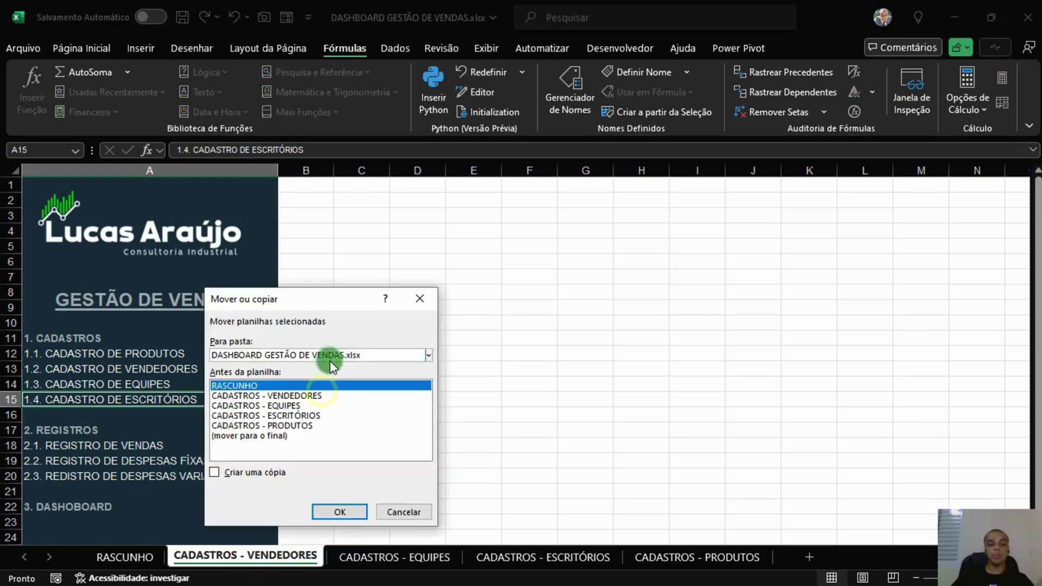
click(242, 436)
click(245, 471)
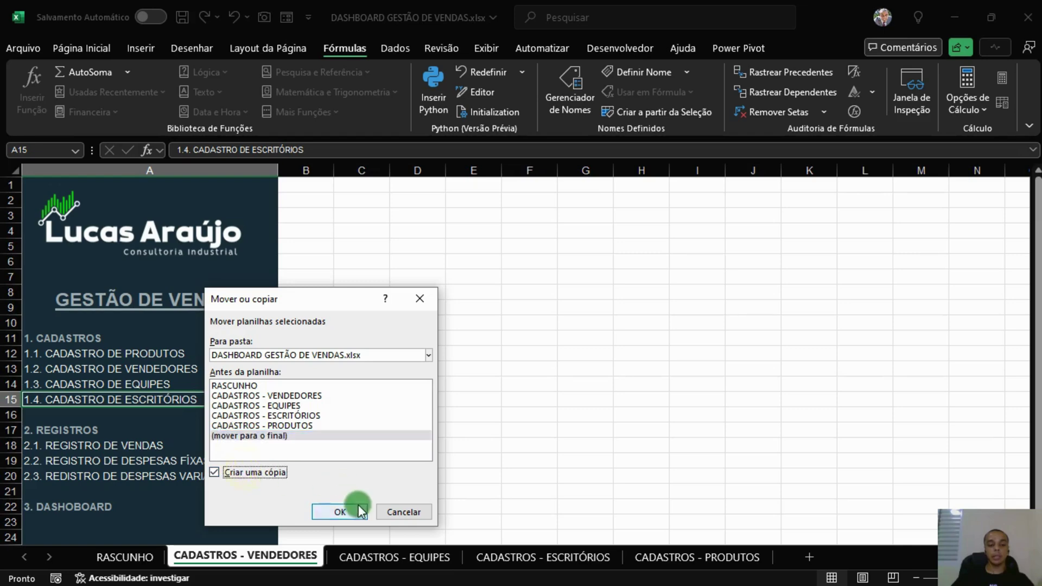
click(340, 511)
Step: Rename the copied sheet at the end of the workbook as REGISTRO - VENDAS
double_click(795, 551)
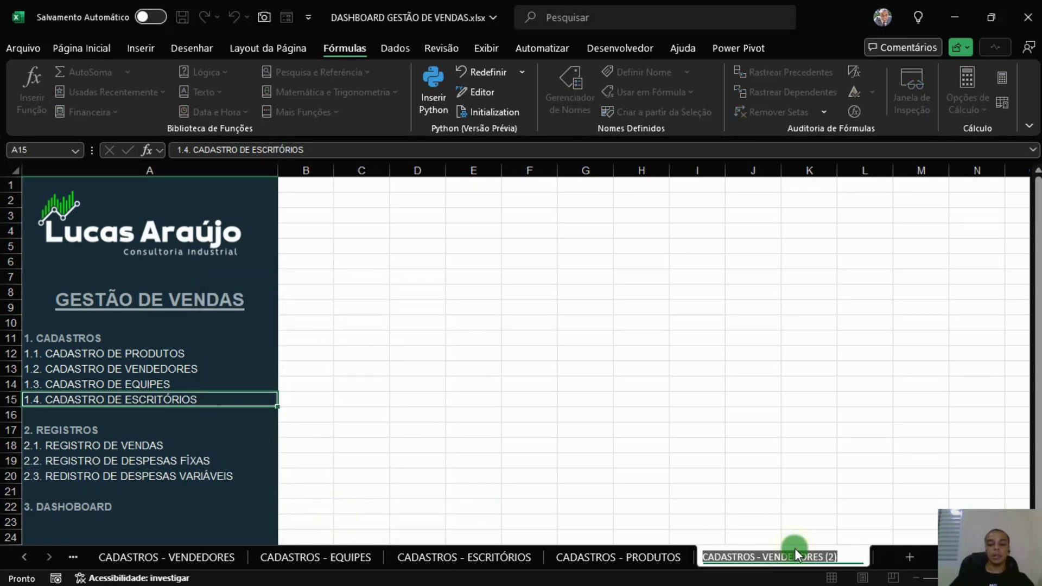
text(REGISTRO)
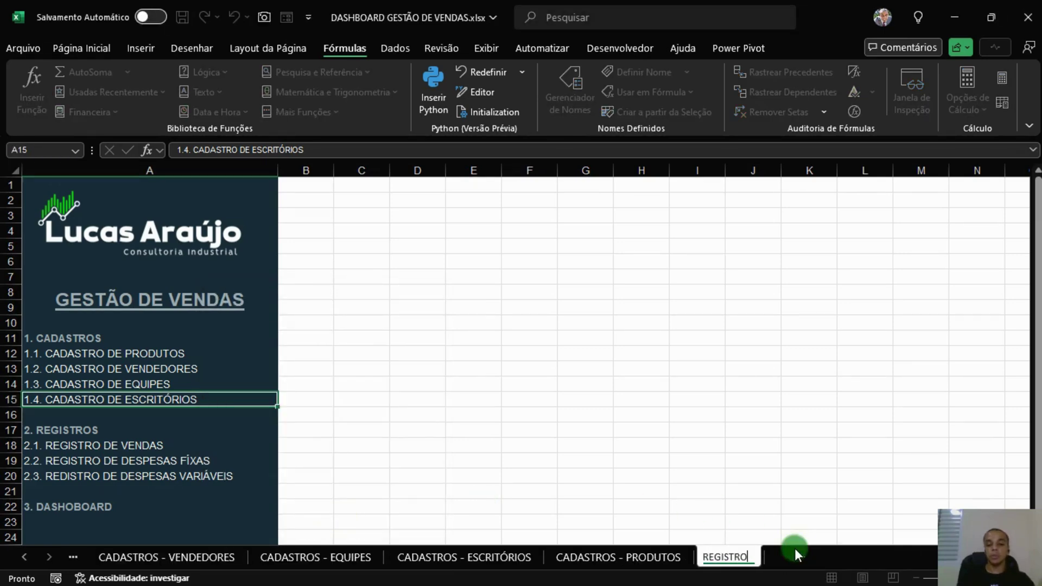
key(Return)
text(- VENDAS)
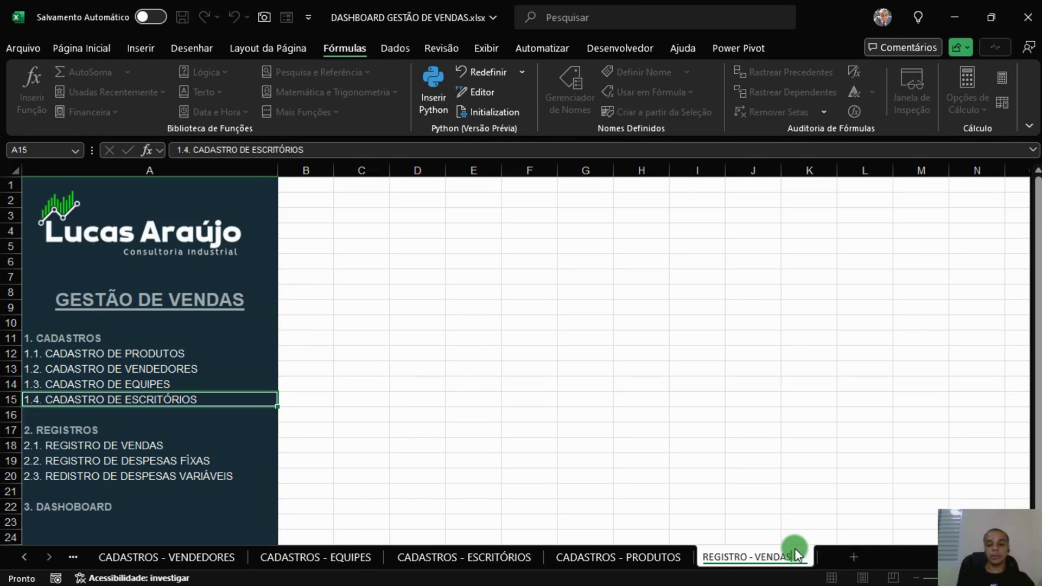
key(Return)
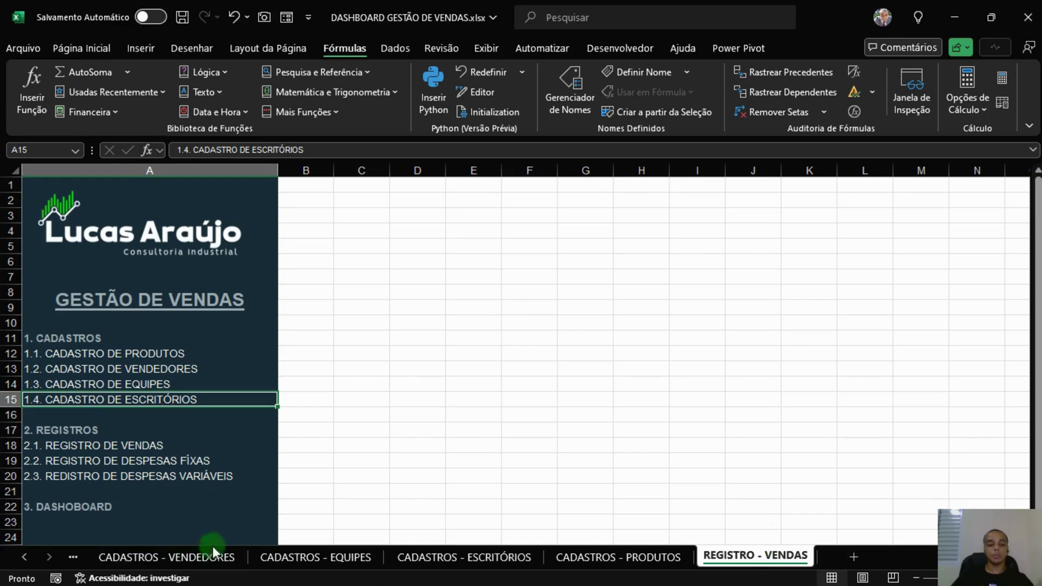
Step: Open the CADASTROS - PRODUTOS sheet and look over the COD, PRODUTO and VALOR UNITÁRIO cells of the product table
click(24, 557)
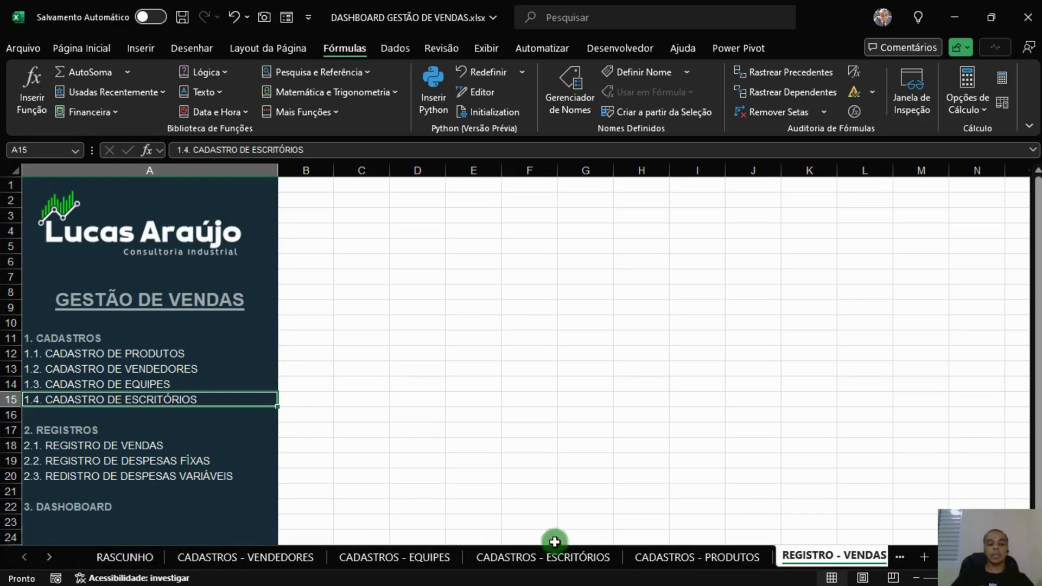
click(677, 544)
click(380, 226)
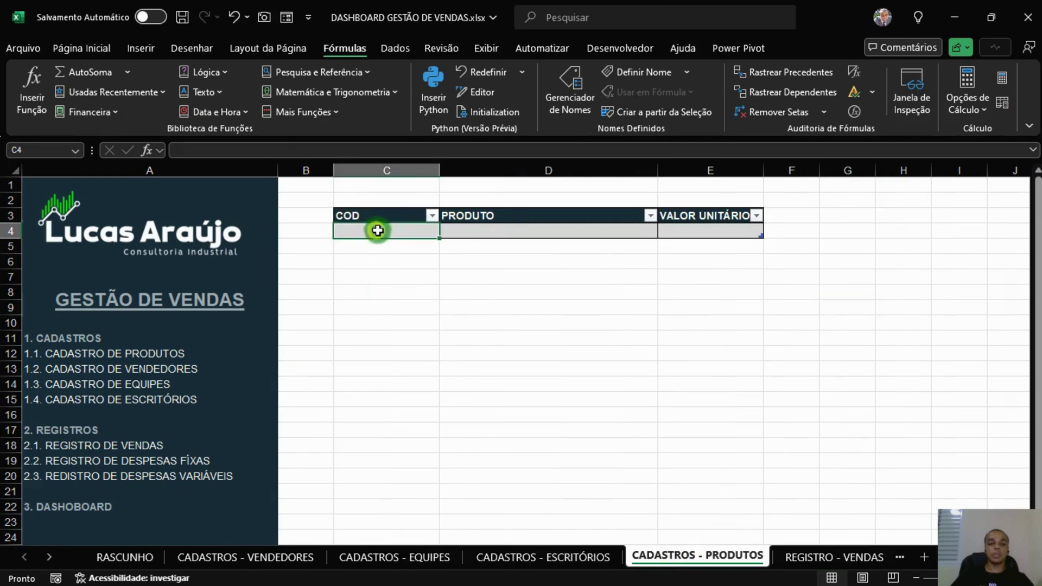
click(508, 231)
click(692, 229)
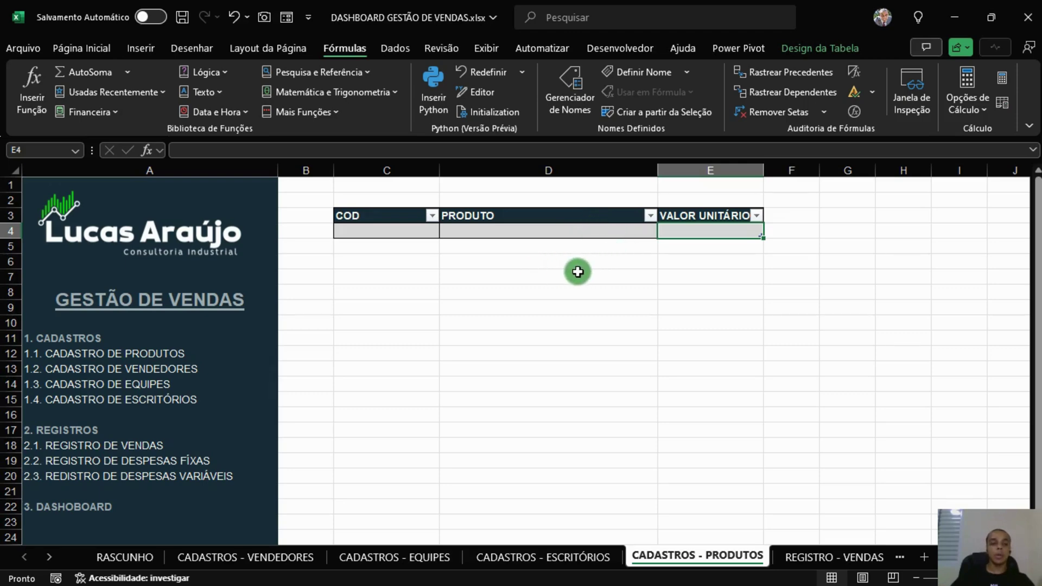
click(417, 236)
click(419, 230)
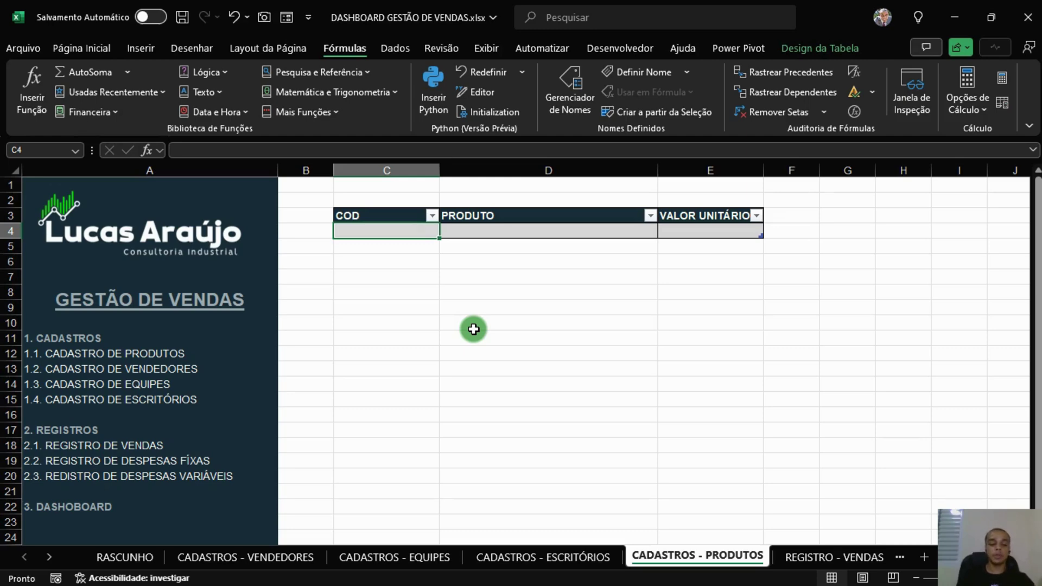
text(=SE()
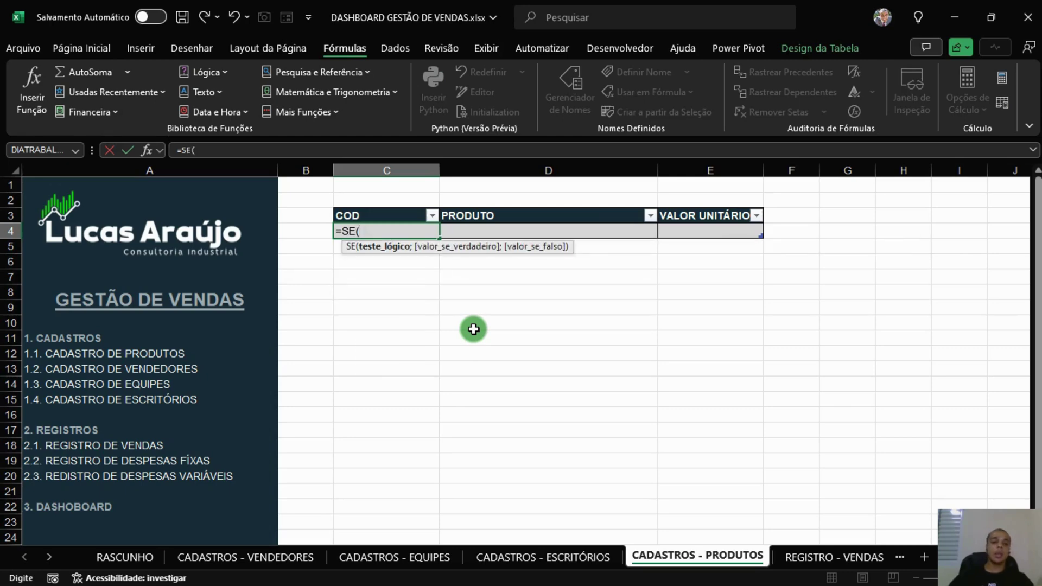
click(529, 231)
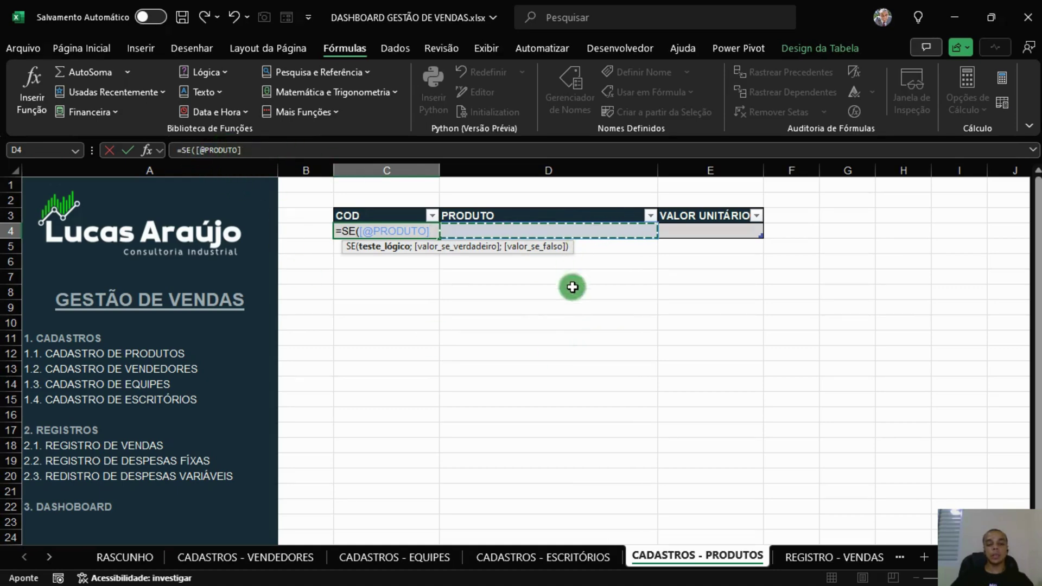
text(="")
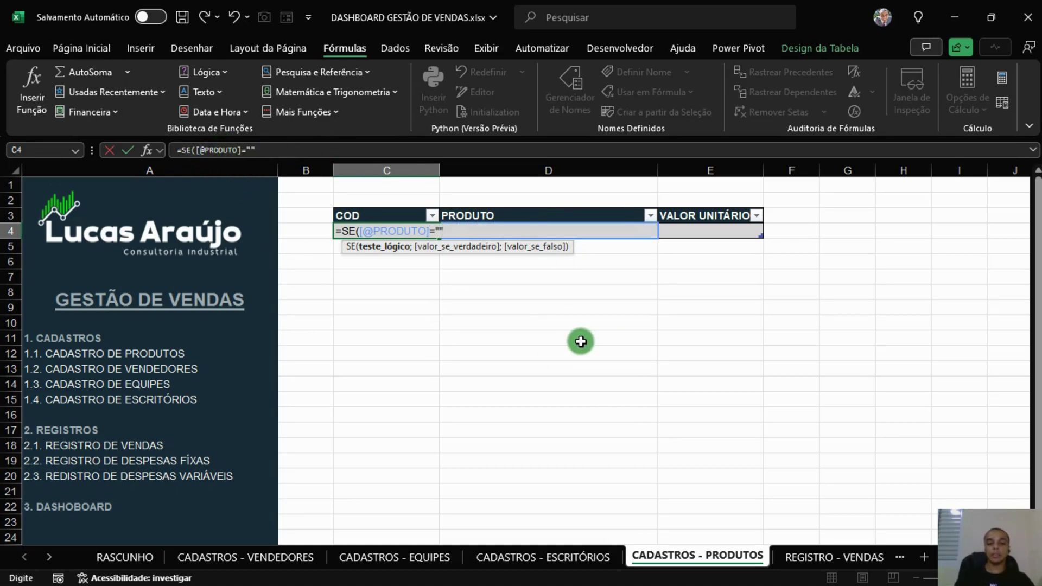
text(;)
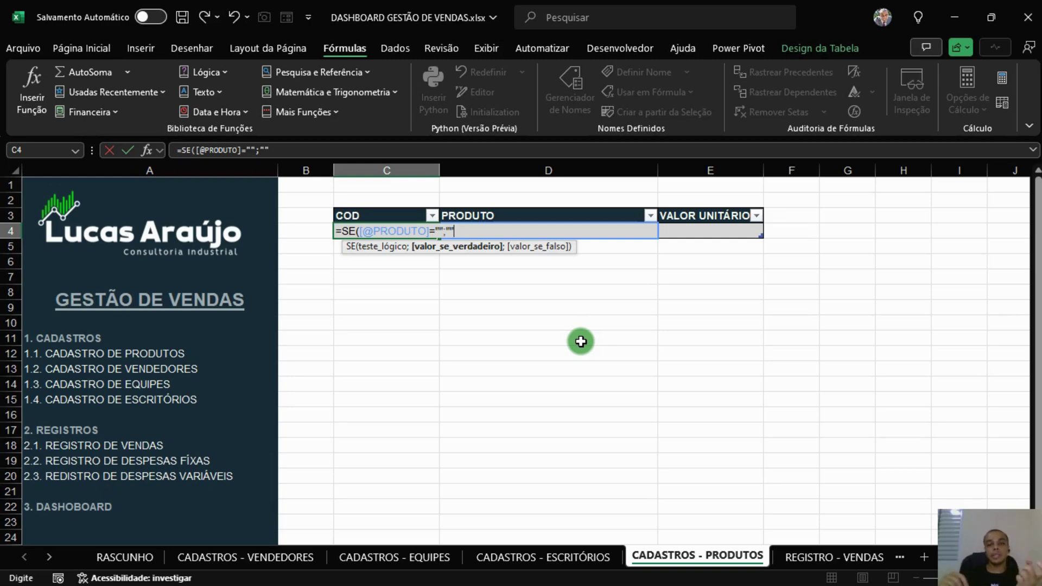
text("";)
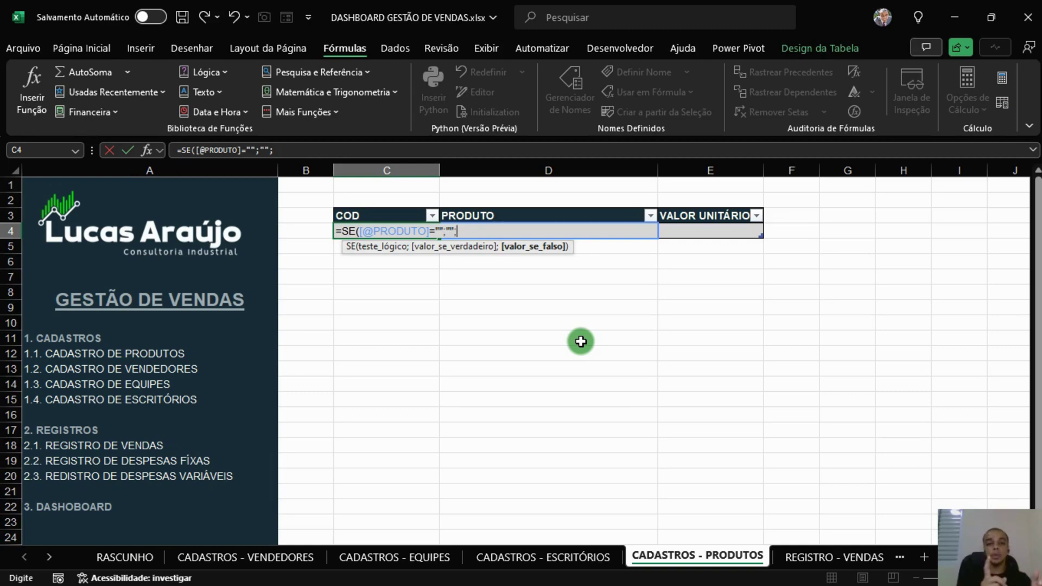
text("TEST)
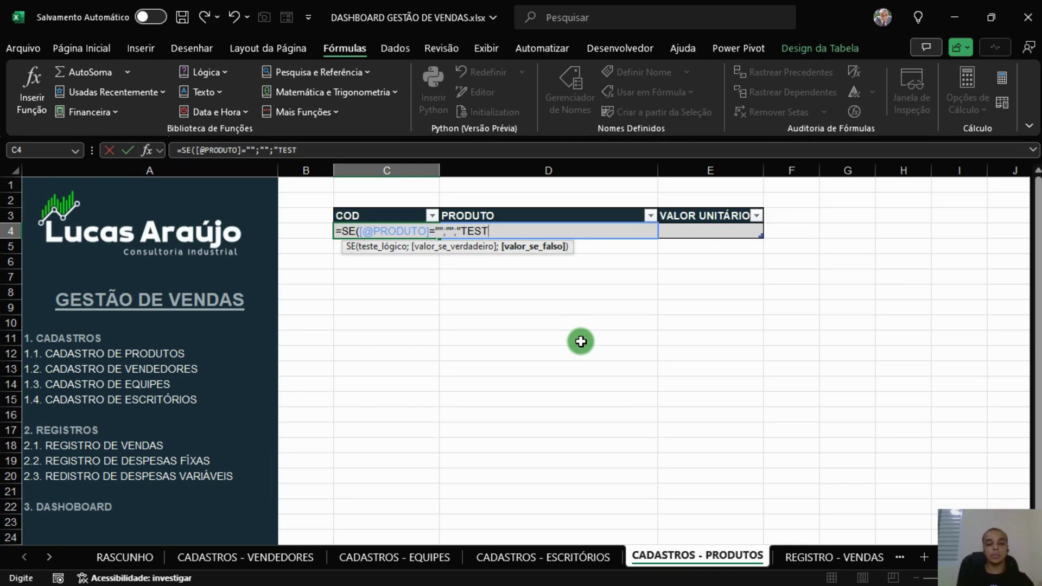
text(E"))
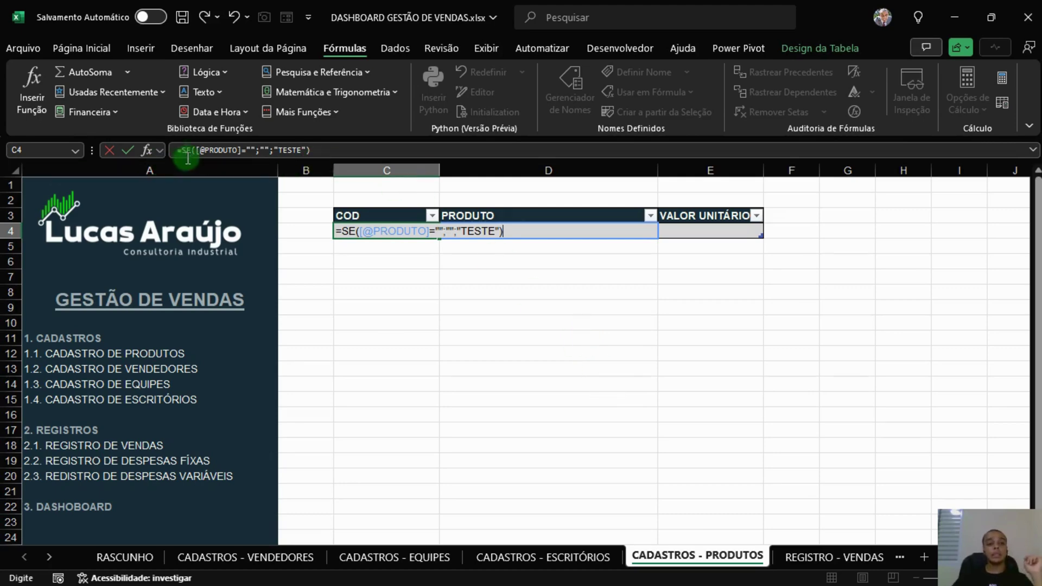
click(215, 150)
click(250, 151)
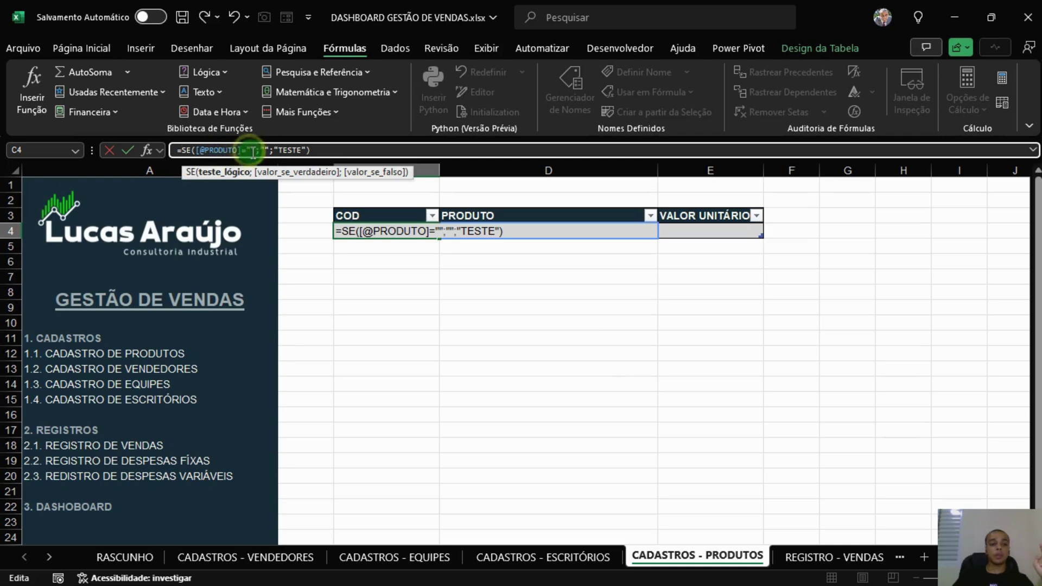
click(281, 150)
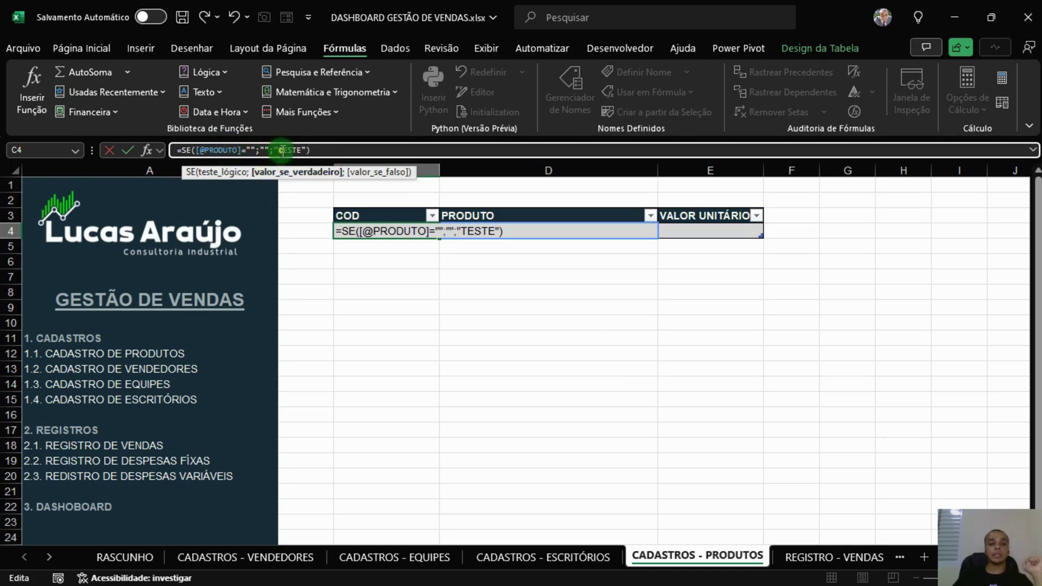
click(320, 151)
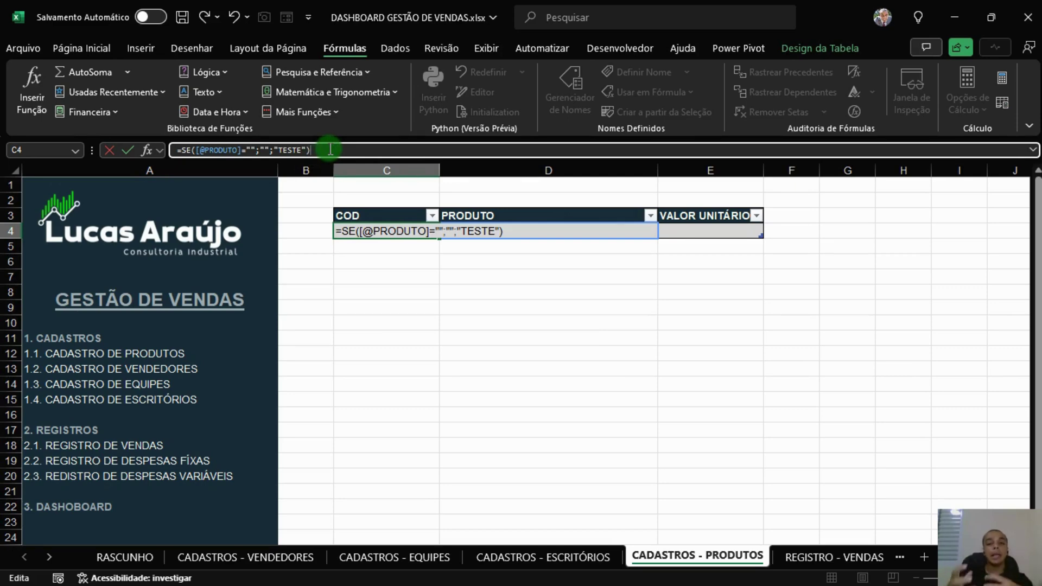
key(Return)
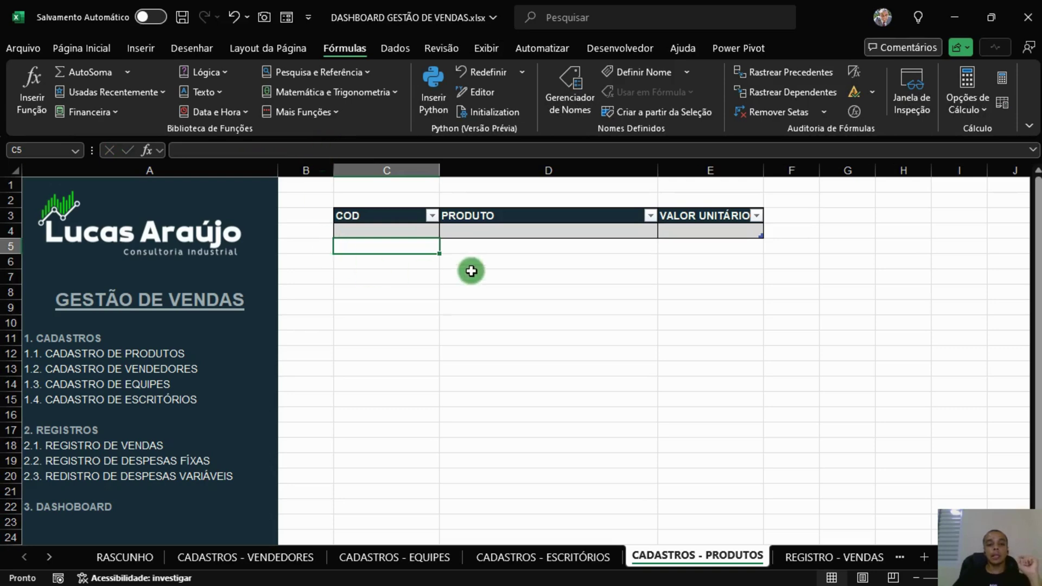
Step: Test the COD formula by entering PRODUTO TESTE as the first product, and delete that entry again
click(528, 228)
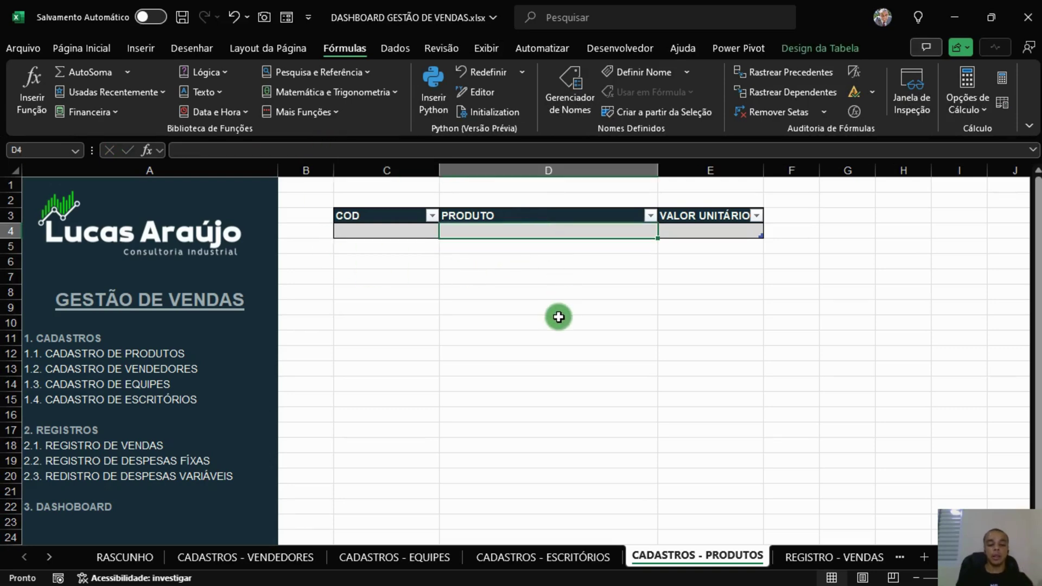
text(PRODUTO TESTE)
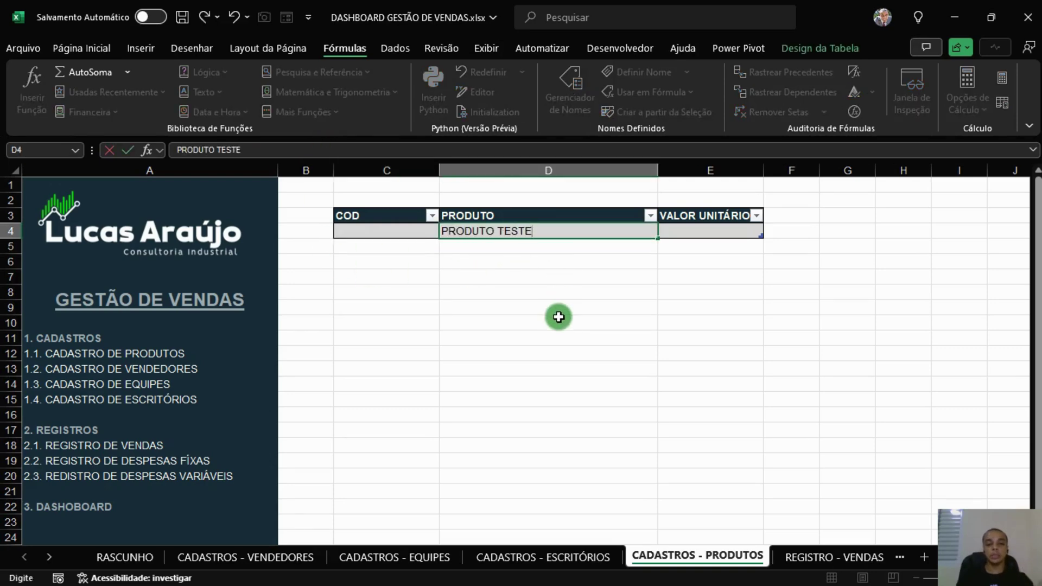
key(Return)
click(412, 230)
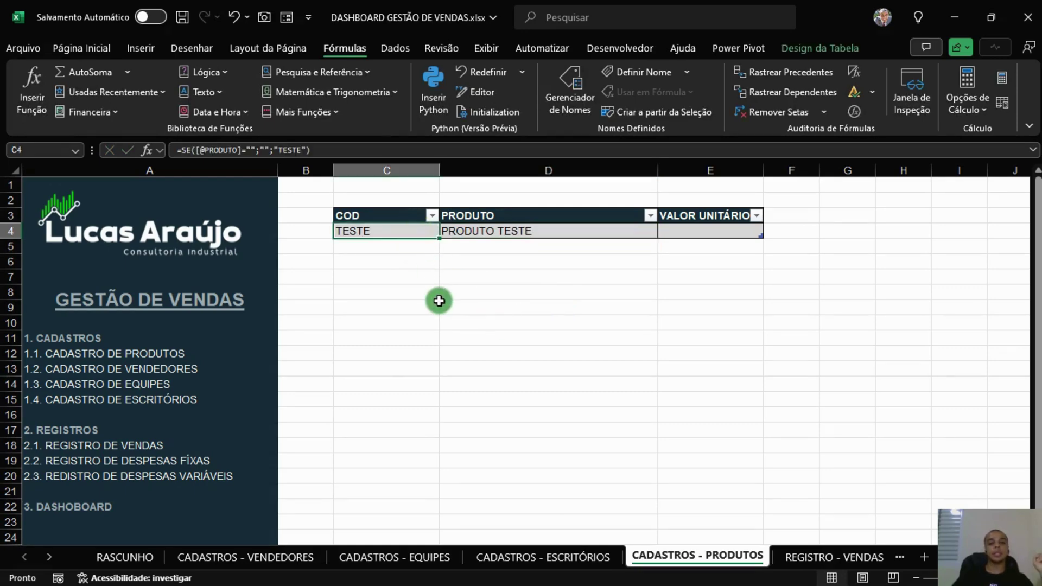
click(529, 230)
click(400, 239)
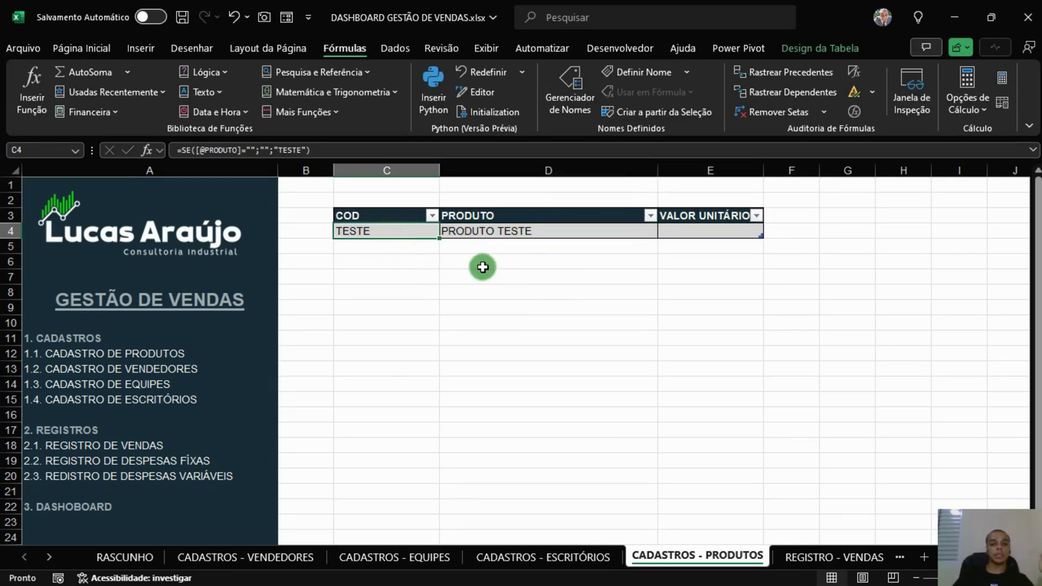
click(521, 233)
key(Delete)
key(Left)
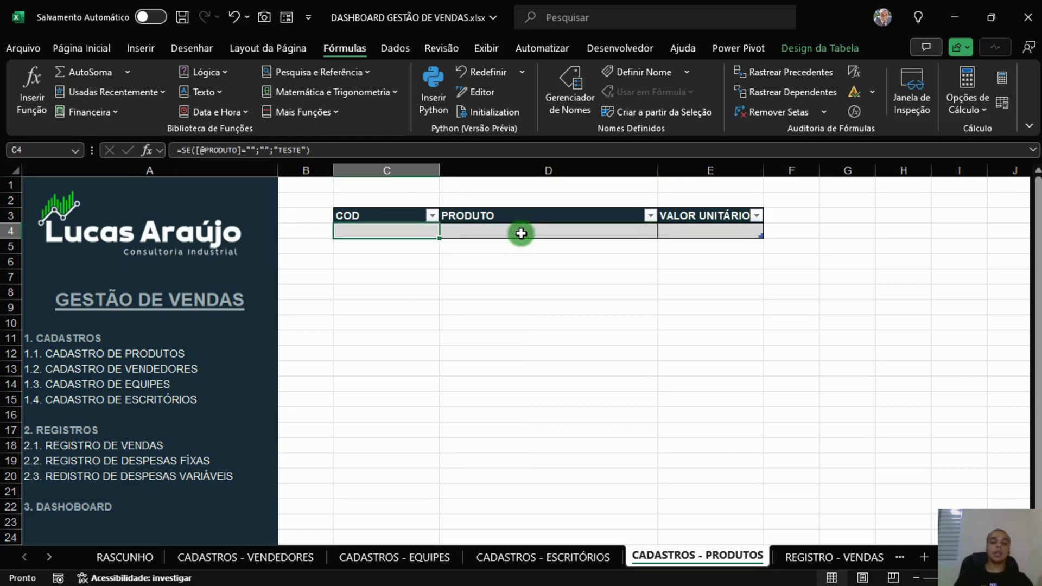
double_click(276, 150)
double_click(290, 150)
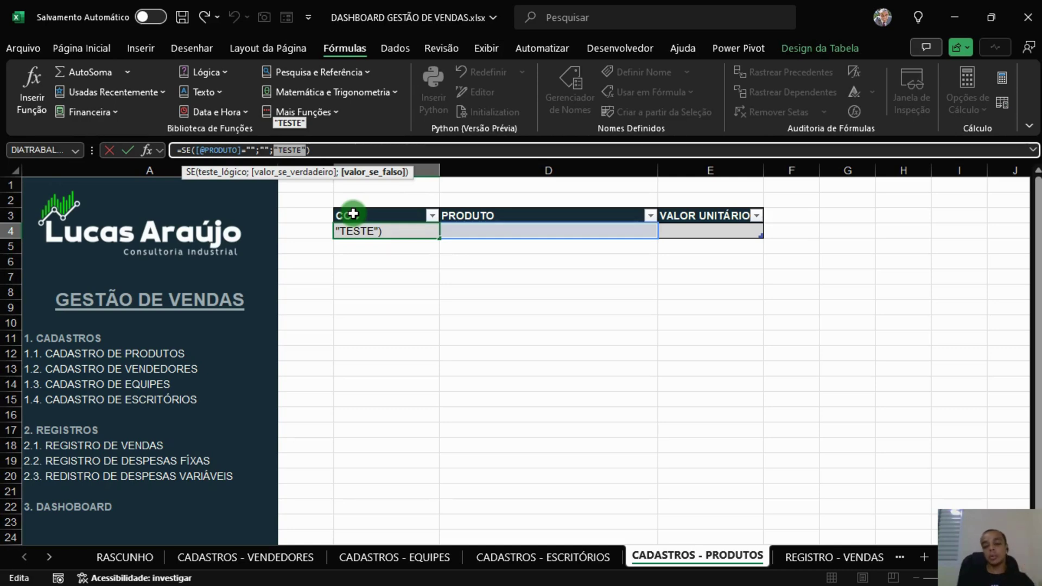
text(LIN()
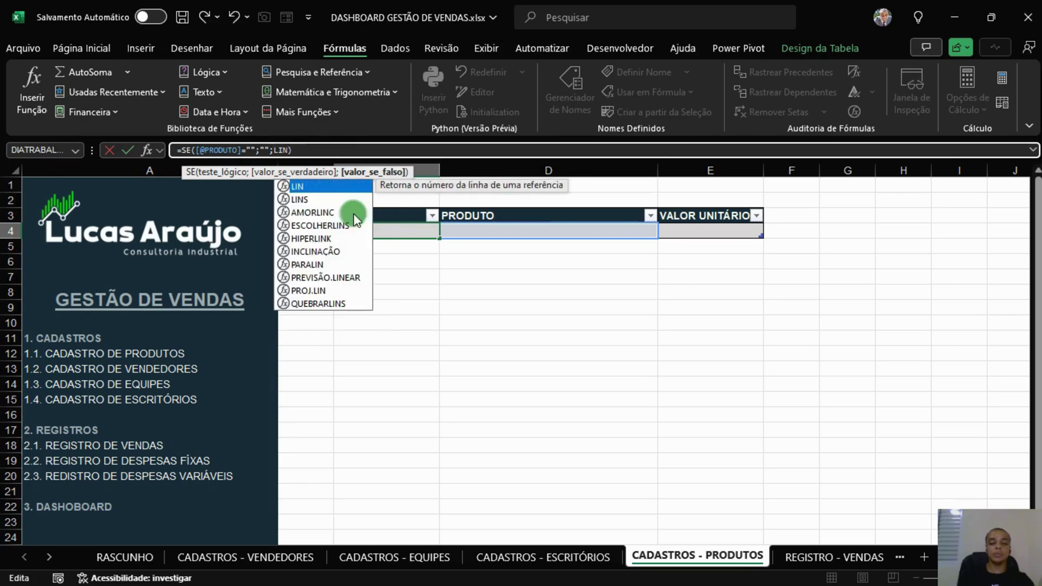
click(511, 228)
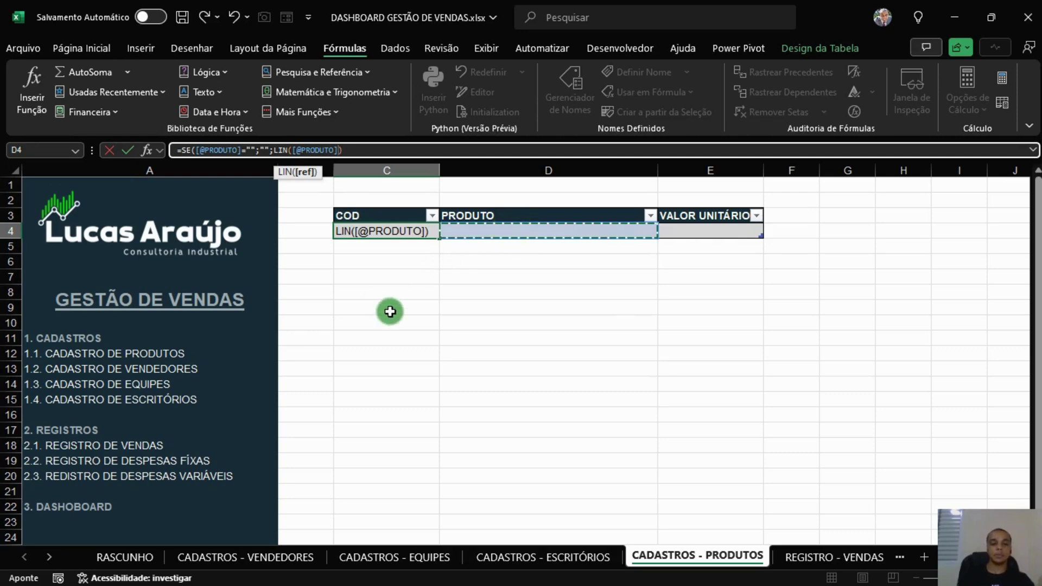
text())
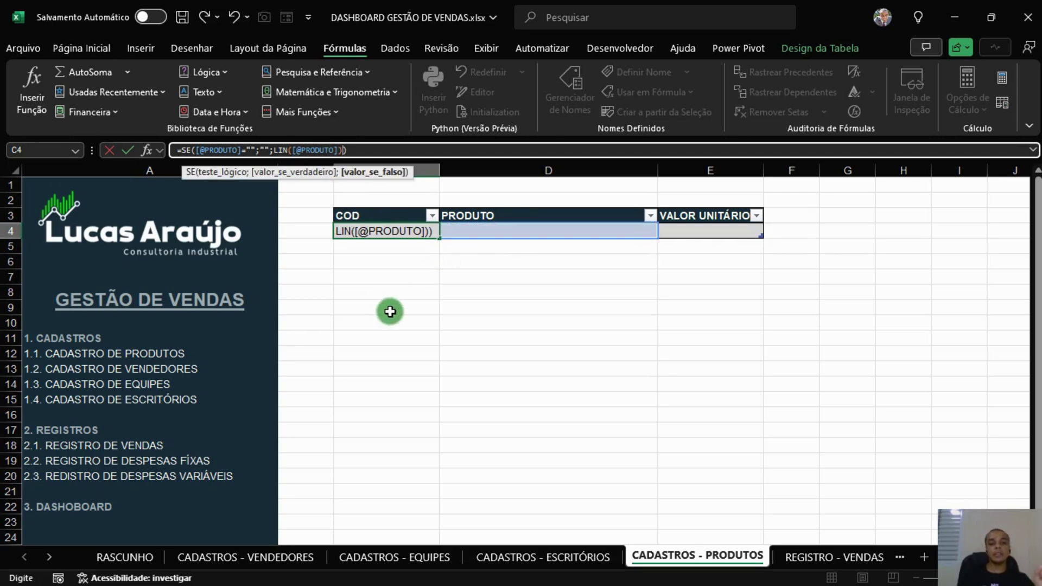
key(ctrl+Return)
Step: Enter PRODUTO TESTE in the first PRODUTO cell of the product table
key(Tab)
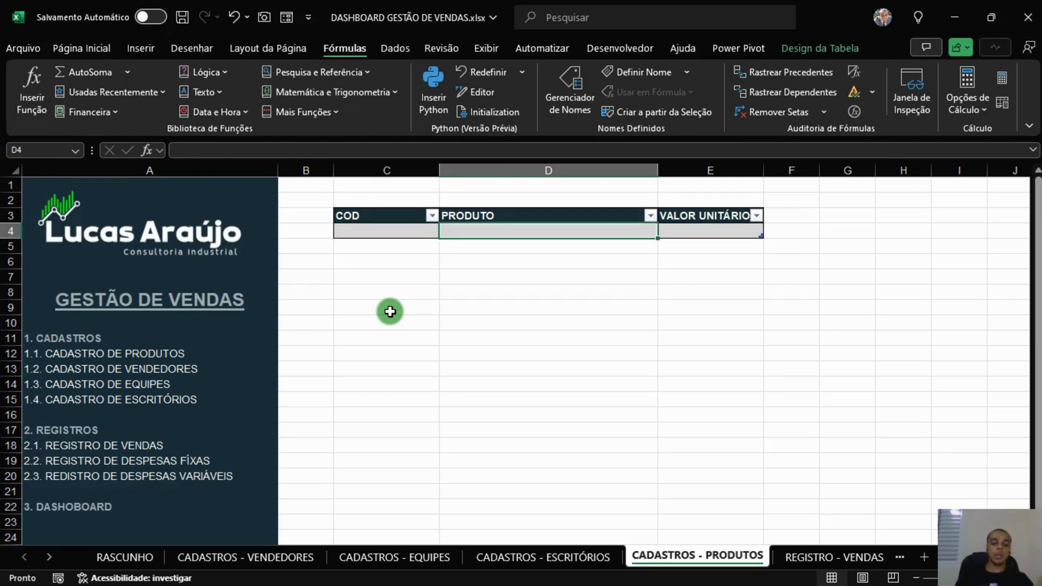
text(PRODUTO TESTE)
key(Return)
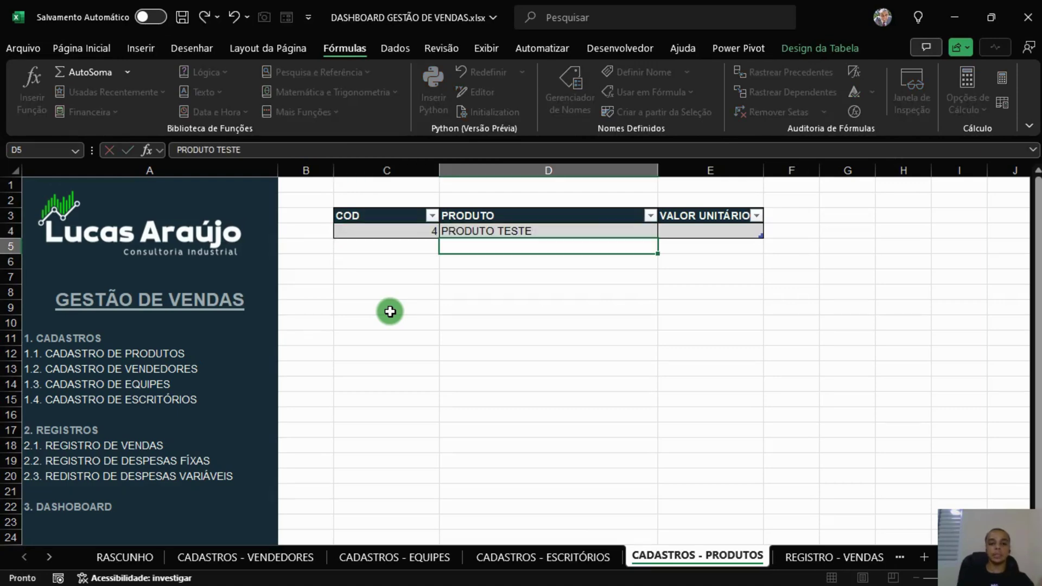
Step: Examine the LIN reference in the COD formula and compare it with the sheet row holding the test product
click(402, 234)
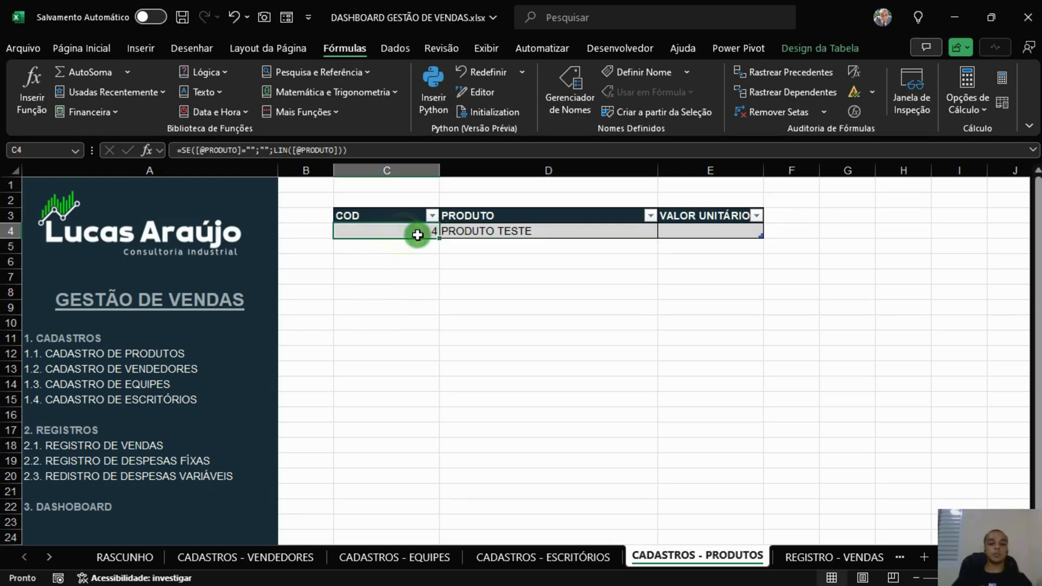
click(307, 151)
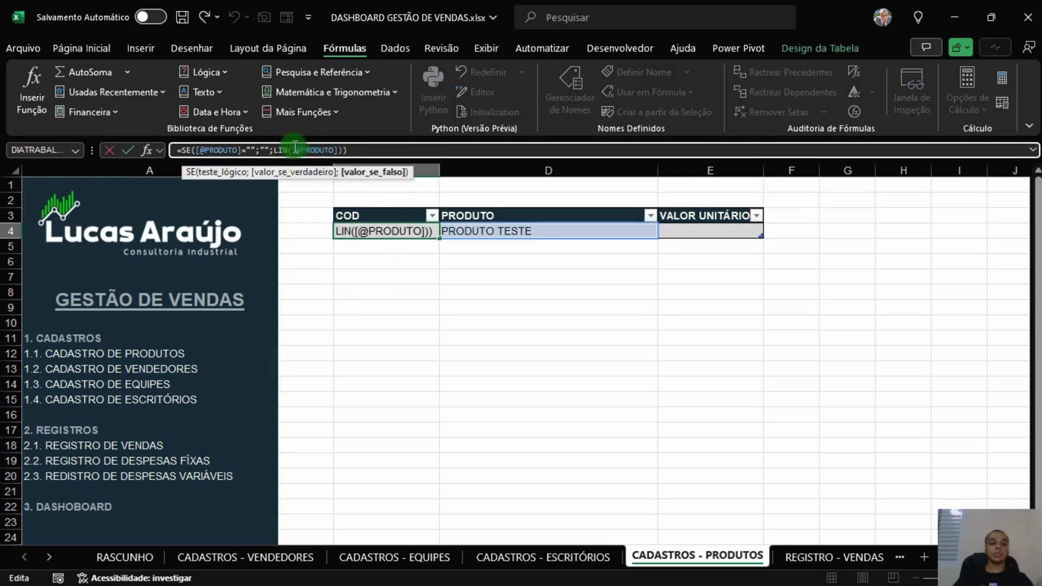
drag(294, 150, 344, 150)
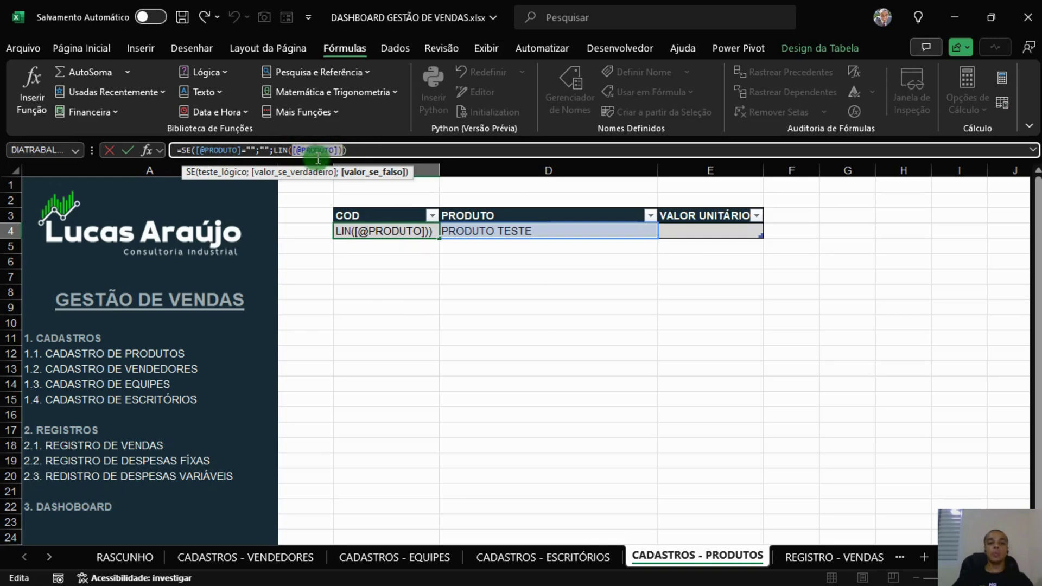
key(Escape)
click(513, 225)
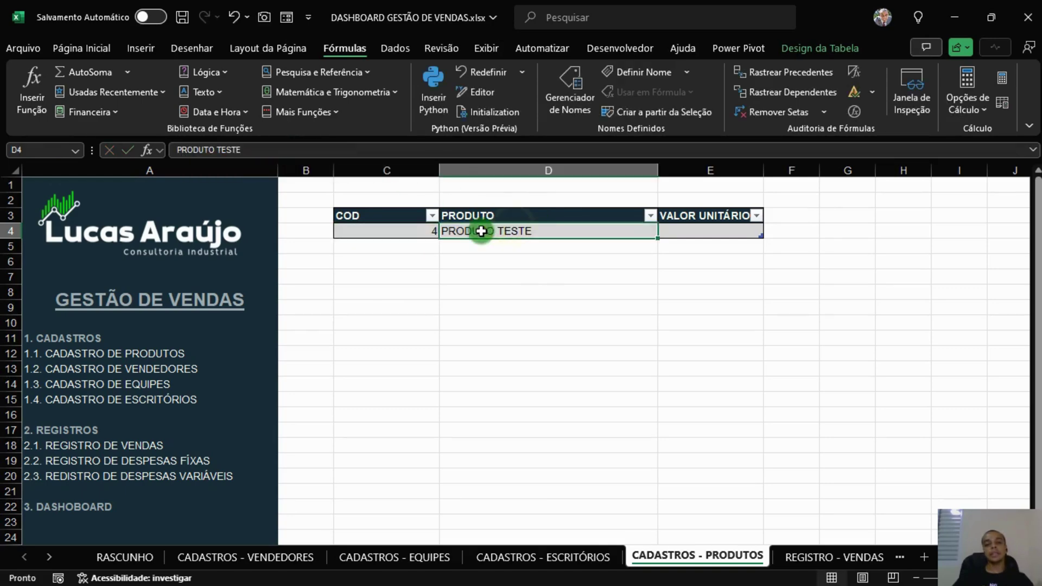
click(10, 231)
click(481, 323)
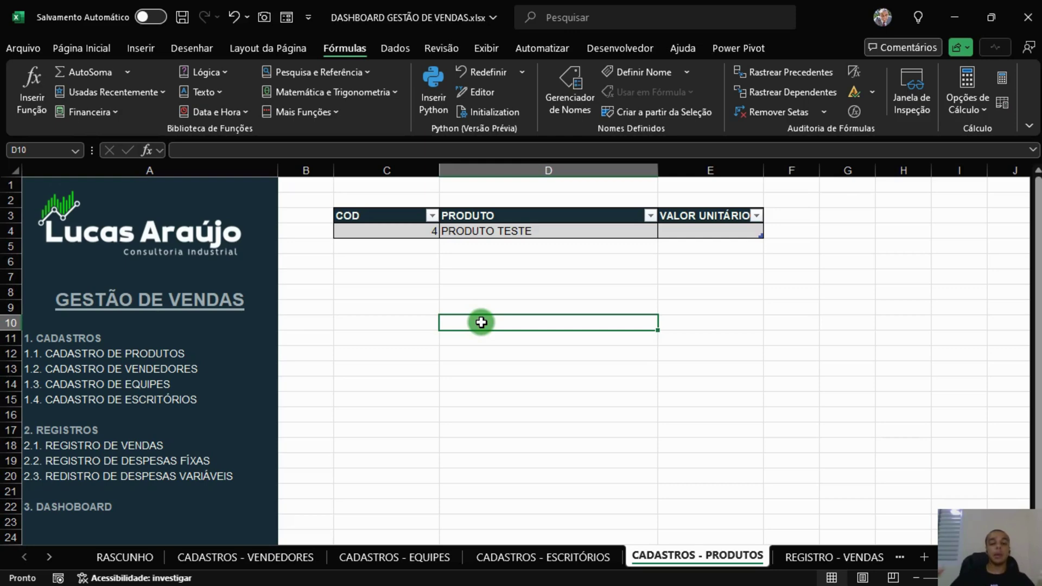
Step: Extend the COD formula with -LIN(TAB_PROD[[#Cabeçalhos];[PRODUTO]]) to subtract the PRODUTO header's row number from the product's row number
click(423, 234)
click(364, 156)
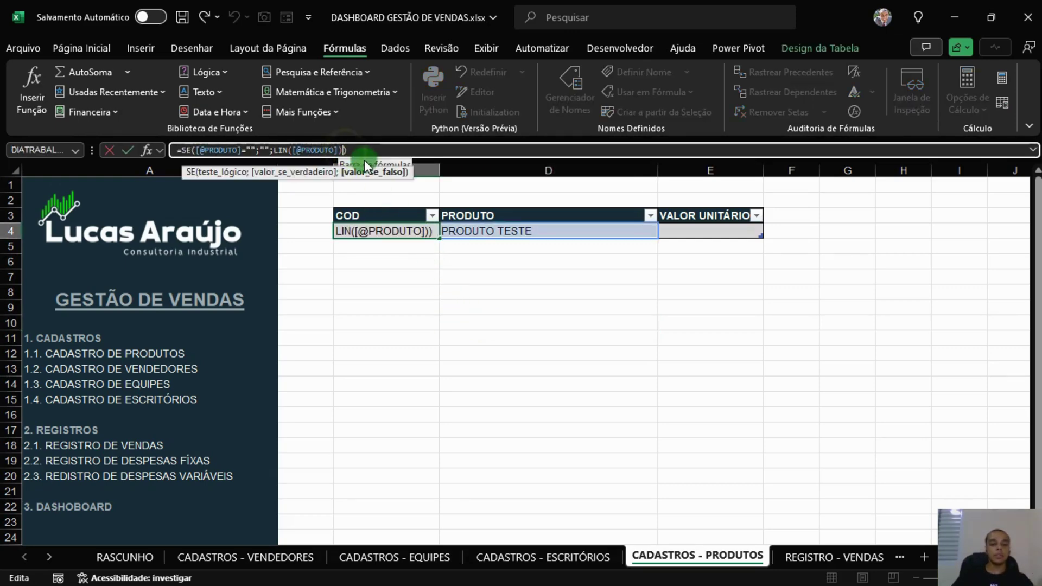
text(-LIN()
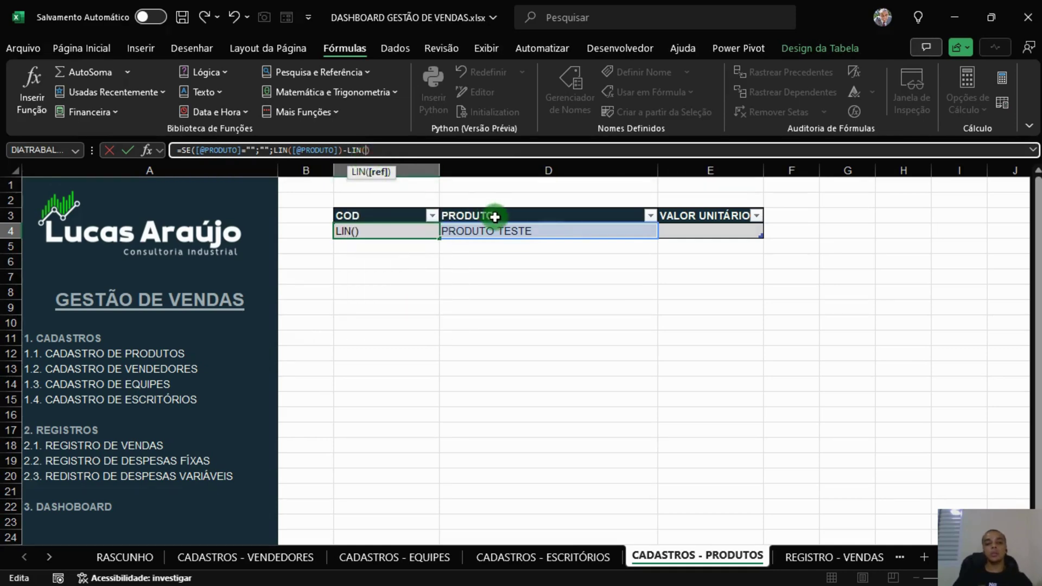
click(491, 216)
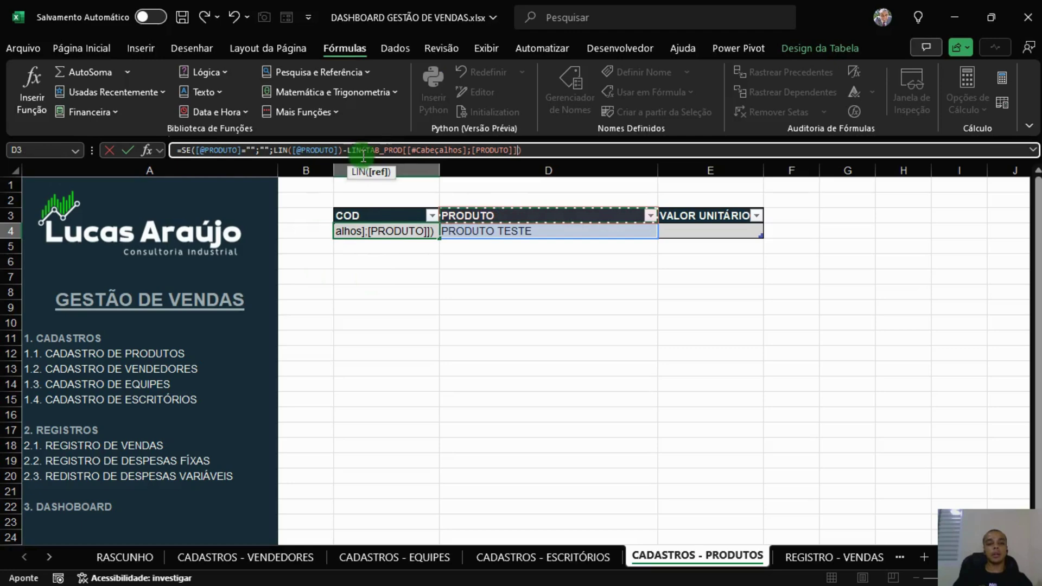
text())
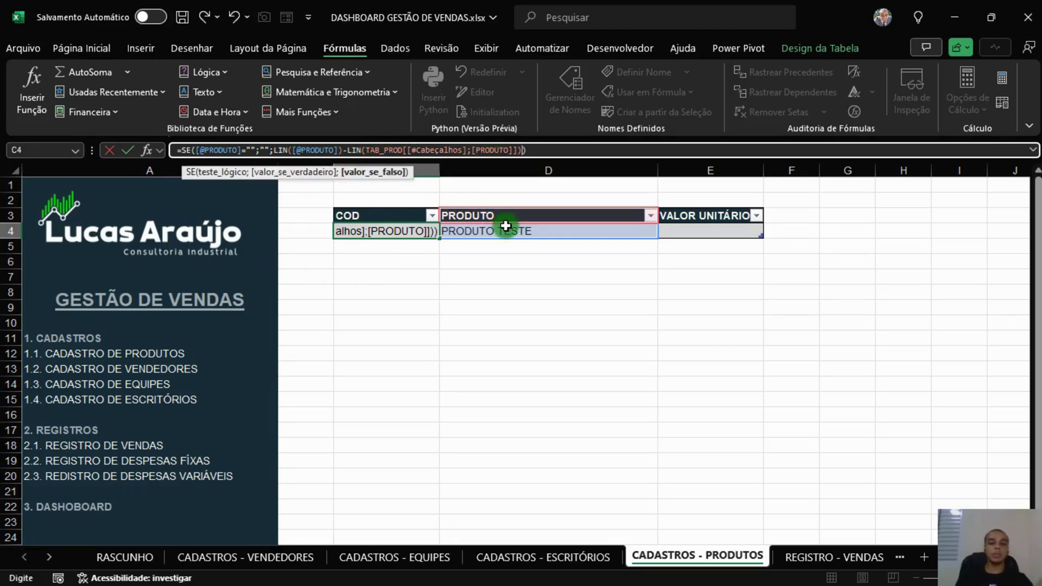
key(Return)
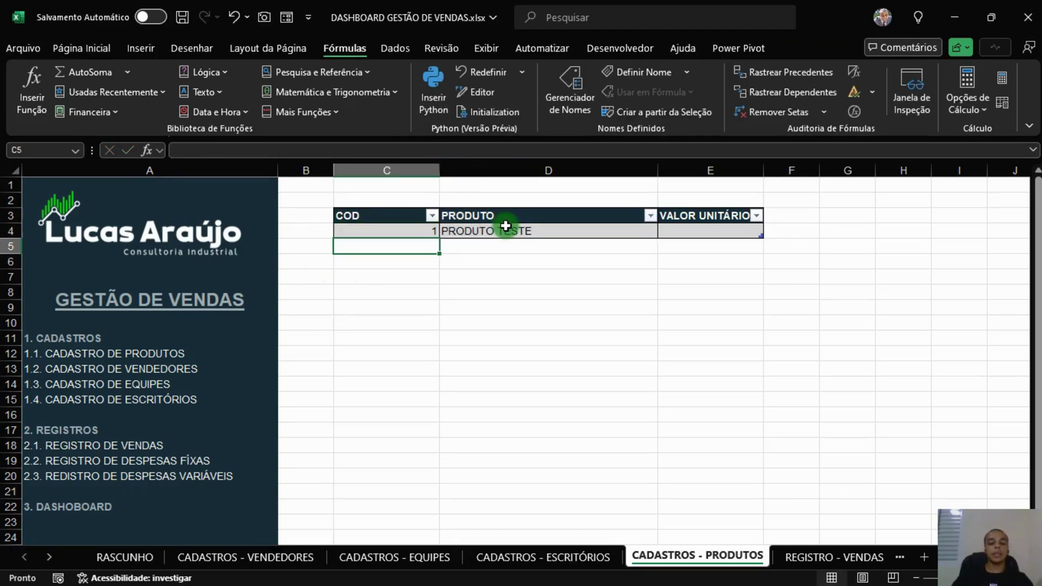
Step: Test the sequential COD formula by adding TESTE 2 and TESTE 3 as new products below PRODUTO TESTE
click(411, 232)
click(484, 247)
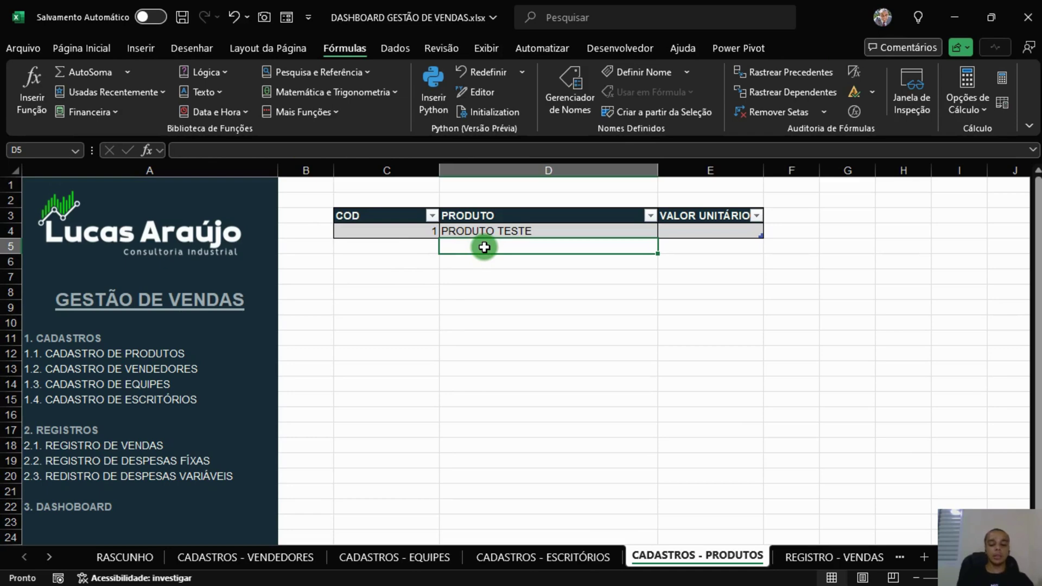
text(TESTE 2)
key(Return)
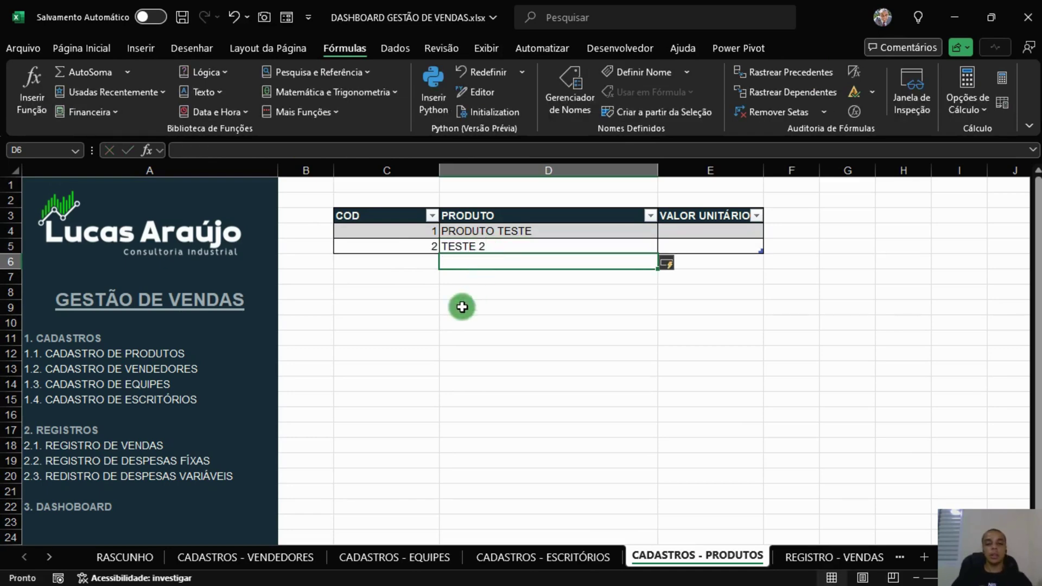
click(426, 246)
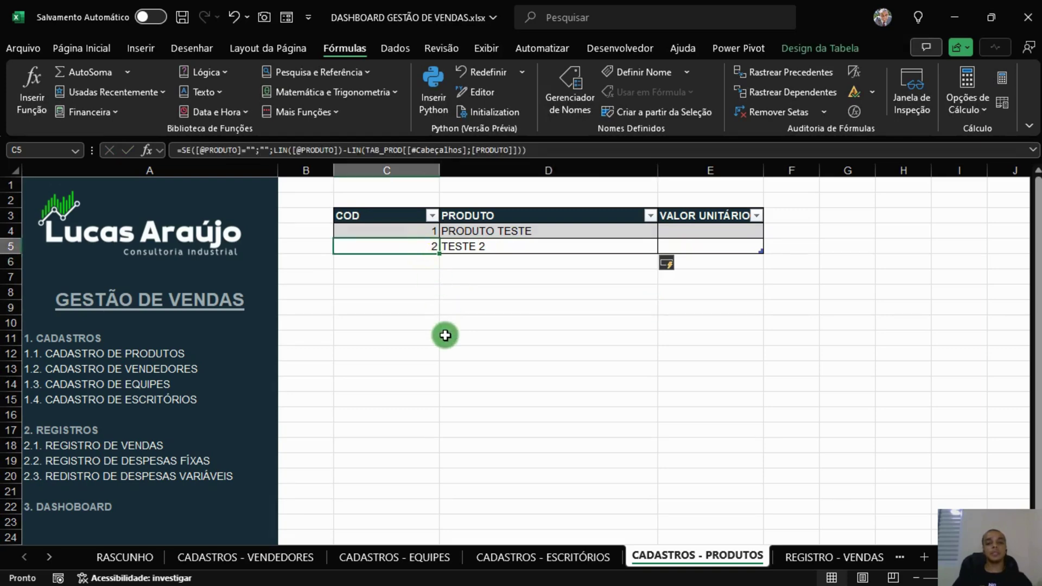
click(523, 263)
text(TESTE )
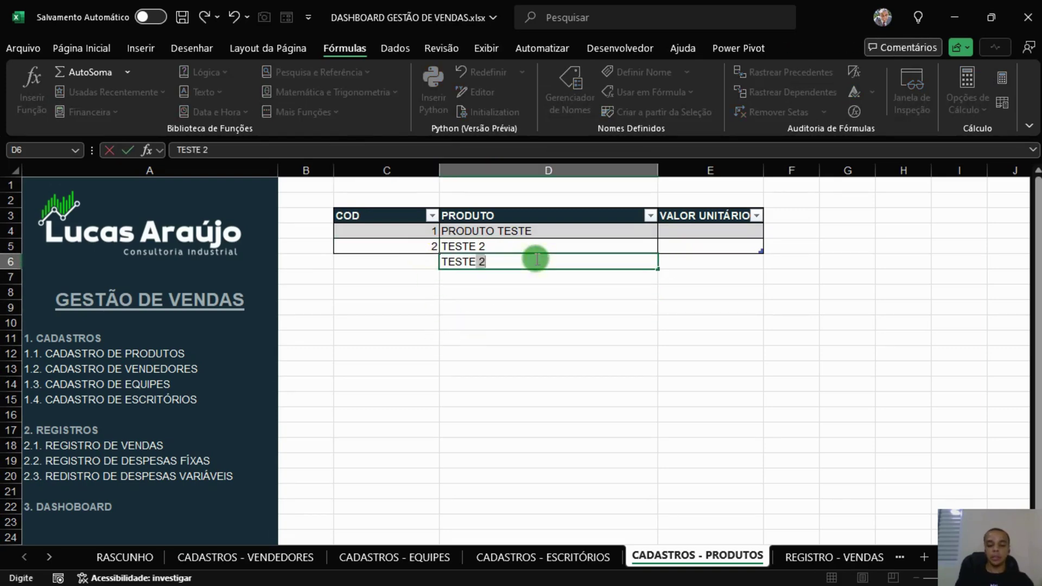
text(3)
key(Return)
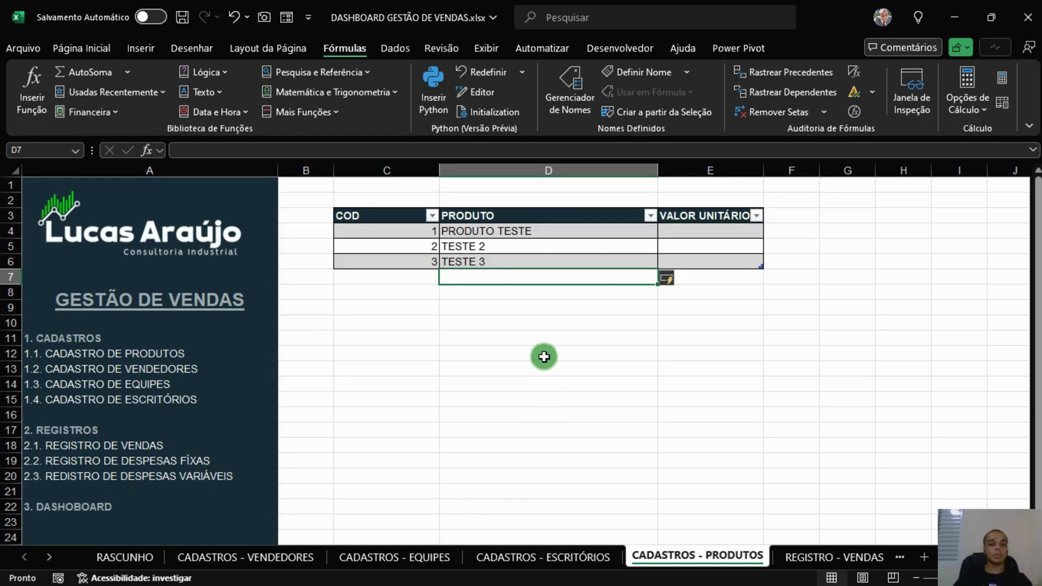
Step: Delete the TESTE 2 and TESTE 3 rows from the product table
drag(539, 243, 539, 261)
right_click(537, 262)
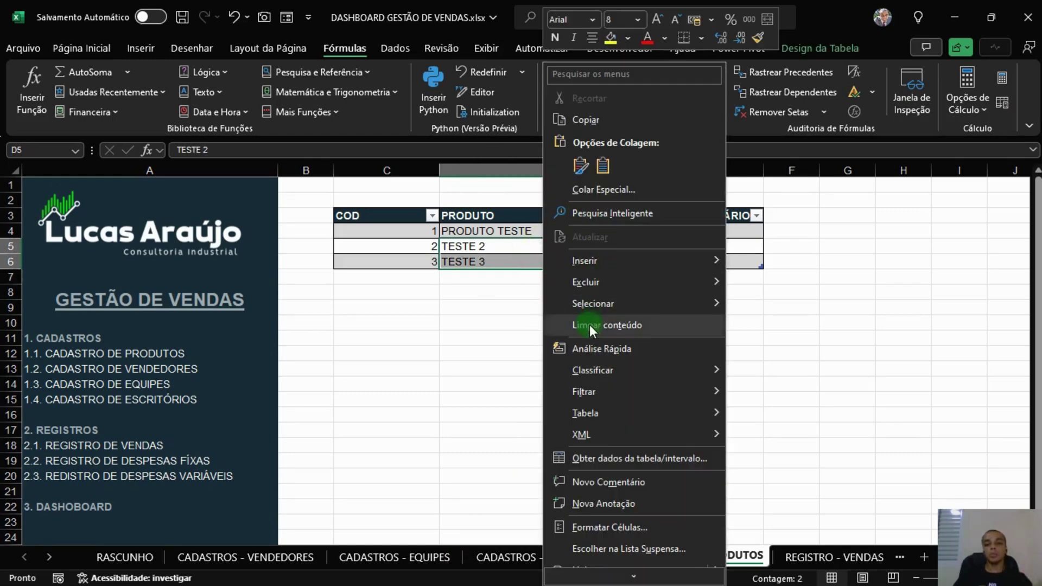
mouse_move(620, 285)
click(765, 305)
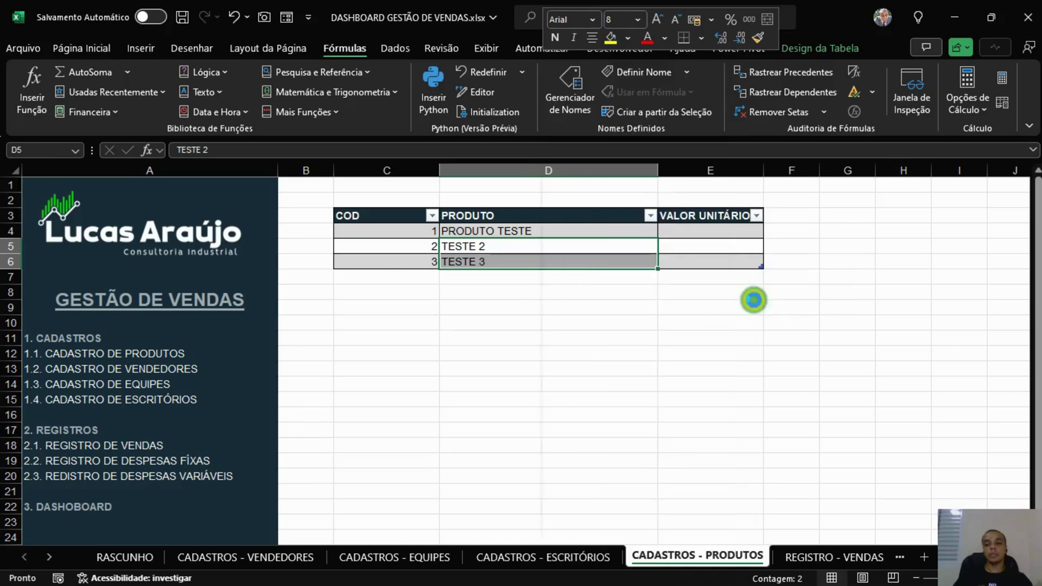
click(665, 274)
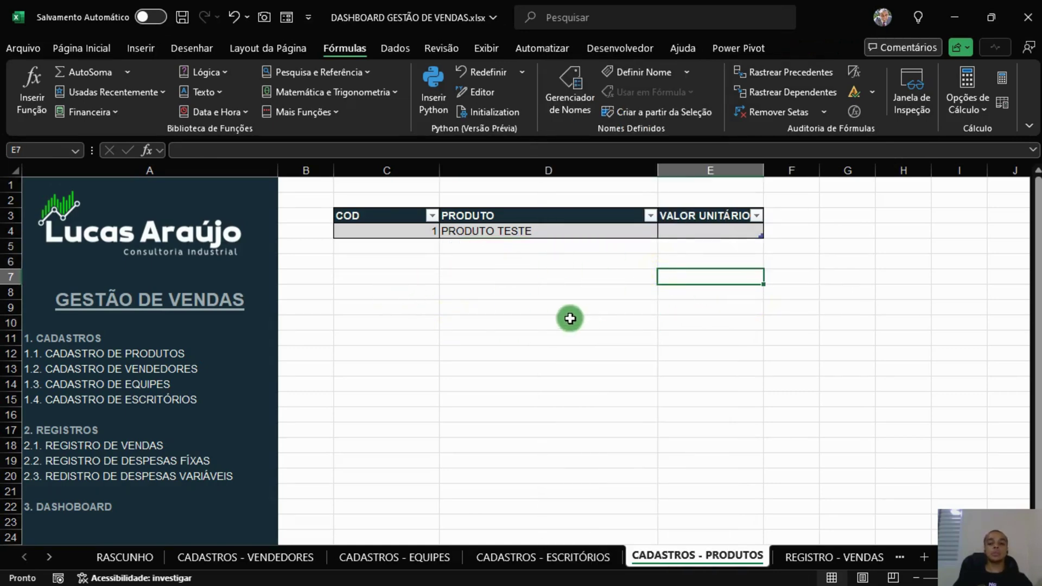
Step: Apply the custom number format "PROD-"000 to the first COD cell of the product table
click(520, 228)
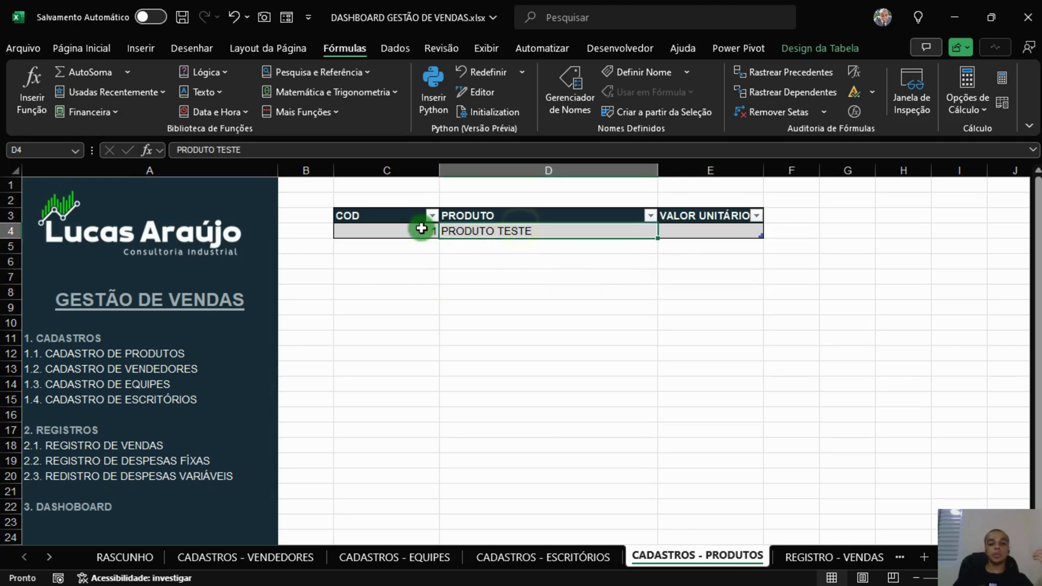
click(421, 228)
click(376, 217)
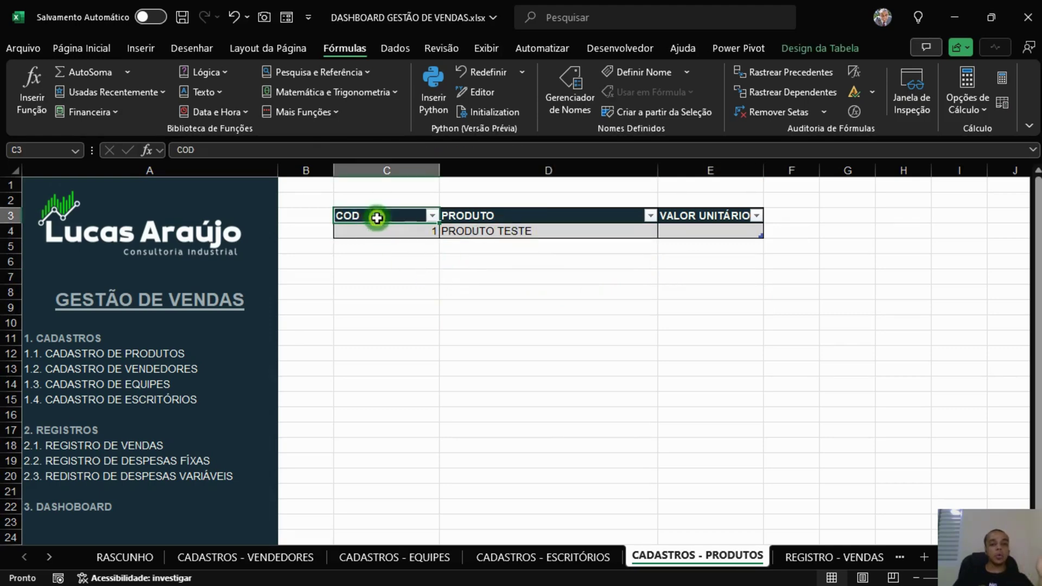
click(401, 232)
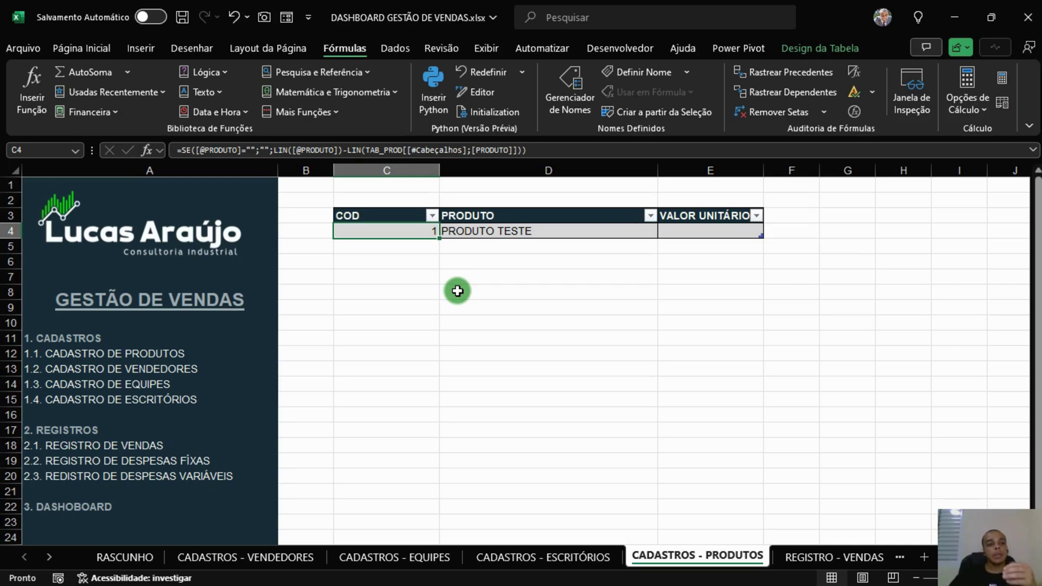
click(81, 48)
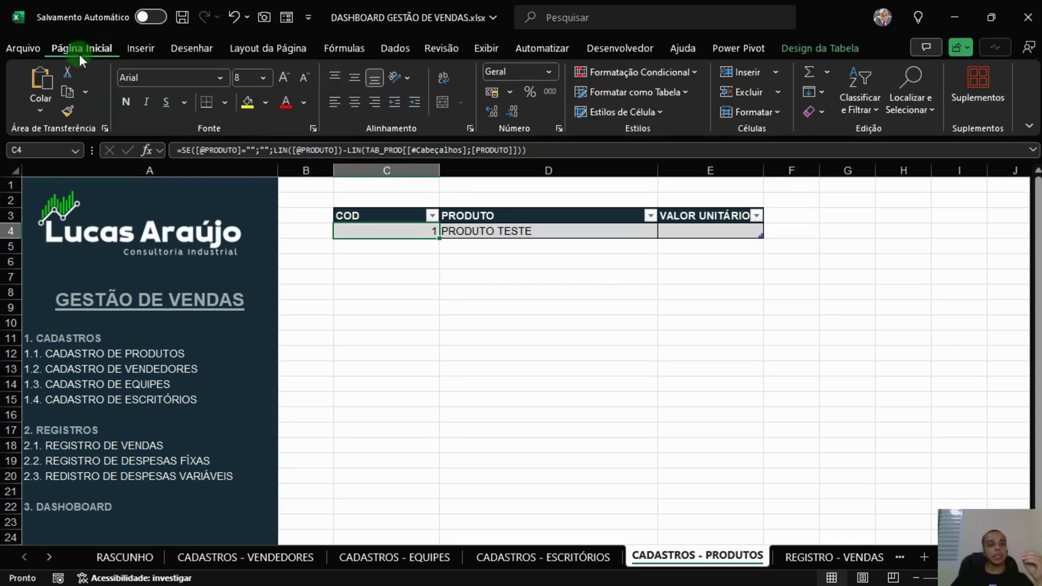
click(560, 128)
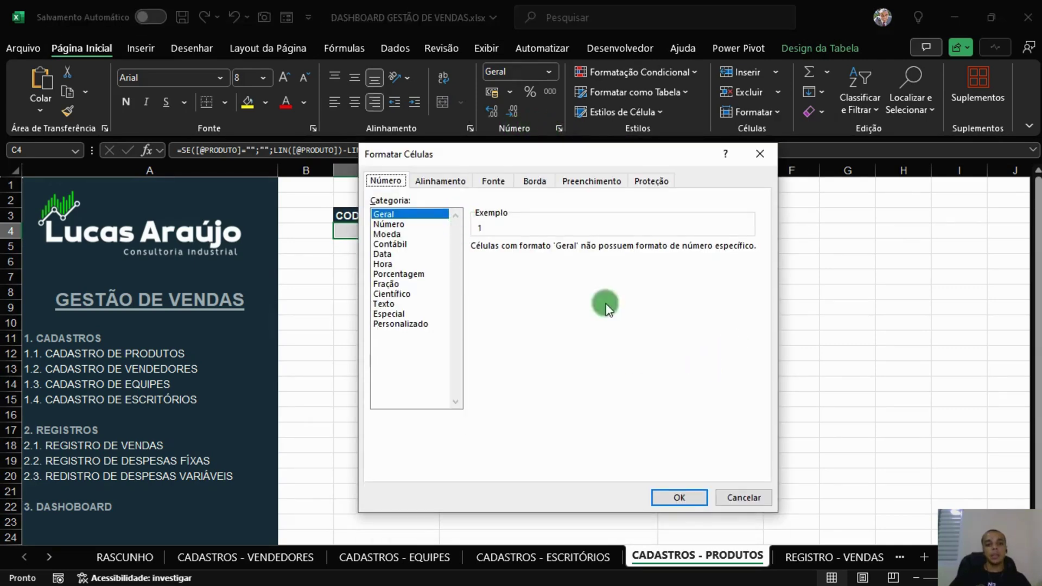
drag(565, 156, 551, 128)
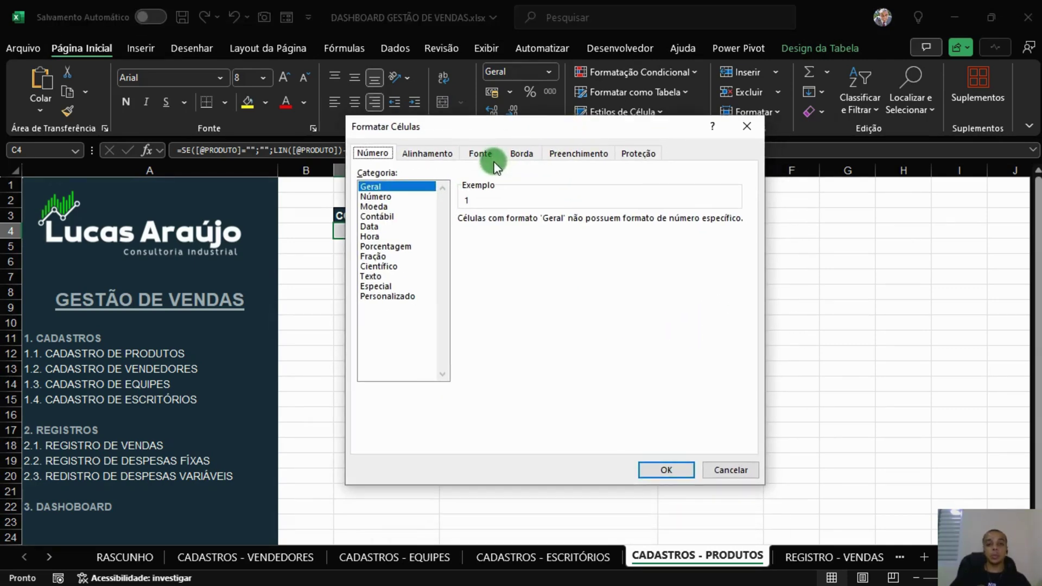
click(388, 296)
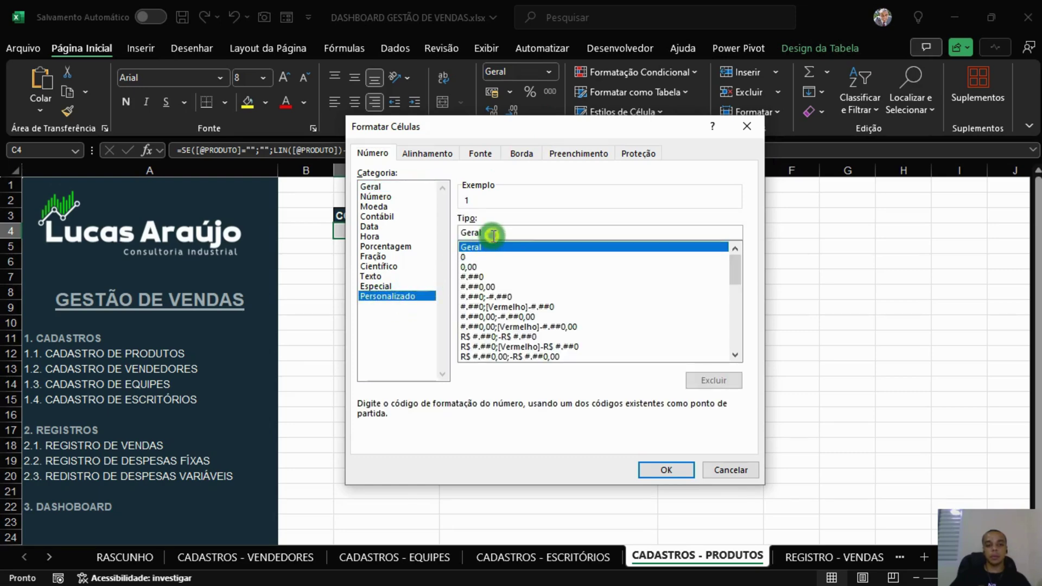
drag(494, 235, 458, 232)
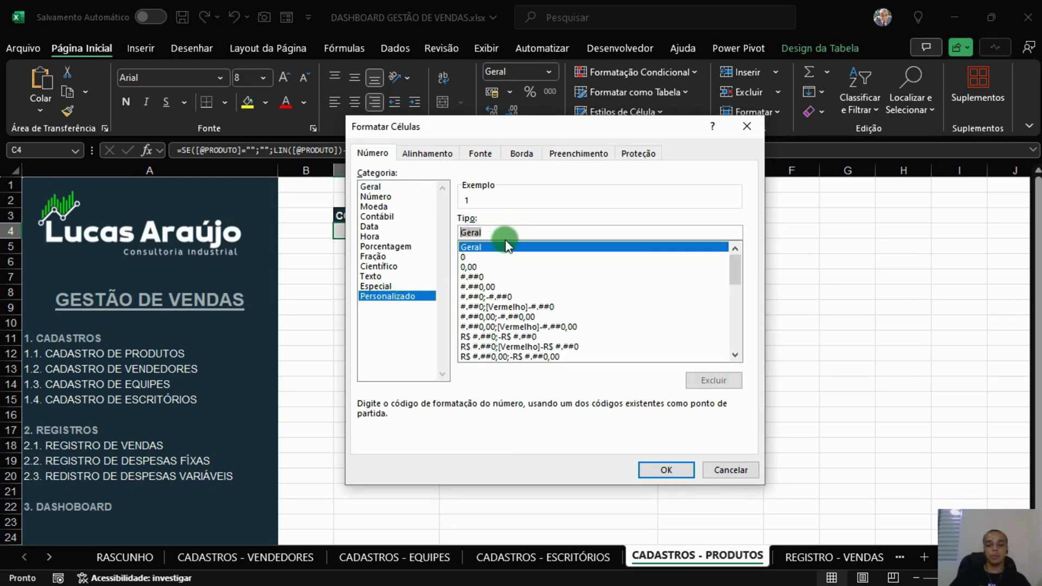
key(BackSpace)
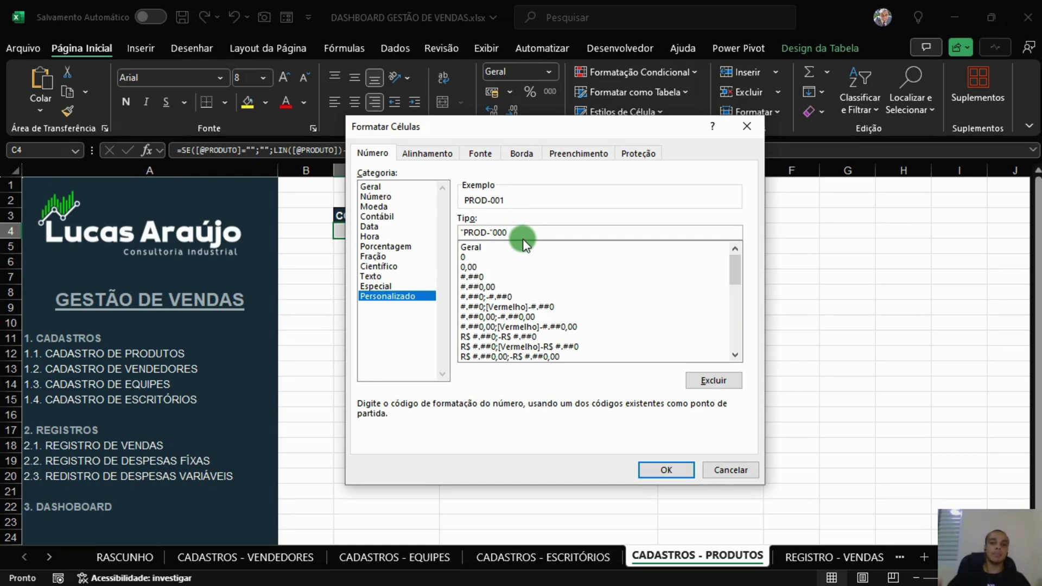
click(664, 470)
click(529, 339)
click(425, 233)
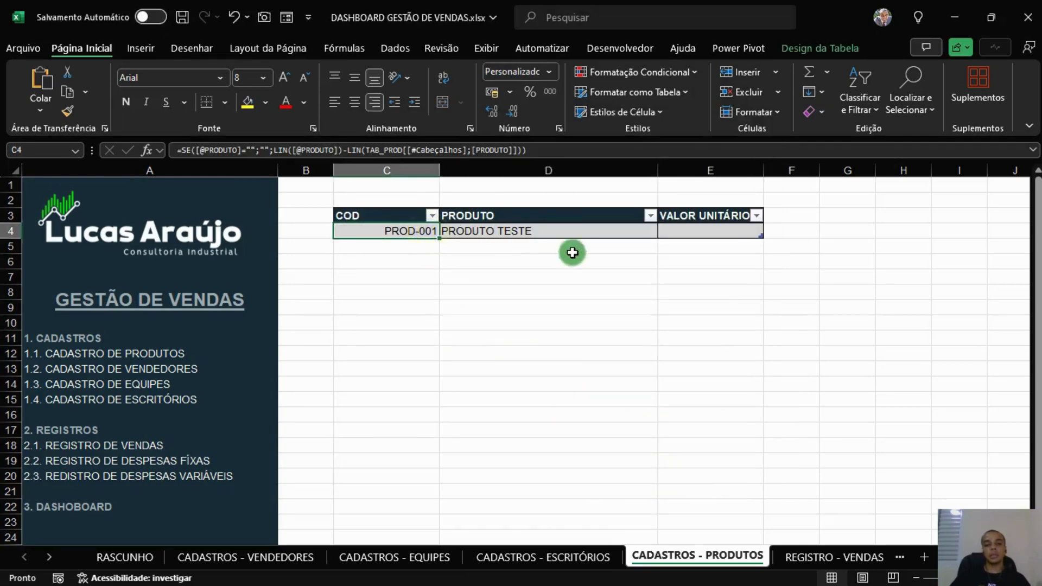
Step: Test the code format by entering TESTE 2 as a second product, and undo that entry
click(543, 249)
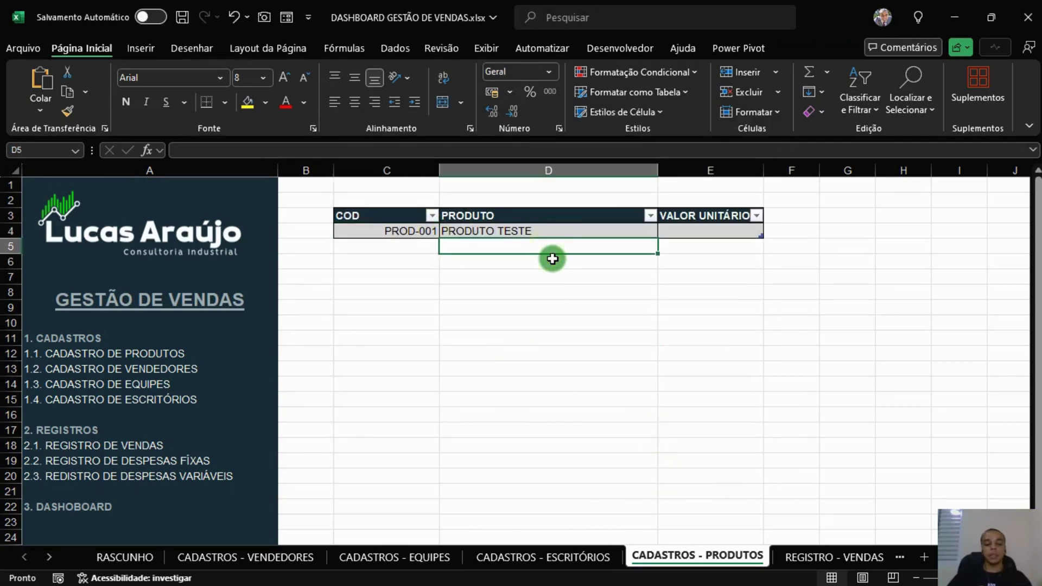
text(TESTE 2)
key(Return)
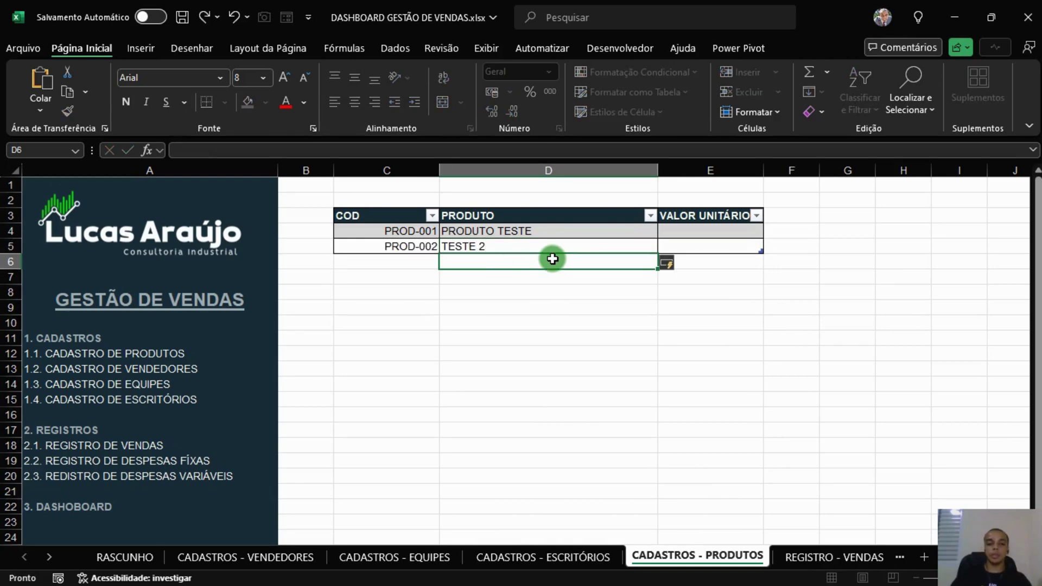
click(403, 248)
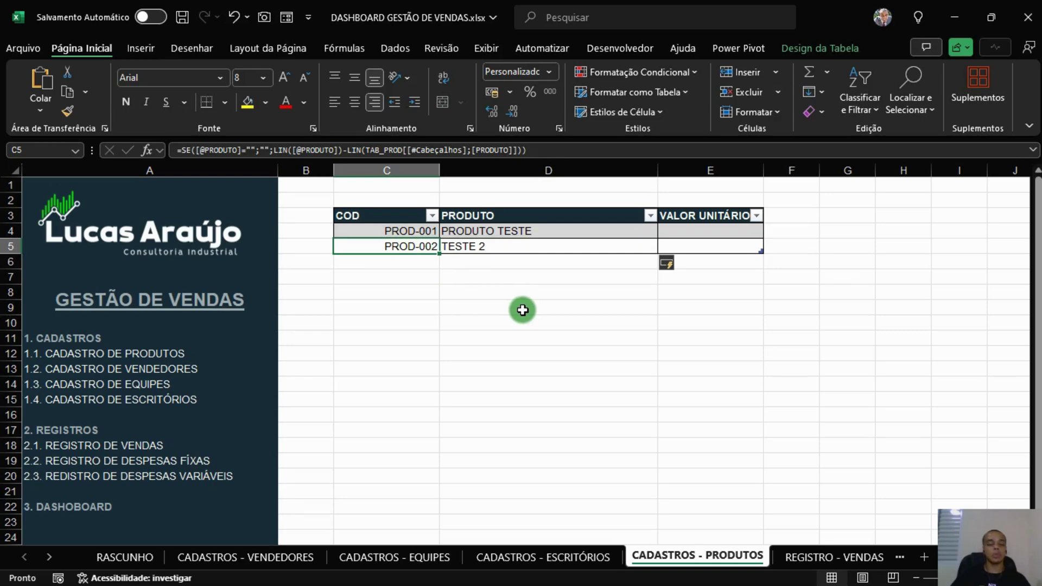
key(ctrl+z)
key(ctrl+z)
click(547, 292)
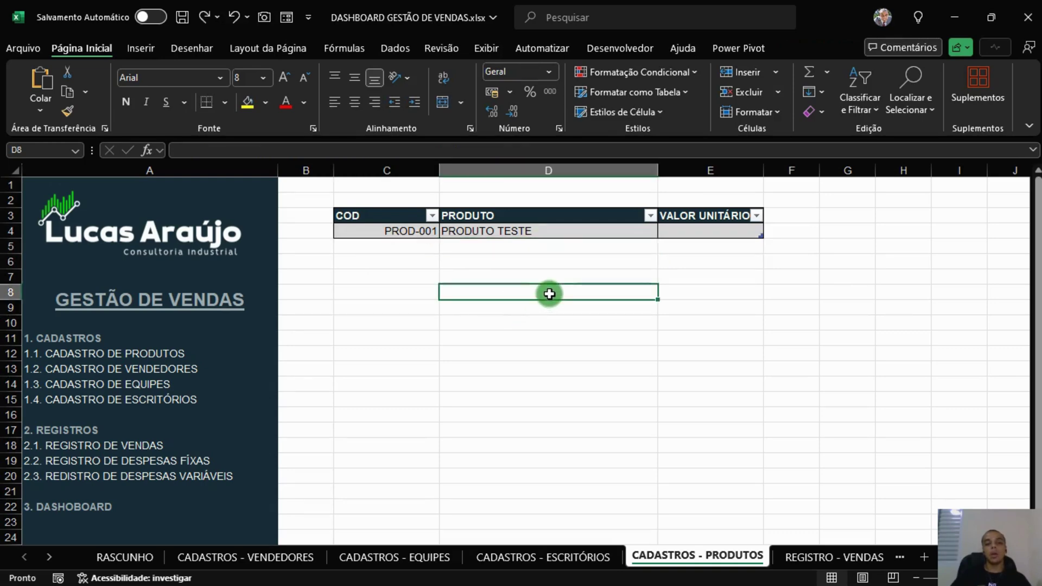
Step: Left-align the COD, PRODUTO and VALOR UNITÁRIO cells of the PRODUTO TESTE row
click(420, 239)
drag(426, 232, 659, 232)
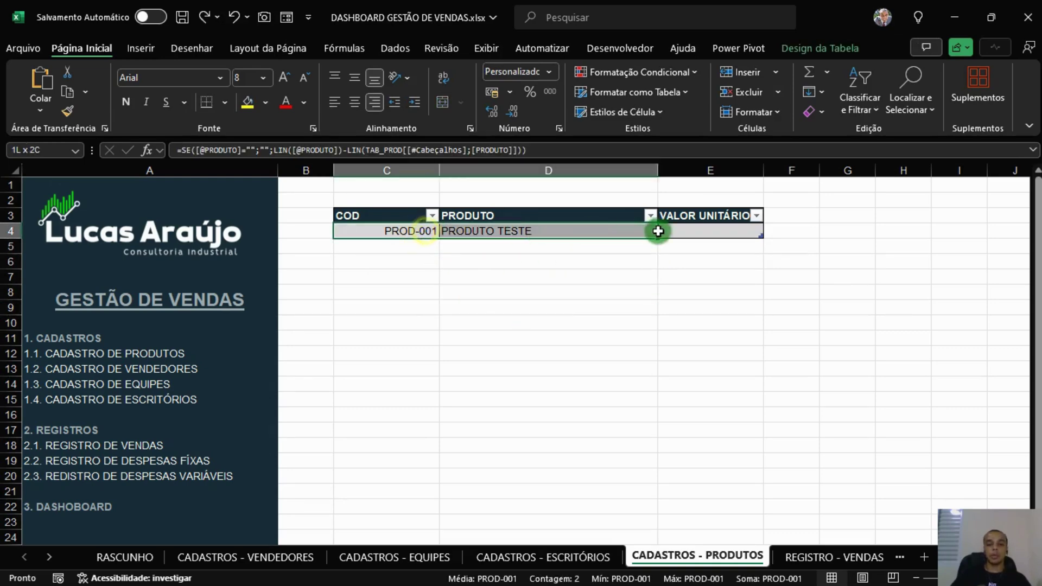
click(335, 103)
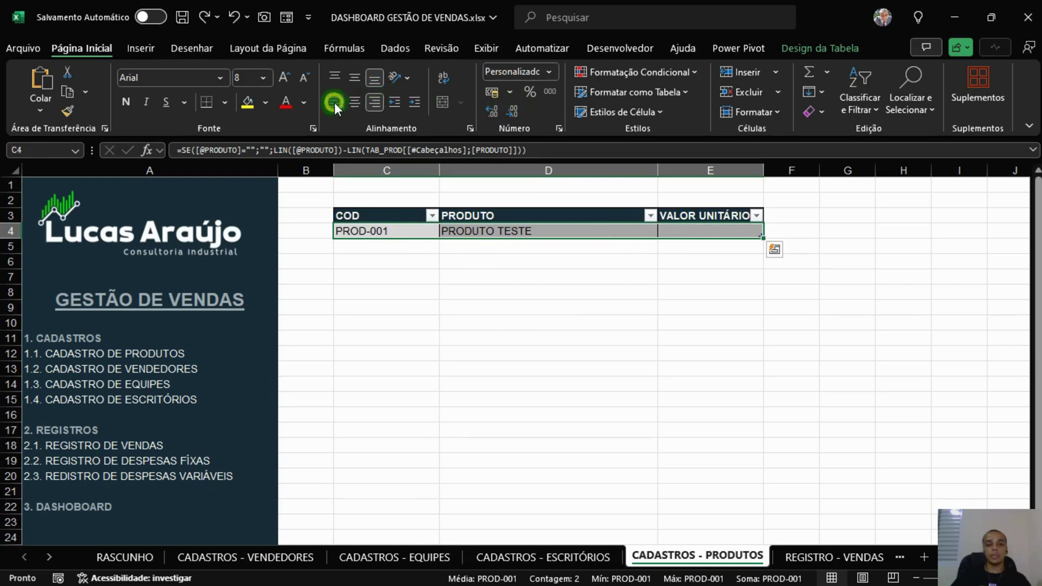
click(519, 278)
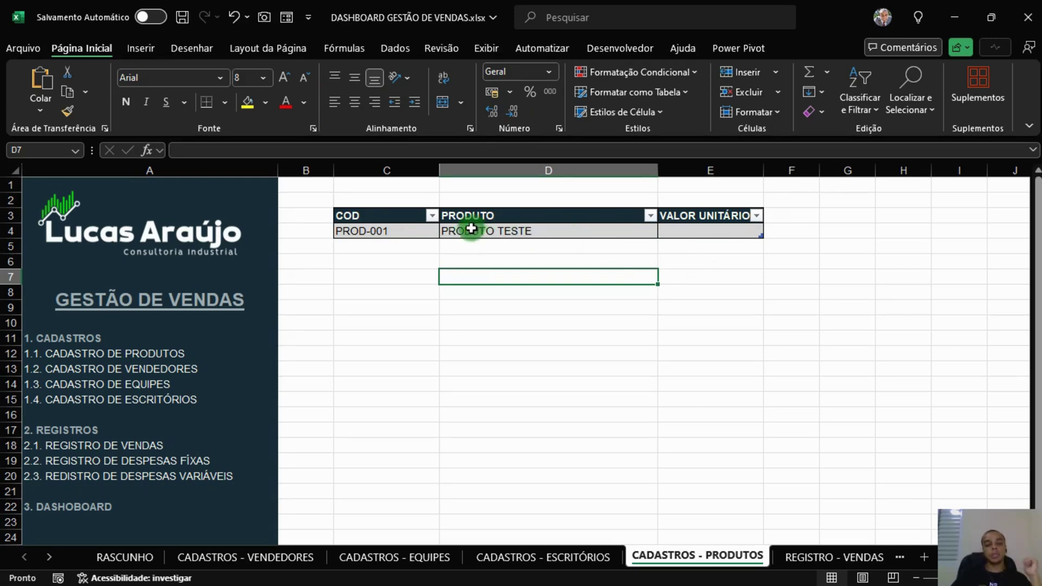
Step: Enter 125 as the VALOR UNITÁRIO of PRODUTO TESTE and give the cell the accounting format in R$
click(427, 231)
click(522, 231)
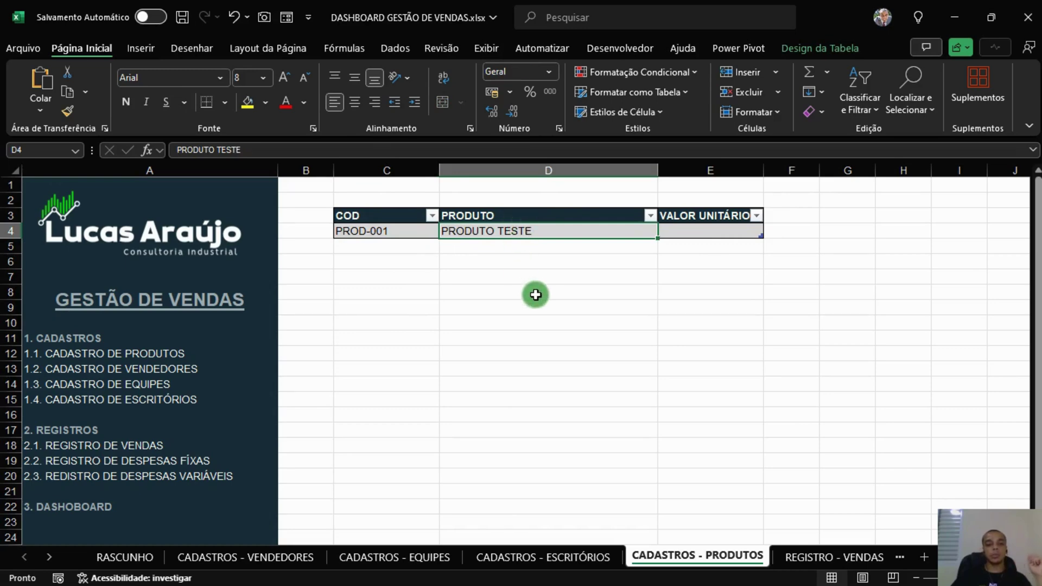
click(711, 229)
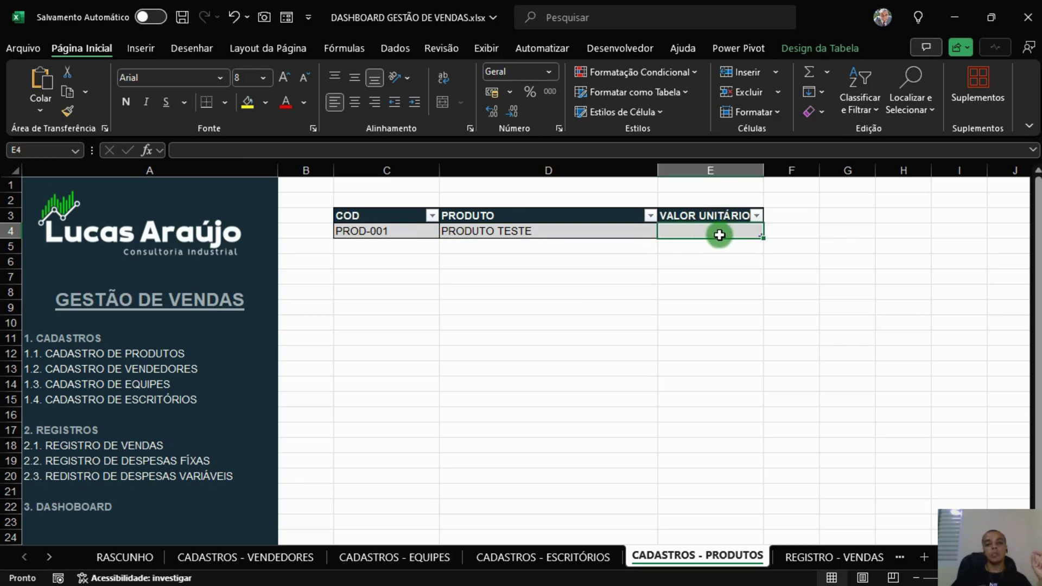
text(125)
key(Return)
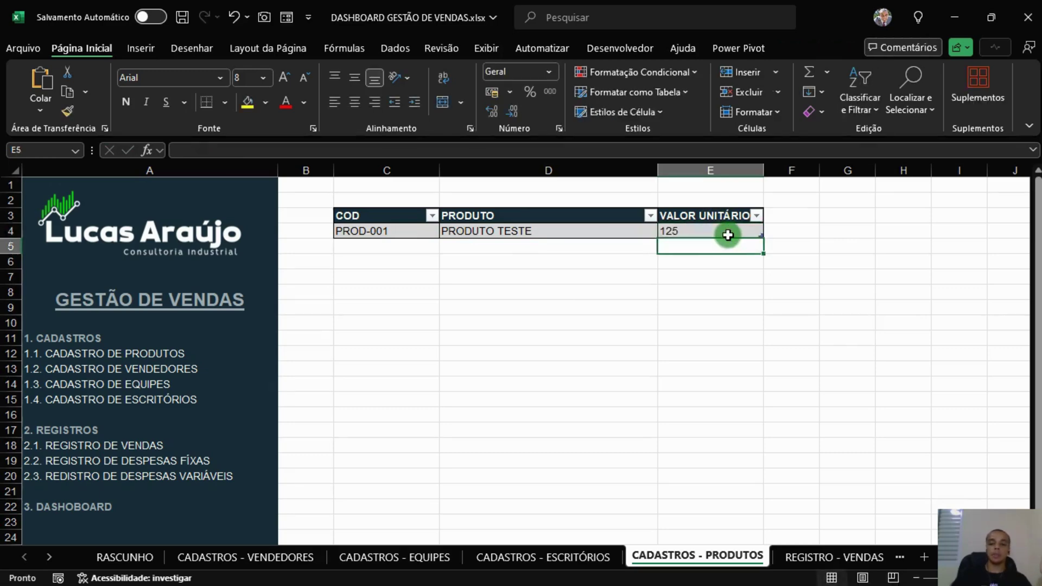
click(728, 234)
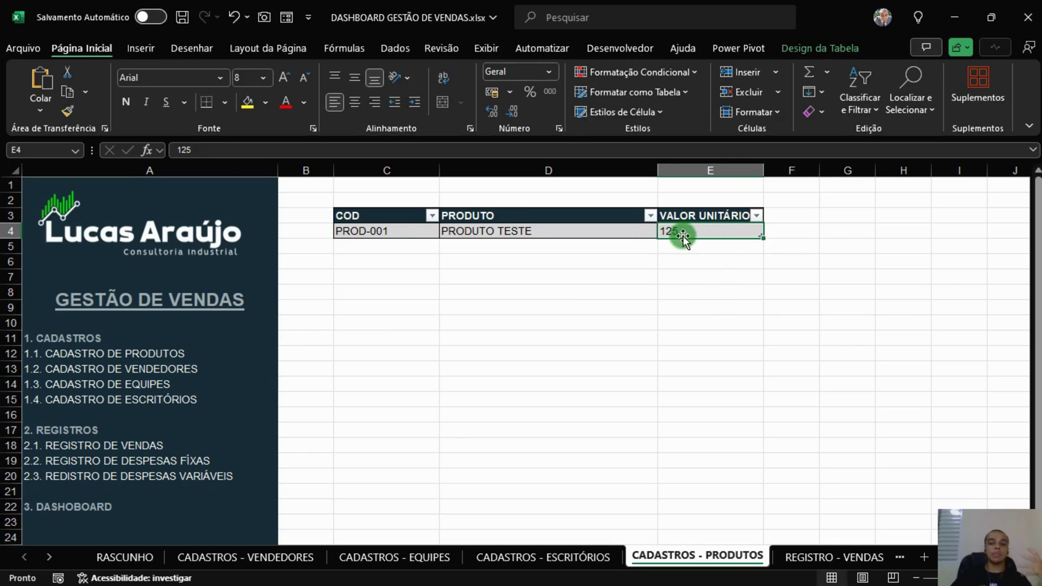
click(493, 92)
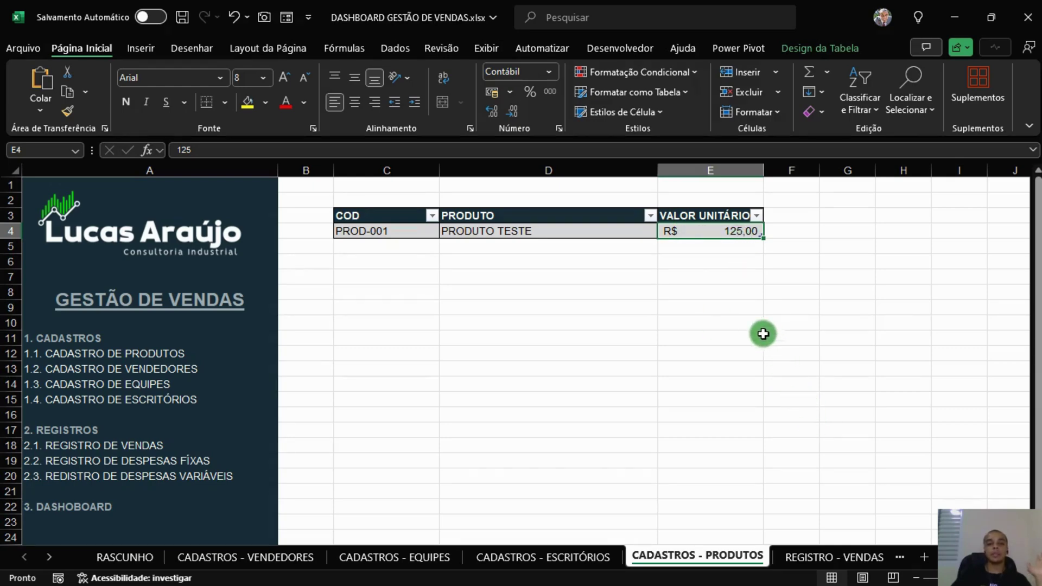
Step: Test the product table by adding a second product named TESTE 2 with a VALOR UNITÁRIO of 50
click(454, 243)
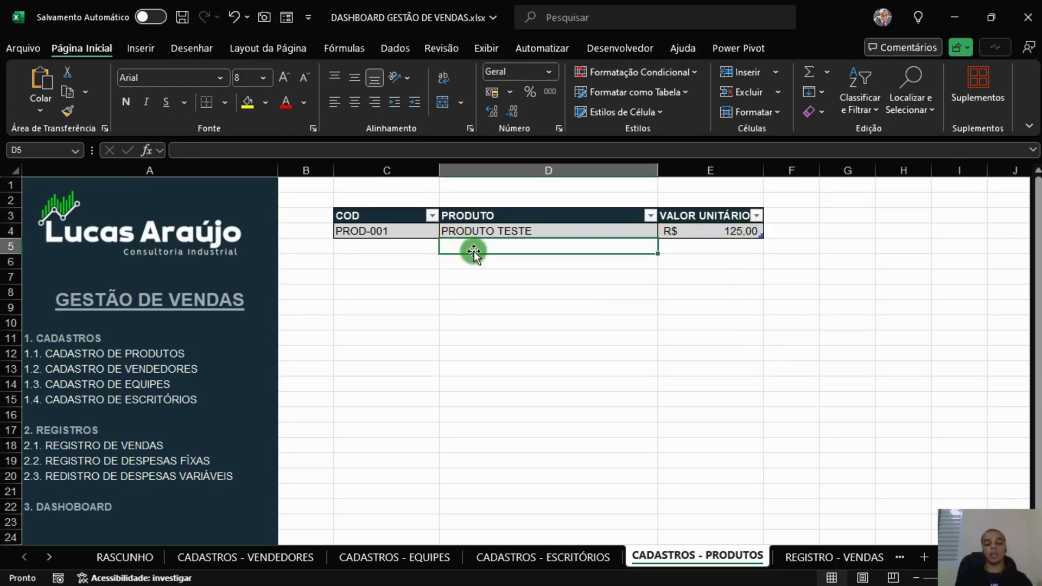
text(TESTE 2)
key(Tab)
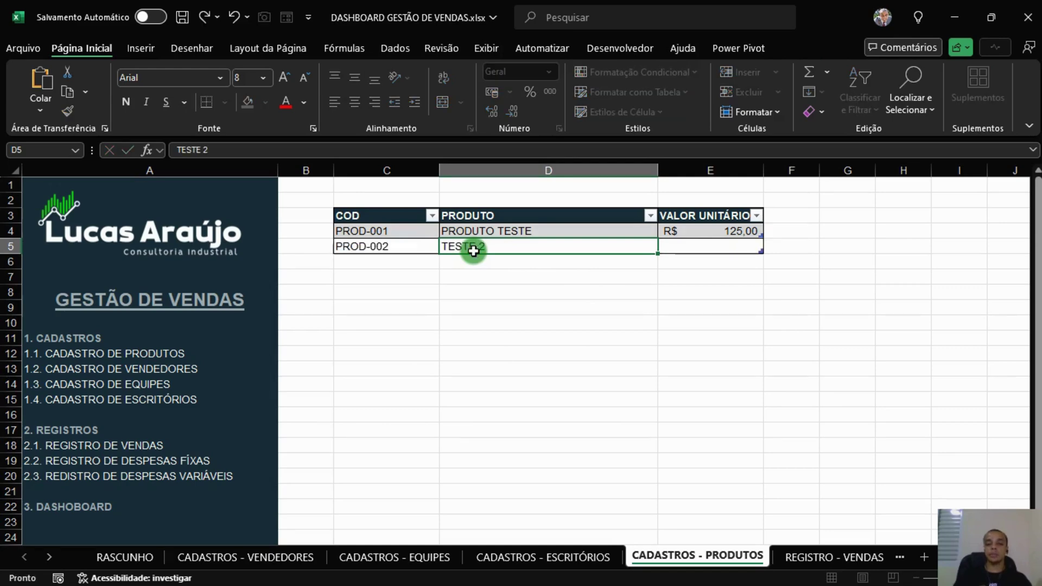
text(50)
key(Return)
click(627, 384)
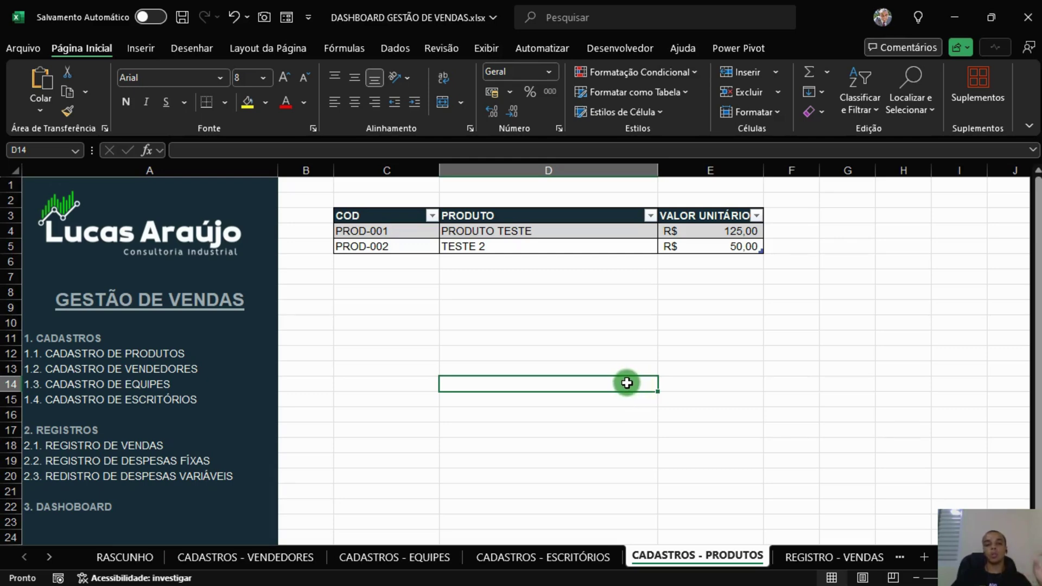
Step: Delete the TESTE 2 row from the product table
drag(721, 247, 407, 247)
right_click(407, 246)
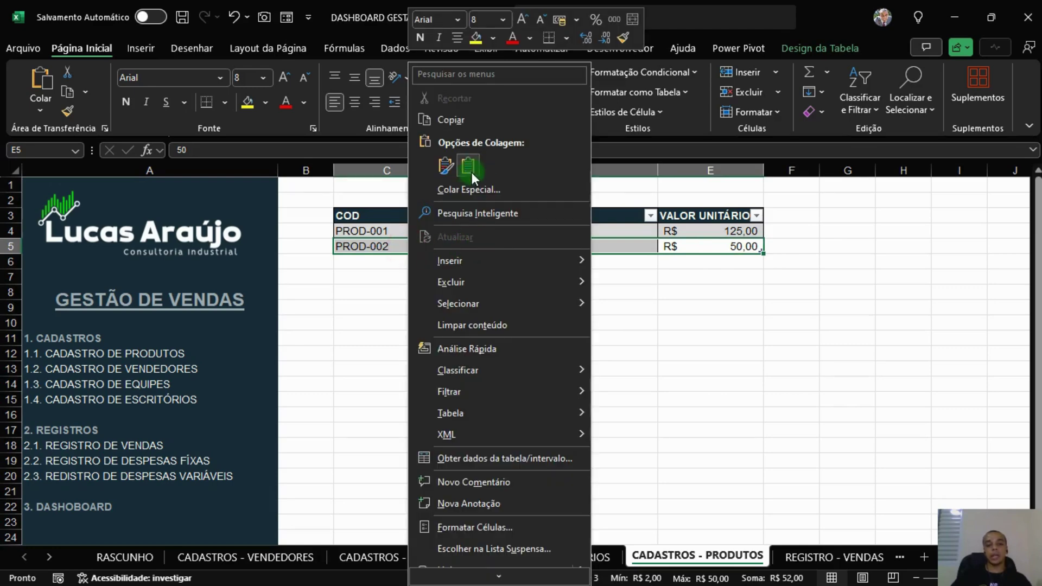
mouse_move(517, 281)
click(671, 303)
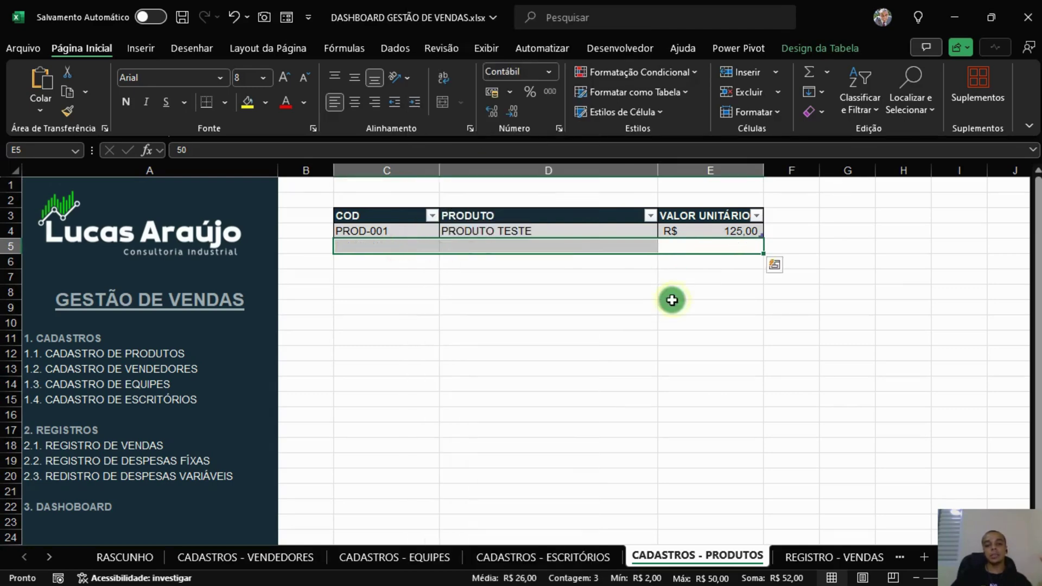
click(609, 339)
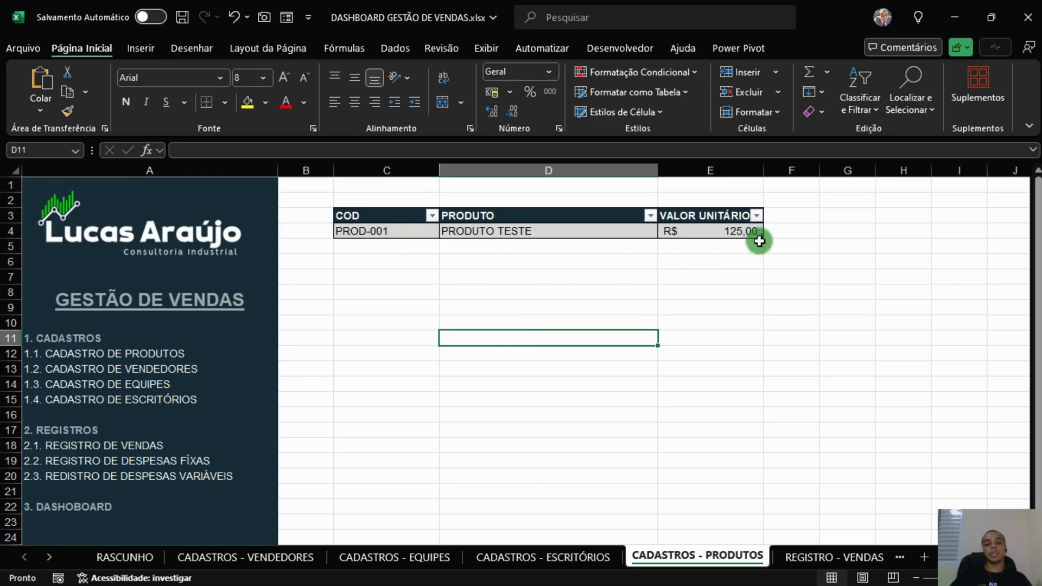
click(413, 236)
click(593, 230)
click(691, 233)
click(555, 279)
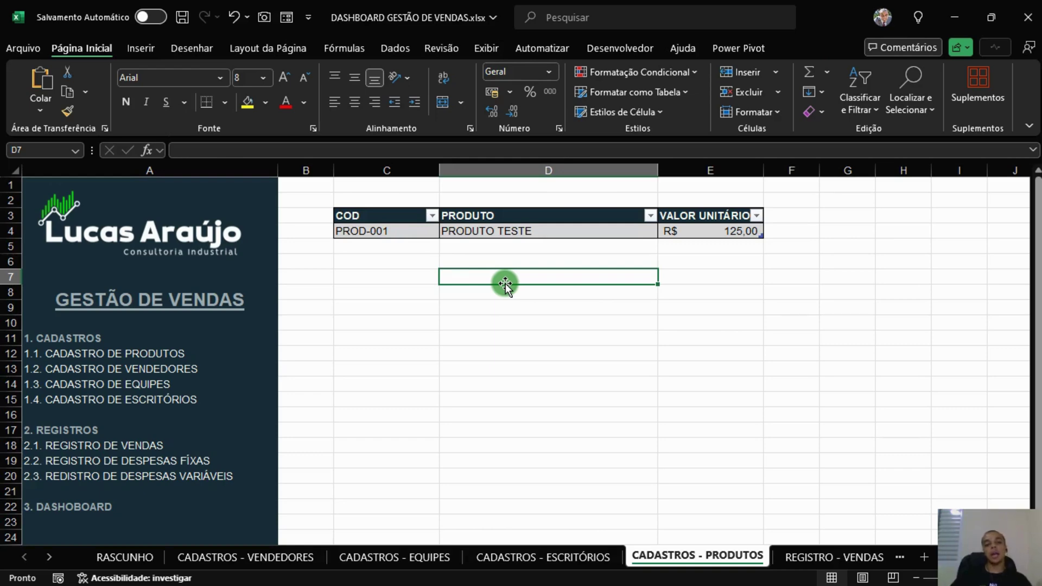
Step: Start a data validation input message for the first COD cell, titled CÓDIGO DO PRODUTO, keeping any value allowed
click(410, 232)
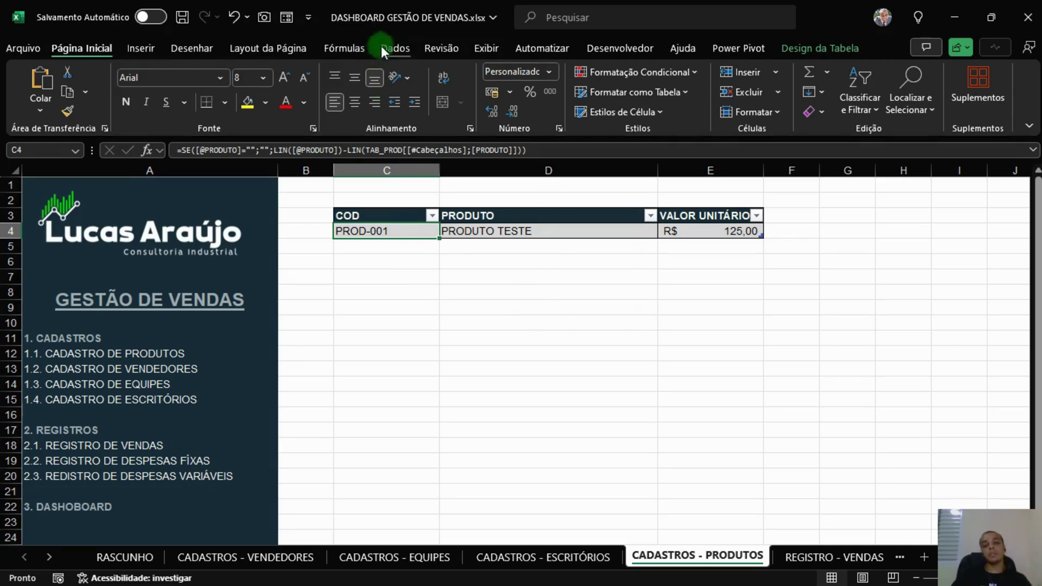
click(396, 50)
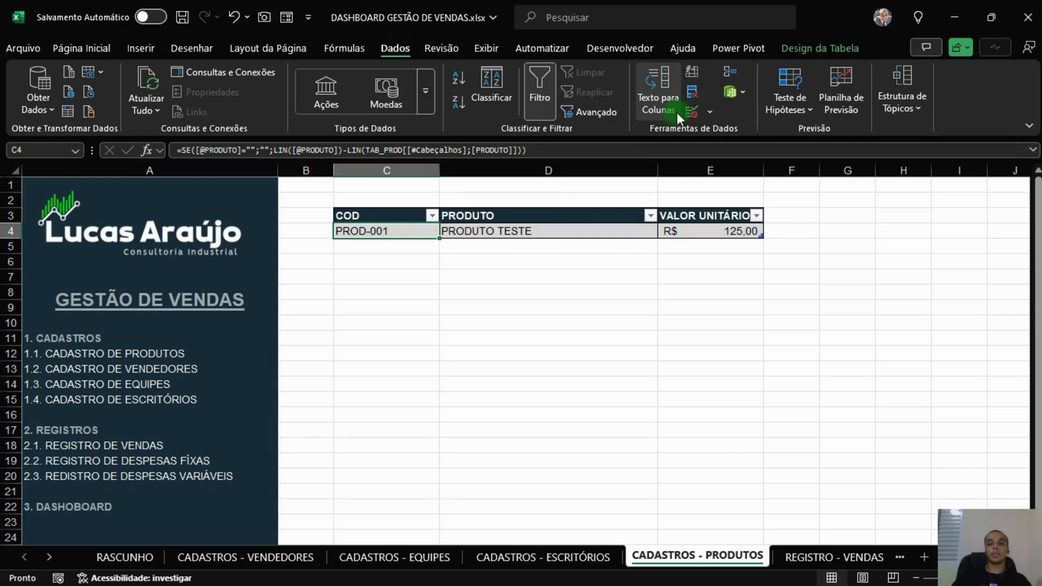
click(695, 109)
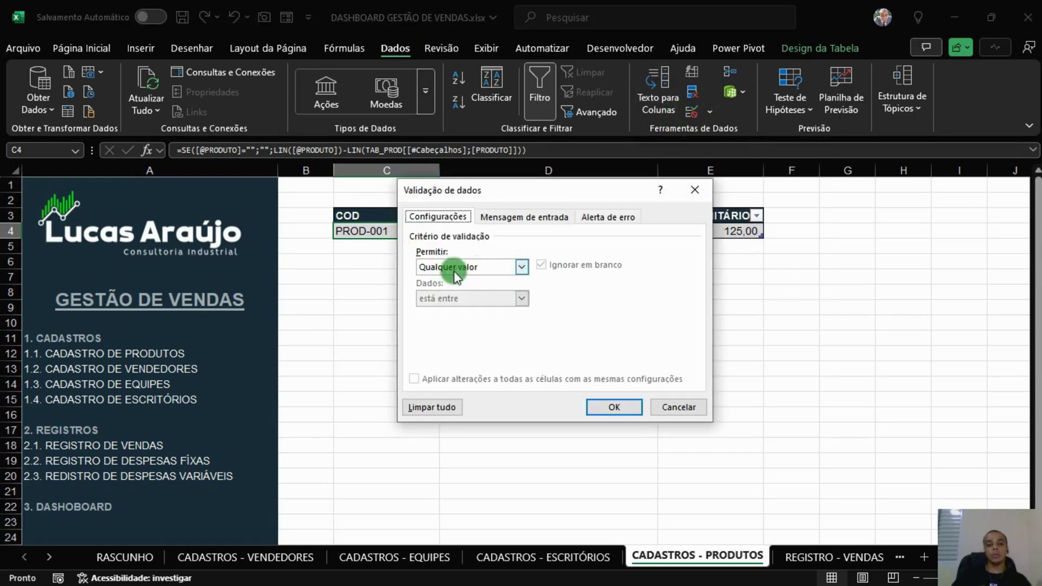
click(454, 268)
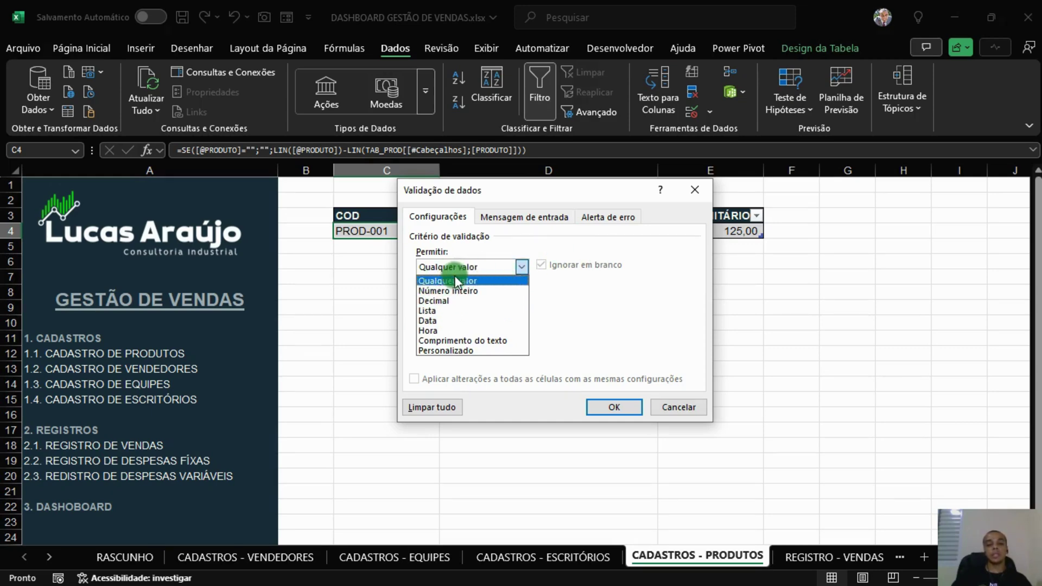
click(559, 256)
click(520, 218)
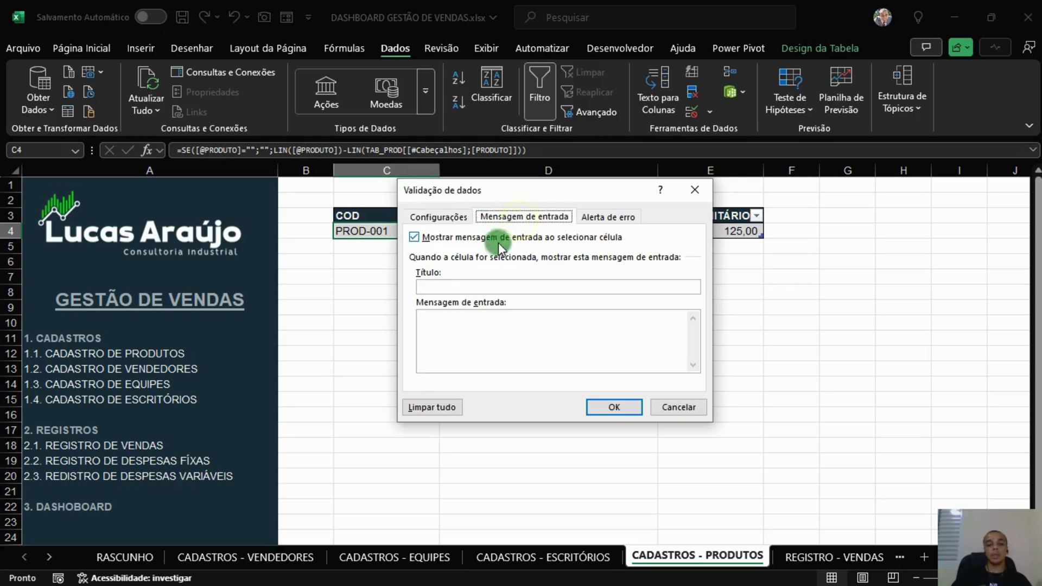
click(494, 286)
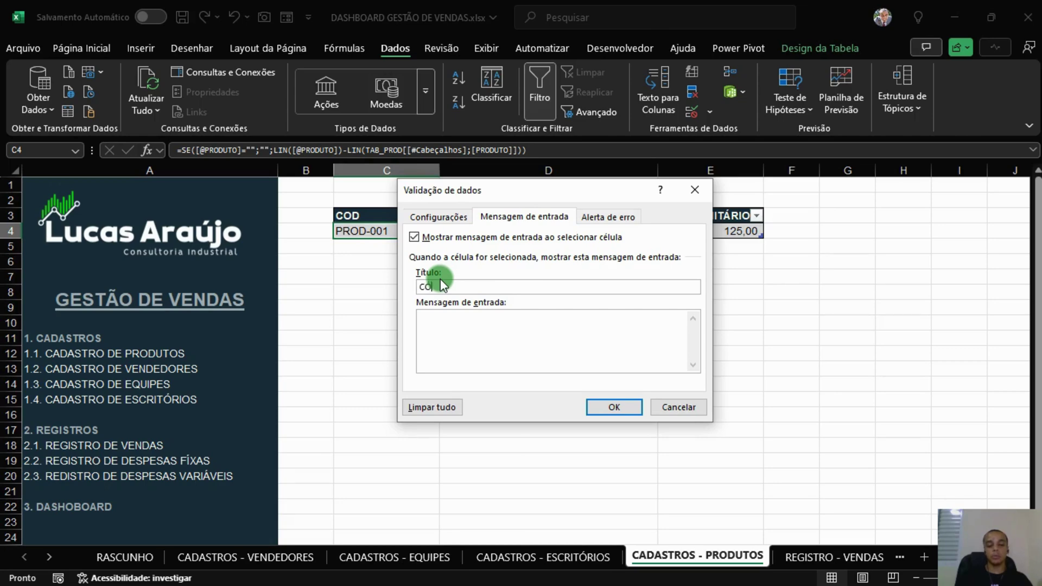
text(CÓDIGO DO PRODUTO)
Step: Write "Esta é uma célula calculada automaticamente." as the input message text for the COD cell
key(Tab)
text(Esta é )
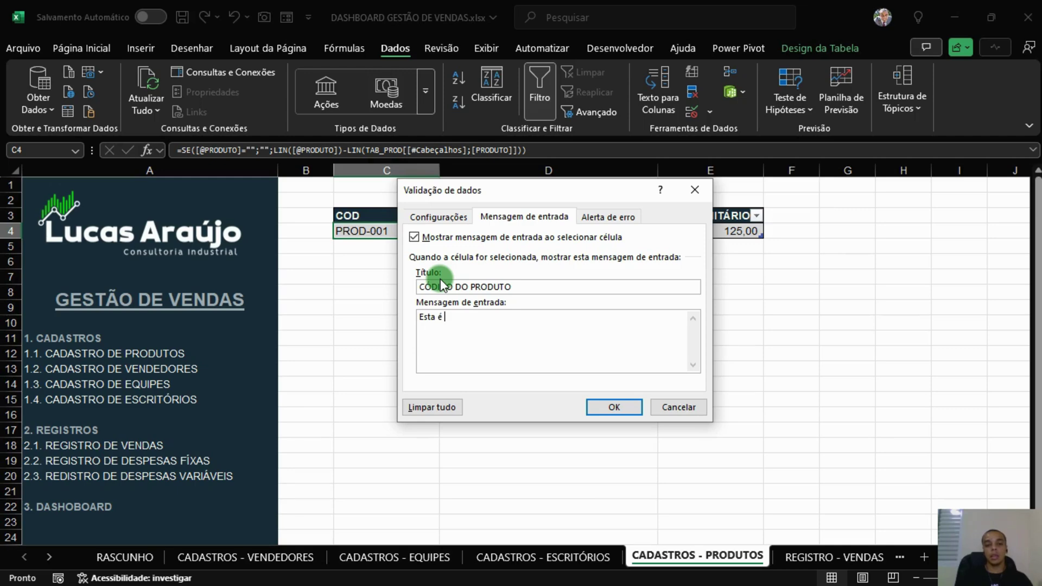
text(uma célula pr)
text(lculada autom)
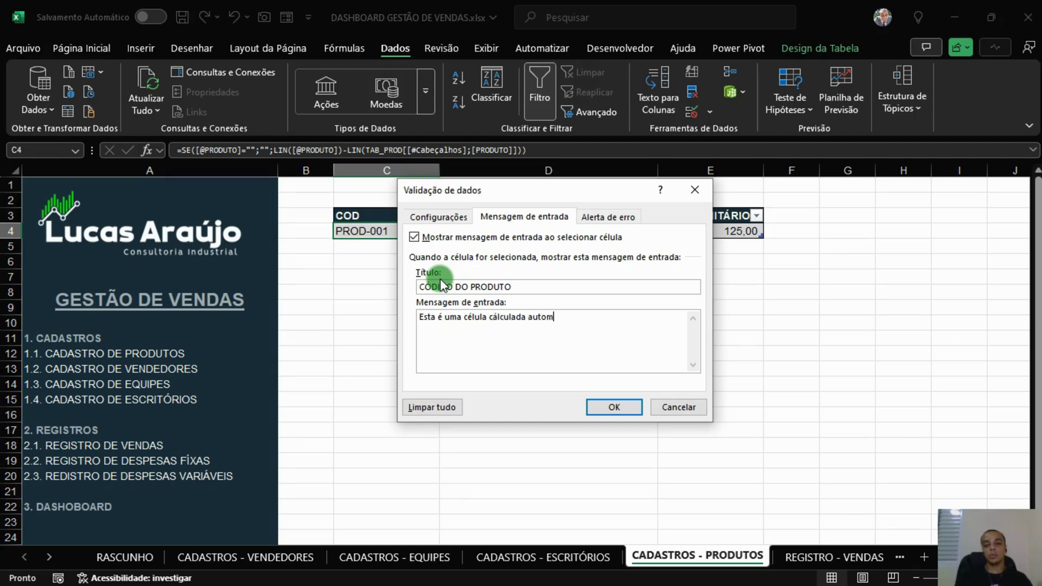
text(aticament)
key(BackSpace)
key(BackSpace)
key(BackSpace)
key(BackSpace)
key(BackSpace)
key(BackSpace)
key(BackSpace)
key(BackSpace)
key(BackSpace)
key(BackSpace)
key(BackSpace)
key(BackSpace)
key(BackSpace)
key(BackSpace)
key(BackSpace)
key(BackSpace)
key(BackSpace)
key(BackSpace)
key(BackSpace)
key(BackSpace)
text(al)
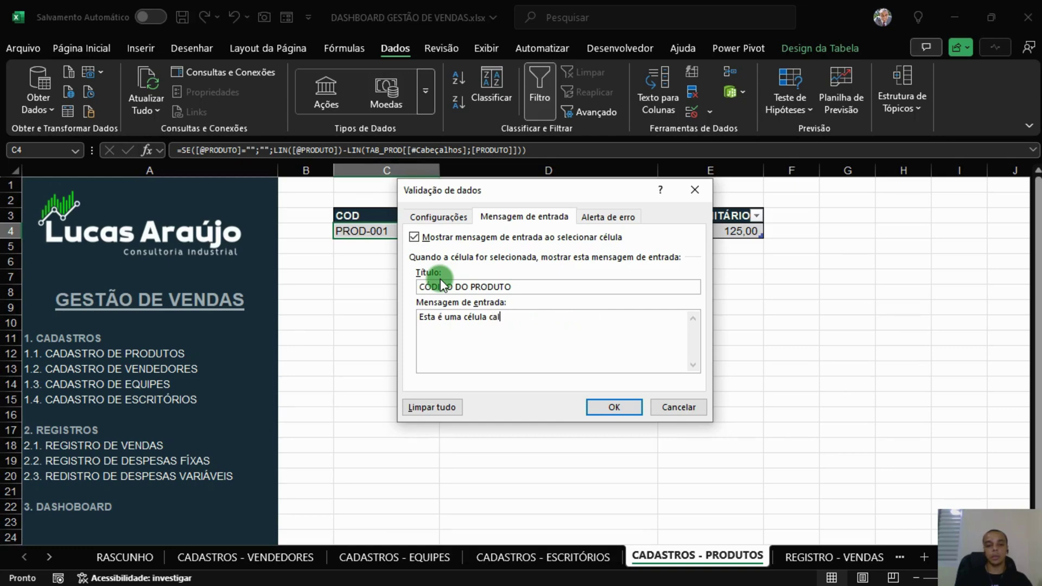
text(culada automaticamente.)
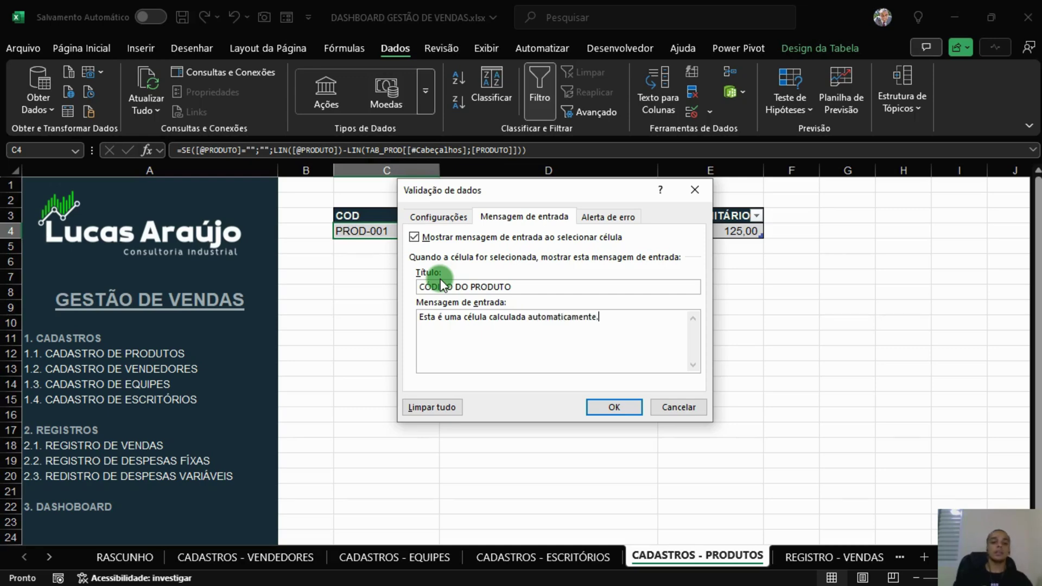
Step: Keep the Parar error alert style, apply the validation, and reselect the COD cell to check its input message
click(617, 217)
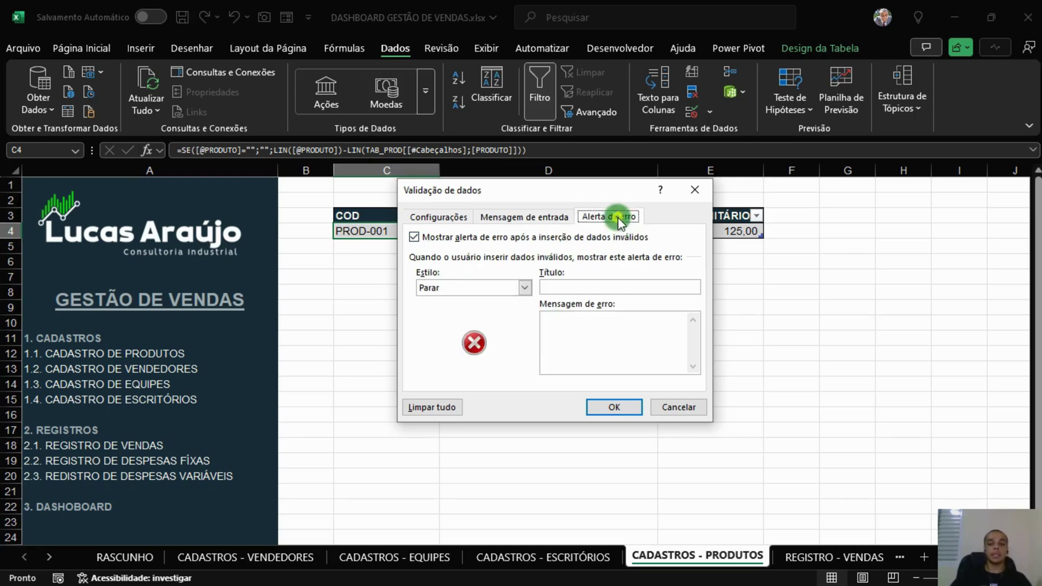
click(524, 288)
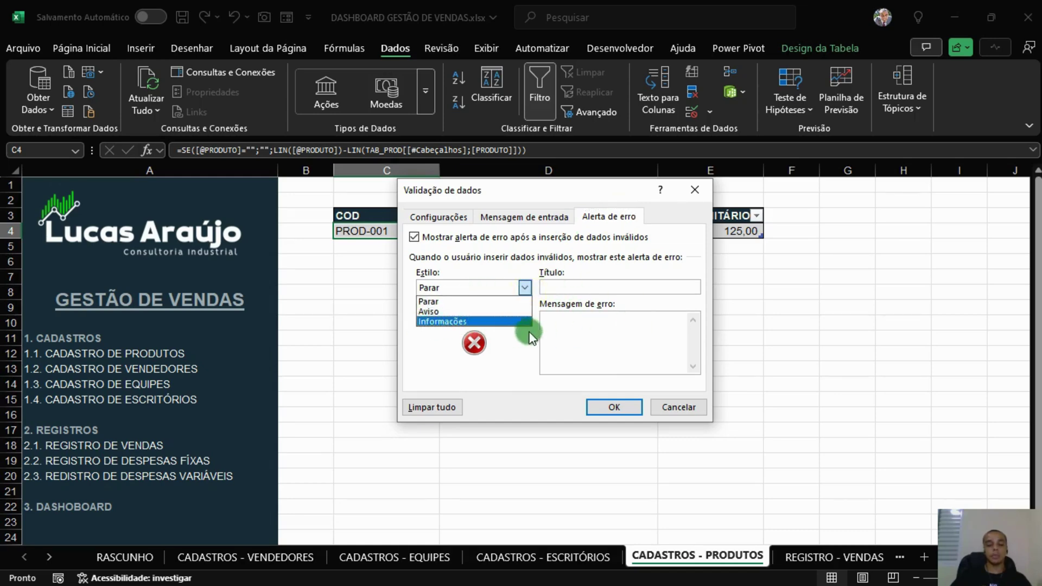
click(505, 339)
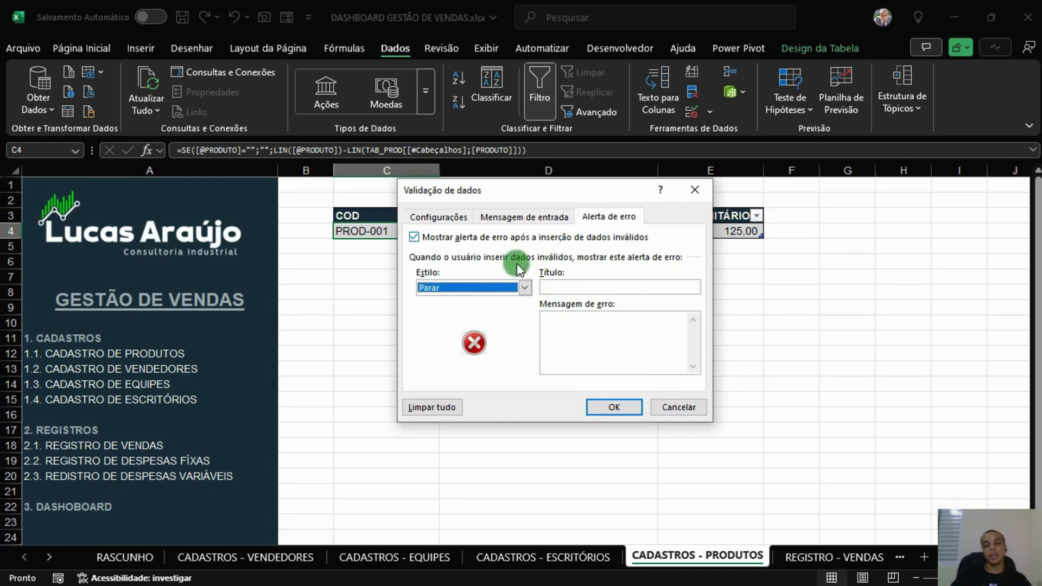
click(546, 217)
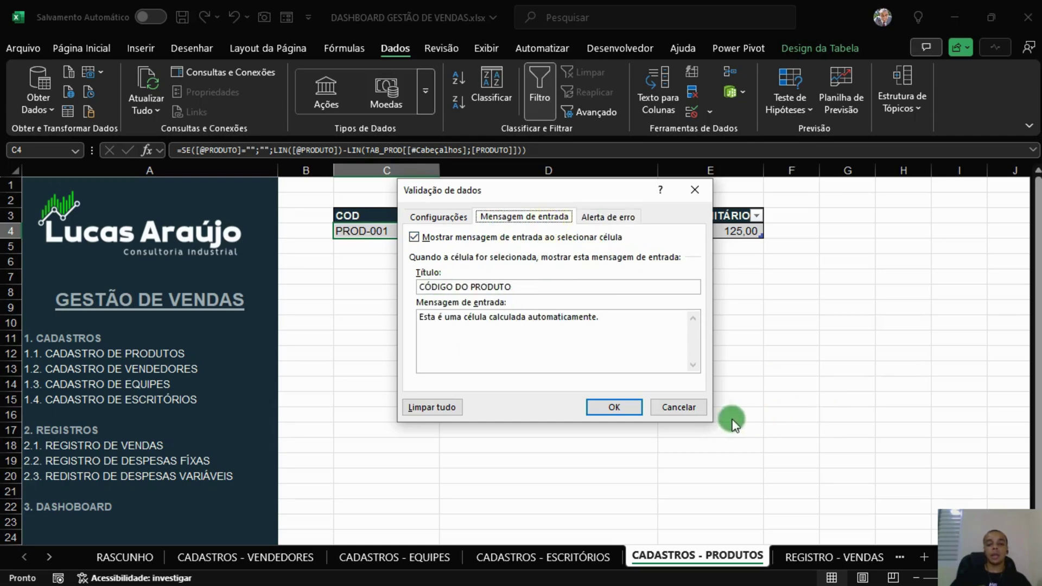
click(614, 407)
click(548, 324)
click(418, 232)
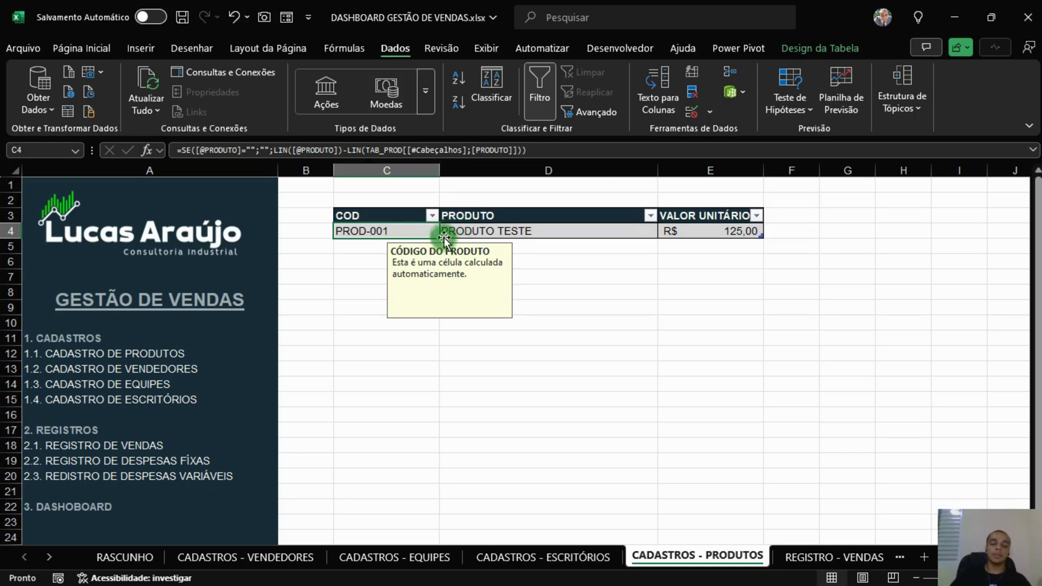
Step: Give the PRODUTO TESTE cell an input message titled DESCRIÇÃO DO PRODUTO with the text "Informe uma descrição para este produto."
click(561, 232)
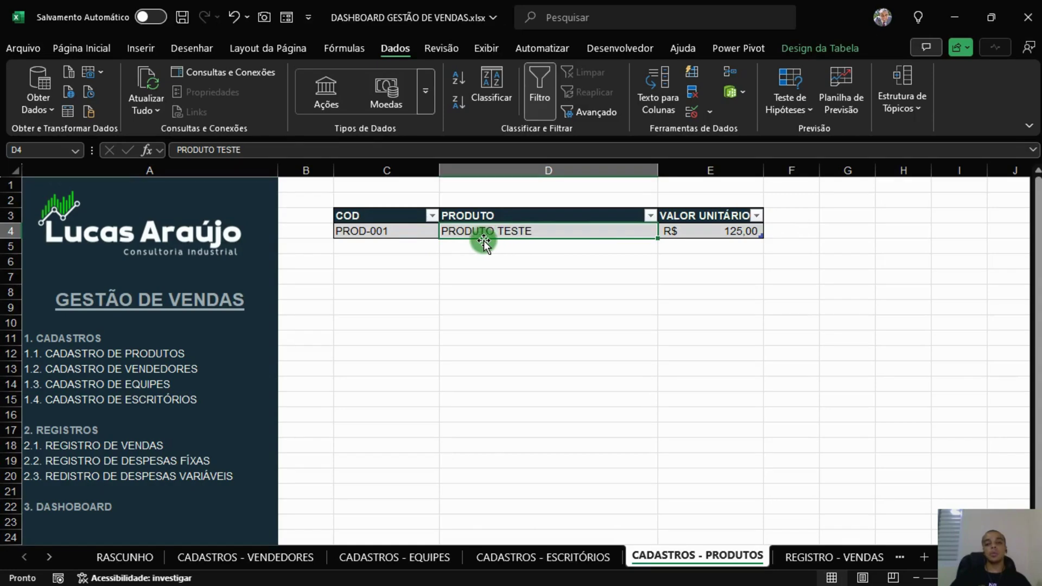
click(691, 112)
click(509, 285)
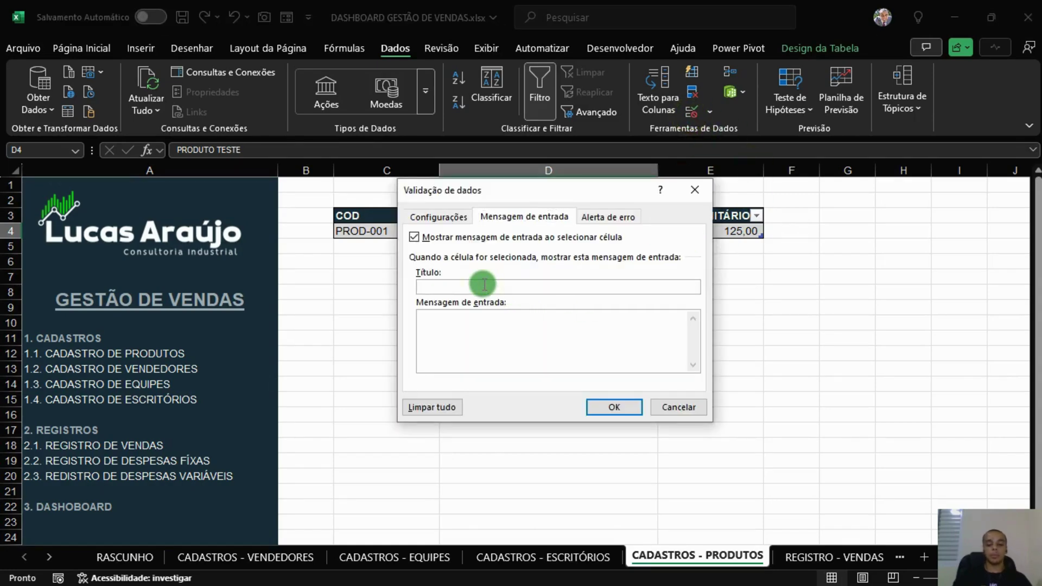
text(DESCRIÇÃO D)
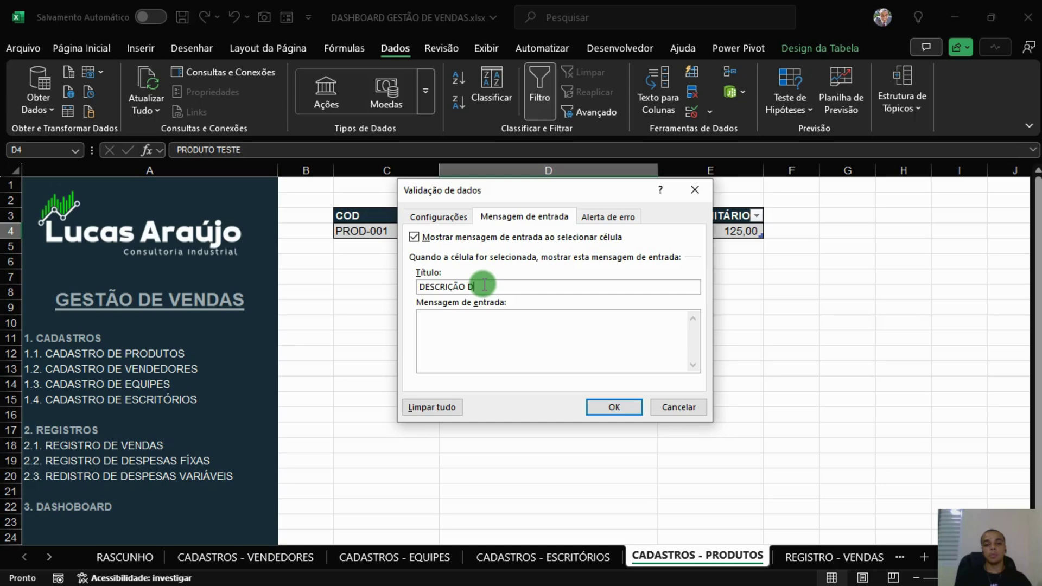
text(O PROUDUTO)
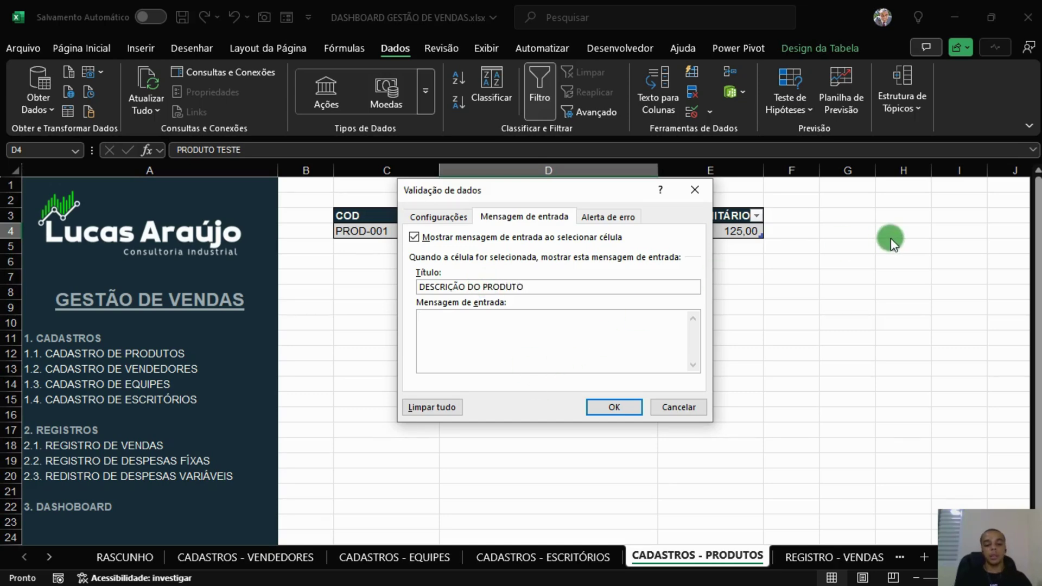
text(a descrição par)
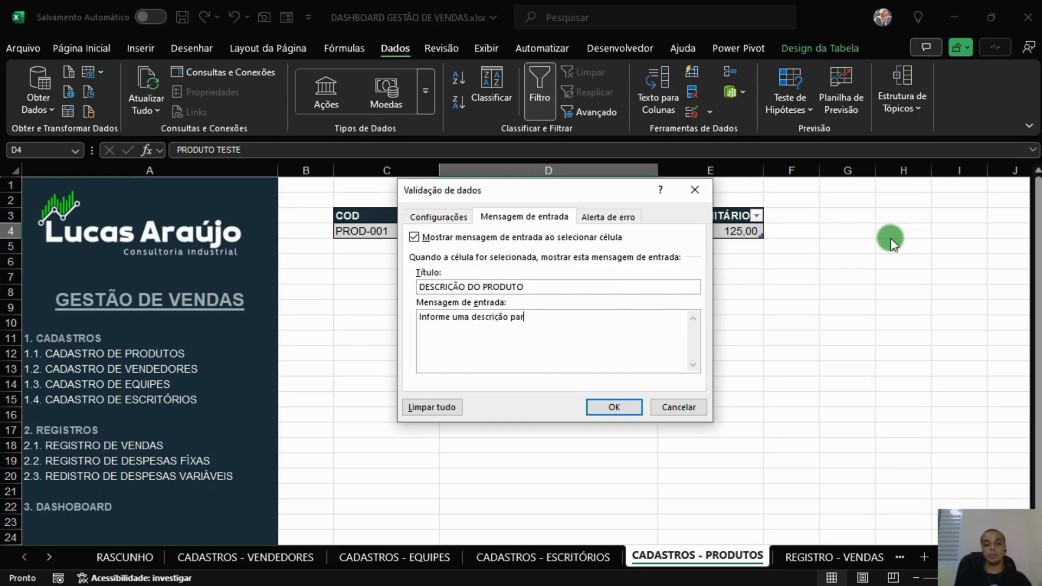
text(a este produto.)
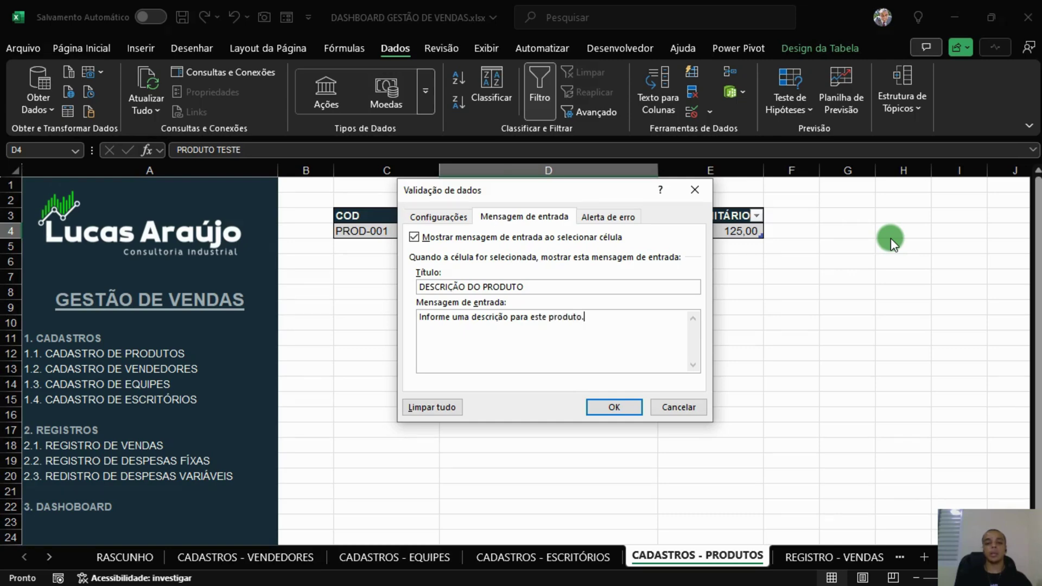
click(614, 407)
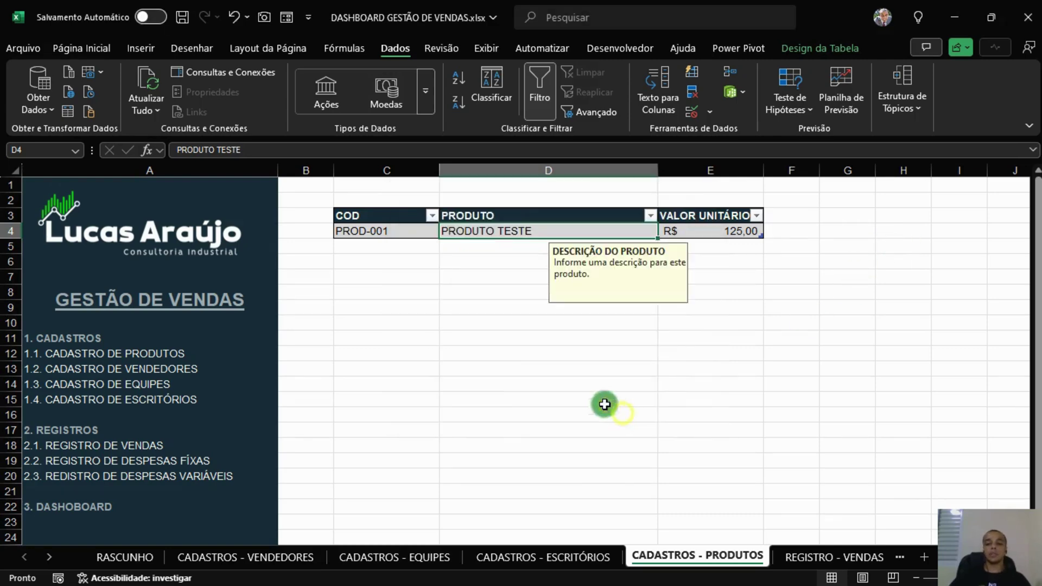
Step: Set the validation criterion of the first VALOR UNITÁRIO cell to decimal numbers greater than or equal to 0
click(715, 232)
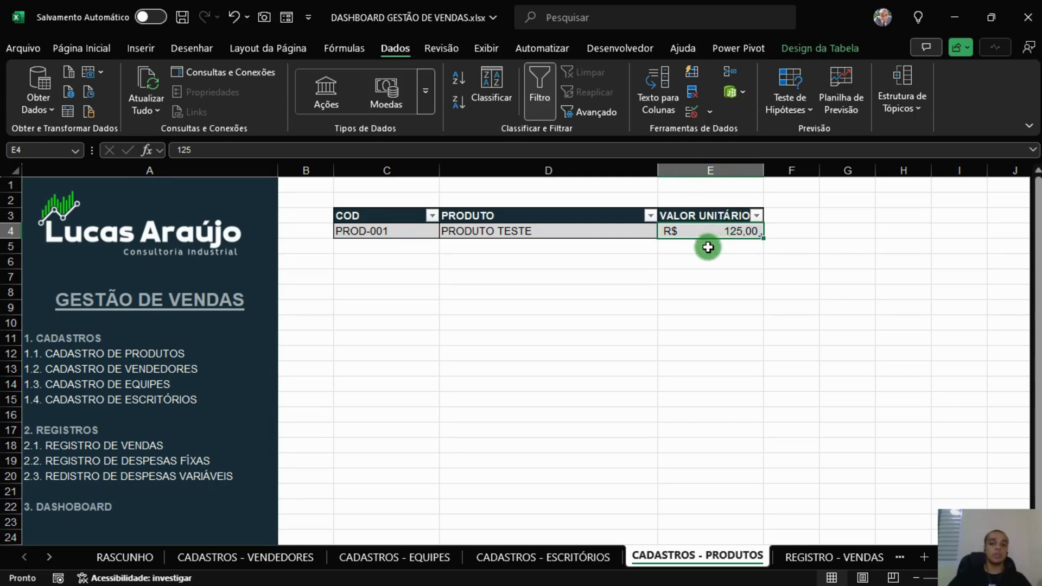
click(695, 115)
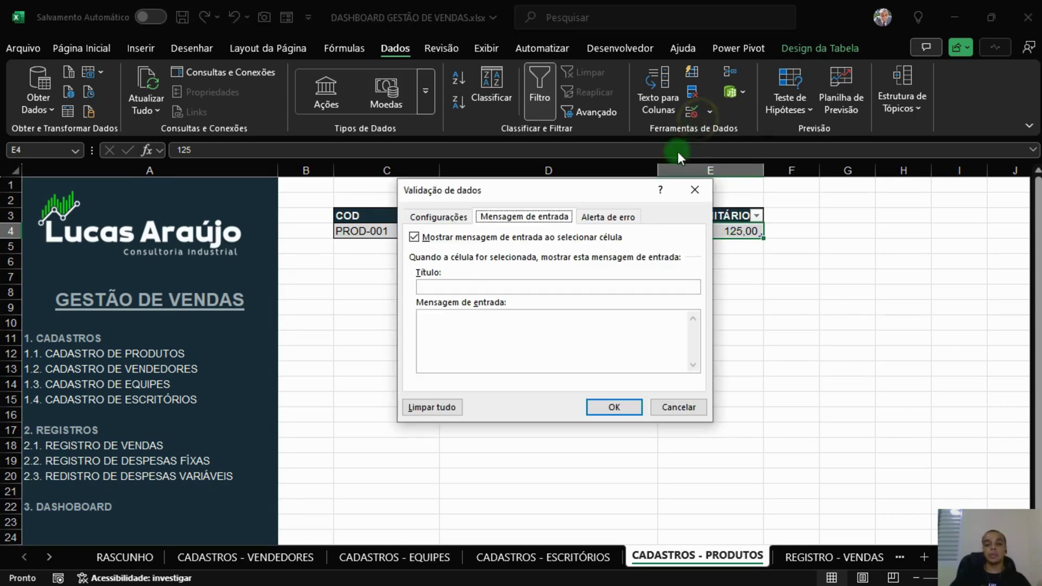
click(437, 218)
click(521, 266)
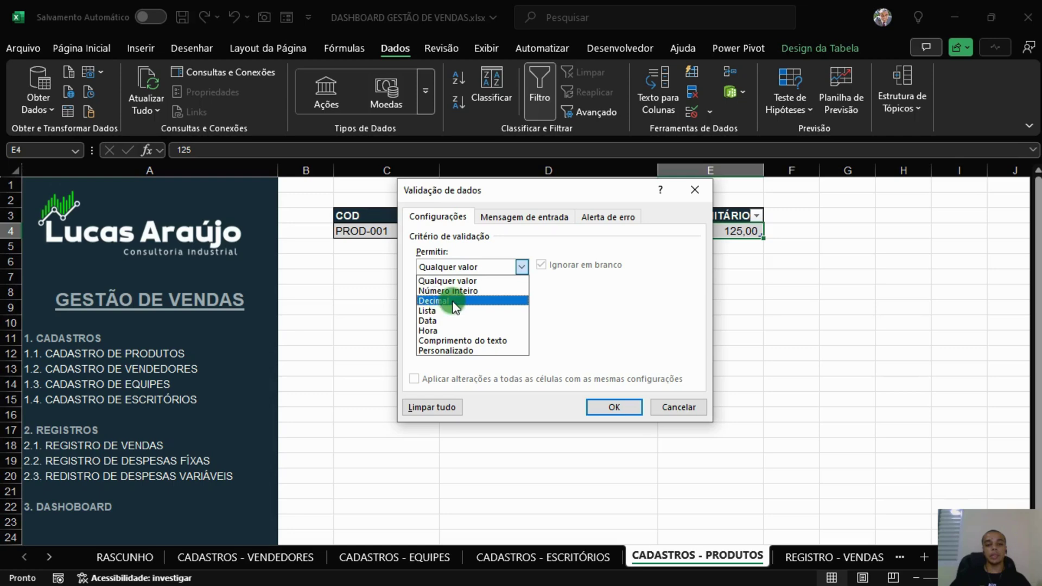
click(443, 303)
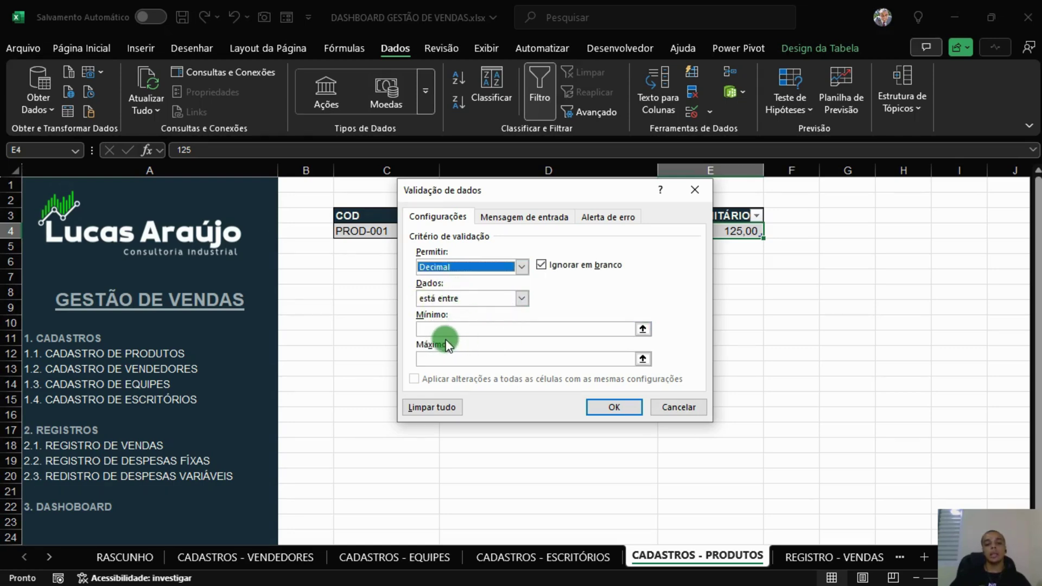
click(485, 300)
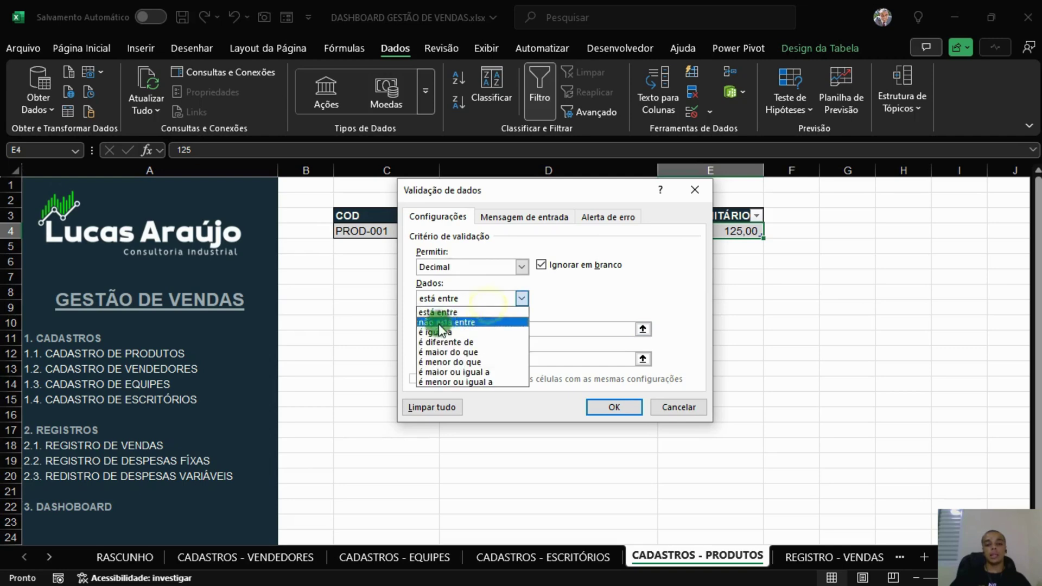
click(450, 372)
click(502, 327)
text(0)
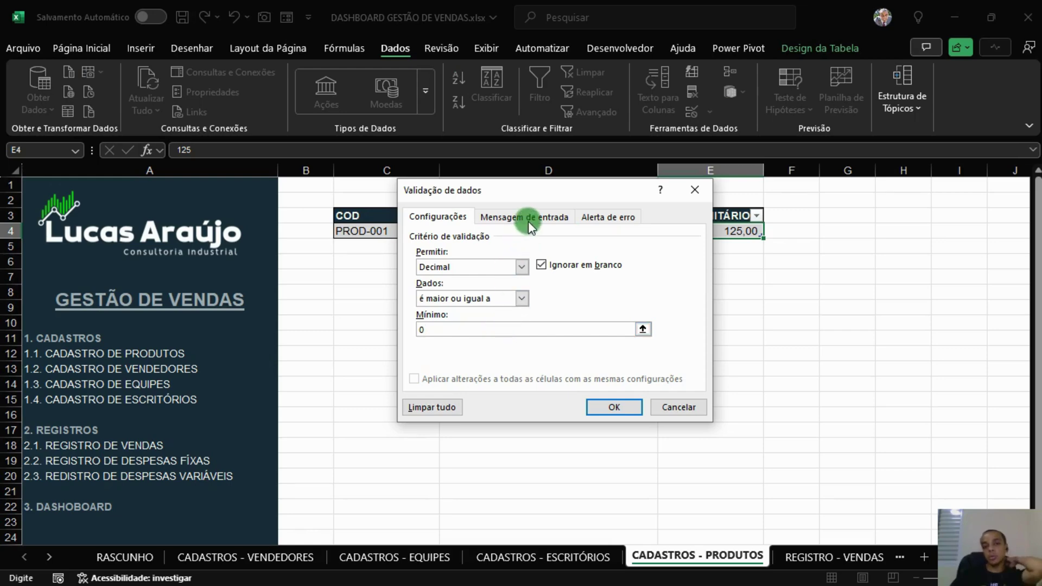
Step: Give the VALOR UNITÁRIO cell an input message titled VALOR UNITÁRIO with the text "Informe o valor unitário deste produto utilizando apenas números."
click(547, 218)
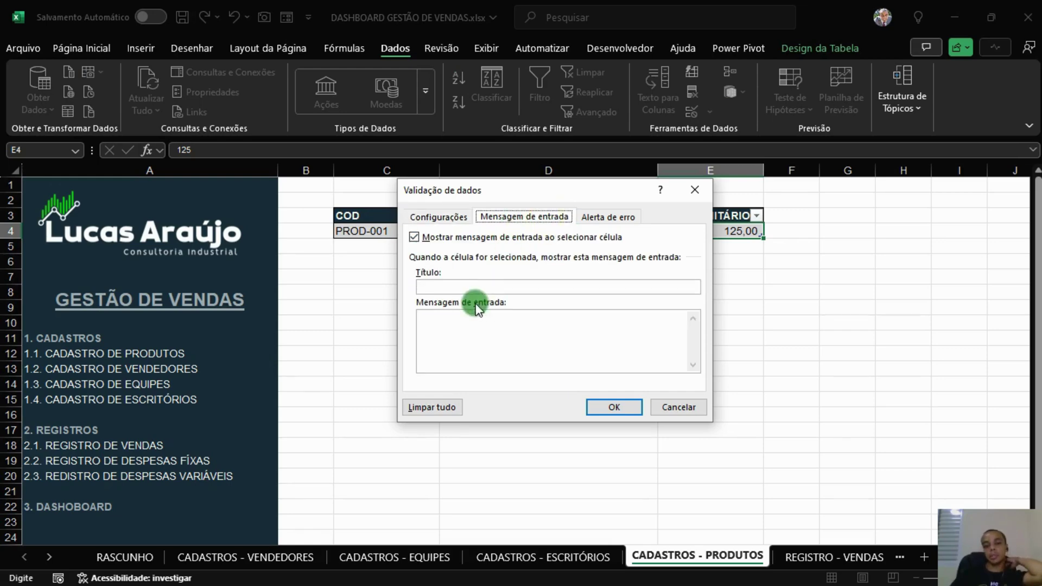
click(503, 287)
text(V)
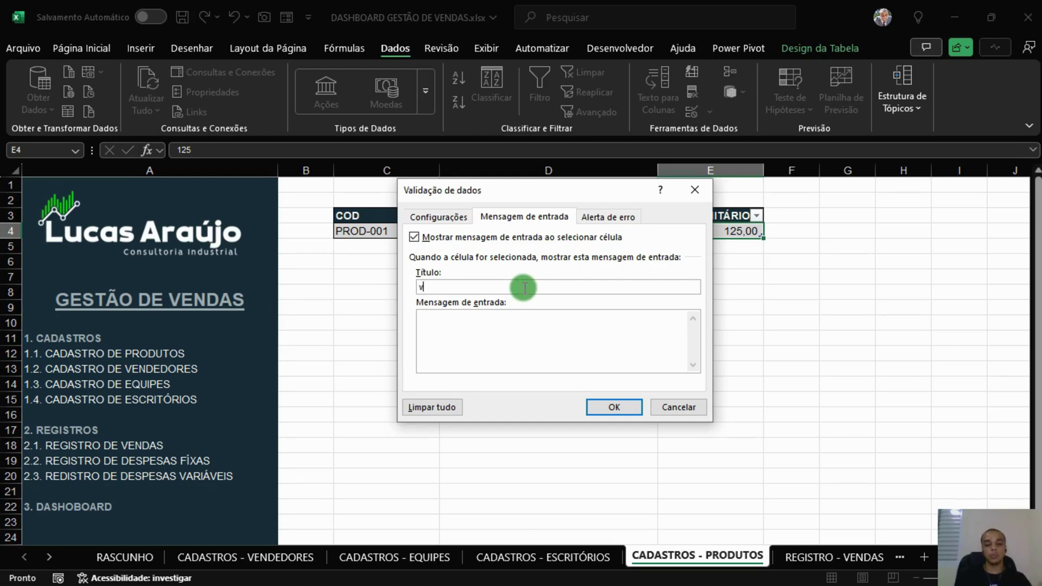
text(ALOR UNITÁRIO)
key(Tab)
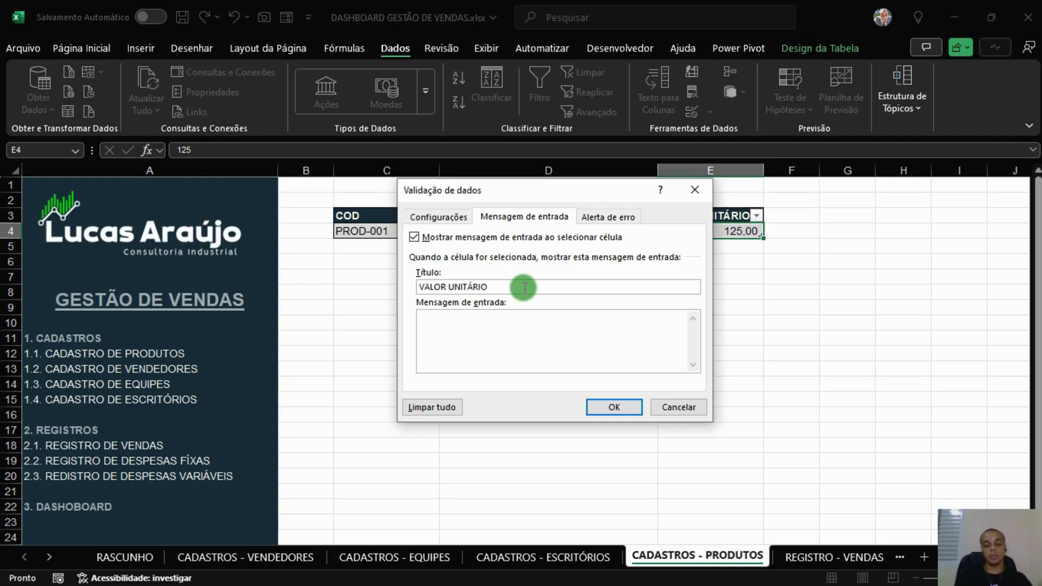
text(Informe o valor unitári)
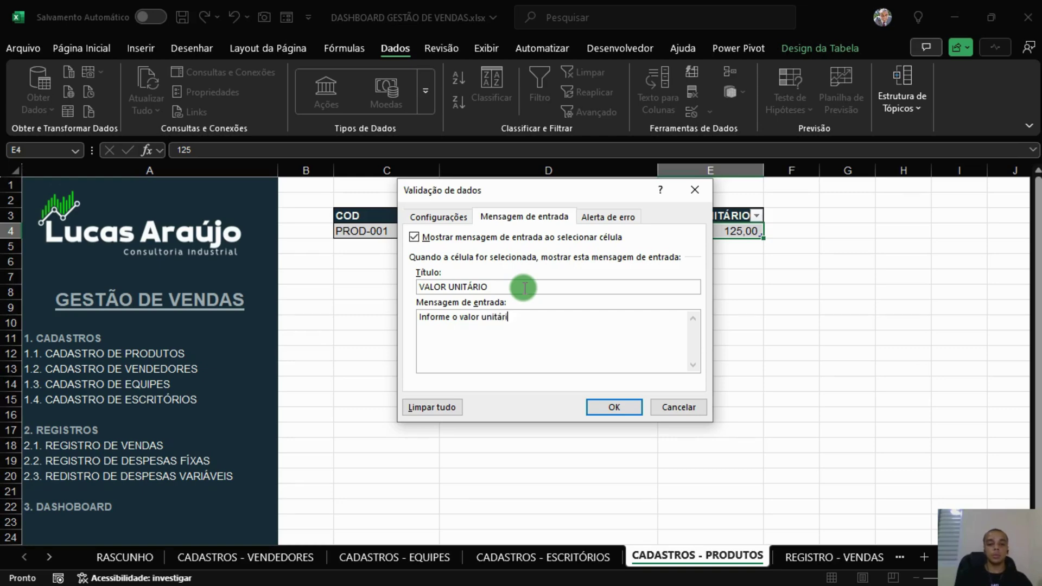
text(o deste produto utilizando a)
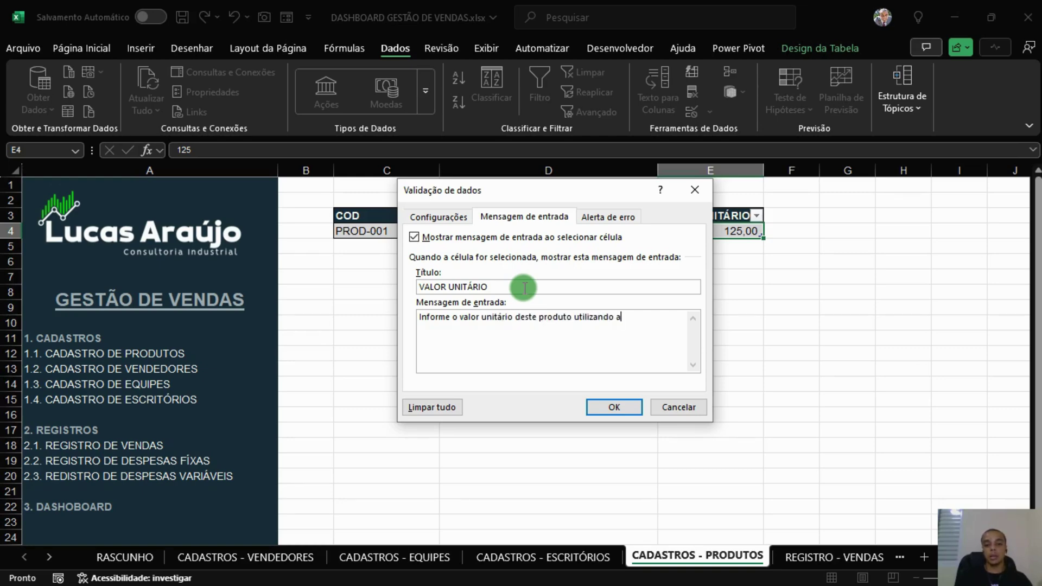
text(penas números.)
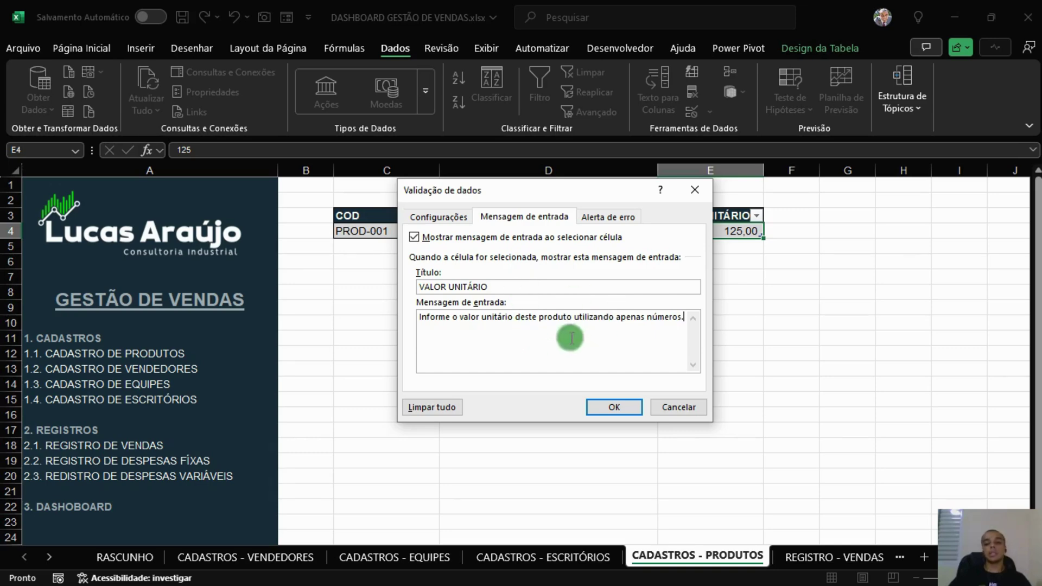
Step: Add a Parar error alert titled ENTRADA INVÁLIDA with the message "Favor informar um valor unitário válido utilizando apenas números." and apply the validation
click(609, 216)
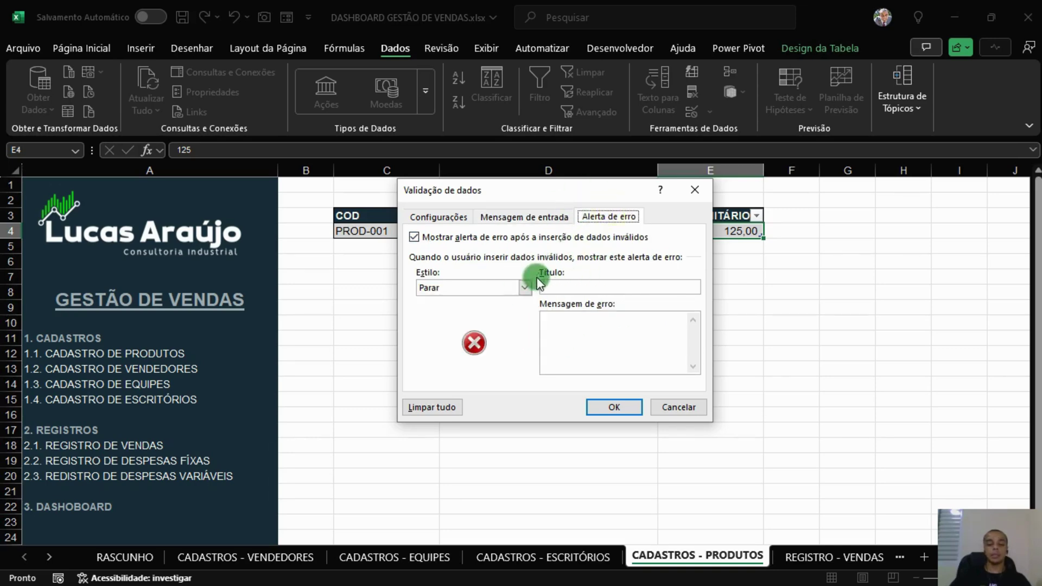
click(597, 287)
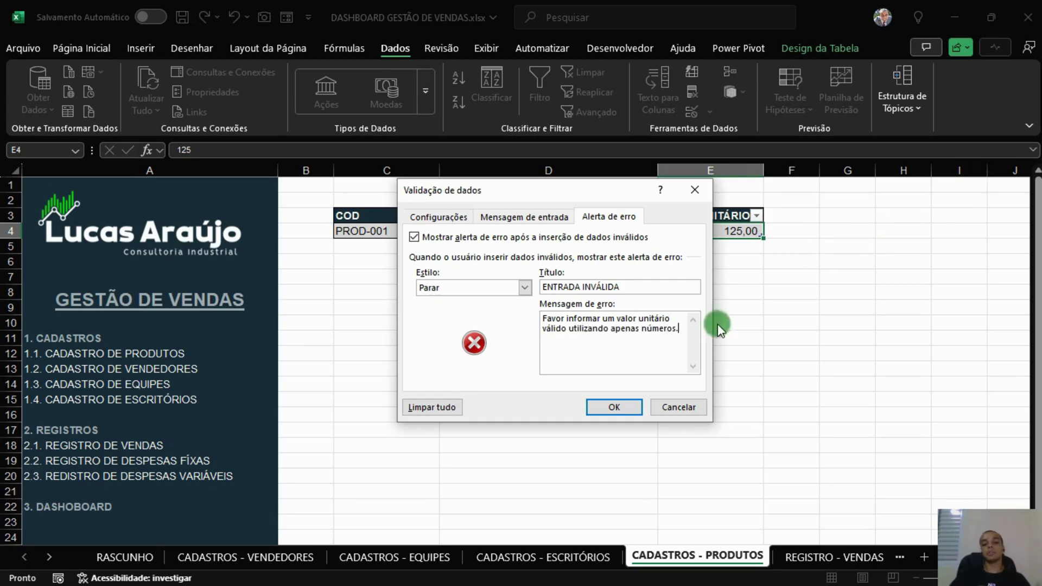
click(618, 406)
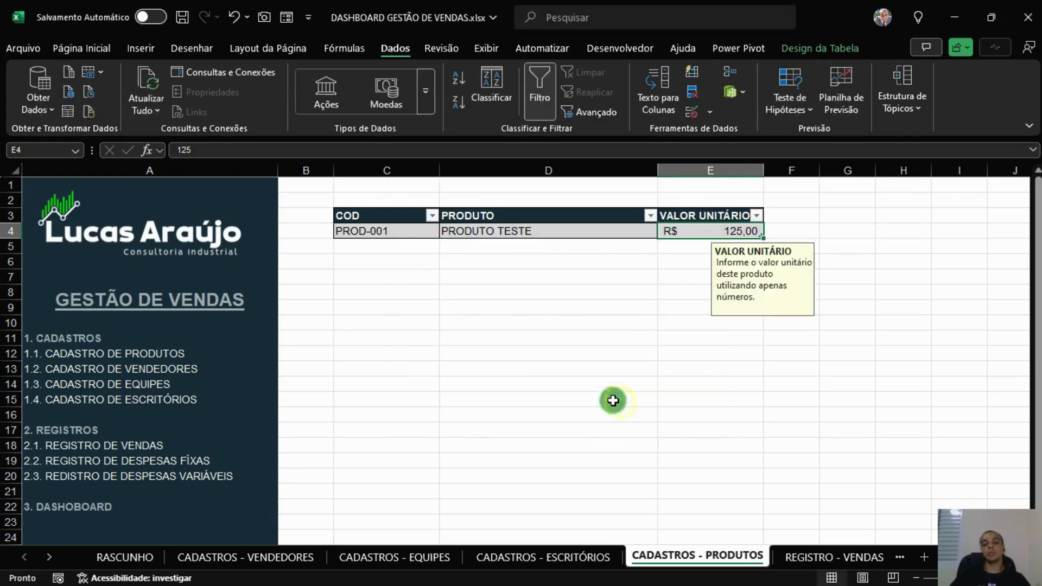
click(477, 230)
click(685, 225)
Step: Add a second product named "teste 2" directly below the first table row
click(542, 248)
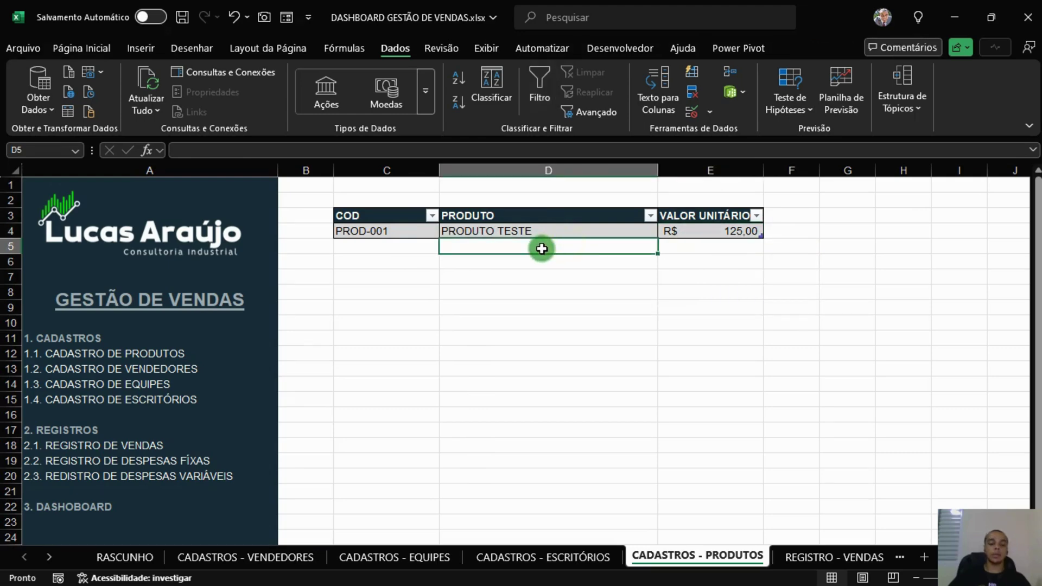
text(teste 2)
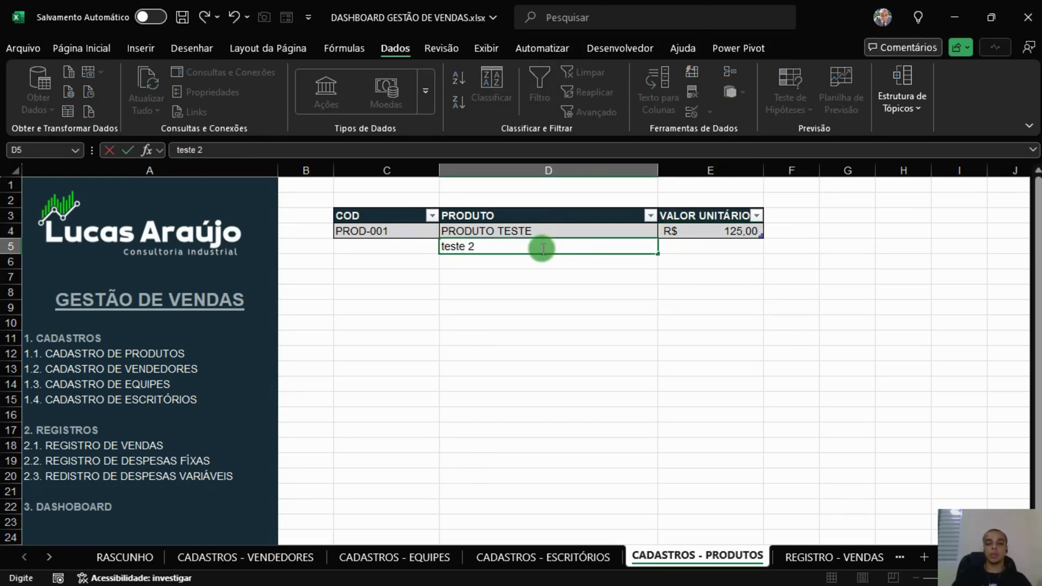
key(Tab)
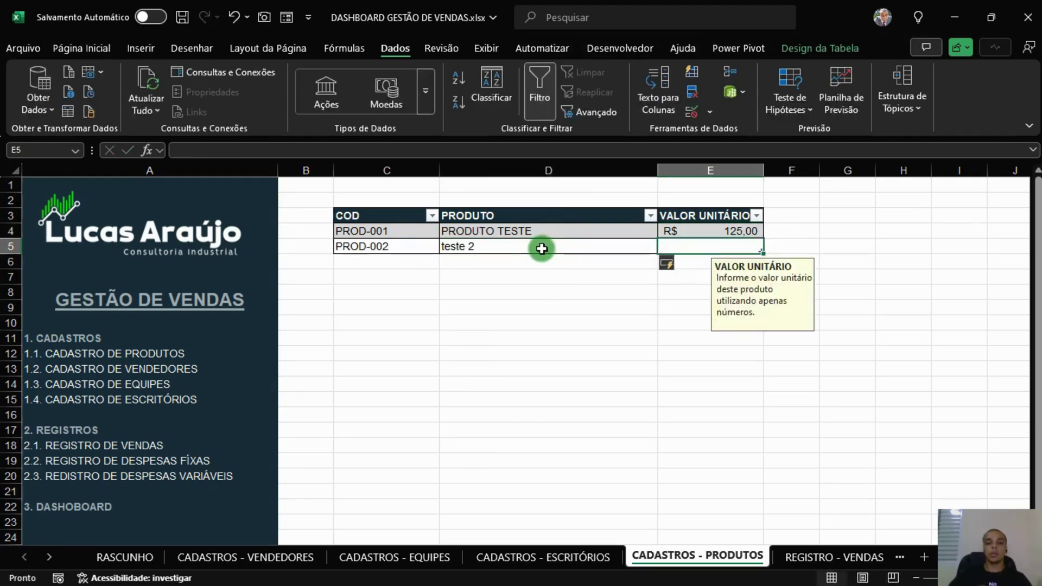
Step: Check the input messages of the COD, PRODUTO and VALOR UNITÁRIO cells in the second product row
click(401, 244)
click(504, 243)
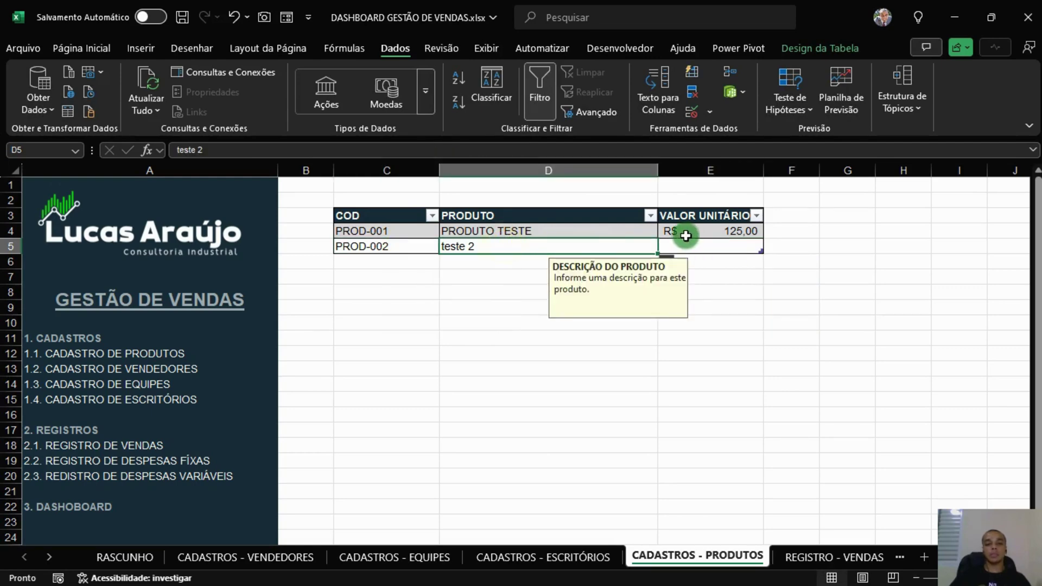
click(698, 239)
click(575, 249)
click(421, 244)
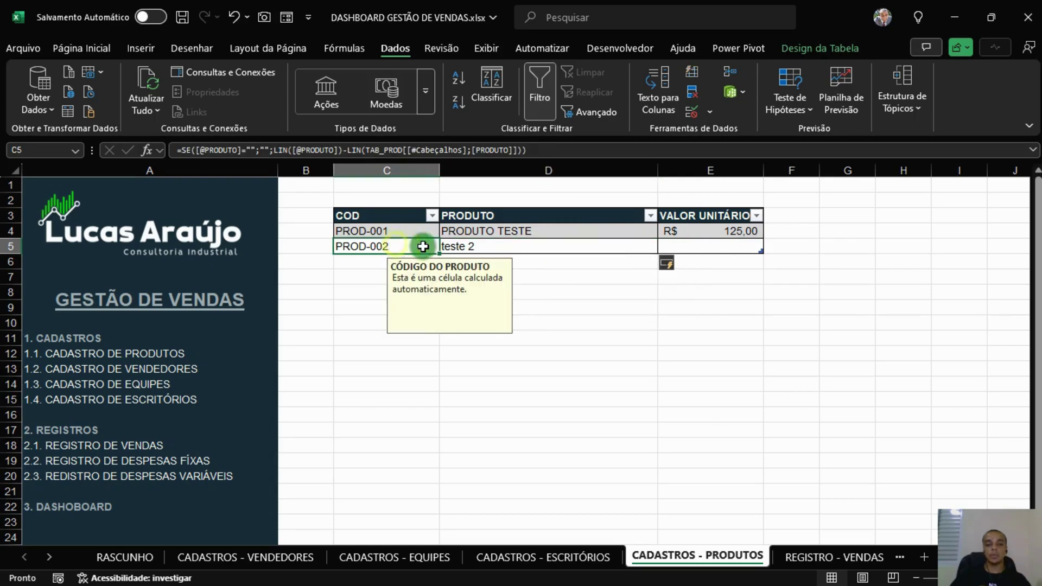
click(628, 246)
click(709, 247)
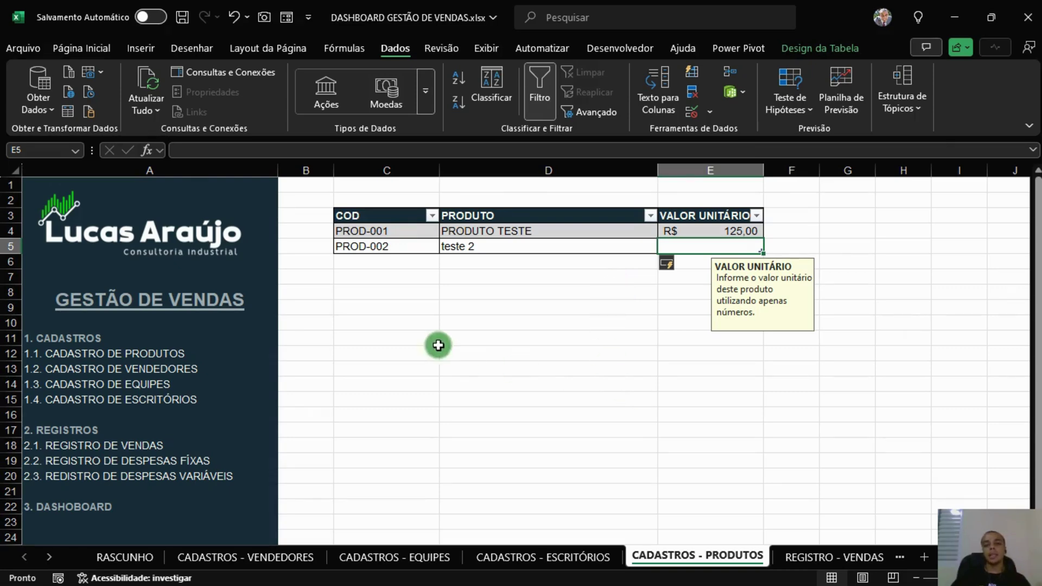
Step: Rename the first product as Produto Teste 1 and fill the series down the PRODUTO column through Produto Teste 15
click(542, 226)
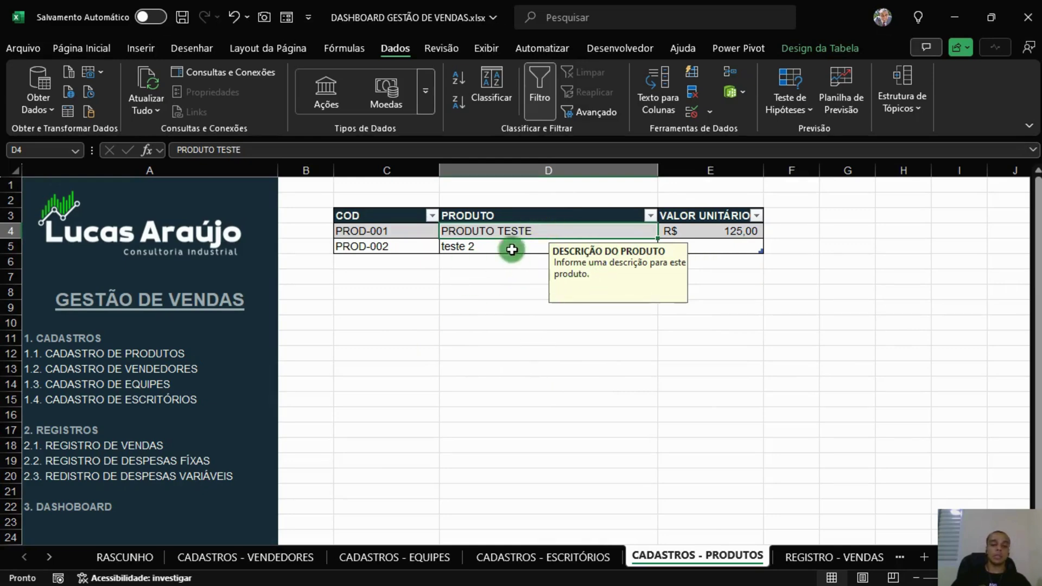
text(pro)
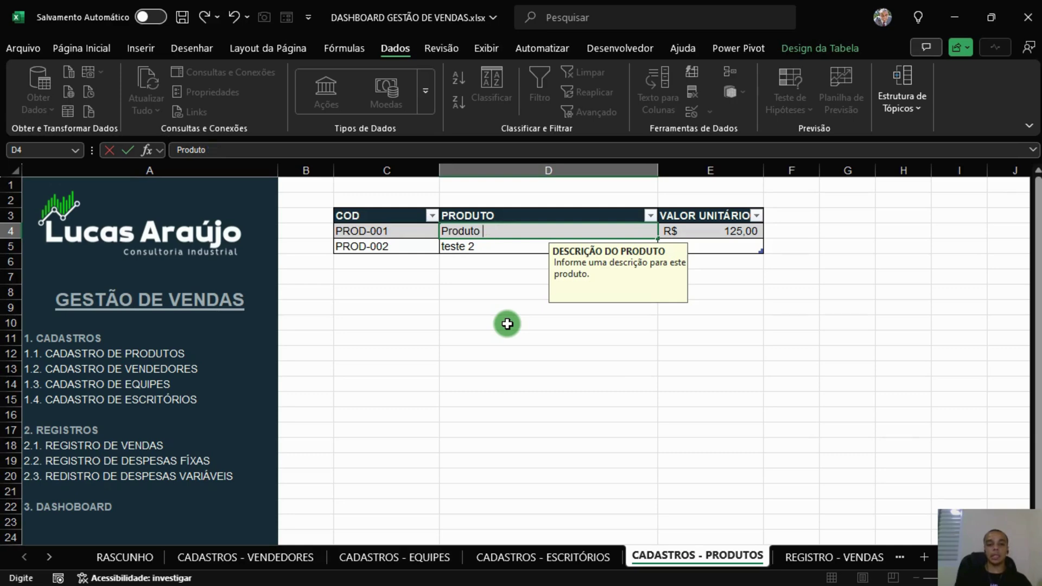
text(1)
key(ctrl+Return)
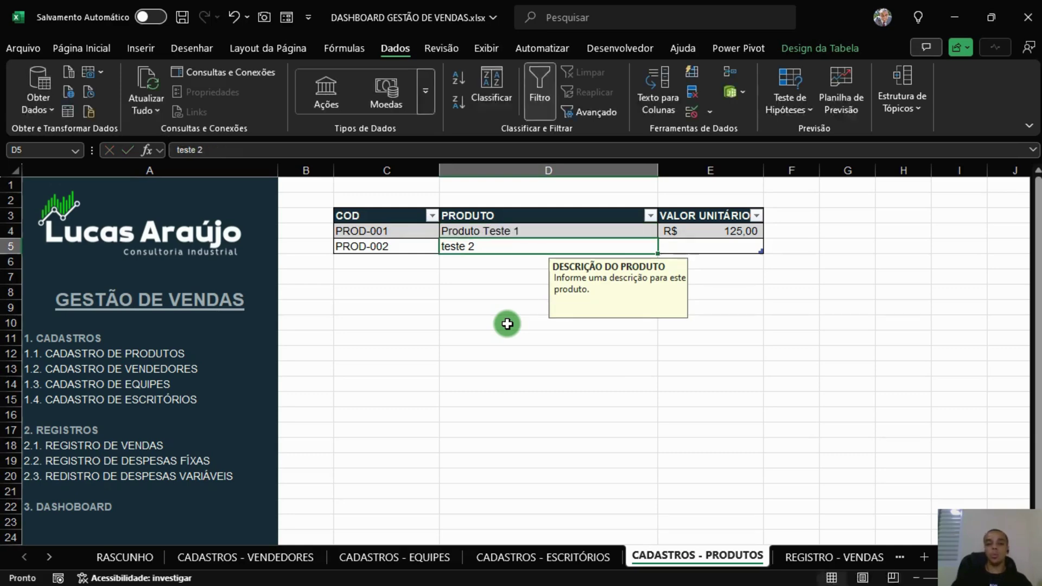
drag(649, 229, 667, 448)
click(894, 387)
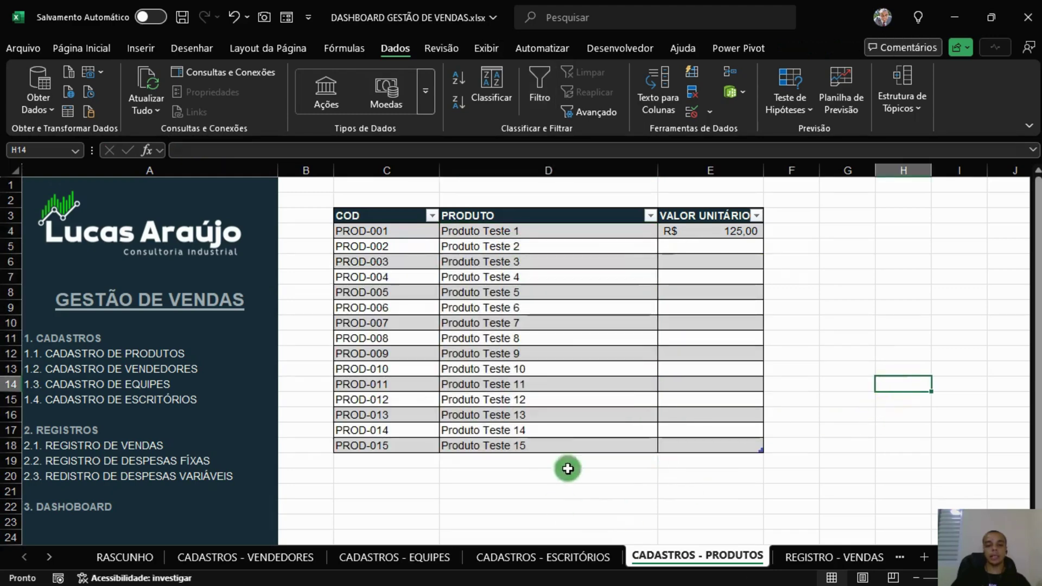
Step: Fill the VALOR UNITÁRIO column with random test prices using the formula =ALEATÓRIOENTRE(50;150)
click(730, 234)
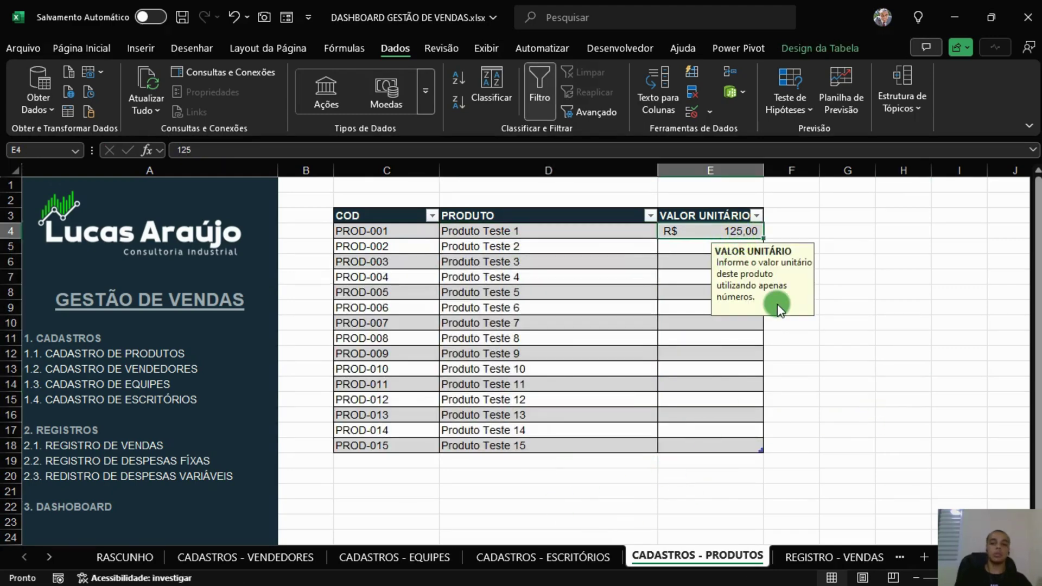
click(705, 354)
click(694, 277)
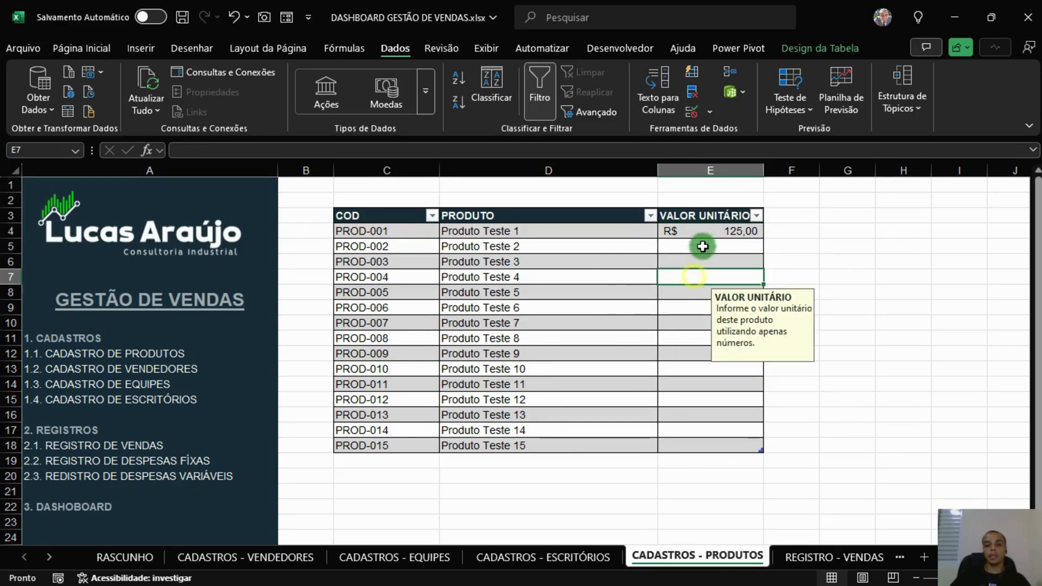
click(722, 232)
text(=)
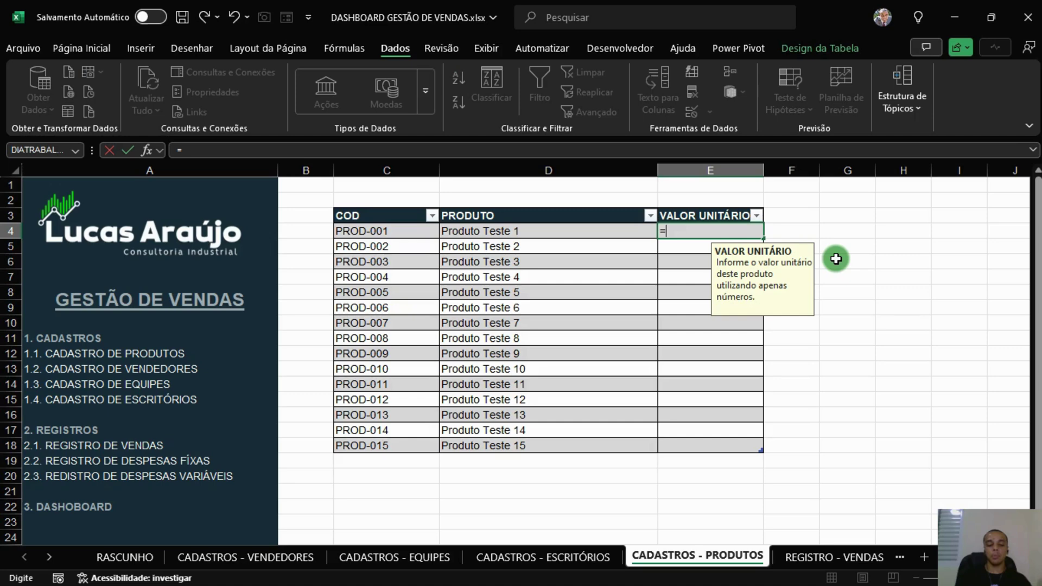
text(aleatóri)
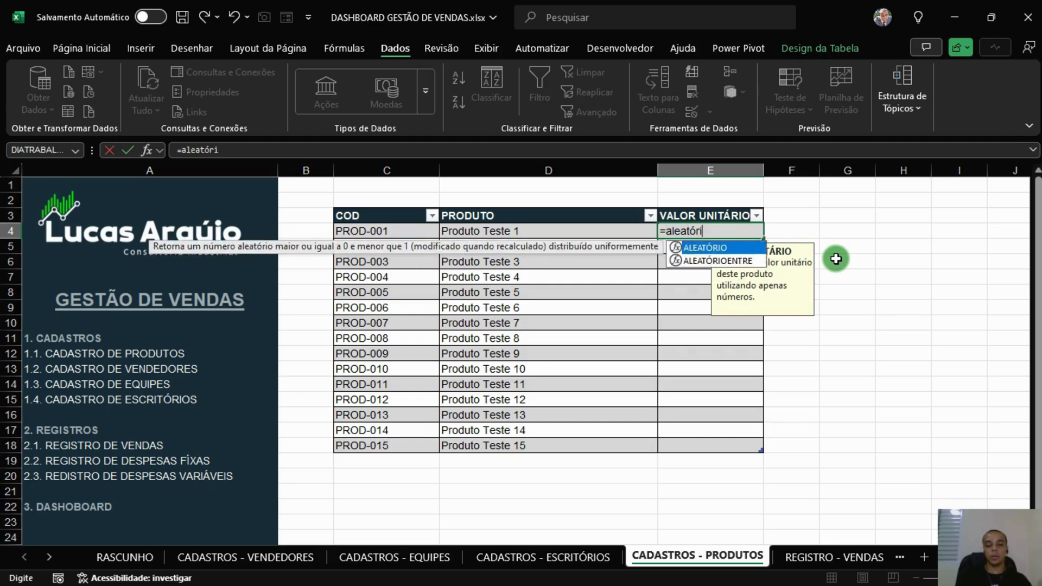
text(oentre()
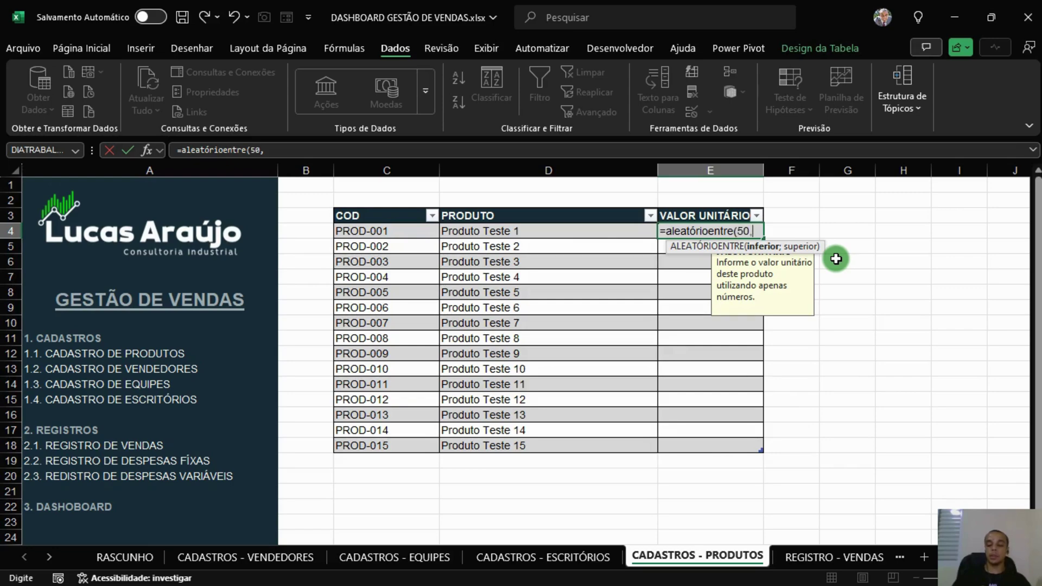
text(50,150)
key(Return)
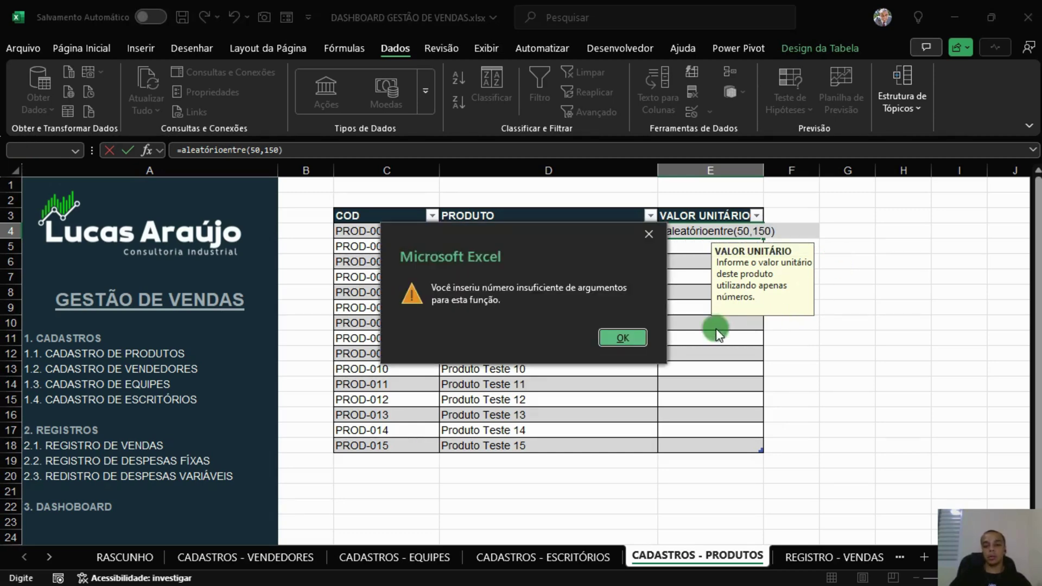
click(632, 234)
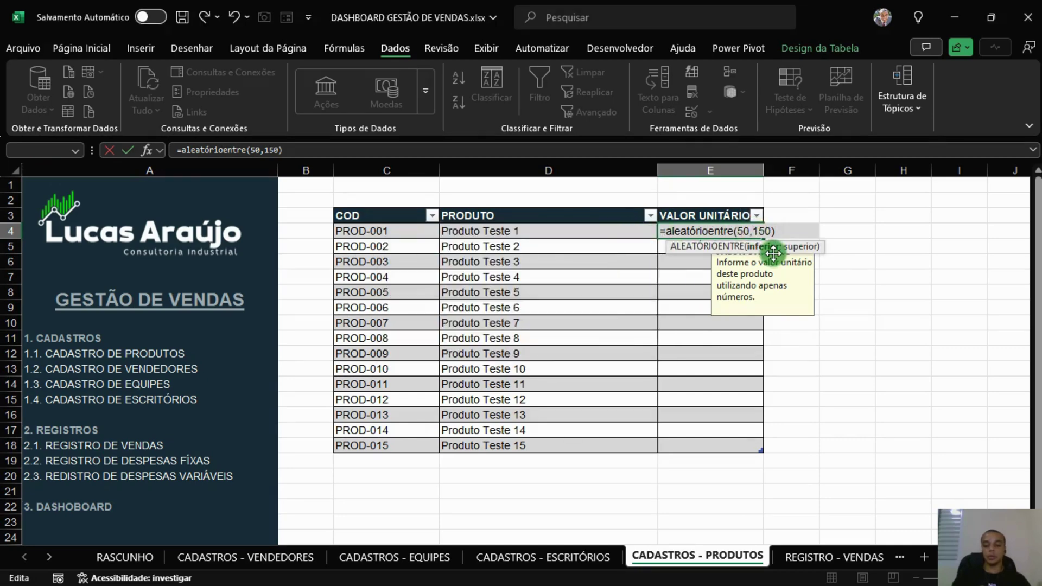
text(;)
key(Return)
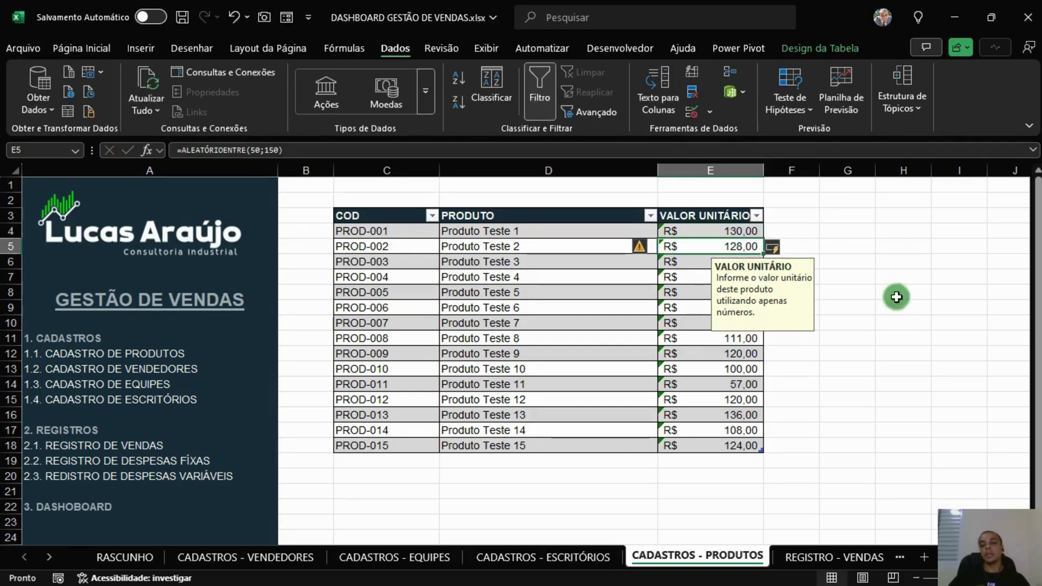
drag(951, 293, 954, 308)
drag(735, 233, 742, 445)
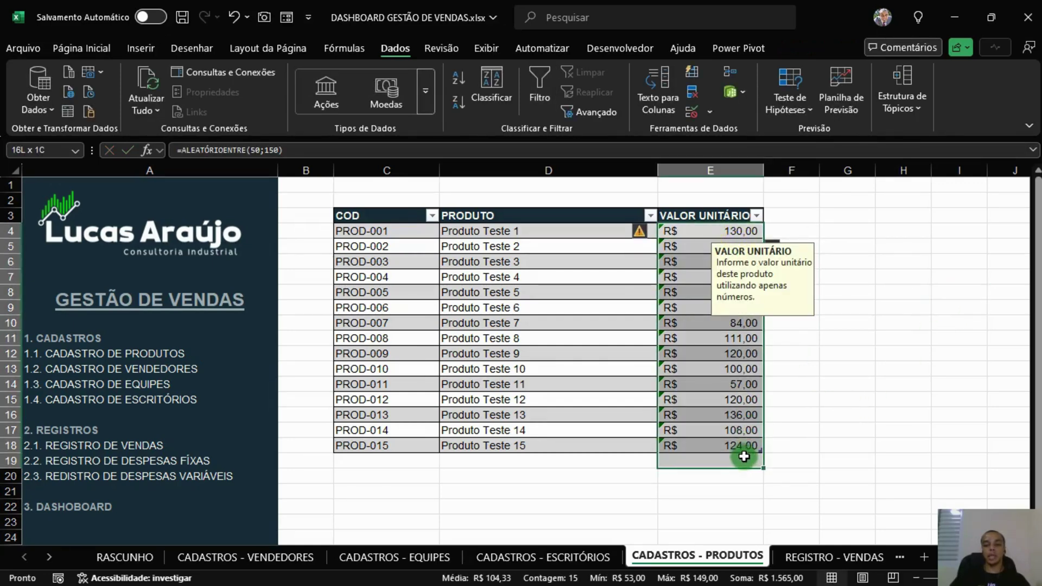
click(699, 260)
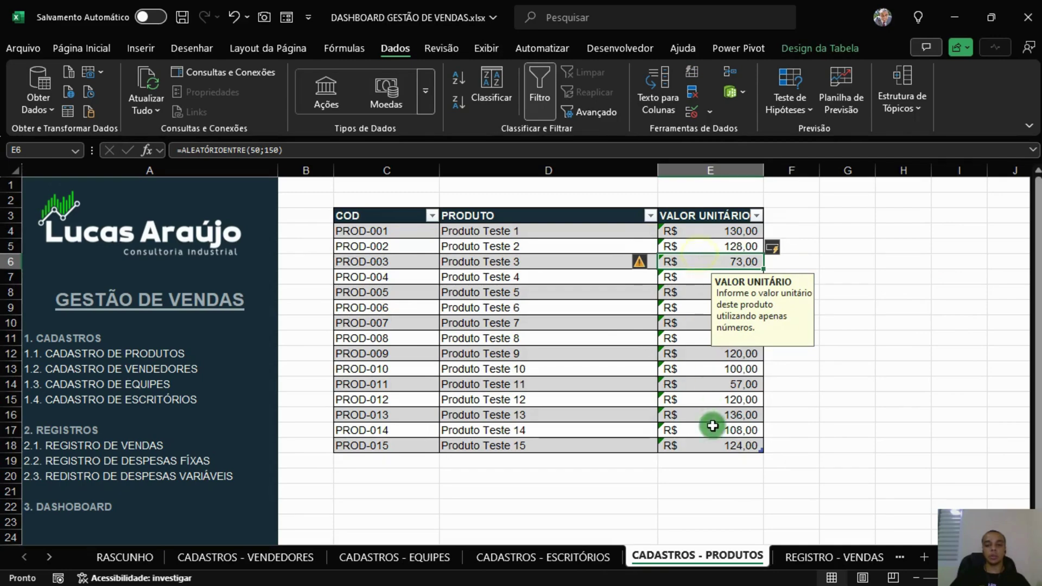
click(924, 411)
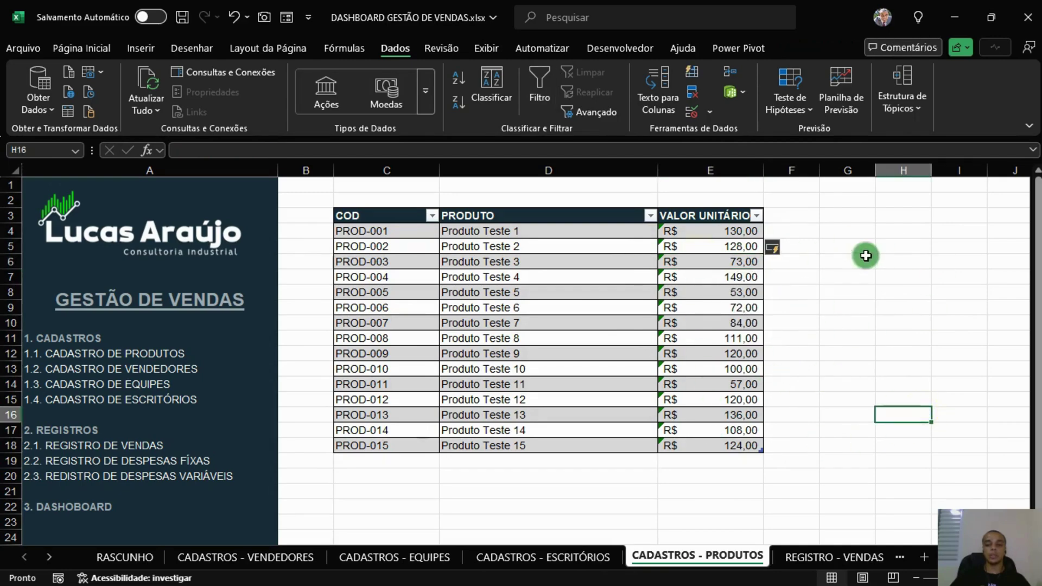
Step: Copy the VALOR UNITÁRIO formulas for all 15 products and paste them over themselves as fixed values
drag(750, 235, 742, 442)
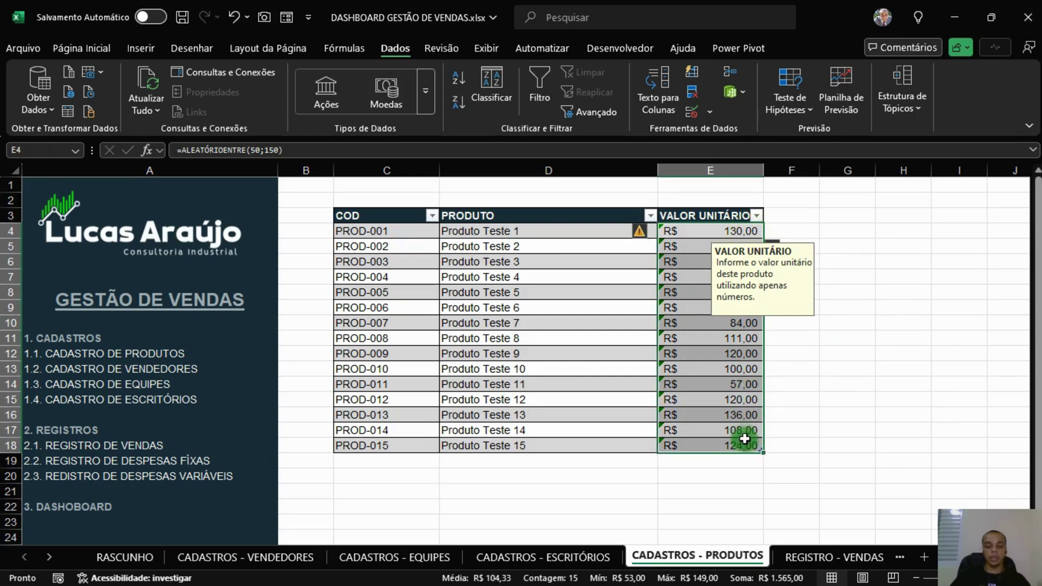
key(ctrl+c)
click(693, 230)
right_click(695, 230)
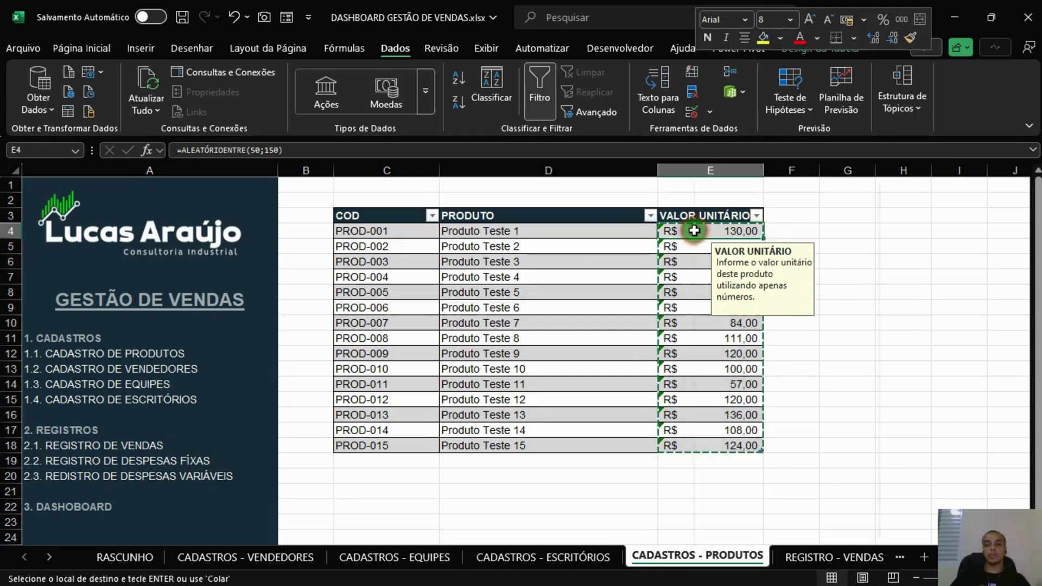
click(756, 164)
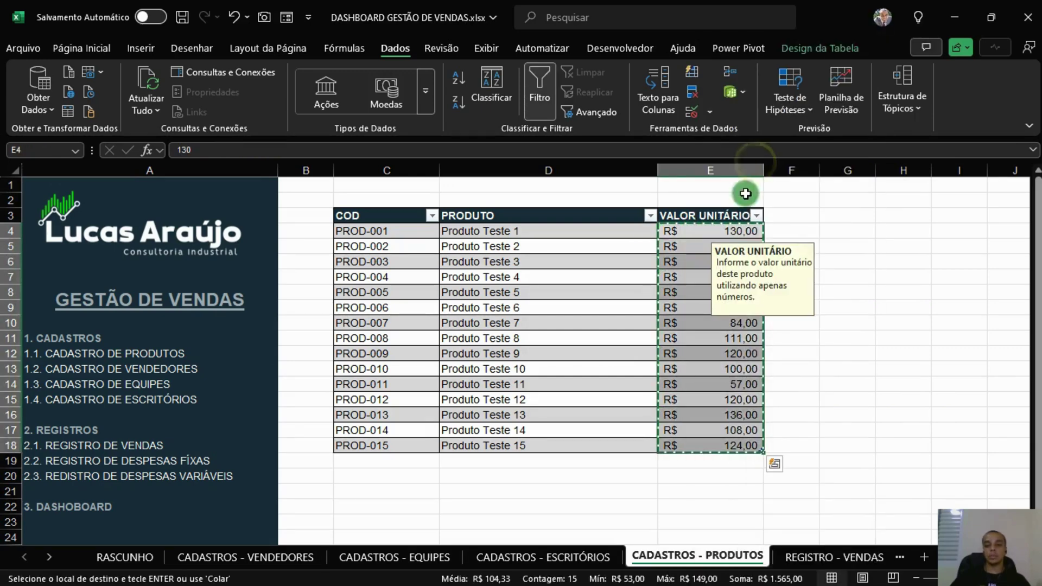
click(889, 337)
click(840, 325)
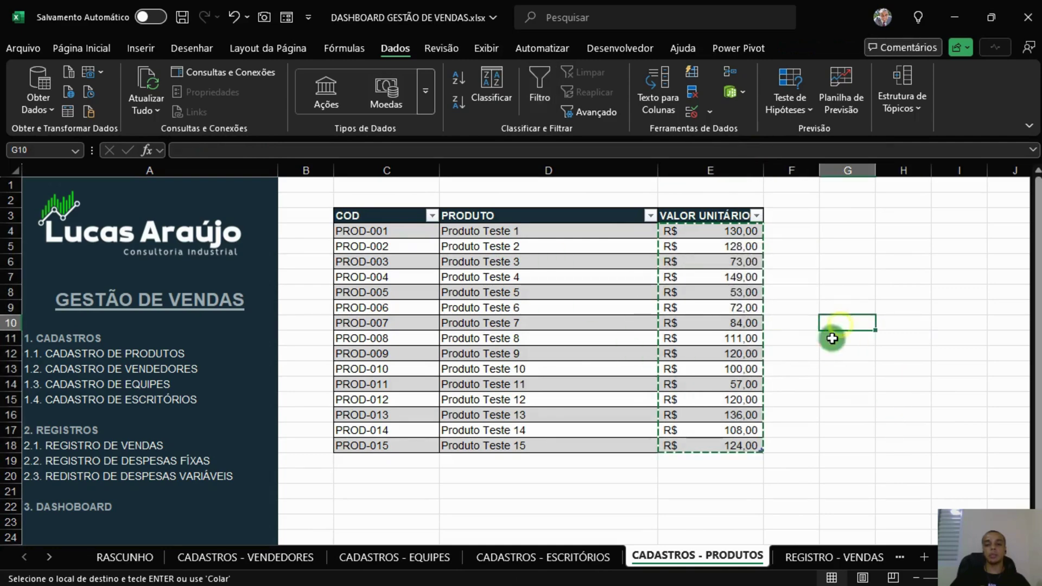
click(563, 504)
key(Escape)
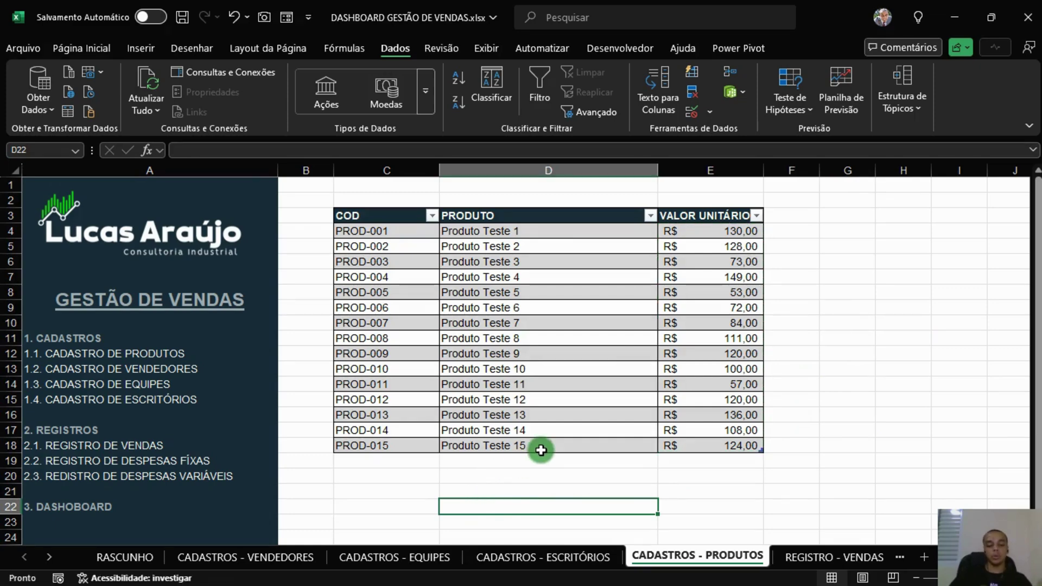
Step: Save the workbook and hide the gridlines on the CADASTROS - PRODUTOS sheet
key(ctrl+s)
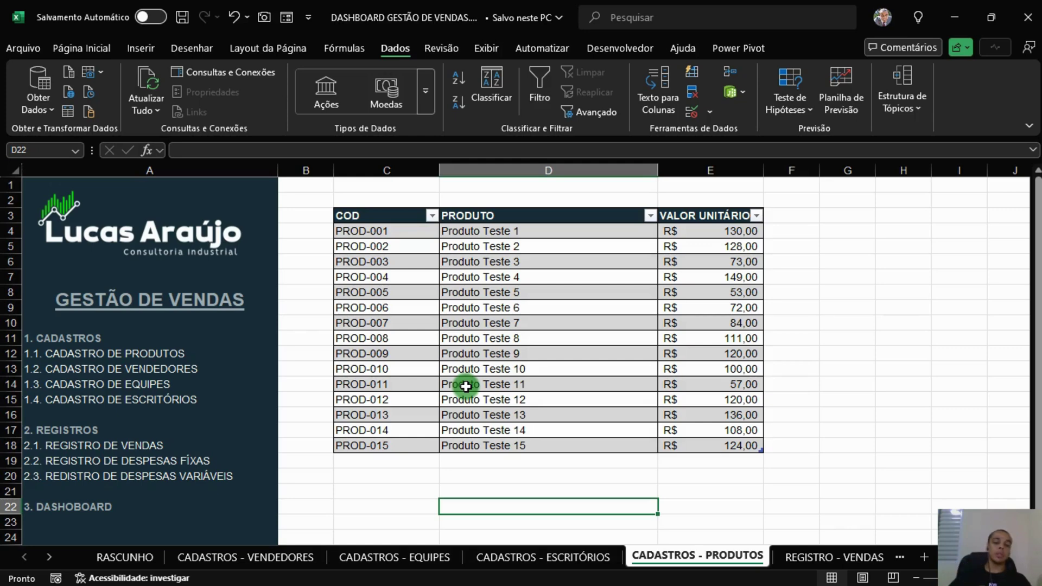
click(840, 322)
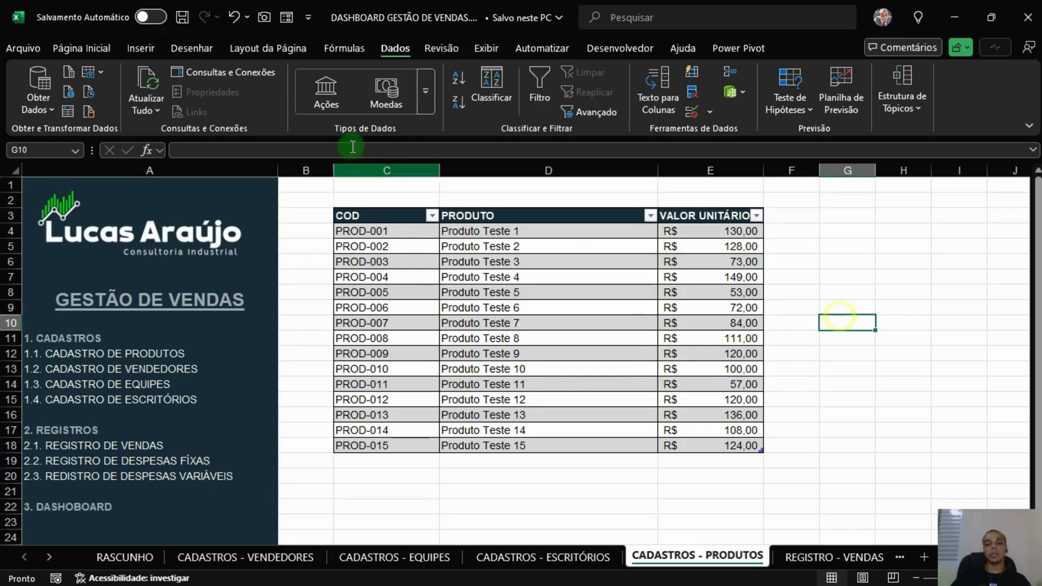
click(487, 50)
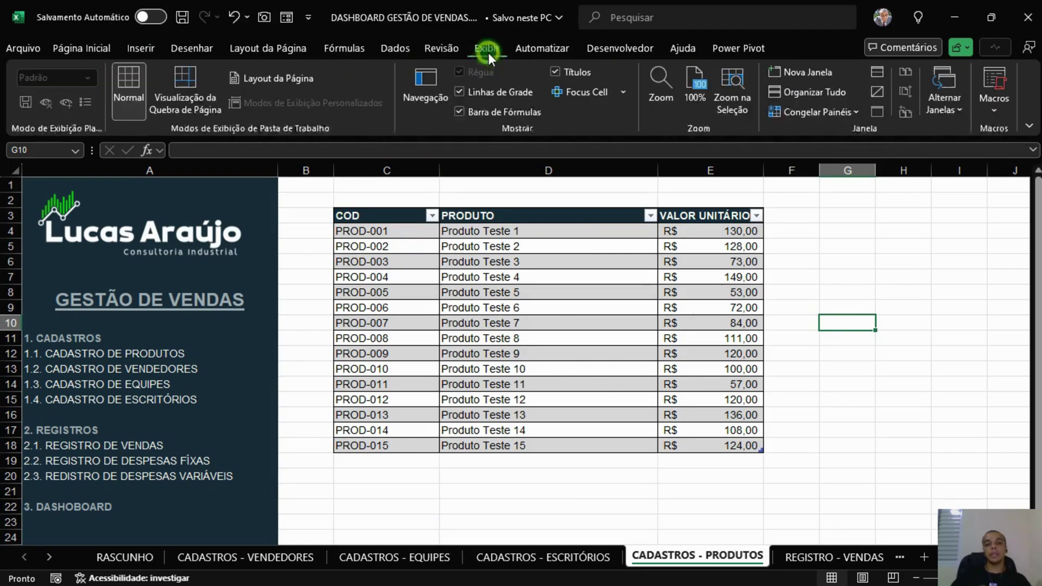
click(520, 92)
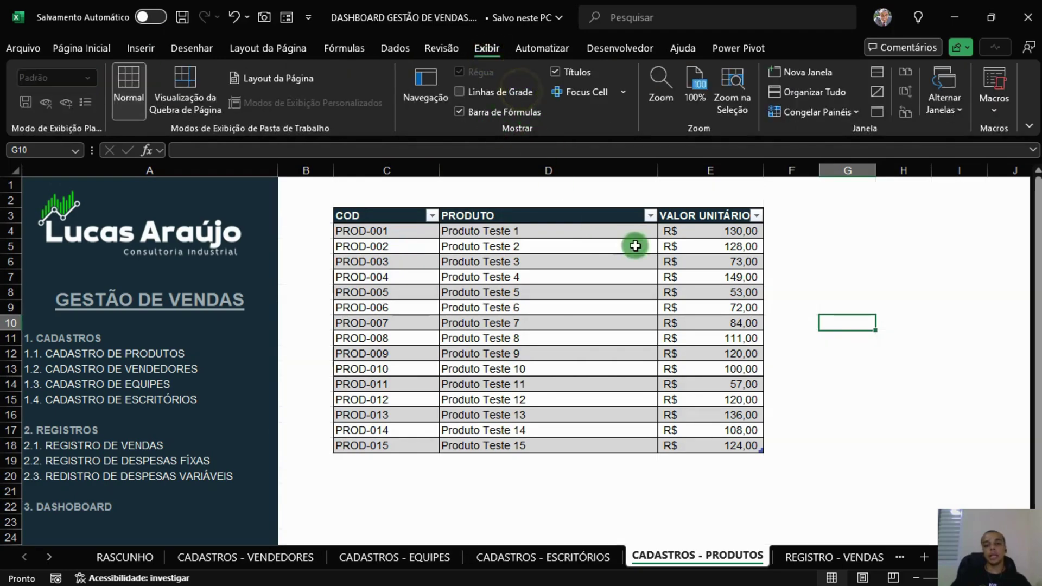
click(838, 292)
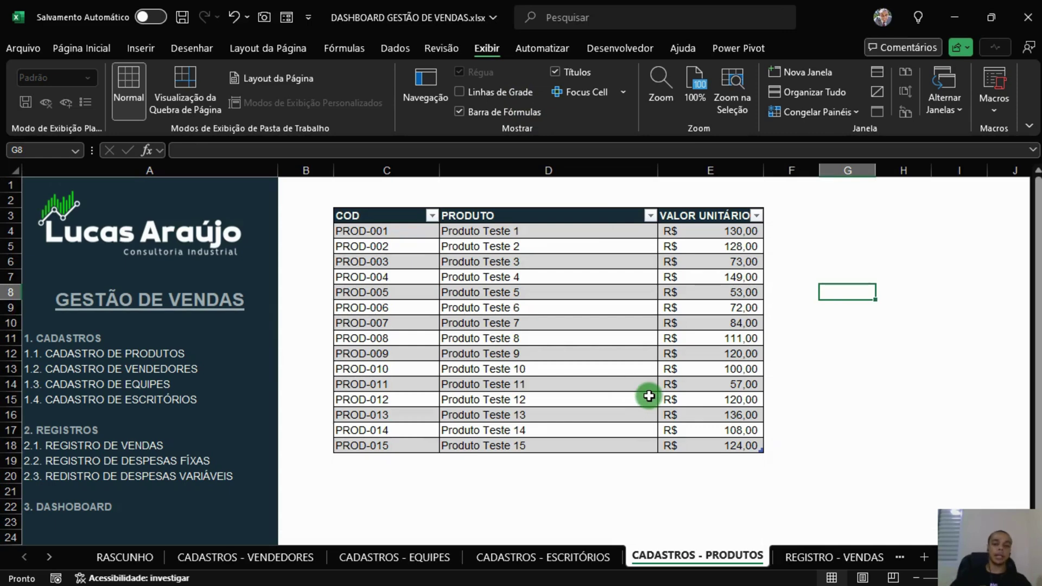
scroll(657, 407, down, 2)
scroll(657, 407, up, 2)
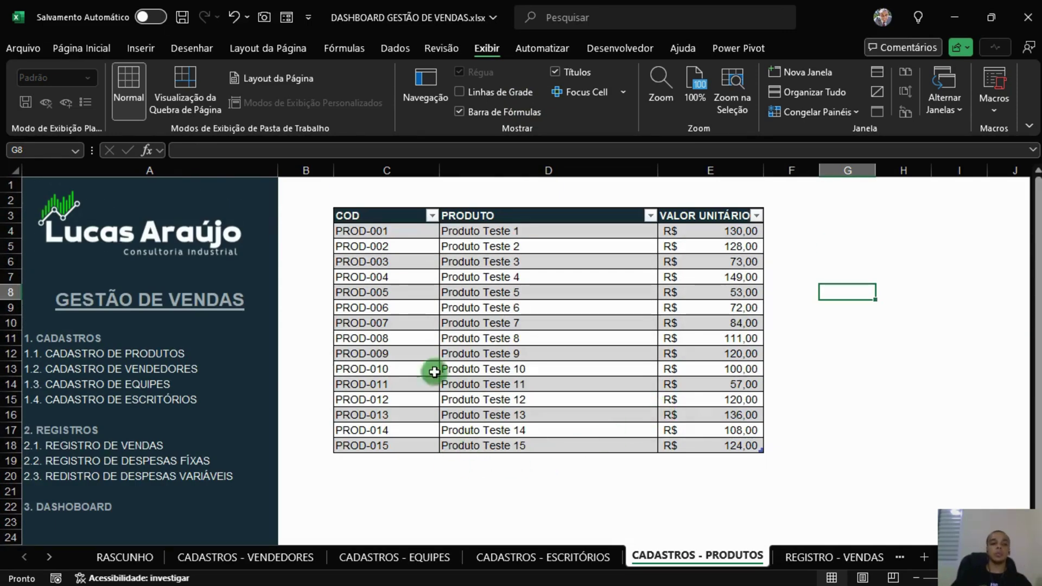
drag(351, 202, 679, 188)
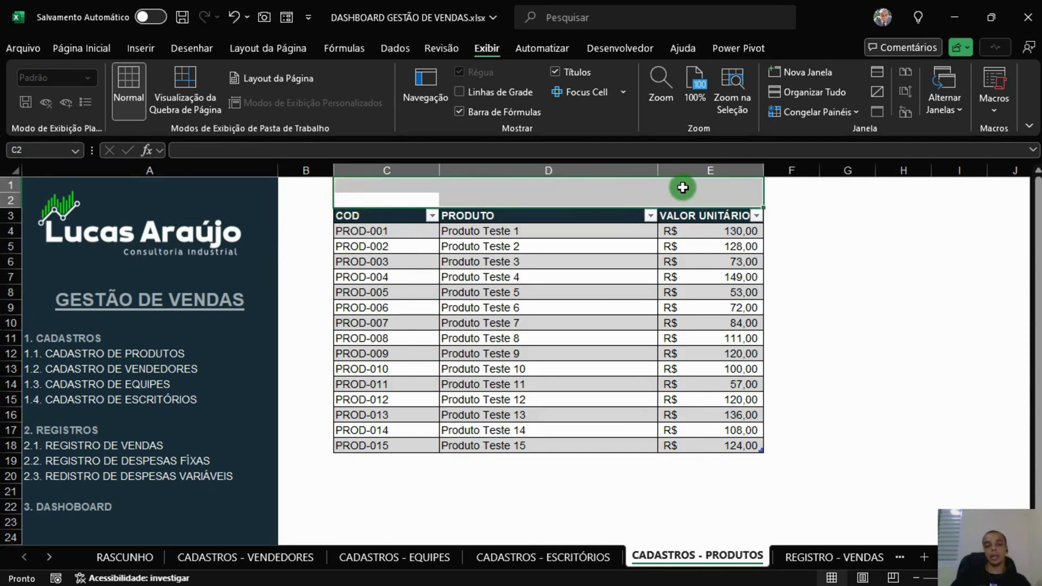
click(904, 322)
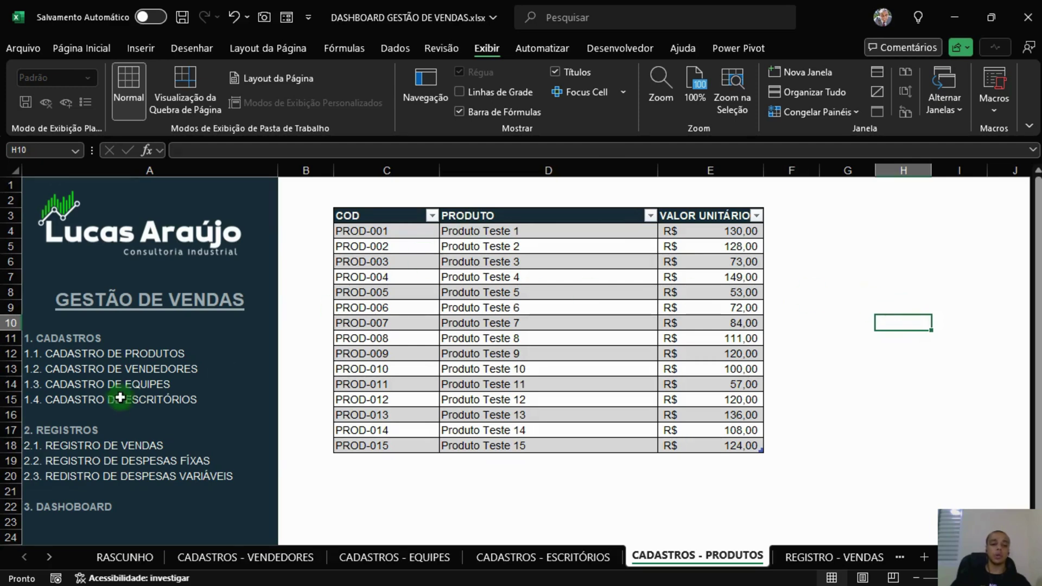
click(839, 356)
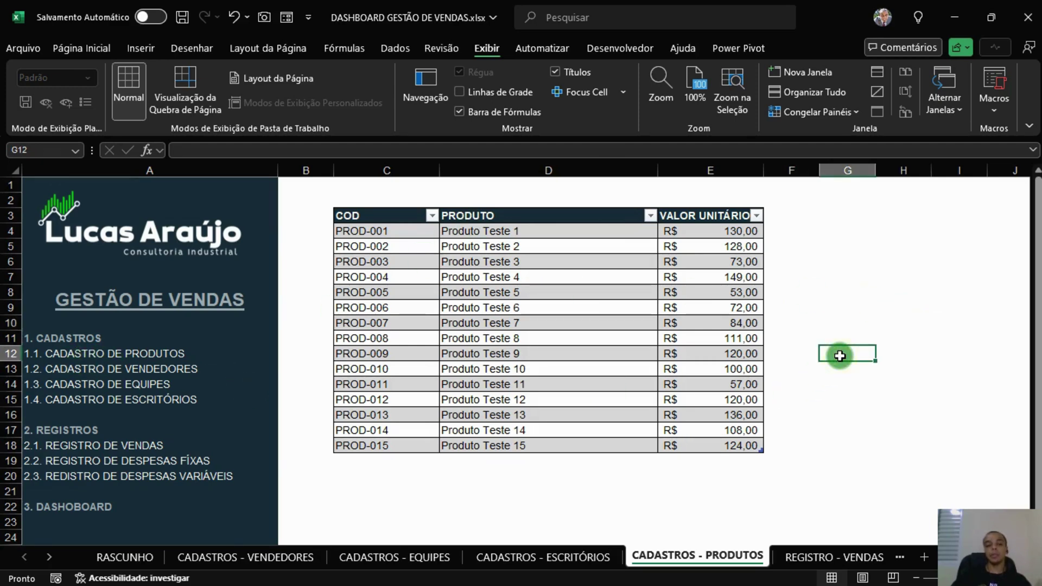
click(879, 353)
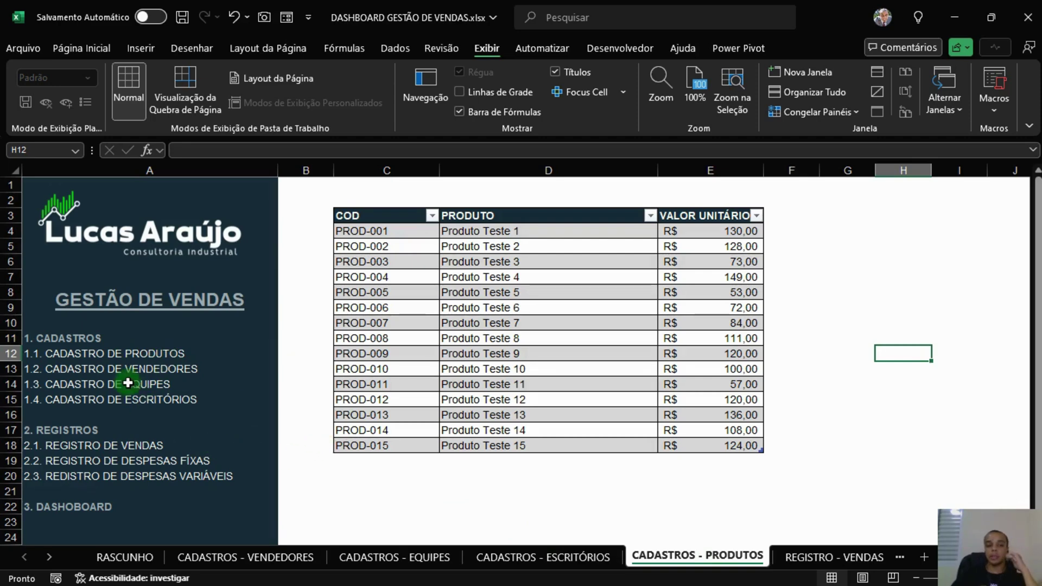
Step: Make the side menu entry 1.1. CADASTRO DE PRODUTOS bold and fill its cell with a lighter tint of the dark blue theme colour
click(140, 351)
click(67, 46)
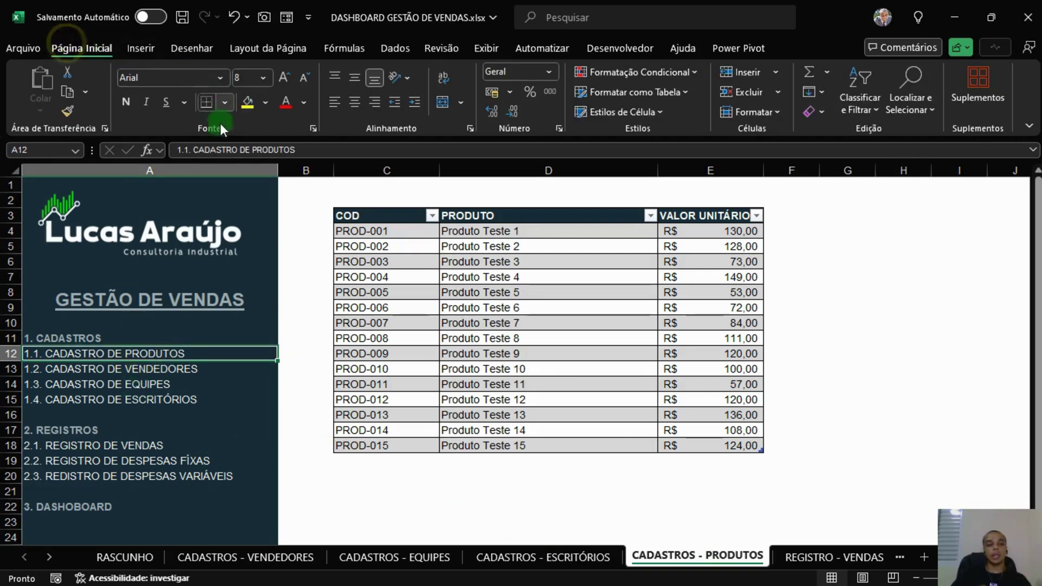
click(125, 101)
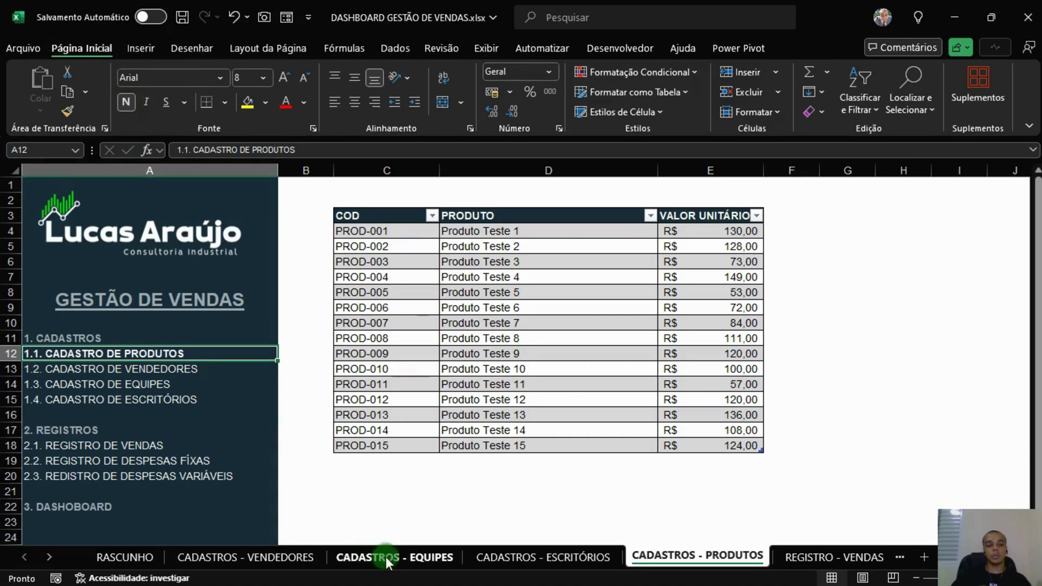
click(409, 520)
click(147, 353)
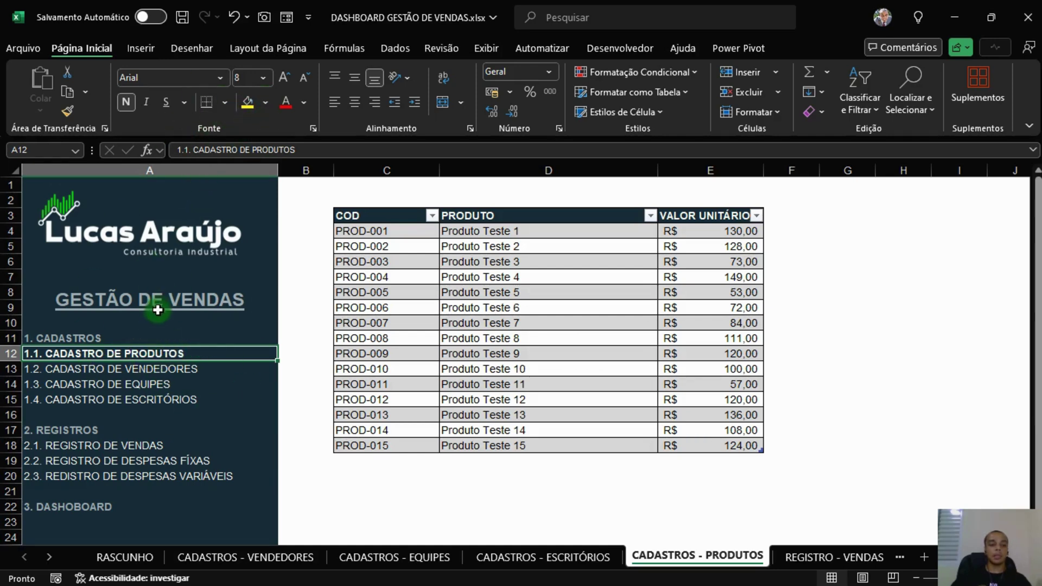
click(263, 103)
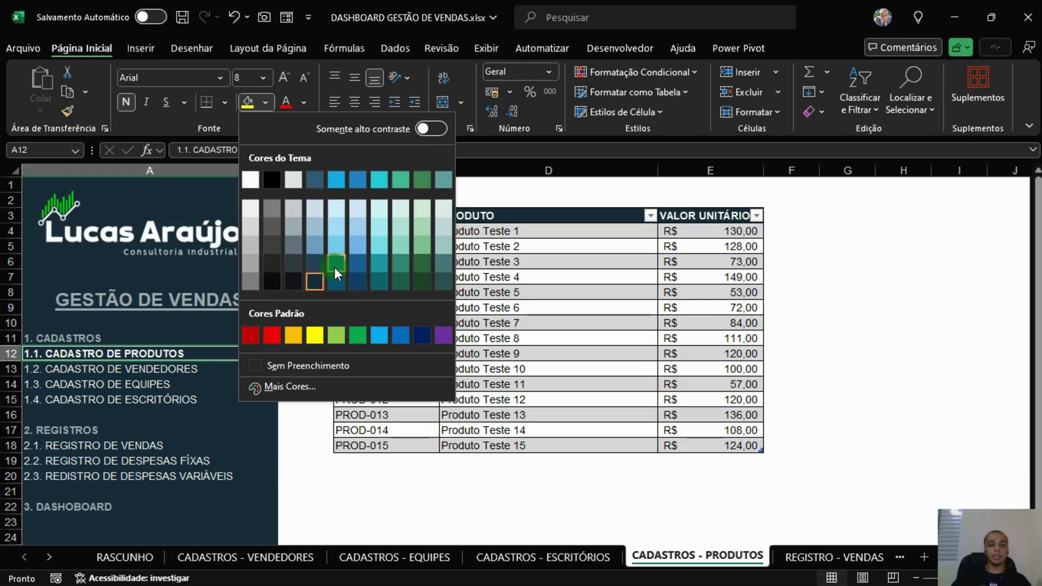
click(315, 239)
click(365, 502)
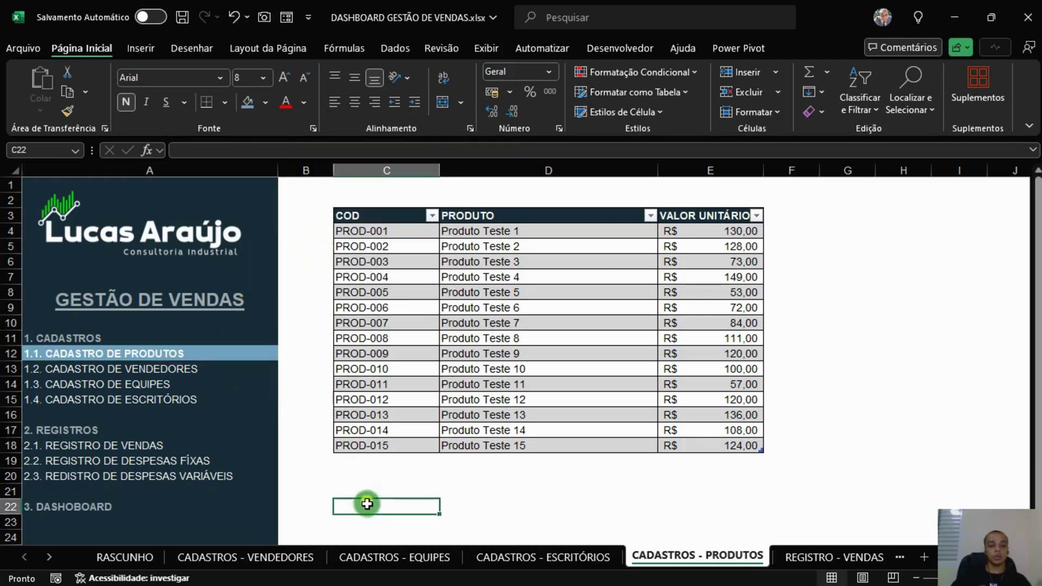
Step: Set the font colour of the 1.1. CADASTRO DE PRODUTOS entry to the darkest shade of the blue theme colour
click(213, 358)
click(302, 103)
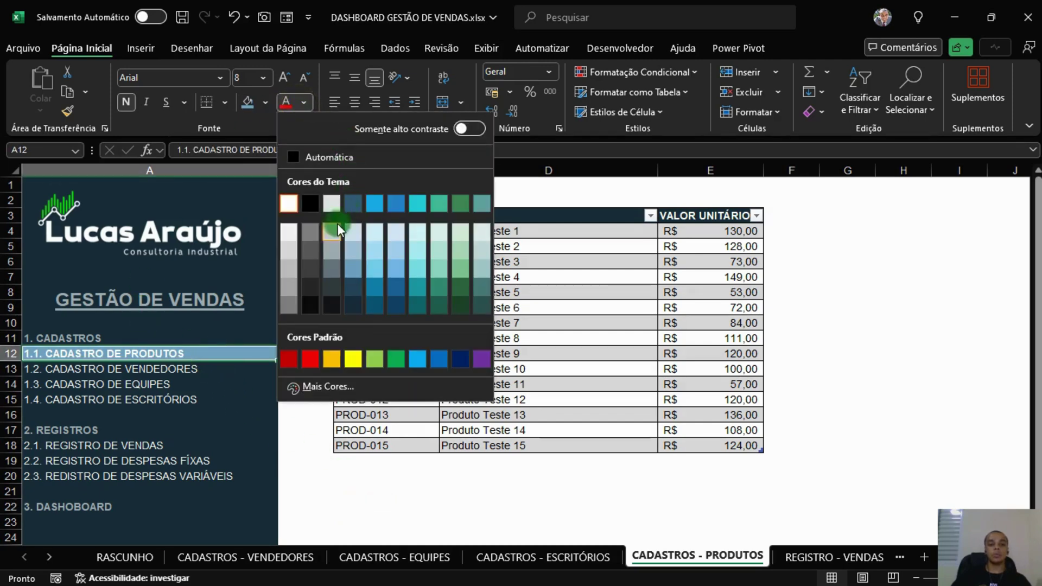
click(350, 312)
click(391, 476)
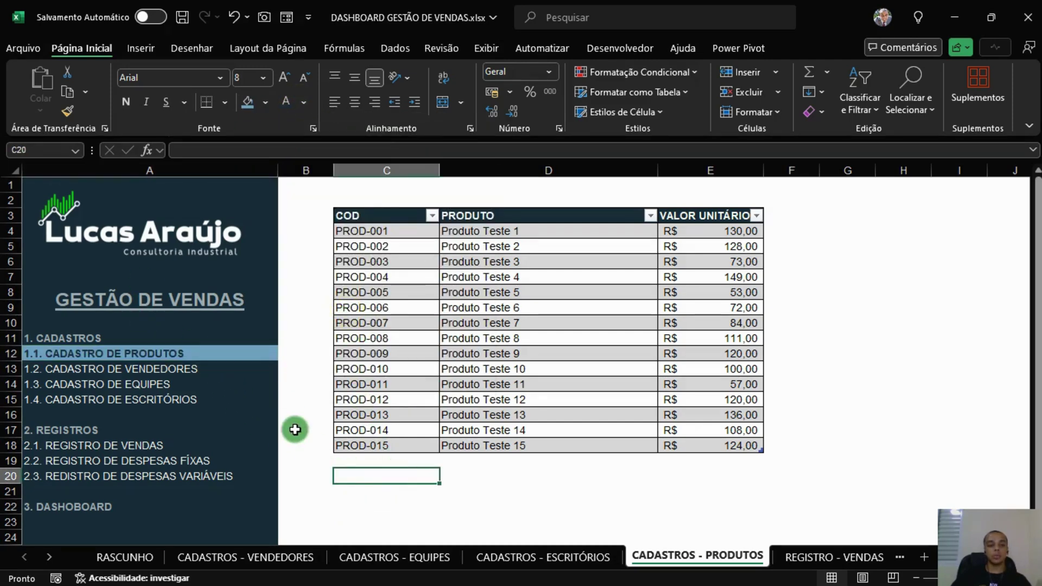
click(190, 354)
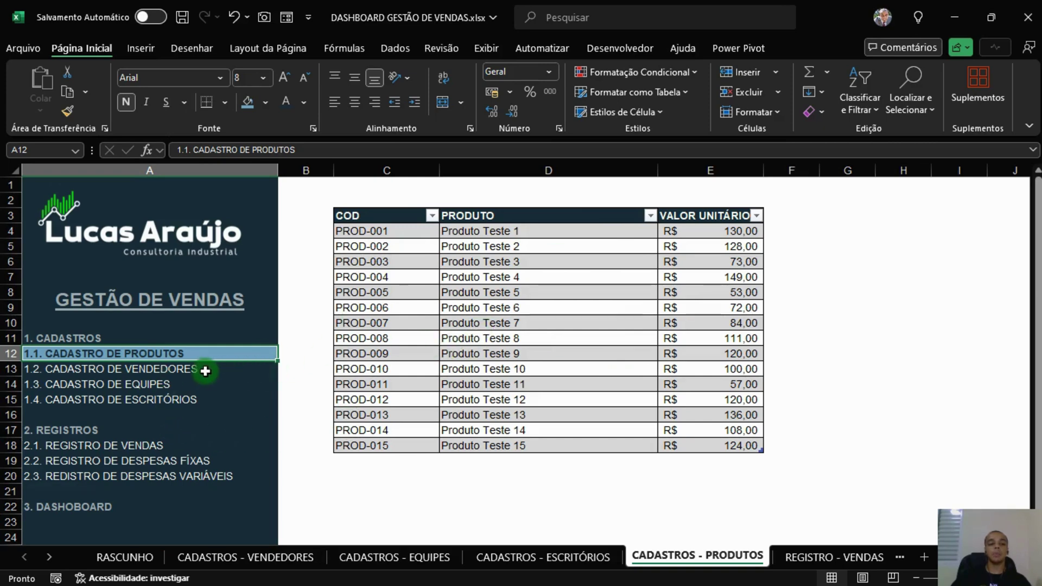
click(169, 369)
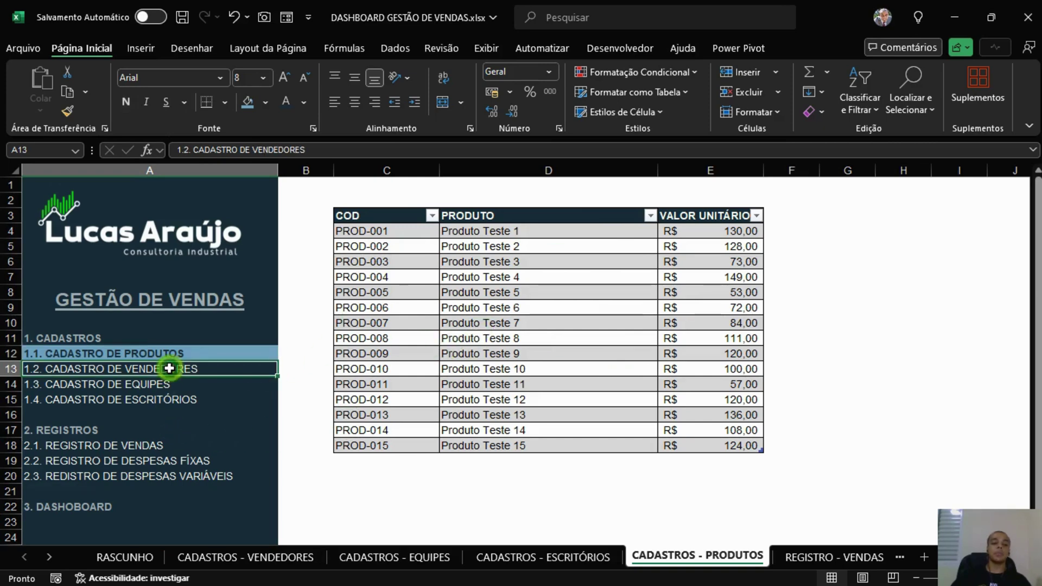
click(205, 352)
click(187, 369)
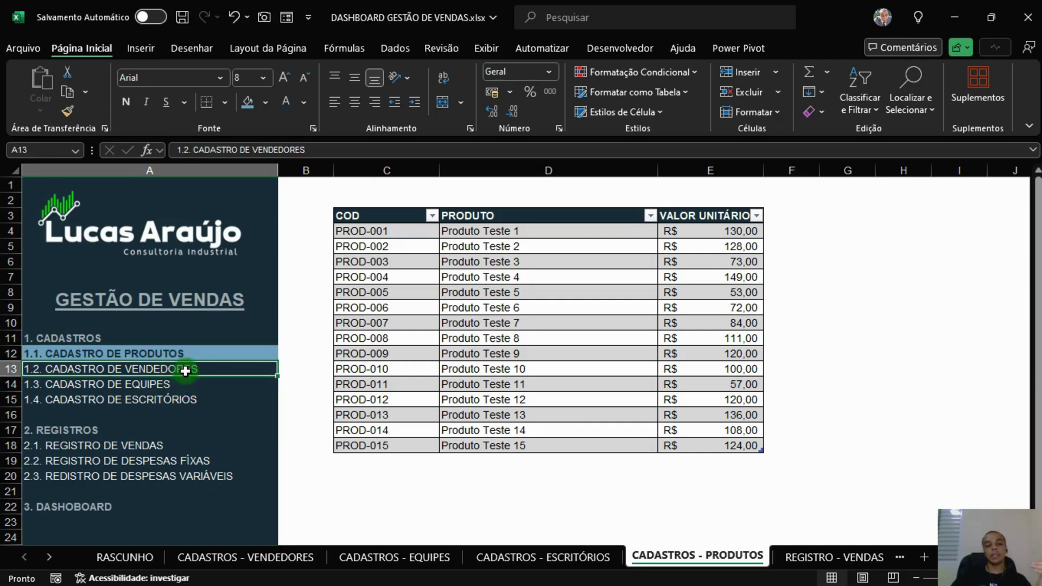
click(434, 505)
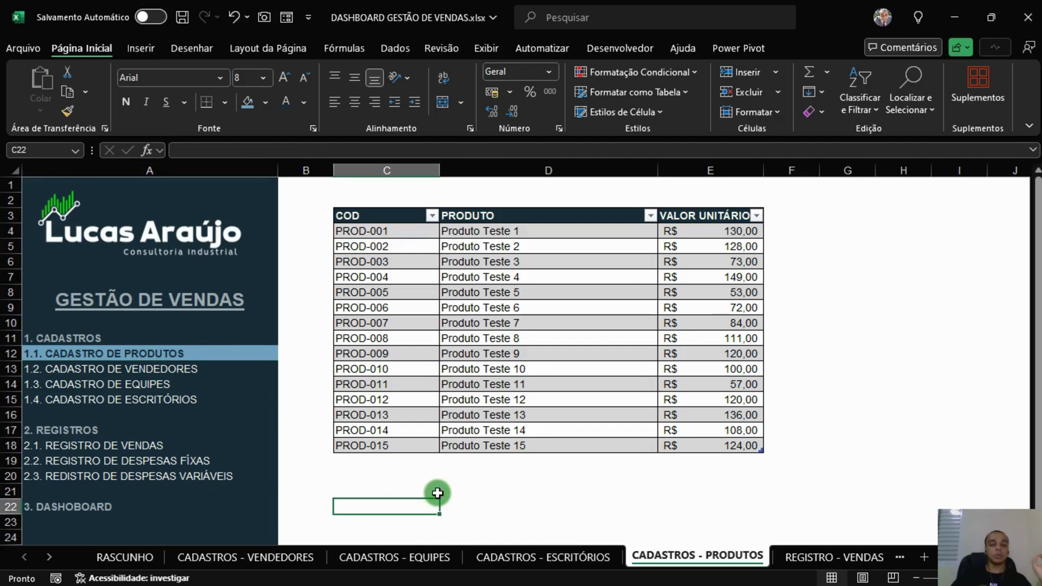
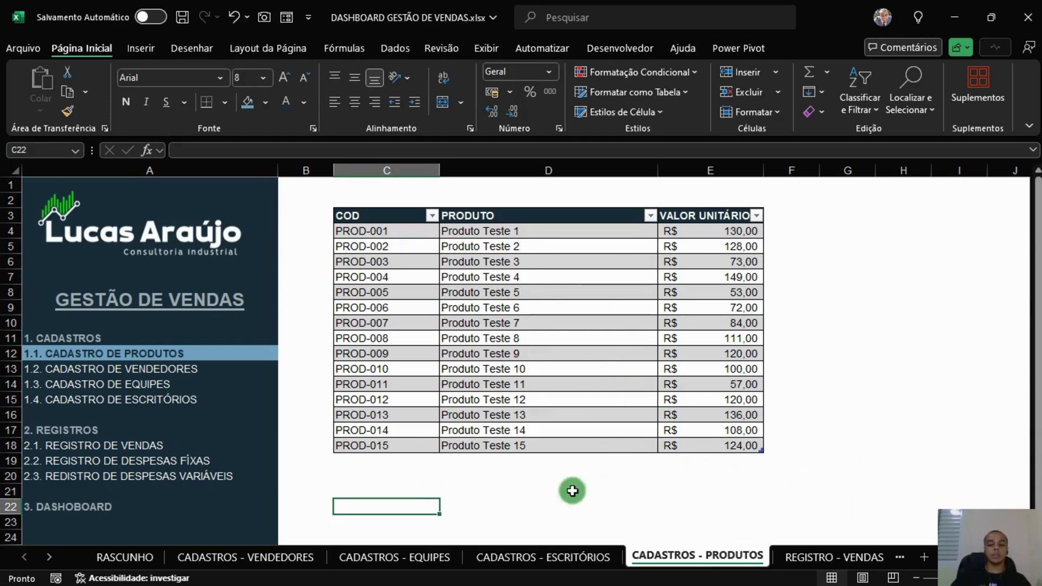
Step: Check the product table's entry in the workbook's Name Manager
click(347, 48)
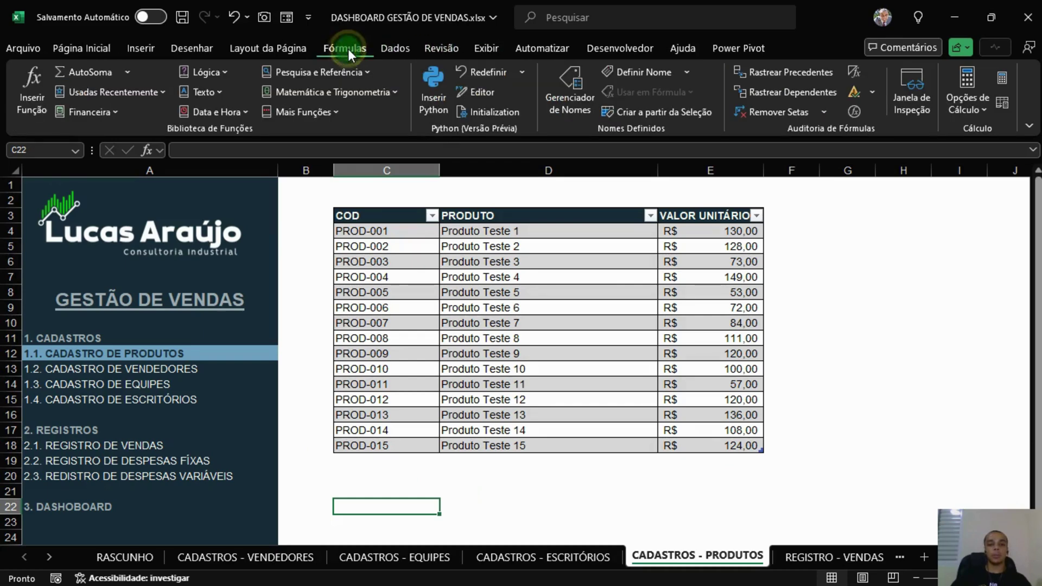
click(578, 79)
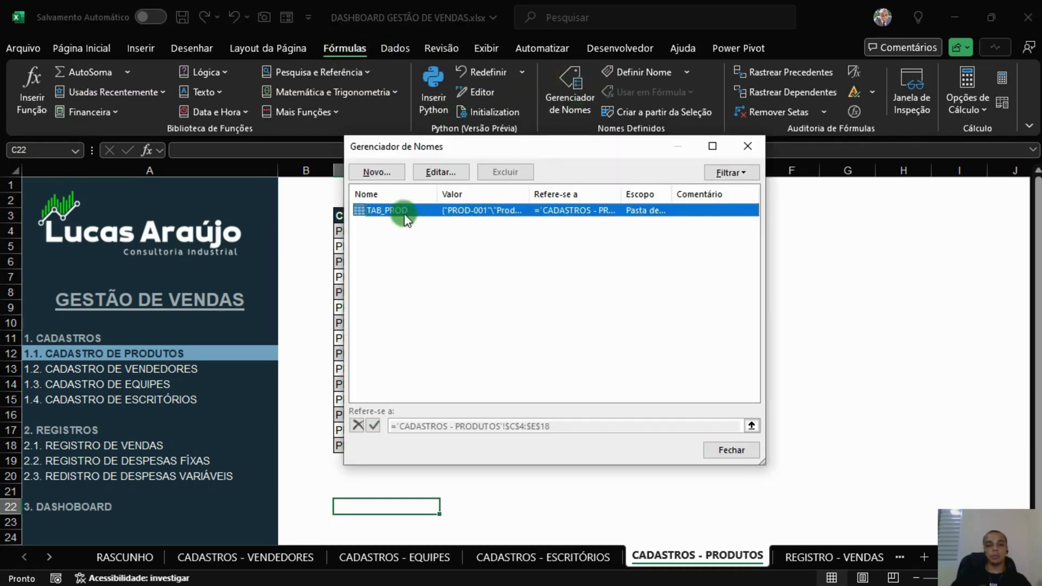
click(747, 149)
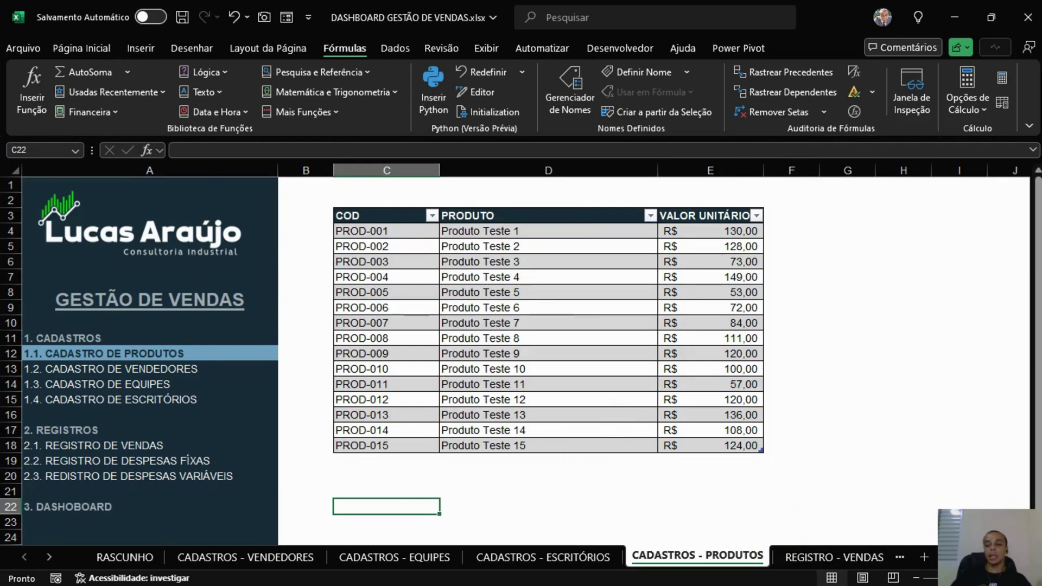
Step: Create a copy of the REGISTRO - VENDAS sheet at the end of the workbook
click(833, 558)
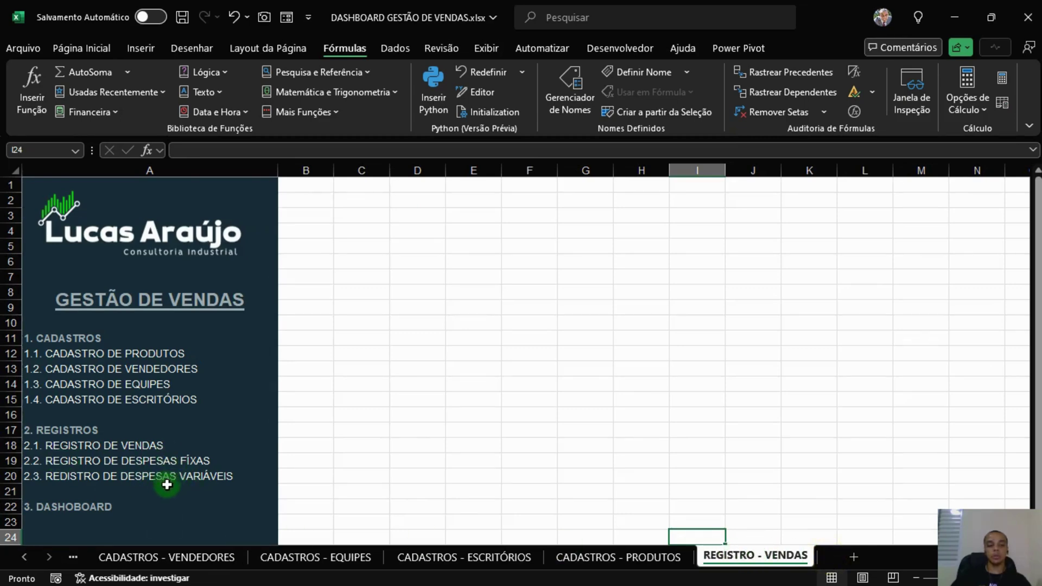
right_click(768, 555)
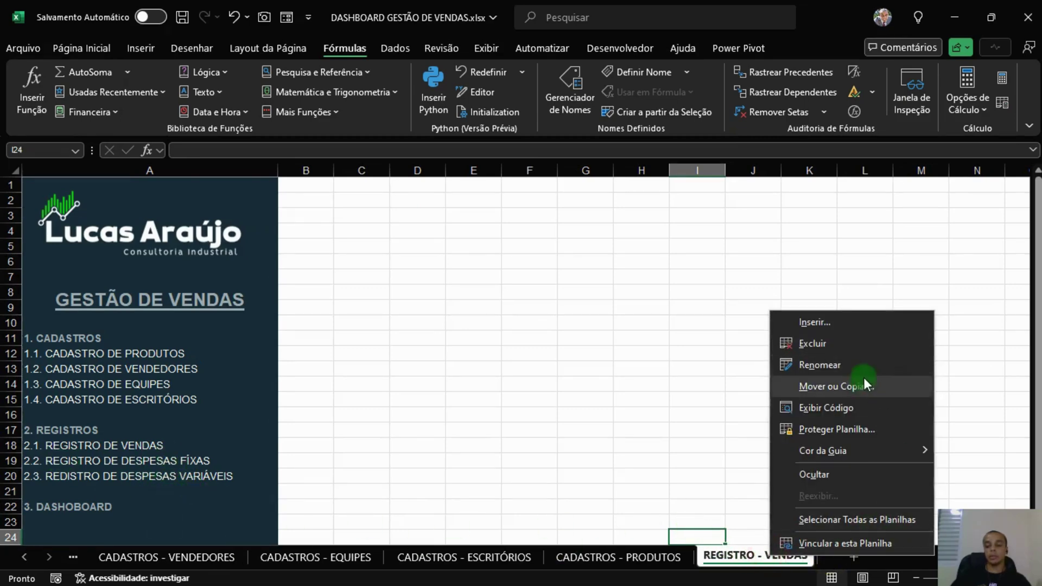
click(834, 396)
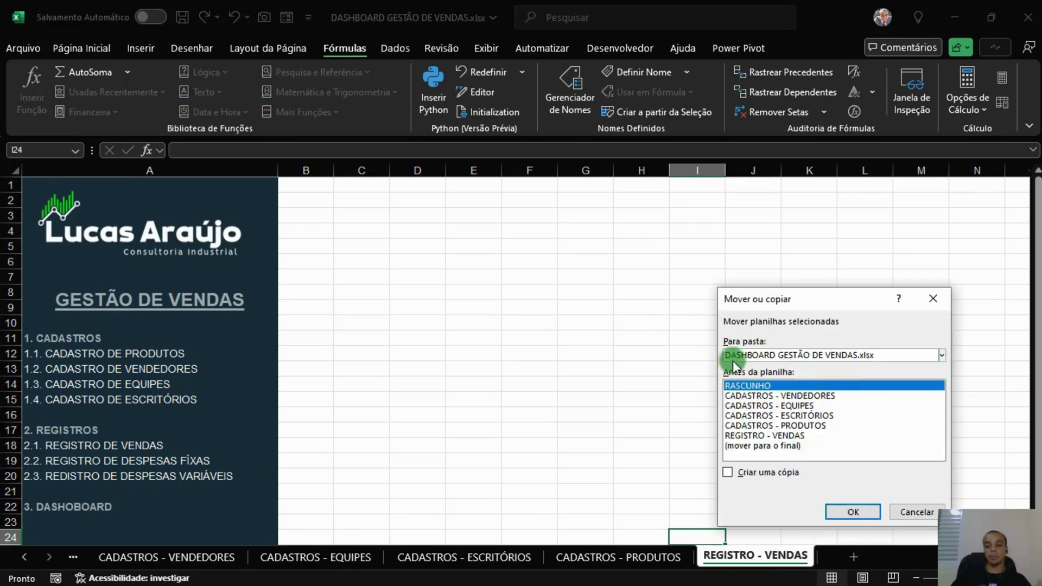
click(757, 445)
click(747, 473)
click(852, 512)
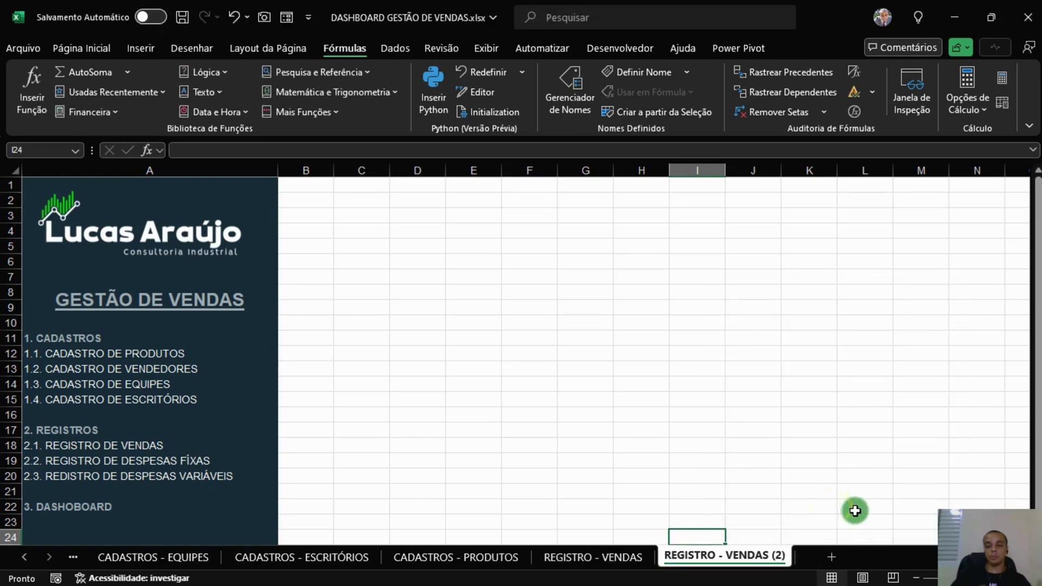
Step: Rename the copied sales record sheet as REGISTRO - DESPESAS FIXAS
double_click(769, 557)
drag(771, 557, 713, 557)
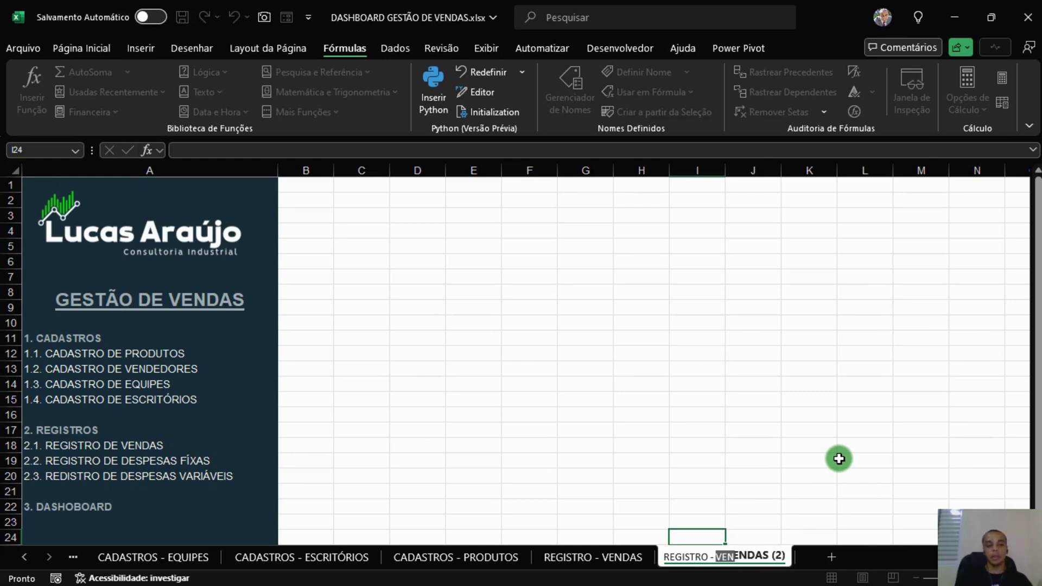
text(des)
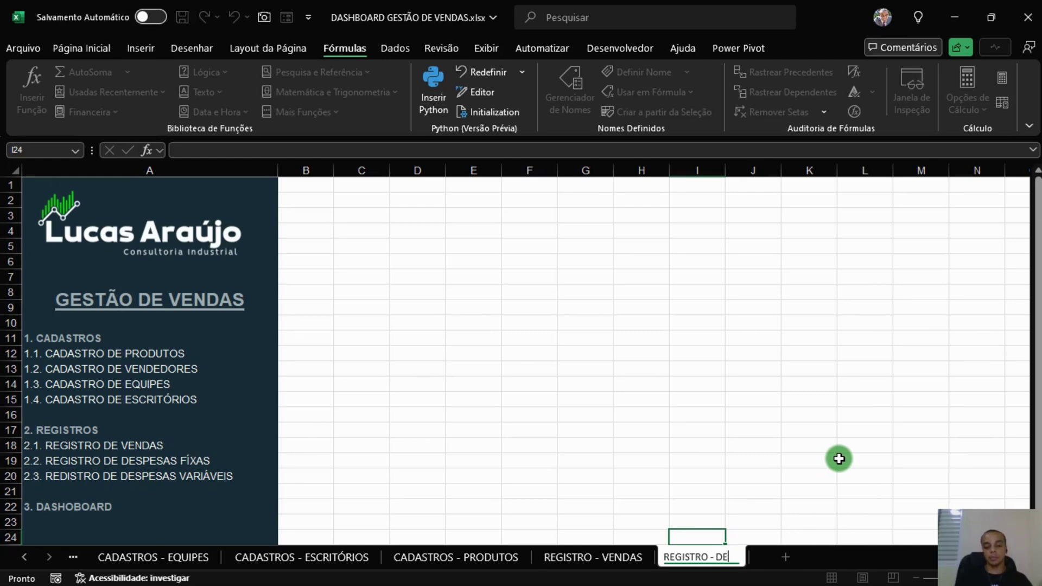
text(PESAS FIXAS)
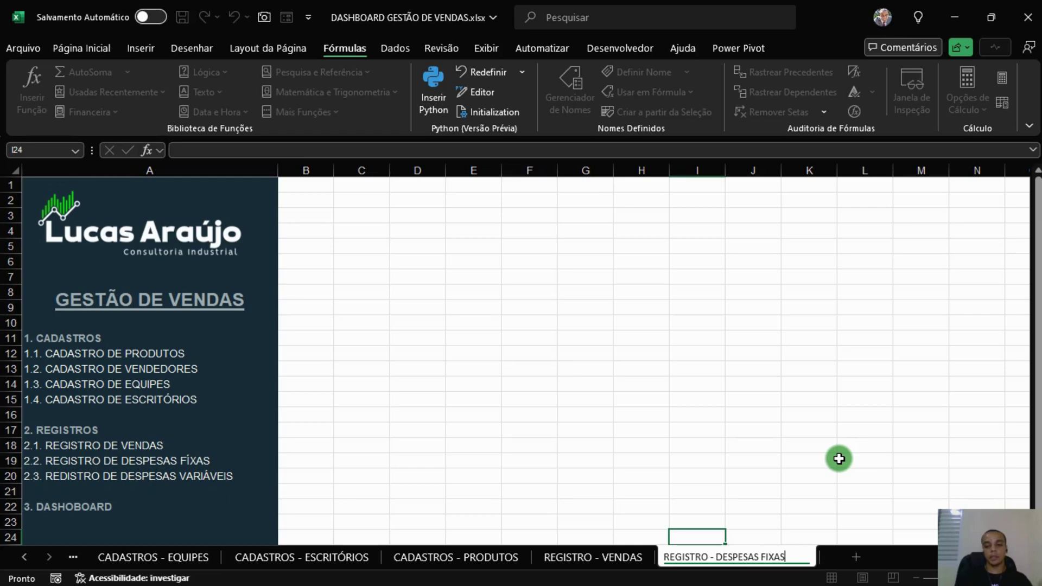
key(Return)
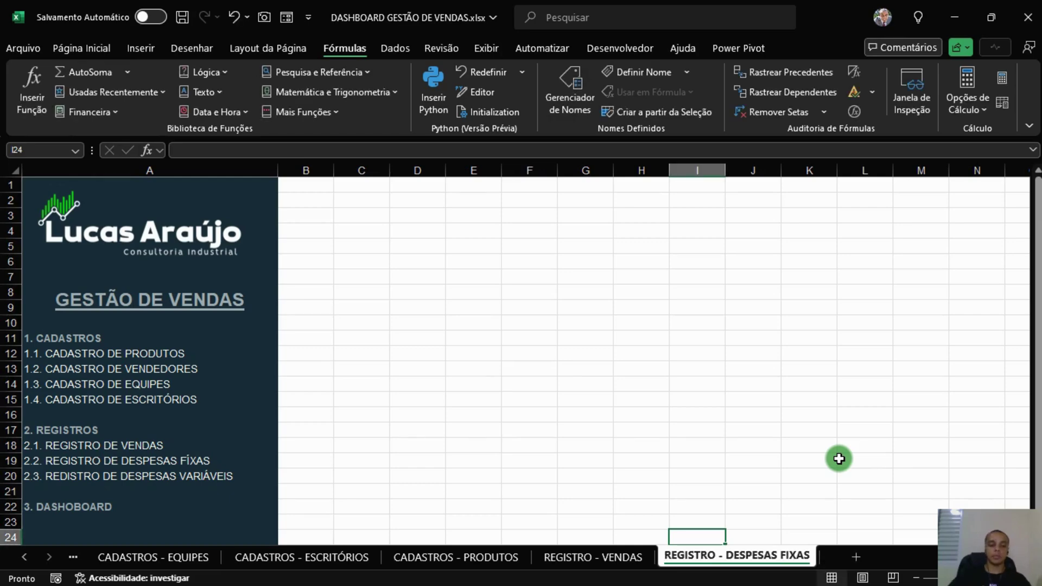
Step: Create a copy of the REGISTRO - DESPESAS FIXAS sheet at the end of the workbook
right_click(799, 553)
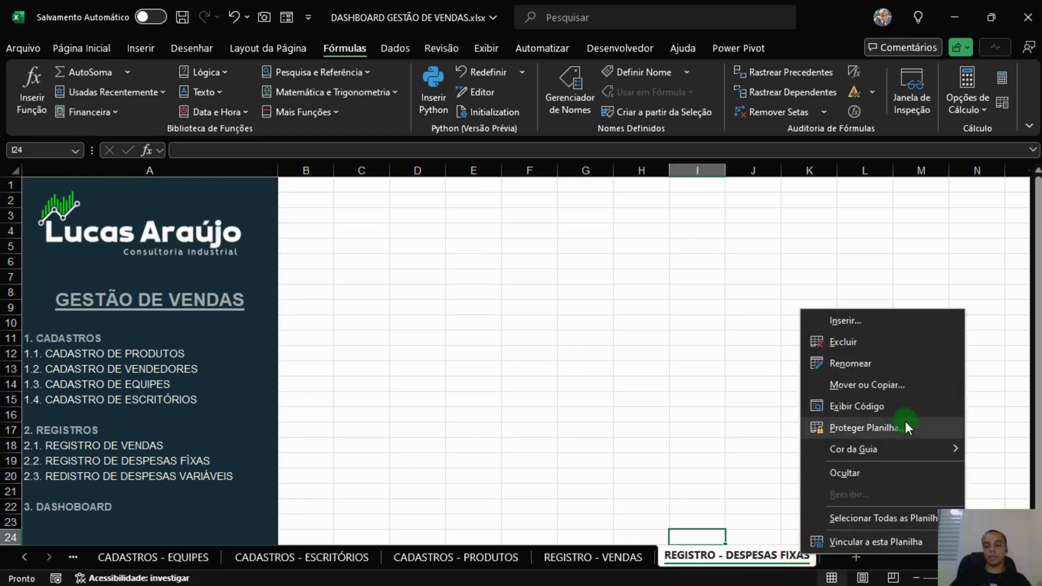
click(889, 384)
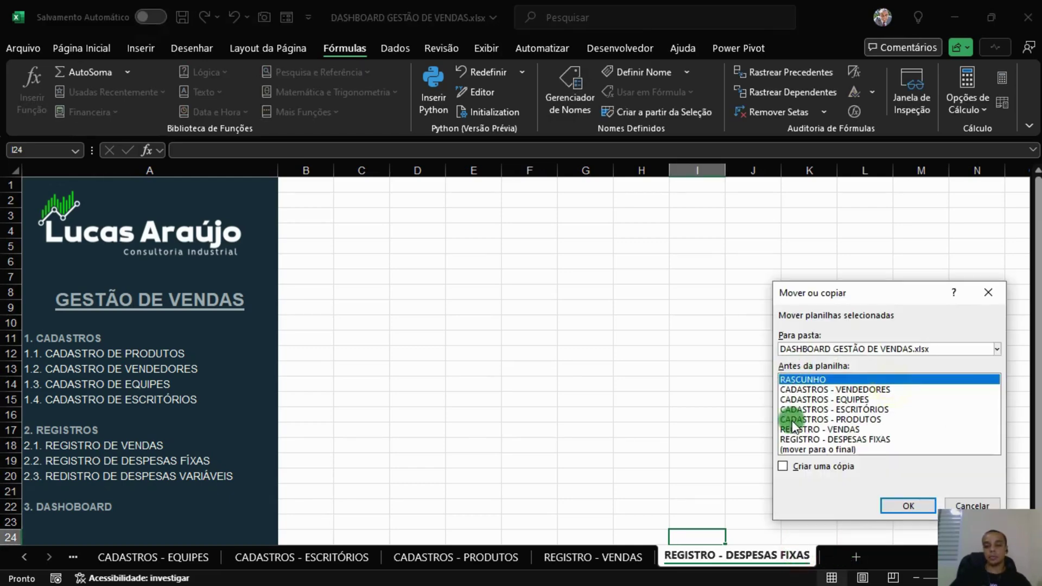
click(838, 450)
click(835, 465)
click(893, 505)
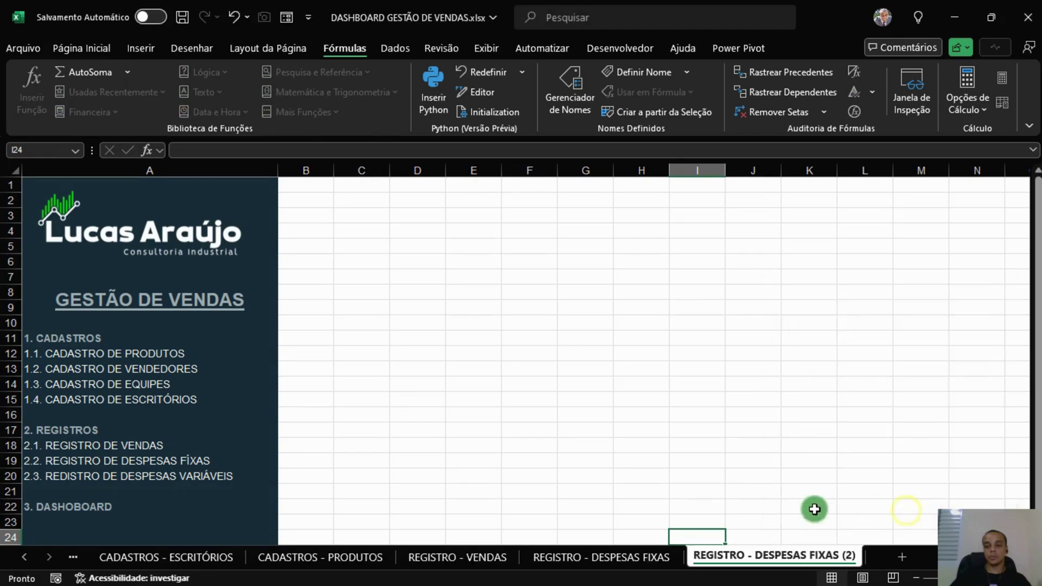
Step: Rename the copied fixed expenses sheet as REGISTRO - DESPESAS VARIAVEIS
double_click(788, 558)
click(788, 557)
drag(789, 558, 832, 558)
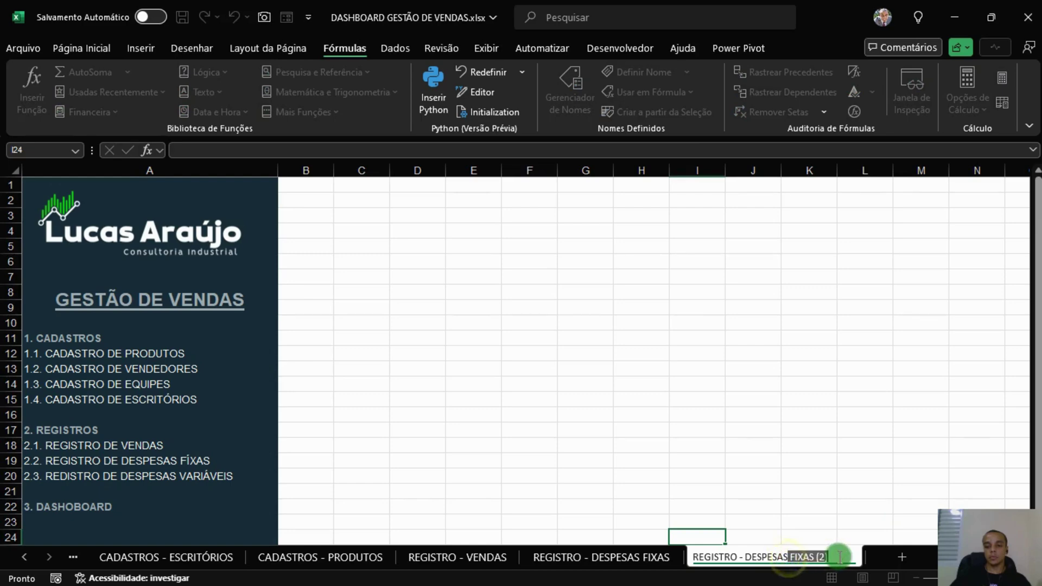
text(CA)
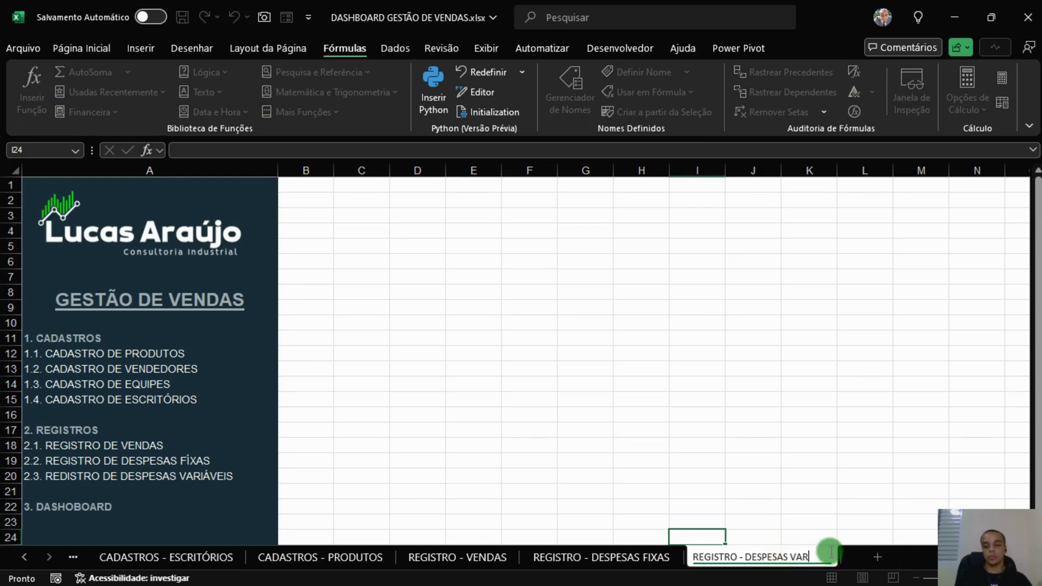
text(RIAVEIS)
key(Return)
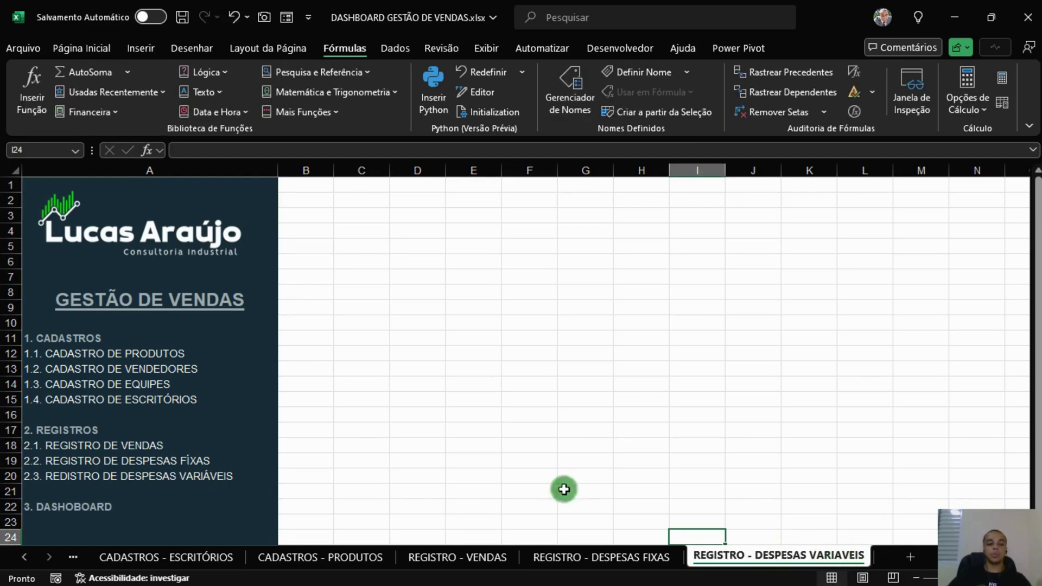
click(911, 557)
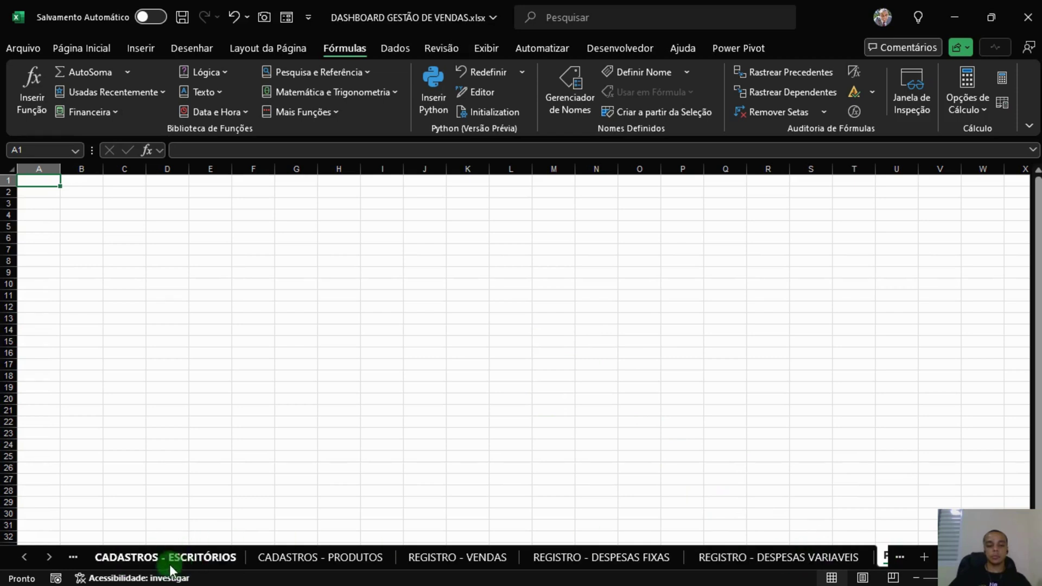
click(882, 556)
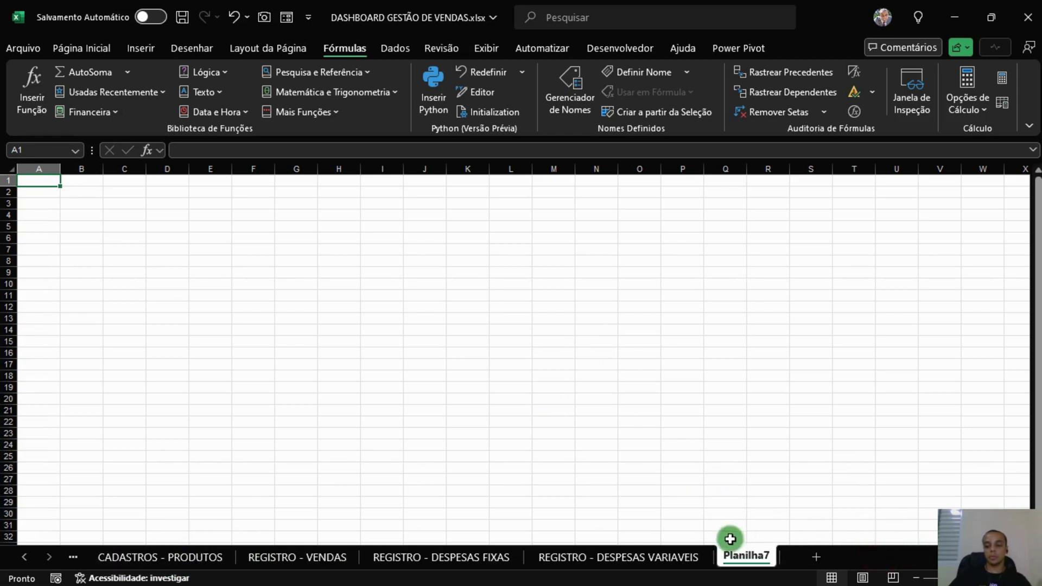
right_click(740, 557)
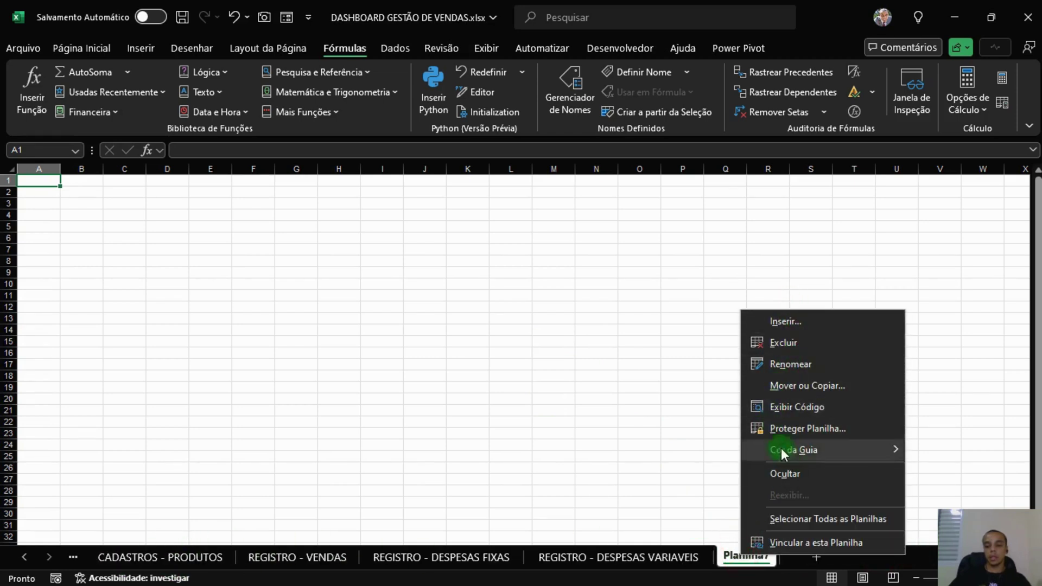
mouse_move(814, 455)
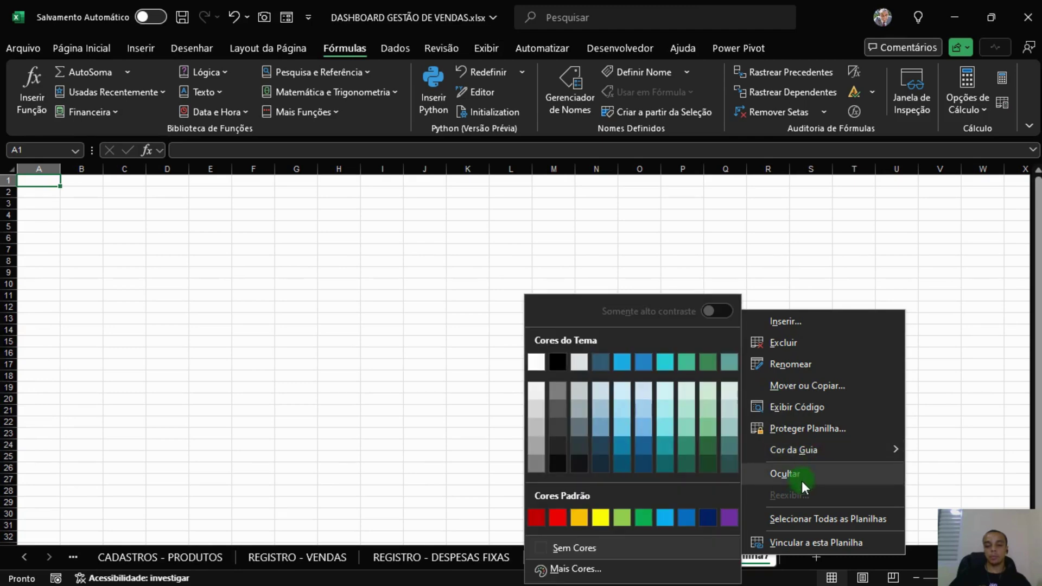
click(803, 345)
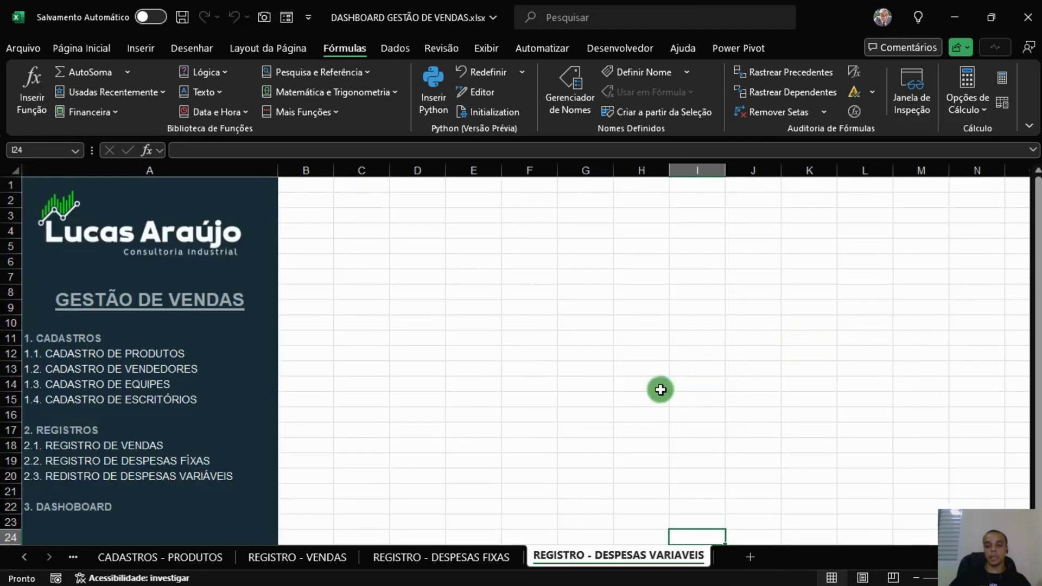
Step: Create a copy of the REGISTRO - DESPESAS VARIAVEIS sheet at the end of the workbook
right_click(657, 557)
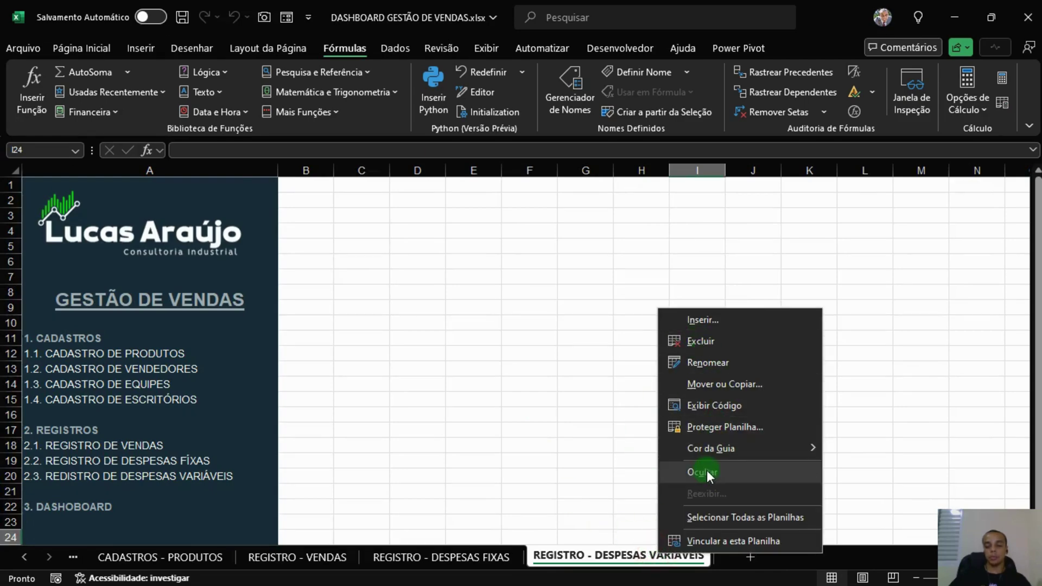
mouse_move(744, 453)
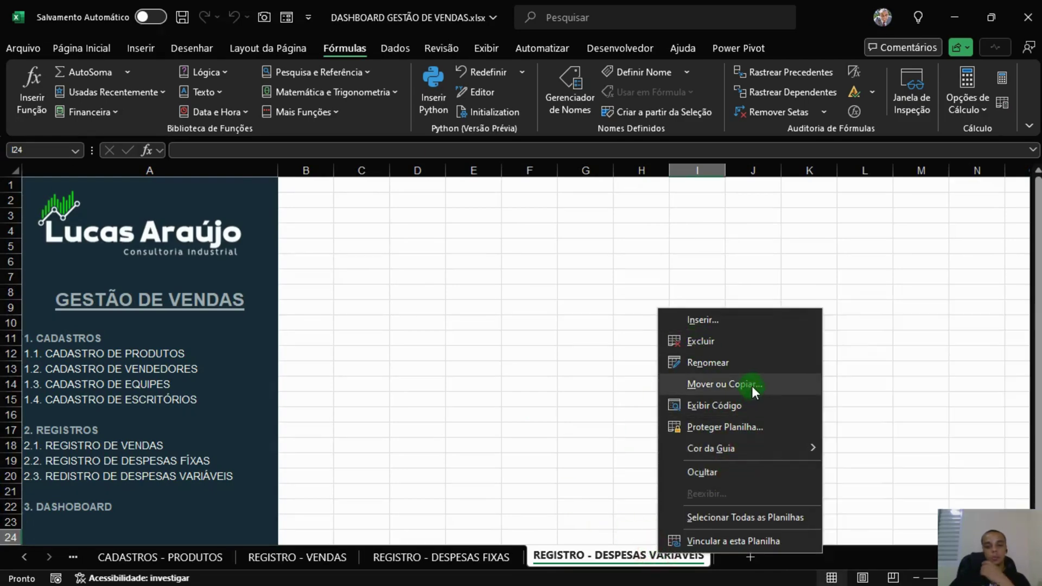
click(751, 386)
scroll(692, 444, down, 1)
click(692, 448)
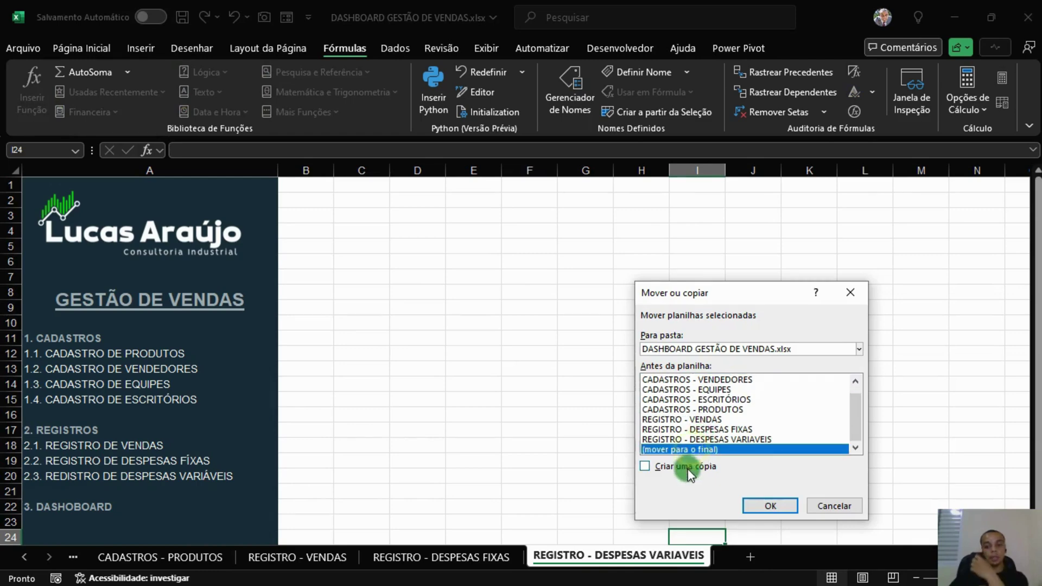
click(667, 466)
click(770, 506)
Step: Rename the copied variable expenses sheet as DASHBOARD
double_click(727, 559)
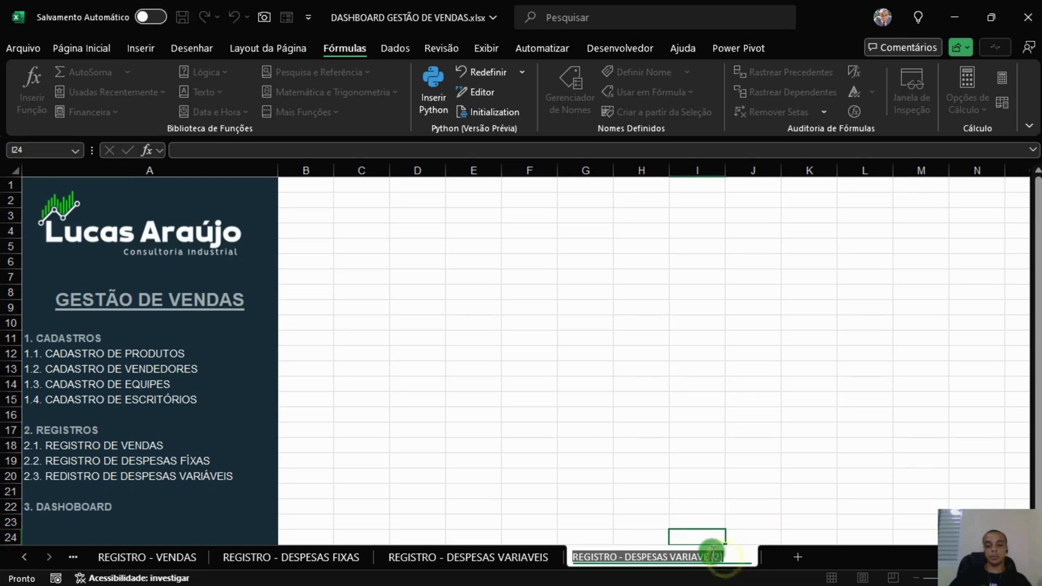
text(DASHBOARD)
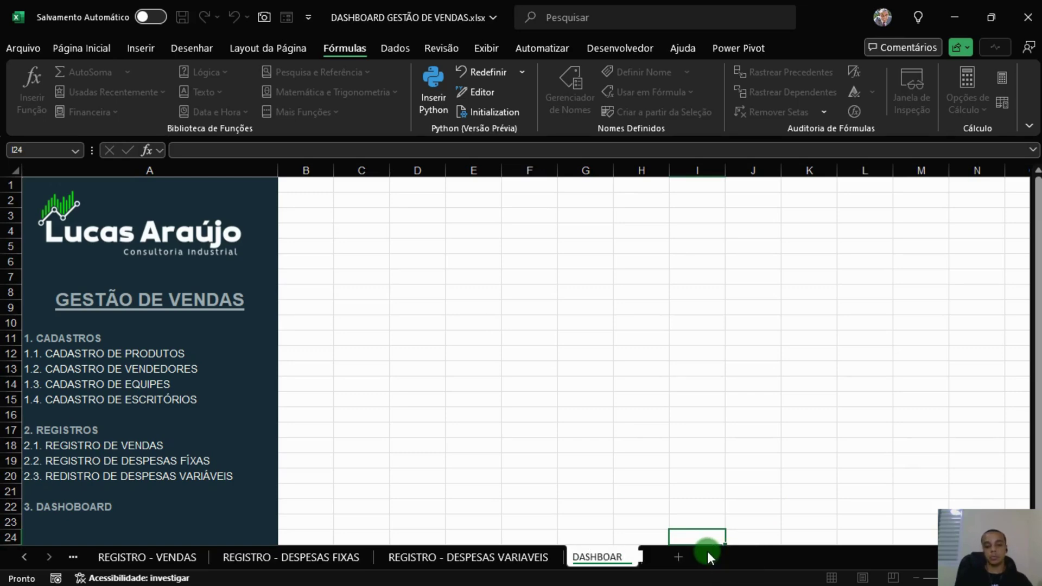
key(Return)
click(586, 400)
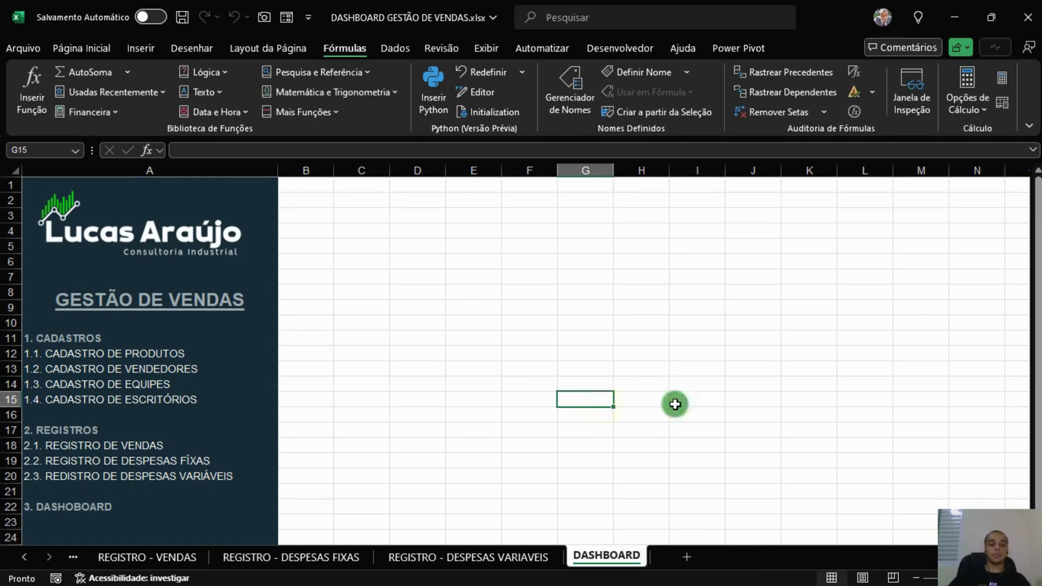
Step: Move the CADASTROS - PRODUTOS sheet between RASCUNHO and CADASTROS - VENDEDORES
click(19, 561)
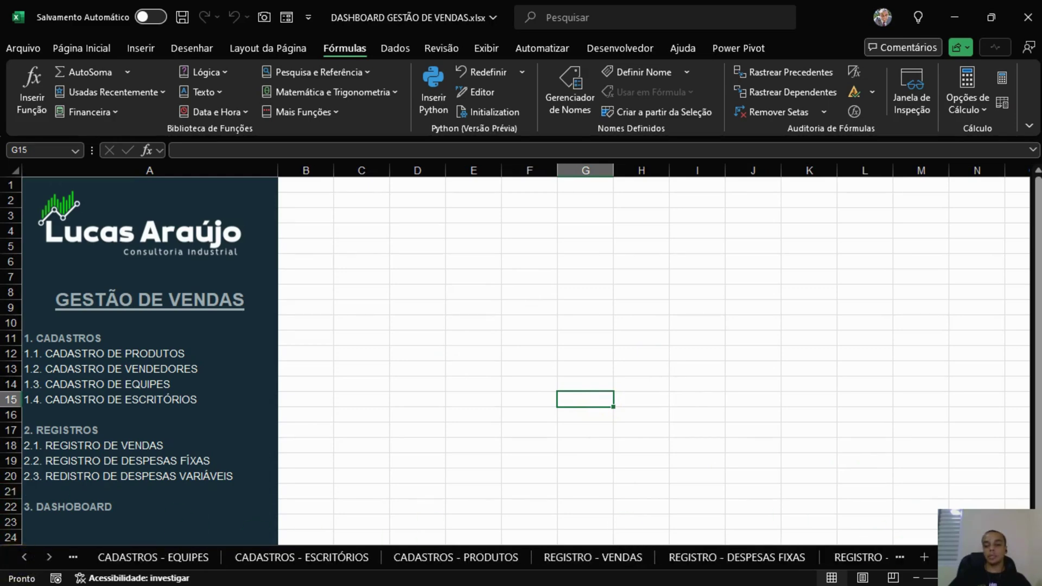
click(22, 559)
click(22, 559)
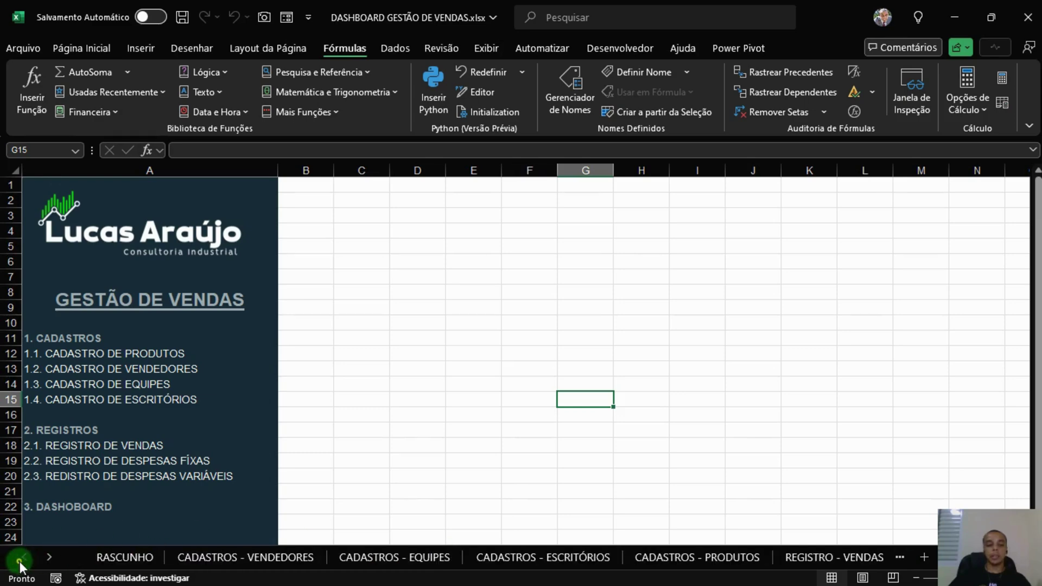
click(685, 558)
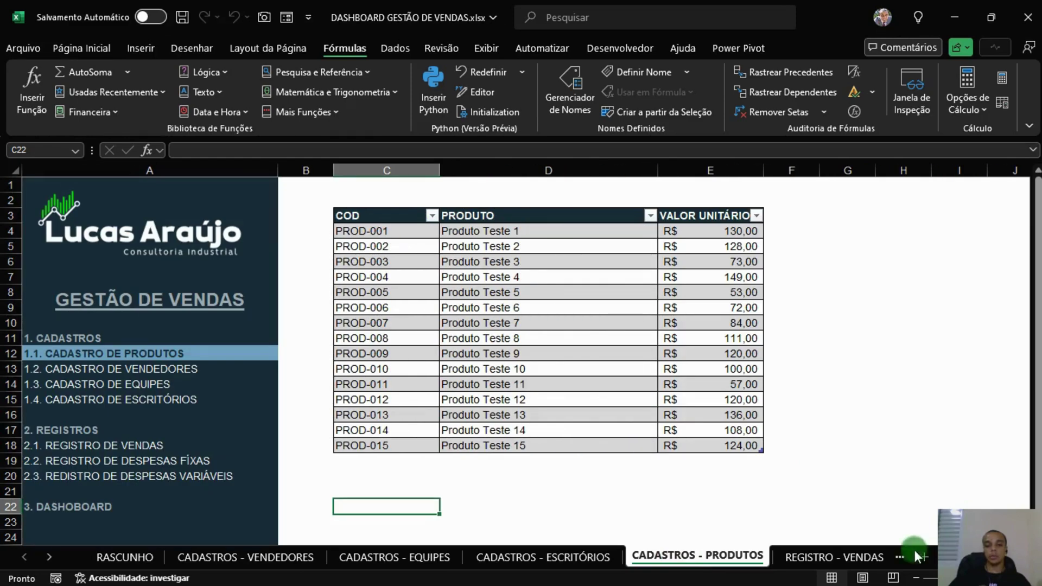
drag(702, 557, 217, 551)
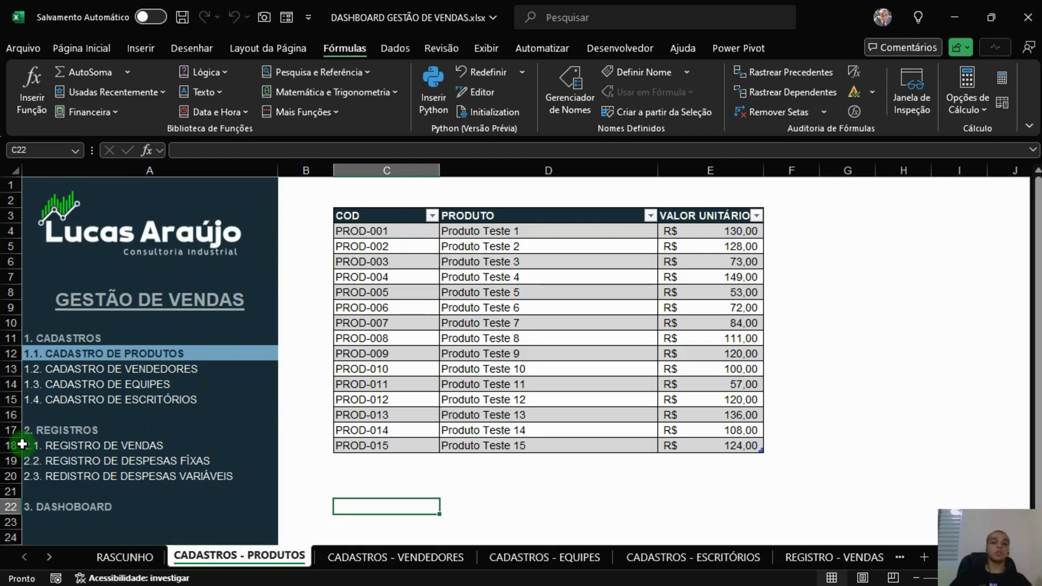
Step: Start a hyperlink on the 1. CADASTROS menu entry in A11 that targets the CADASTROS - PRODUTOS sheet of this document
click(68, 337)
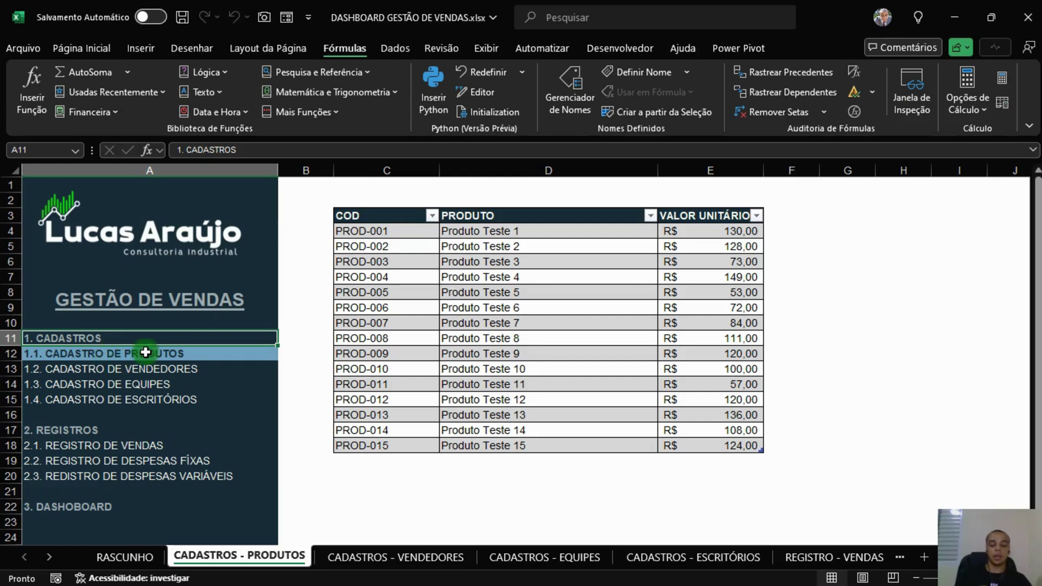
key(ctrl+k)
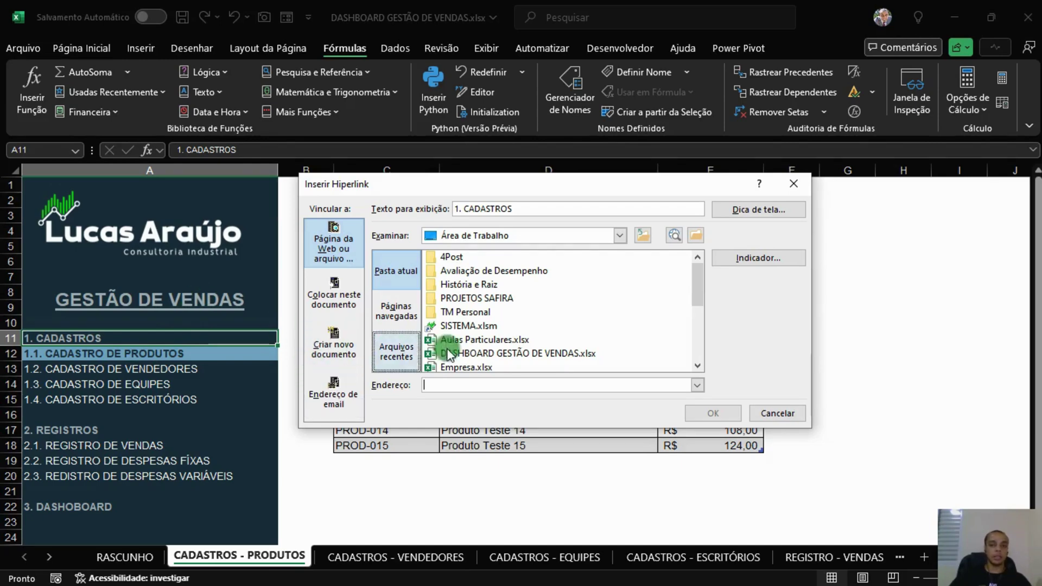
click(343, 301)
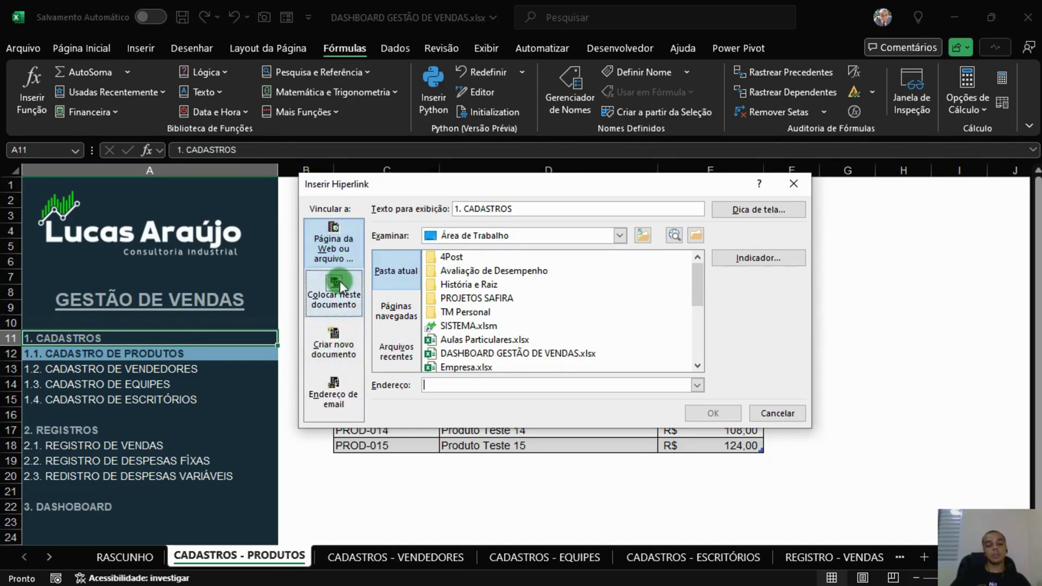
click(358, 343)
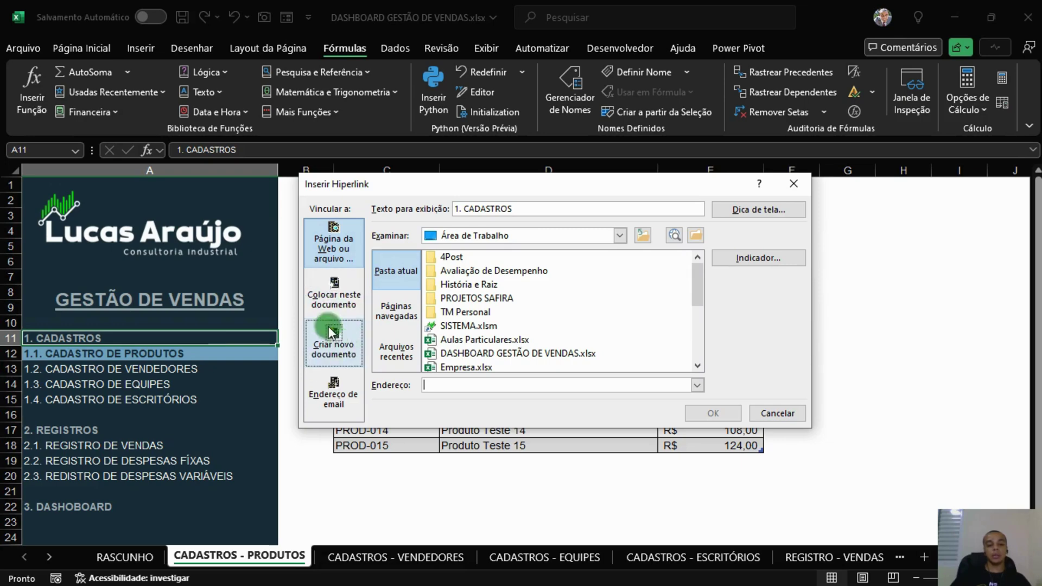
click(335, 294)
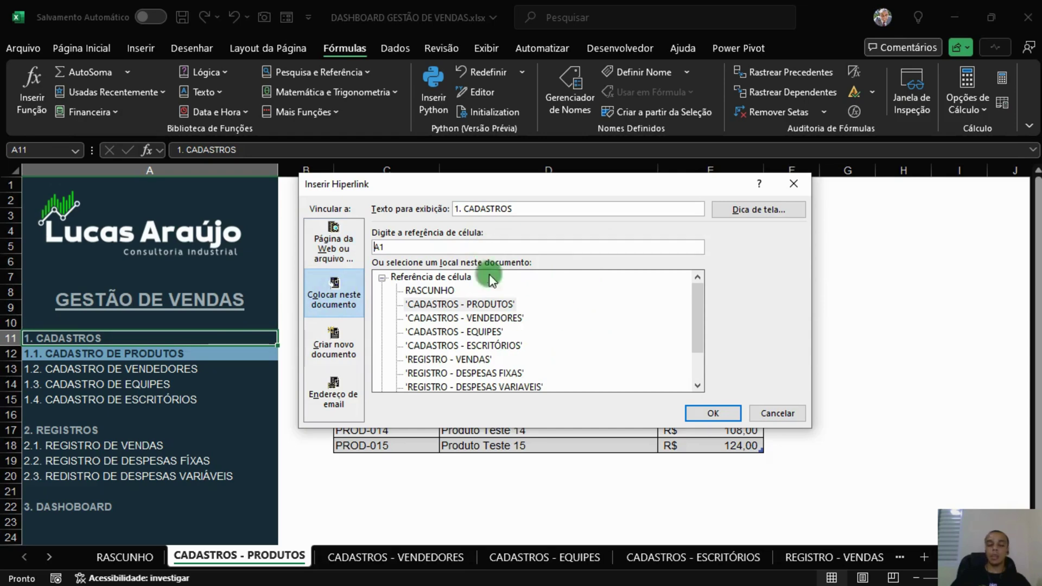
mouse_move(696, 298)
mouse_down()
mouse_move(701, 341)
mouse_move(701, 301)
mouse_move(702, 331)
mouse_move(703, 310)
mouse_up()
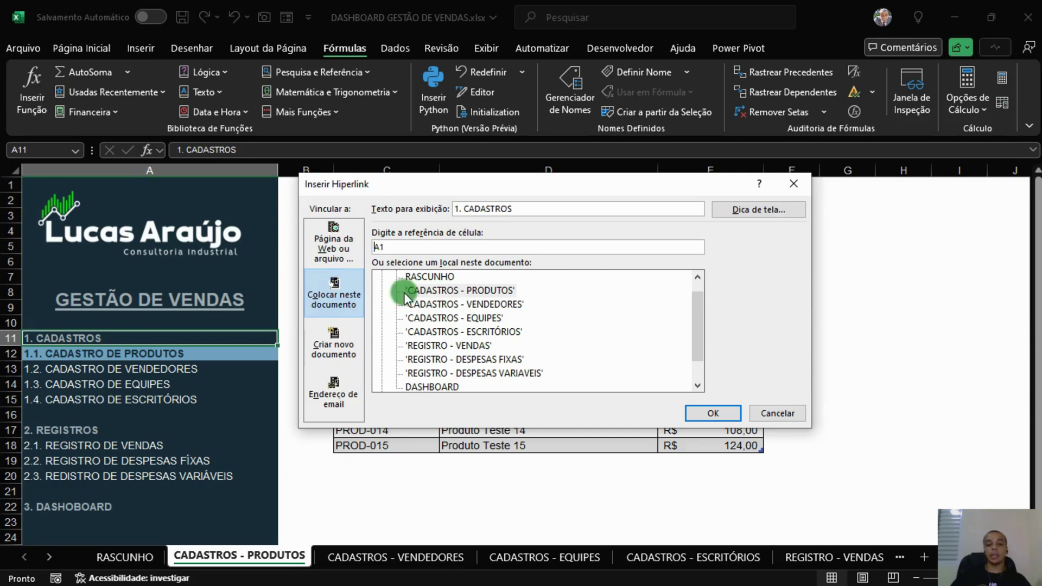
click(440, 291)
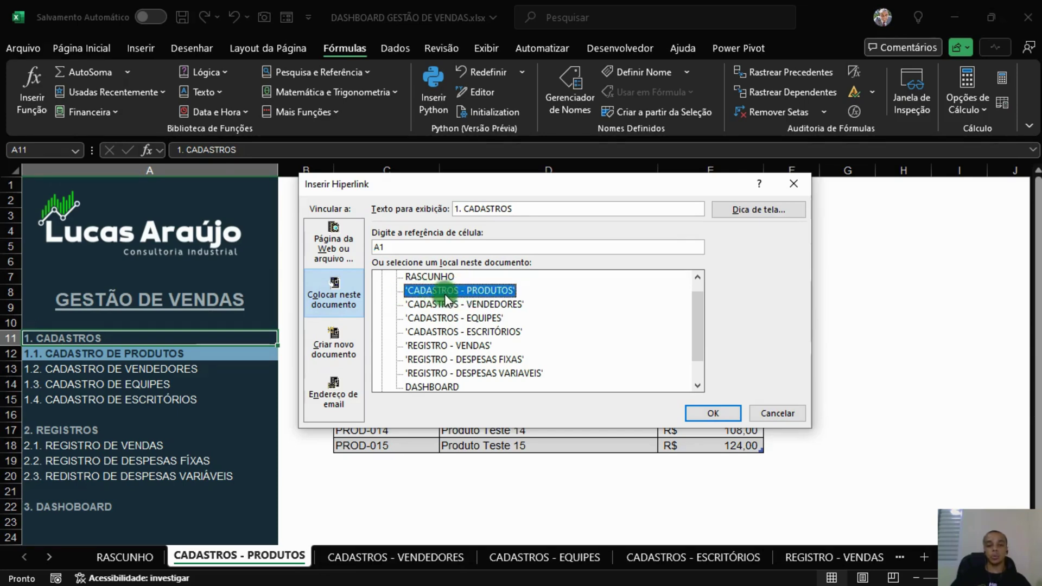
Step: Set the hyperlink's cell reference to C3 and insert the link
drag(504, 185, 529, 323)
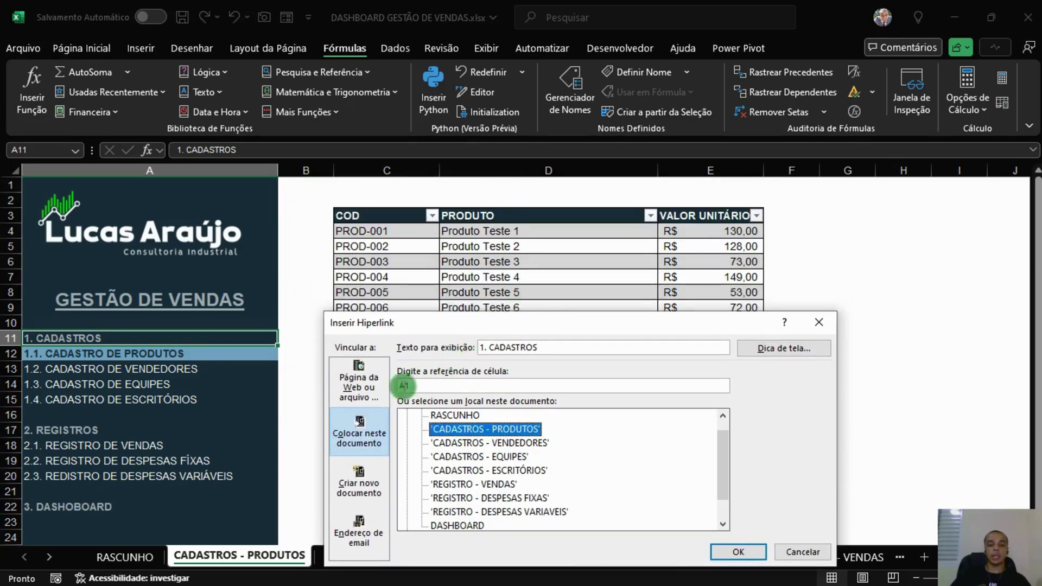
double_click(415, 385)
drag(420, 385, 403, 386)
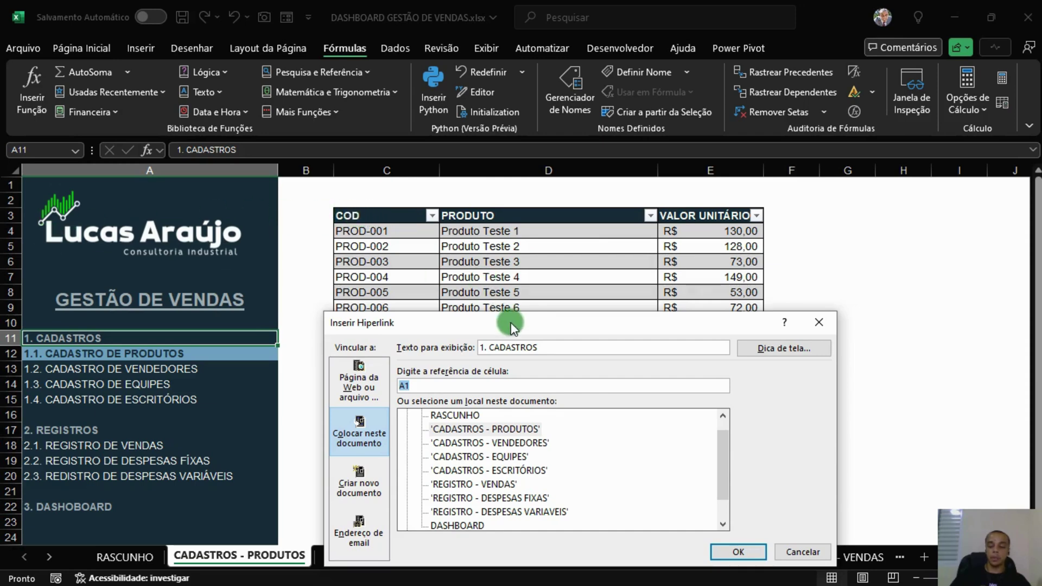
text(C3)
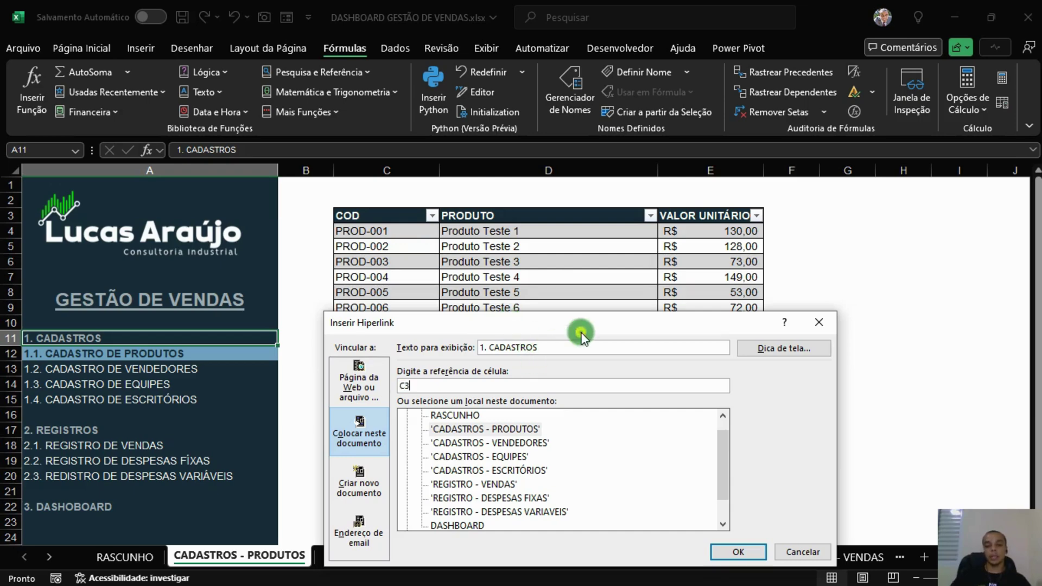
drag(597, 324, 598, 268)
click(737, 491)
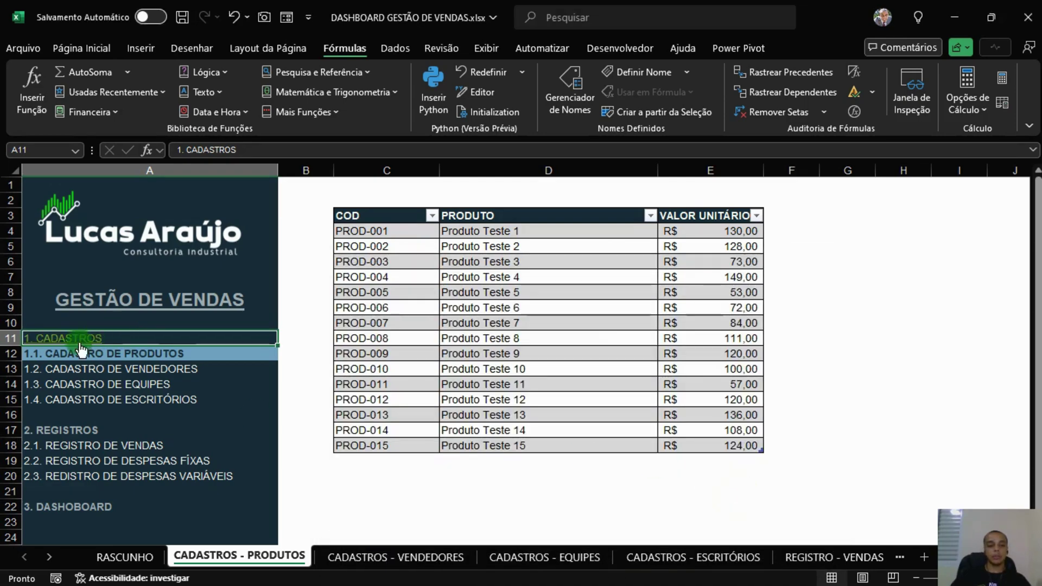
Step: Test the 1. CADASTROS hyperlink by following it to its target cell
click(280, 473)
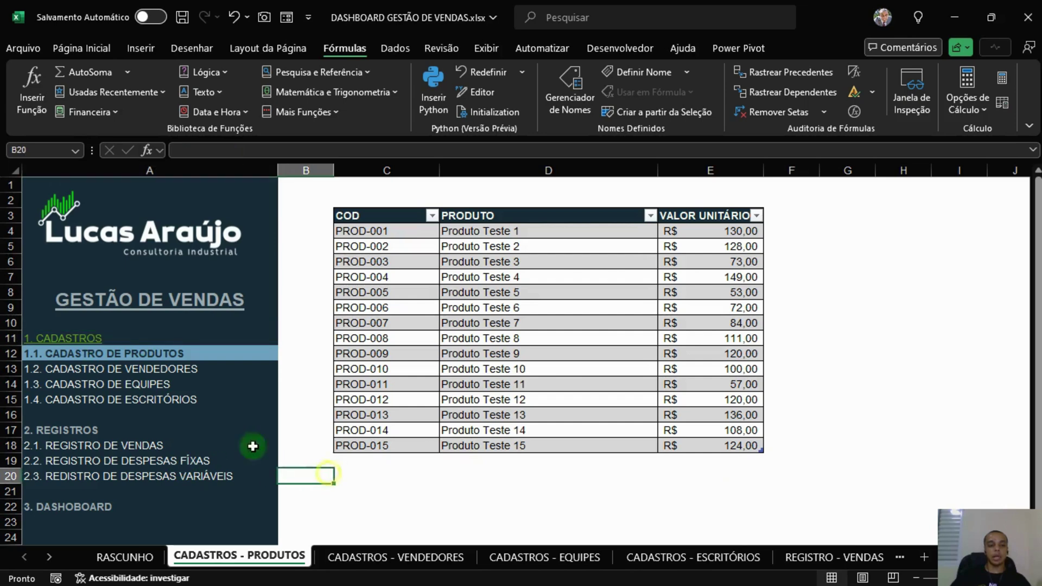
click(140, 341)
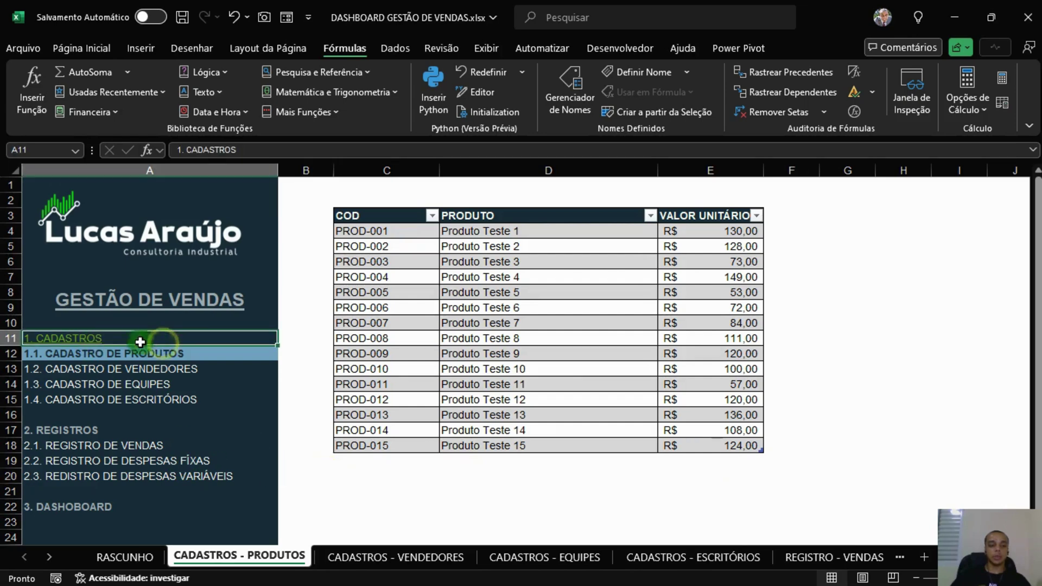
click(85, 343)
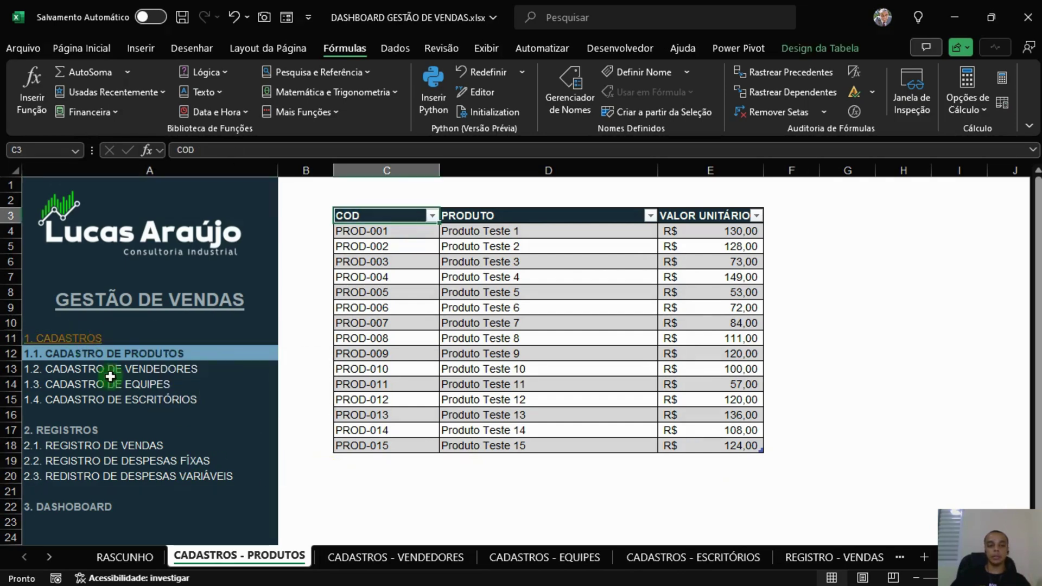
Step: Copy the formatting of the 2. REGISTROS menu entry onto the 1. CADASTROS entry in A11 and test its hyperlink
click(211, 338)
click(86, 431)
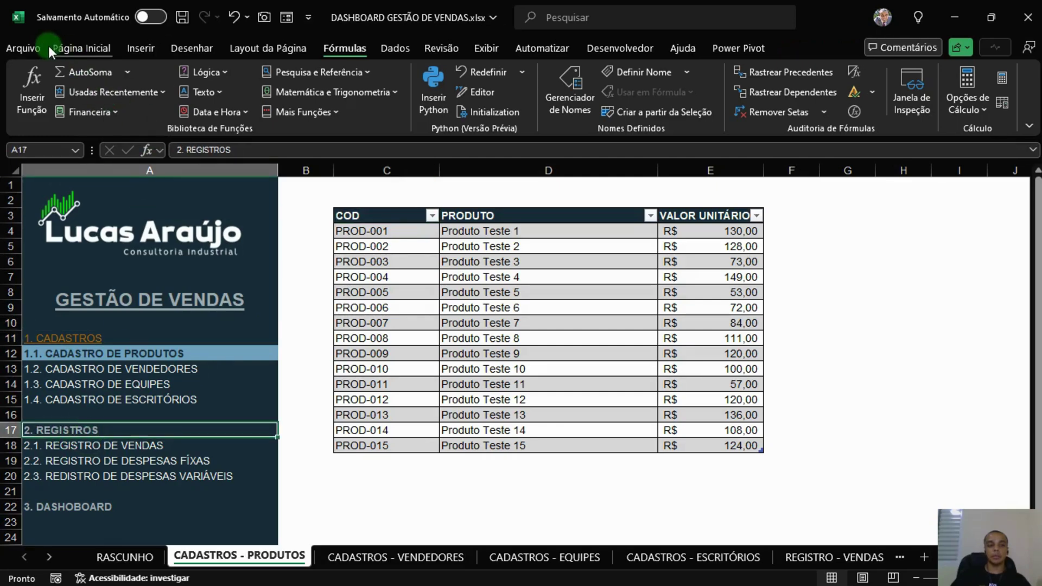
click(64, 47)
click(67, 111)
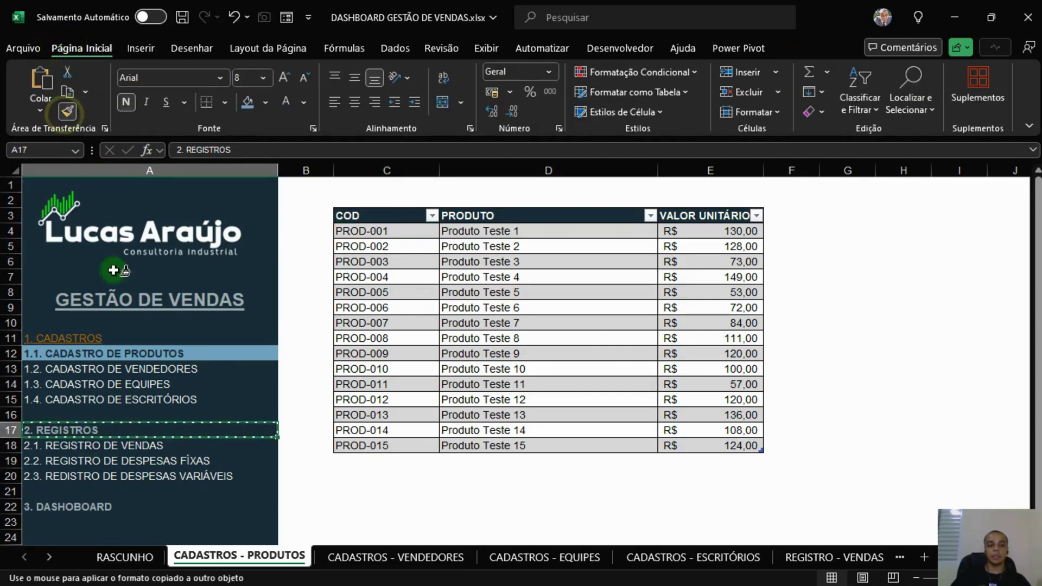
click(106, 338)
click(249, 462)
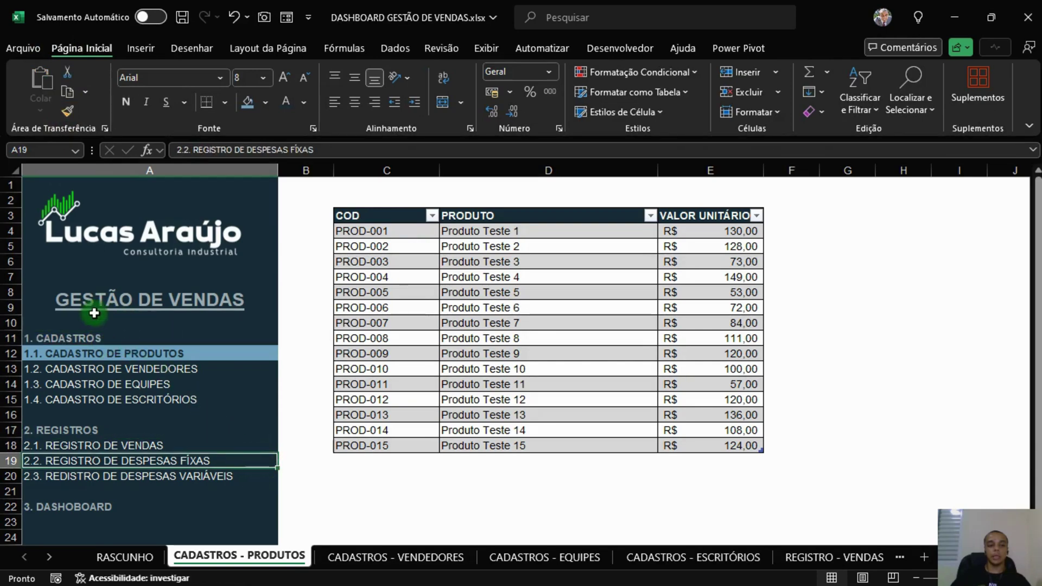
click(89, 346)
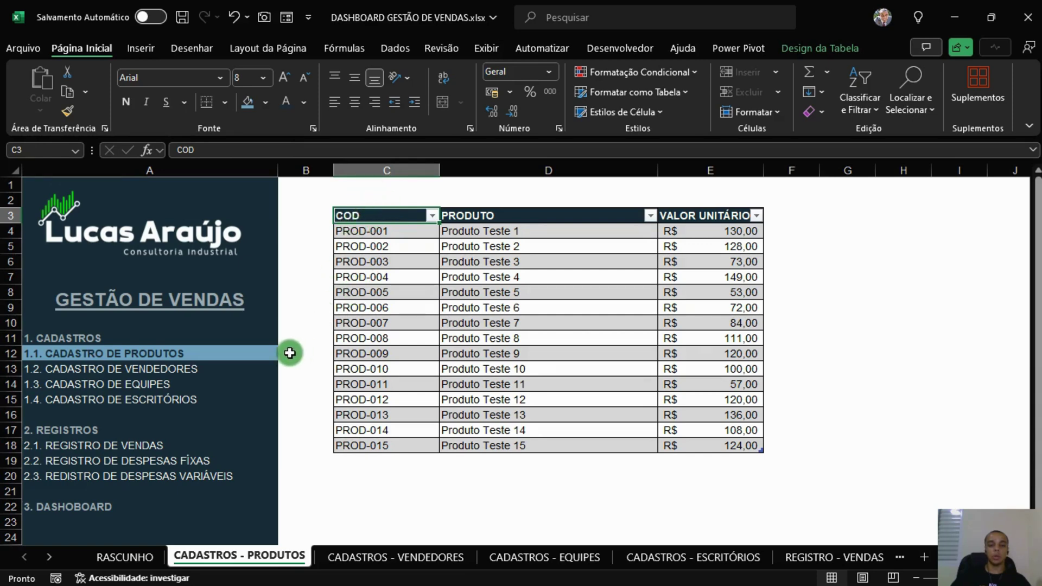
click(116, 339)
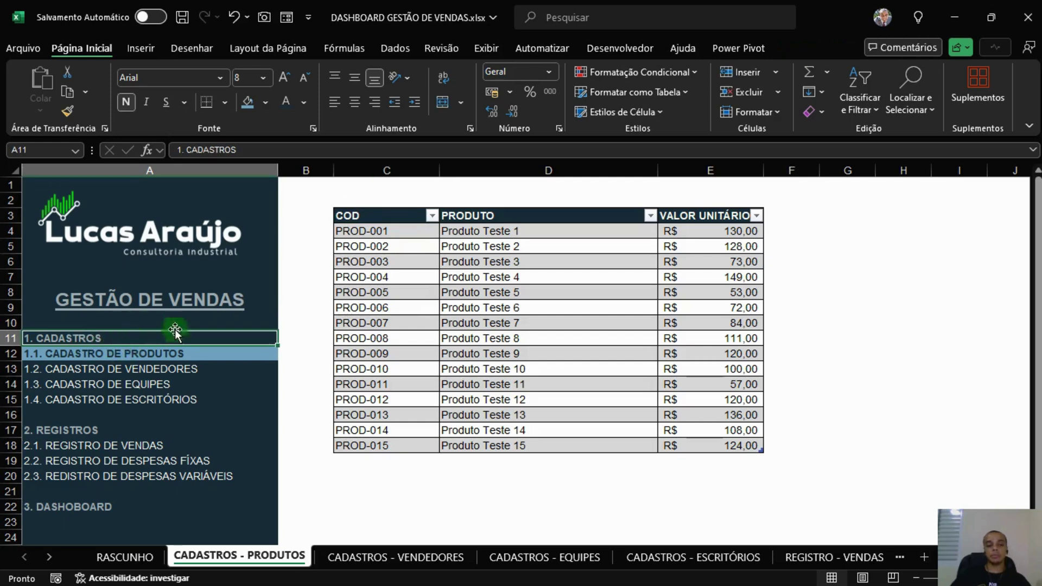
Step: Copy the highlighted formatting of 1.1. CADASTRO DE PRODUTOS onto the 1.4. CADASTRO DE ESCRITÓRIOS entry in A15
click(142, 357)
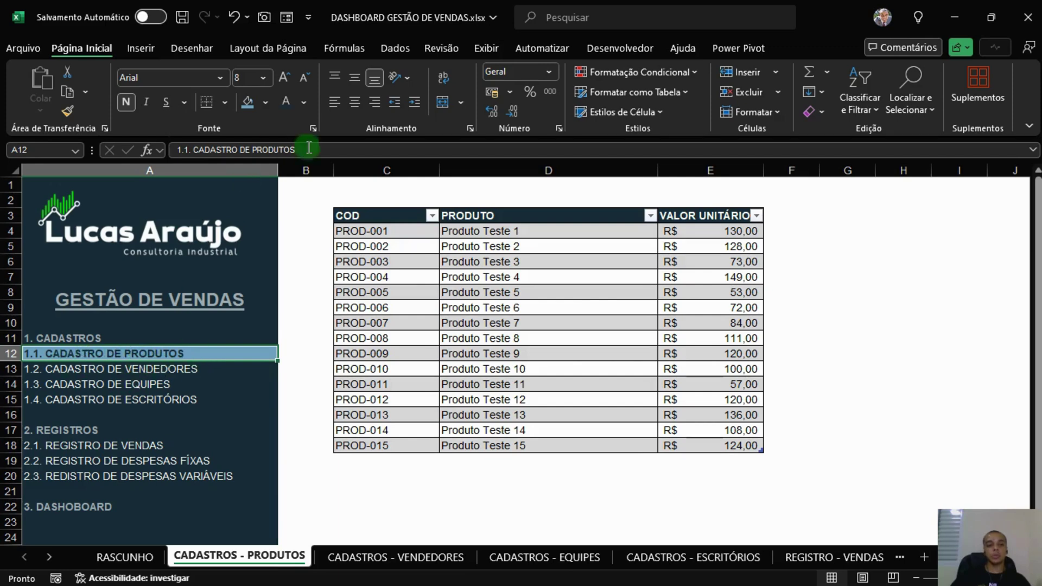
click(69, 110)
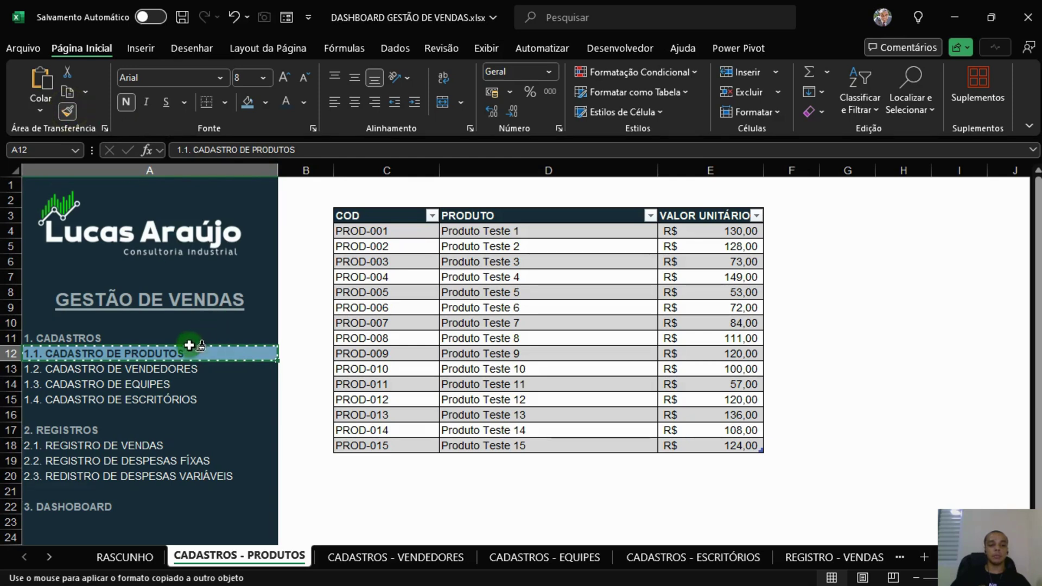
click(109, 399)
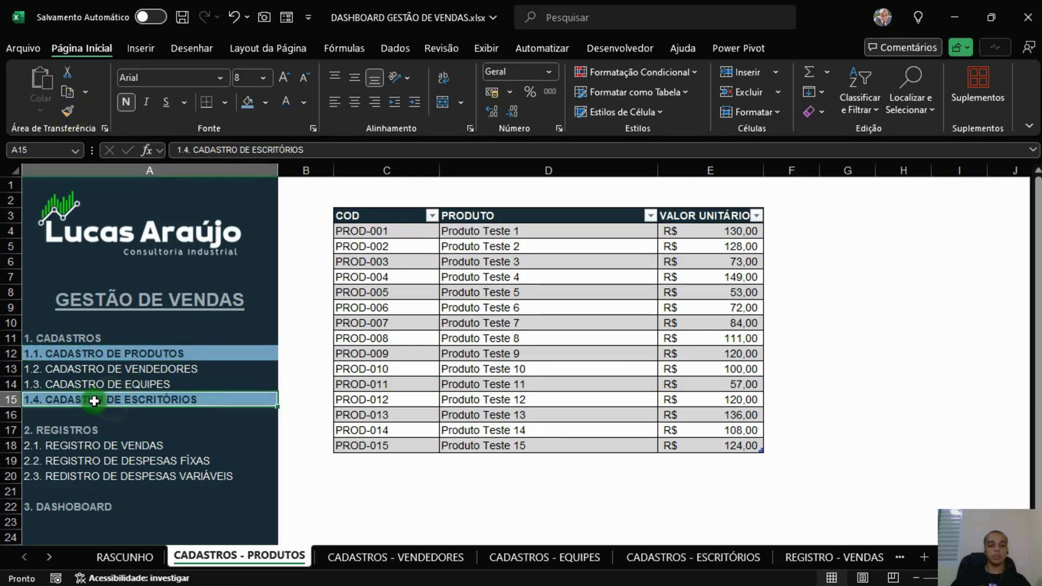
click(316, 460)
Step: Link the 1.1. CADASTRO DE PRODUTOS entry in A12 to cell C3 of the CADASTROS - PRODUTOS sheet
click(188, 349)
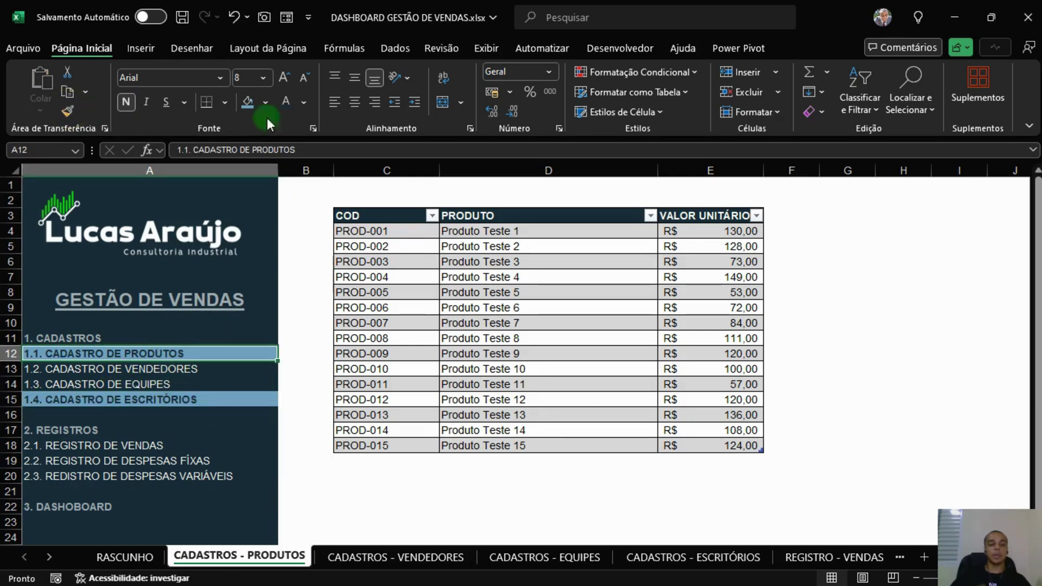
key(ctrl+k)
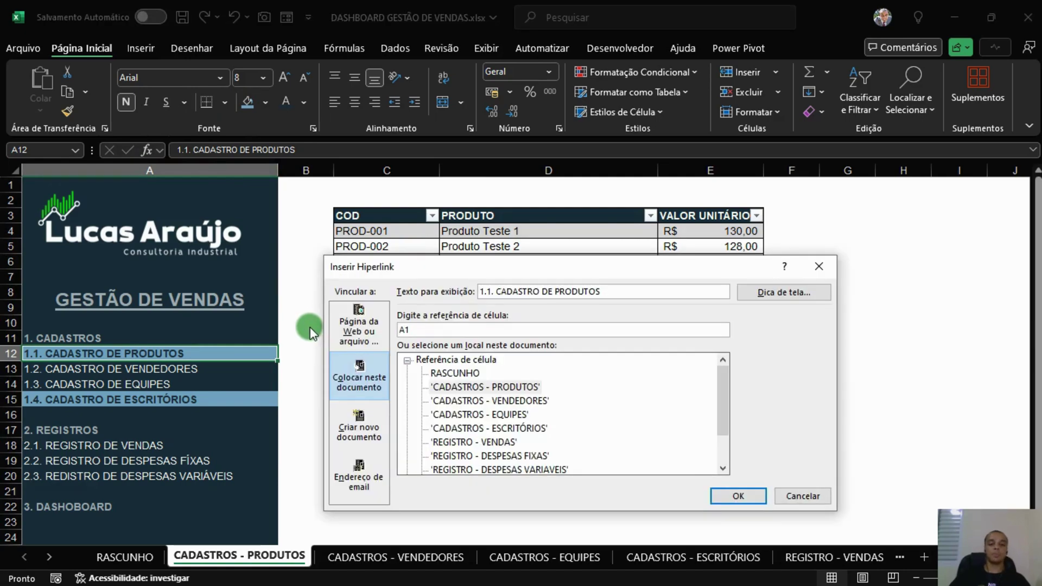
click(513, 386)
double_click(442, 329)
text(C3)
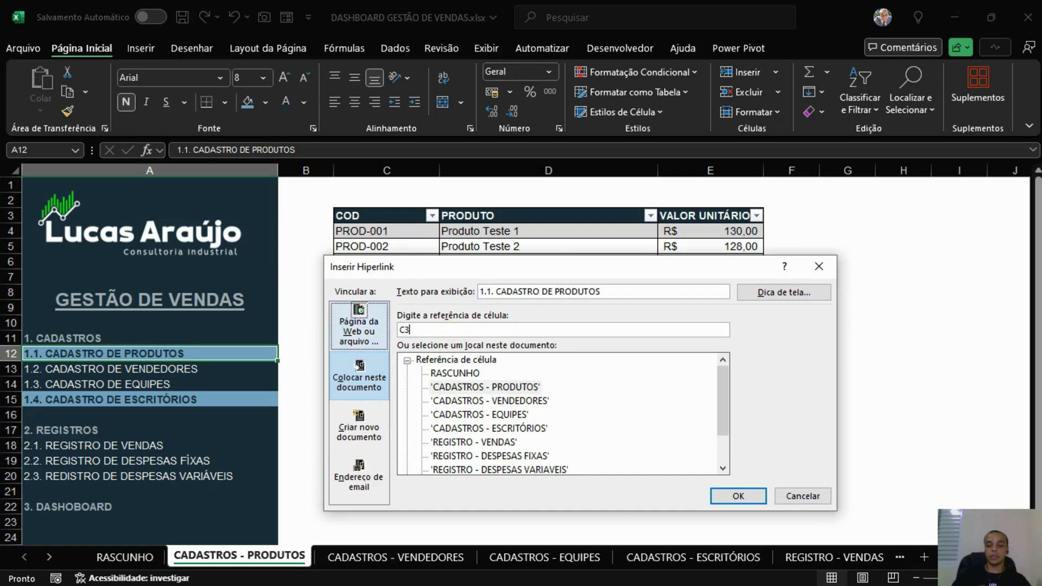
click(739, 495)
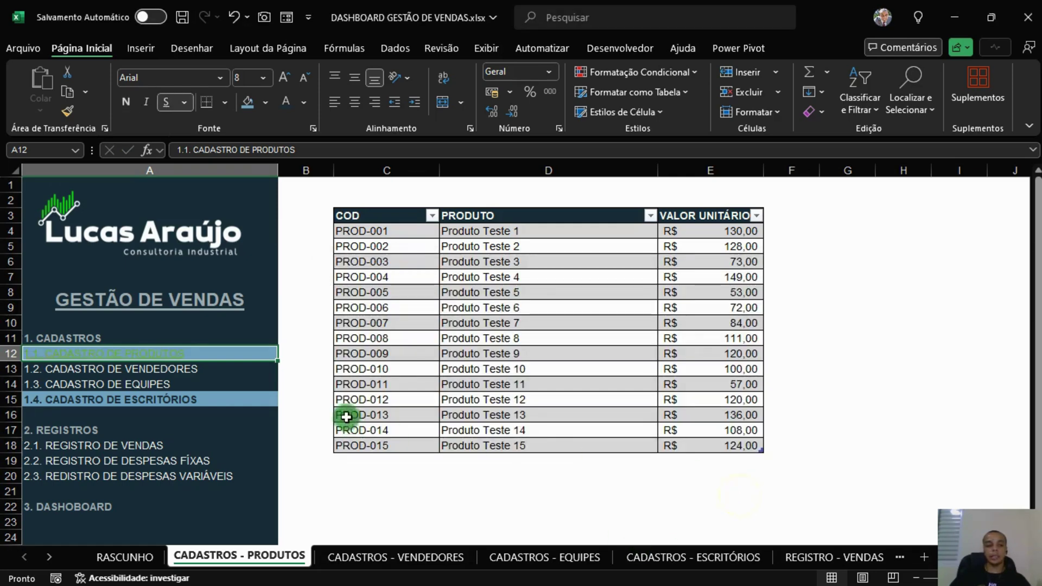
Step: Restore the highlight on 1.1. CADASTRO DE PRODUTOS by copying the formatting from the 1.4. CADASTRO DE ESCRITÓRIOS entry
click(200, 401)
click(68, 111)
click(204, 350)
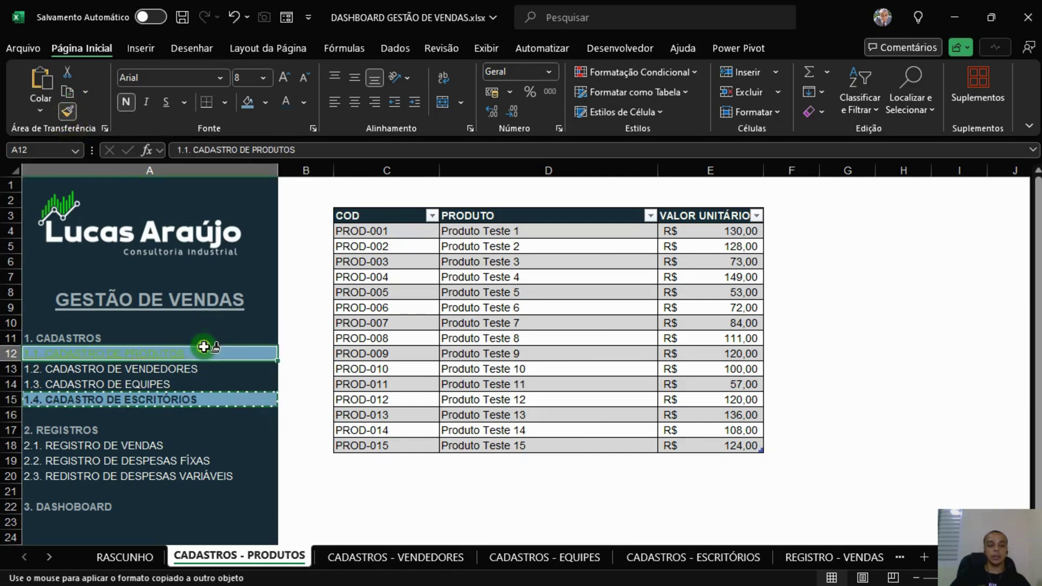
Step: Copy the plain menu formatting of 1.2. CADASTRO DE VENDEDORES onto the 1.3 and 1.4 entries in A14:A15
click(174, 370)
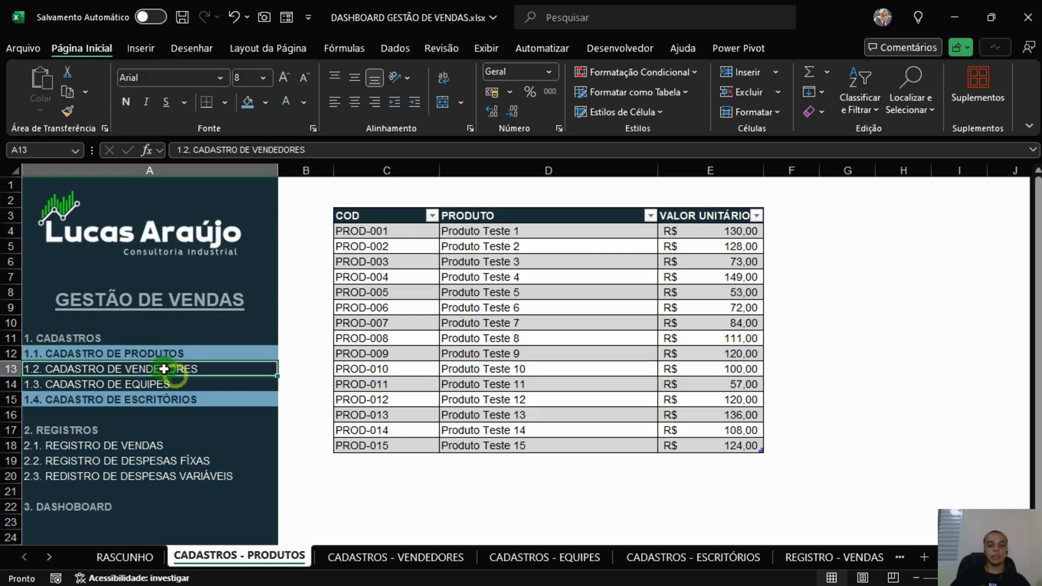
click(67, 111)
drag(172, 390, 170, 401)
click(386, 506)
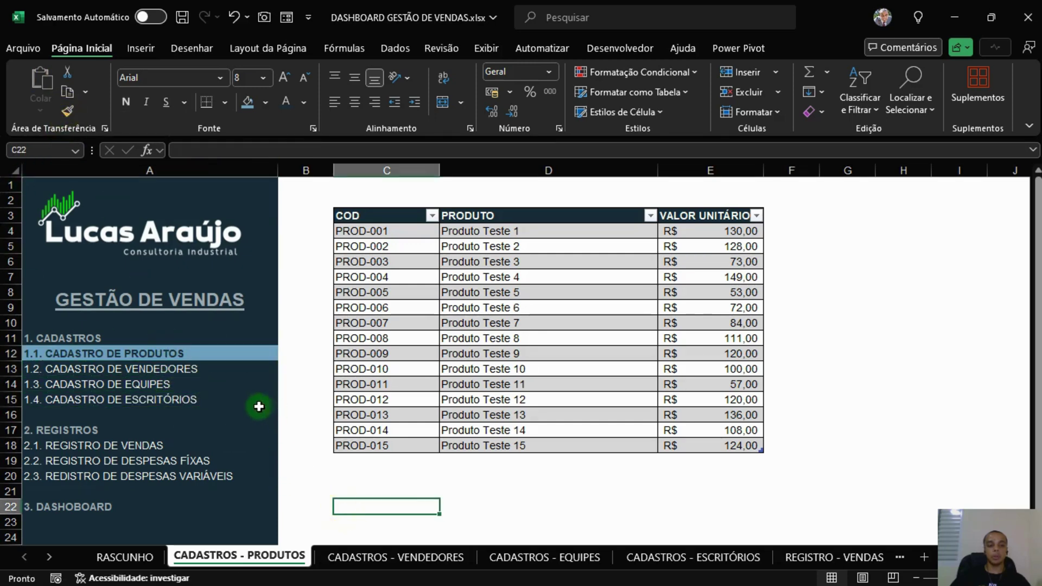
Step: Set up a hyperlink on the 1.2. CADASTRO DE VENDEDORES entry in A13 targeting cell C3 of the CADASTROS - VENDEDORES sheet
click(170, 370)
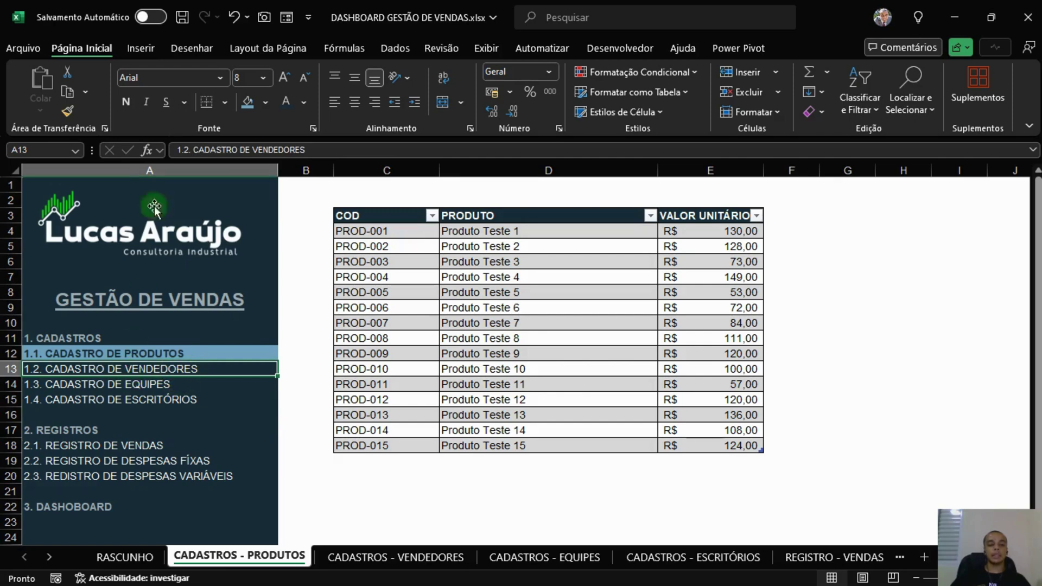
click(68, 111)
key(Escape)
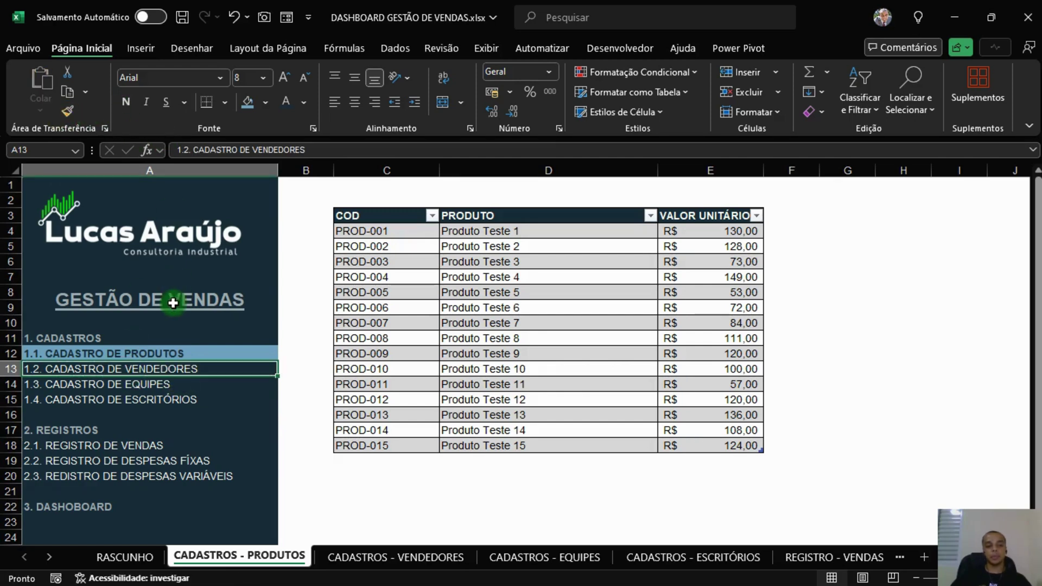
key(ctrl+k)
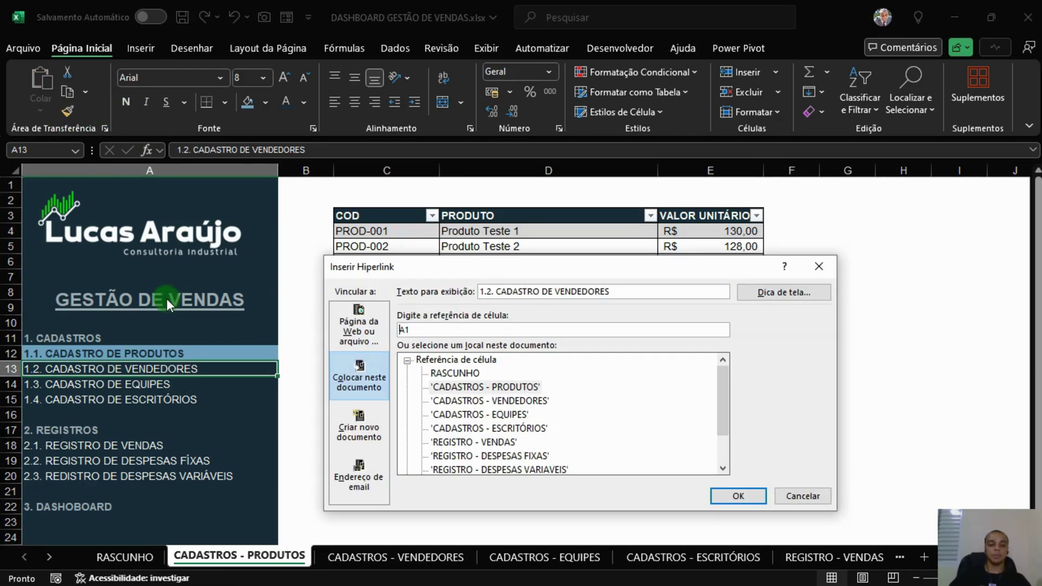
click(522, 402)
click(362, 336)
text(C3)
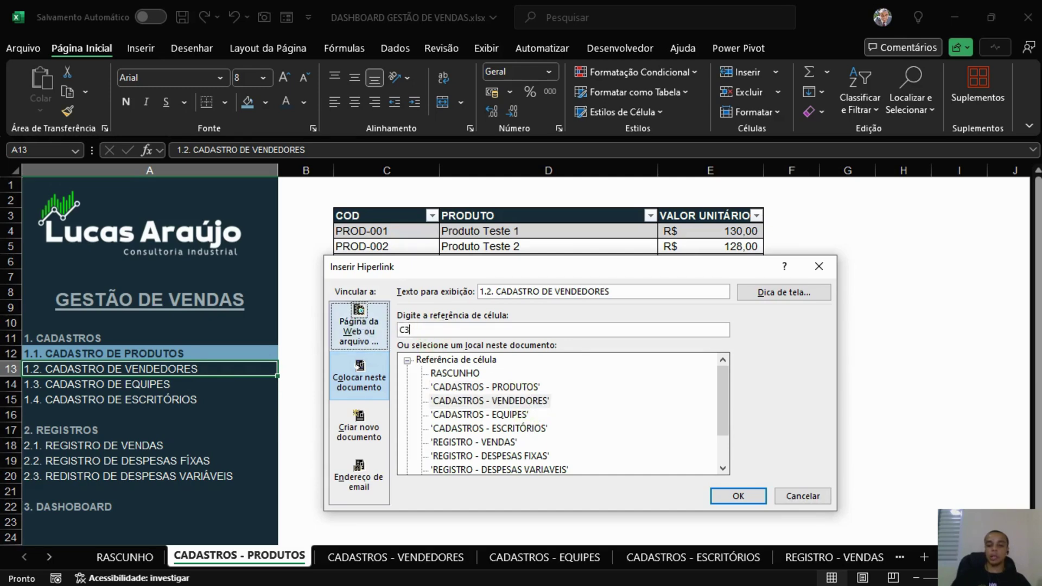
Step: Link the 1.2. CADASTRO DE VENDEDORES menu cell to C3 of CADASTROS - VENDEDORES and reapply the cell format of item 1.3
click(745, 495)
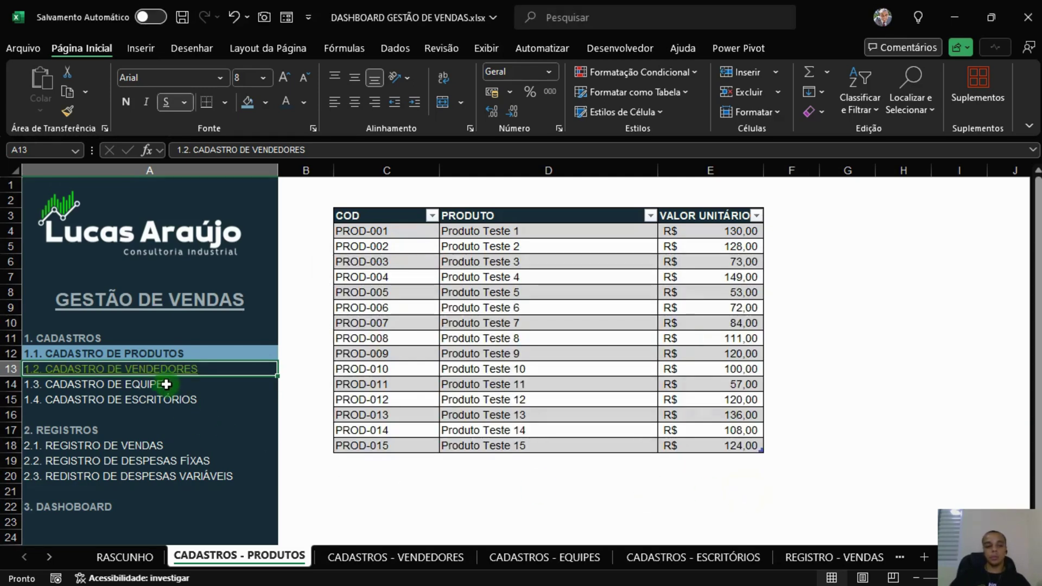
click(169, 384)
click(68, 112)
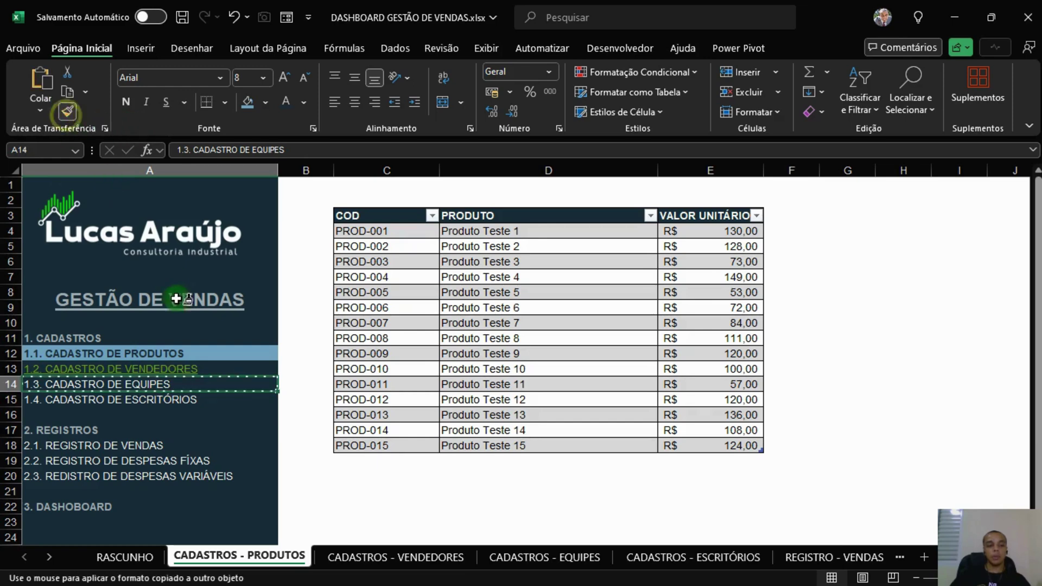
click(187, 369)
Step: Insert a hyperlink on the 1.3. CADASTRO DE EQUIPES menu cell that leads to the CADASTROS - EQUIPES sheet
click(190, 384)
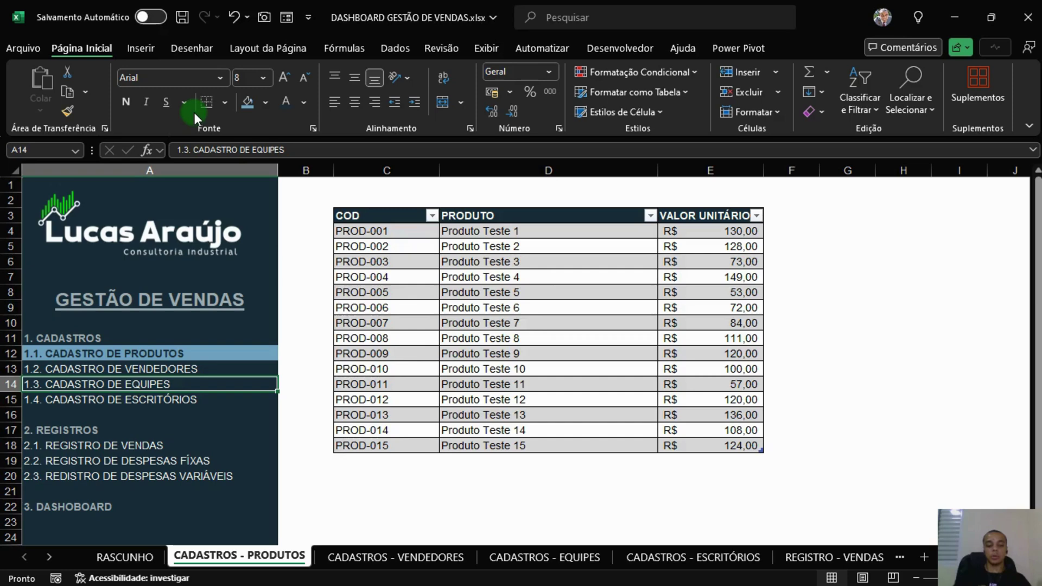
key(ctrl+k)
click(478, 415)
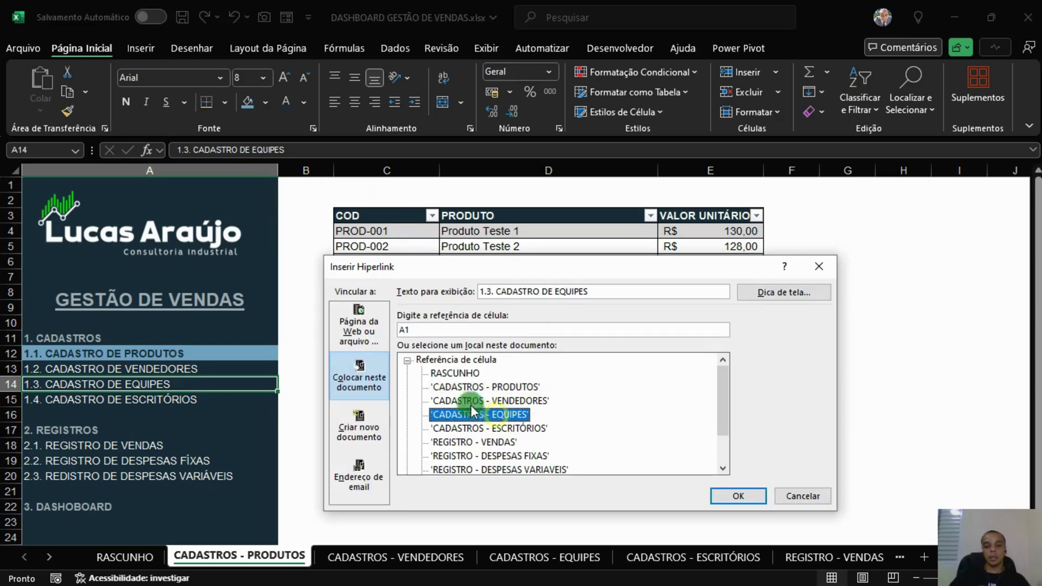
click(436, 332)
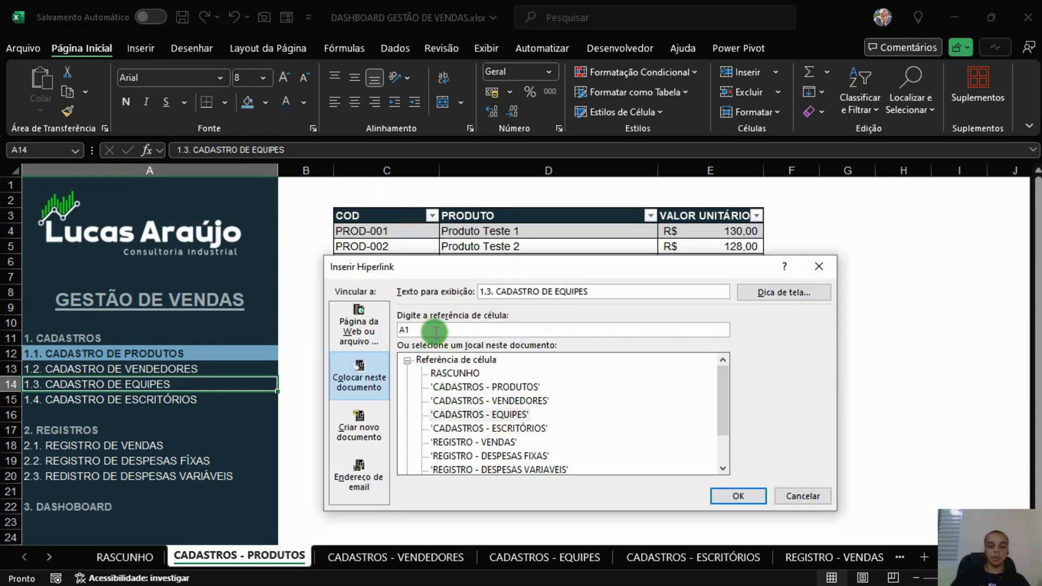
click(737, 495)
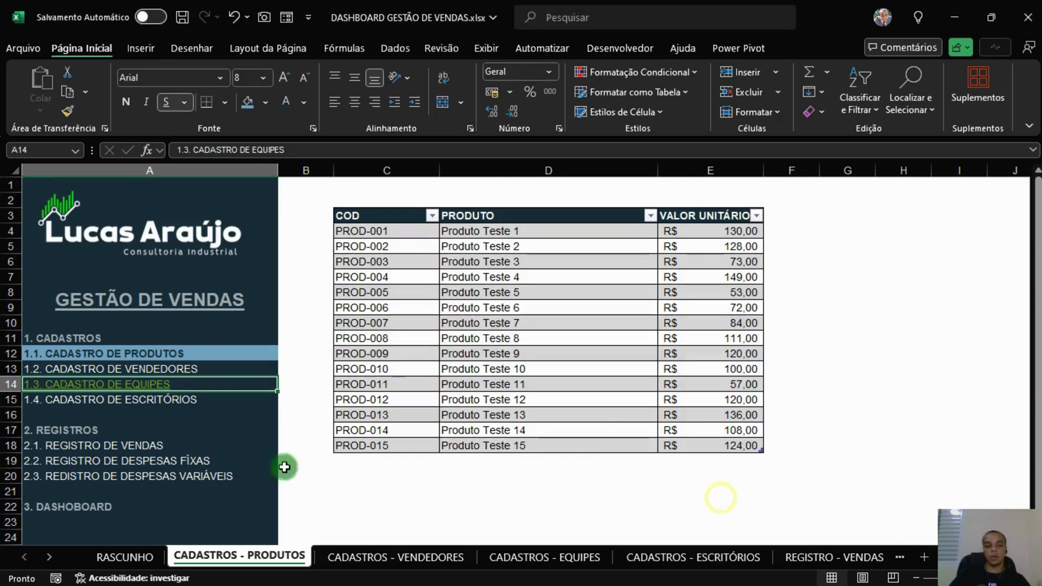
Step: Insert a hyperlink on the 1.4. CADASTRO DE ESCRITÓRIOS menu cell that leads to the CADASTROS - ESCRITÓRIOS sheet
click(200, 400)
key(ctrl+k)
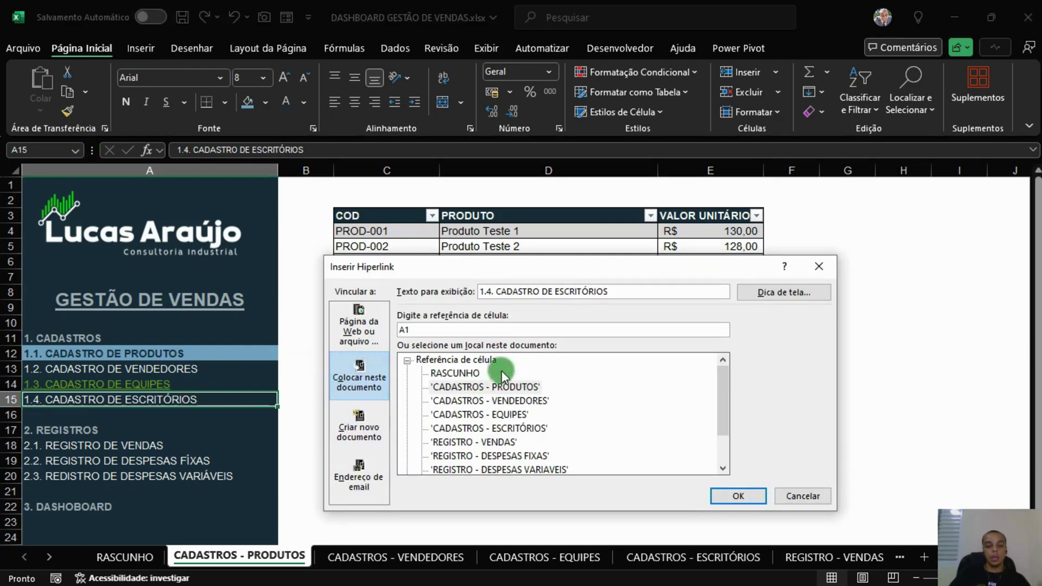
click(524, 428)
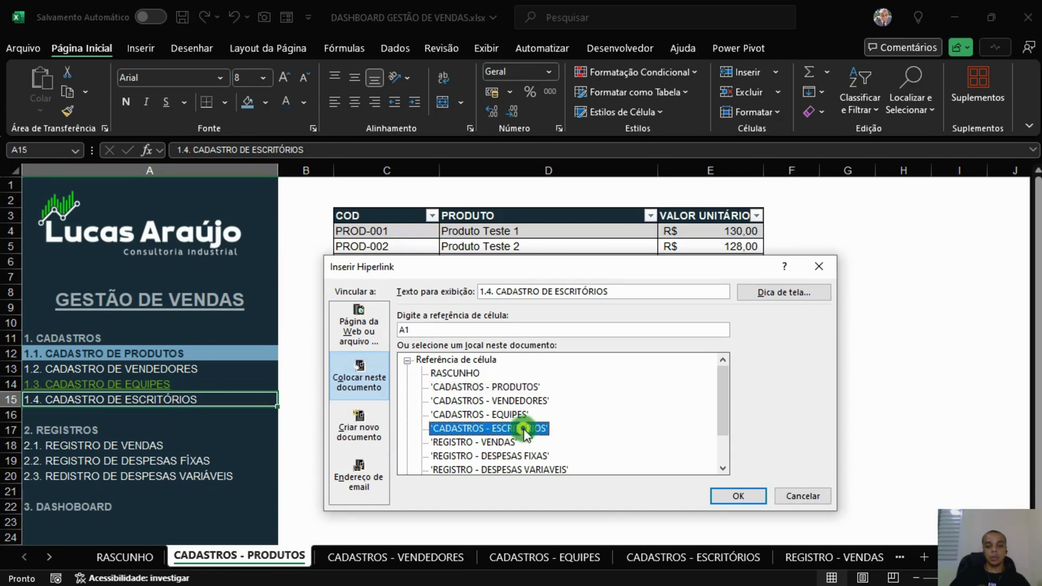
click(461, 331)
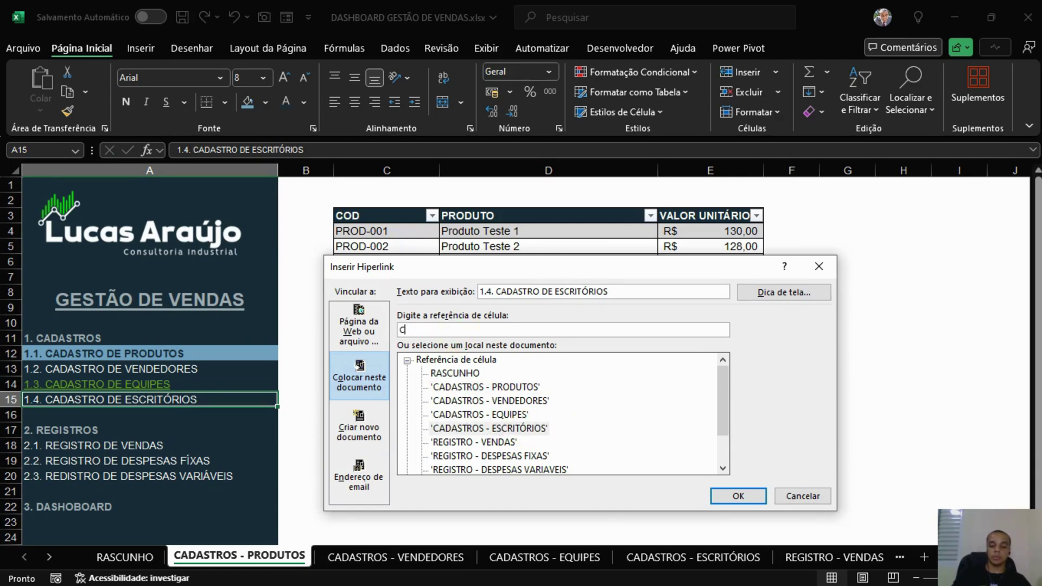
click(737, 496)
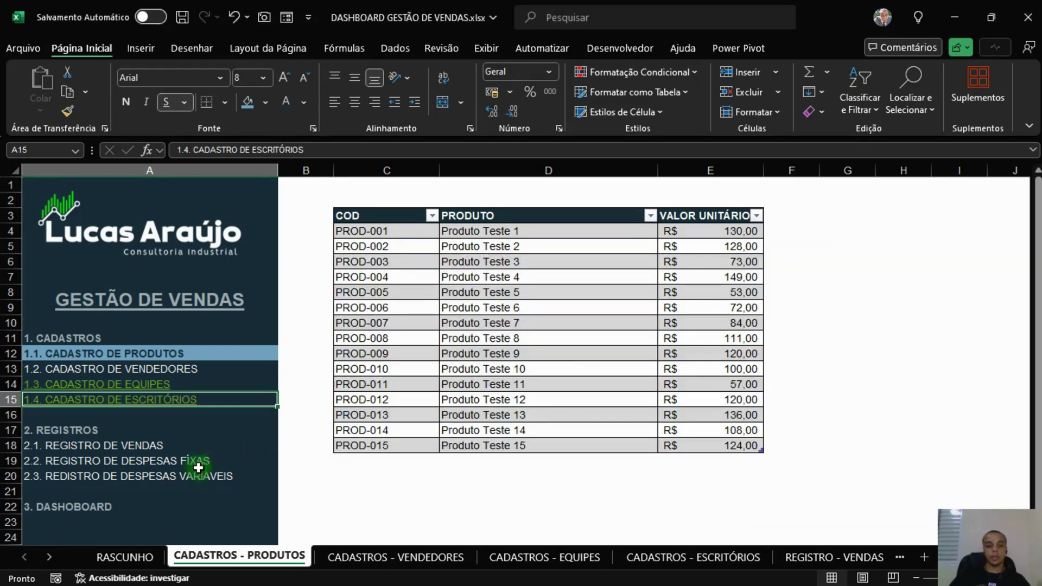
Step: Insert a hyperlink on the 2. REGISTROS heading cell that leads to the REGISTRO - VENDAS sheet
click(110, 445)
click(103, 429)
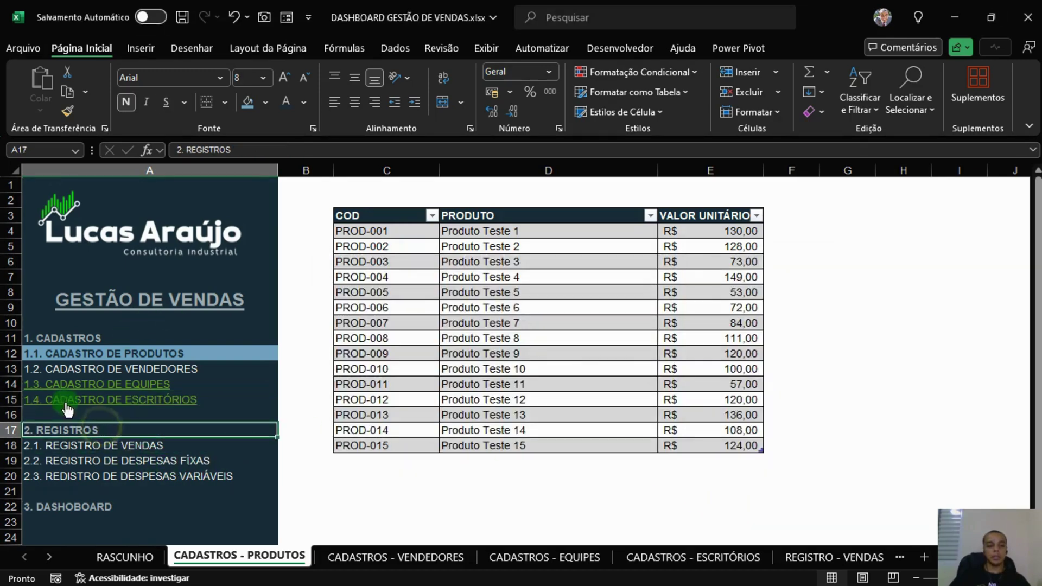
click(67, 111)
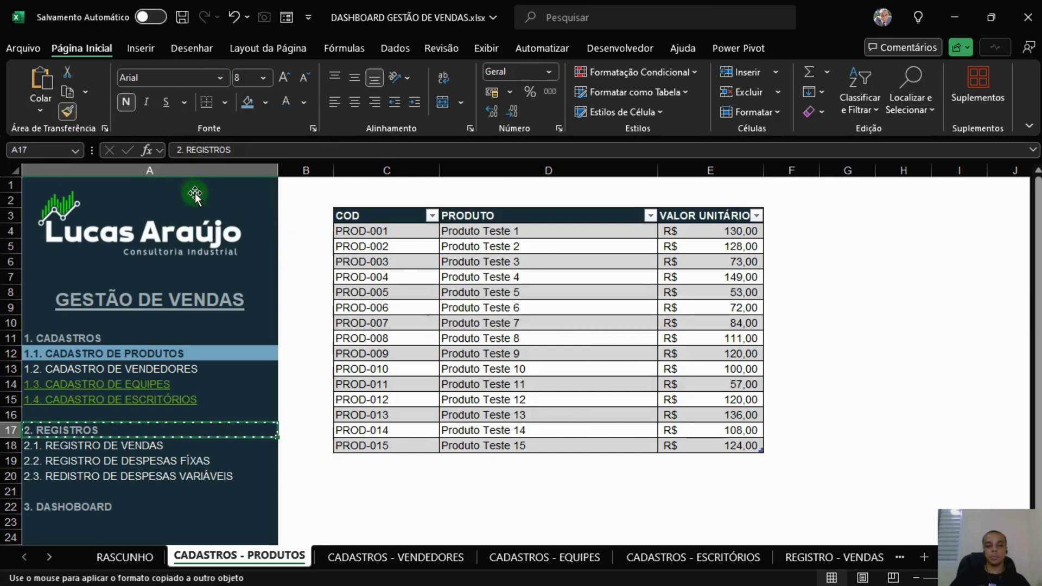
click(287, 445)
key(ctrl+k)
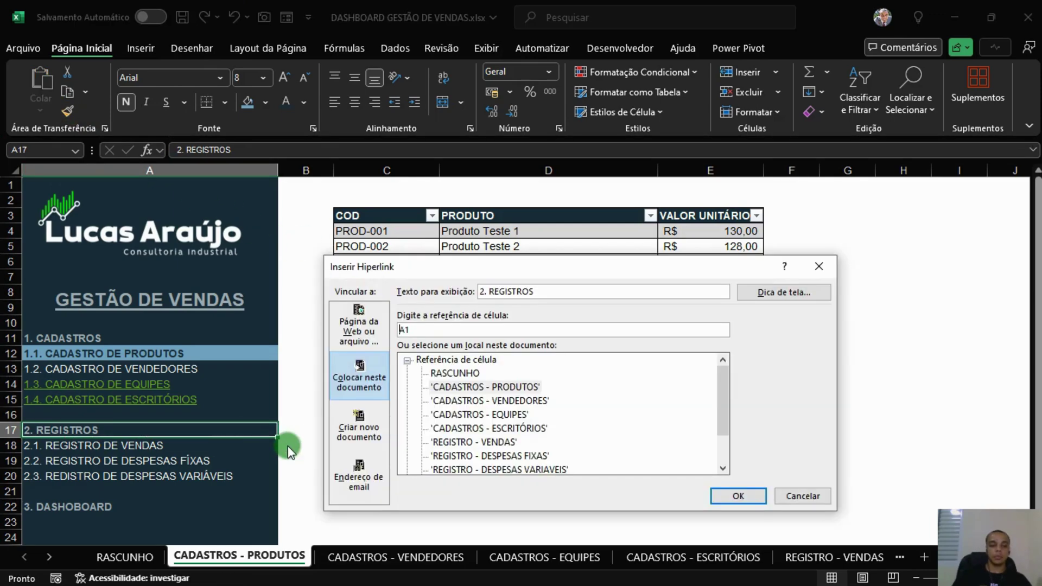
click(467, 442)
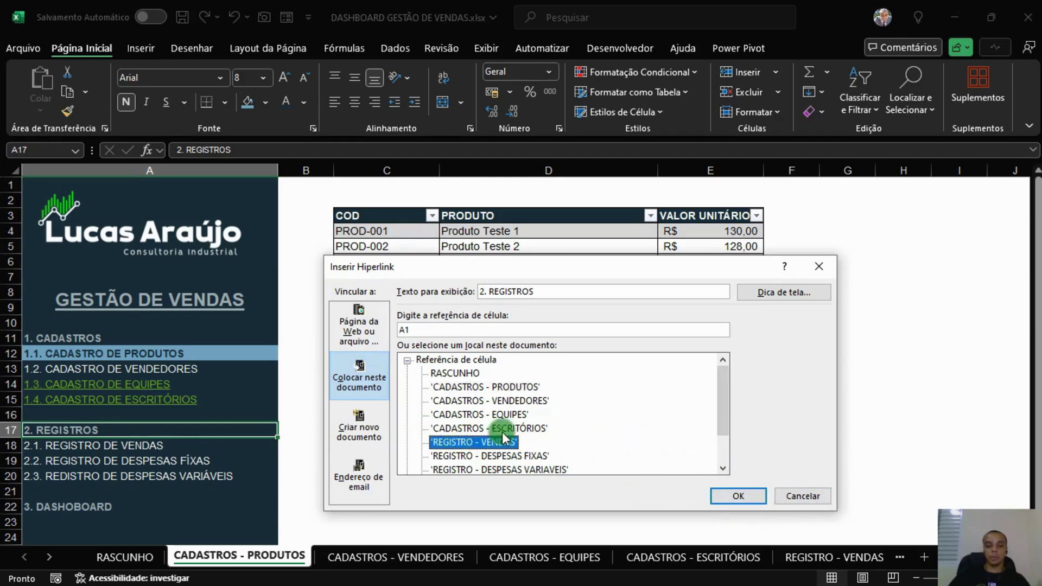
scroll(502, 432, down, 1)
click(738, 497)
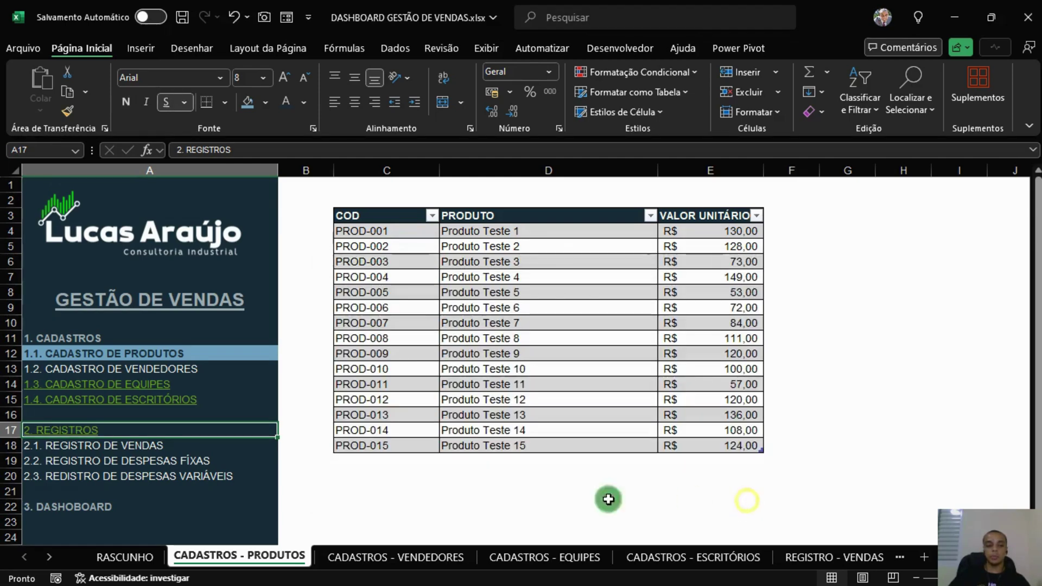
Step: Link the 2.1. REGISTRO DE VENDAS menu cell to cell C4 of the REGISTRO - VENDAS sheet
click(144, 444)
click(66, 114)
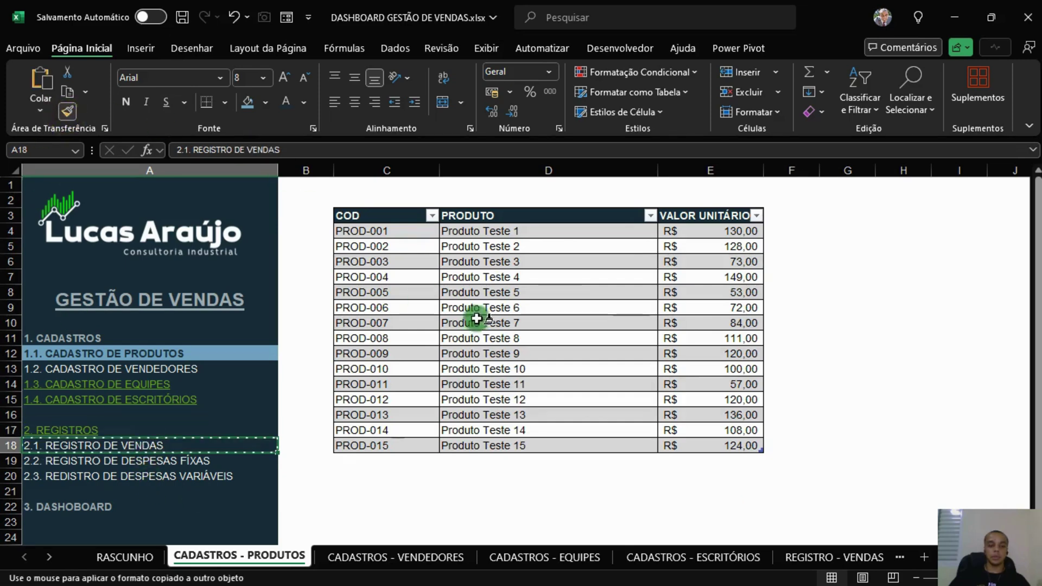
click(293, 339)
key(ctrl+k)
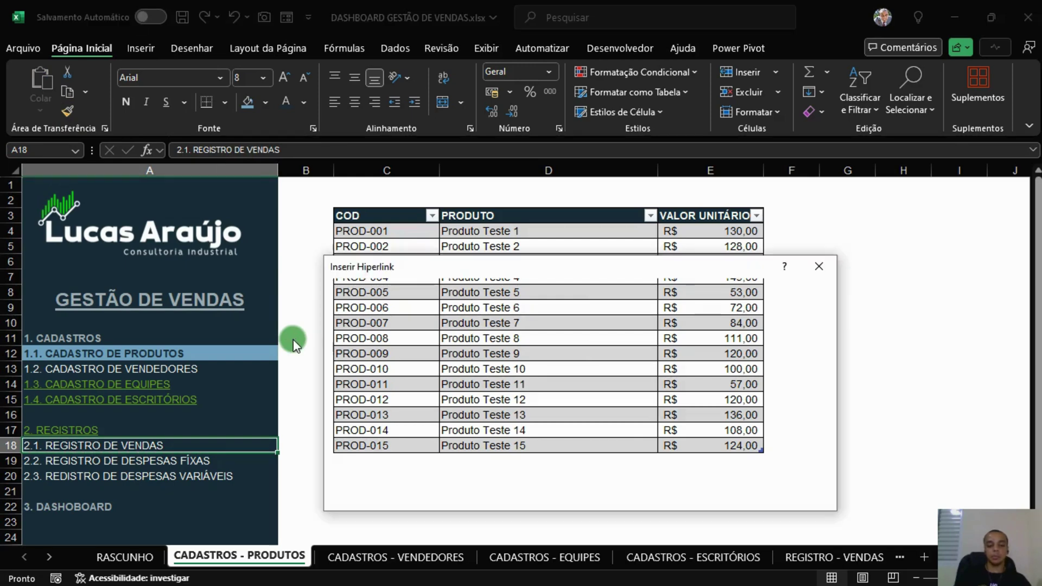
click(500, 443)
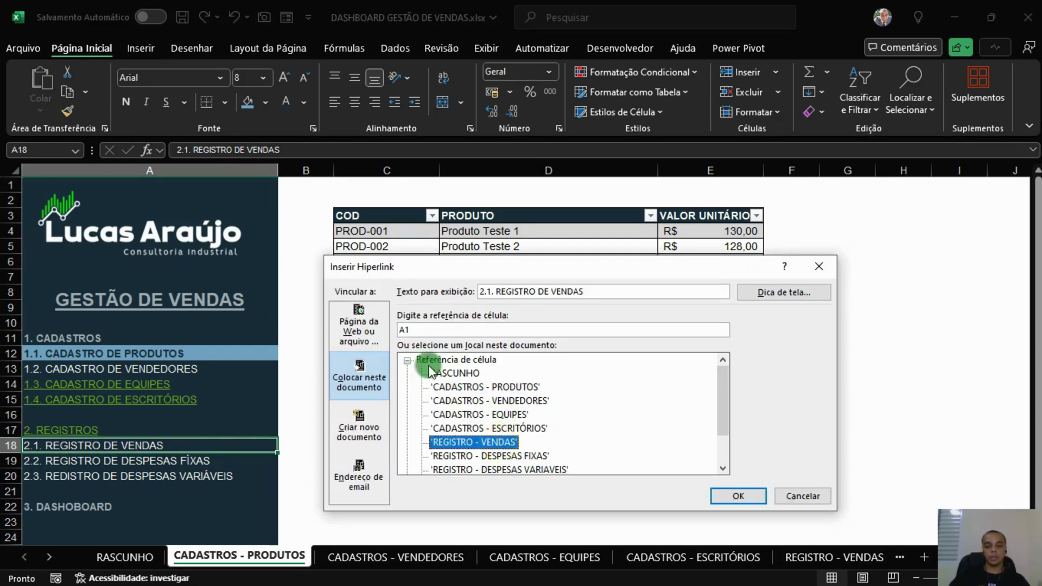
click(455, 331)
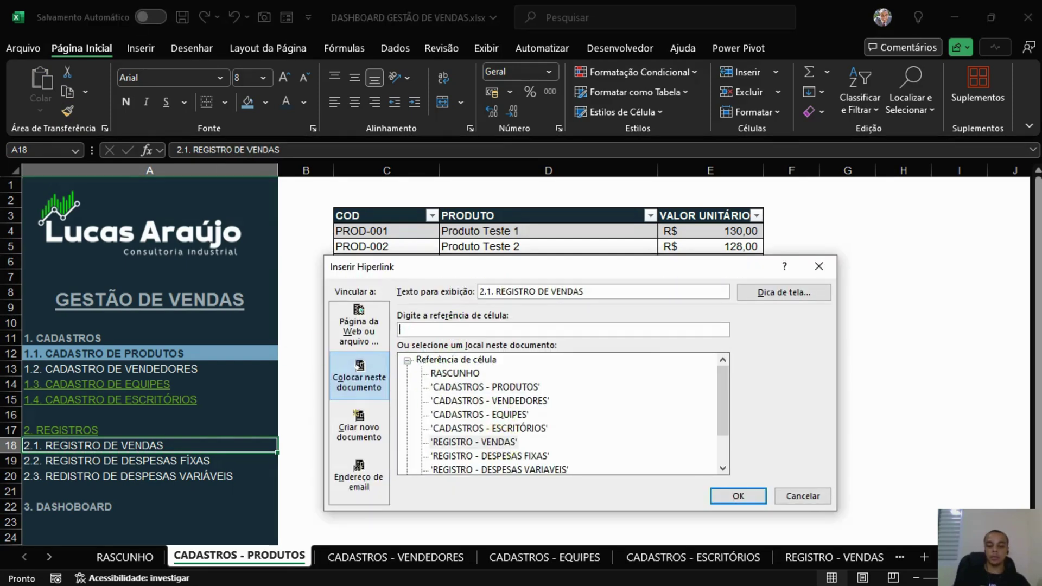
text(C4)
key(Return)
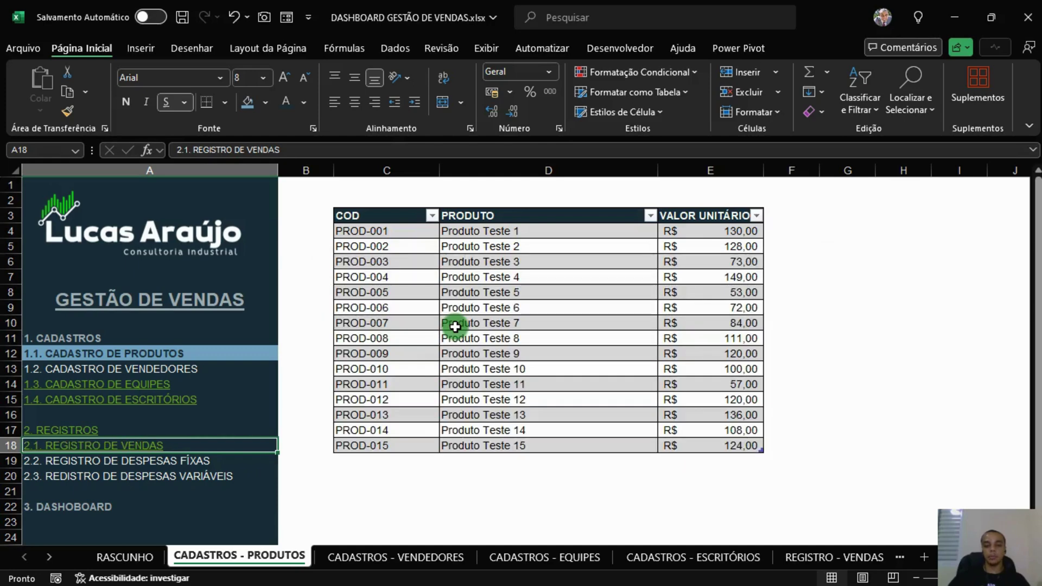
Step: Edit the hyperlink of the 2. REGISTROS heading to replace its target cell reference
click(207, 431)
key(ctrl+k)
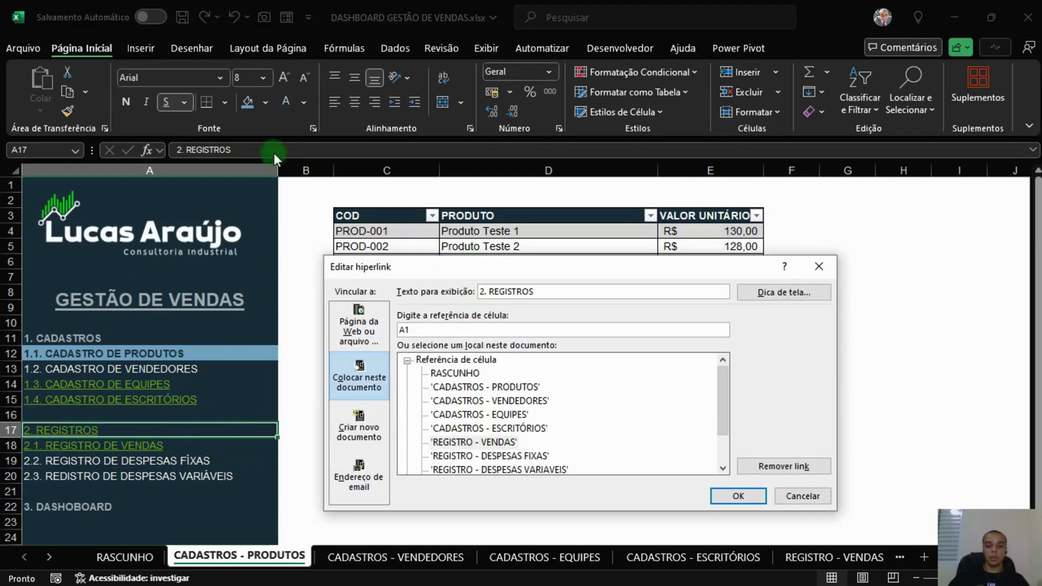
drag(432, 330, 394, 330)
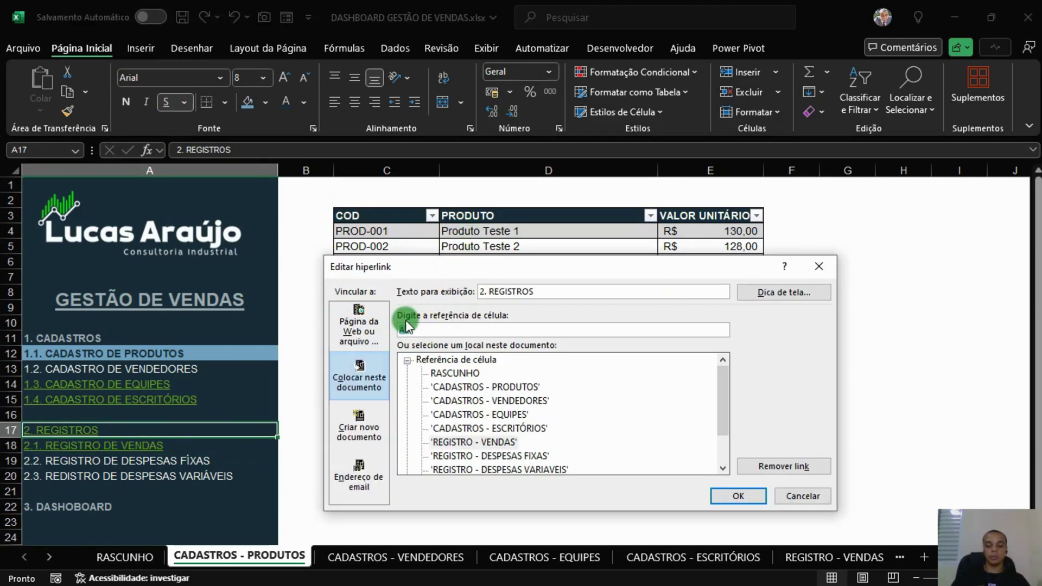
click(738, 495)
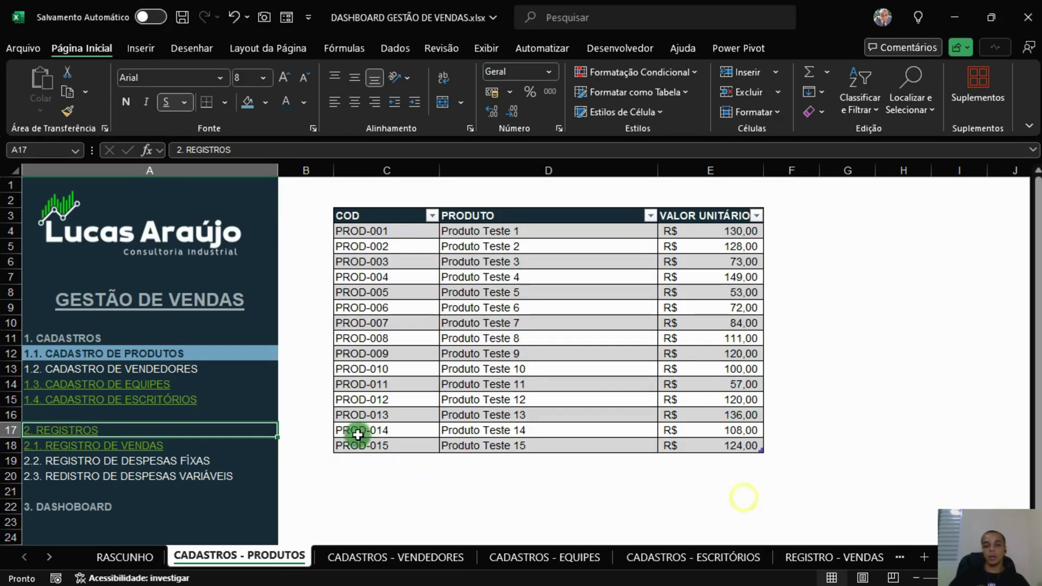
Step: Correct the spelling of menu item 2.2 in cell A19 to "2.2. REGISTRO DE DESPESAS FIXAS"
click(226, 460)
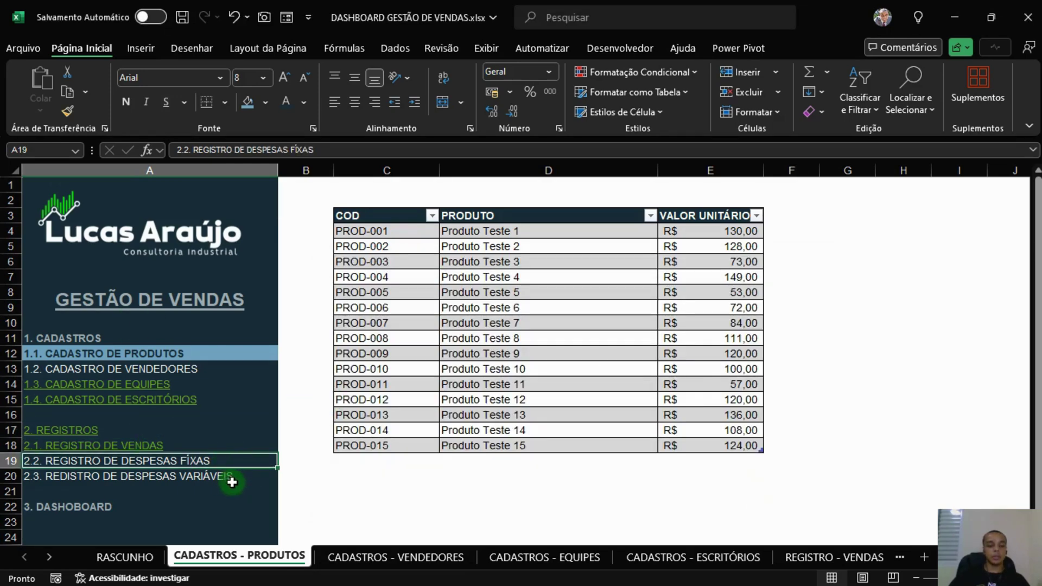
click(297, 149)
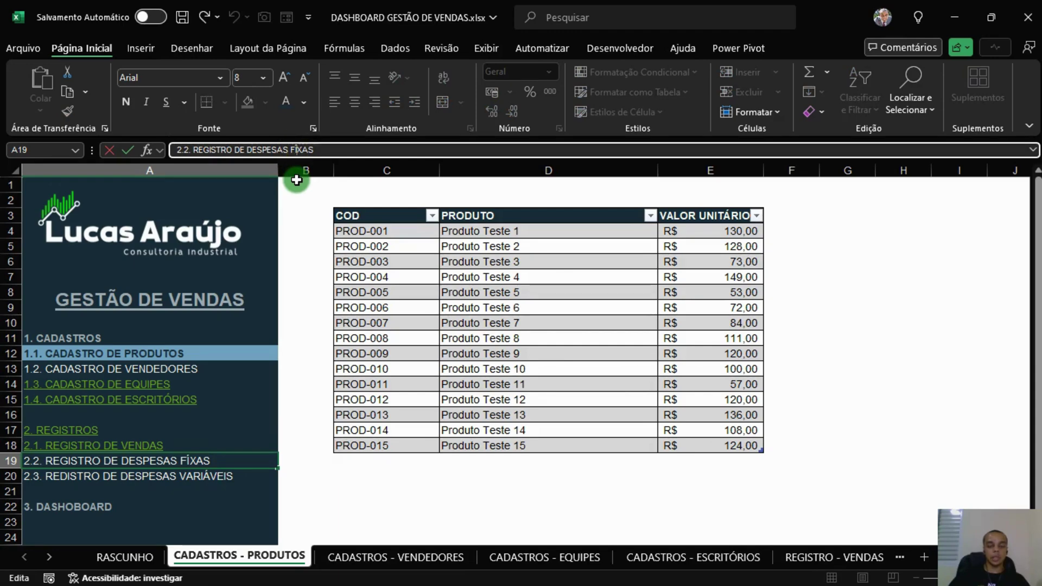
text(I)
key(Return)
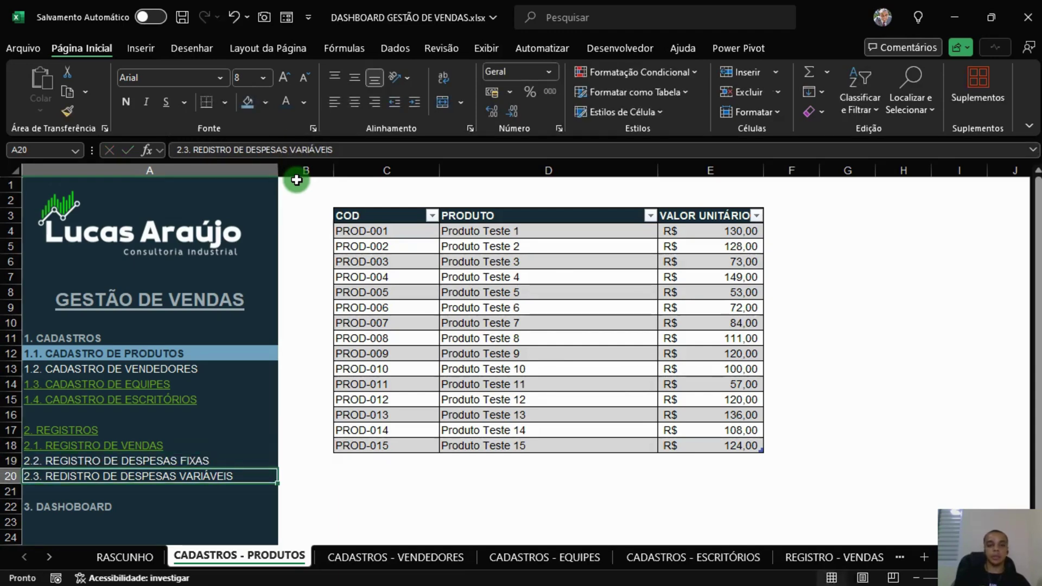
Step: Insert a hyperlink on the 2.2. REGISTRO DE DESPESAS FIXAS menu cell that leads to the REGISTRO - DESPESAS FIXAS sheet
click(213, 460)
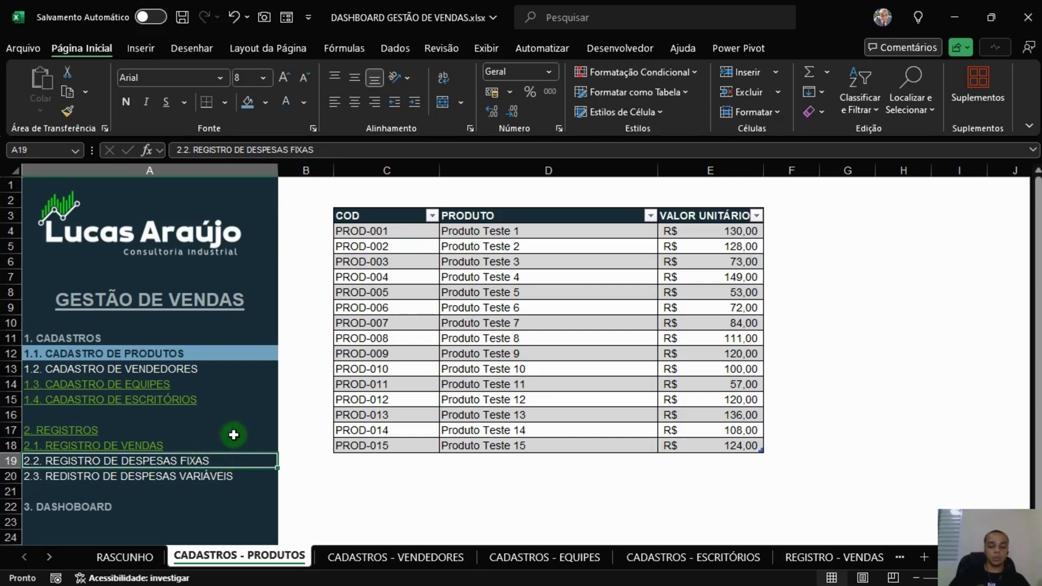
key(ctrl+k)
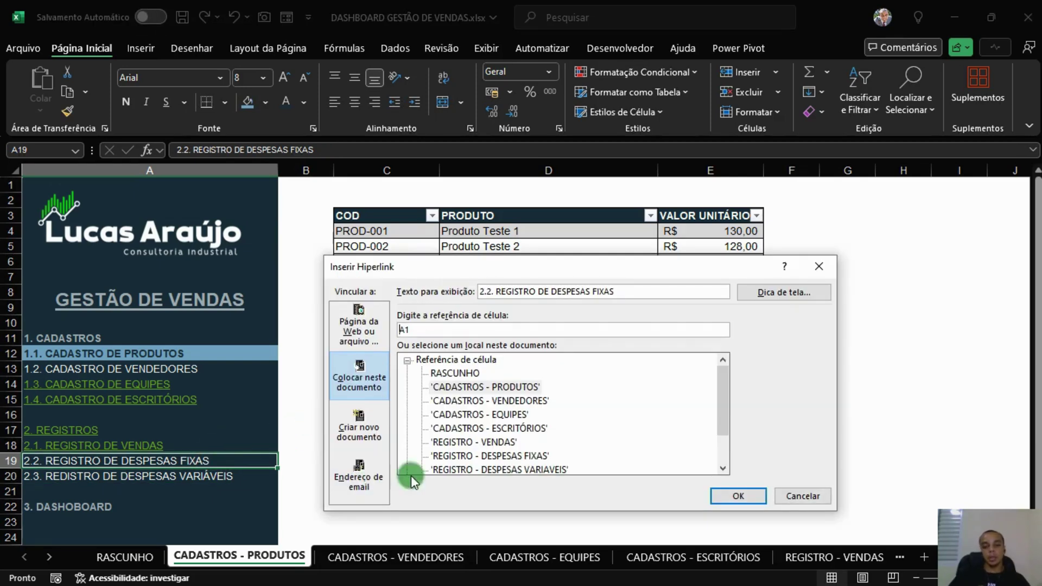
click(531, 456)
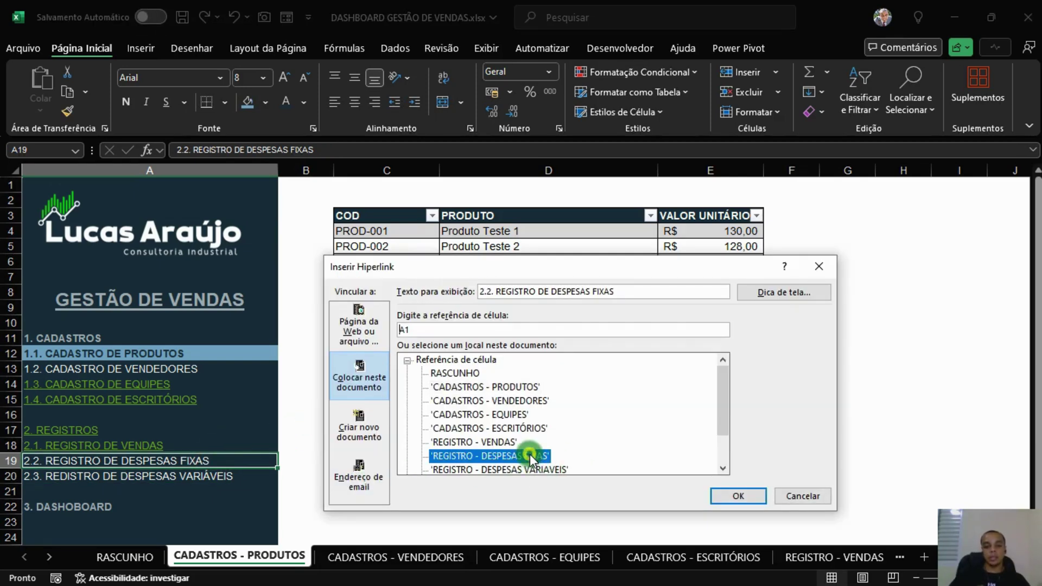
click(738, 498)
Step: Insert a hyperlink on menu item 2.3 in cell A20 that leads to the REGISTRO - DESPESAS VARIAVEIS sheet
click(253, 478)
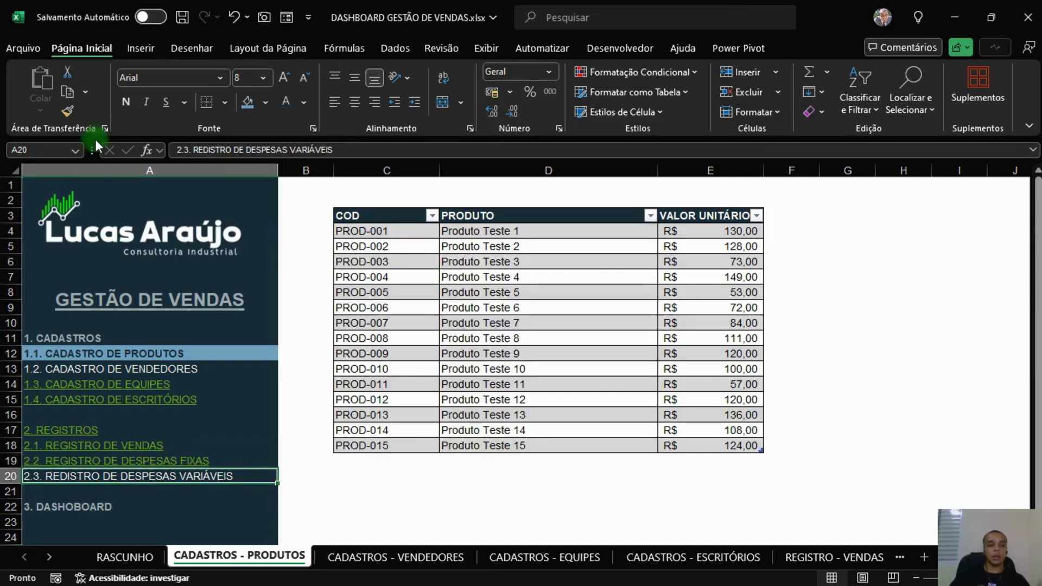
key(ctrl+k)
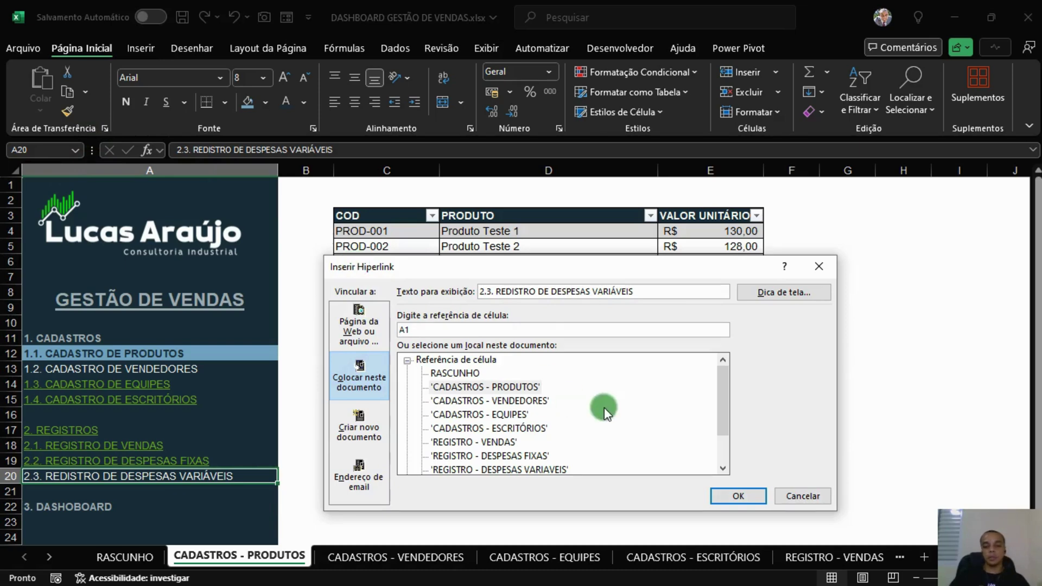
click(563, 470)
click(735, 495)
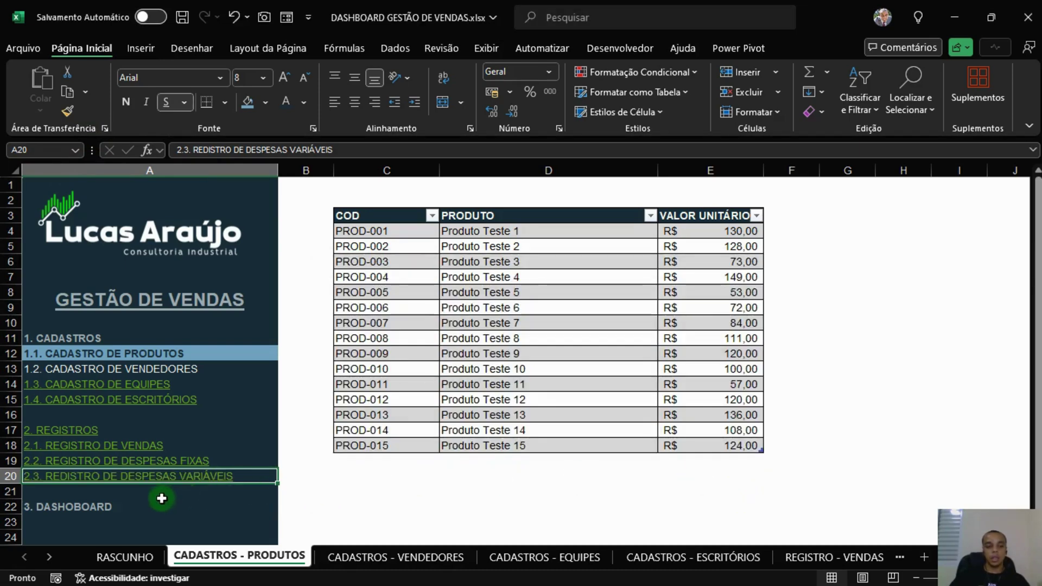
Step: Insert a hyperlink on menu item 3 in cell A22 that leads to the DASHBOARD sheet
click(146, 509)
key(ctrl+k)
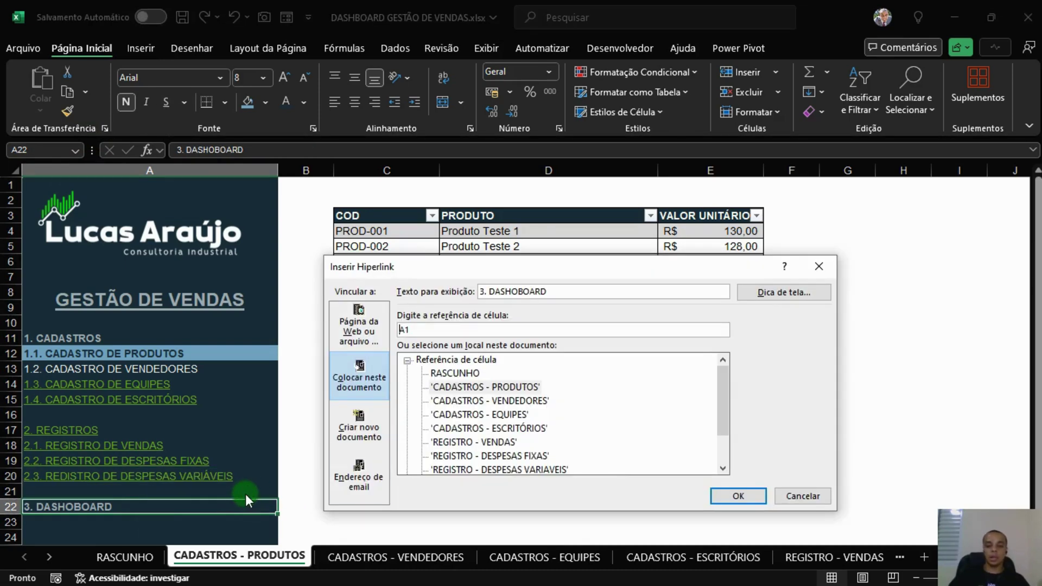
scroll(621, 425, down, 3)
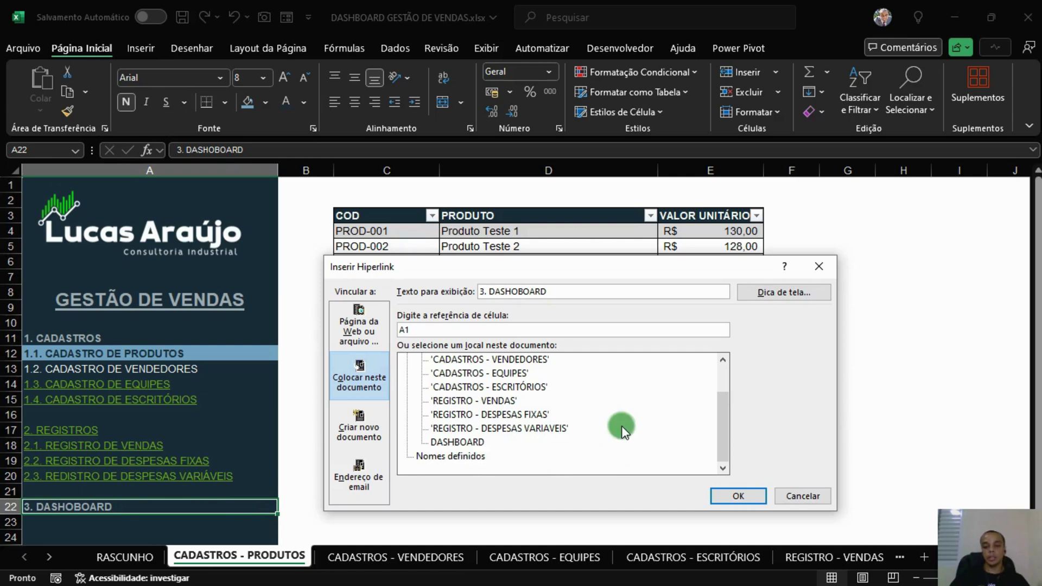
click(738, 495)
click(463, 524)
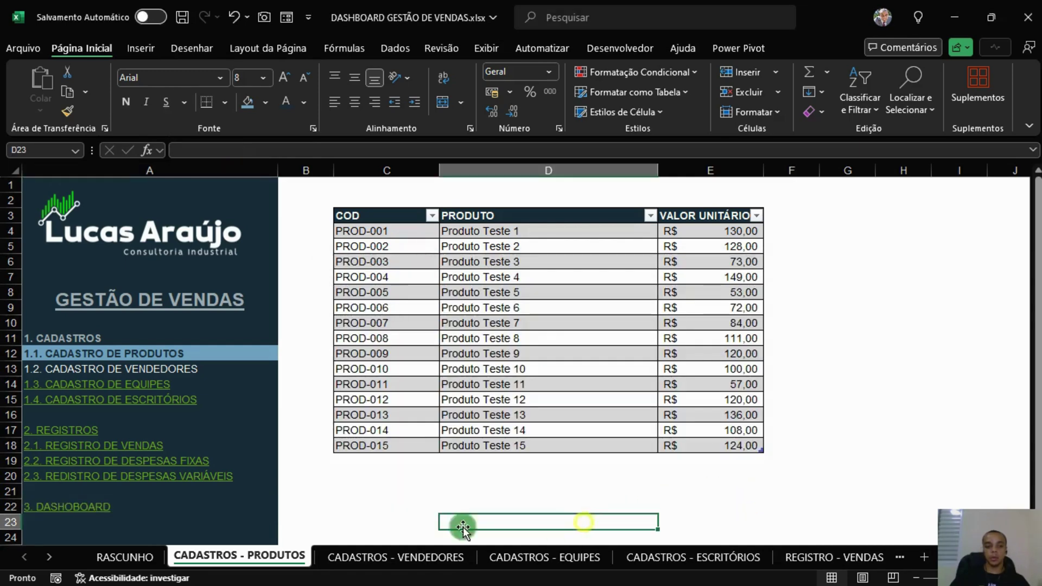
Step: Copy the plain formatting of menu item 1.2 onto items 1.3 and 1.4 in cells A14:A15
click(204, 367)
click(64, 112)
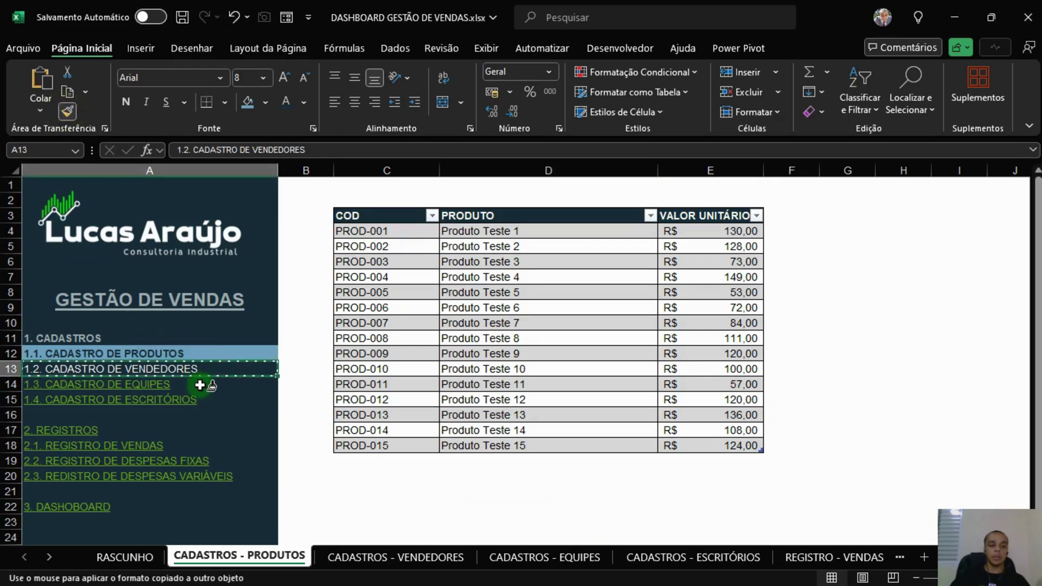
mouse_move(205, 384)
mouse_down()
mouse_move(205, 411)
mouse_move(206, 399)
mouse_up()
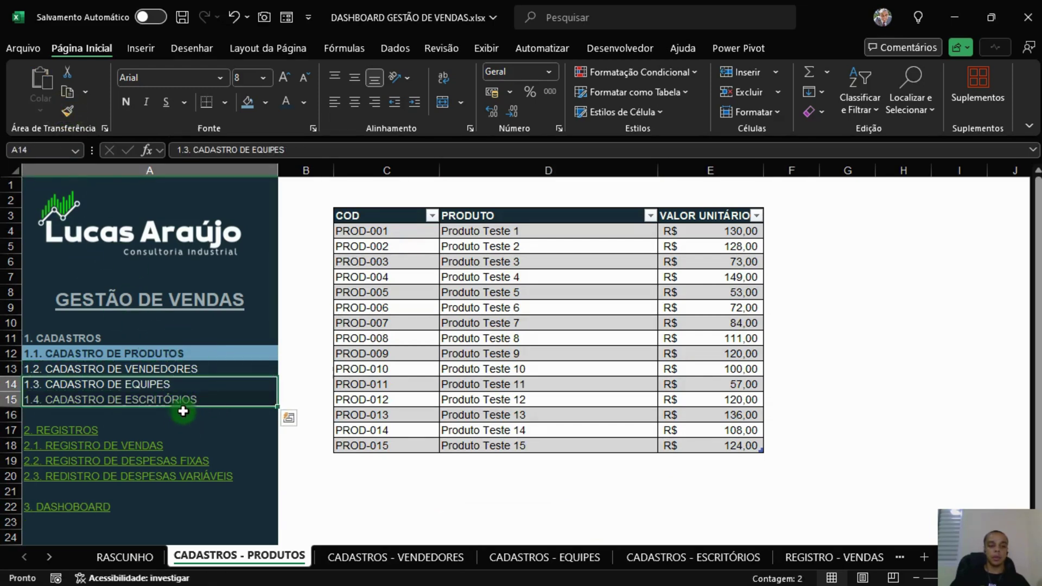
Step: Copy the bold grey heading format of 1. CADASTROS onto the 2. REGISTROS heading in cell A17
click(172, 338)
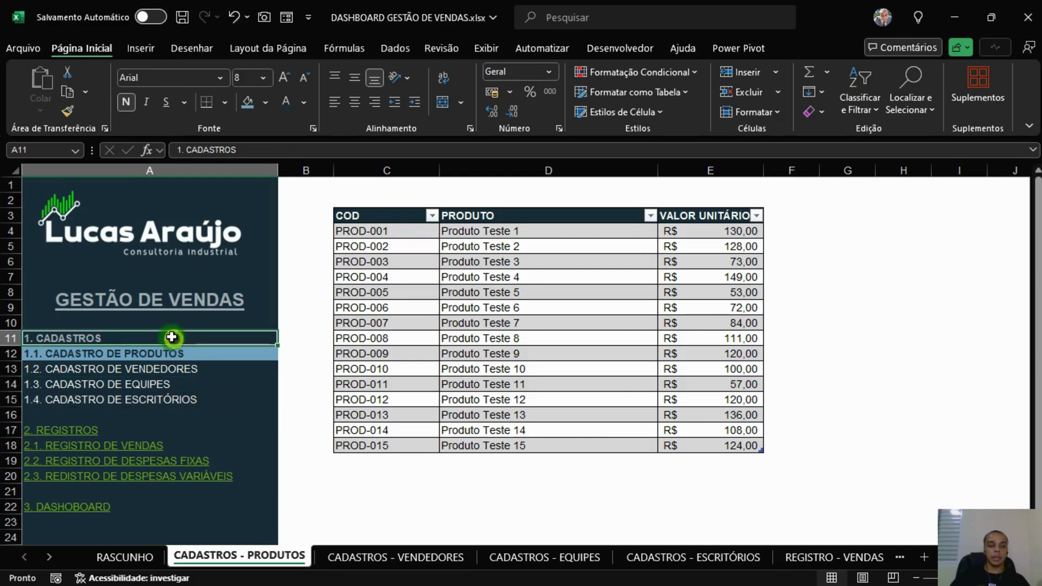
click(64, 110)
click(119, 430)
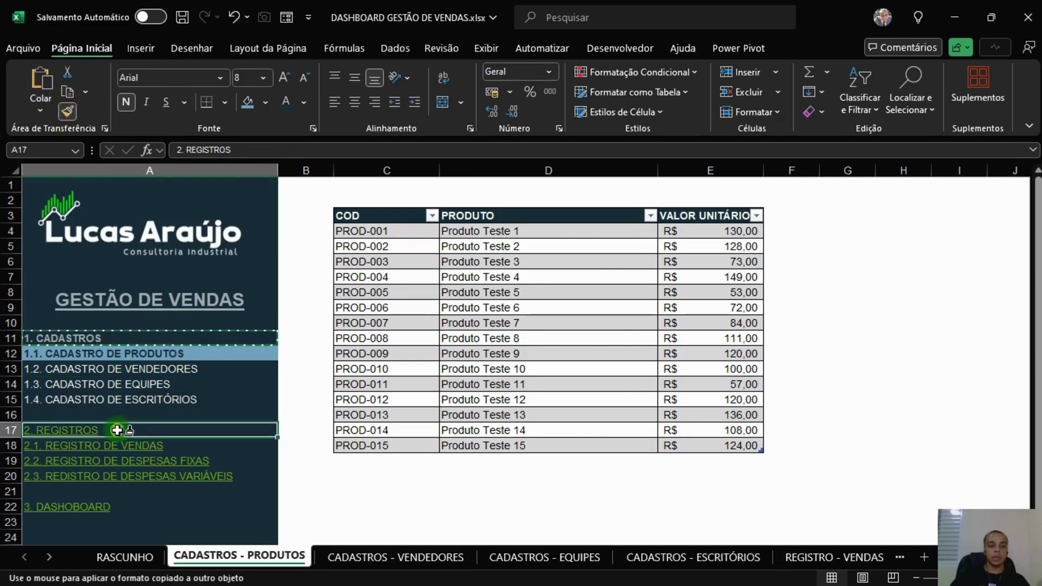
Step: On the CADASTROS - PRODUTOS sheet, apply the formatting of menu item 1.2 to items 2.1 through 2.3 in A18:A20
click(188, 372)
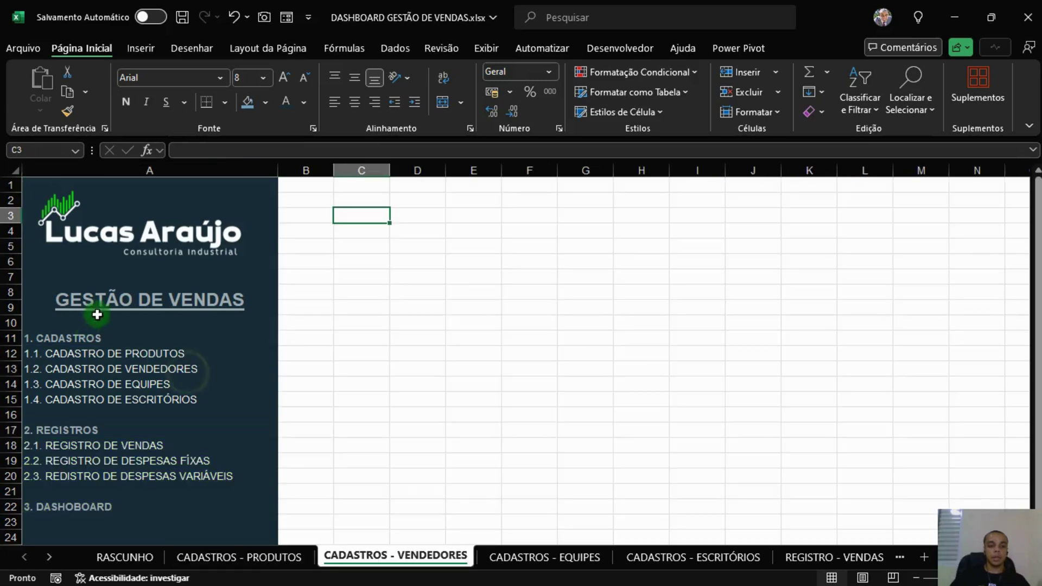
click(128, 551)
click(220, 556)
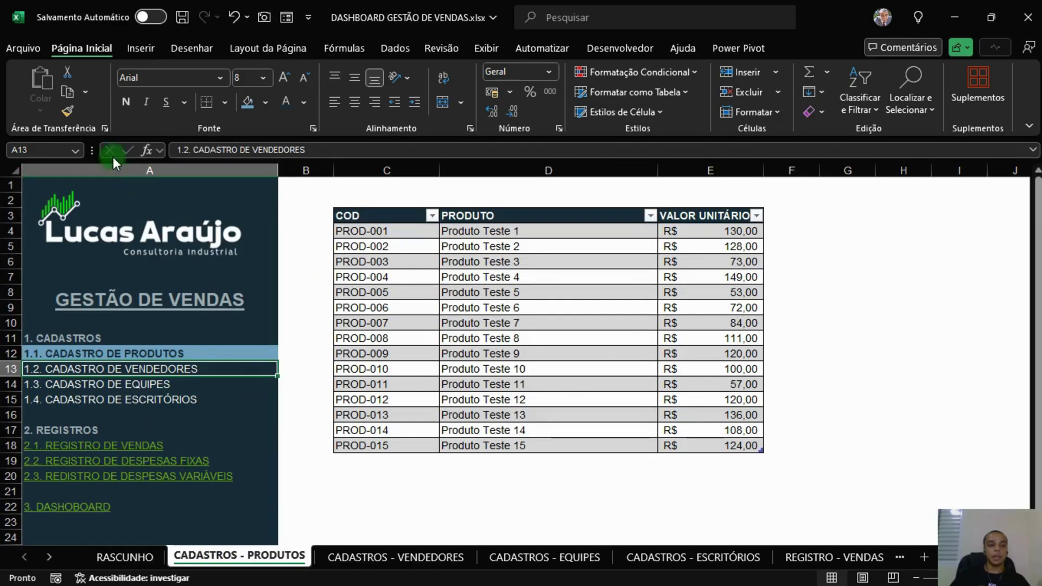
click(64, 111)
drag(200, 446, 196, 467)
Step: Copy the heading format of 2. REGISTROS onto the 3. DASHOBOARD menu item in cell A22
click(225, 425)
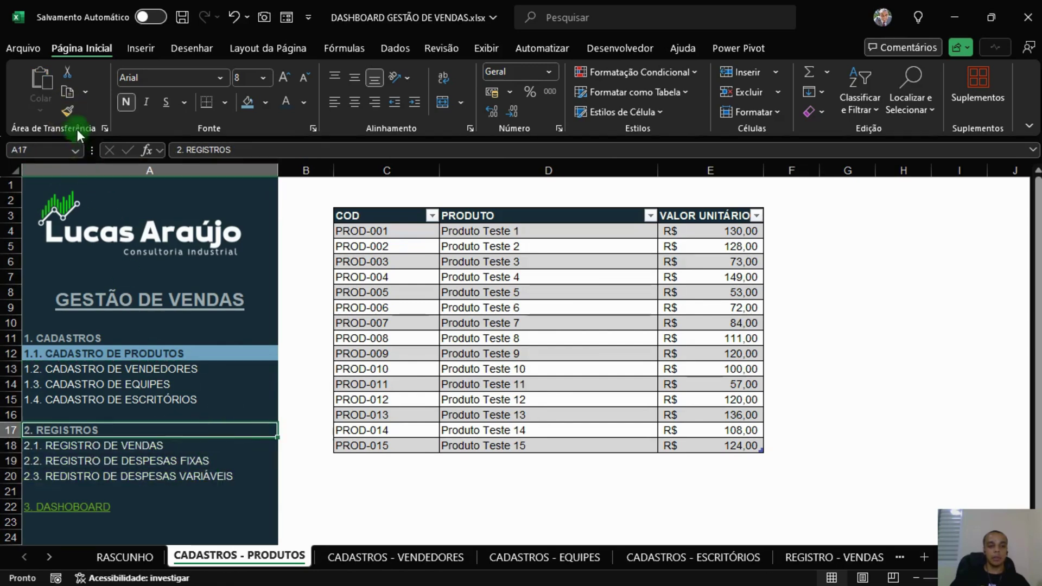
click(67, 113)
click(124, 507)
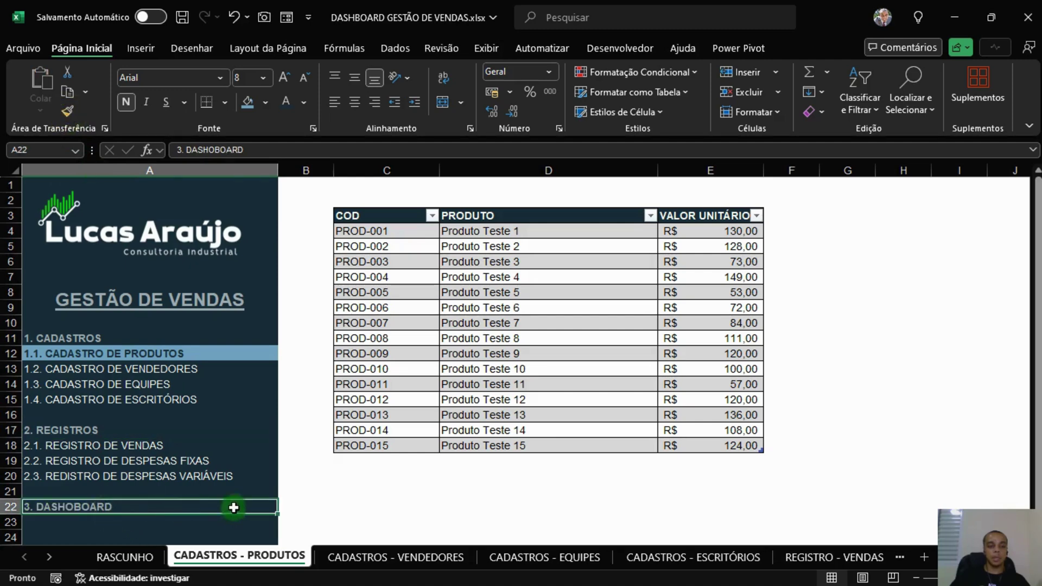
click(402, 506)
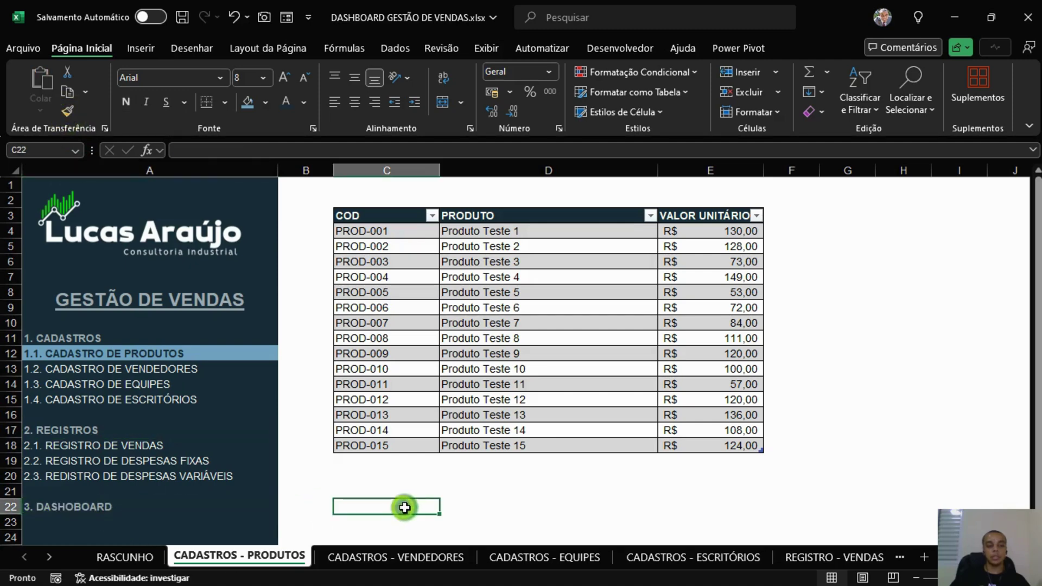
Step: Test the hyperlinks of menu items 1.2 and 1.3, returning to the CADASTROS - PRODUTOS sheet after each
click(129, 372)
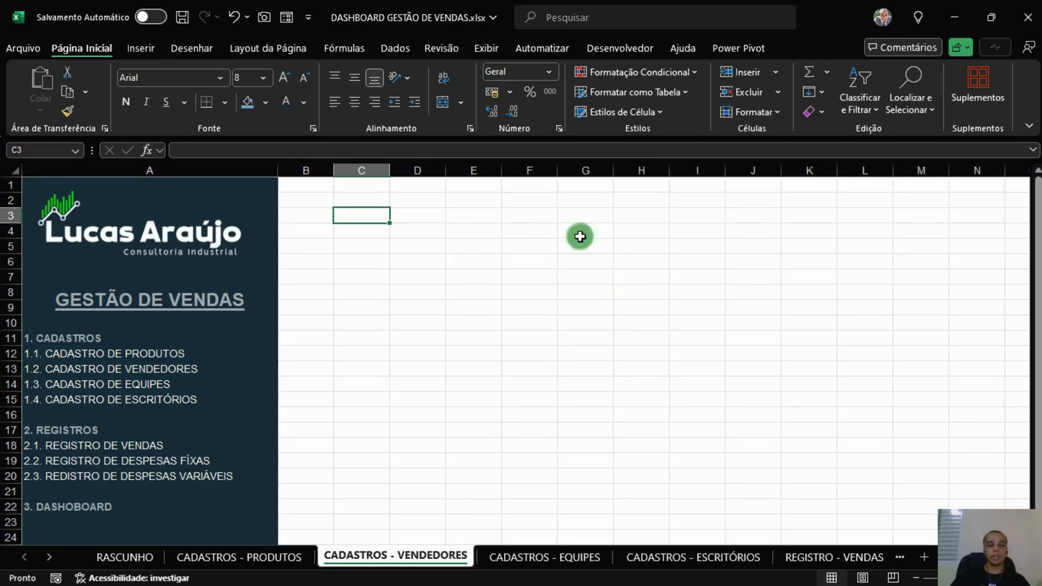
click(226, 552)
click(165, 384)
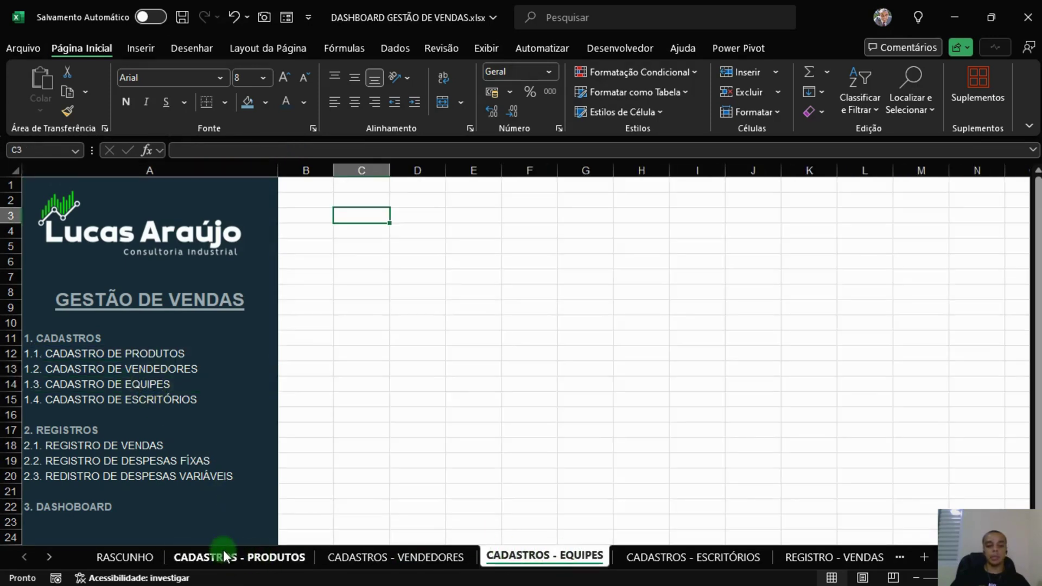
click(223, 552)
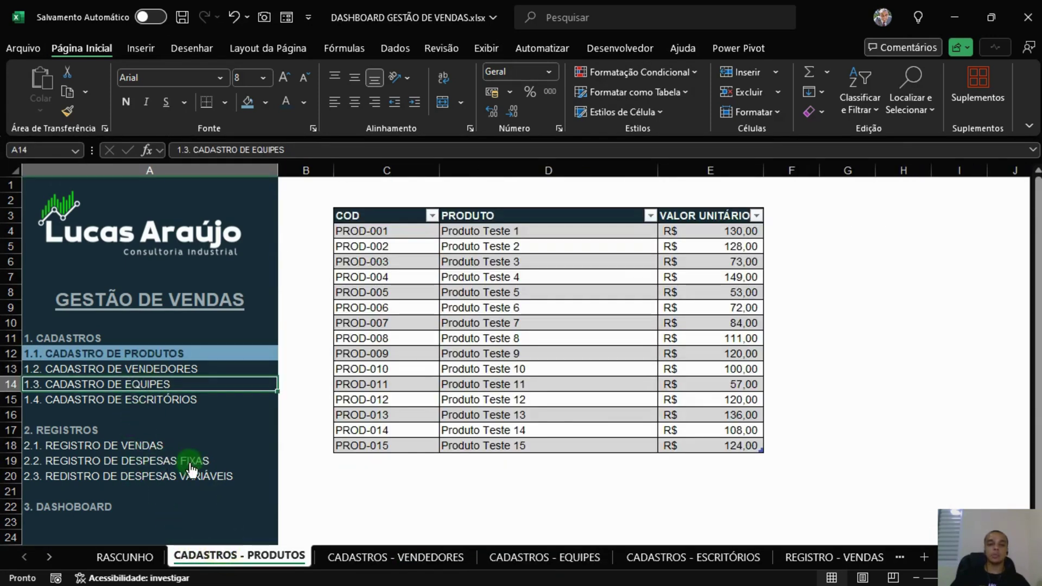
click(422, 501)
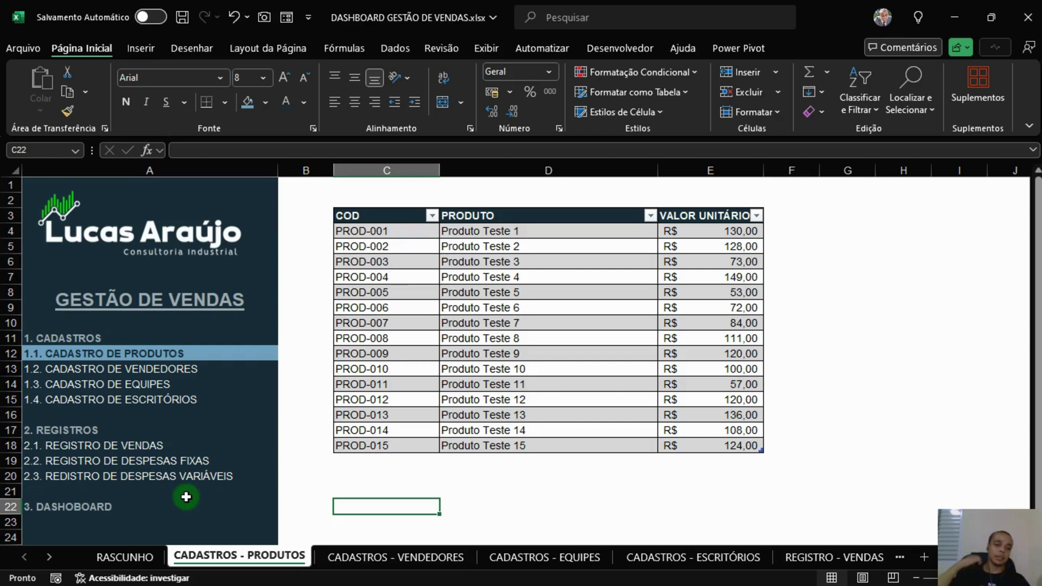
Step: Copy the linked menu A11:A22 from CADASTROS - PRODUTOS and paste it at A11 of the CADASTROS - VENDEDORES sheet
drag(208, 333, 208, 495)
key(ctrl+c)
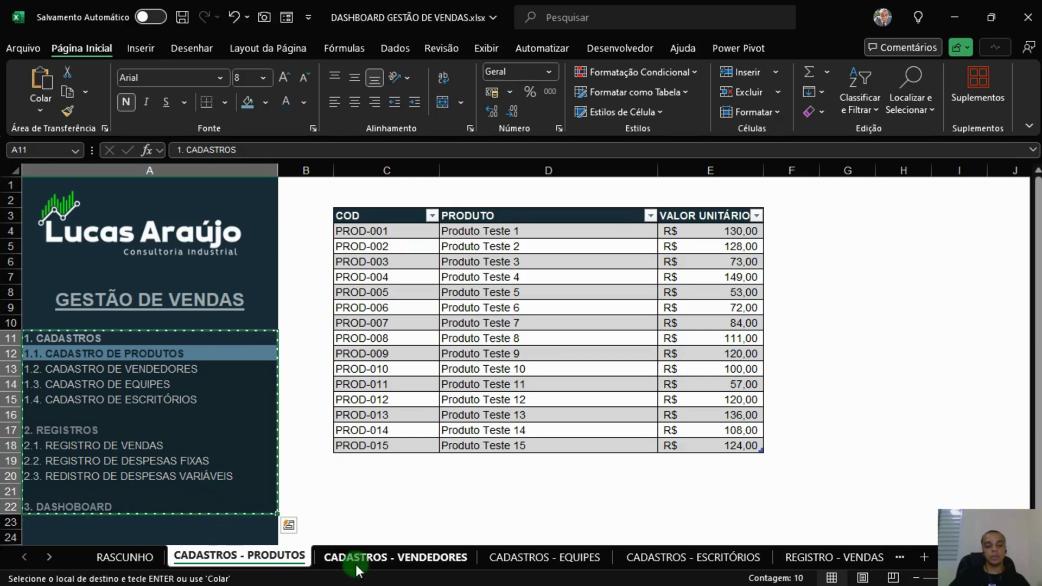
click(361, 565)
click(220, 338)
key(ctrl+v)
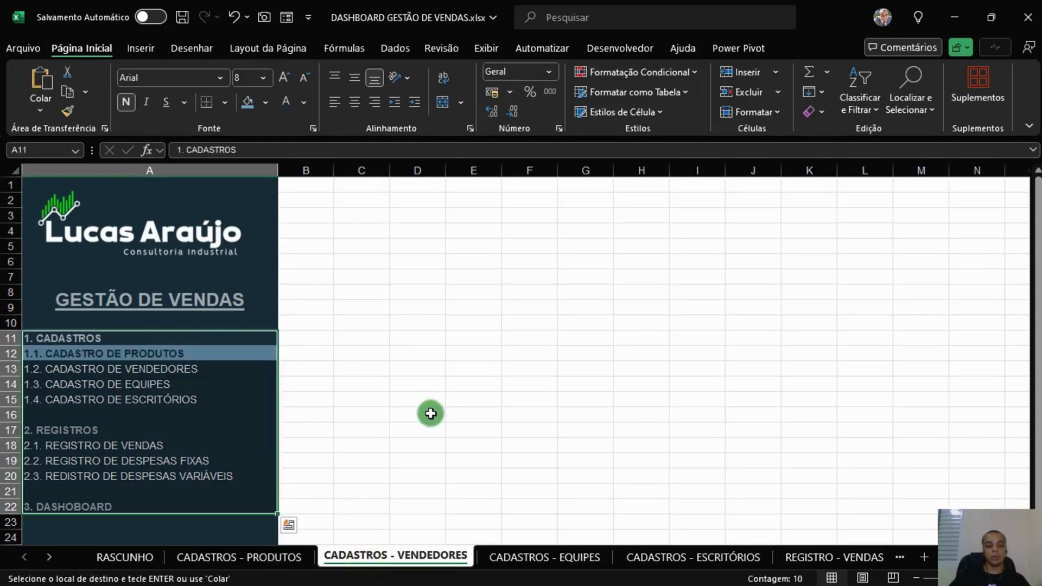
Step: Paste the copied menu at A11 of the CADASTROS - EQUIPES and CADASTROS - ESCRITÓRIOS sheets
click(540, 556)
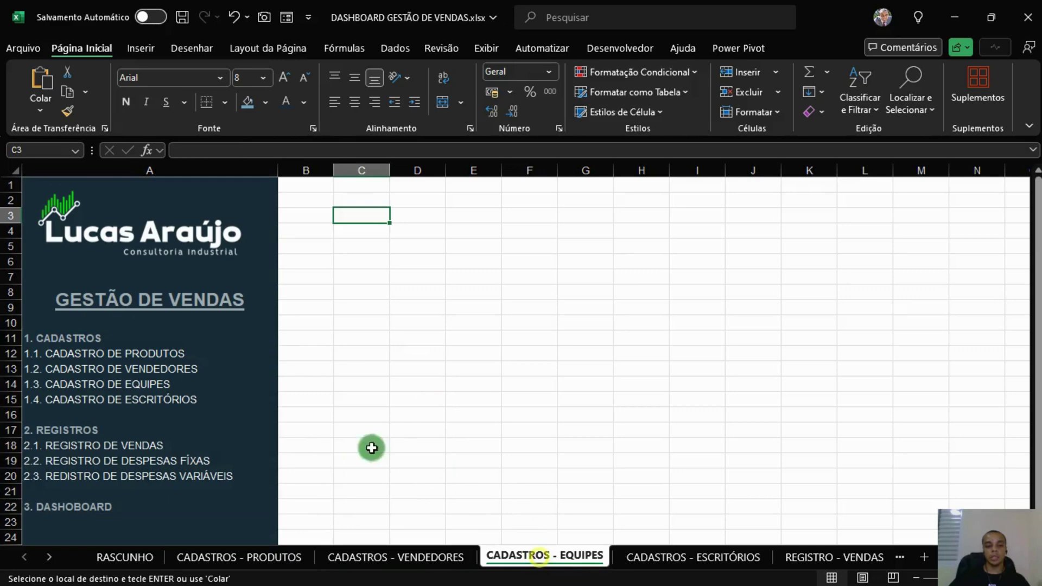
click(221, 337)
key(ctrl+v)
click(659, 555)
click(195, 337)
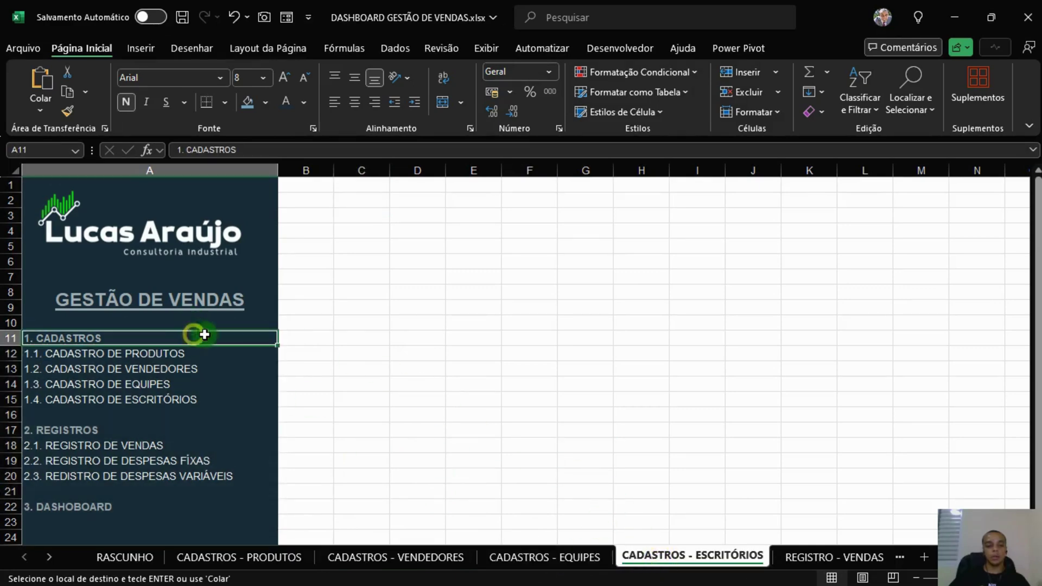
key(ctrl+v)
Step: Paste the copied menu at A11 of the REGISTRO - VENDAS and REGISTRO - DESPESAS FIXAS sheets
click(801, 556)
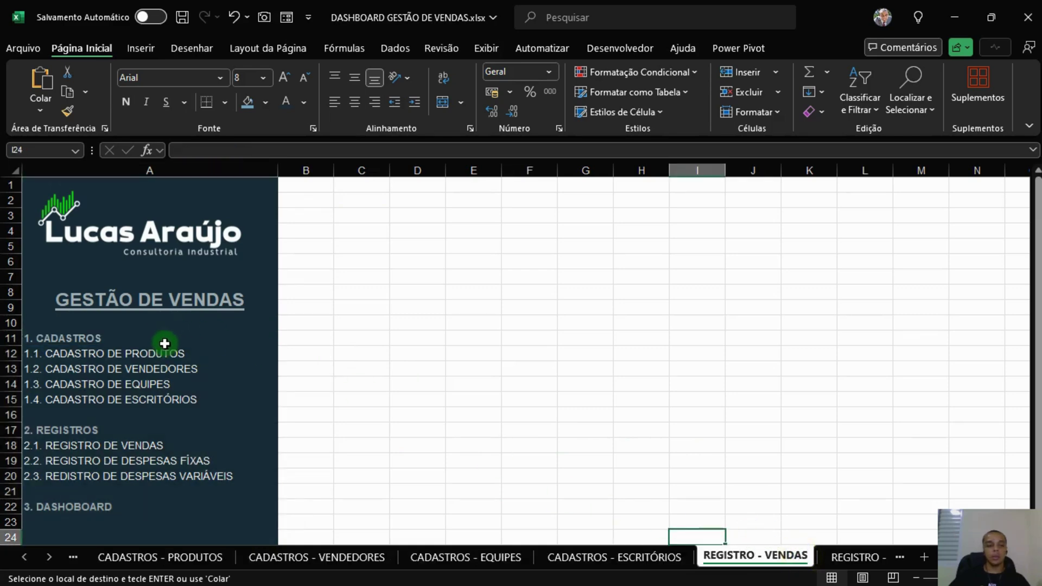
click(184, 338)
key(ctrl+v)
click(857, 557)
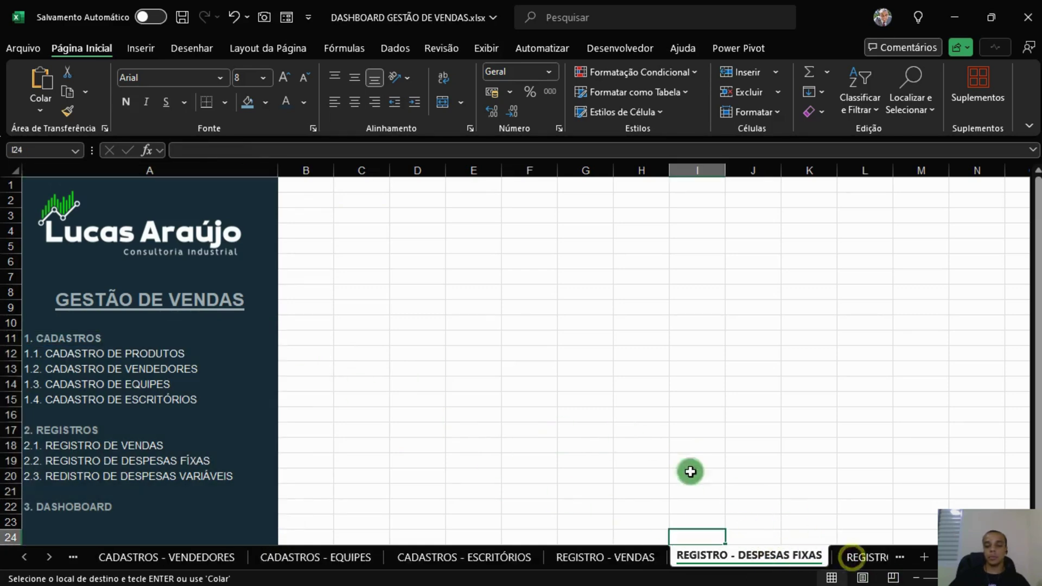
click(193, 337)
key(ctrl+v)
Step: Paste the copied menu at A11 of the REGISTRO - DESPESAS VARIAVEIS and DASHBOARD sheets
click(854, 556)
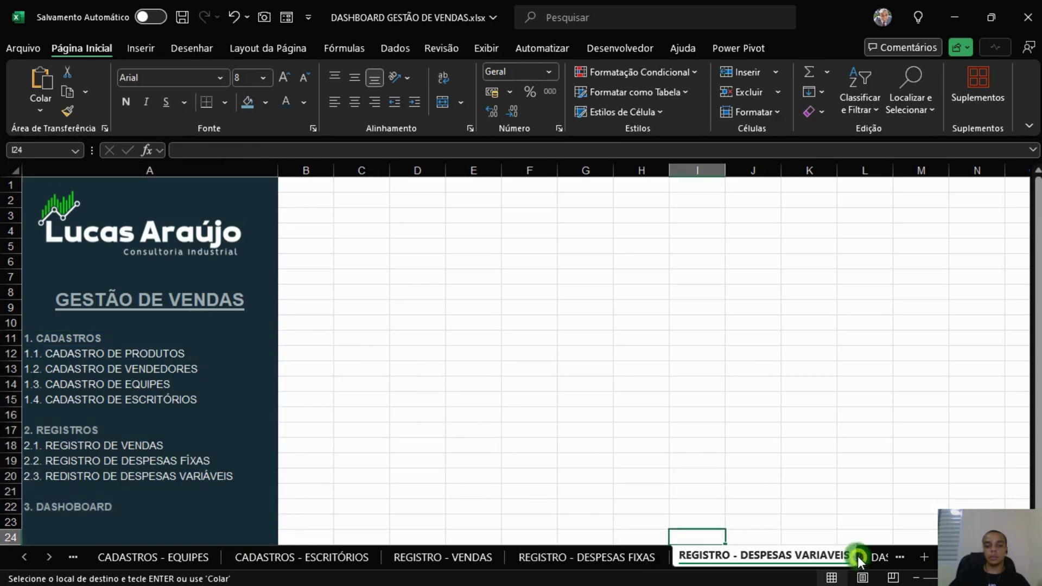
click(221, 339)
key(ctrl+v)
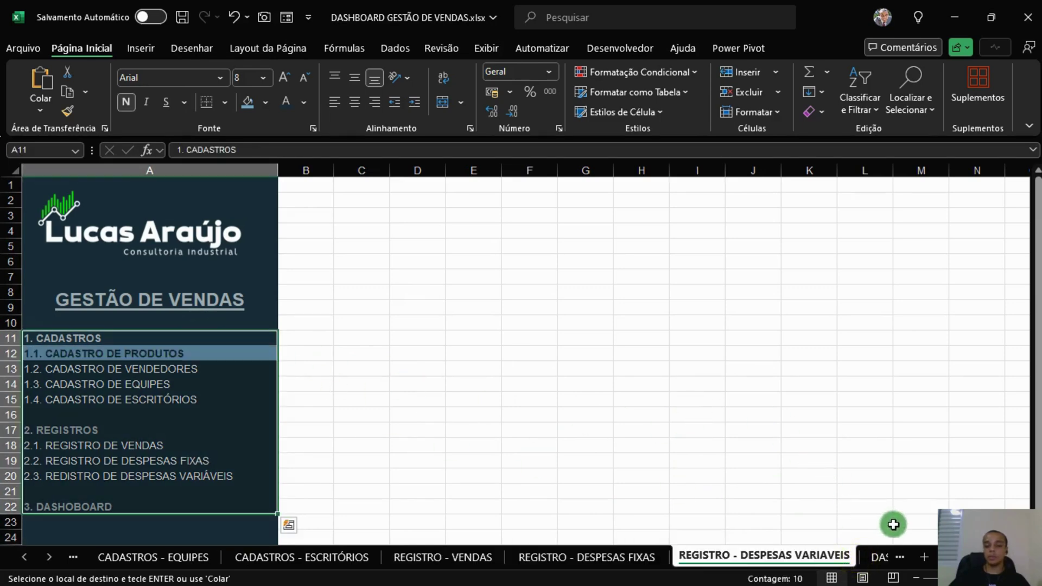
click(881, 555)
click(226, 337)
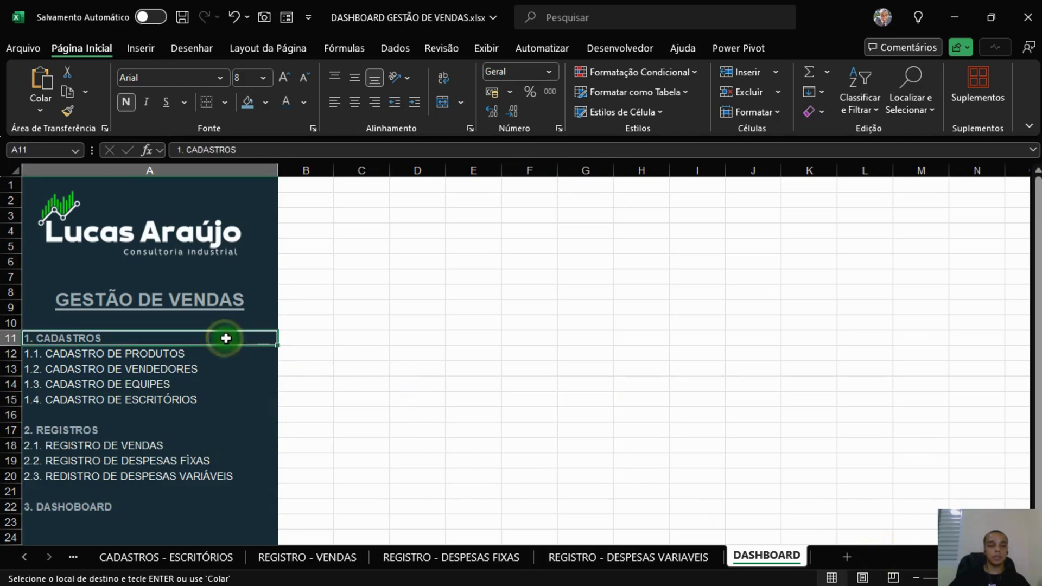
key(ctrl+v)
click(571, 426)
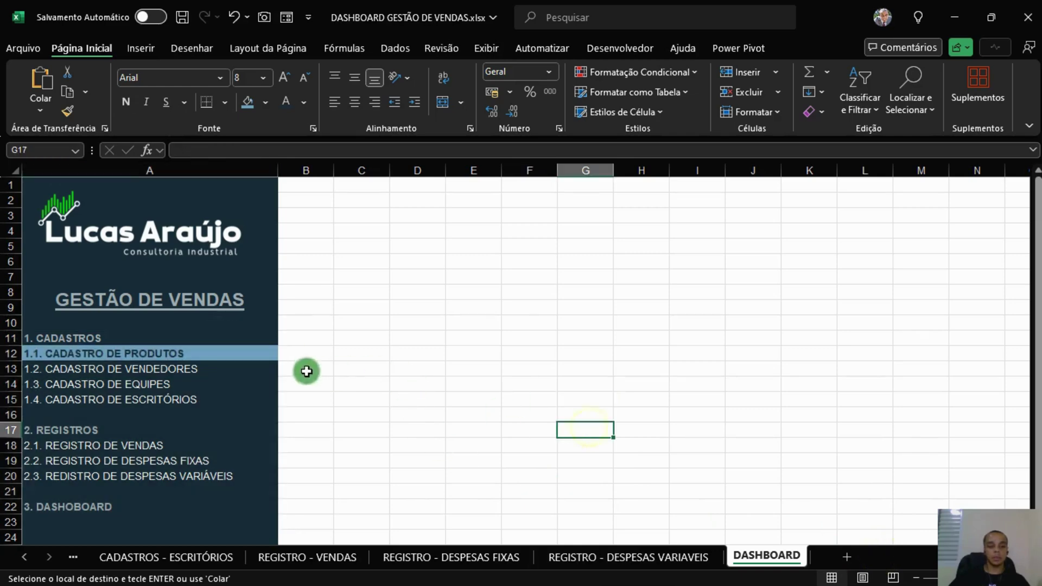
Step: On the CADASTROS - VENDEDORES sheet, copy the blue highlight format of menu item 1.1 onto item 1.2 in cell A13
click(23, 558)
click(22, 558)
click(261, 556)
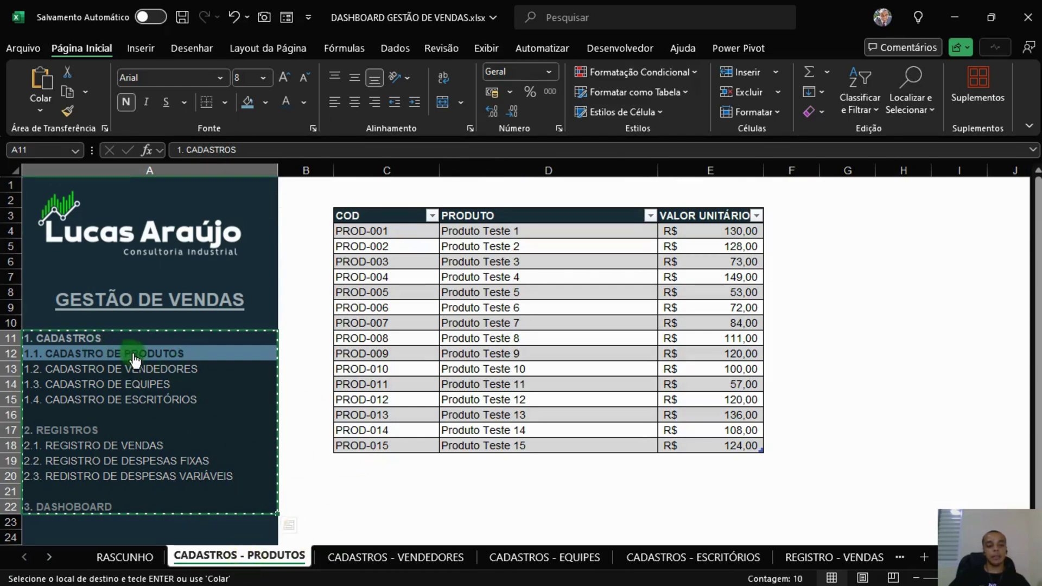
click(361, 551)
click(343, 365)
click(249, 353)
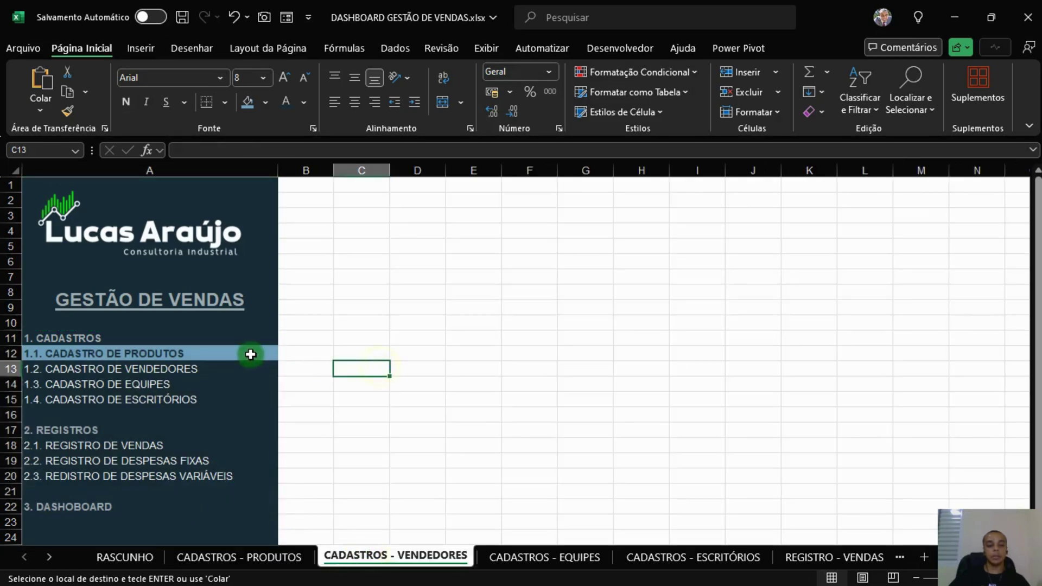
click(242, 371)
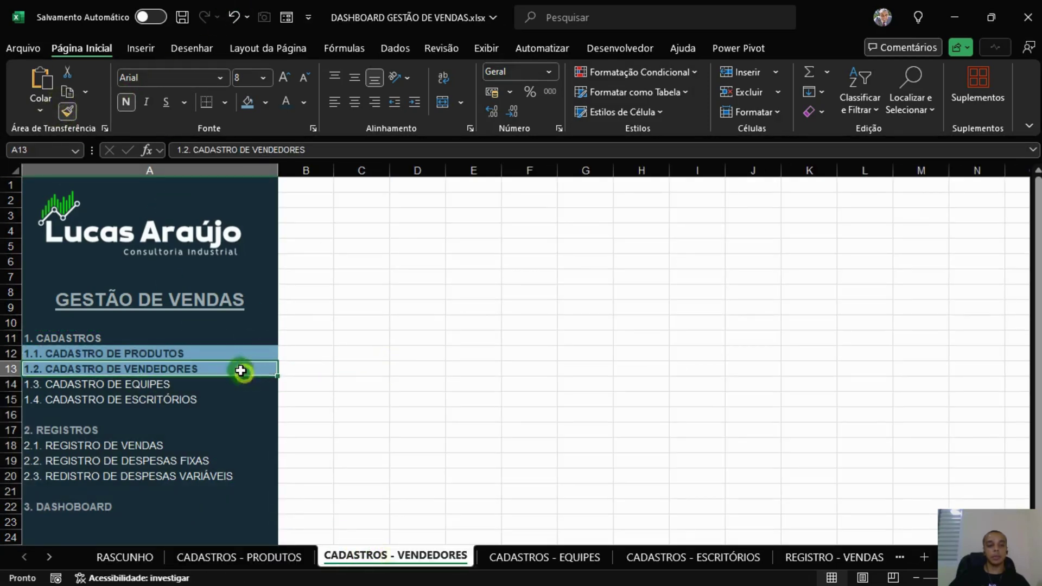
Step: Remove the highlight from item 1.1 on the CADASTROS - VENDEDORES sheet by applying the plain format of item 1.3
click(217, 384)
click(69, 108)
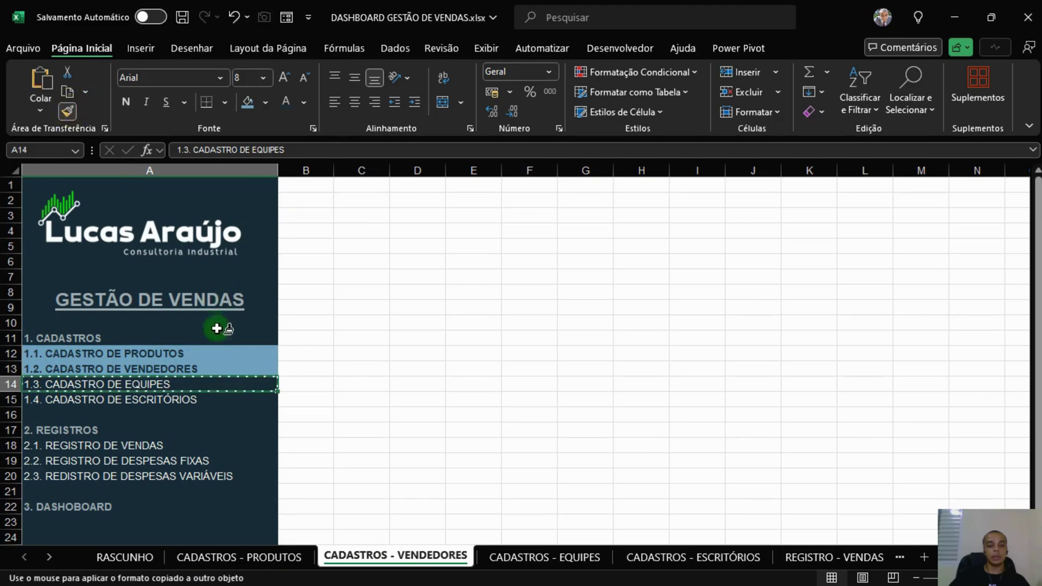
click(230, 354)
click(361, 430)
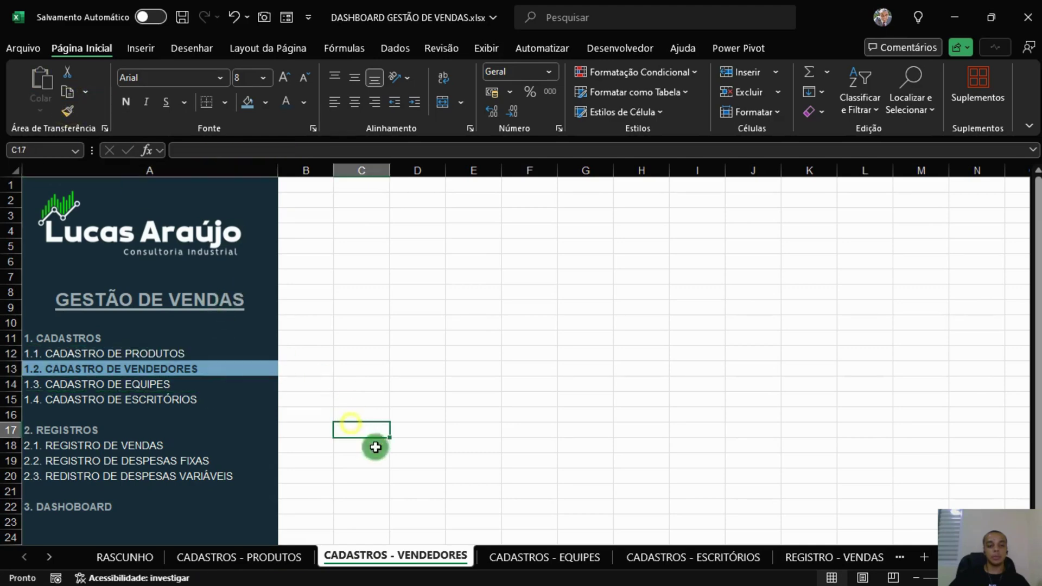
Step: On the CADASTROS - EQUIPES sheet, copy the blue highlight format of menu item 1.1 onto item 1.3 in cell A14
click(526, 555)
click(267, 354)
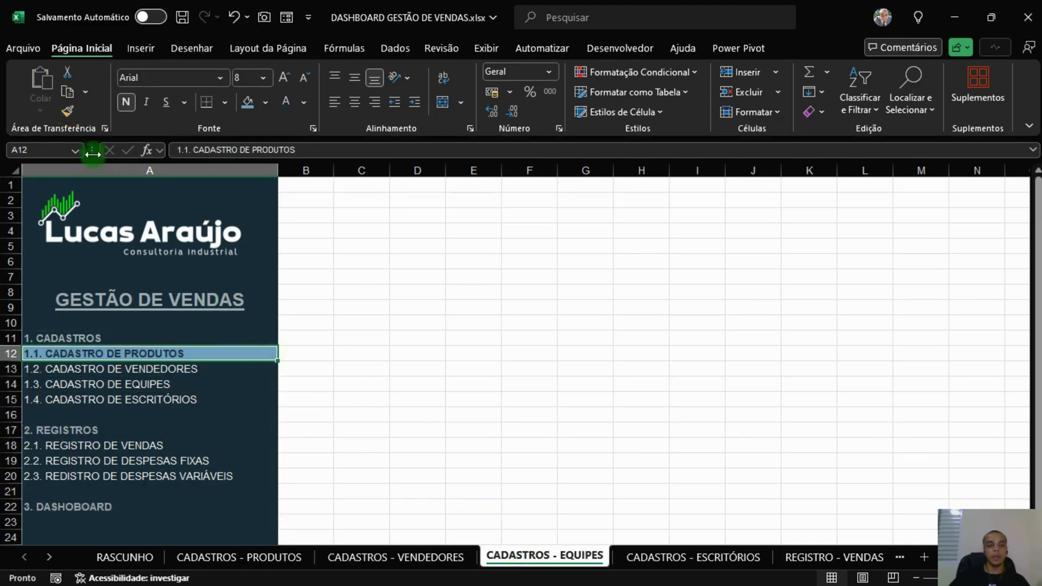
click(64, 111)
click(206, 385)
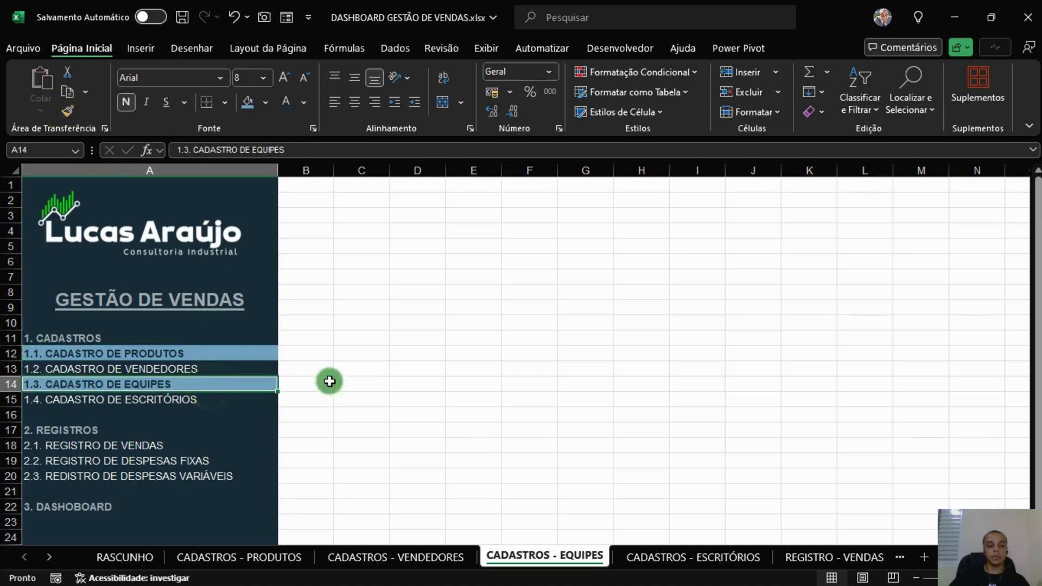
Step: Remove the highlight from item 1.1 on the CADASTROS - EQUIPES sheet by applying the plain format of item 1.2
click(266, 369)
click(67, 111)
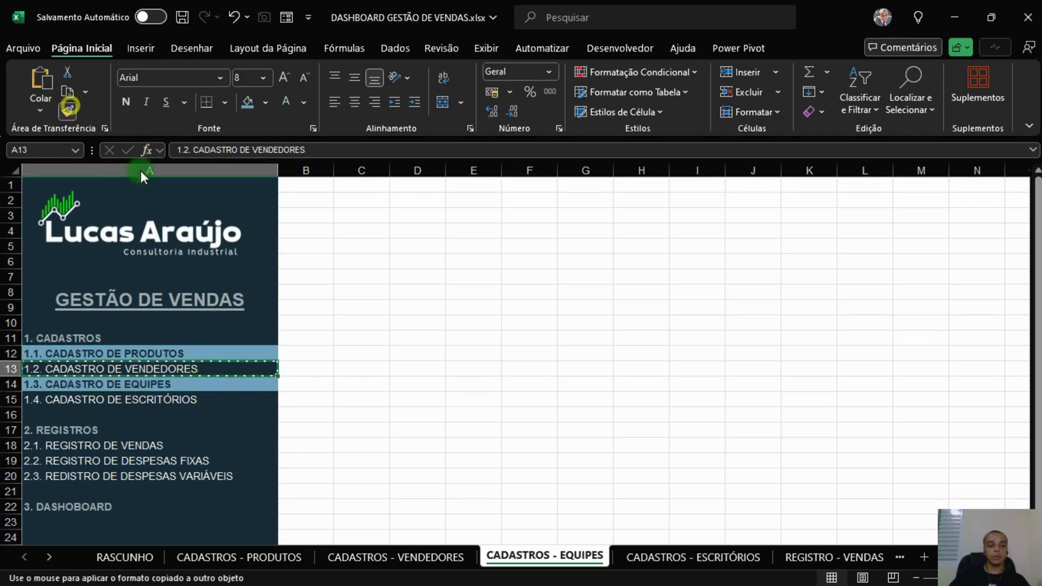
click(255, 353)
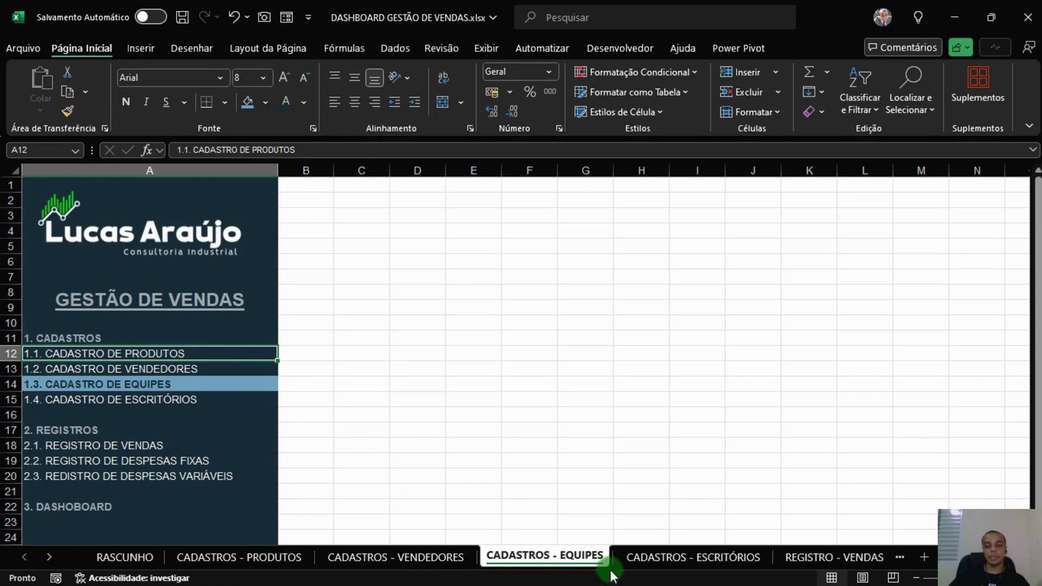
Step: On the CADASTROS - ESCRITÓRIOS sheet, copy the blue highlight format of menu item 1.1 onto item 1.4 in cell A15
click(635, 558)
click(246, 357)
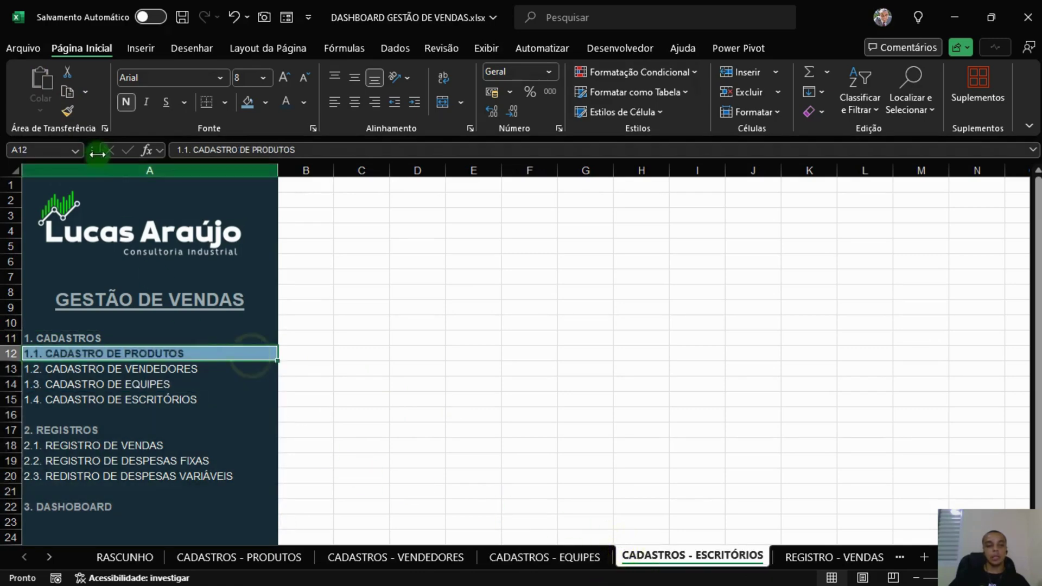
click(67, 111)
click(234, 400)
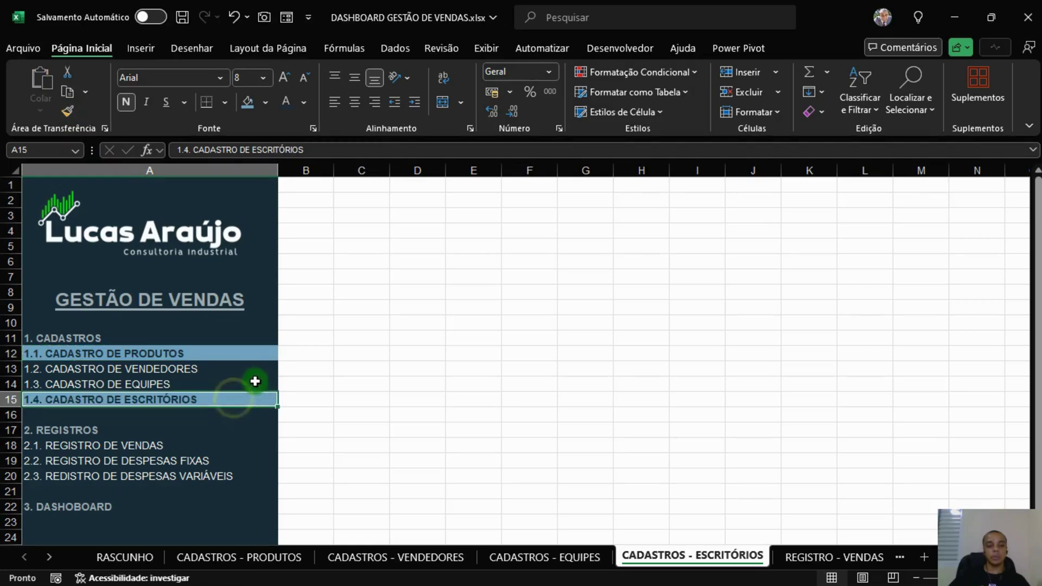
Step: Remove the highlight from item 1.1 on the CADASTROS - ESCRITÓRIOS sheet by applying the plain format of item 1.3
click(252, 381)
click(67, 112)
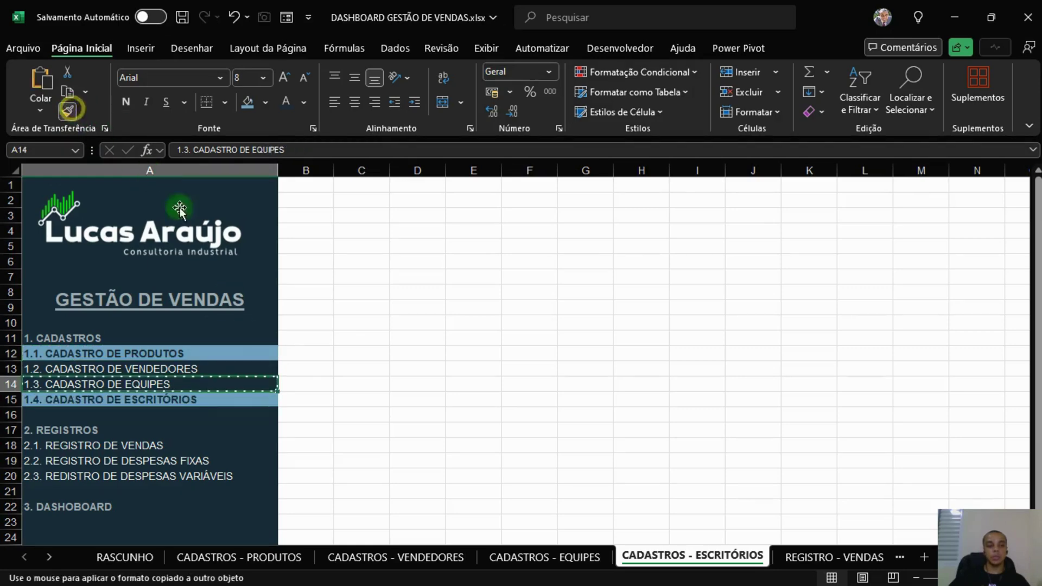
click(263, 353)
Step: On the REGISTRO - VENDAS sheet, copy item 1.1's blue highlight format onto item 2.1 in A18, and give item 1.1 the plain format of item 1.4
click(835, 552)
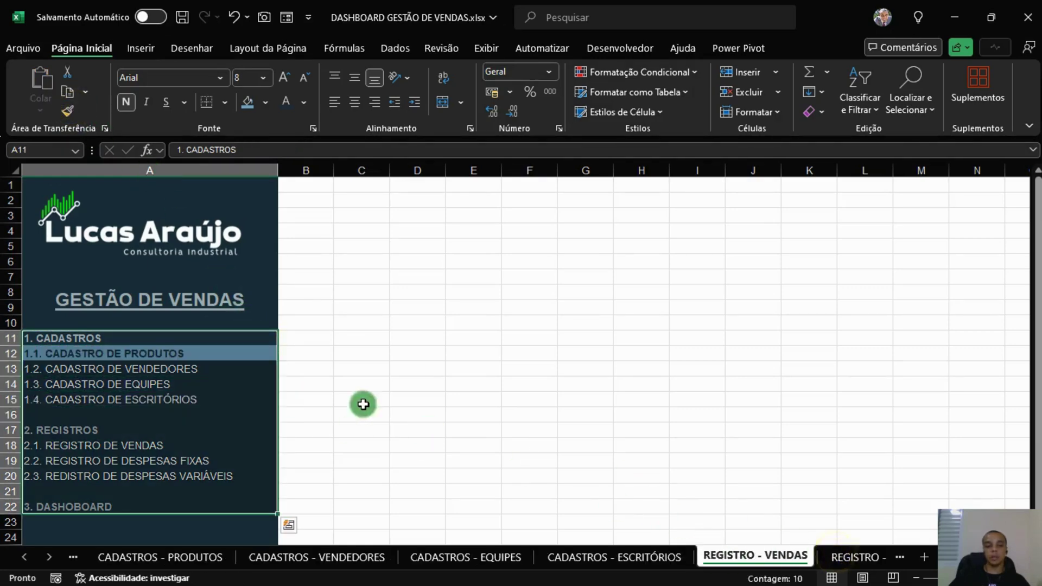
click(257, 354)
click(67, 112)
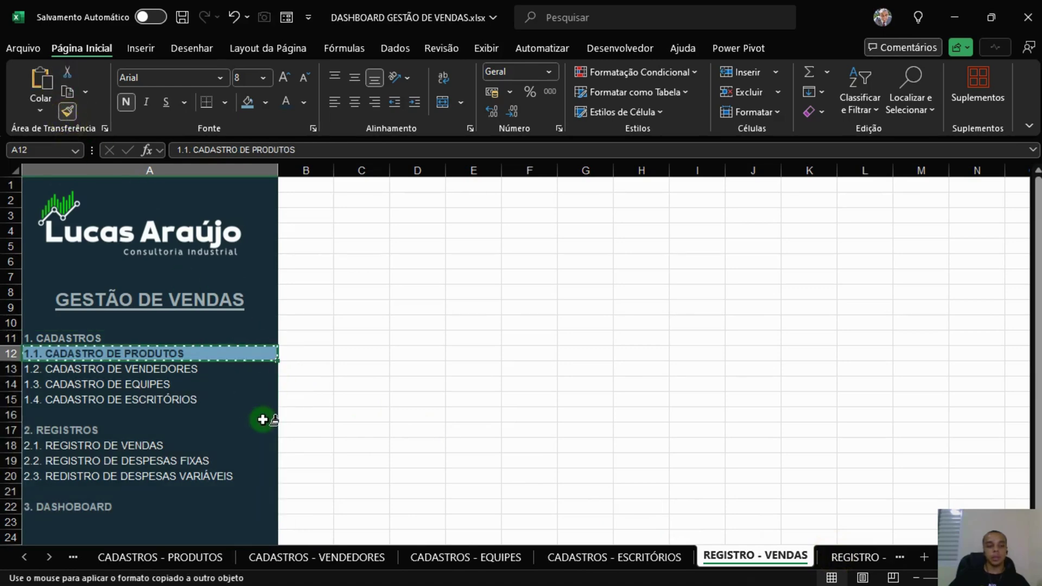
click(257, 444)
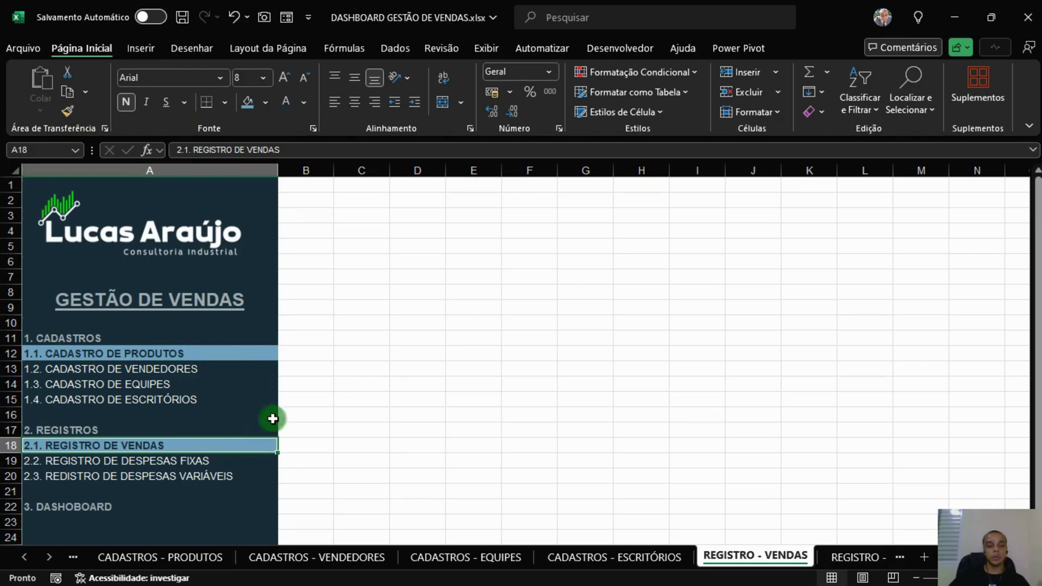
click(253, 395)
click(67, 112)
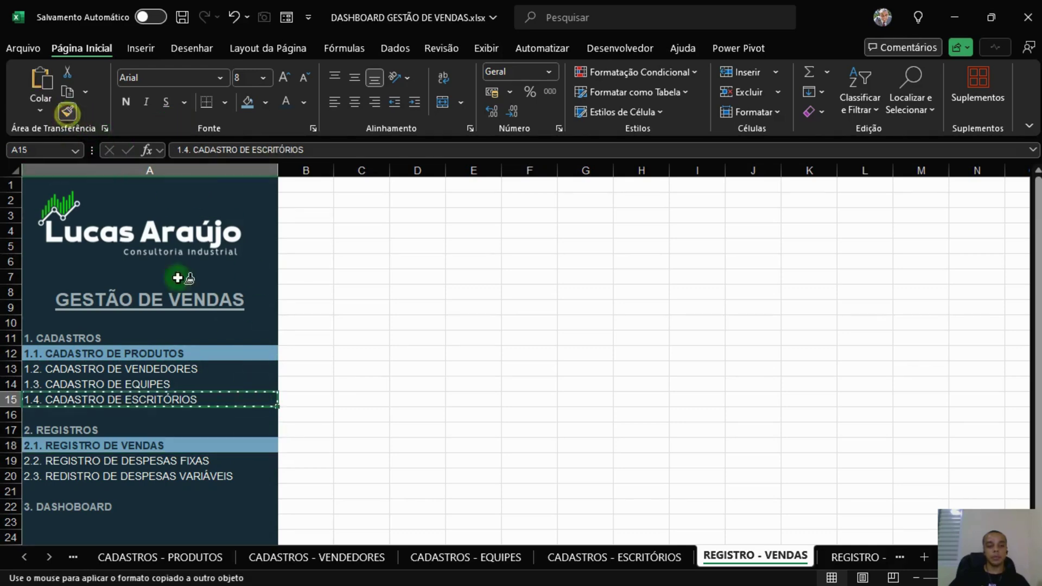
click(239, 348)
Step: On the REGISTRO - DESPESAS FIXAS sheet, copy item 1.1's highlight format onto item 2.2 in A19, and give item 1.1 the plain format of item 1.3
click(838, 557)
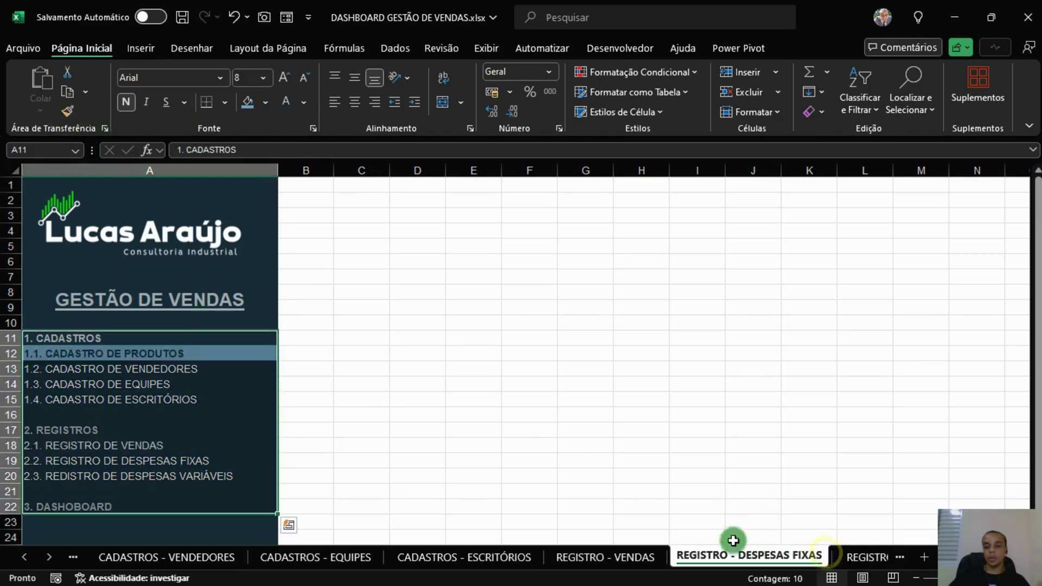
click(256, 355)
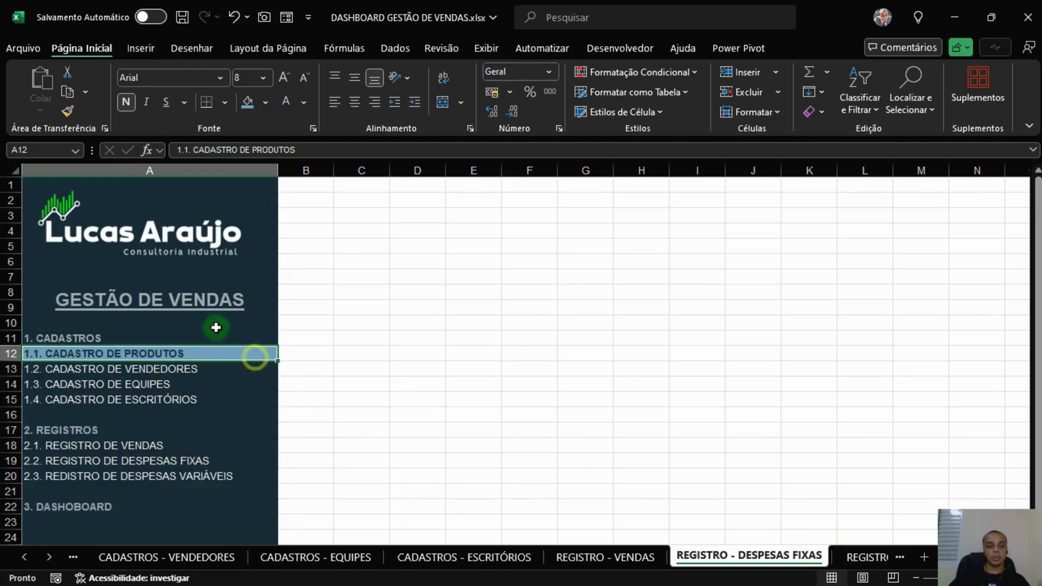
click(67, 111)
click(241, 458)
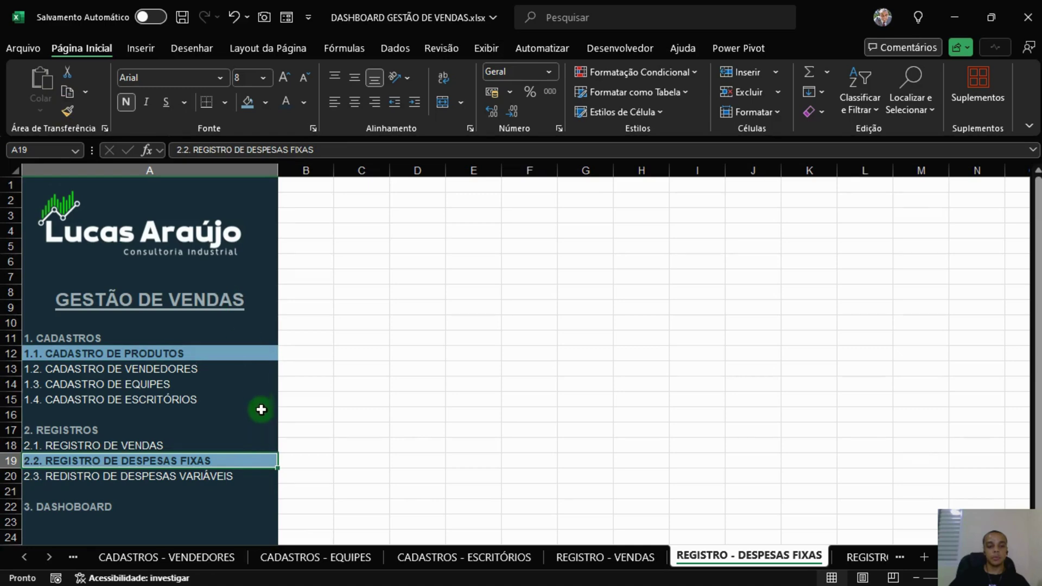
click(255, 385)
click(67, 111)
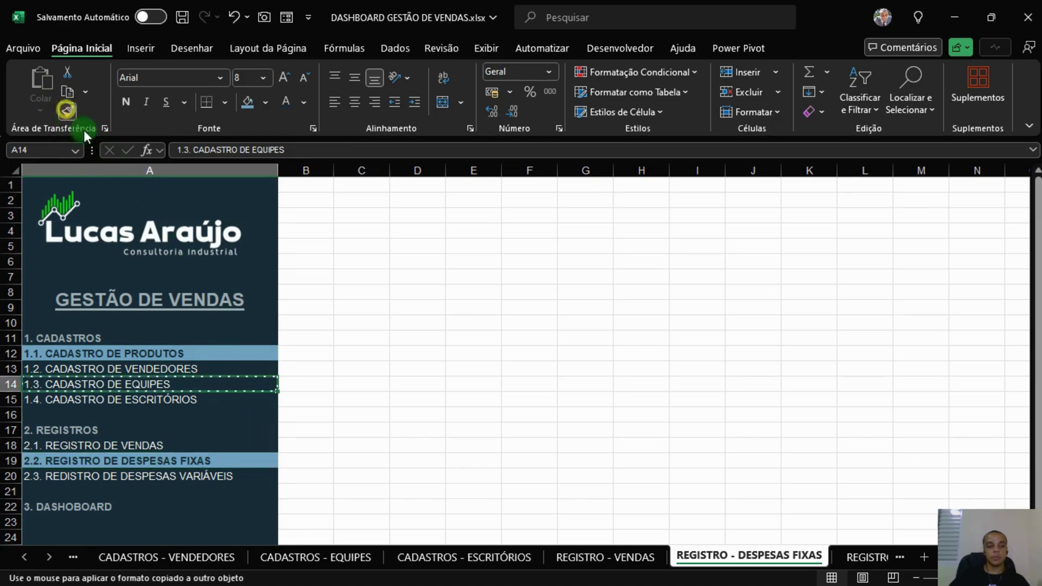
click(259, 354)
Step: On the REGISTRO - DESPESAS VARIAVEIS sheet, copy item 1.1's highlight format onto item 2.3 in A20, and give item 1.1 item 1.4's plain format
click(863, 557)
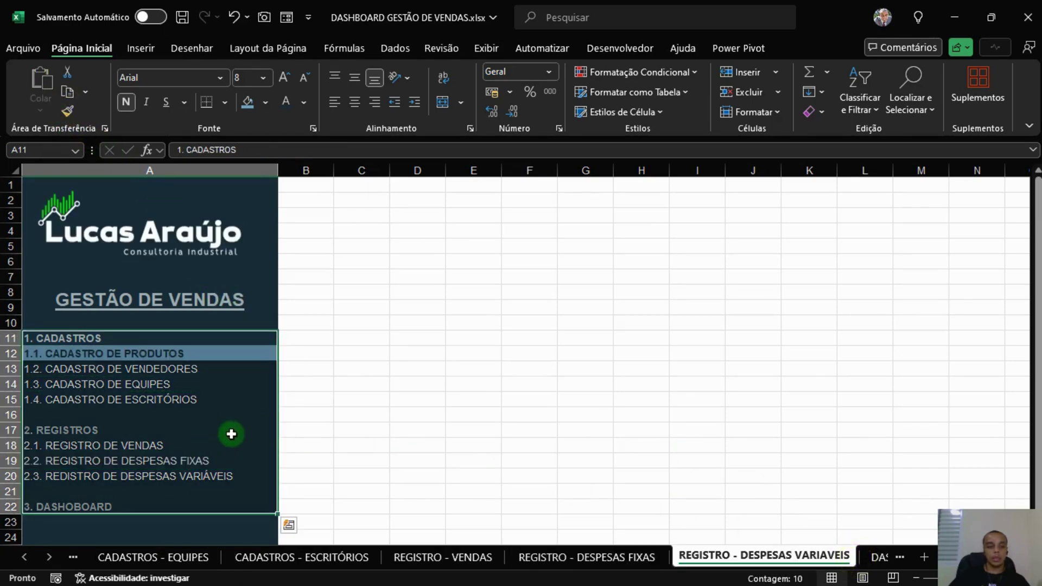
click(247, 353)
click(69, 108)
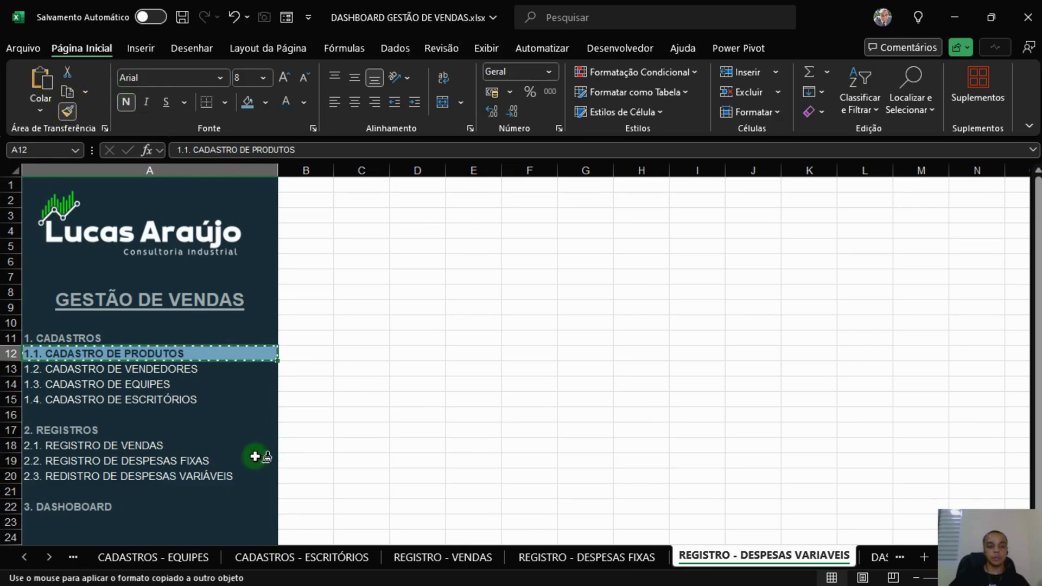
click(244, 476)
click(236, 405)
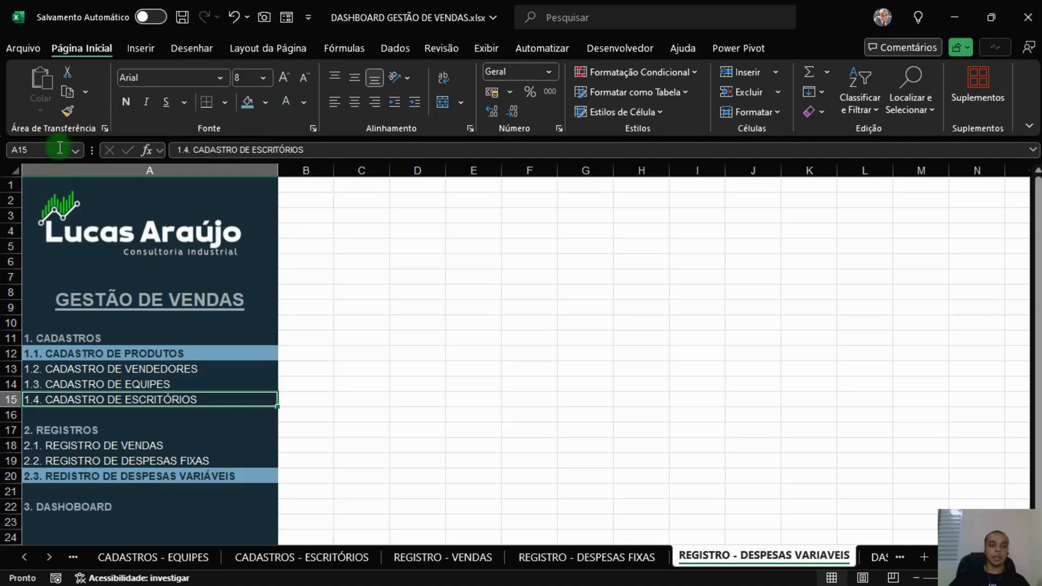
click(67, 113)
click(247, 354)
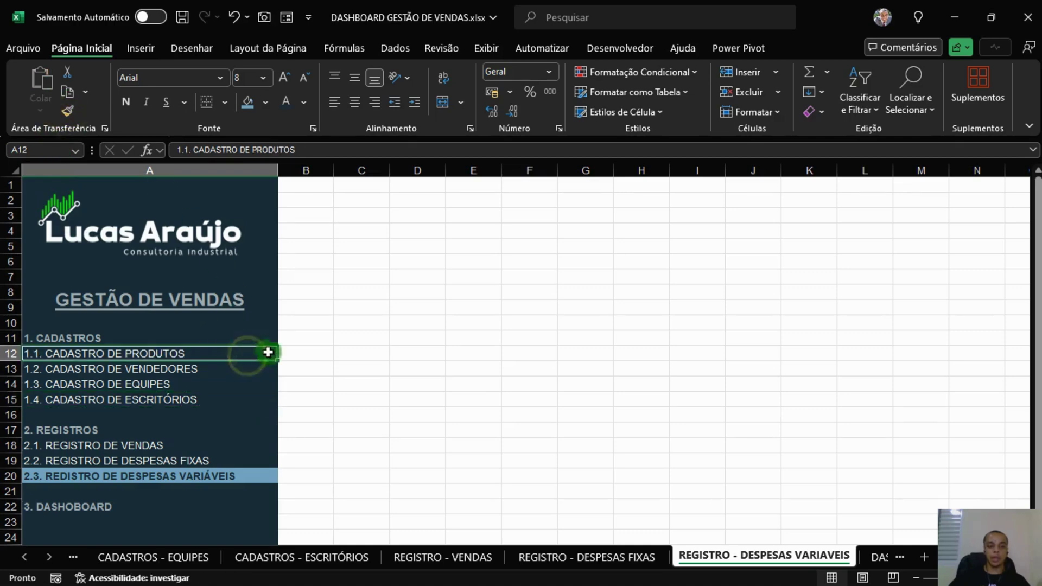
Step: On the DASHBOARD sheet, copy item 1.1's highlight format onto item 3 in A22, and give item 1.1 the plain format of item 1.3
click(877, 557)
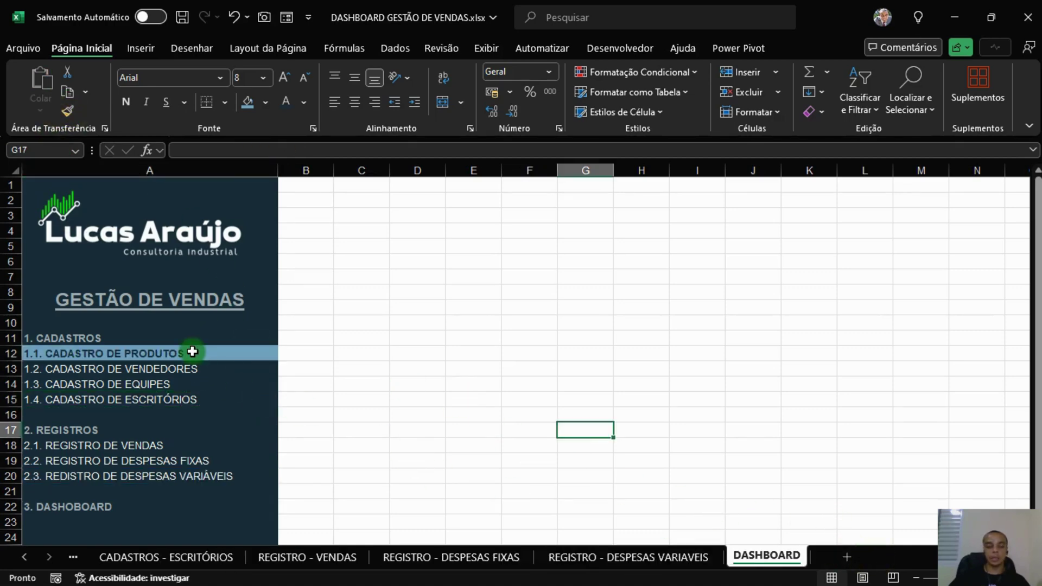
click(248, 352)
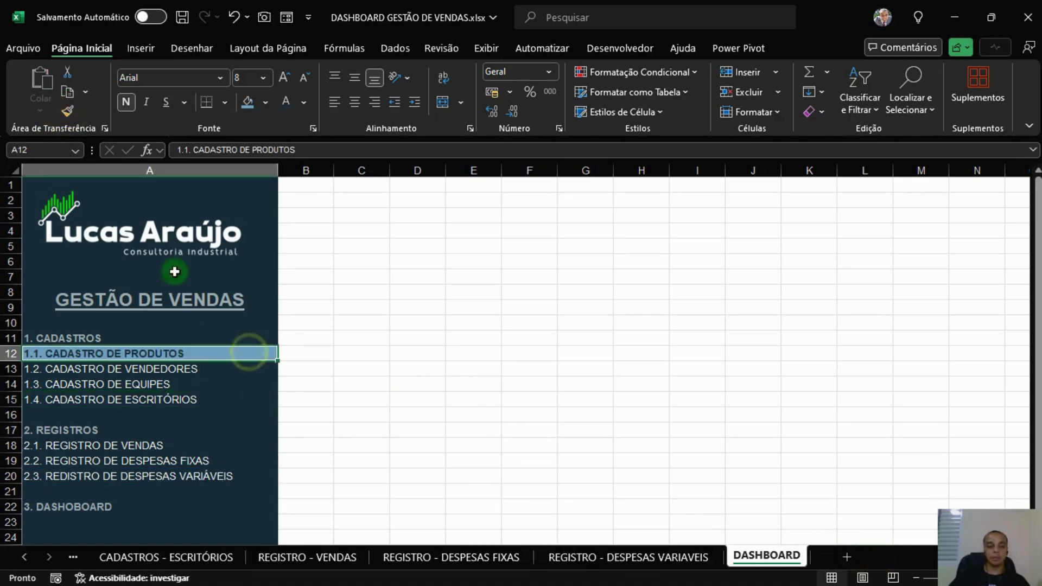
click(67, 112)
click(210, 506)
click(417, 492)
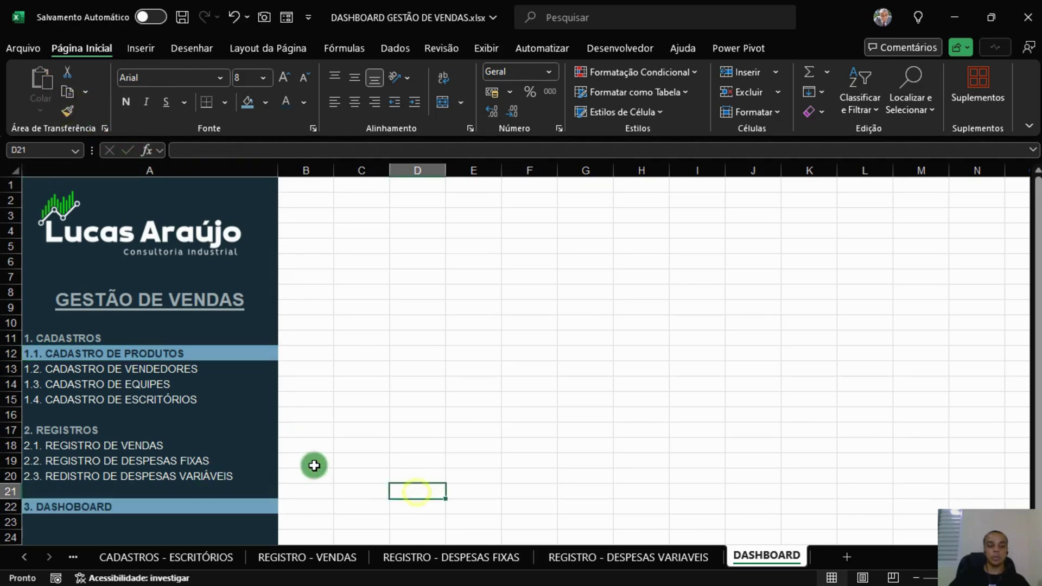
click(255, 384)
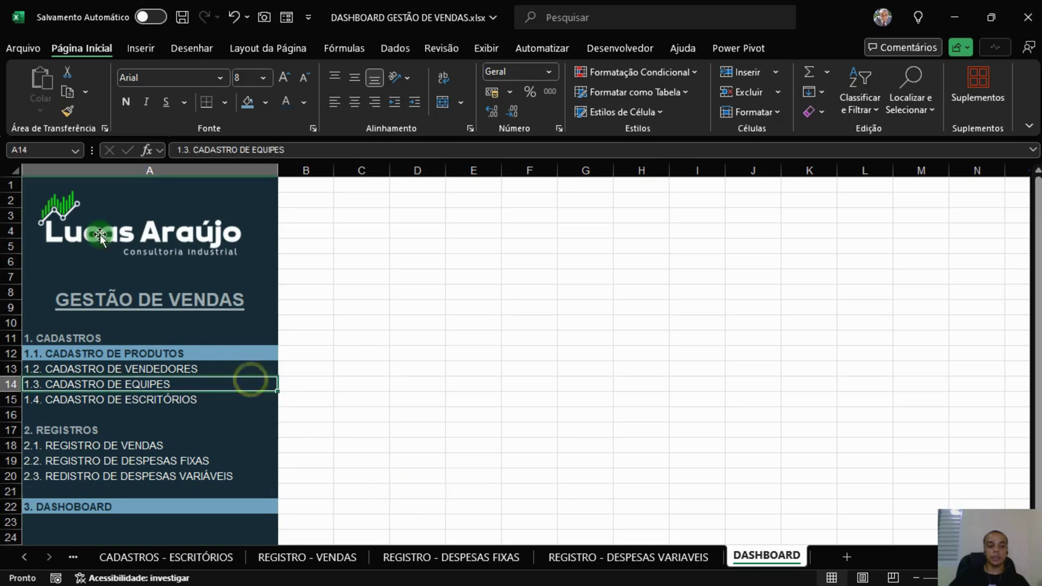
click(67, 112)
click(249, 354)
click(440, 439)
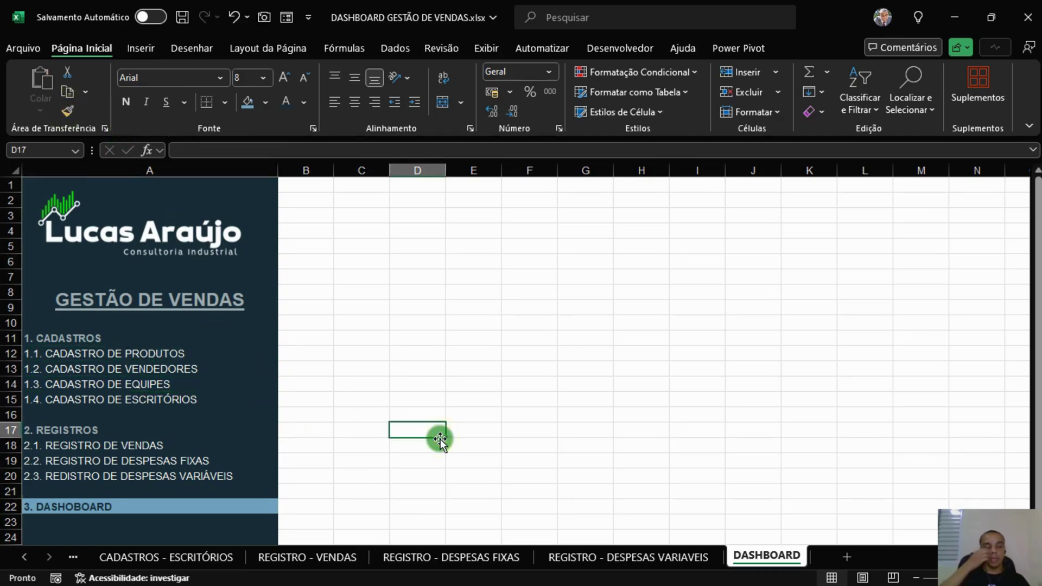
click(182, 335)
click(202, 352)
click(189, 410)
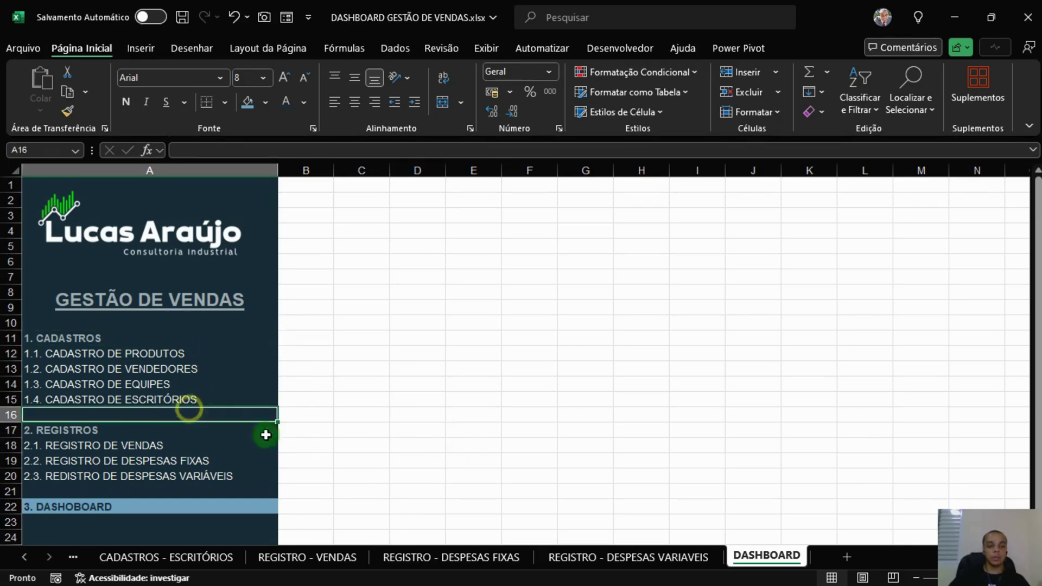
drag(509, 450, 516, 461)
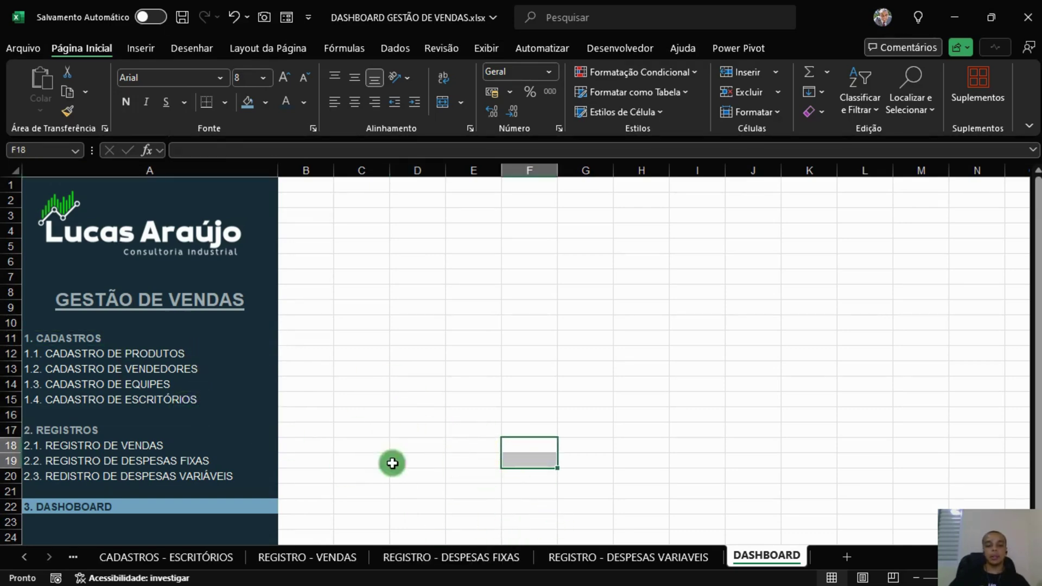
Step: Test the menu hyperlinks in order from item 1.1 to item 3, checking which item is highlighted on each sheet
click(91, 353)
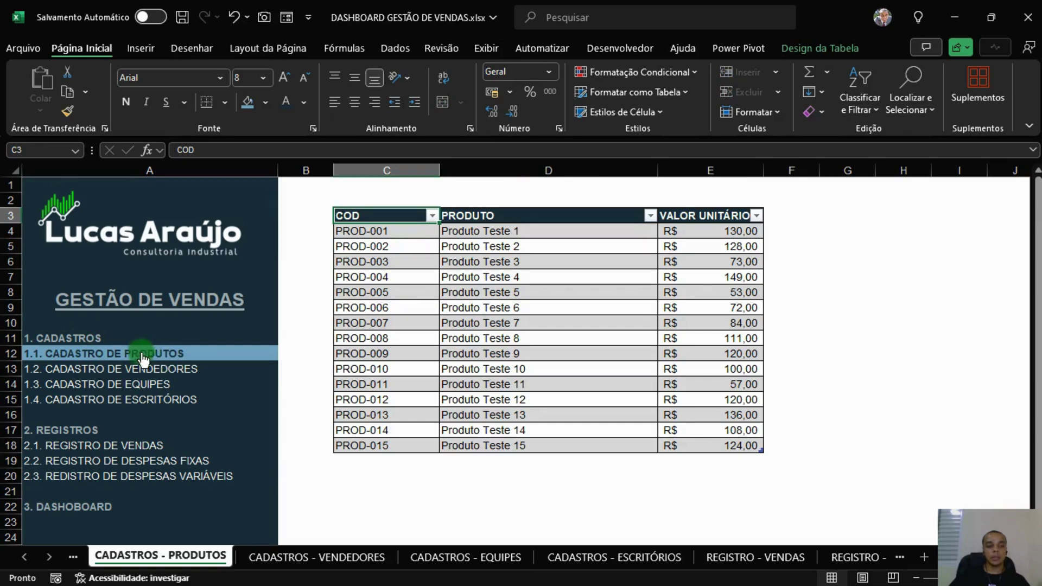
click(160, 371)
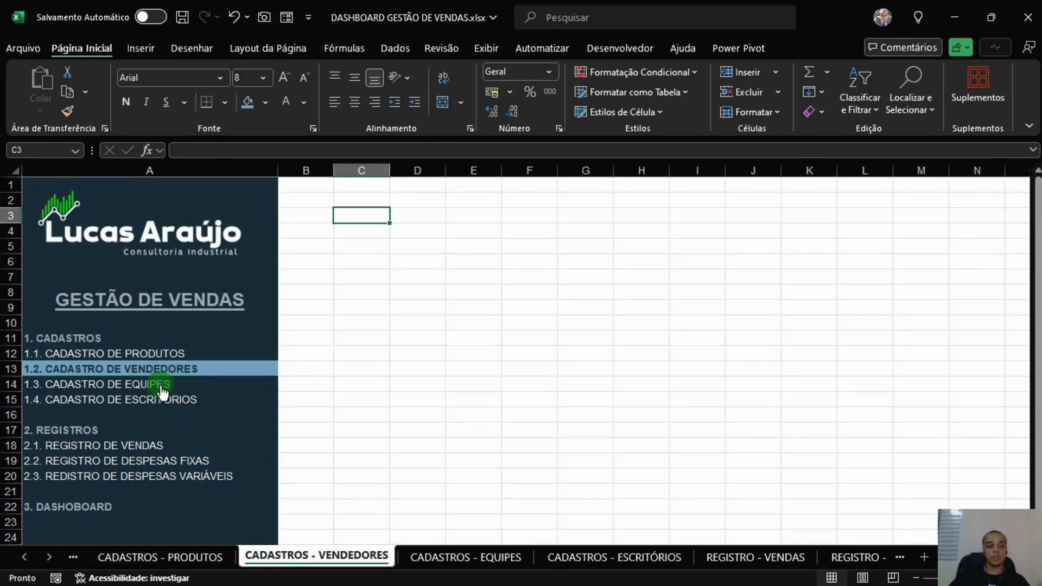
click(162, 386)
click(170, 400)
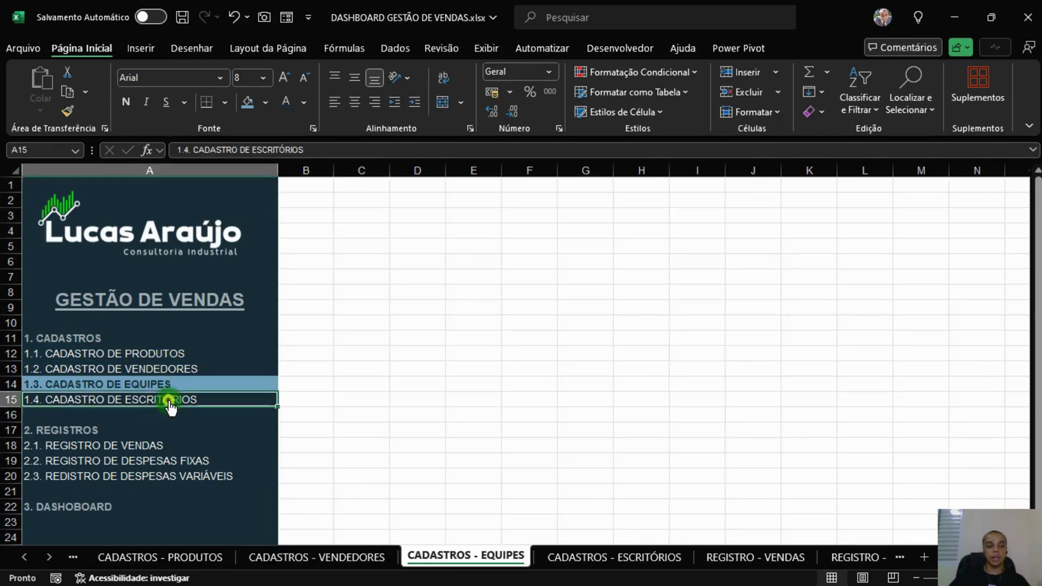
click(133, 451)
click(152, 468)
click(174, 479)
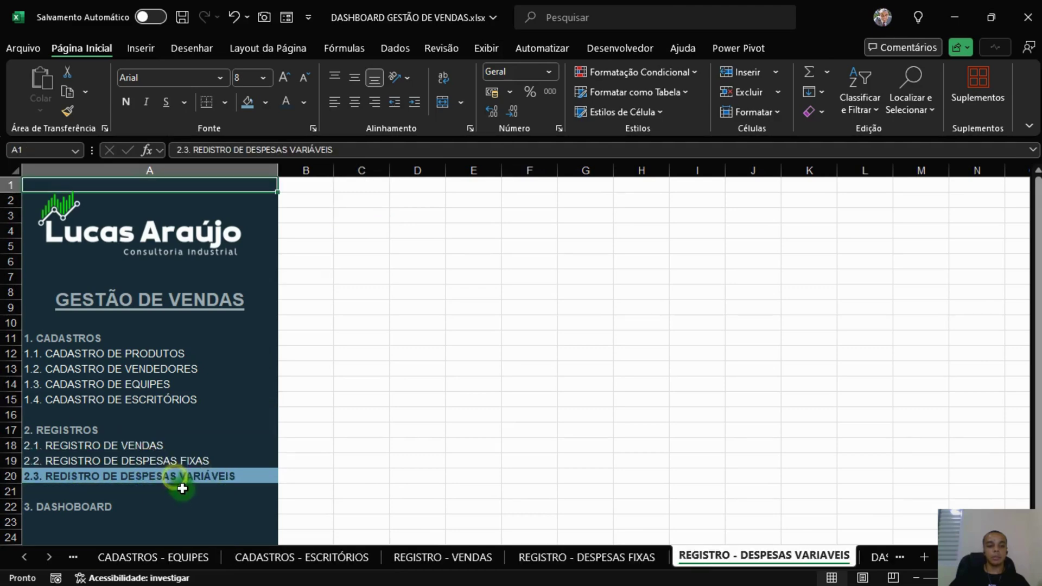
click(106, 518)
click(103, 509)
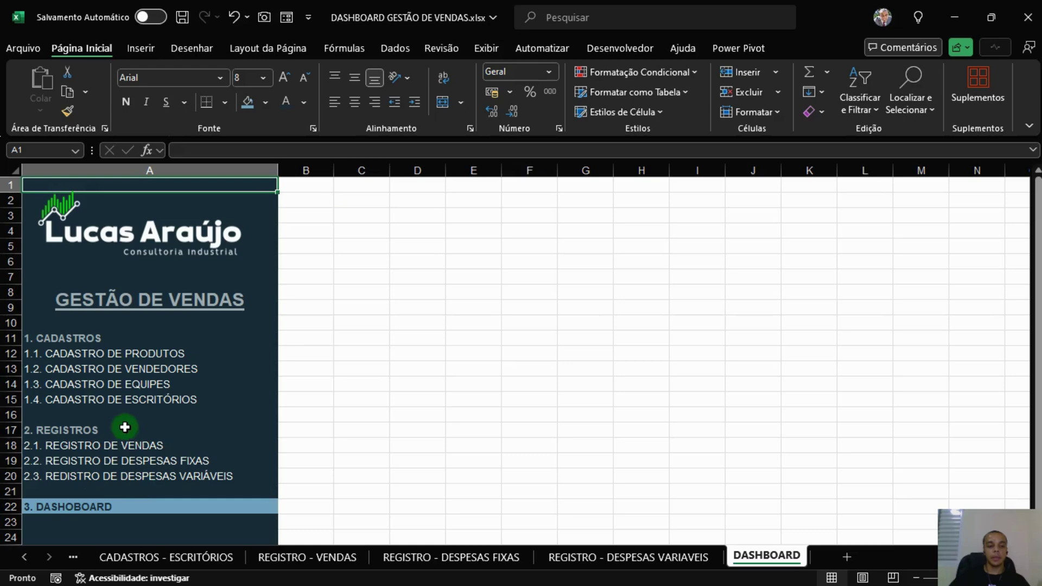
Step: Go through the CADASTROS and REGISTROS menu links again, switching back and forth between the products and sellers sheets
click(111, 445)
click(152, 356)
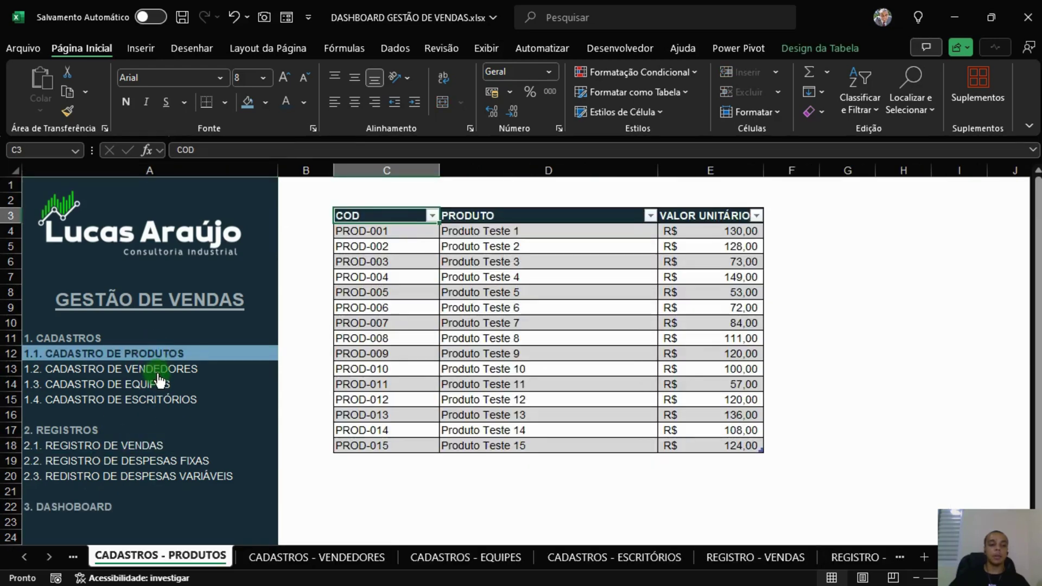
click(156, 369)
click(167, 403)
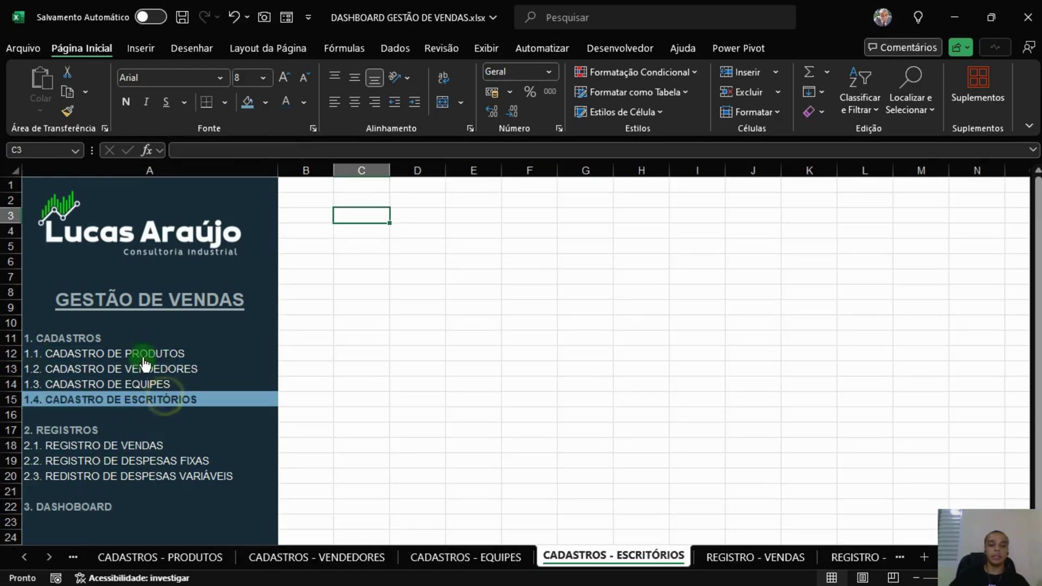
click(137, 446)
click(152, 465)
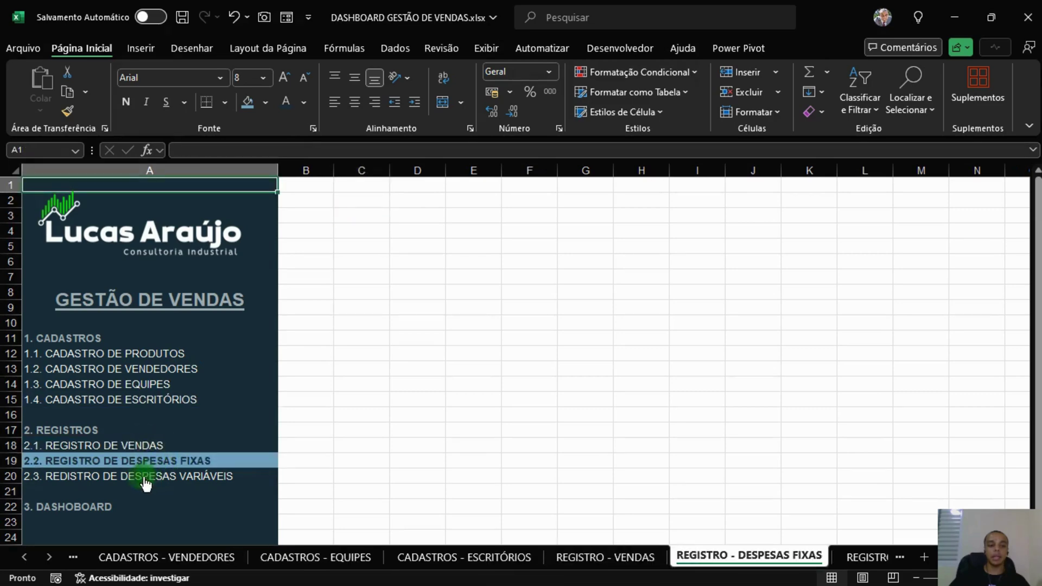
click(145, 479)
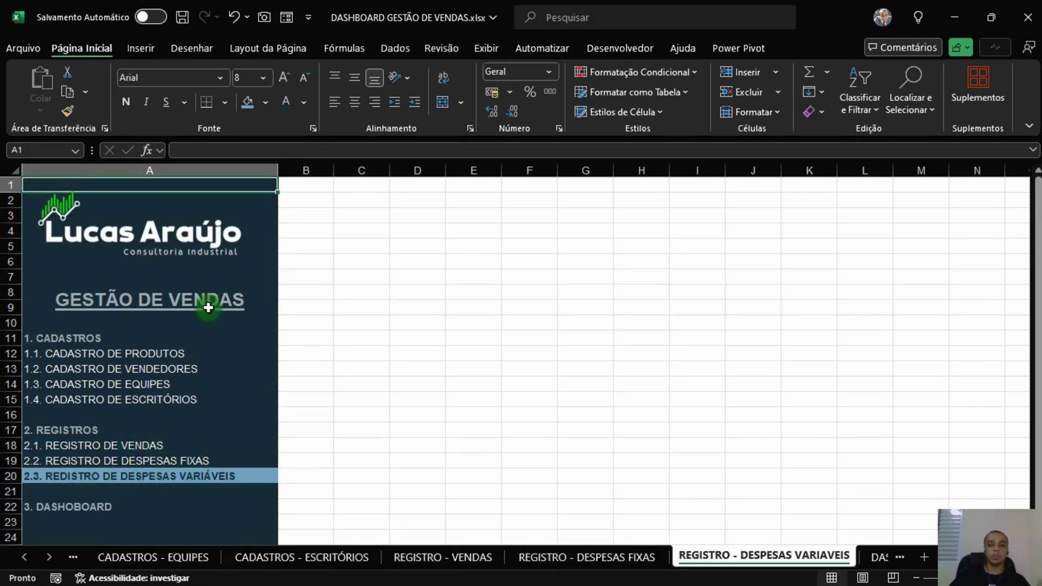
click(161, 354)
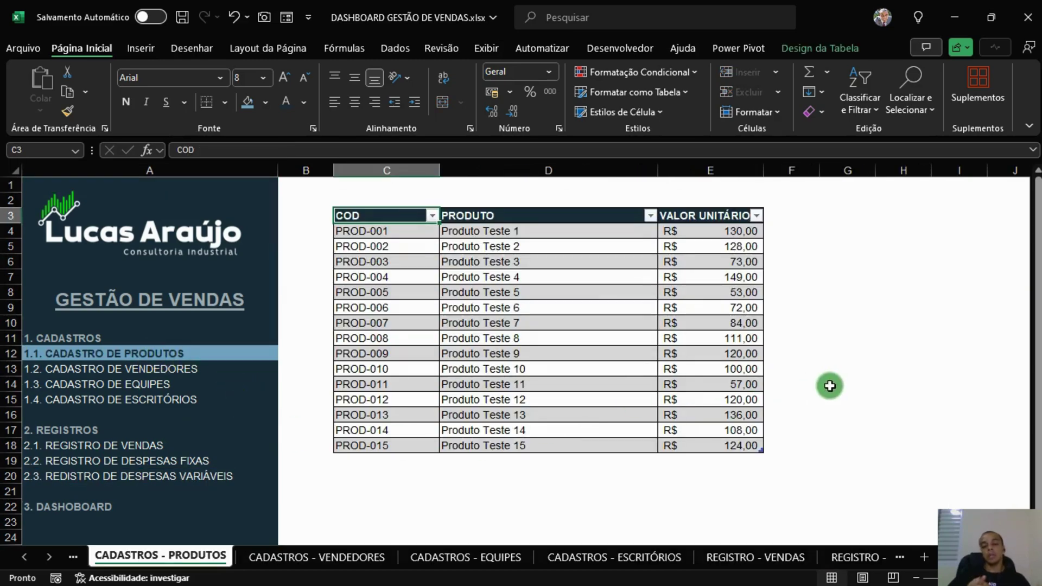
click(180, 374)
click(178, 352)
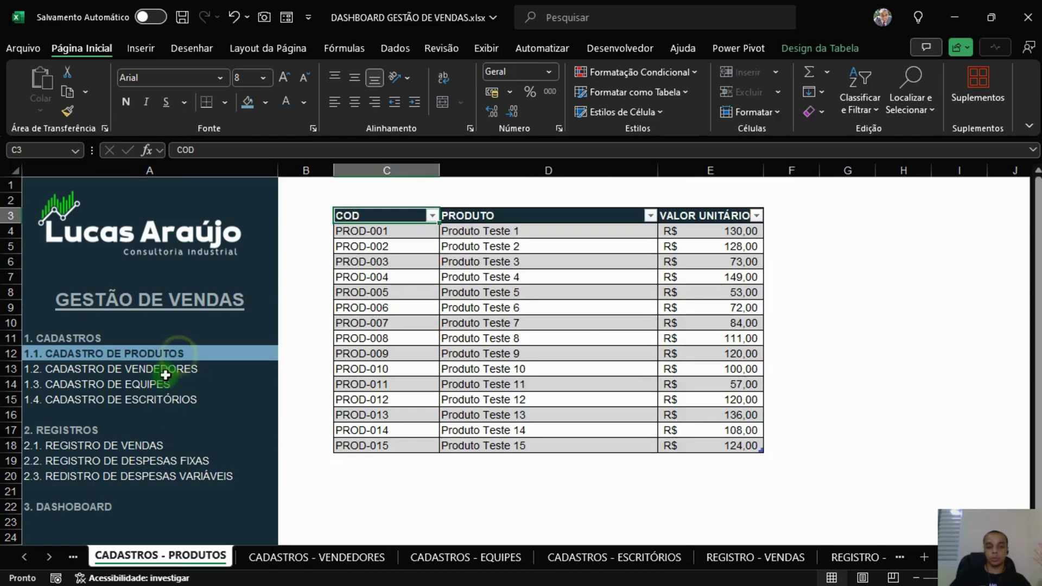
click(164, 373)
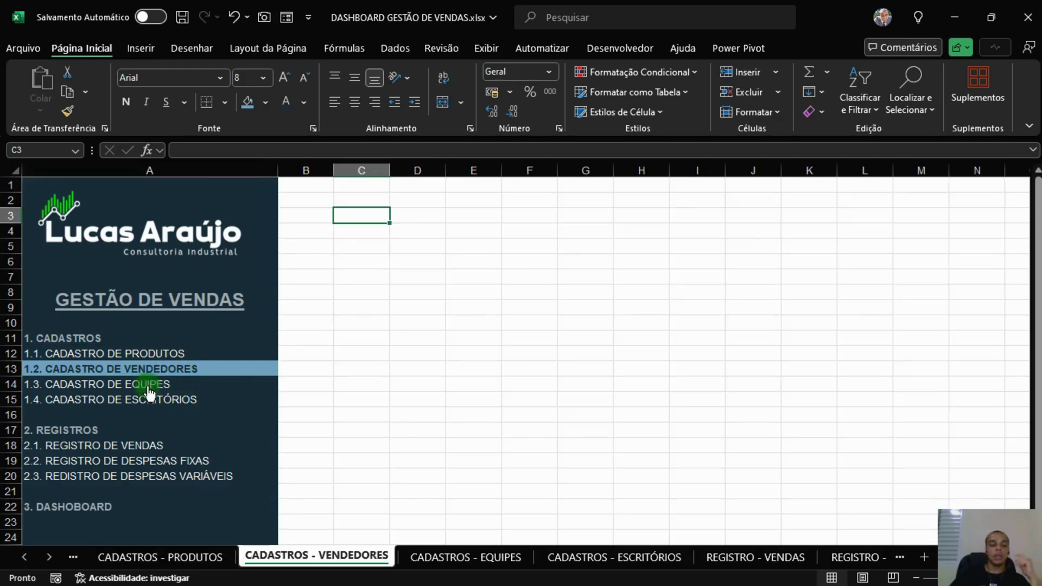
click(170, 353)
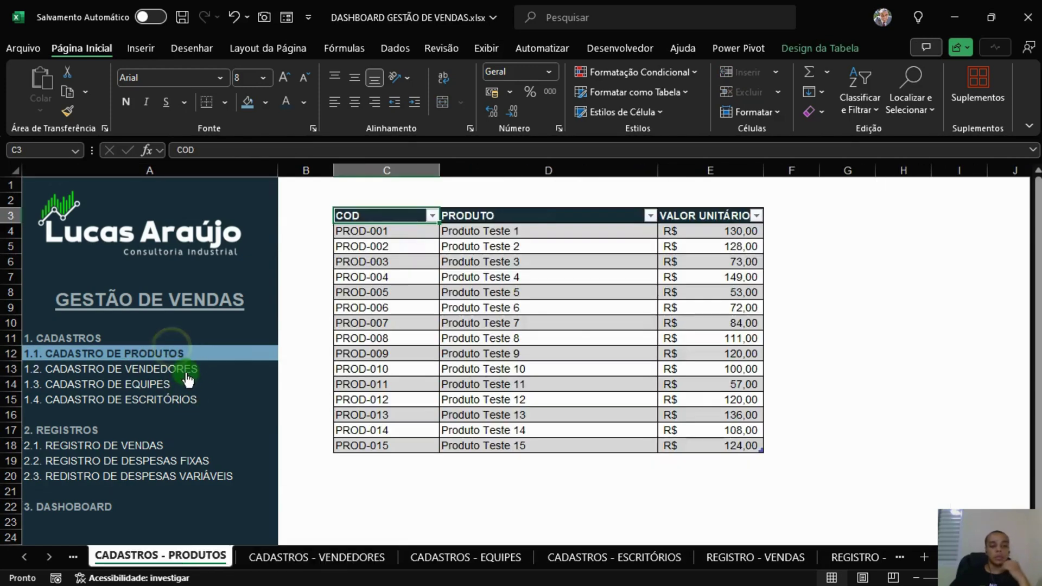
Step: Open the CADASTROS - EQUIPES sheet through its menu link and enter the headers EQUIPE in C3 and LÍDER in D3
click(144, 385)
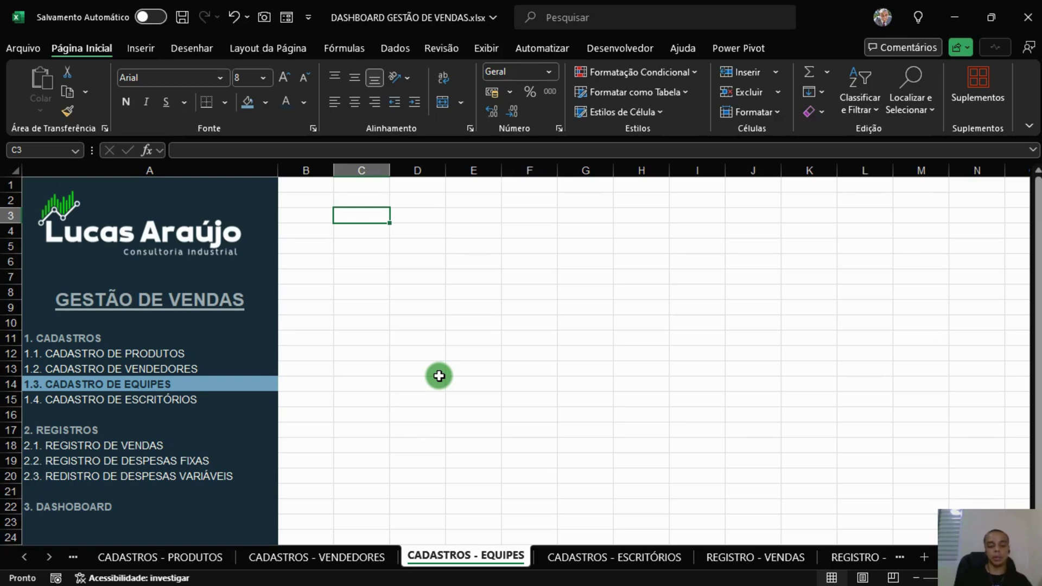
text(EQUIPE)
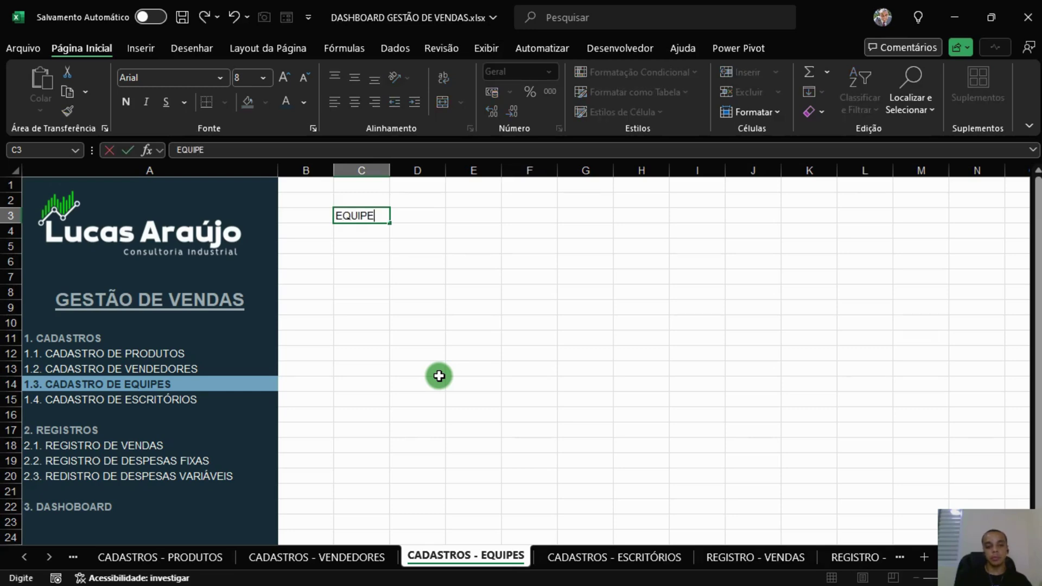
key(Return)
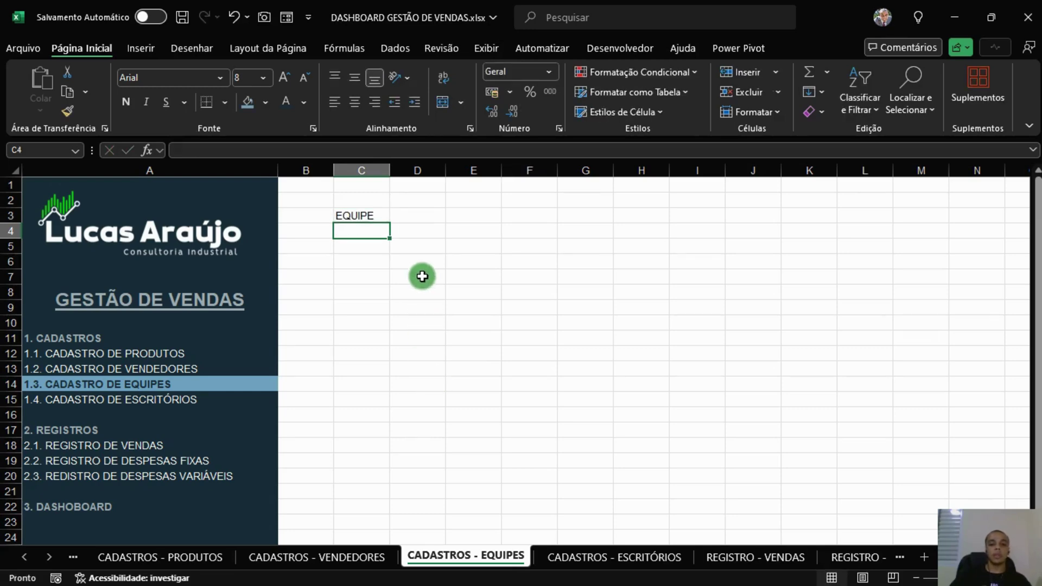
click(427, 215)
text(LÍDER)
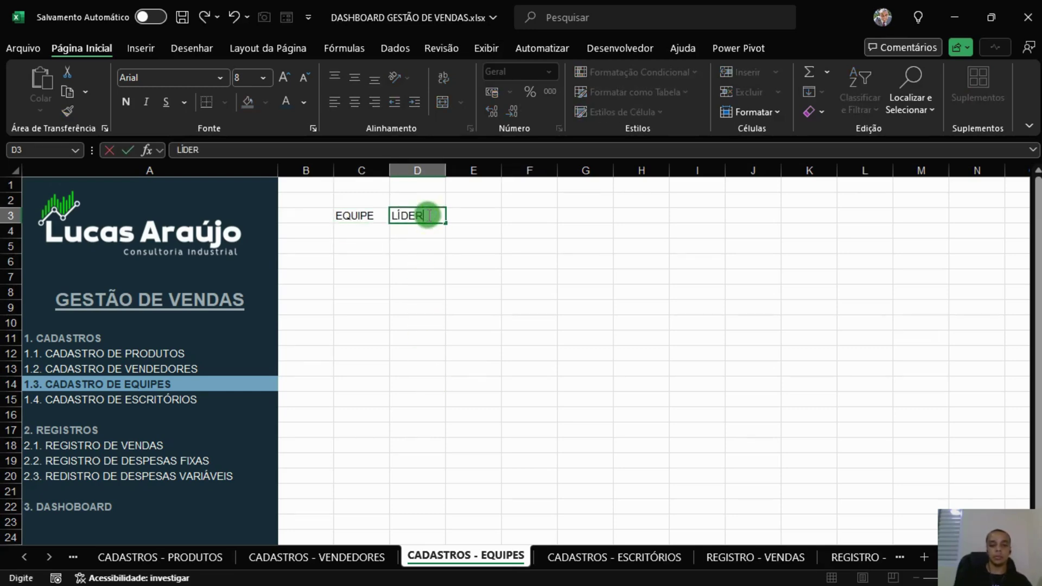
key(Return)
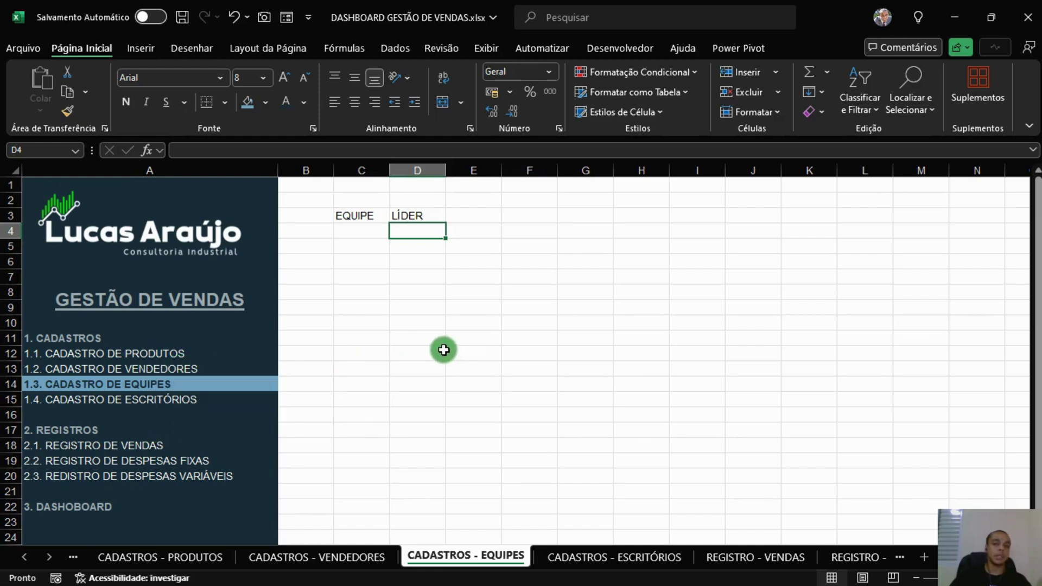
click(368, 233)
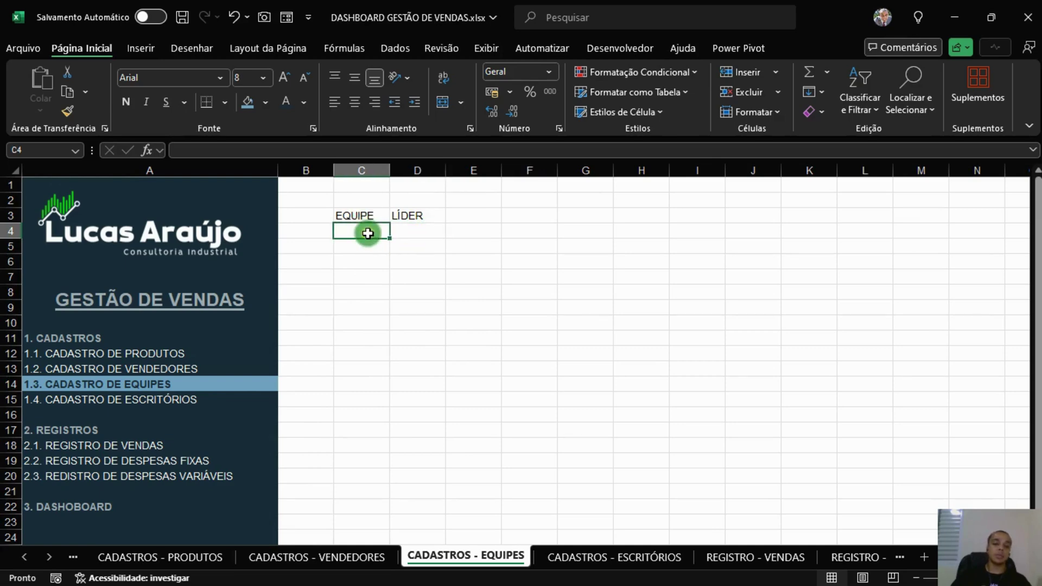
key(Right)
key(Left)
key(Right)
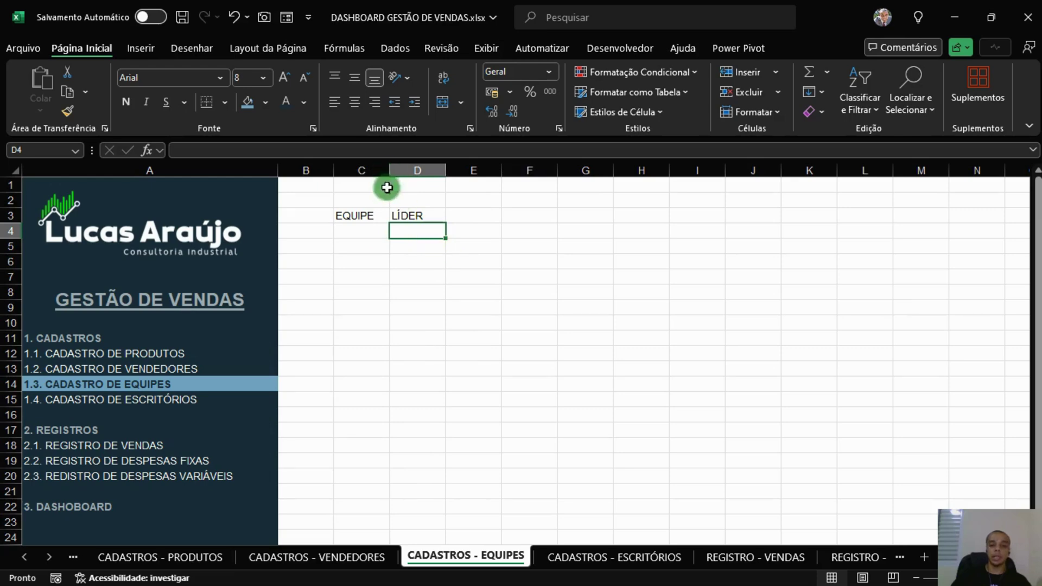
click(381, 234)
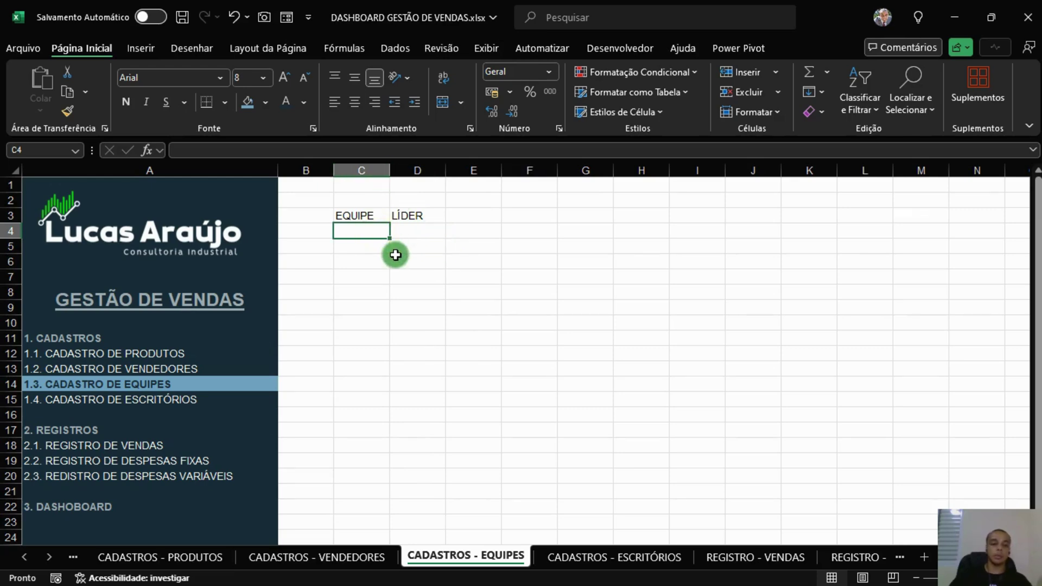
Step: Convert C3:D4 into a table with headers and apply the custom table style to it
drag(374, 216, 414, 231)
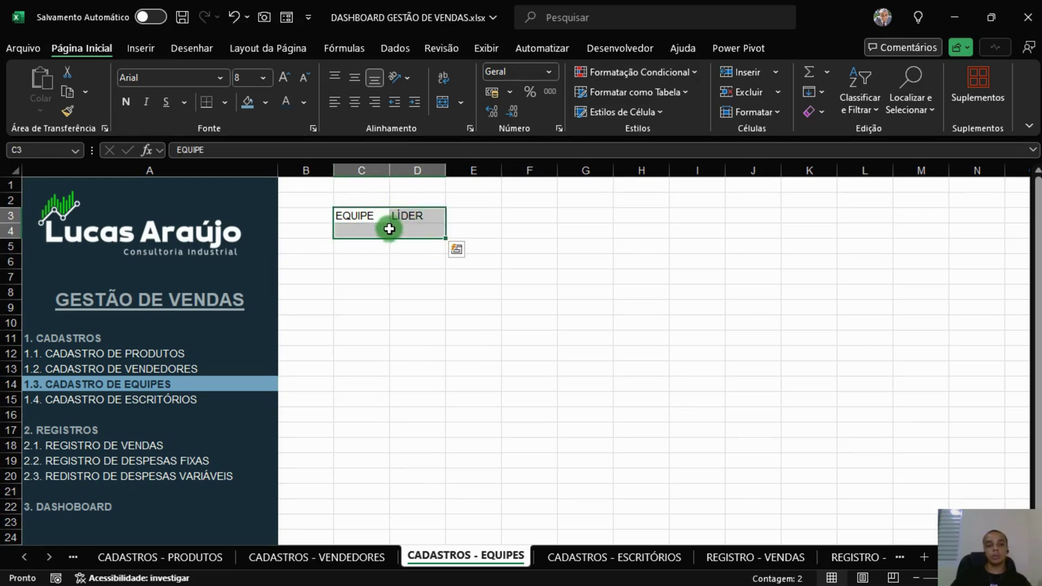
key(ctrl+t)
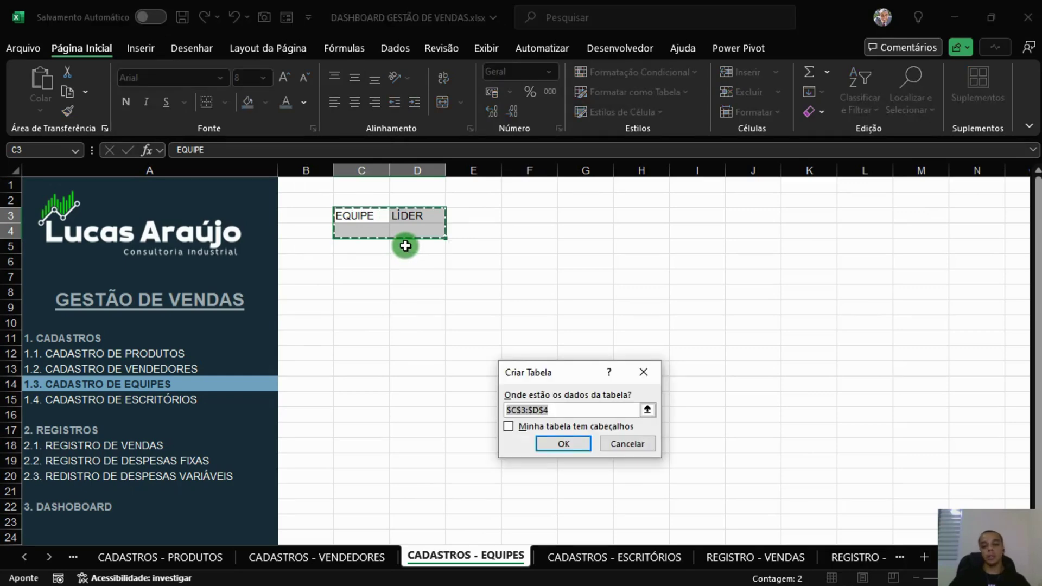
click(534, 425)
click(556, 442)
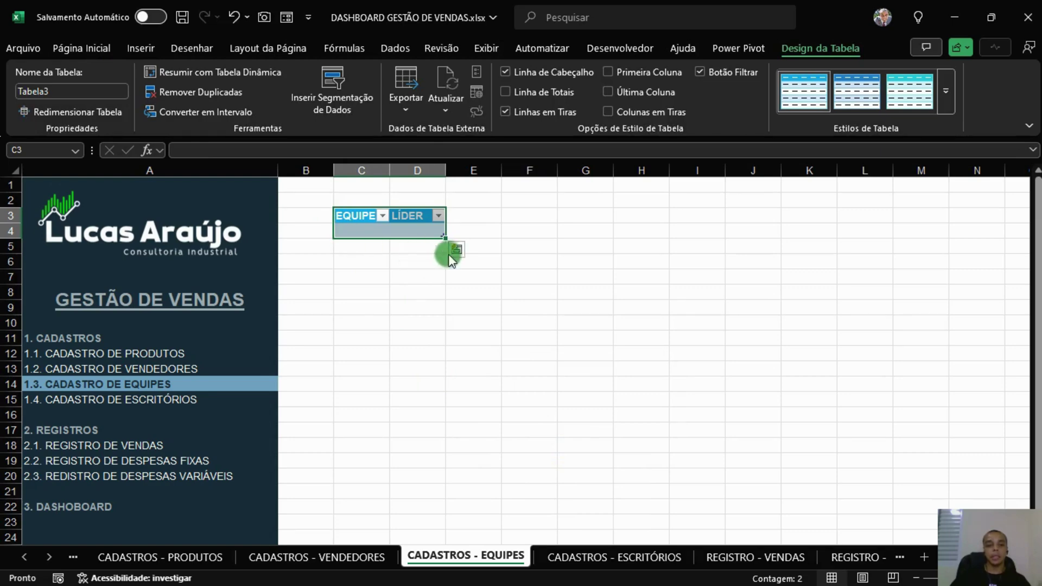
click(950, 94)
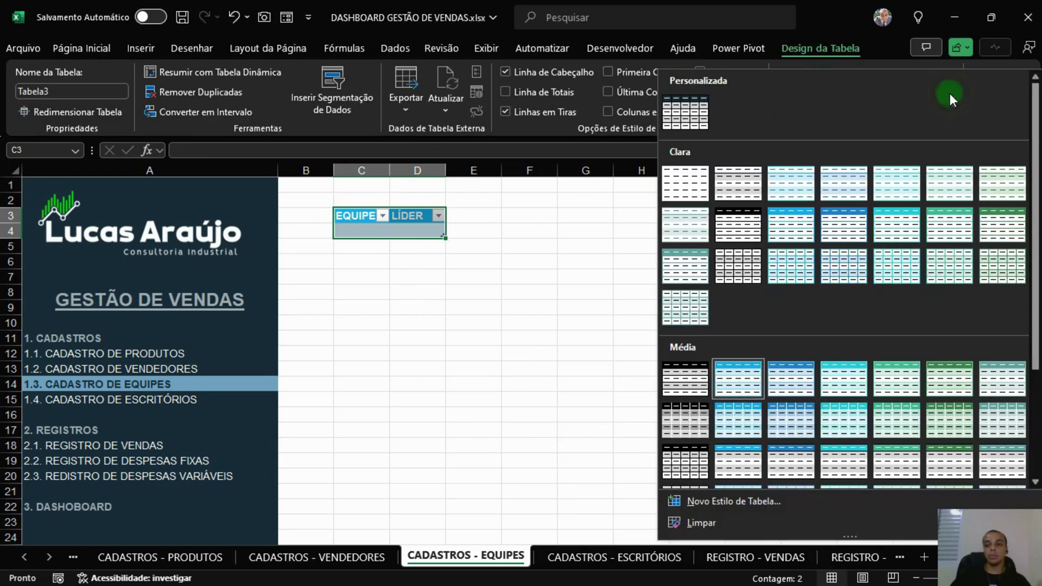
click(672, 117)
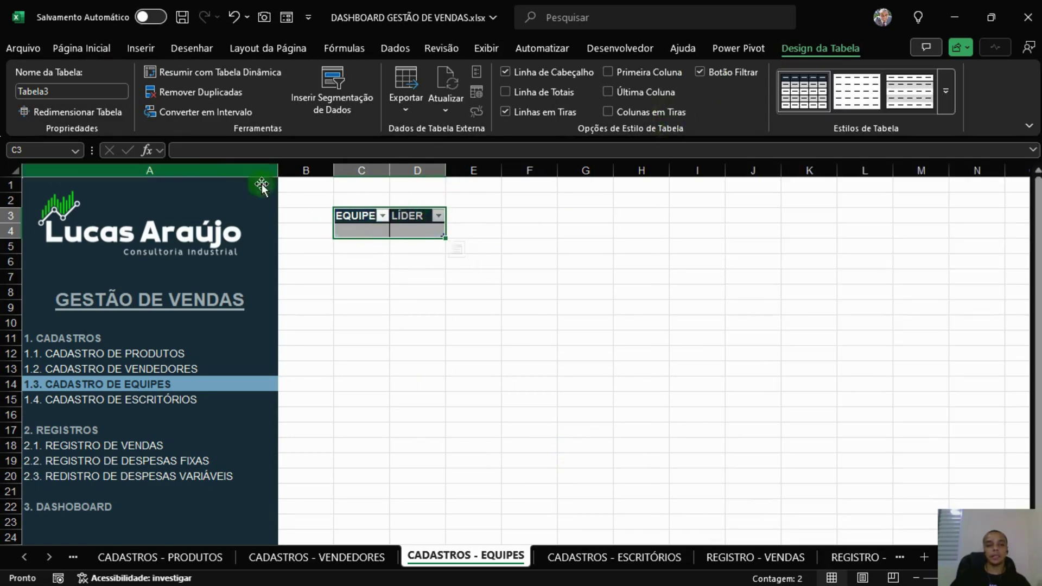
Step: Rename the EQUIPE and LÍDER table as TAB_EQUIPES
click(99, 92)
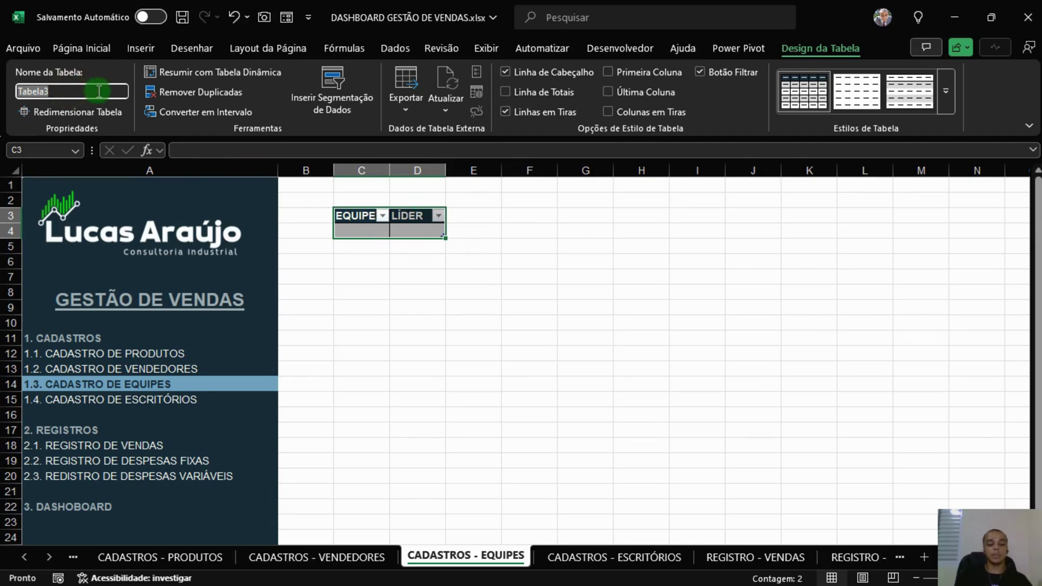
text(TAB_EQUIPES)
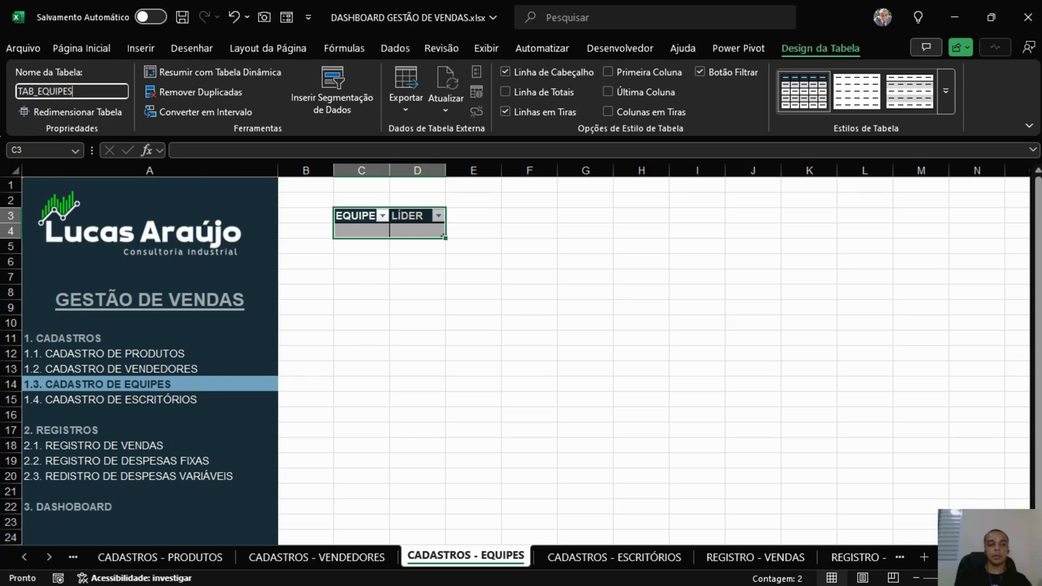
key(Return)
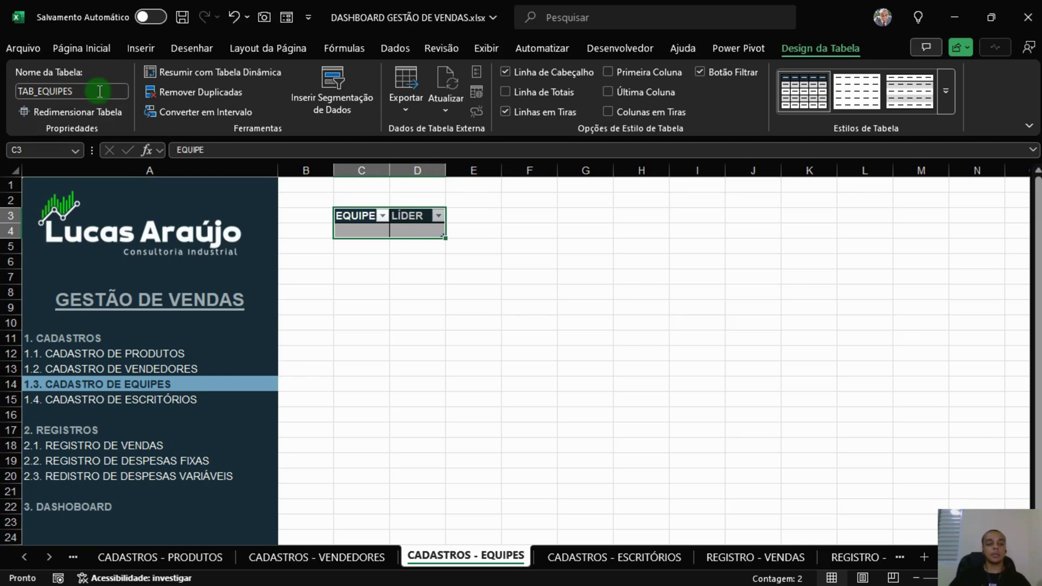
click(529, 280)
click(363, 231)
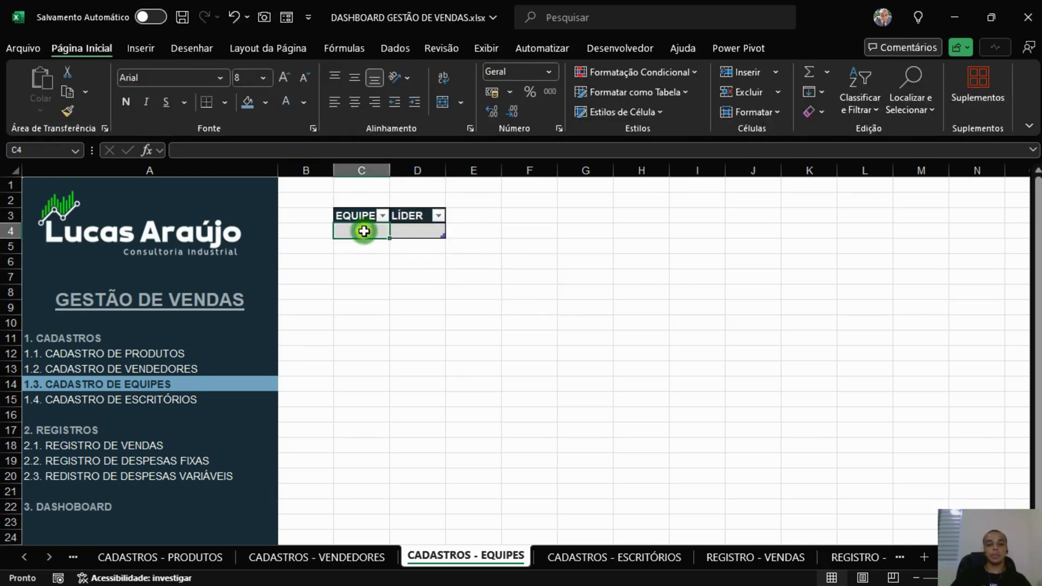
click(495, 241)
click(407, 230)
click(364, 231)
click(404, 232)
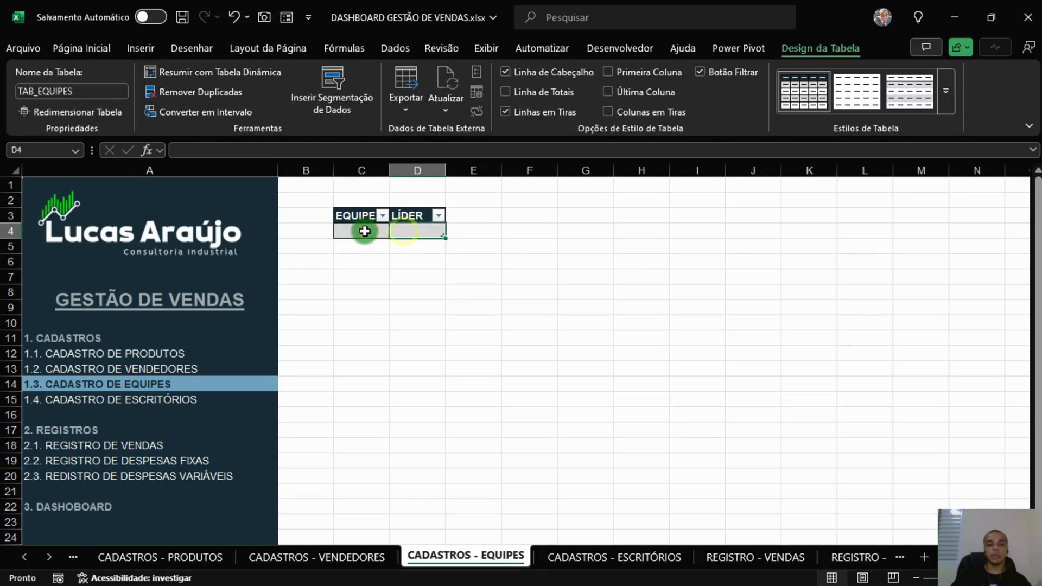
click(364, 232)
click(413, 230)
Step: Add a data validation input message to C4 titled "NOME DA EQUIPE" with the text "Defina um nome para esta equipe."
click(377, 230)
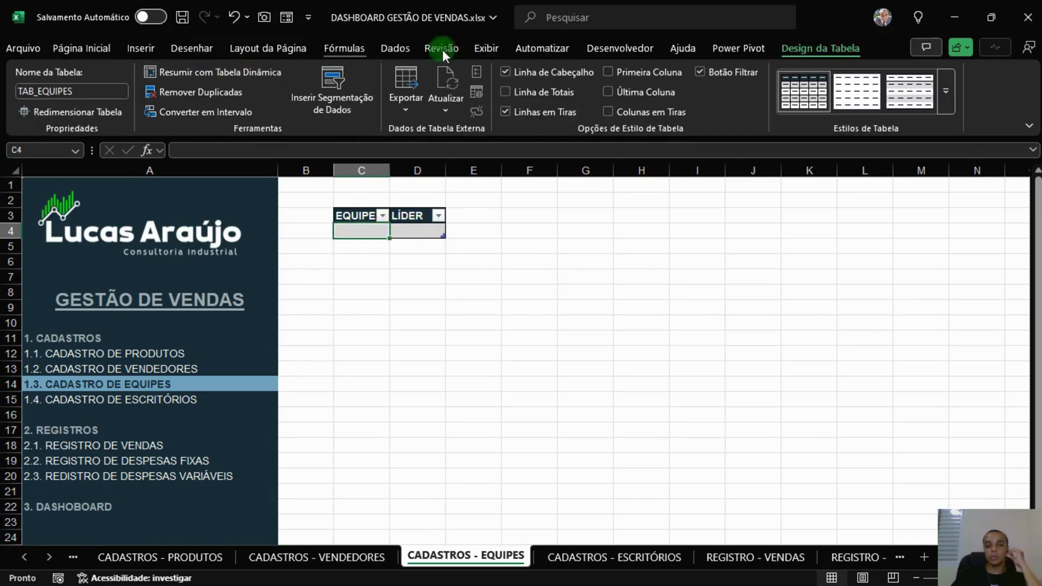
click(390, 48)
click(693, 111)
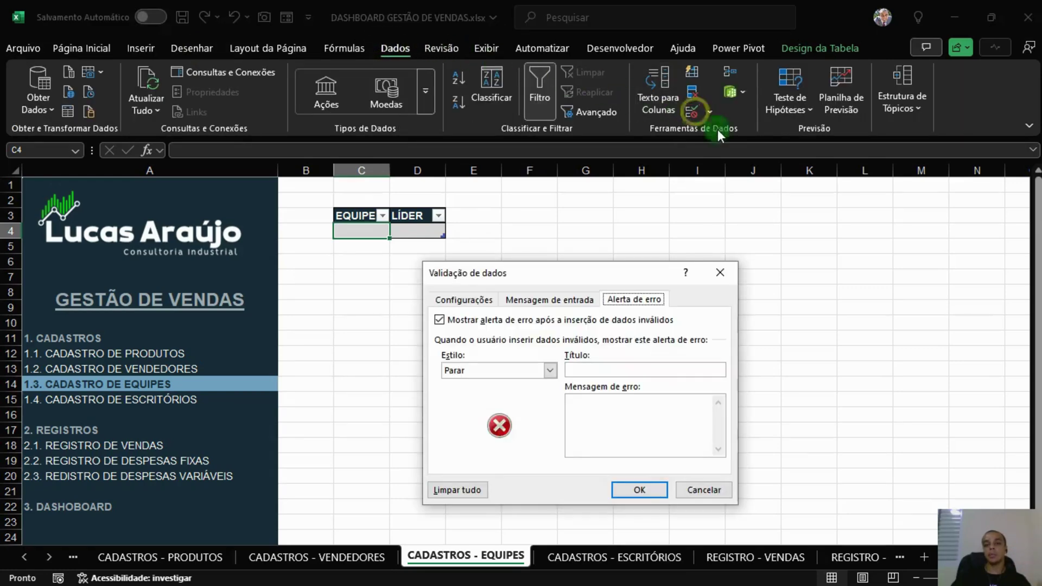
click(535, 296)
click(483, 368)
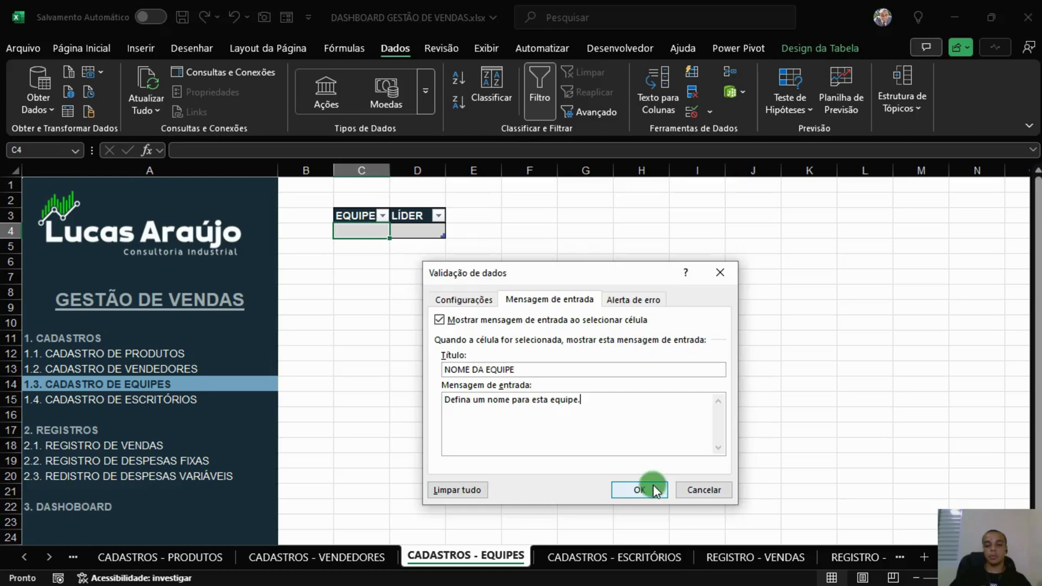
click(640, 490)
Step: Add a data validation input message to D4 titled "LÍDER" reading "Informe o nome do líder desta equipe.", and check both cells' messages
key(Tab)
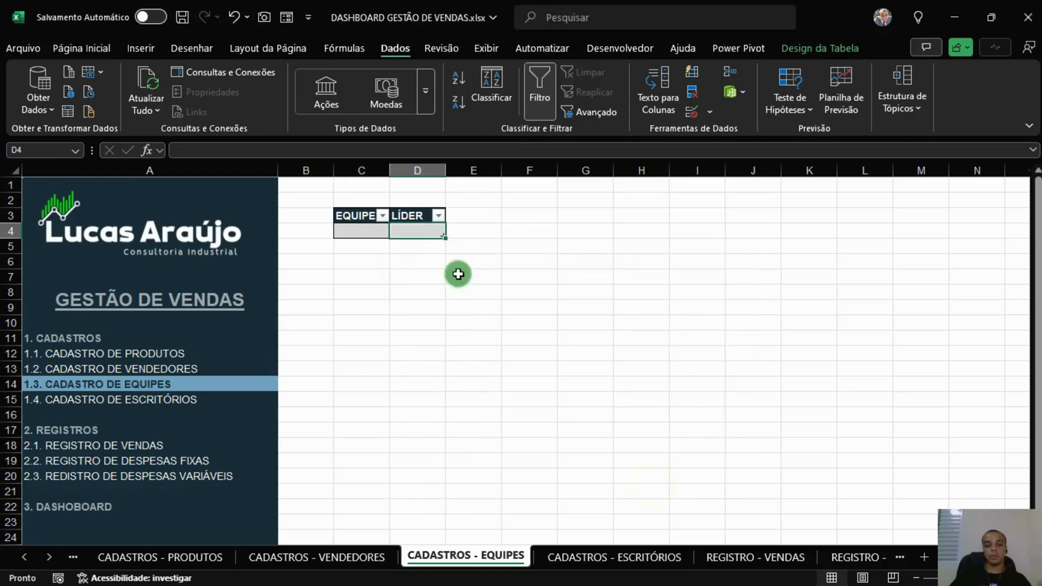
click(690, 110)
click(530, 368)
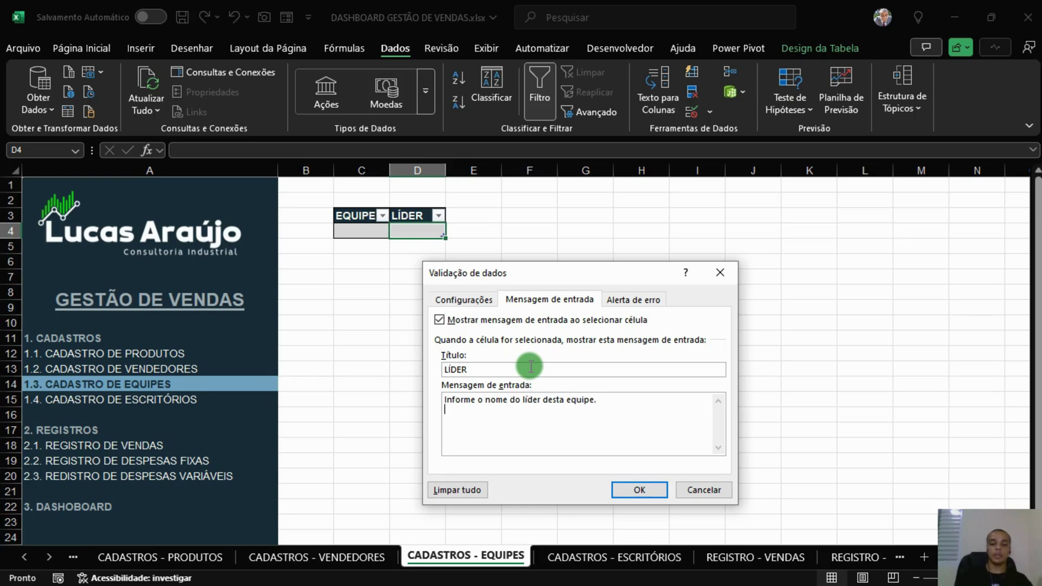
click(643, 490)
click(363, 235)
click(405, 232)
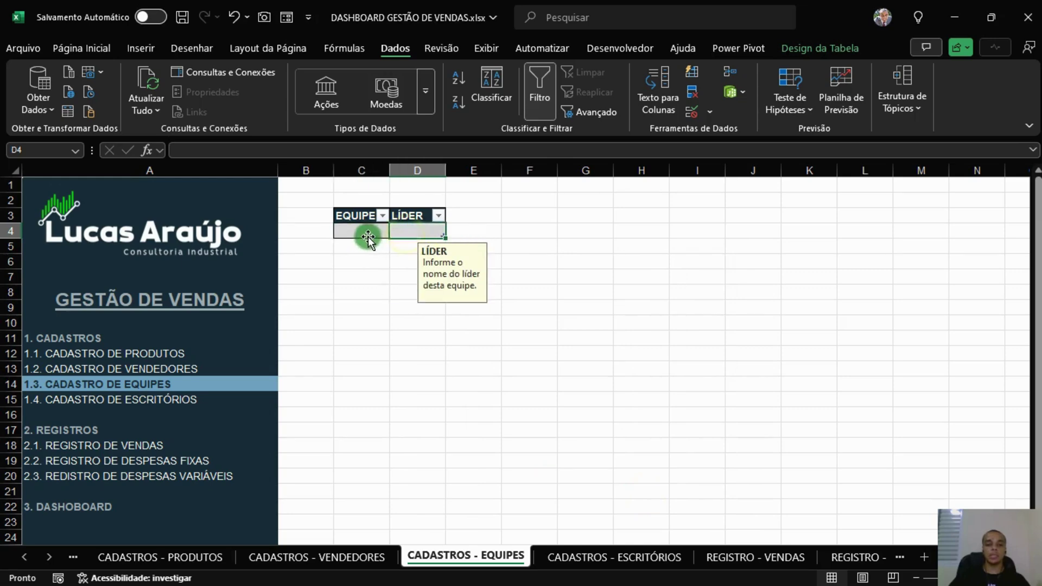
Step: Widen columns C and D of the teams table to the same larger width
drag(360, 217, 422, 232)
click(360, 228)
drag(360, 168, 554, 171)
click(673, 321)
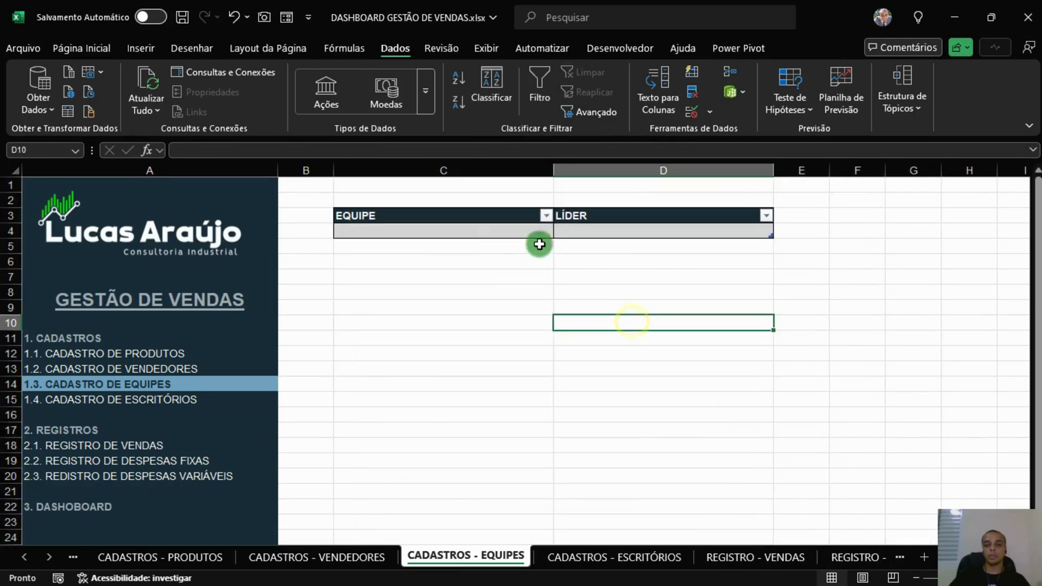
Step: Fill in the first table row with Equipe 1 in C4 and Líder 1 in D4
click(472, 232)
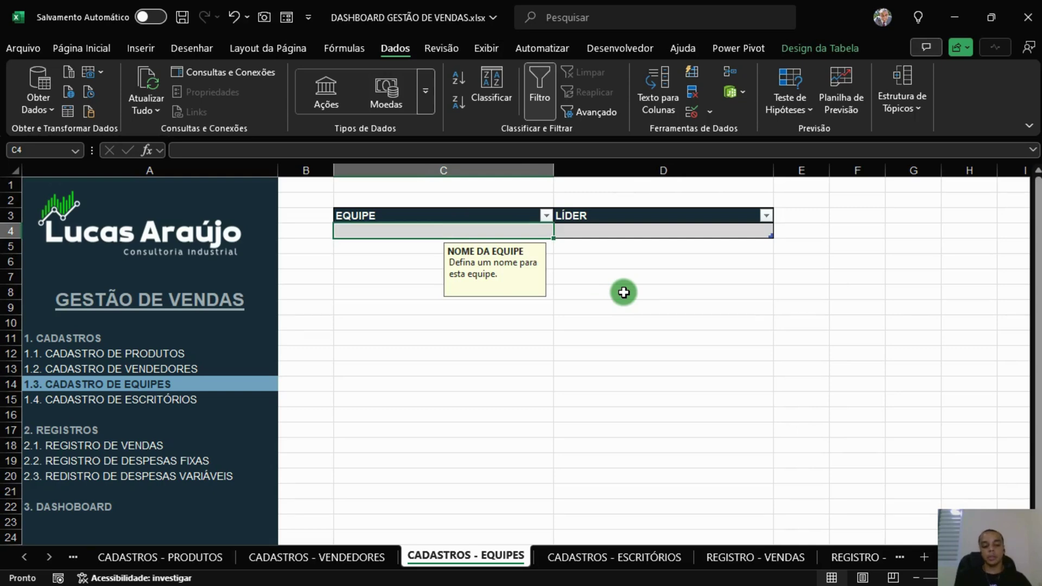
text(Equipe 1)
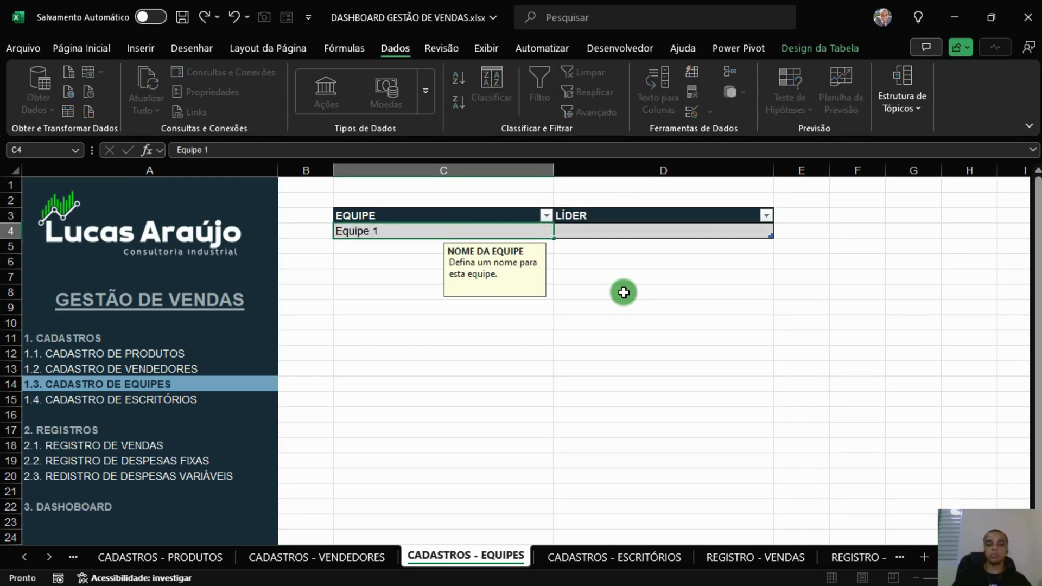
key(Tab)
text(L)
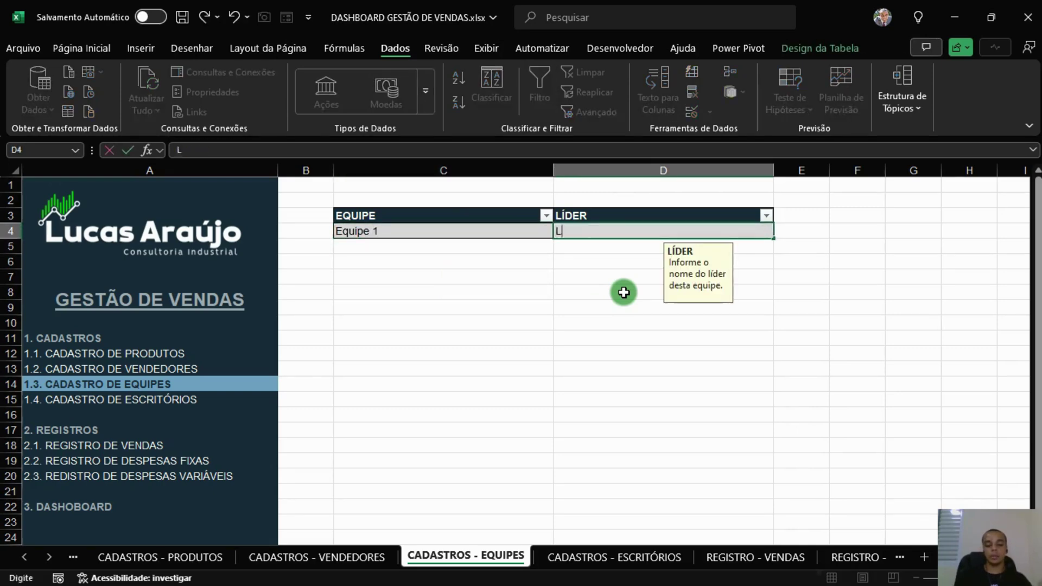
text(íder )
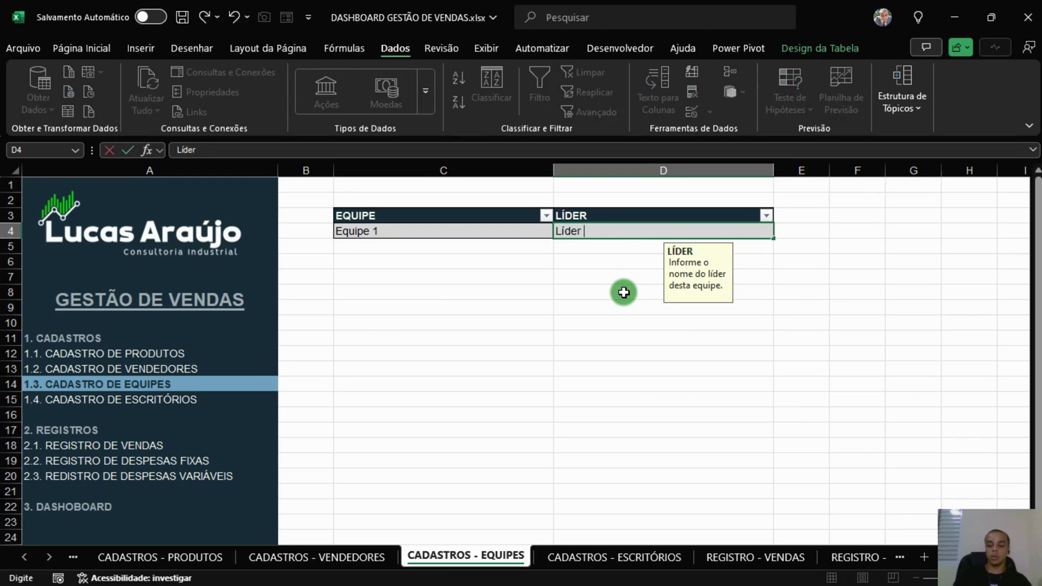
text(1)
key(Return)
Step: Extend the series in C4:D4 down to row 8, up to Equipe 5 and Líder 5
drag(529, 230, 610, 232)
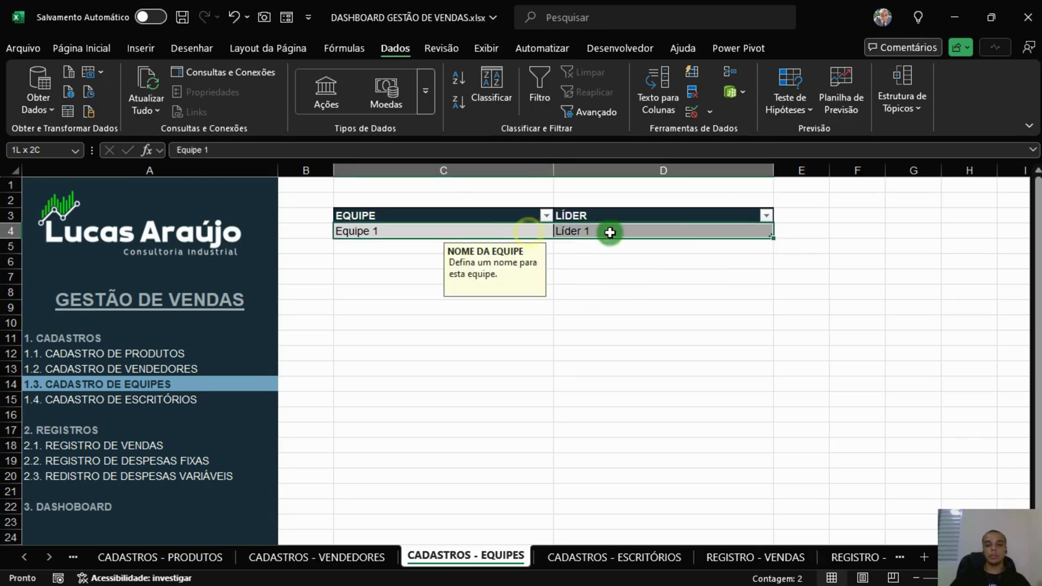
drag(772, 238, 773, 297)
click(662, 430)
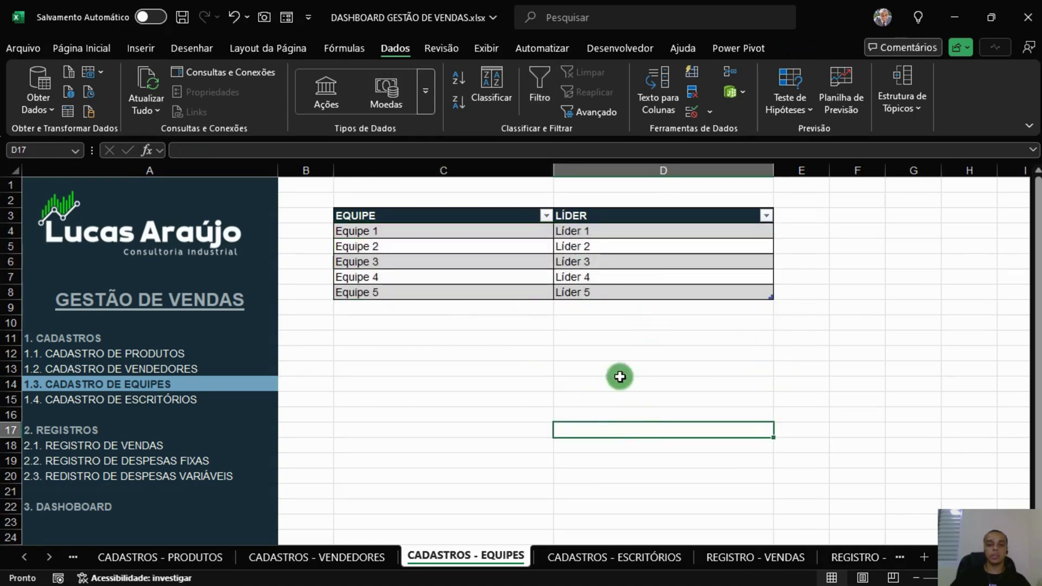
click(433, 322)
click(372, 381)
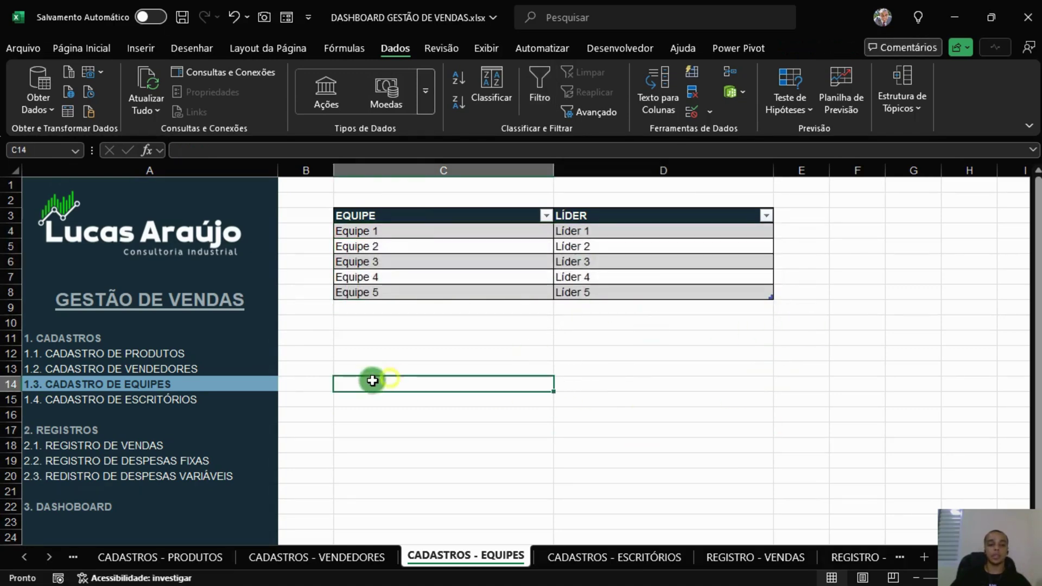
click(707, 242)
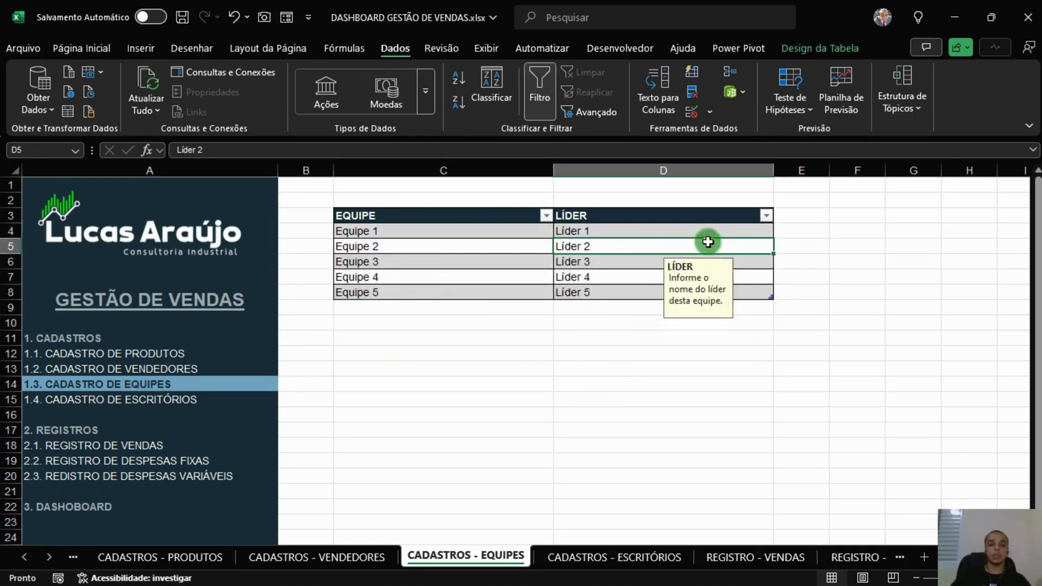
drag(487, 282, 483, 287)
click(690, 273)
drag(435, 370, 439, 382)
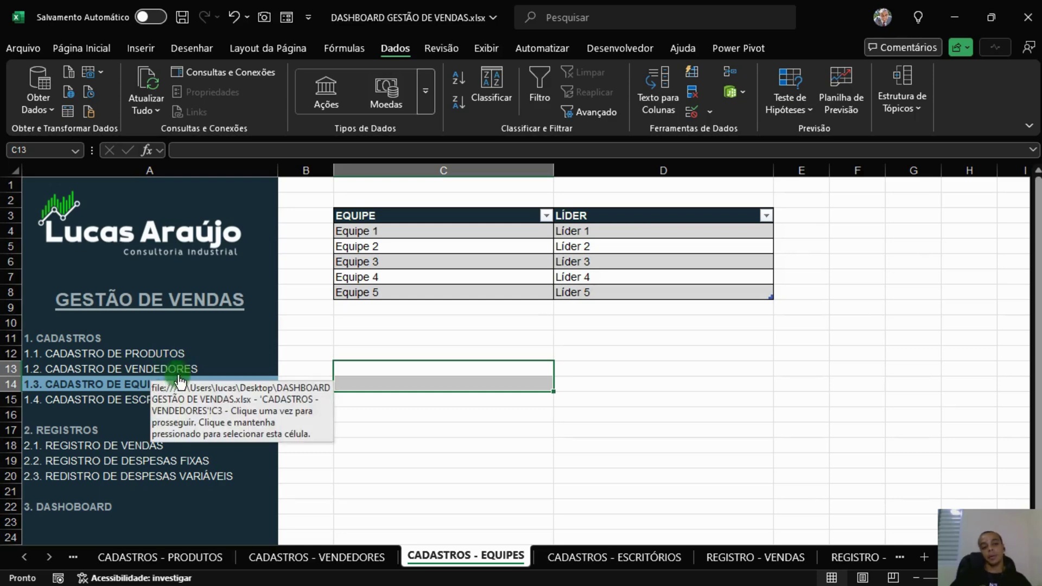
Step: On the CADASTROS - VENDEDORES sheet, enter the headers NOME in C3 and EQUIPE in D3
click(143, 369)
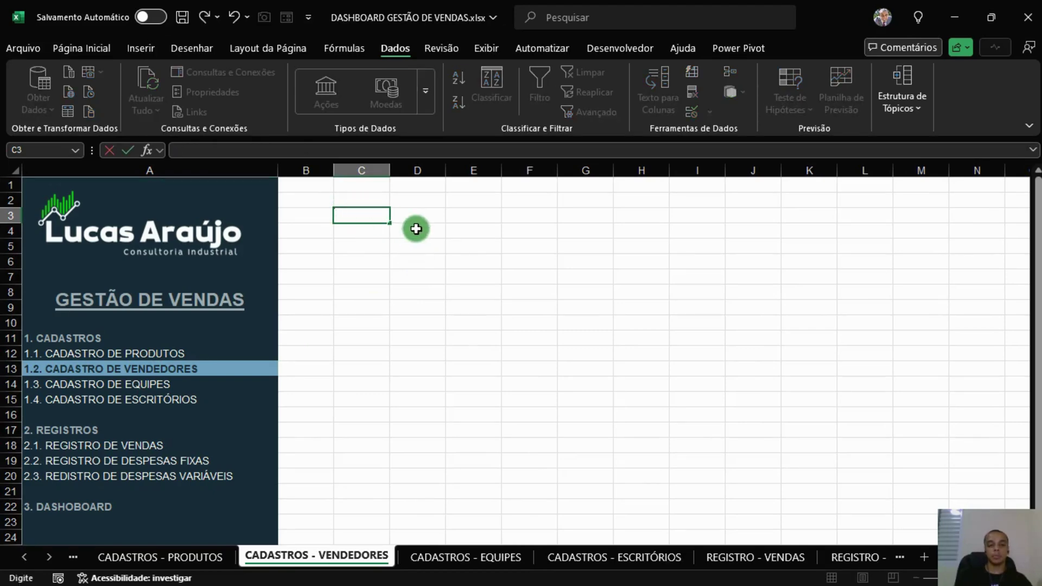
key(Tab)
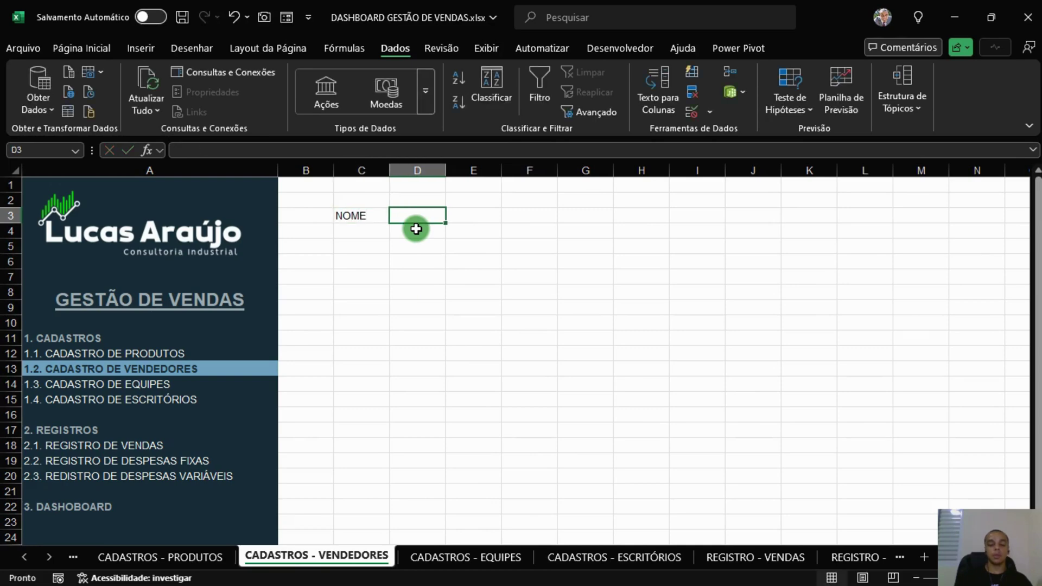
text(EQUIPE)
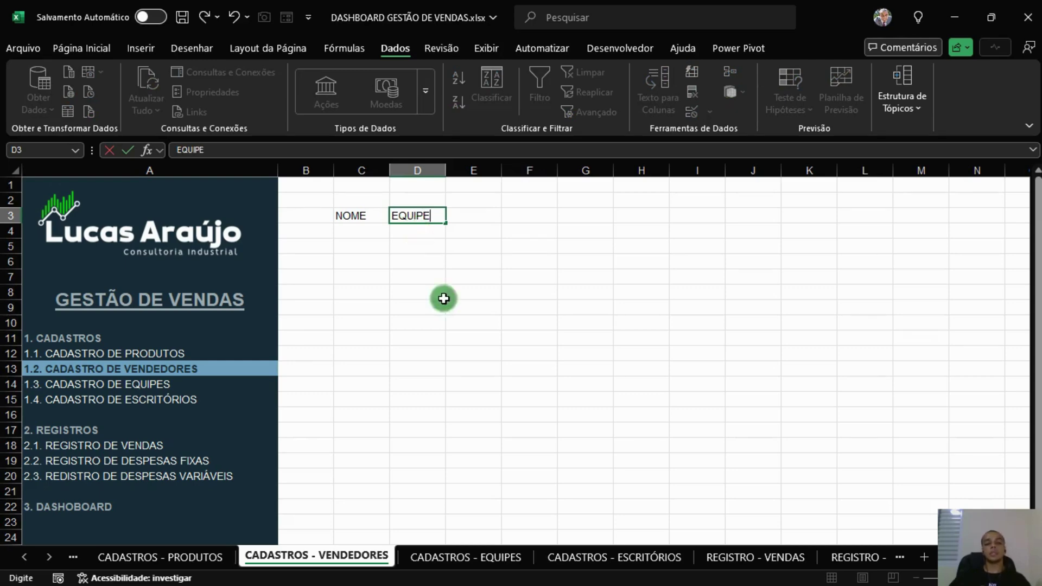
click(689, 287)
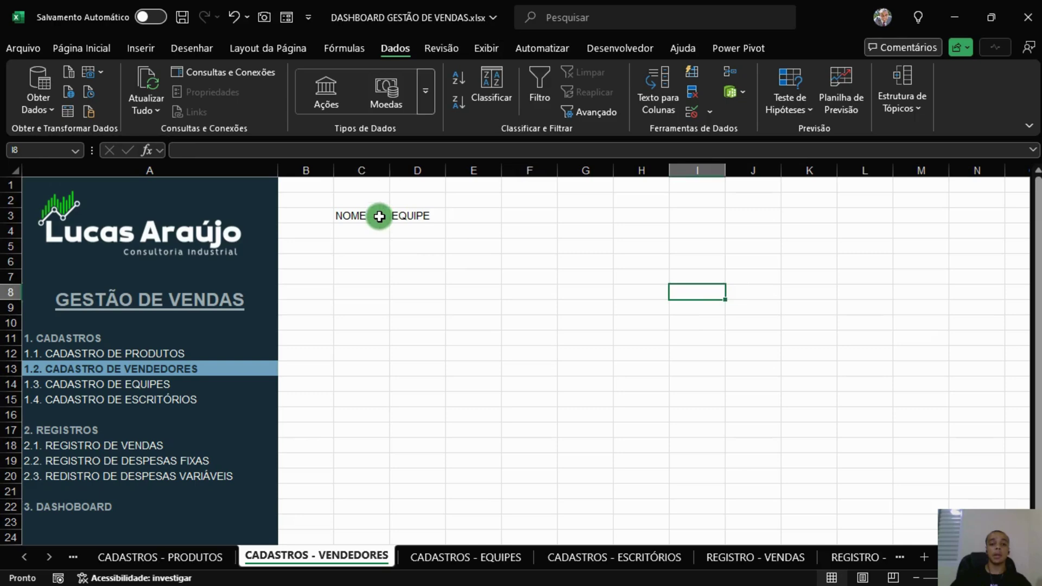
Step: Create a table with headers from the range C3:D4
drag(379, 214, 414, 232)
key(ctrl+alt+t)
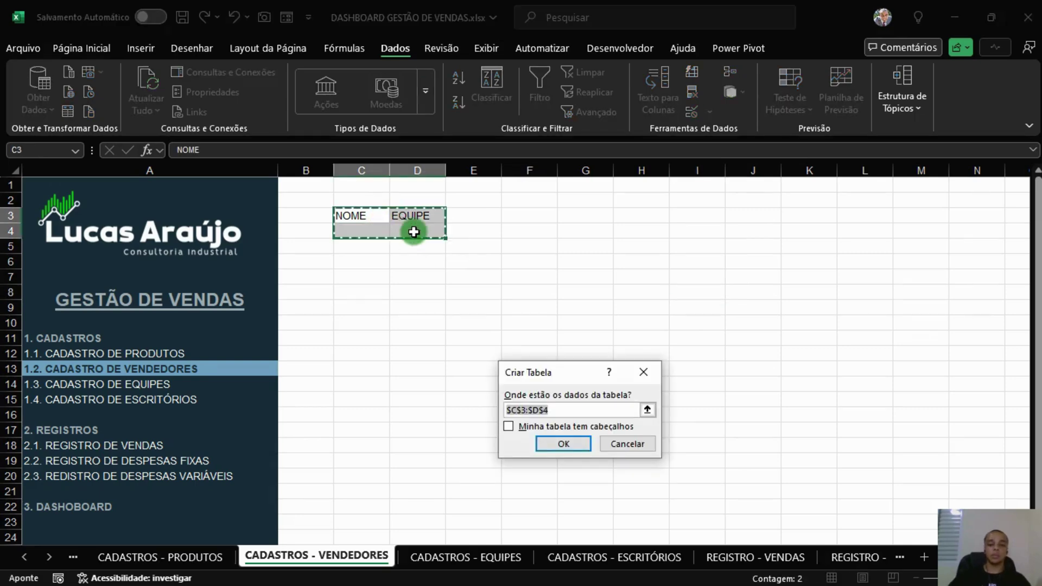
click(555, 426)
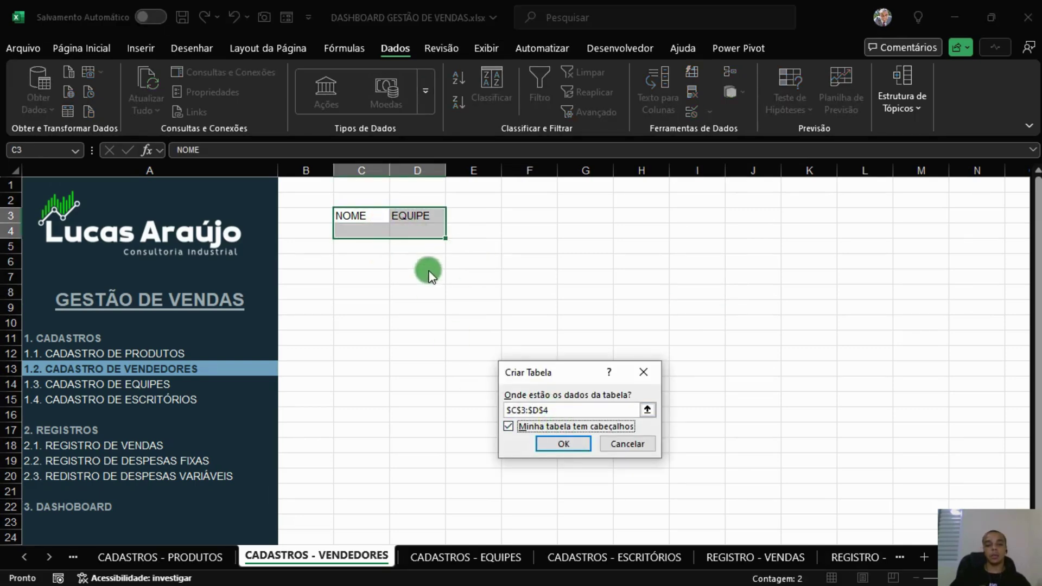
click(562, 443)
Step: Name the table TAB_VENDEDORES and apply the custom table style to it
click(108, 91)
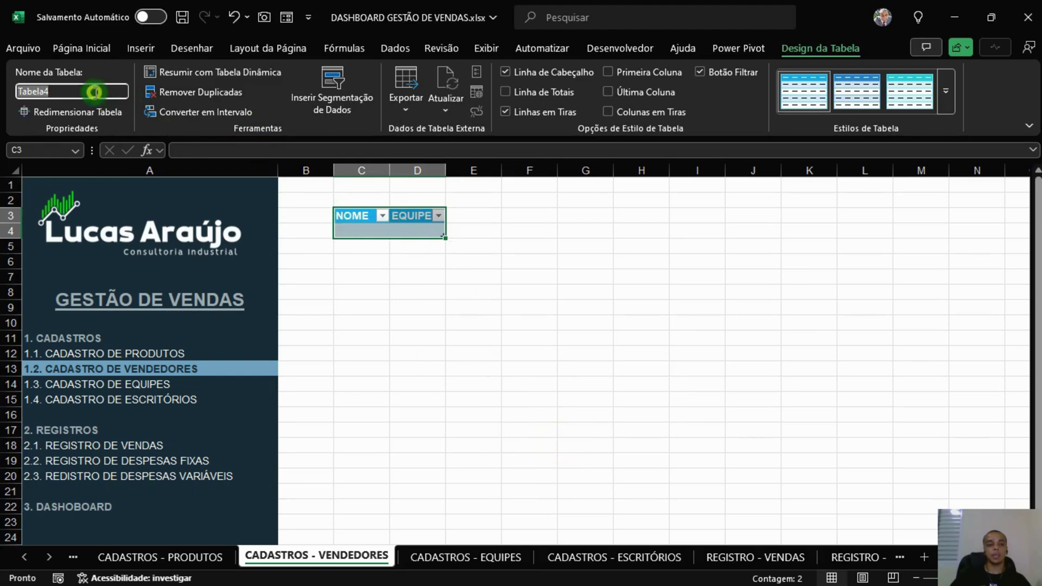
text(TAB_VENDE)
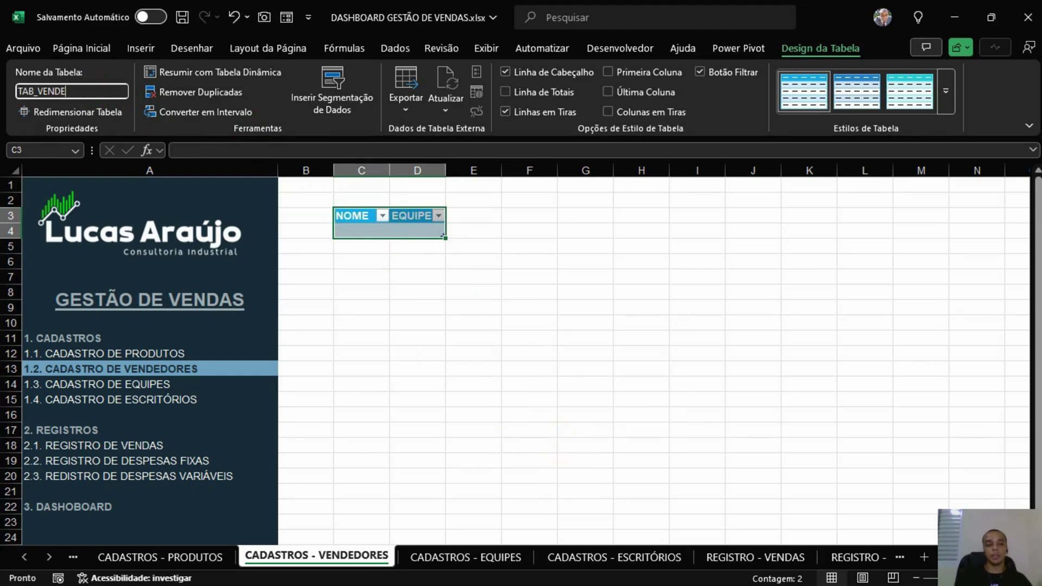
text(DORES)
key(Return)
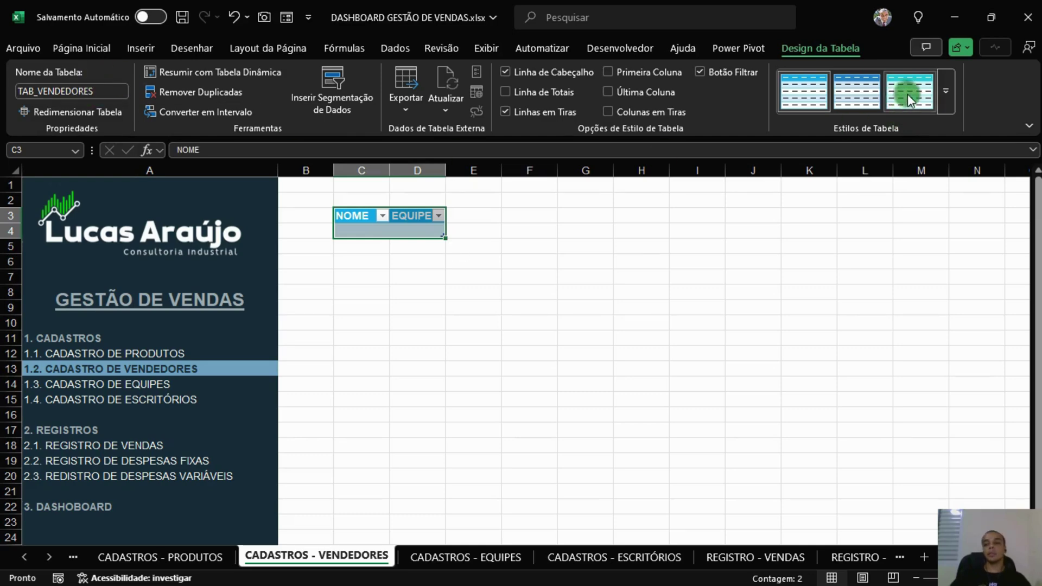
click(945, 89)
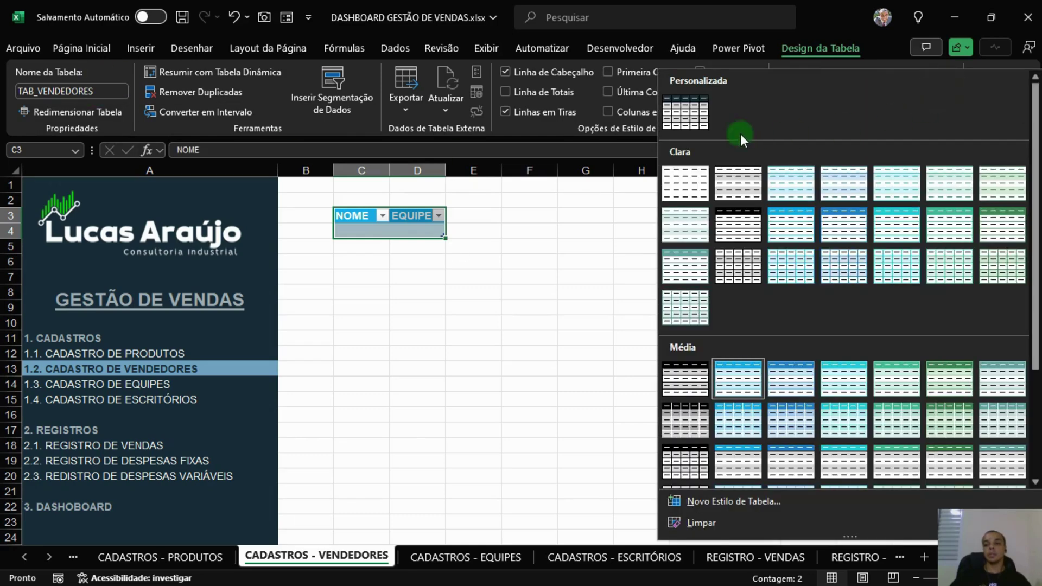
click(691, 107)
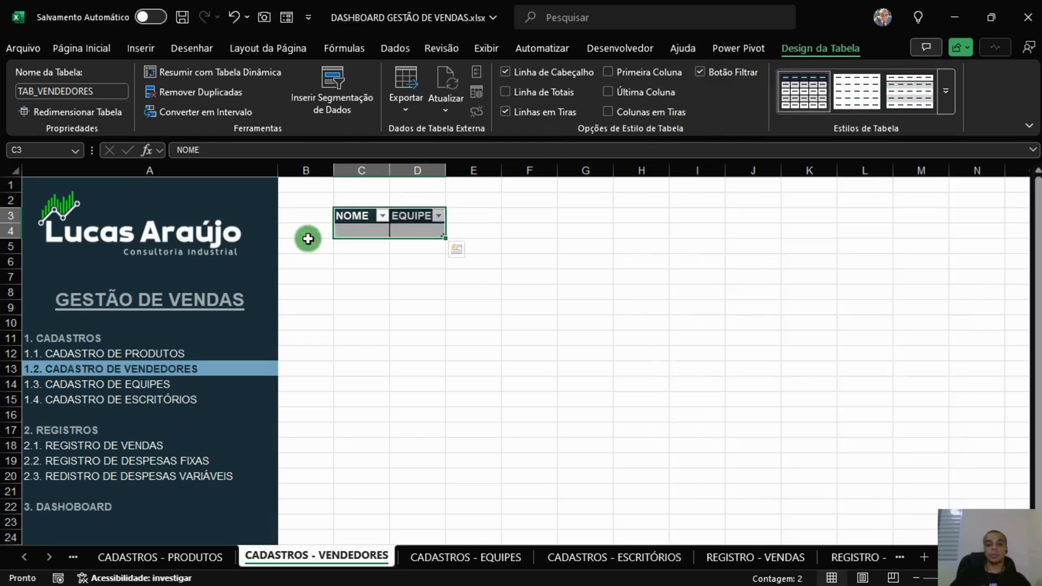
Step: Add a data validation input message to C4 titled "NOME DO VENDEDOR" reading "Informe o nome deste vendedor."
click(372, 230)
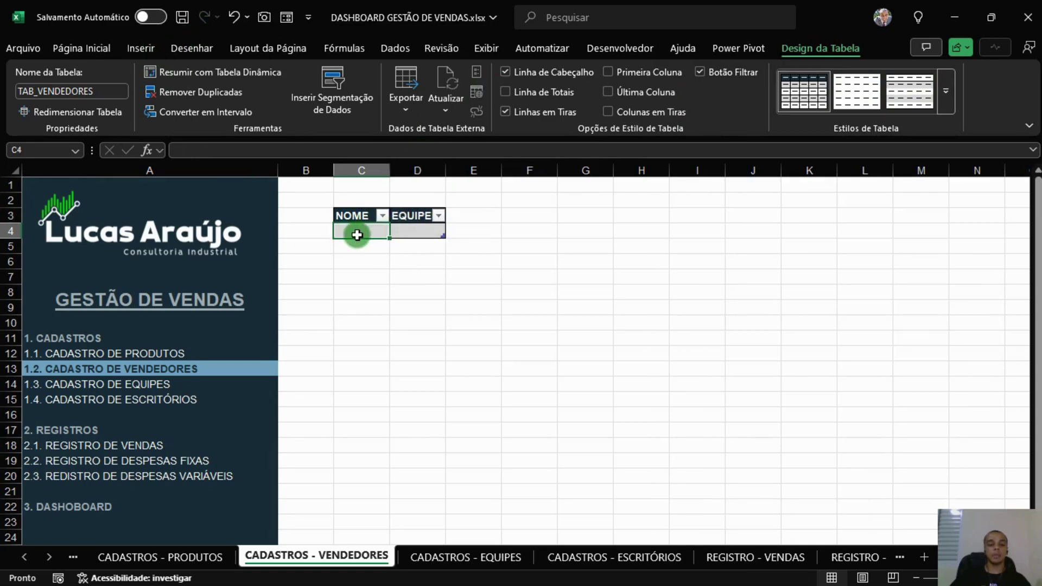
click(102, 49)
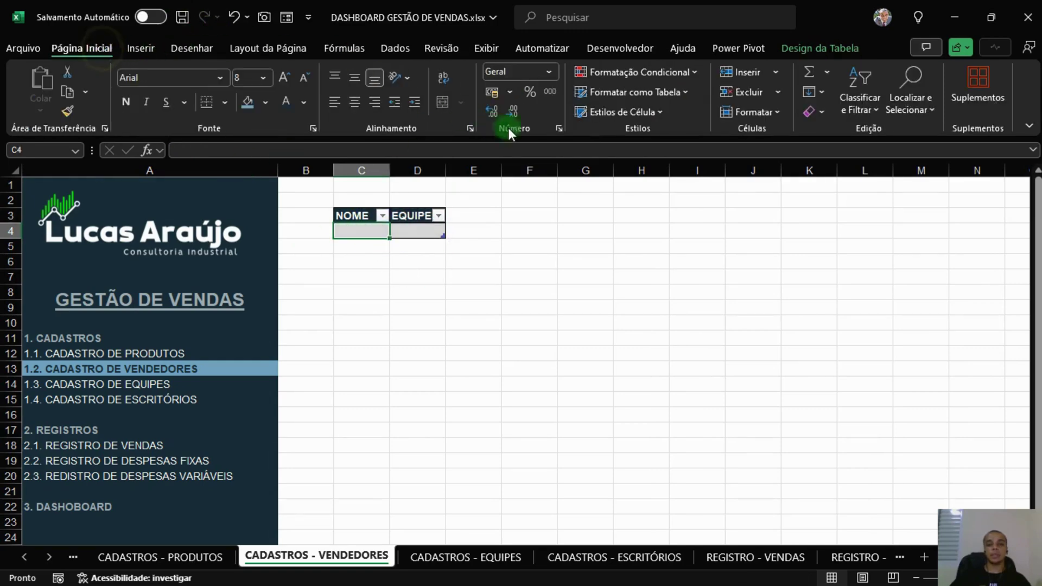
click(394, 50)
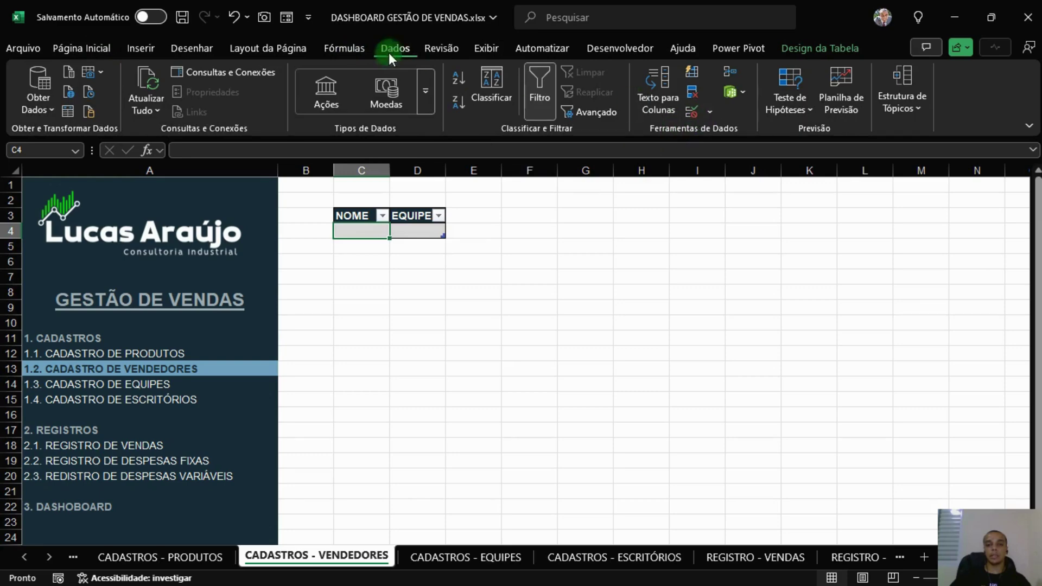
click(686, 112)
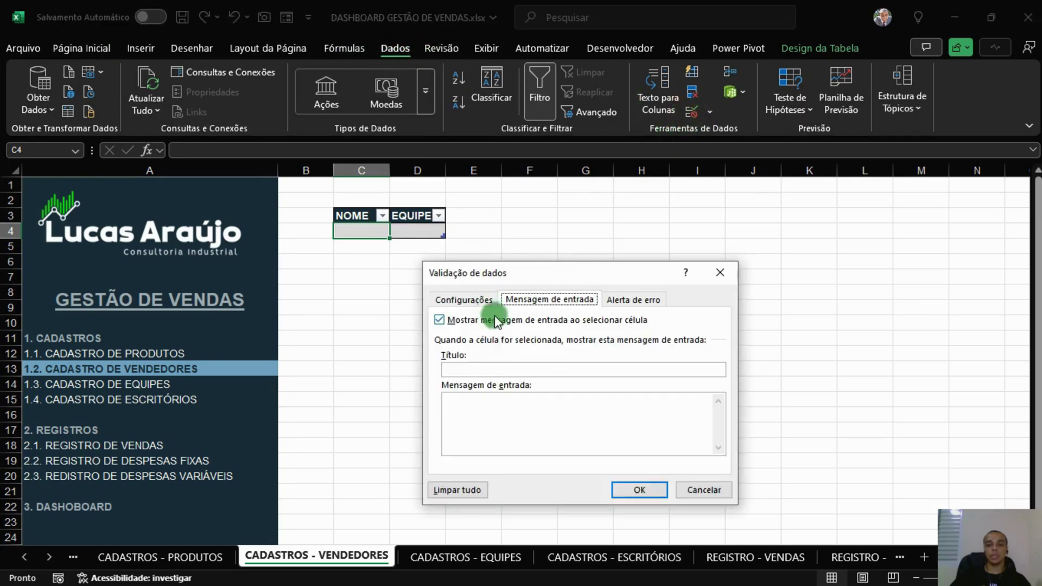
click(495, 372)
text(NOME DO)
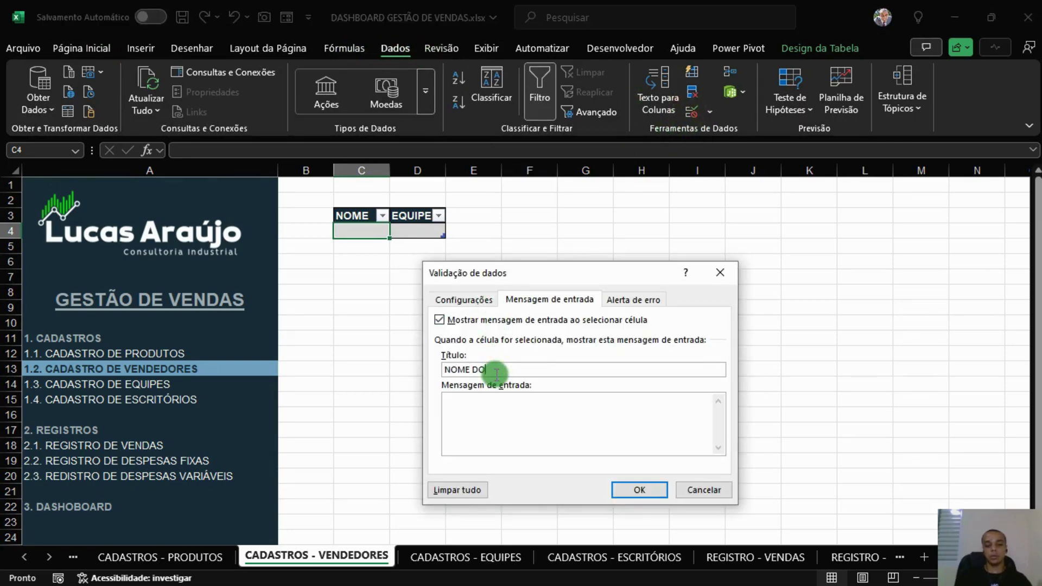
text( VENDEDOR)
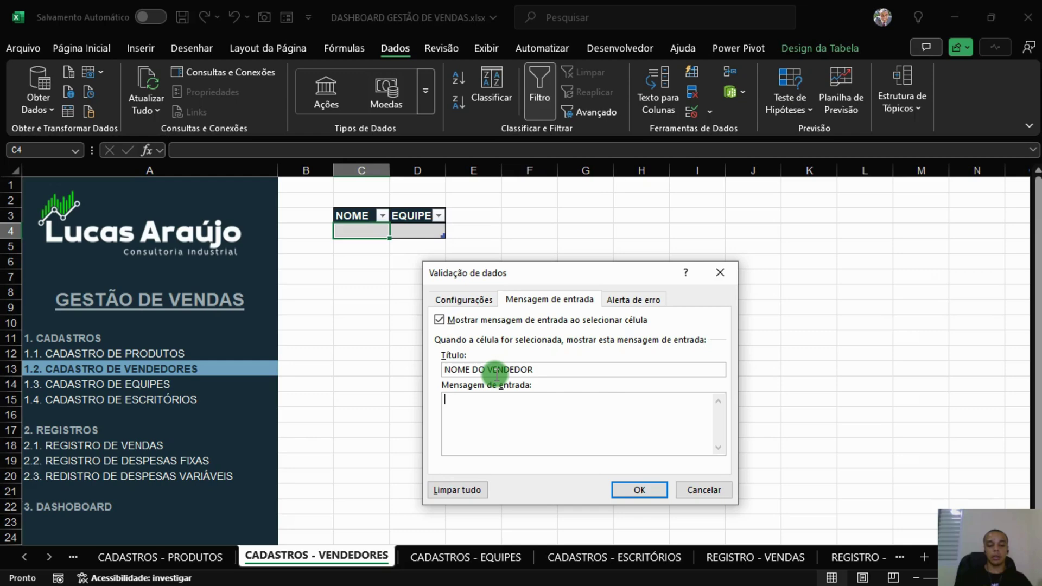
text(Informe u)
text( nome de)
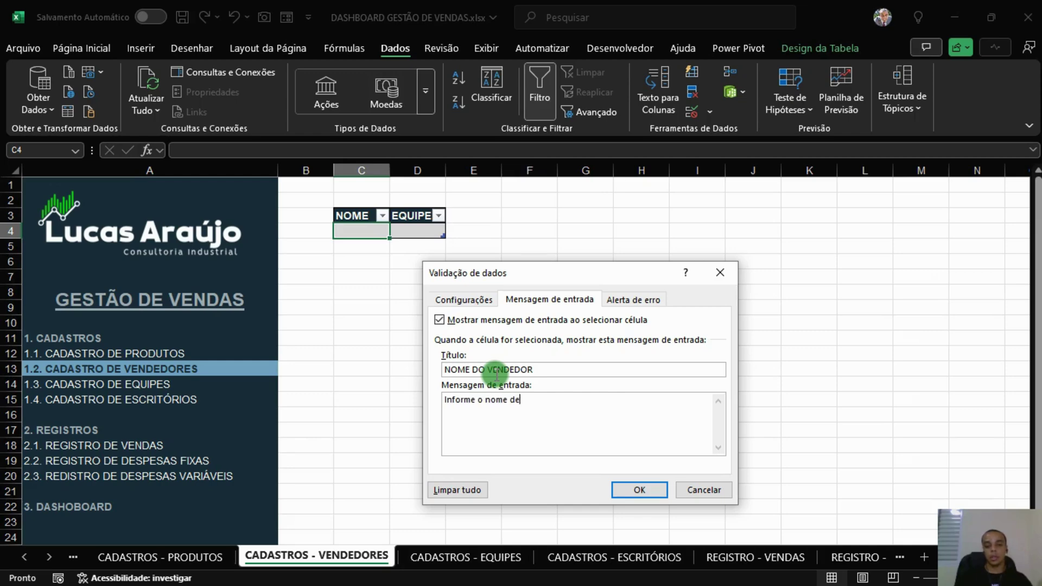
text(ste vendedor)
key(Tab)
key(shift+Tab)
key(Right)
text(.)
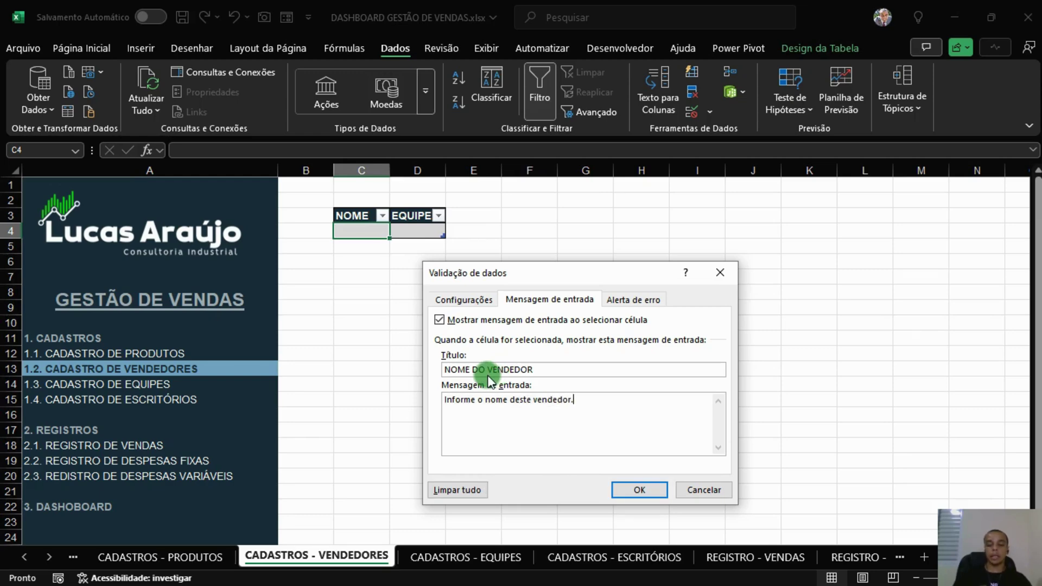
key(BackSpace)
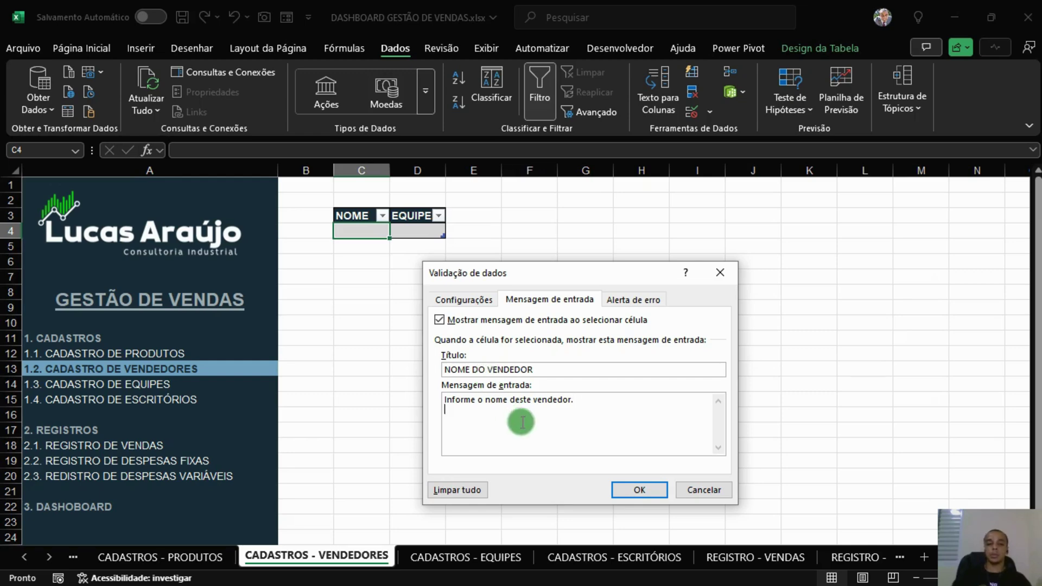
click(658, 489)
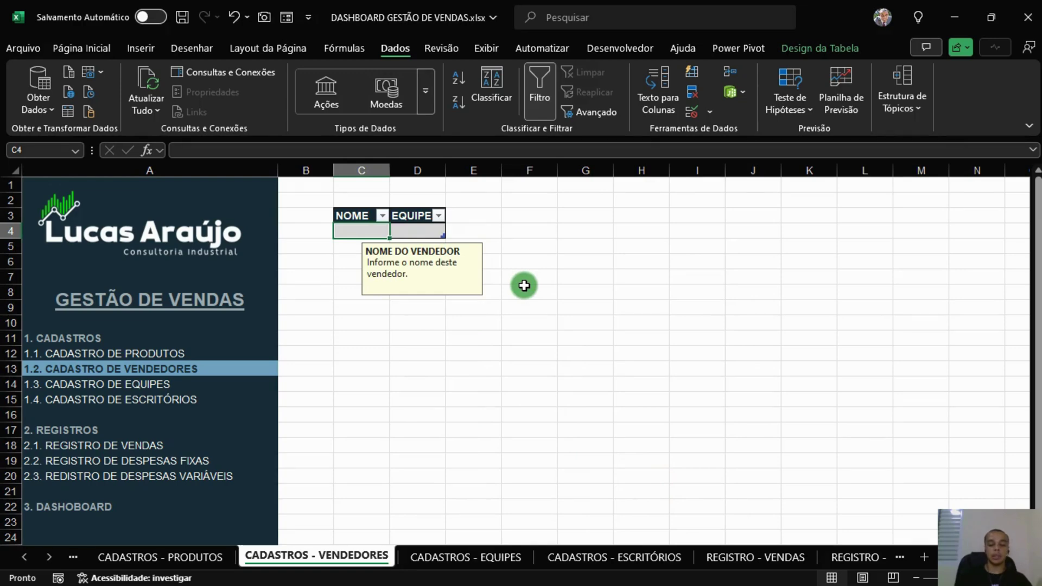
Step: Enter Vendedor 1 in C4 and widen columns C and D of the sellers table to the same larger width
text(Vendedor )
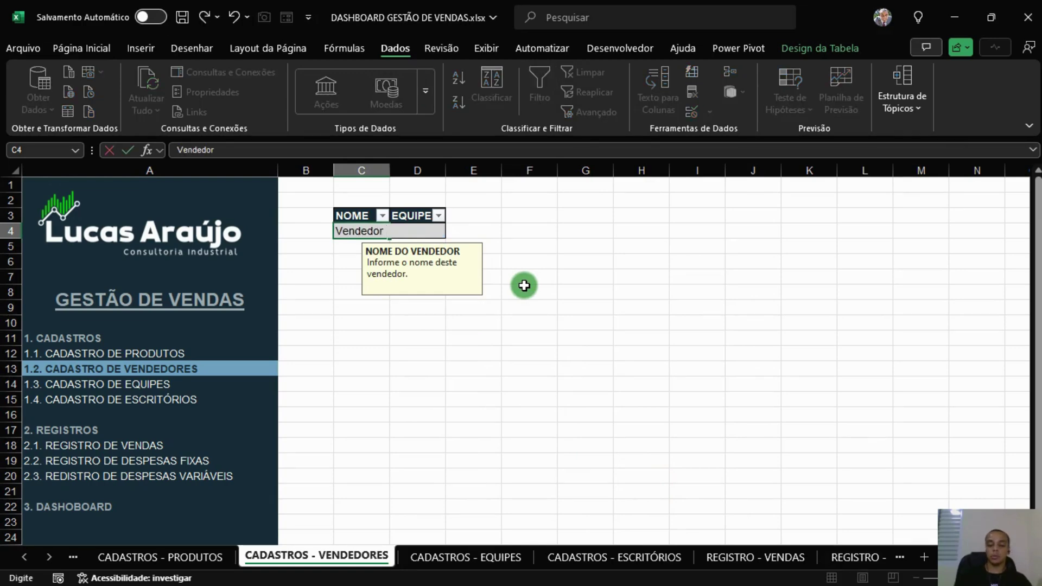
text(1)
key(Return)
drag(372, 168, 514, 168)
click(564, 307)
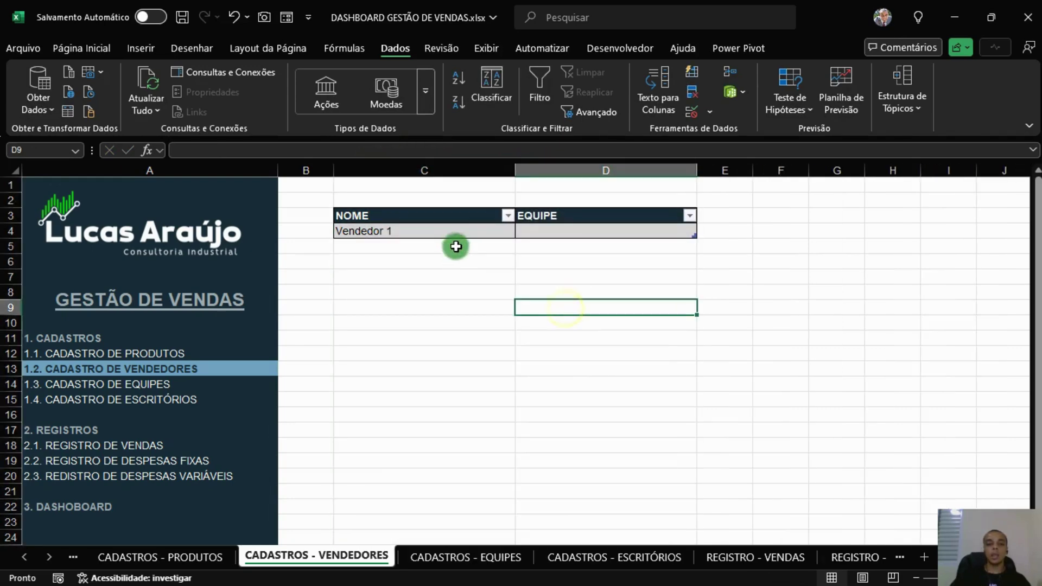
click(461, 233)
click(351, 328)
click(674, 232)
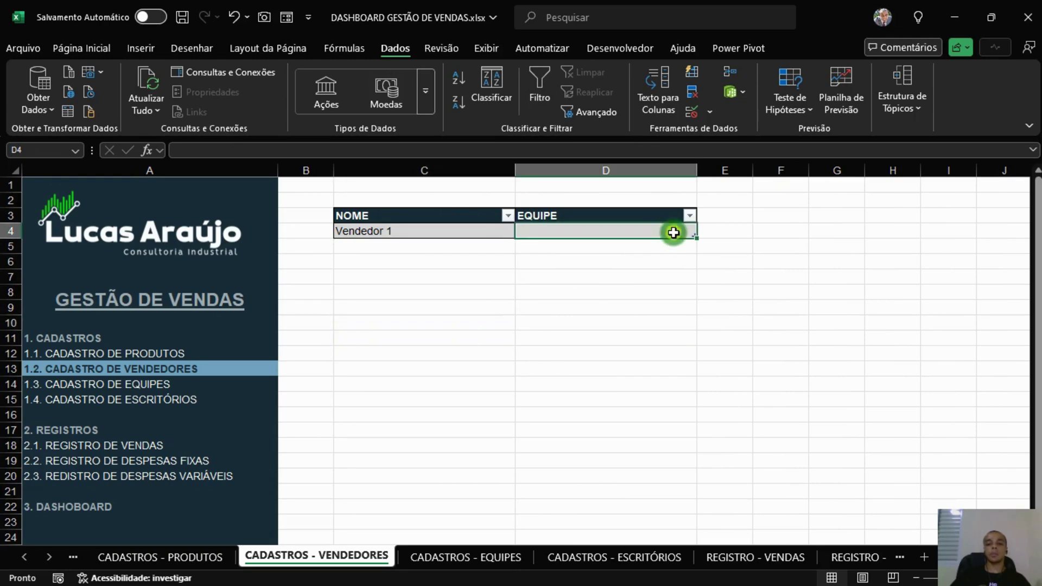
Step: On the CADASTROS - EQUIPES sheet, delete the table row containing Equipe 5 and Líder 5
click(161, 386)
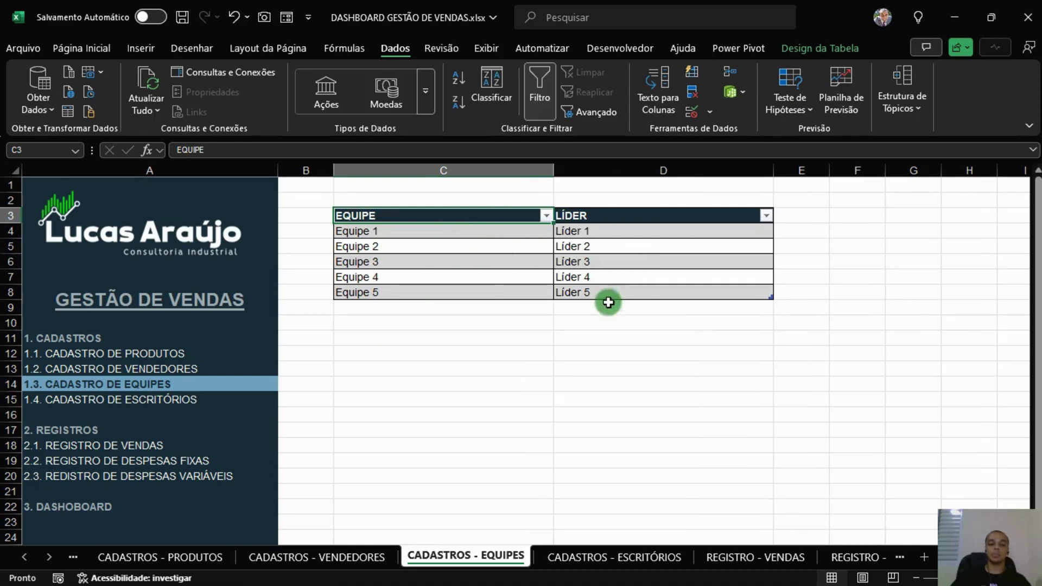
click(168, 370)
click(158, 385)
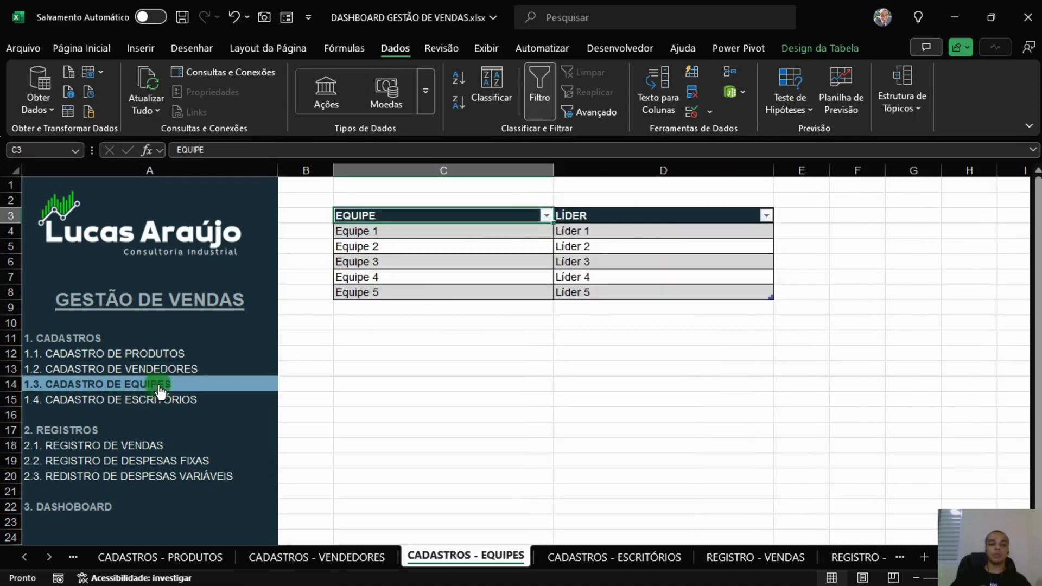
drag(442, 294, 658, 278)
click(659, 278)
drag(529, 292, 578, 293)
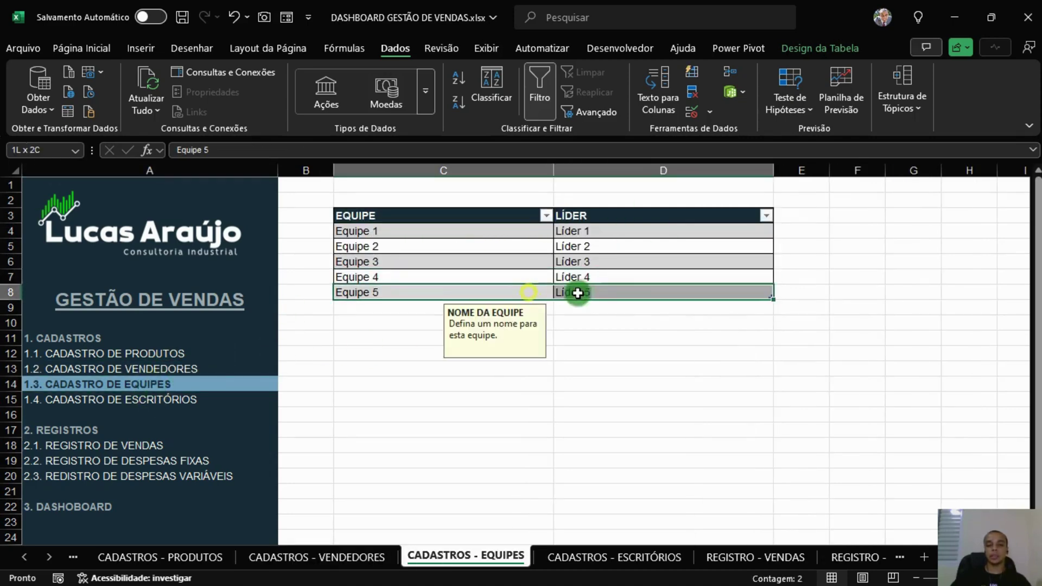
right_click(624, 291)
mouse_move(696, 285)
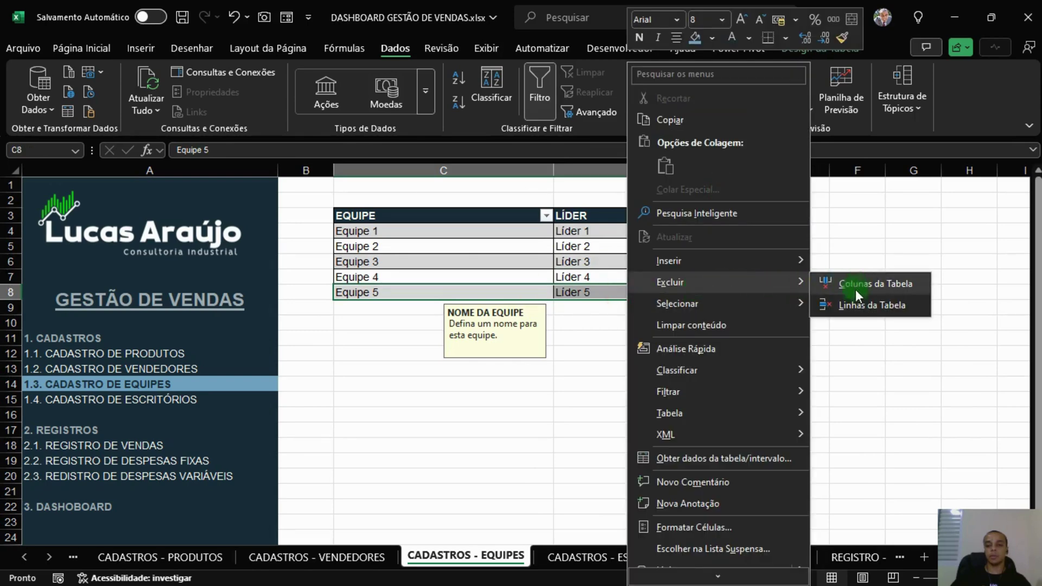
click(856, 303)
click(857, 353)
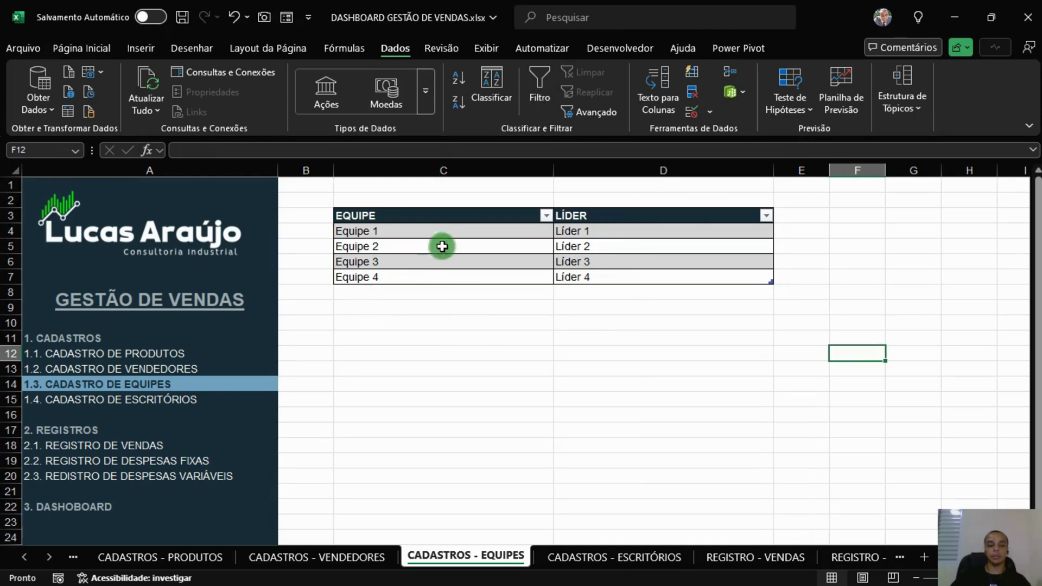
Step: Define the workbook-scoped name EQUIPES for the team names in C4:C7, and return to the CADASTROS - VENDEDORES sheet
drag(441, 231, 438, 278)
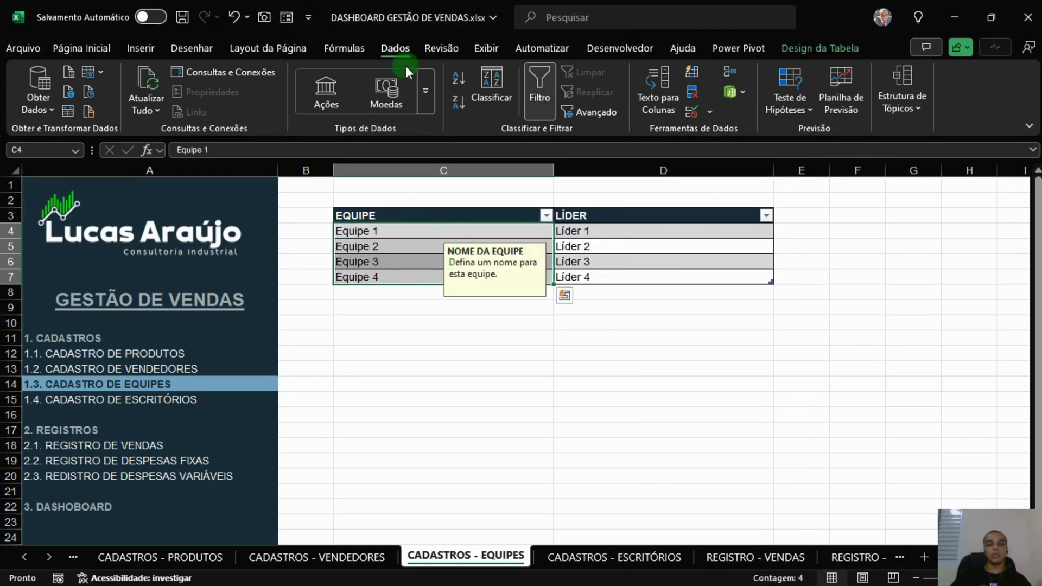
click(334, 47)
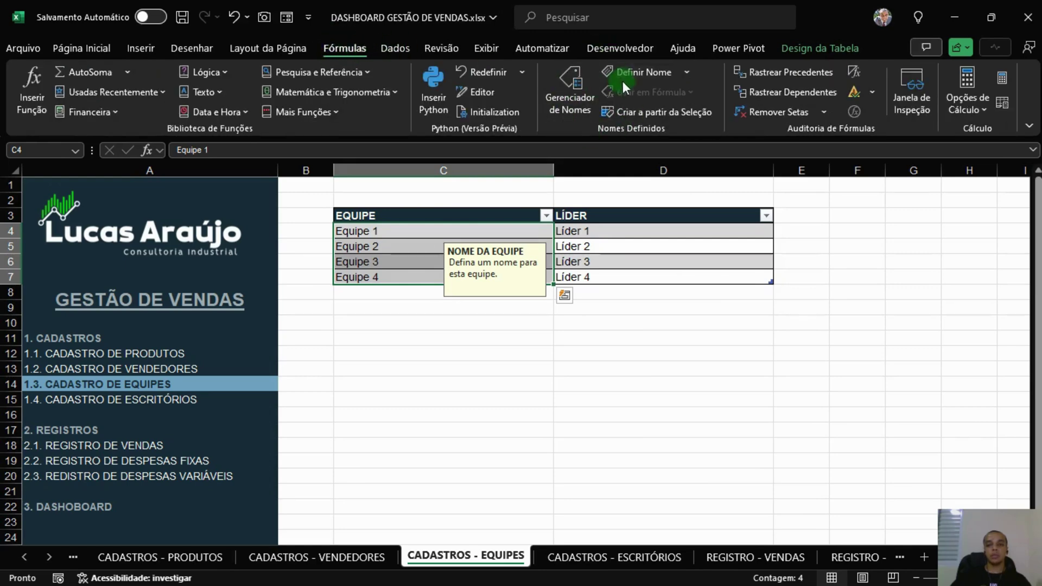
click(652, 70)
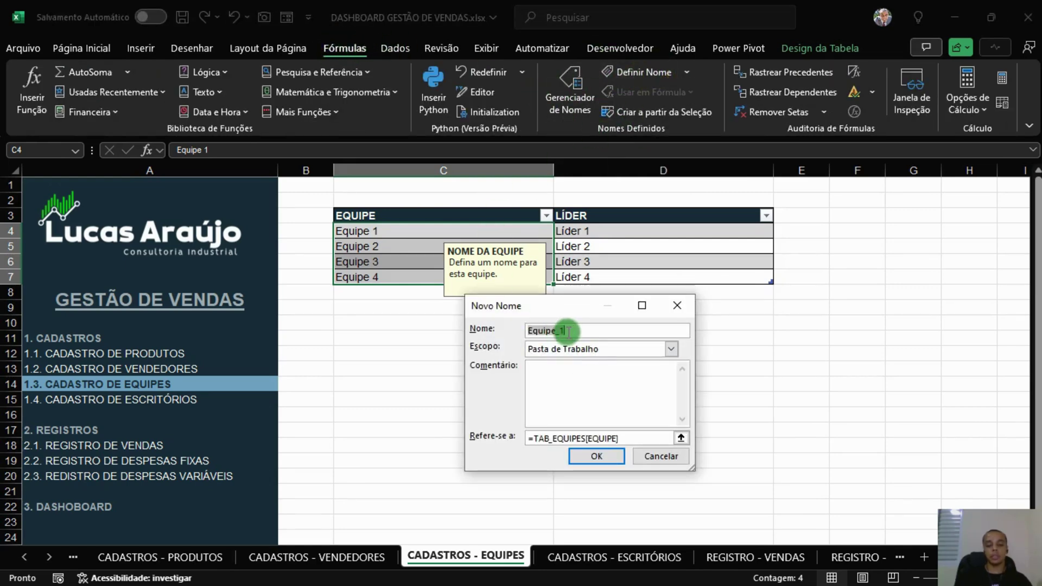
text(EQUIPES)
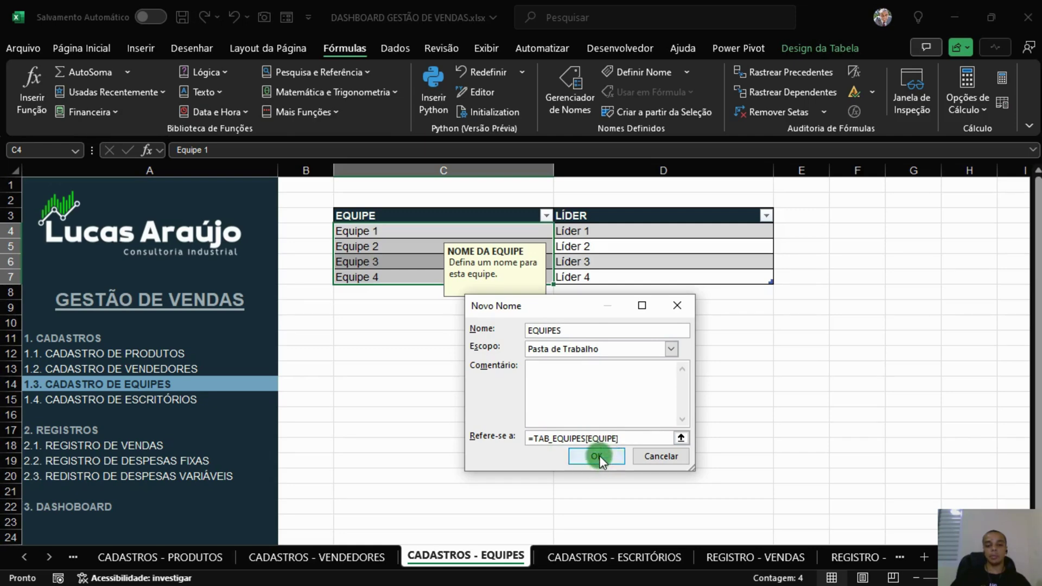
click(599, 454)
click(593, 429)
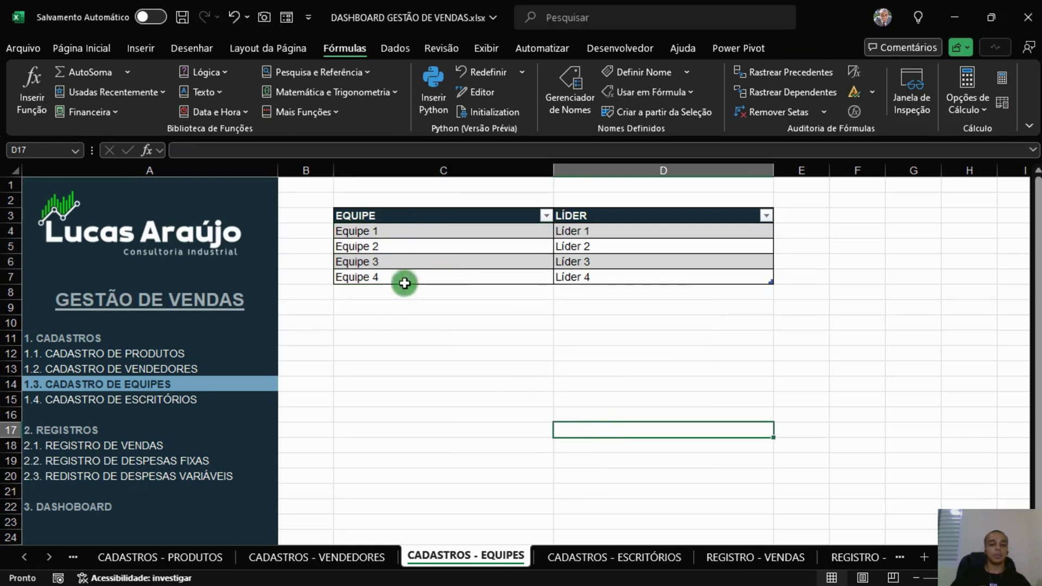
click(172, 369)
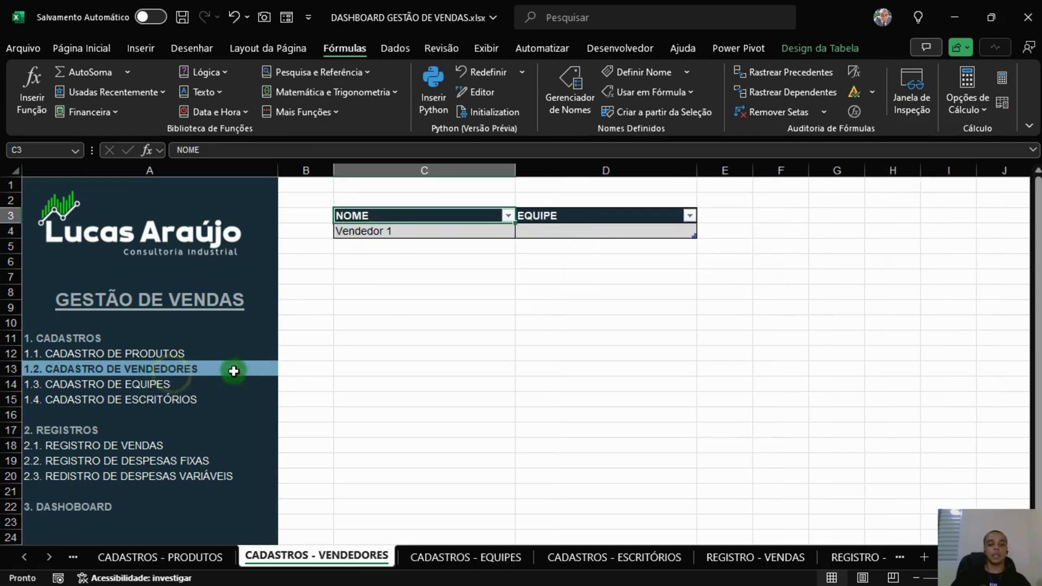
Step: Restrict cell D4 in the sellers table to a validation list with the source =EQUIPES
click(590, 234)
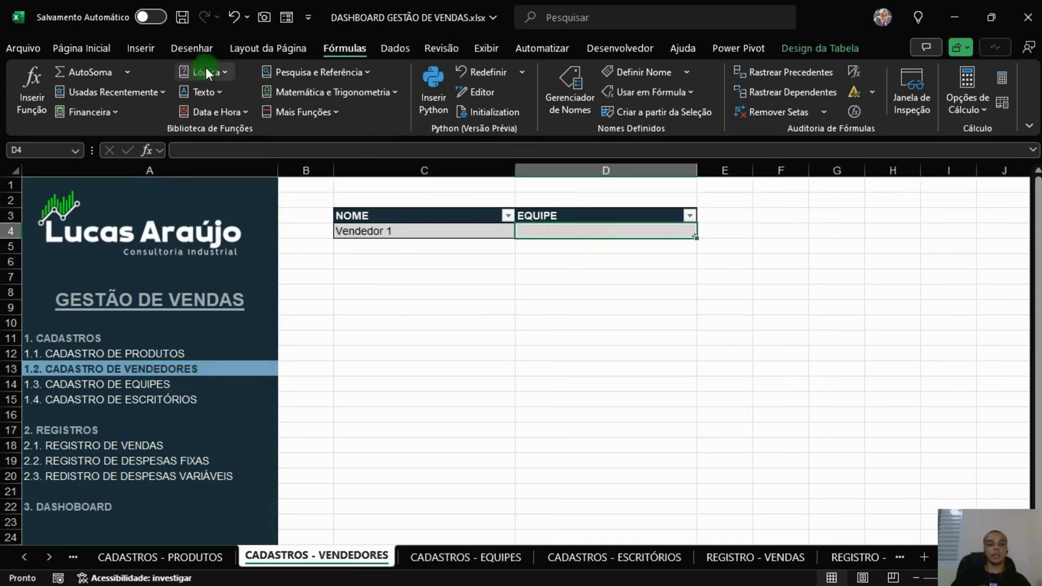
click(401, 48)
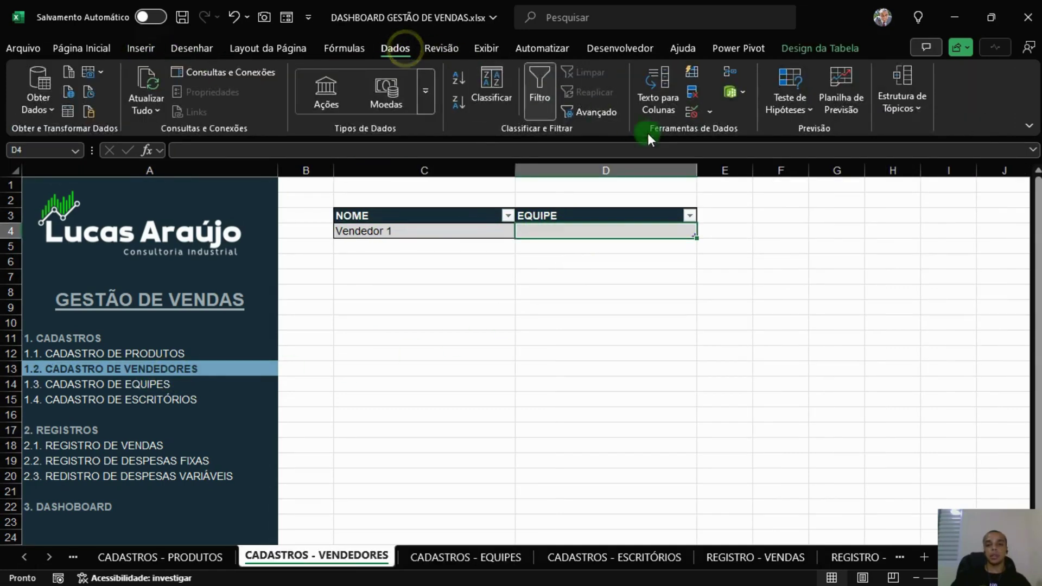
click(690, 112)
click(480, 377)
click(472, 299)
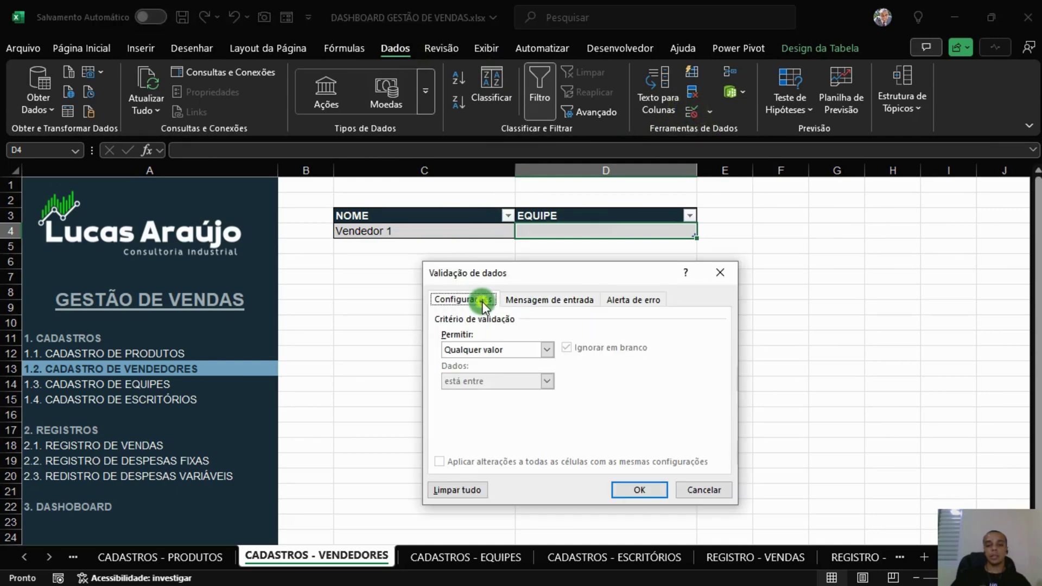
click(486, 350)
click(465, 393)
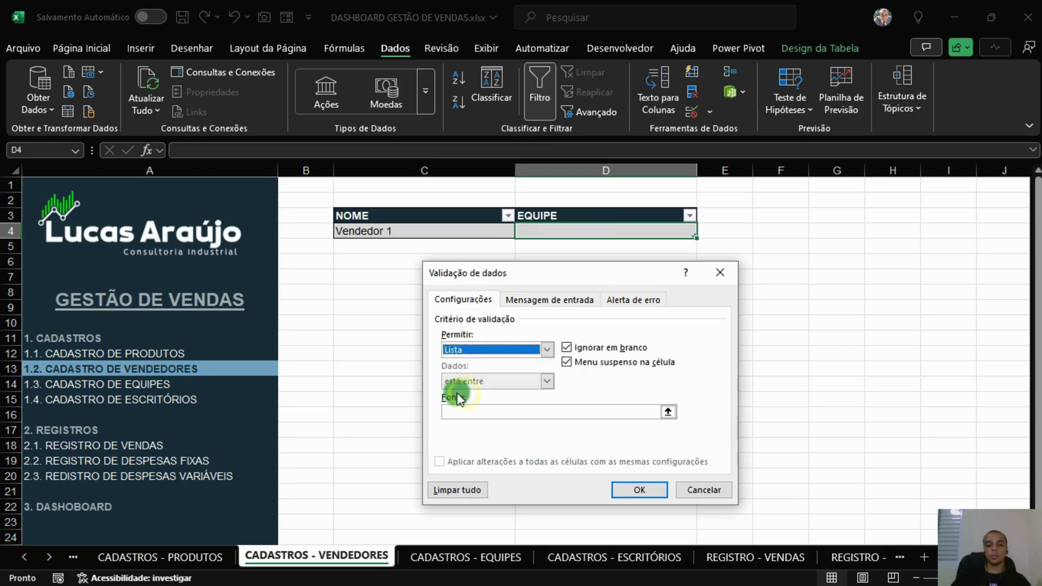
click(462, 411)
text(=EQUIPES)
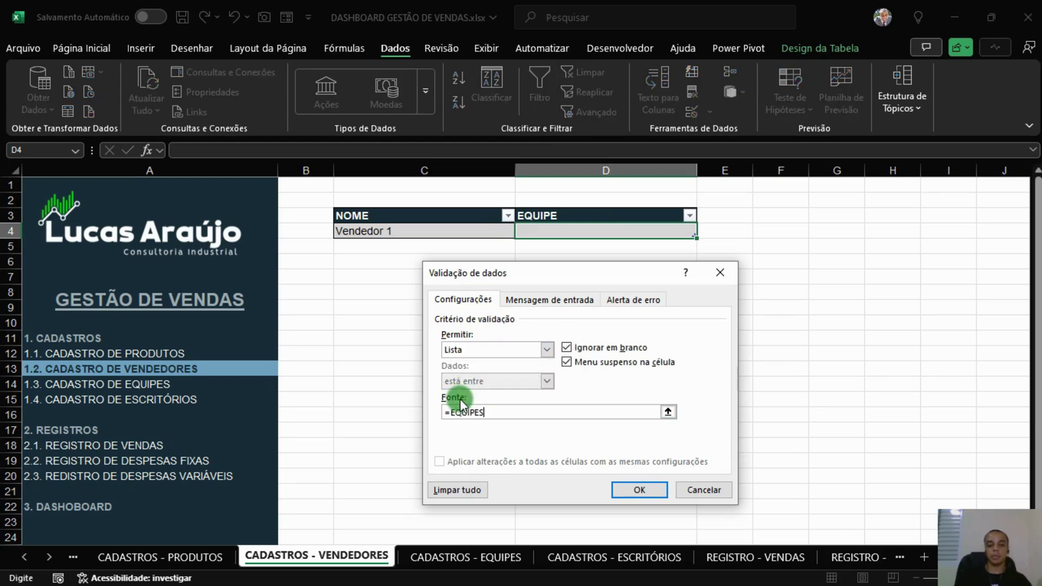
key(Return)
Step: Check the team options offered by the drop-down list in D4, without choosing one
click(649, 321)
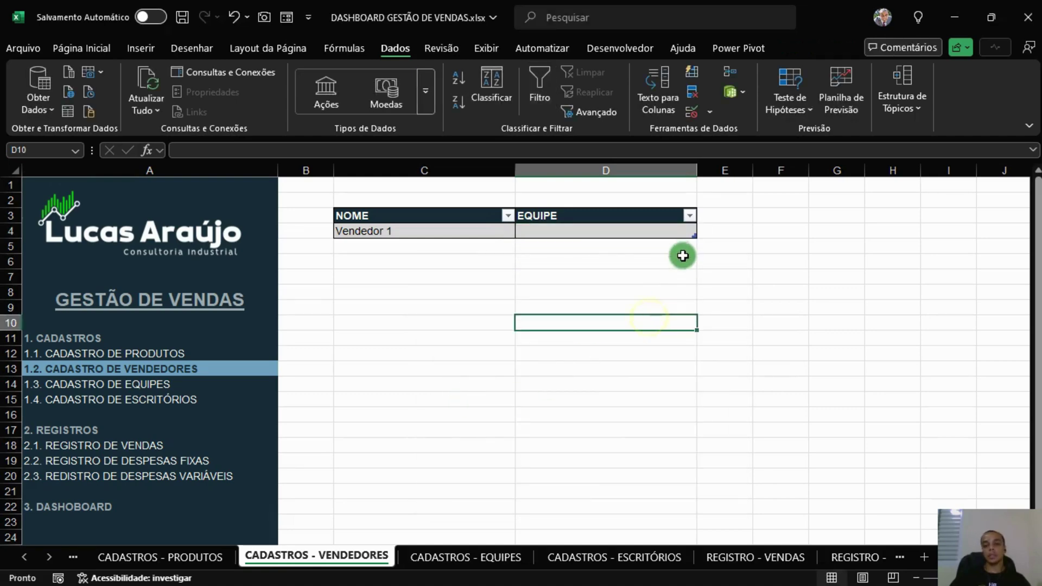
click(676, 235)
click(703, 232)
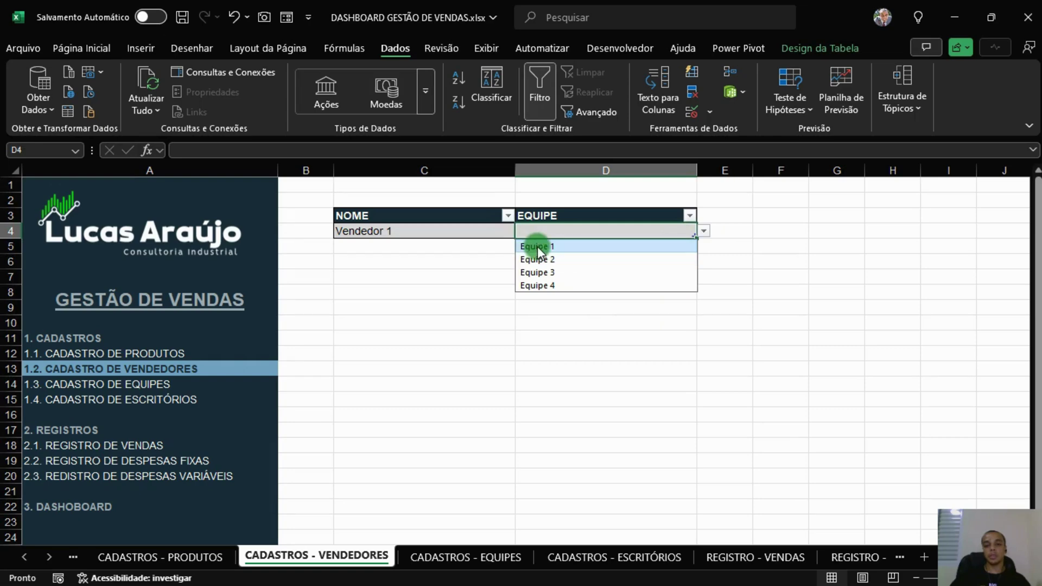
click(525, 352)
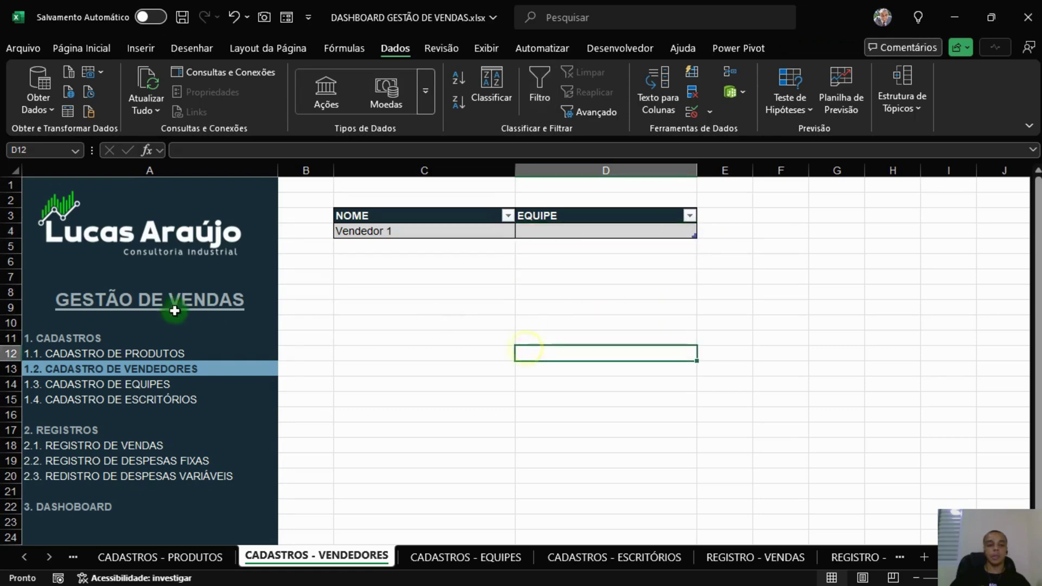
Step: On the CADASTROS - EQUIPES sheet, extend the last table row down by one to add Equipe 5 and Líder 5
click(140, 384)
click(497, 278)
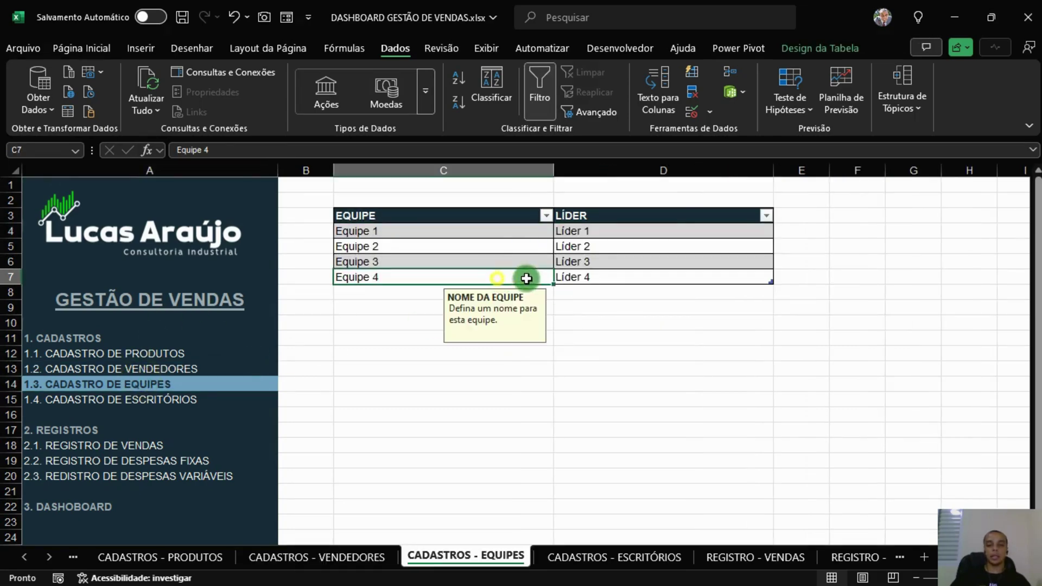
drag(526, 279, 675, 271)
drag(773, 284, 773, 299)
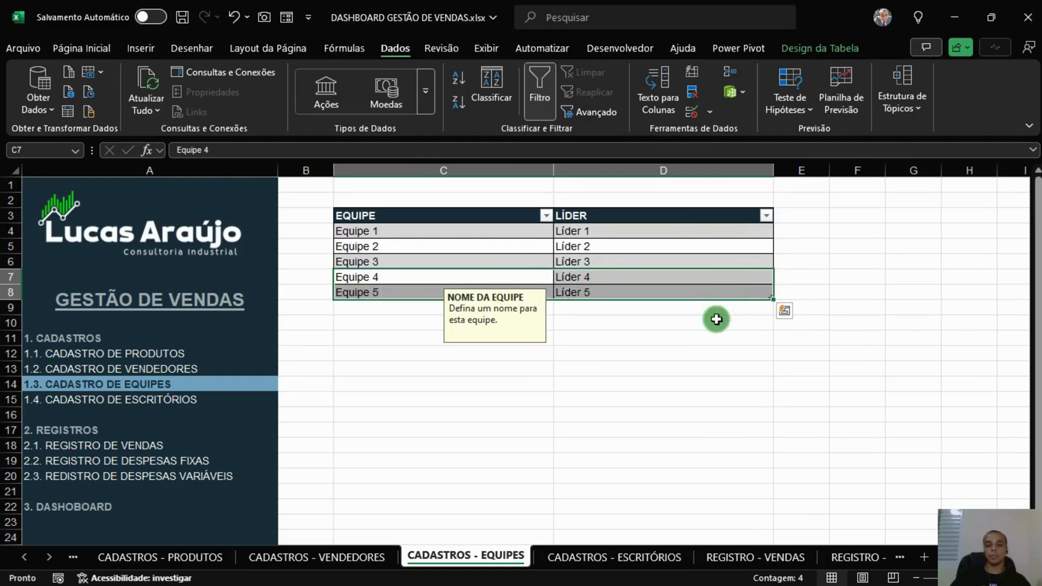
Step: Return to the CADASTROS - VENDEDORES sheet and check whether D4's drop-down list includes the added team
click(132, 369)
click(630, 234)
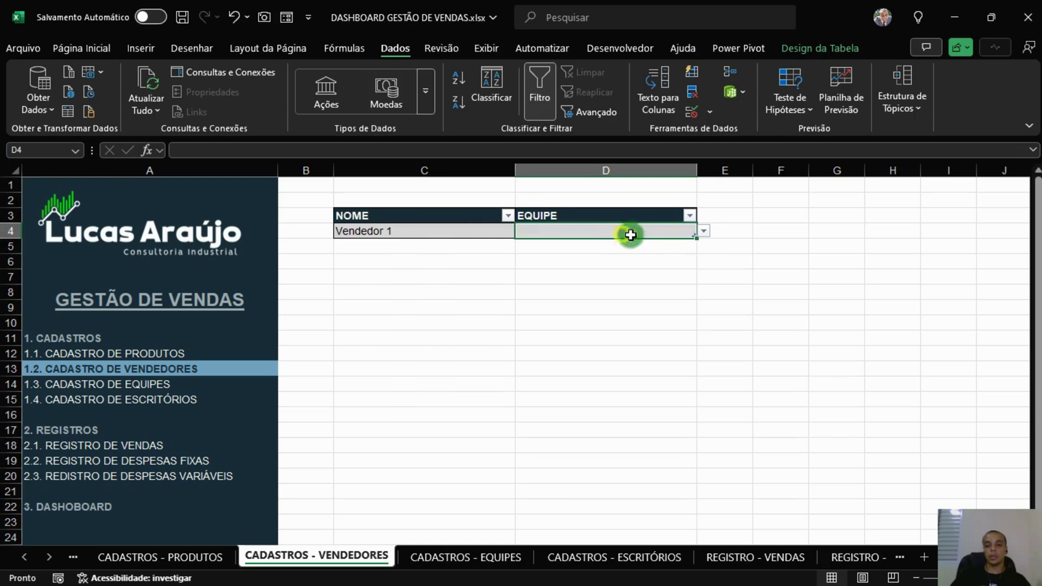
click(703, 230)
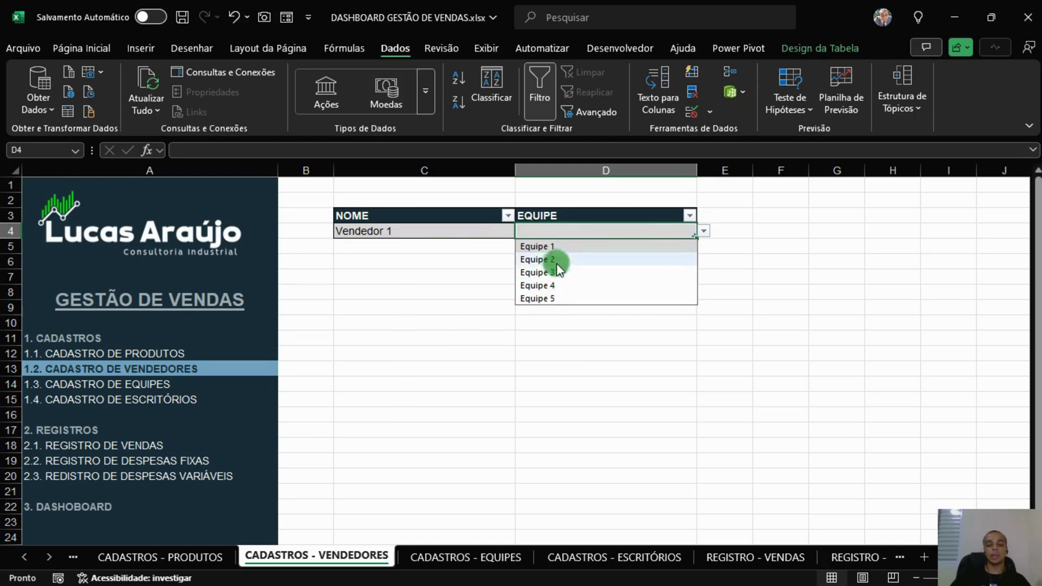
click(477, 228)
click(611, 228)
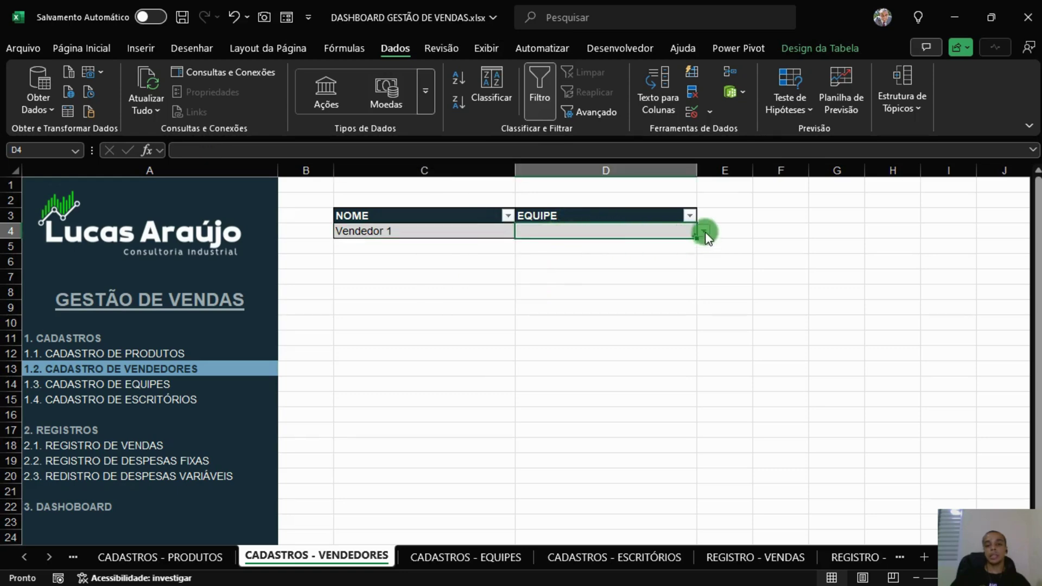
click(703, 231)
Step: Test the validation of D4 by trying to enter ASDALSDJASLKD, and cancel the entry
click(577, 234)
text(ASDALSDJASLKD)
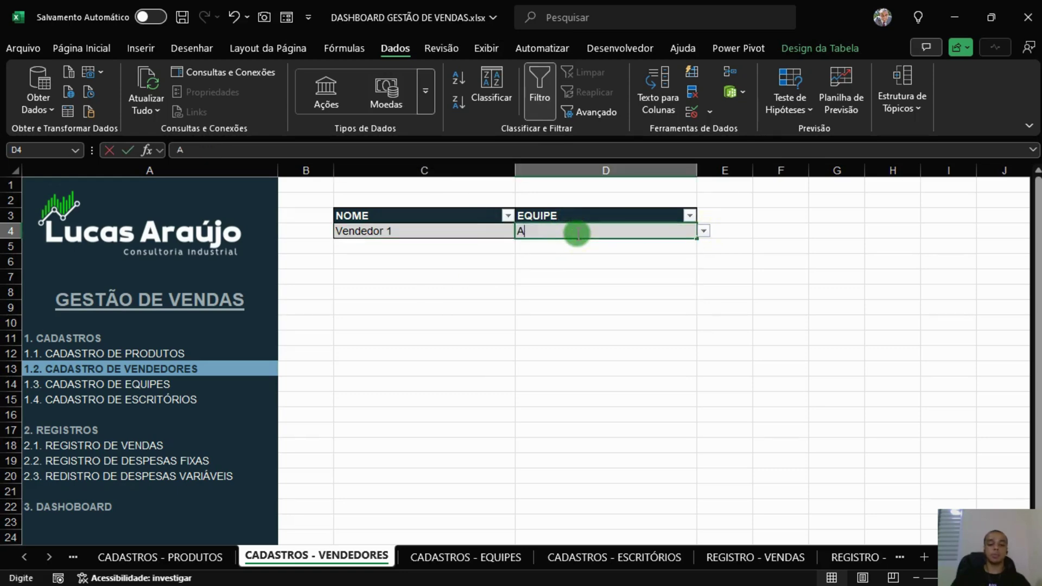
key(Return)
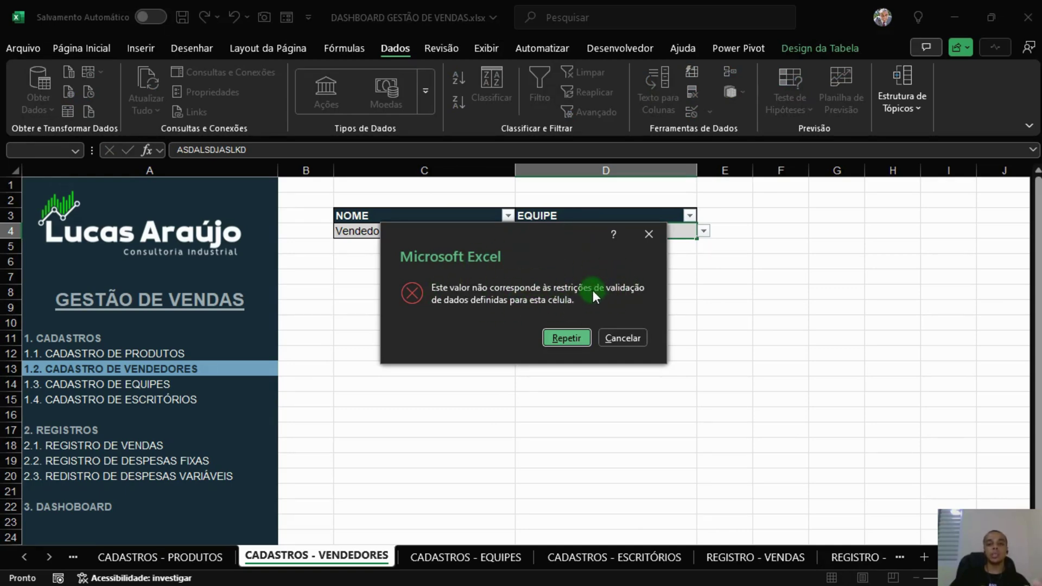
click(623, 338)
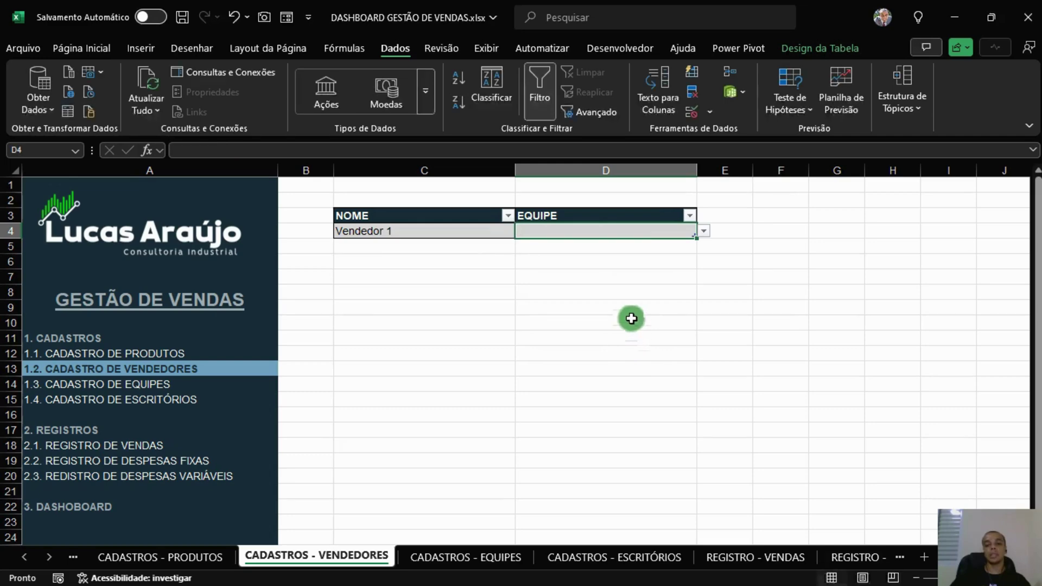
Step: Add an input message to D4's data validation titled "EQUIPE" reading "Informe a equipe a qual este vendedor pertence."
click(690, 114)
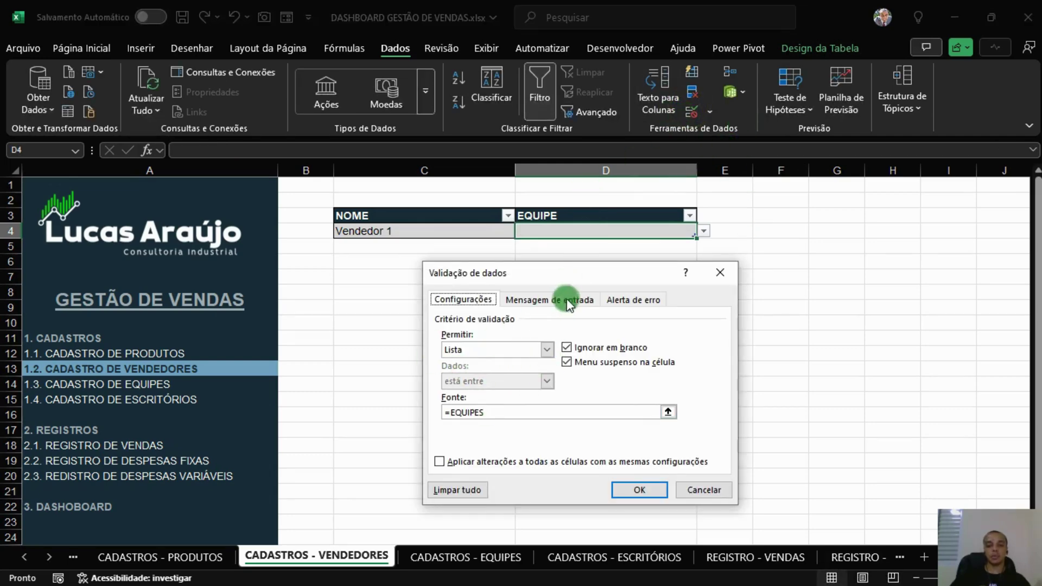
click(540, 300)
click(513, 369)
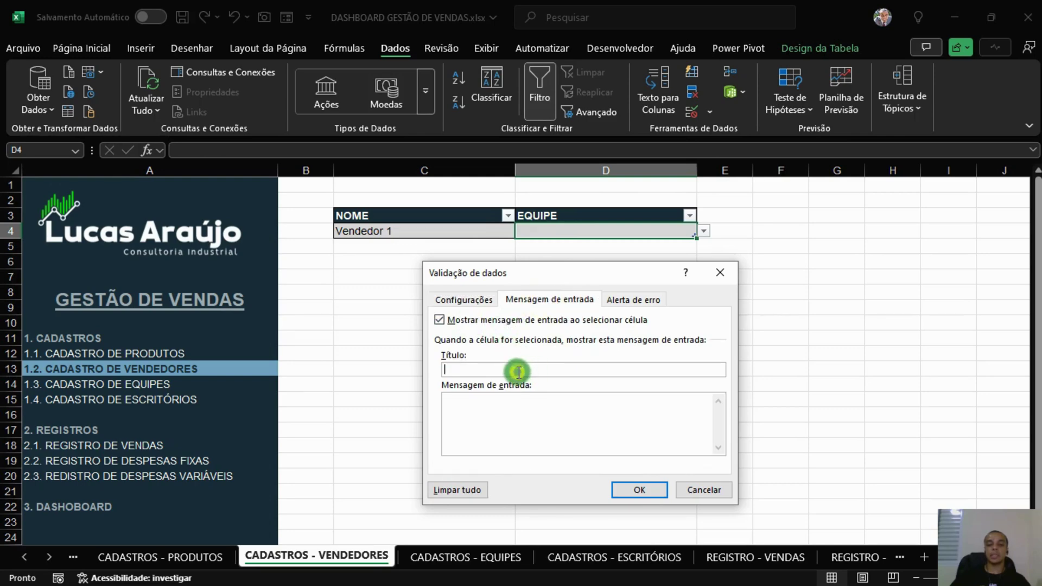
text(EQUIPE)
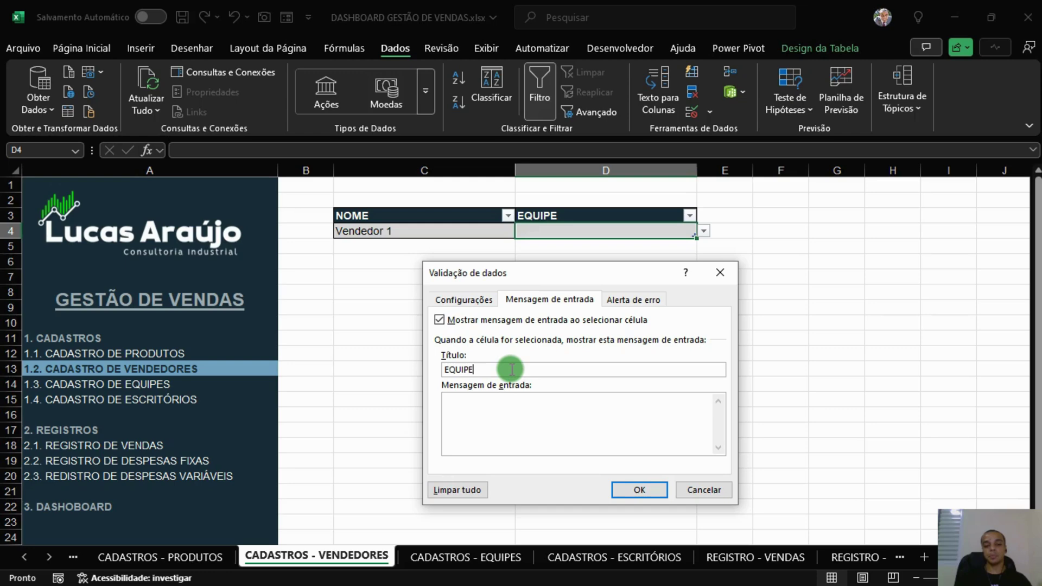
key(Tab)
text(Informe a equip)
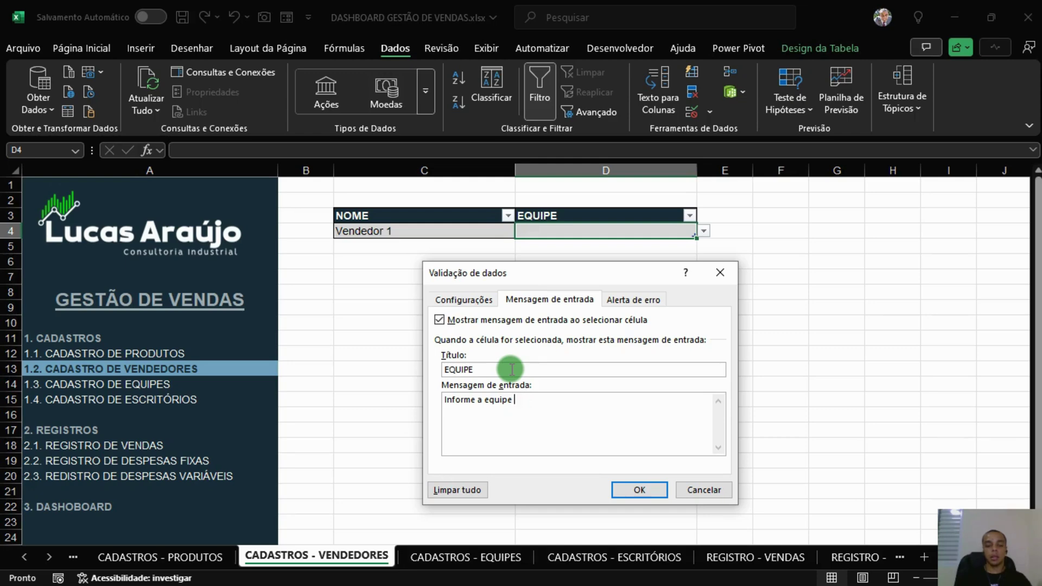
text(e a qual este c)
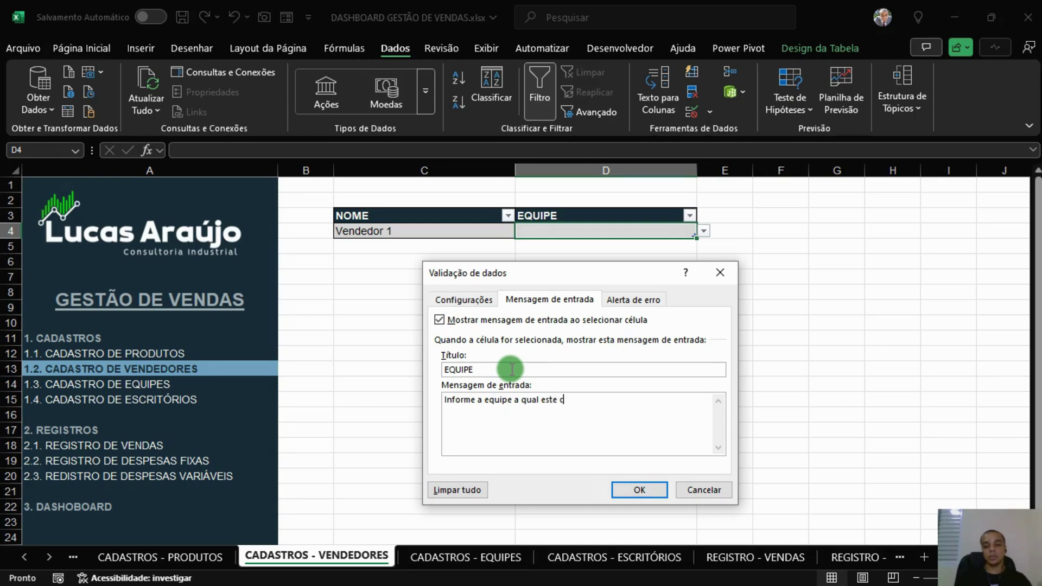
key(BackSpace)
text(vendedor pertence.)
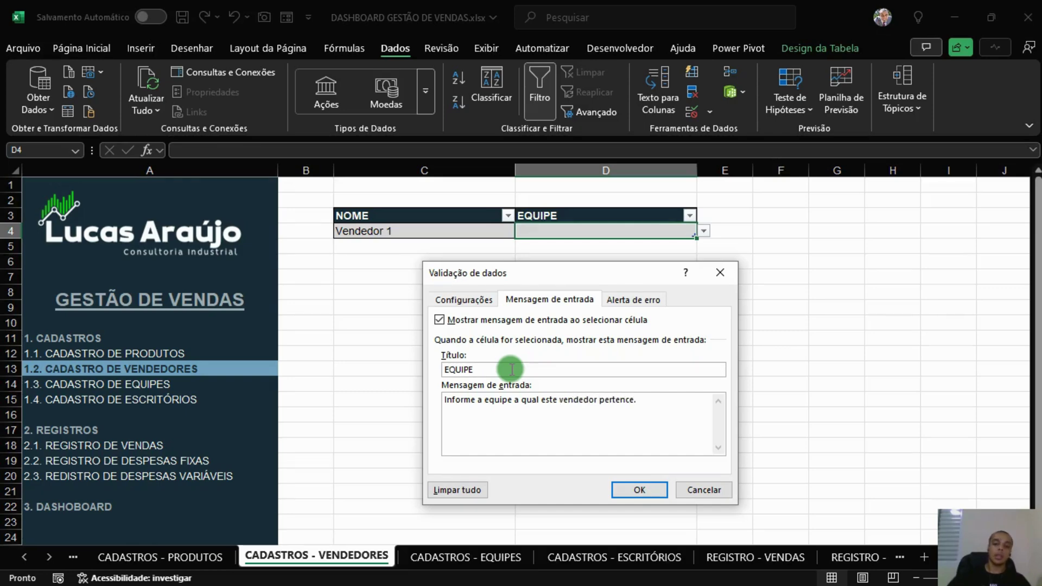
Step: Set the title of D4's validation error alert to "ENTRADA INVÁLIDA", keeping the Parar style
click(630, 300)
click(625, 369)
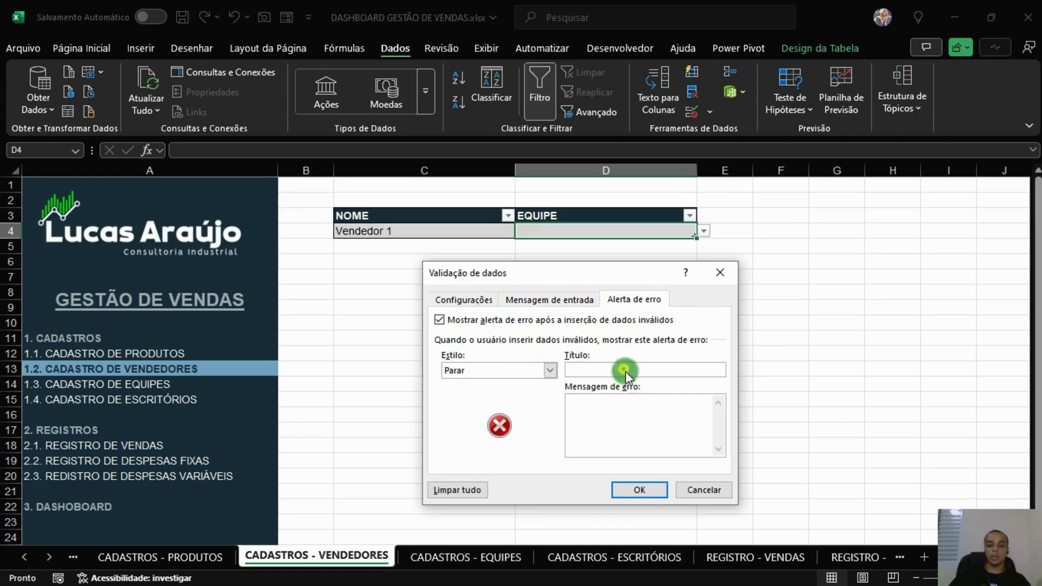
text(ENTRADA INV)
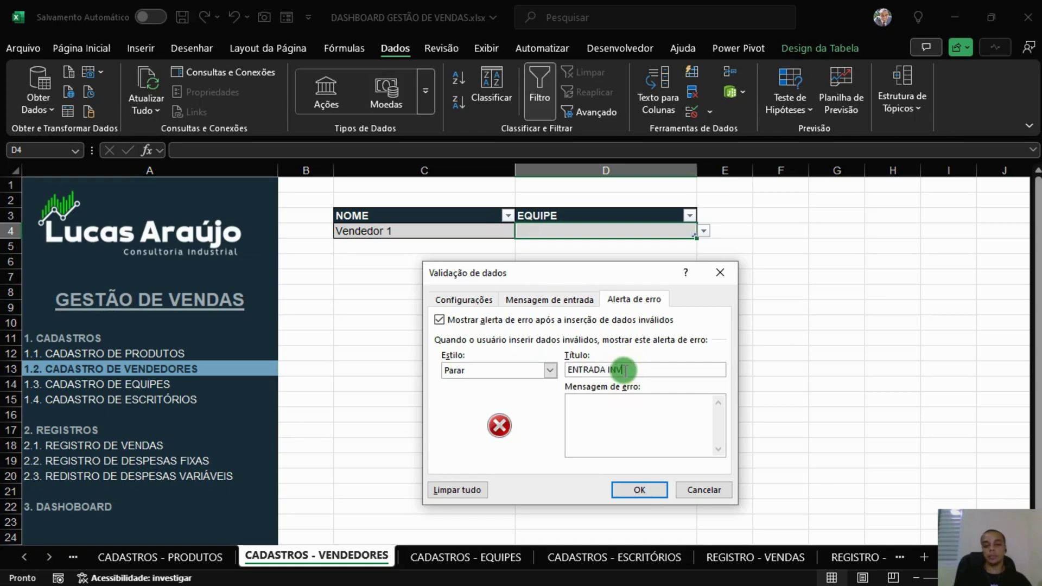
text(ÁLIDA)
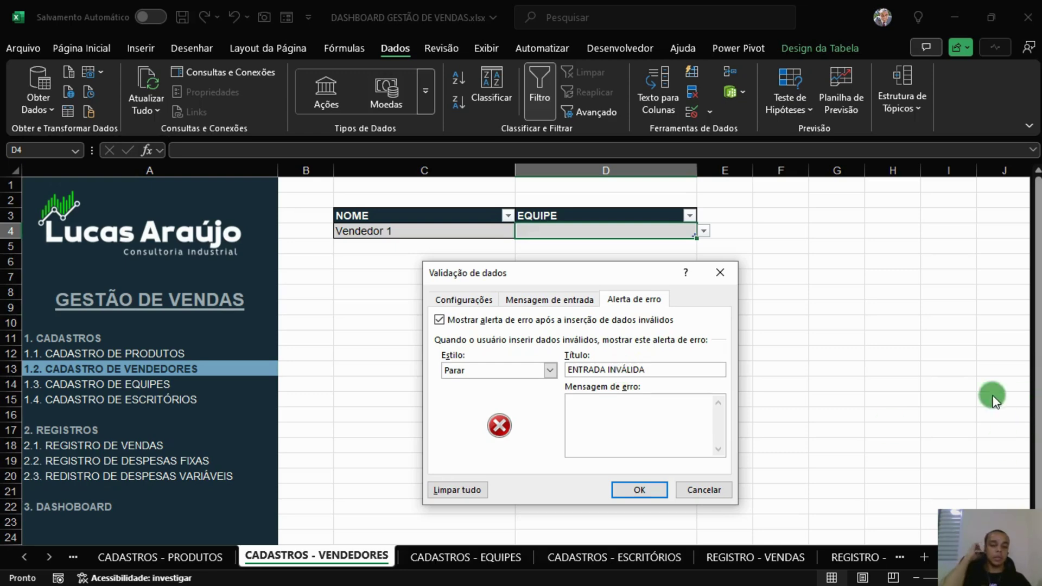
Step: Set D4's error alert message to "Favor selecionar uma das opções disponíveis. Caso não encontre a equipe desejada, realize seu cadastro na guia "CADASTRO DE EQUIPES"."
text(Favor se)
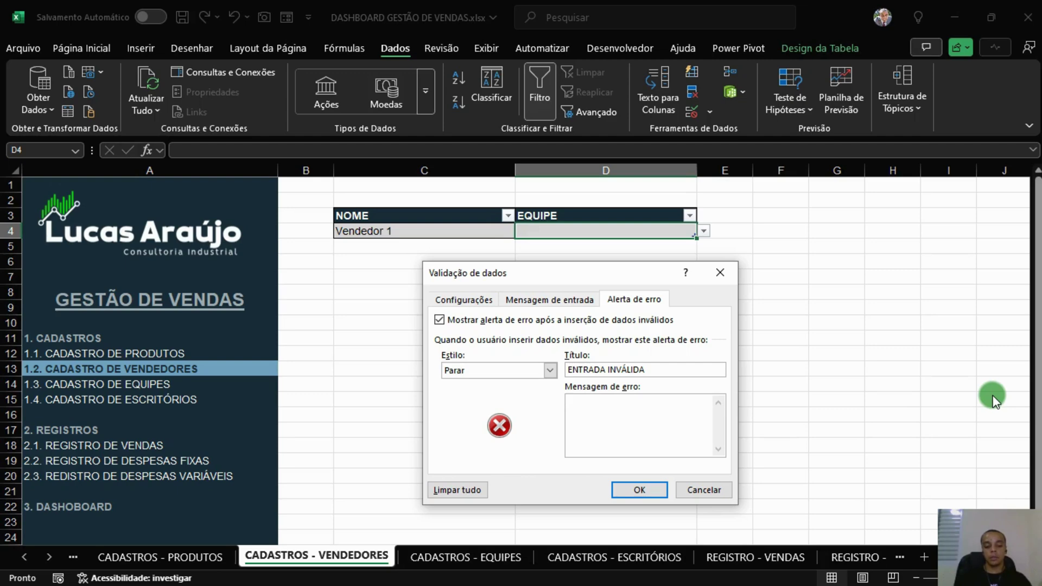
text(lecioner uam)
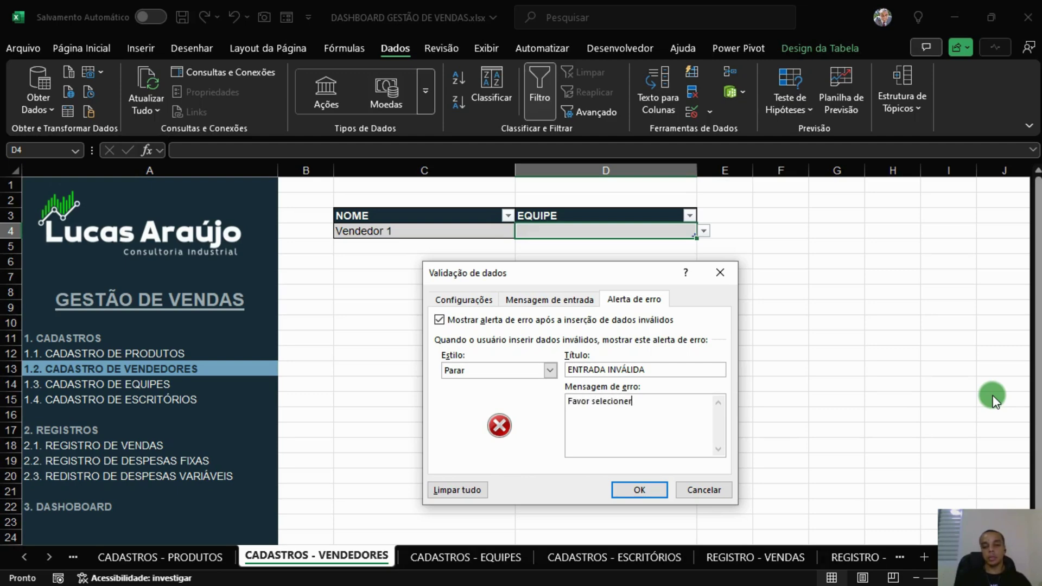
text( da)
key(BackSpace)
key(BackSpace)
key(BackSpace)
key(BackSpace)
key(BackSpace)
key(BackSpace)
text(uma d)
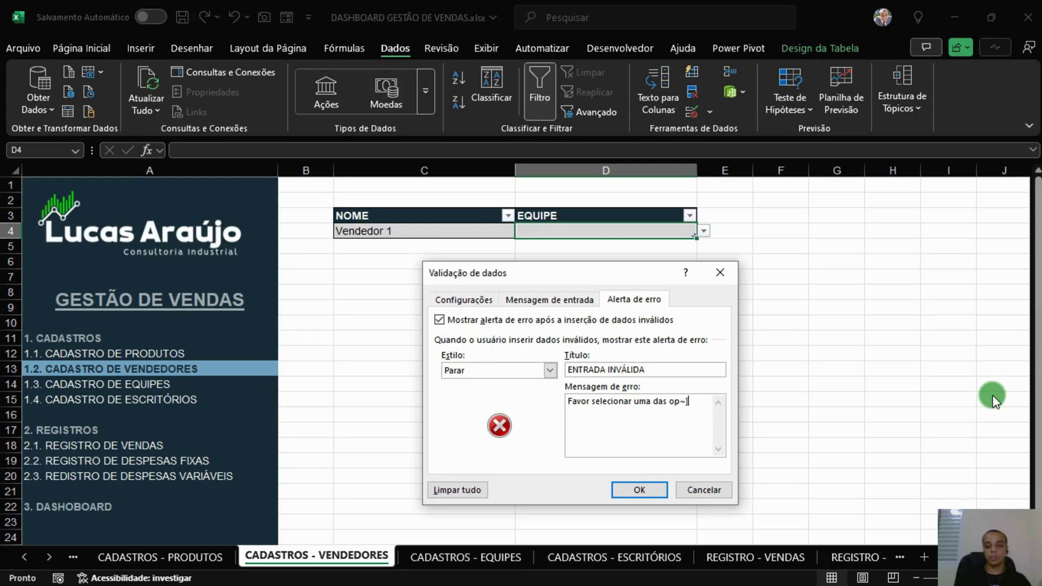
text(as opções disponível)
text(s. Caso não en)
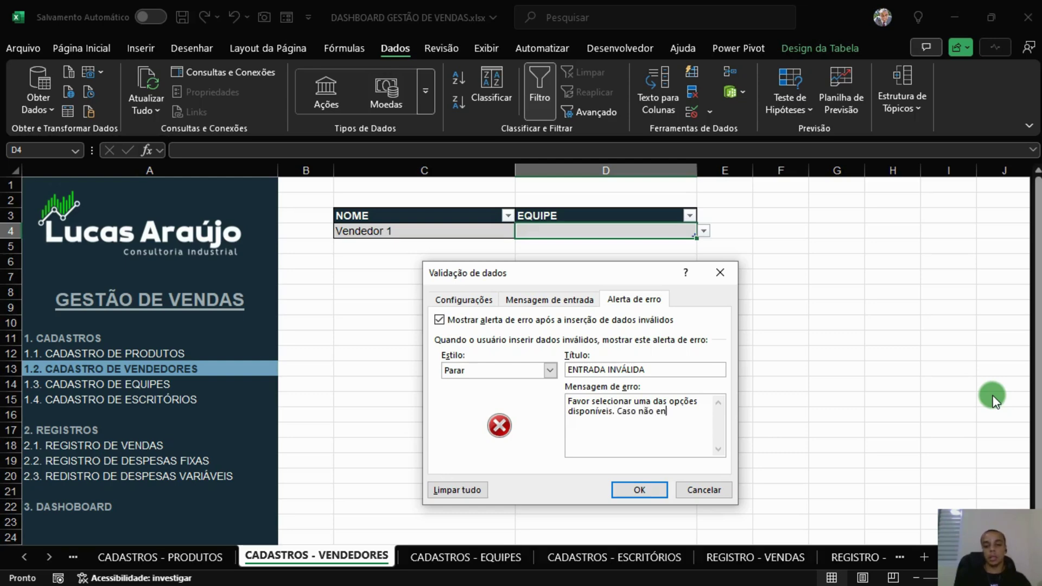
text(contre a equipe deseja)
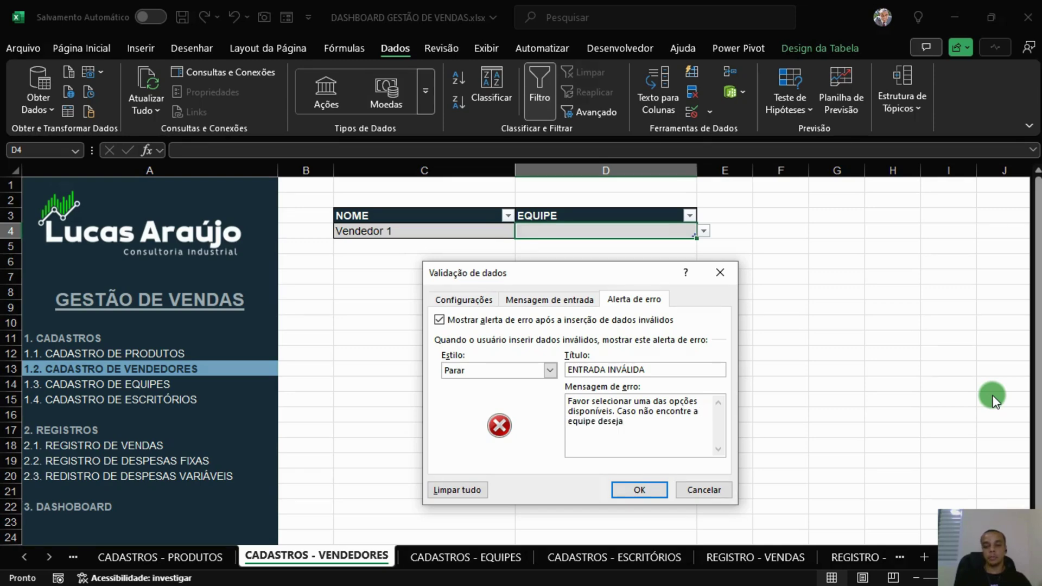
text(da, )
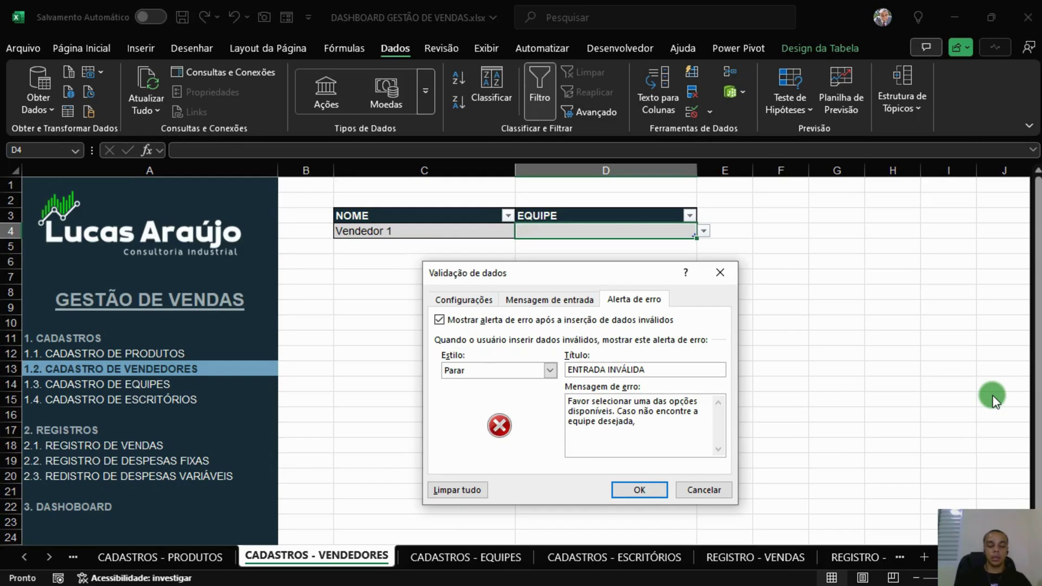
text(realize e)
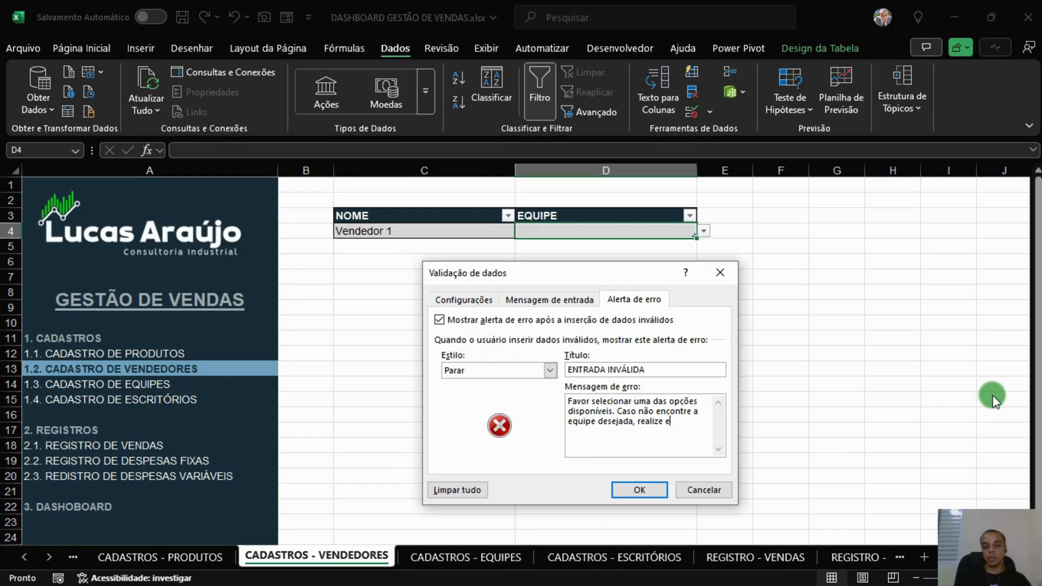
text(eu g)
key(BackSpace)
key(BackSpace)
text(cadastro na g)
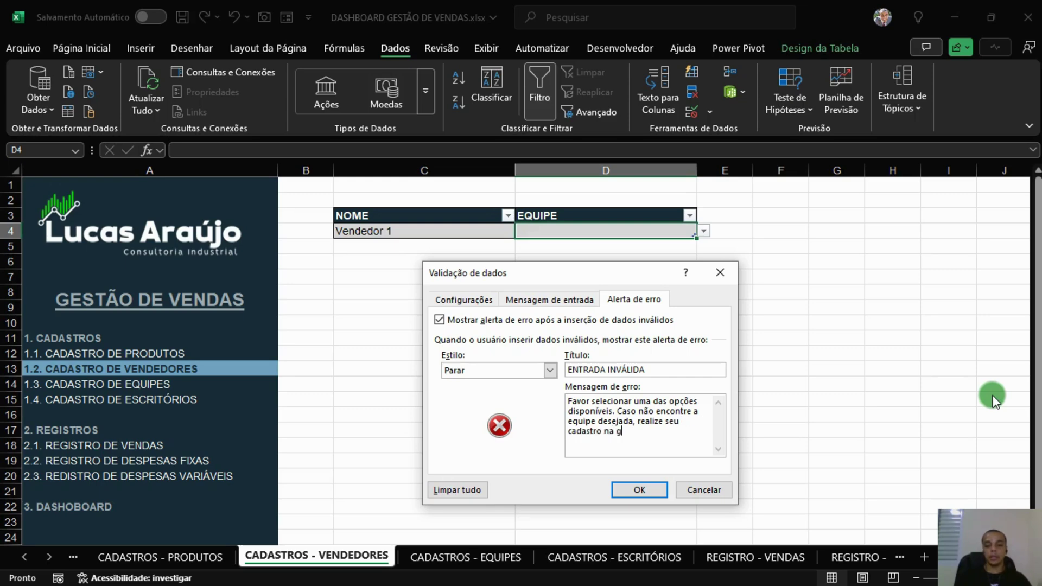
text(uia ")
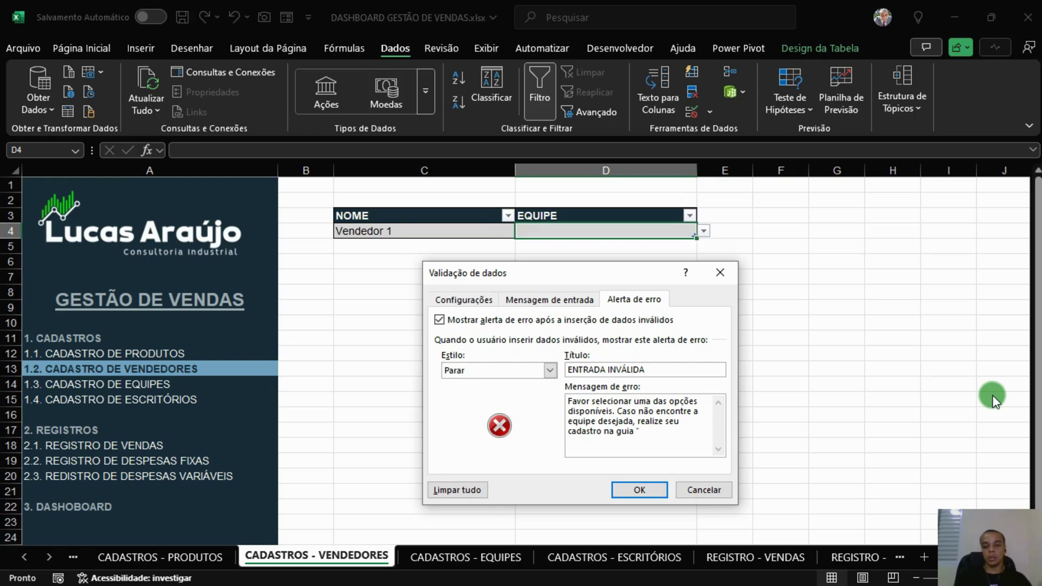
text(CADASTRO DE E)
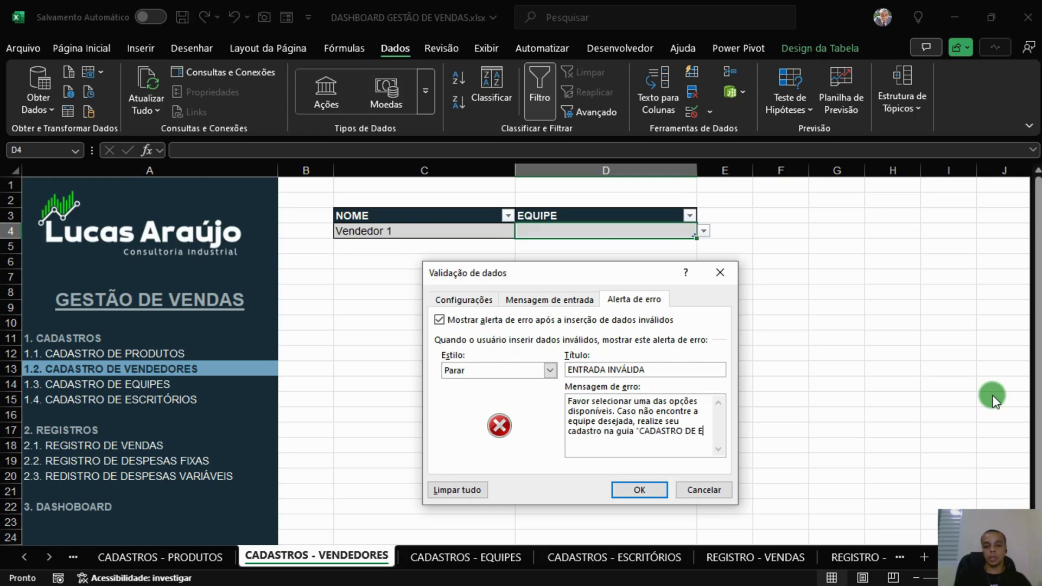
text(QUIPES")
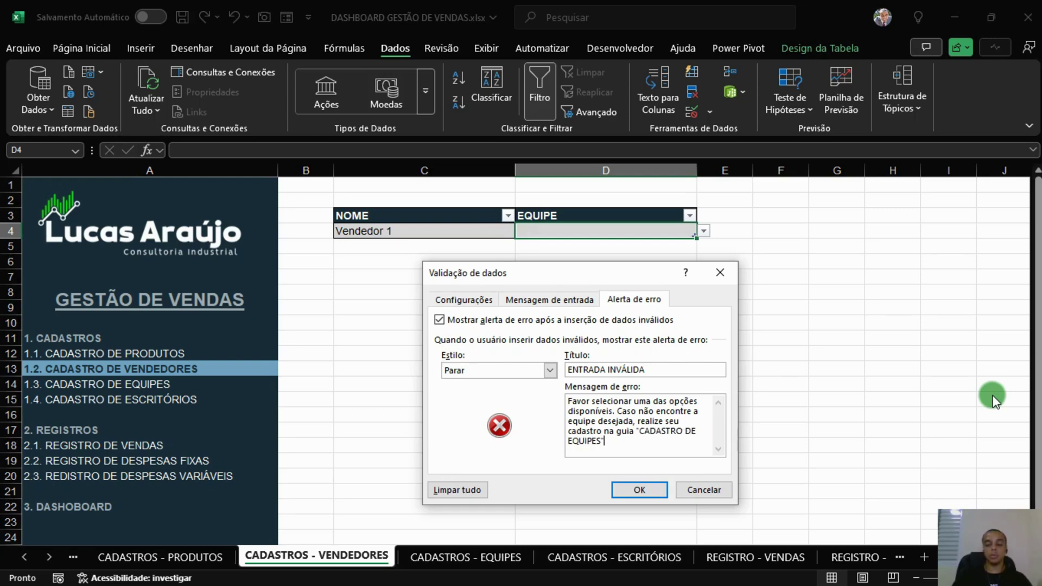
text(.)
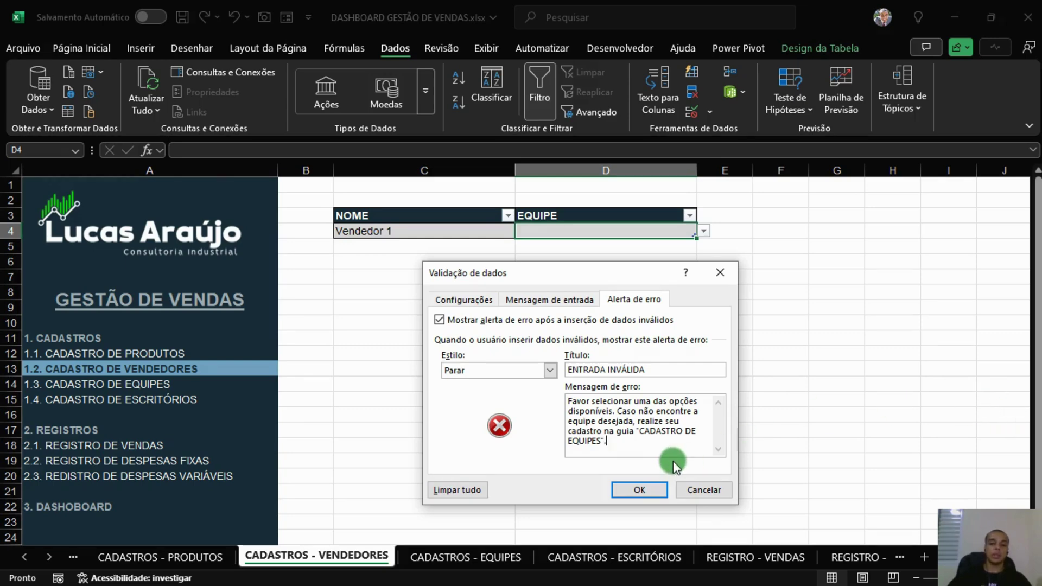
click(640, 490)
Step: Test D4's error alert by trying to enter "sadad", and retry with Equipe 4 from the list
text(sadad)
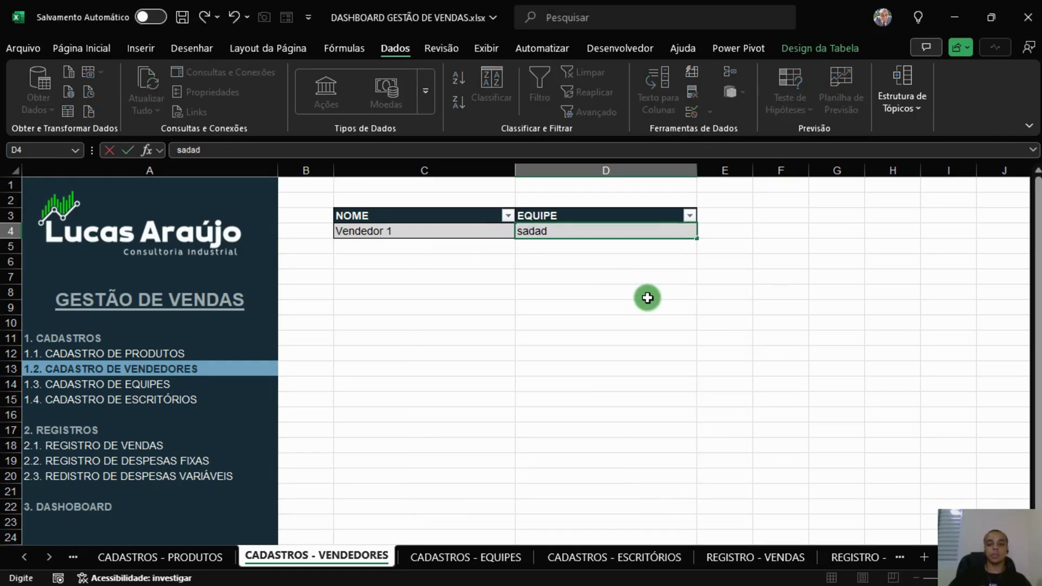
key(Return)
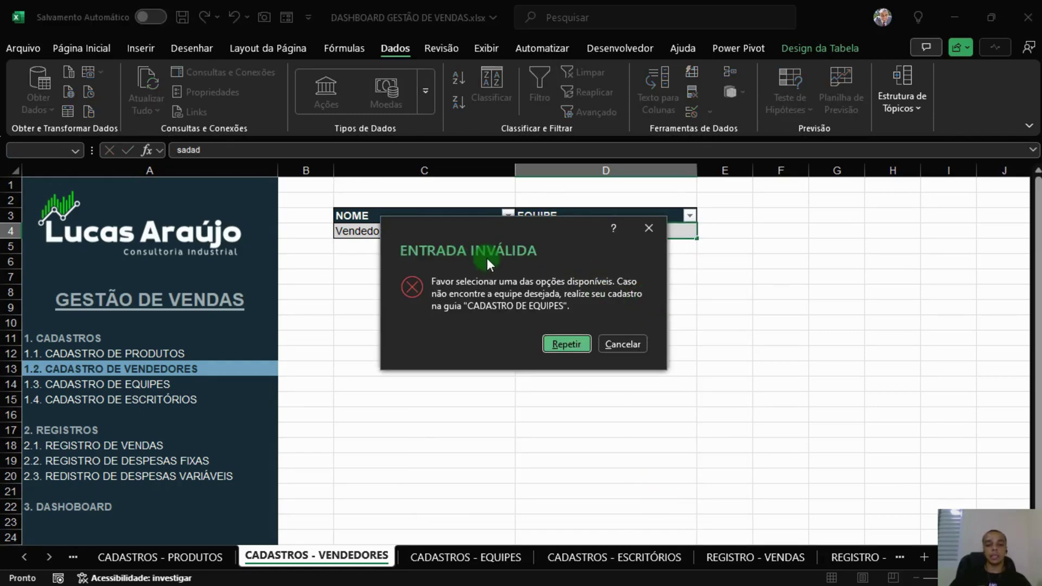
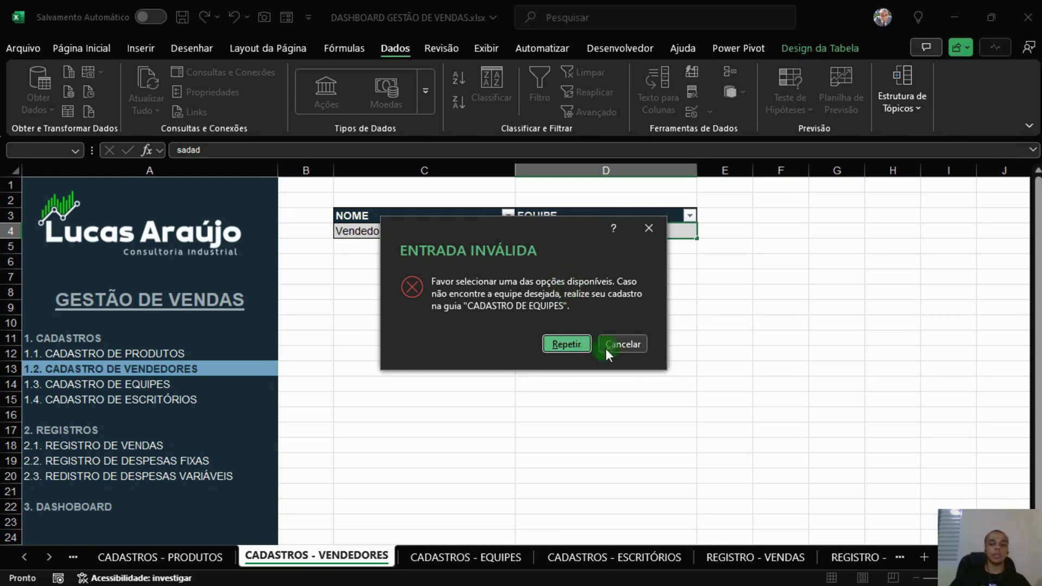
click(567, 343)
click(689, 232)
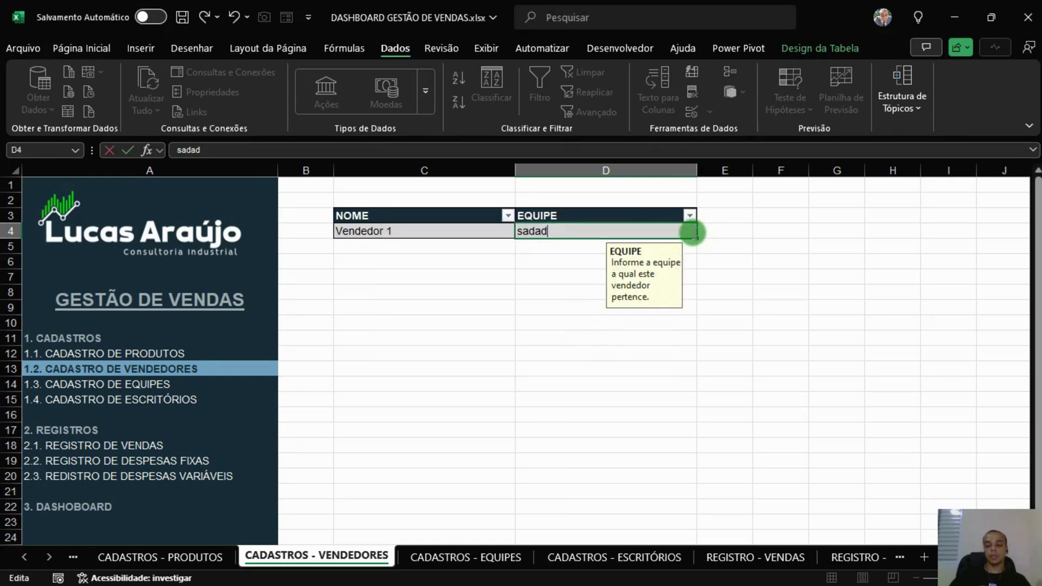
key(BackSpace)
key(BackSpace)
key(BackSpace)
key(BackSpace)
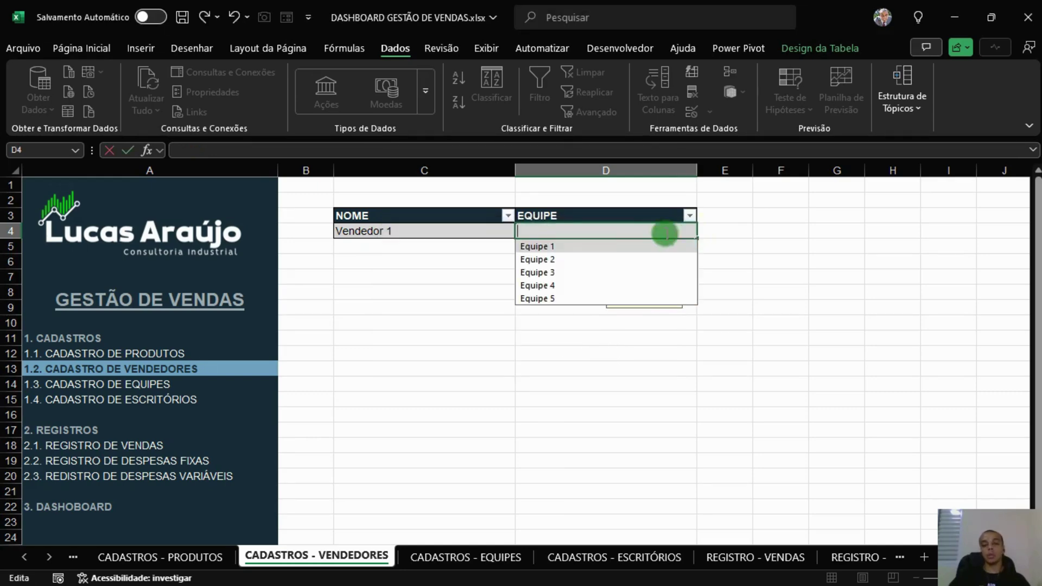
click(557, 288)
click(756, 280)
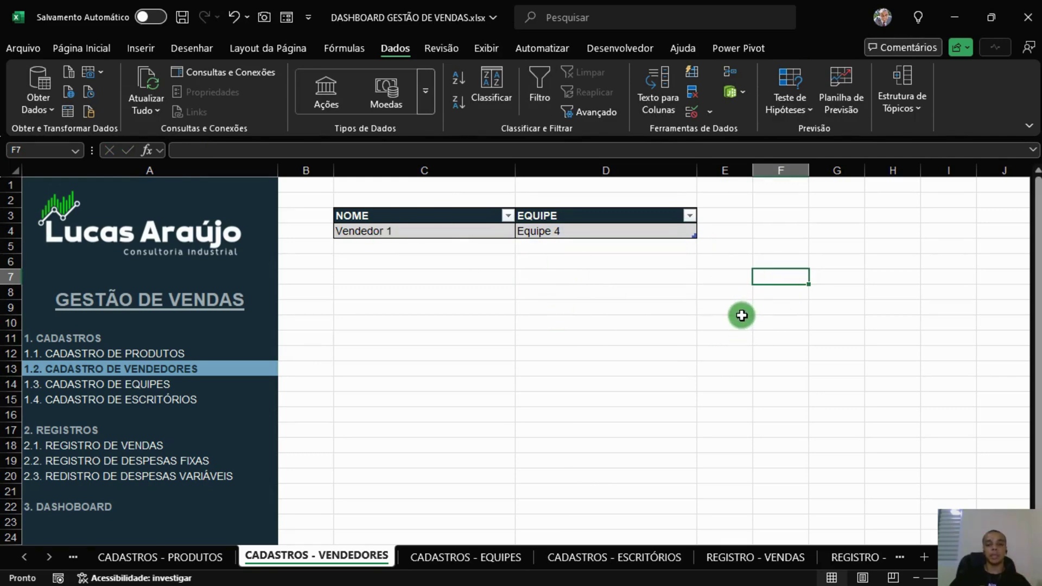
Step: Enter the formula ="EQUIPE "&ALEATÓRIOENTRE(1;5) in D4 to assign the salesperson a random team
click(463, 245)
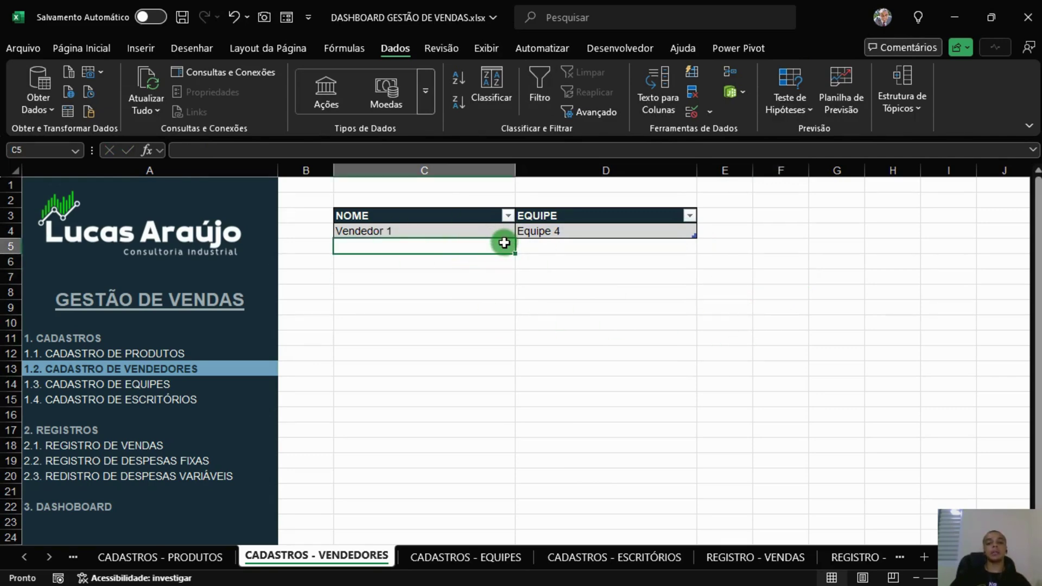
click(558, 235)
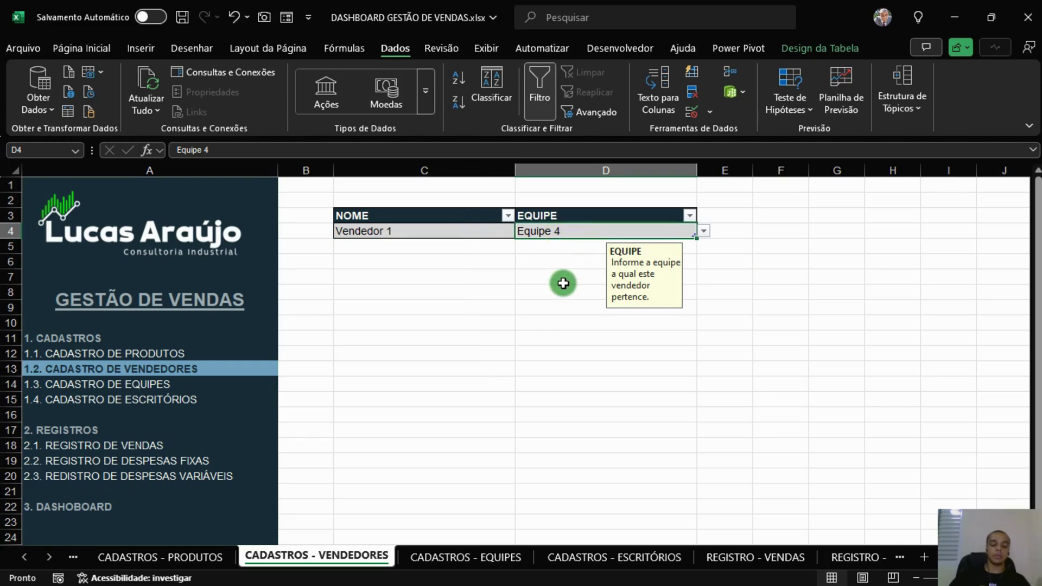
text(=)
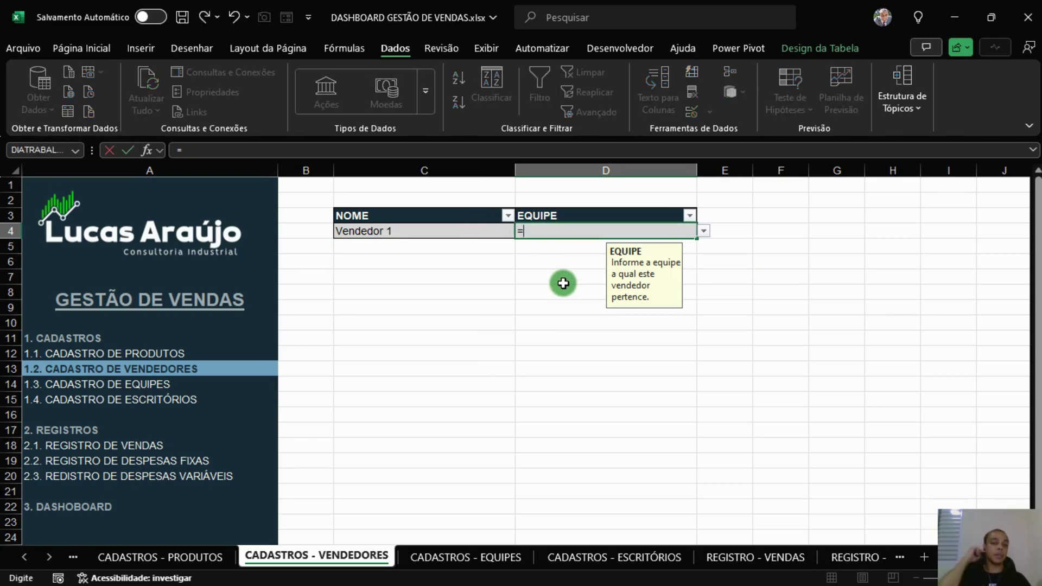
text("EQUIPE "&)
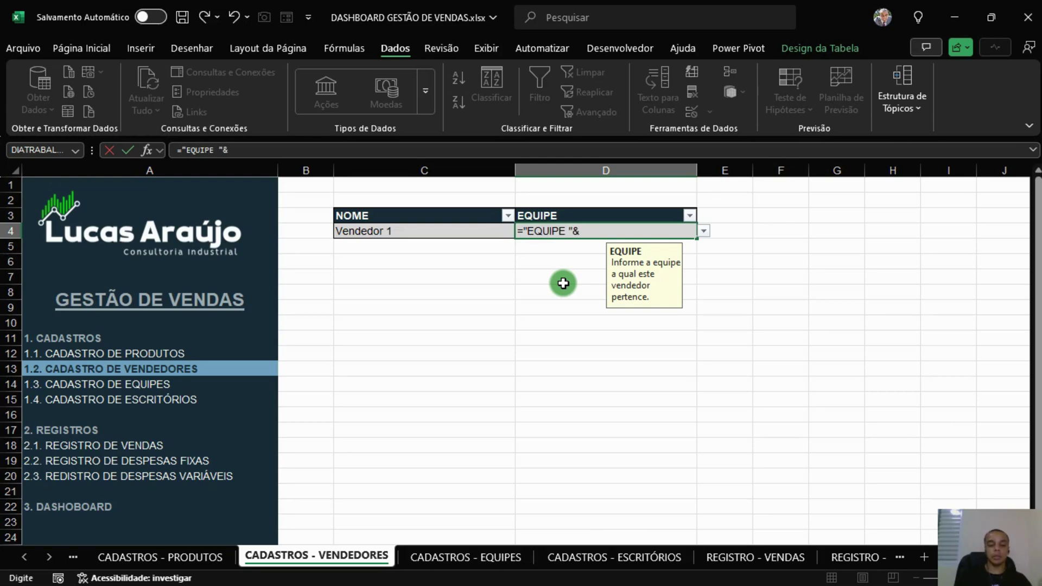
text(ALE)
key(Down)
key(Tab)
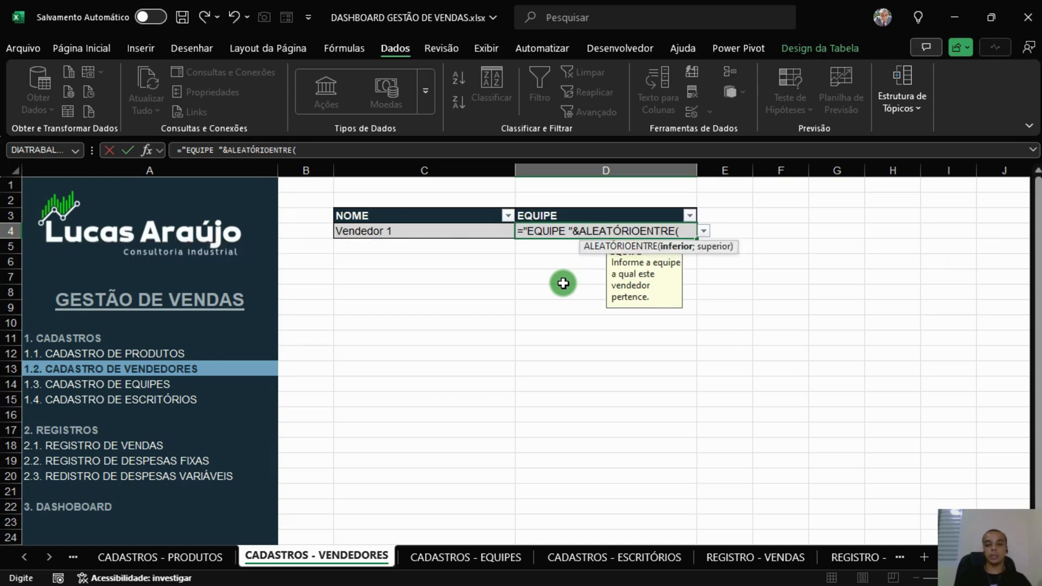
text(1;5)
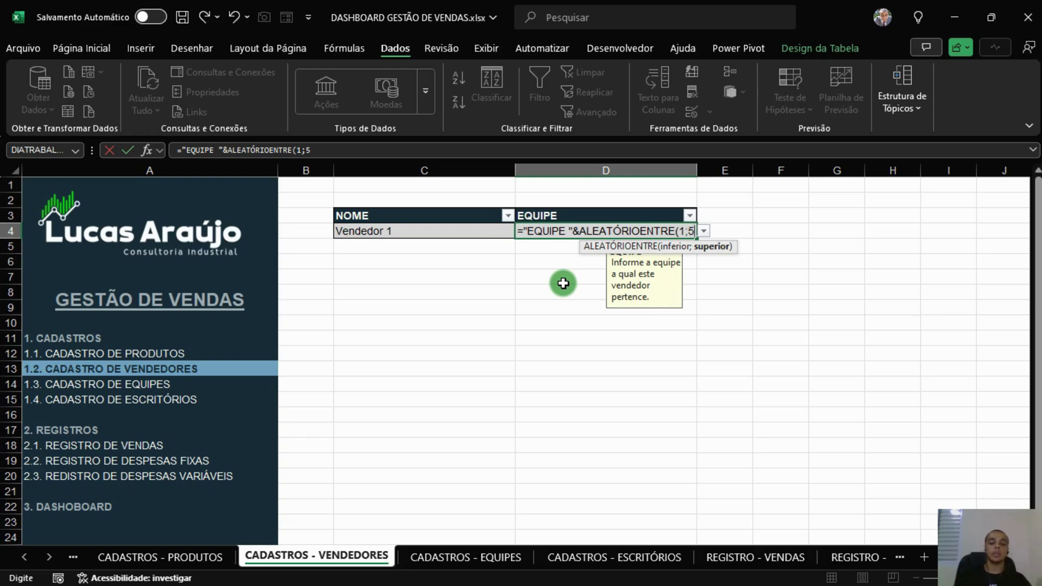
text())
key(ctrl+Return)
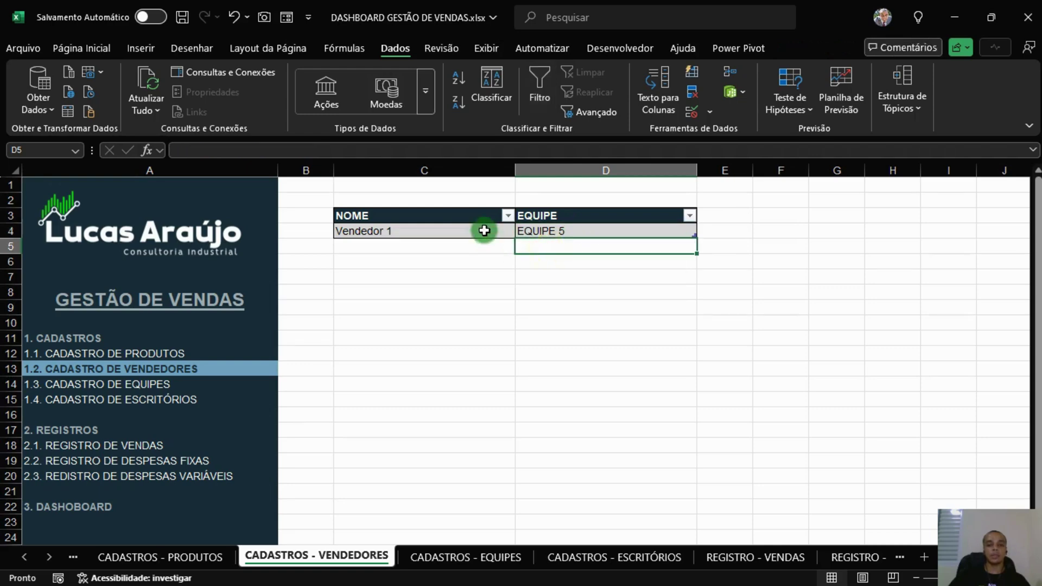
Step: Fill the salesperson name and random team formula from row 4 down to Vendedor 50 in row 53
drag(483, 228, 629, 234)
drag(695, 238, 697, 527)
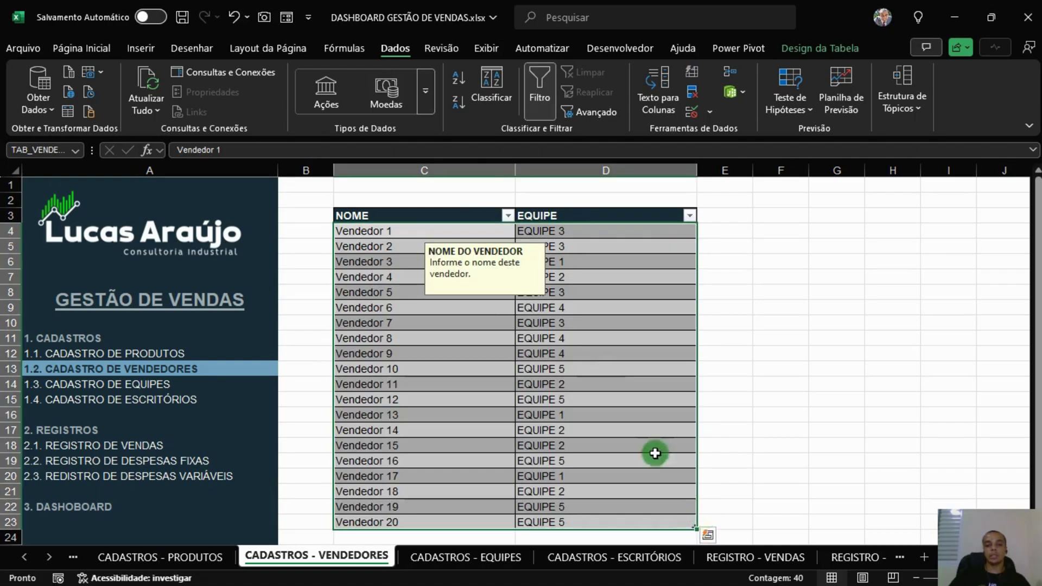
scroll(545, 308, down, 2)
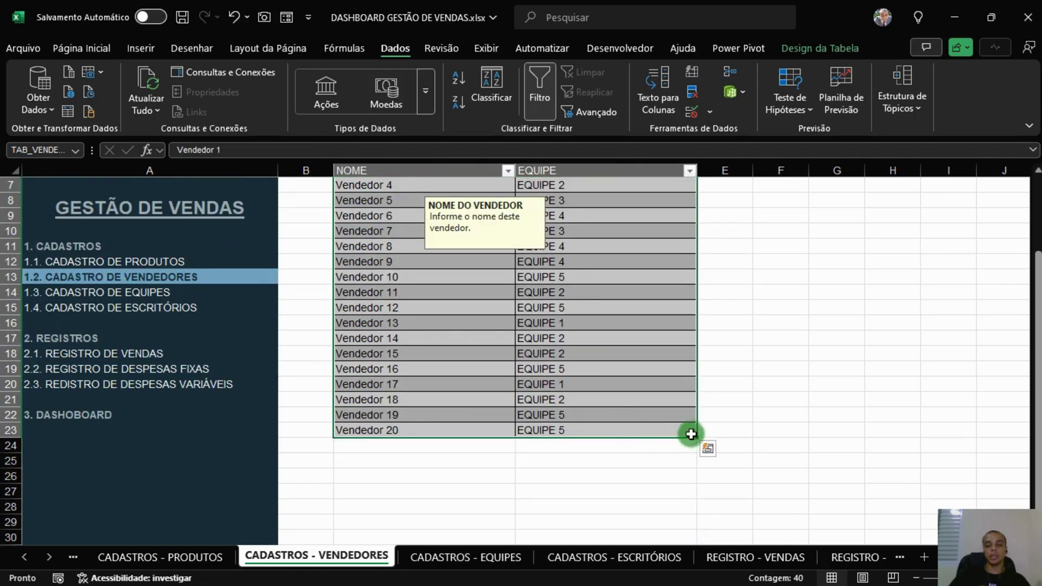
drag(696, 435, 697, 486)
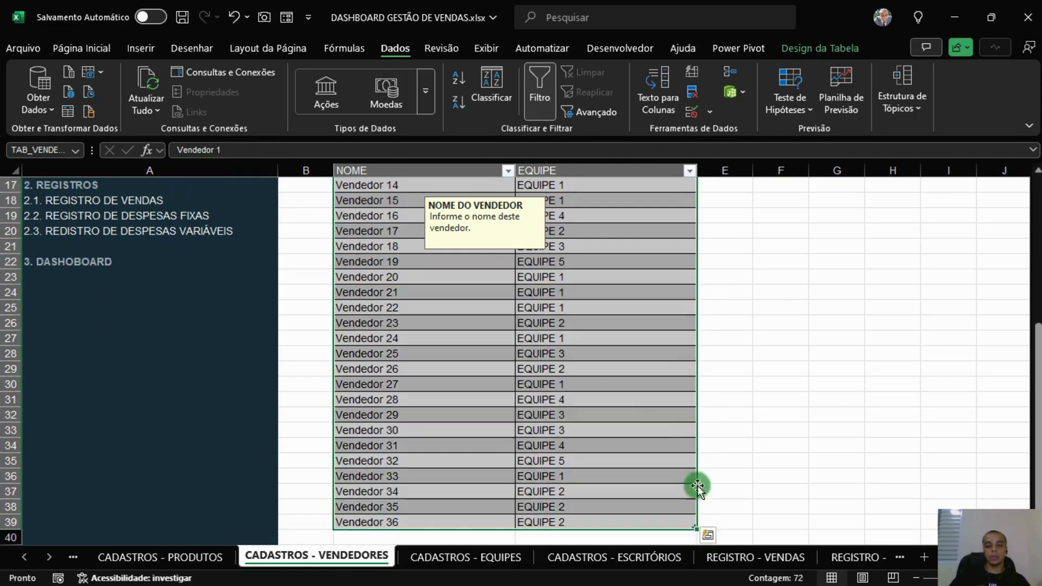
scroll(635, 386, down, 4)
scroll(635, 386, down, 1)
drag(696, 298, 695, 426)
scroll(677, 372, down, 3)
drag(695, 284, 703, 365)
click(611, 416)
Step: Review the filled salesperson table and check which teams the EQUIPE column's filter lists, leaving it unfiltered
scroll(607, 418, up, 12)
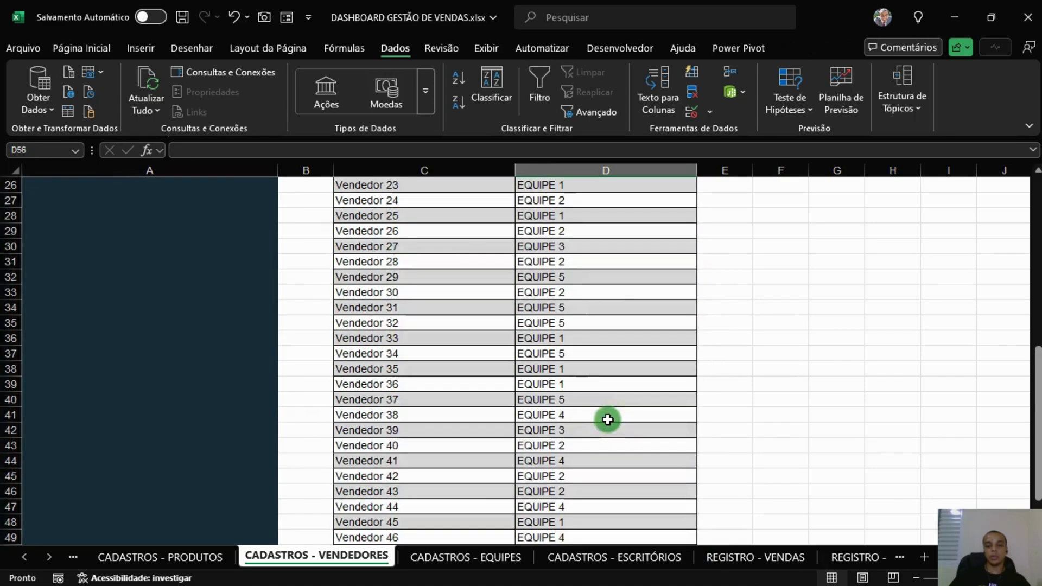
scroll(607, 389, up, 2)
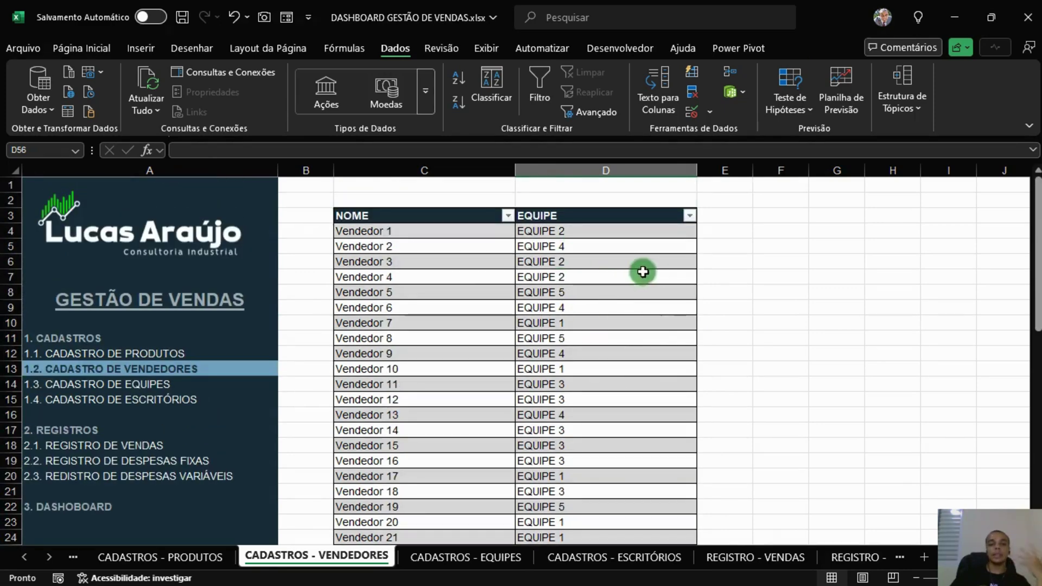
scroll(582, 261, down, 8)
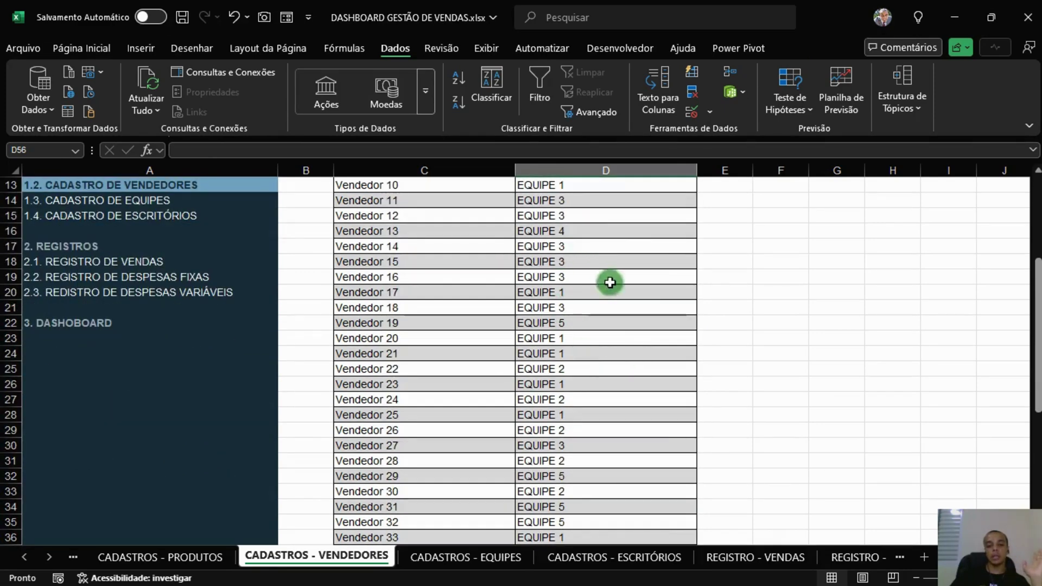
scroll(597, 356, up, 5)
scroll(597, 355, up, 3)
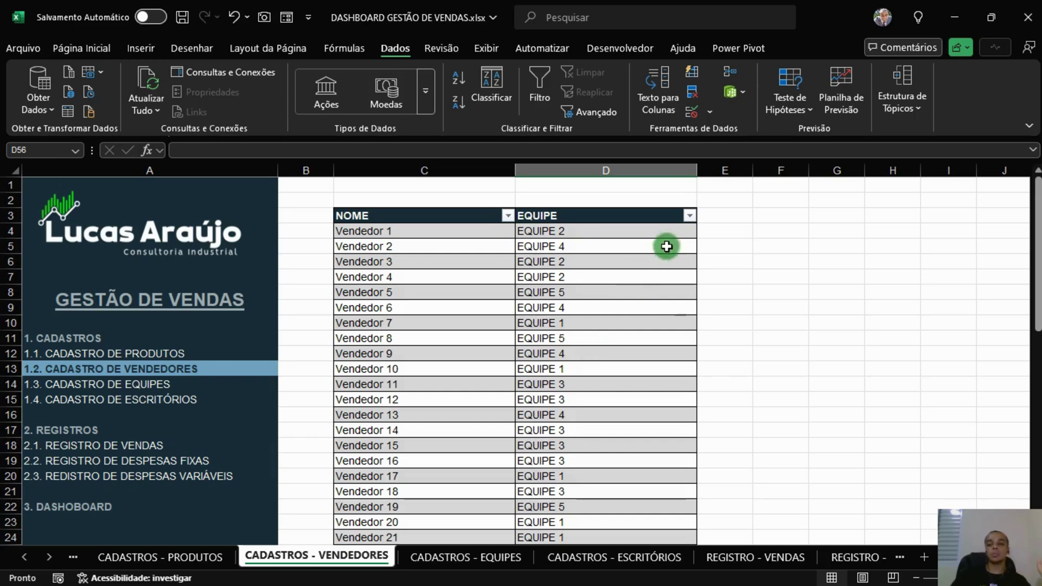
click(690, 215)
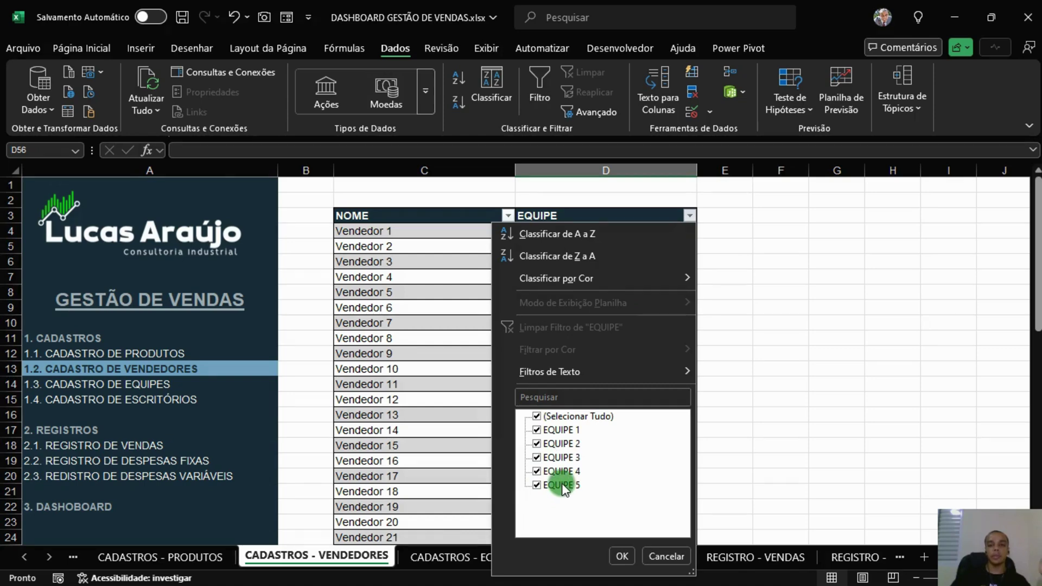
click(672, 554)
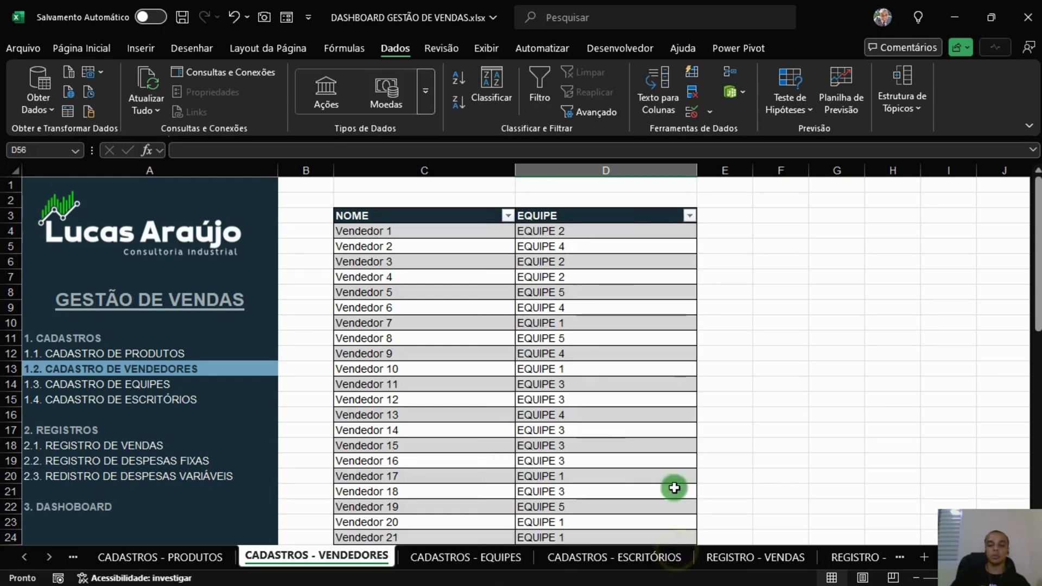
Step: Replace the random team formulas in D4:D53 of the salesperson table with their static values
click(631, 231)
key(ctrl+shift+Down)
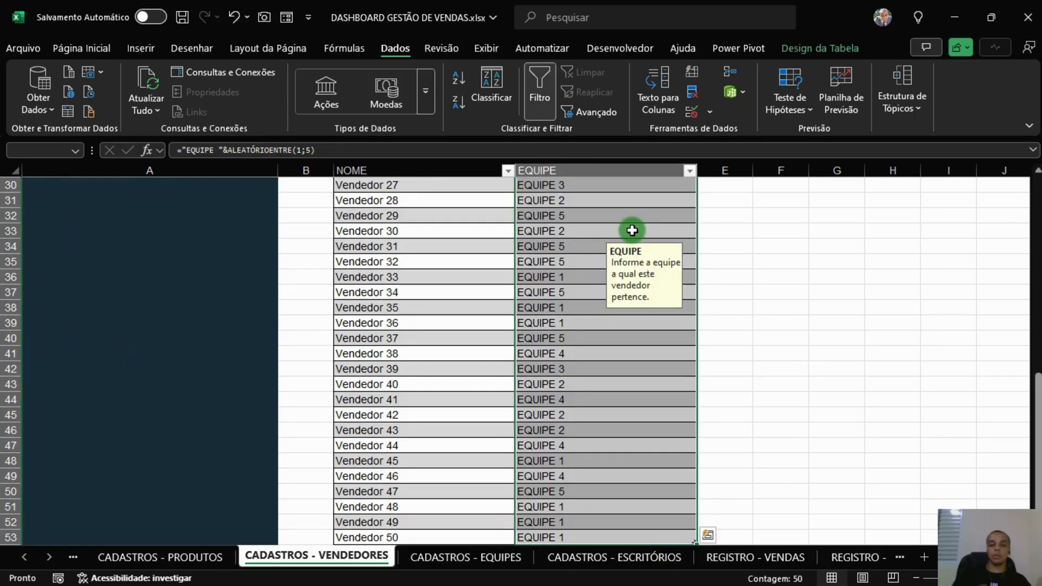
key(ctrl+c)
scroll(625, 256, up, 10)
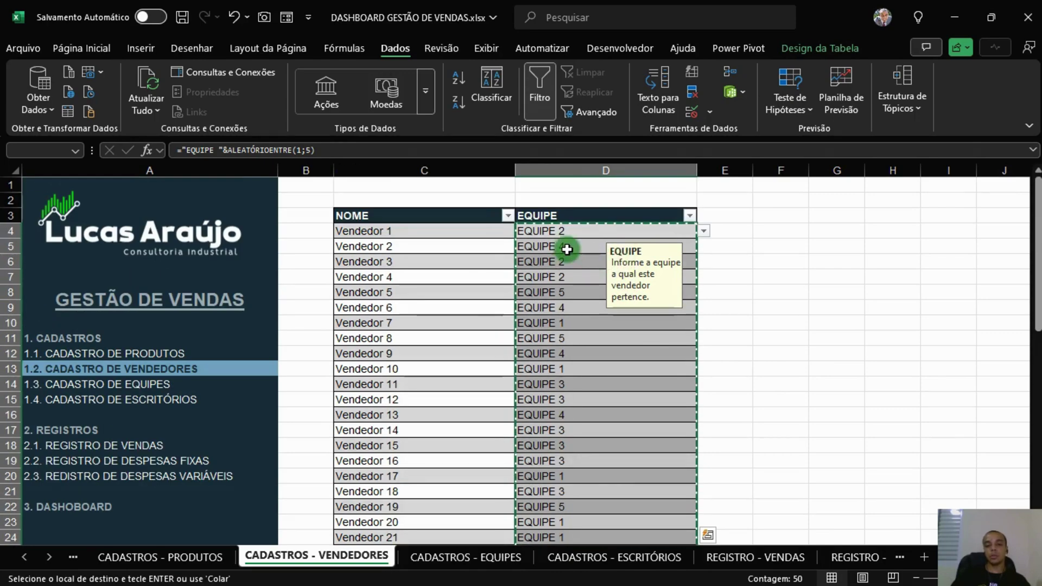
right_click(568, 235)
click(624, 166)
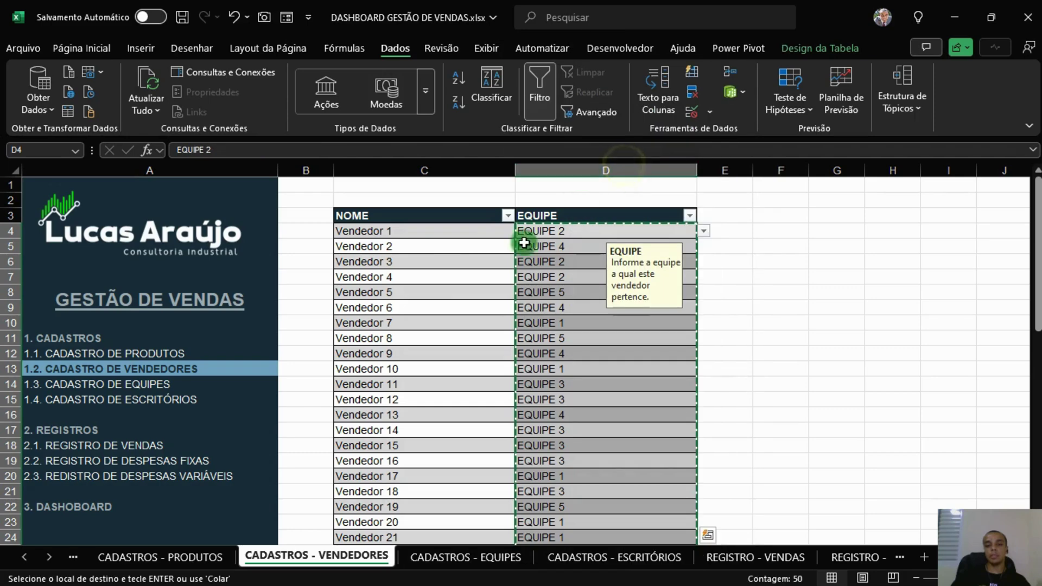
click(774, 287)
click(851, 282)
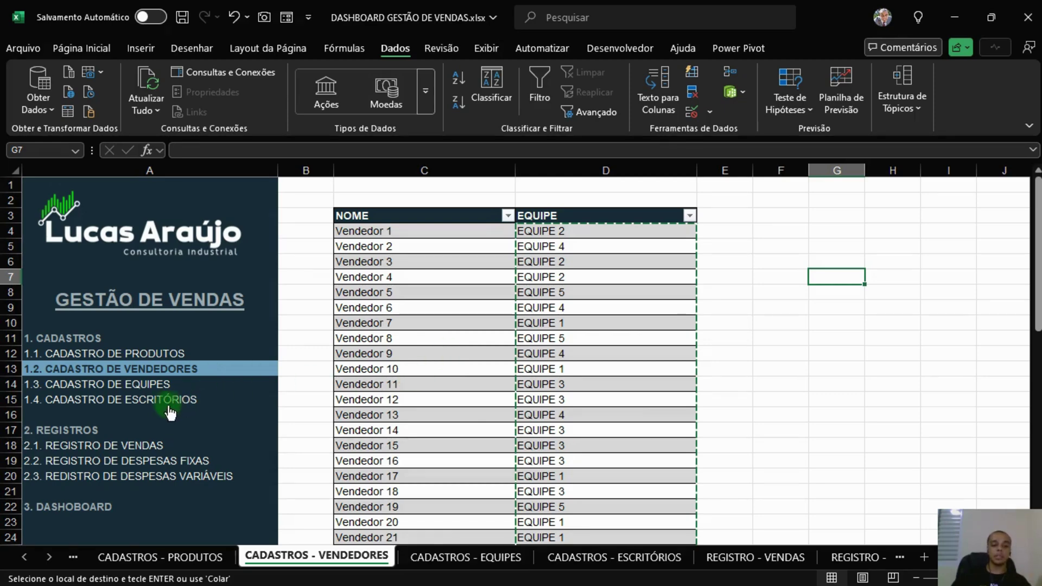
Step: View the team registration sheet through the side menu links and return to the salesperson registration sheet
click(142, 401)
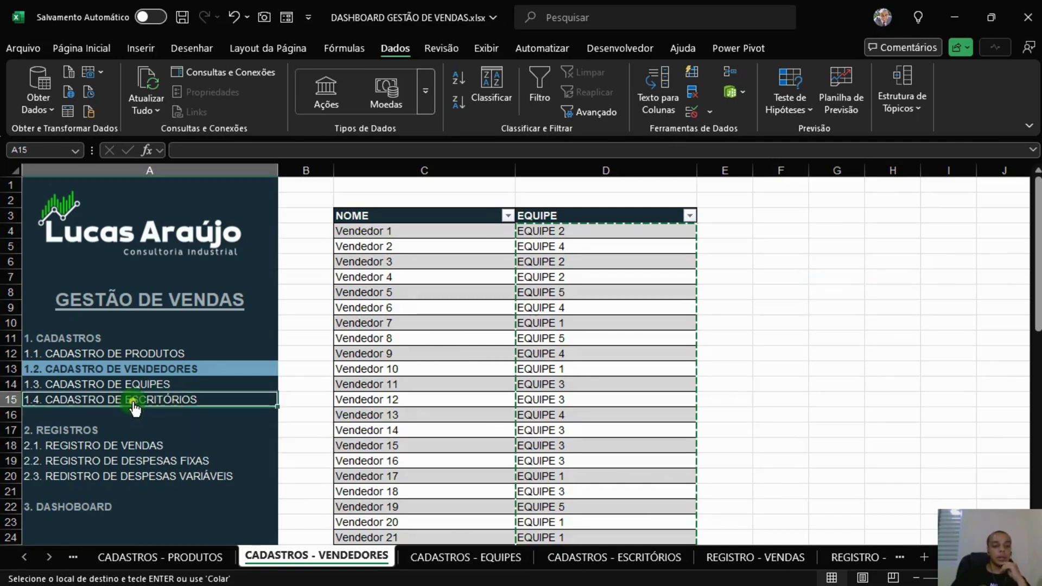
click(166, 386)
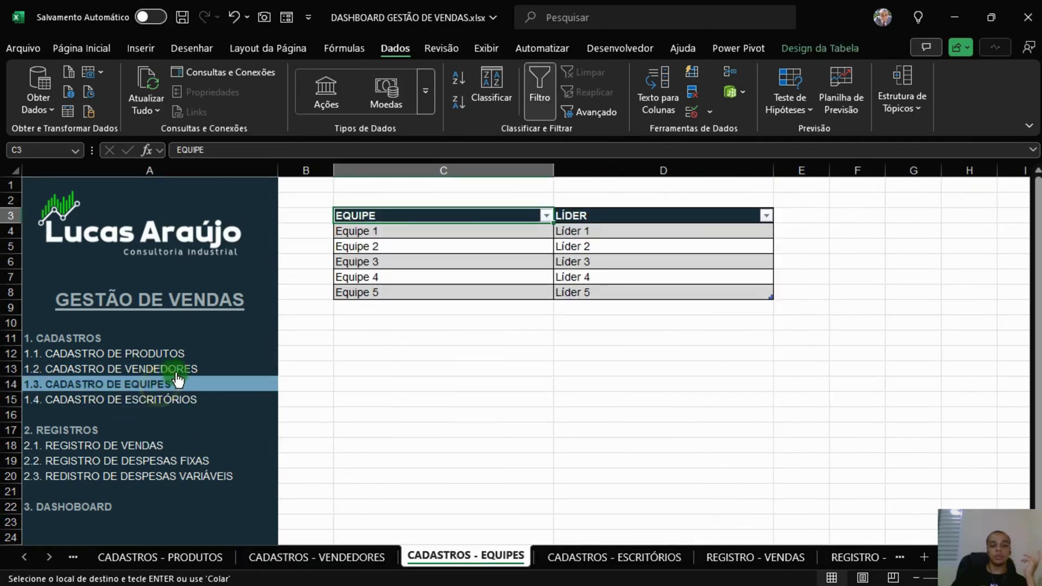
click(168, 370)
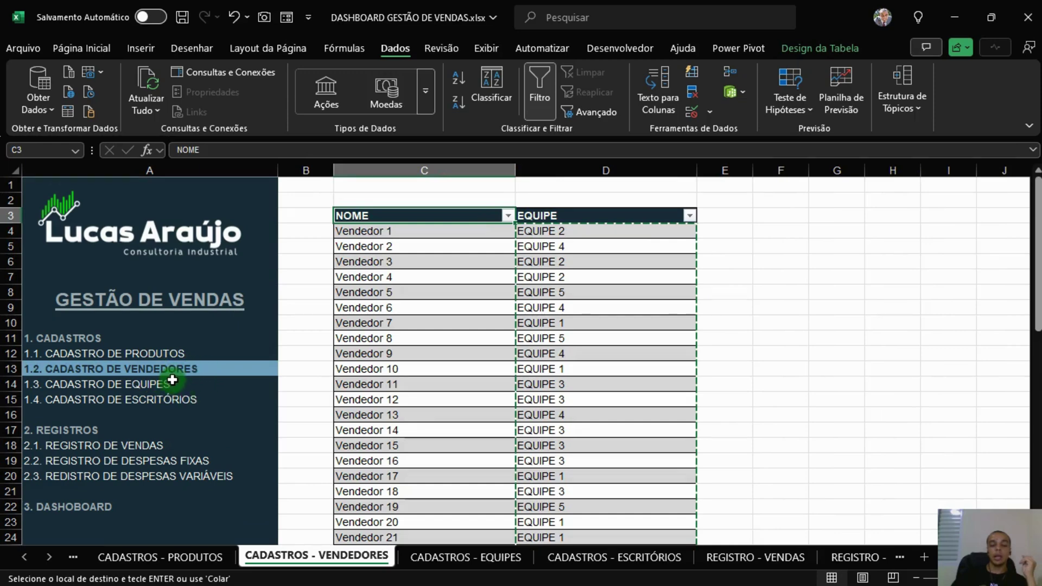
Step: On the CADASTROS - ESCRITÓRIOS sheet, enter the header ESCRITÓRIO in C3 and widen column C to fit it
click(150, 400)
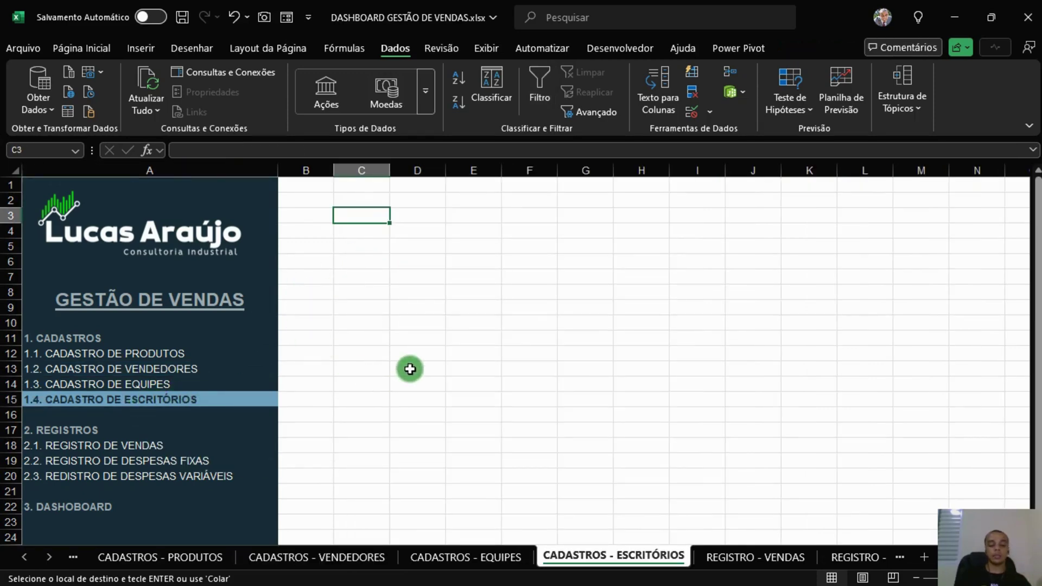
text(ESCRIT)
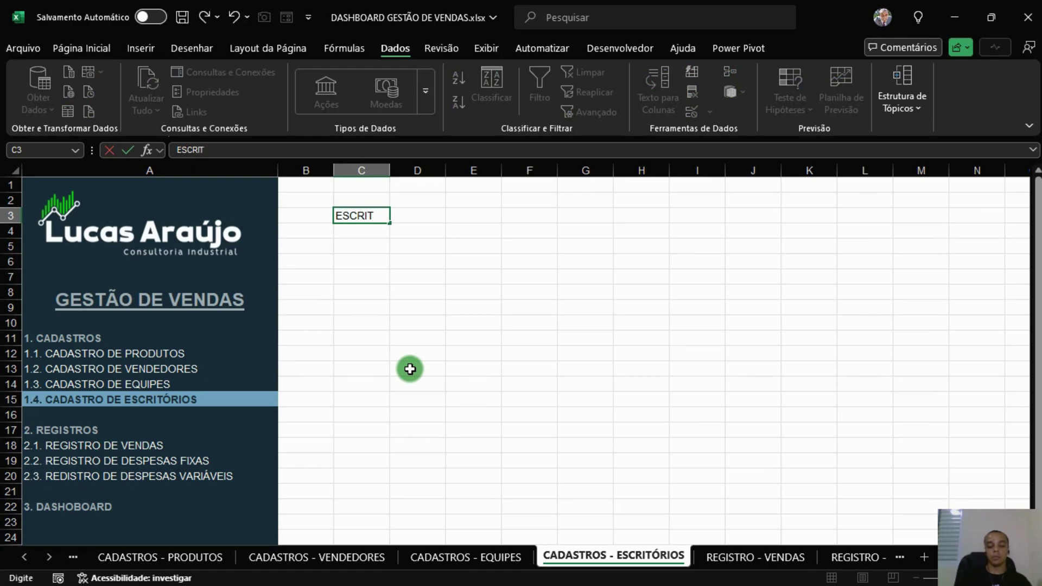
text(ÓRIO)
key(Return)
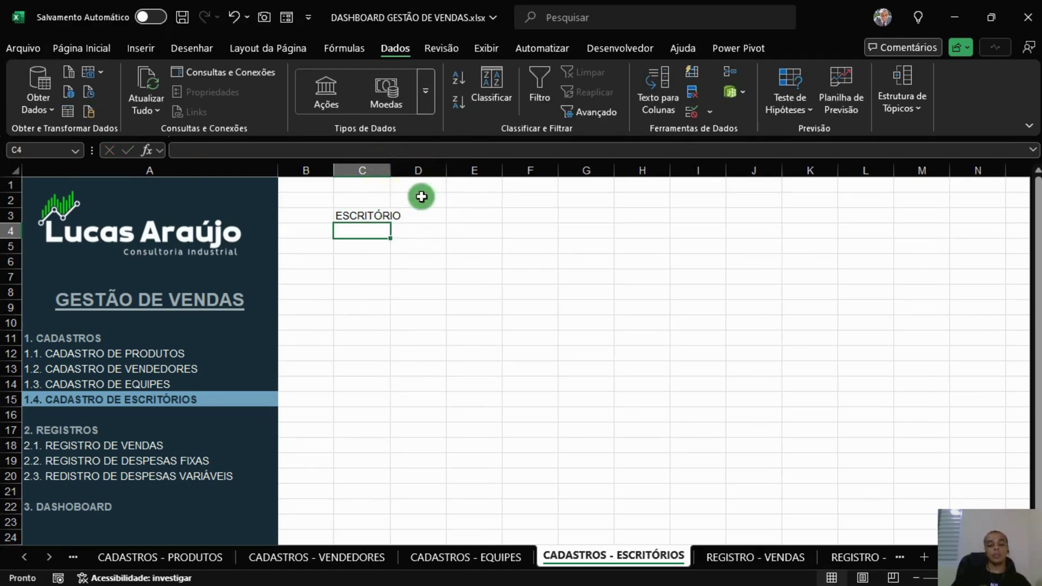
drag(391, 168, 458, 168)
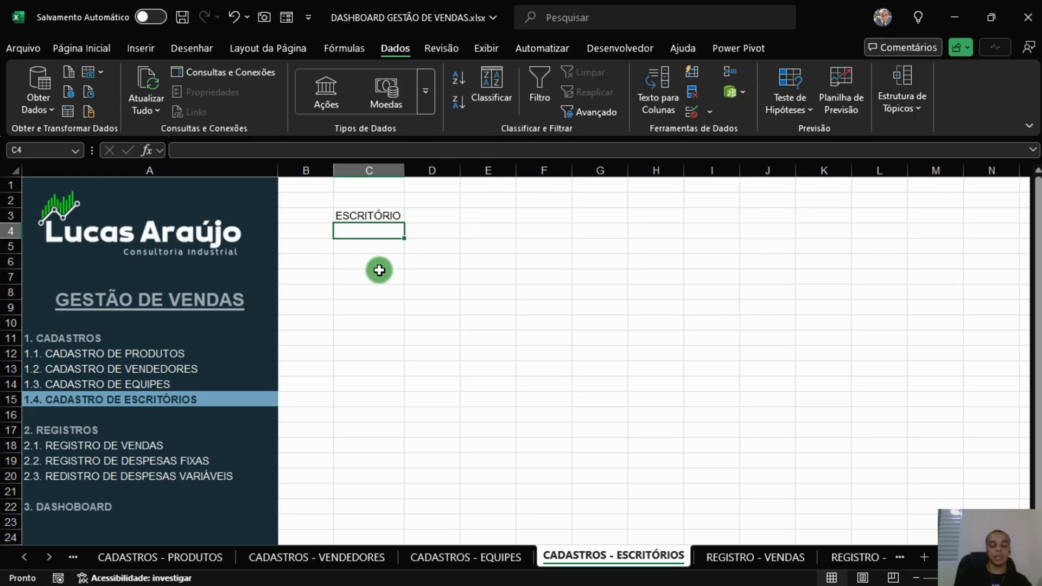
text(ES)
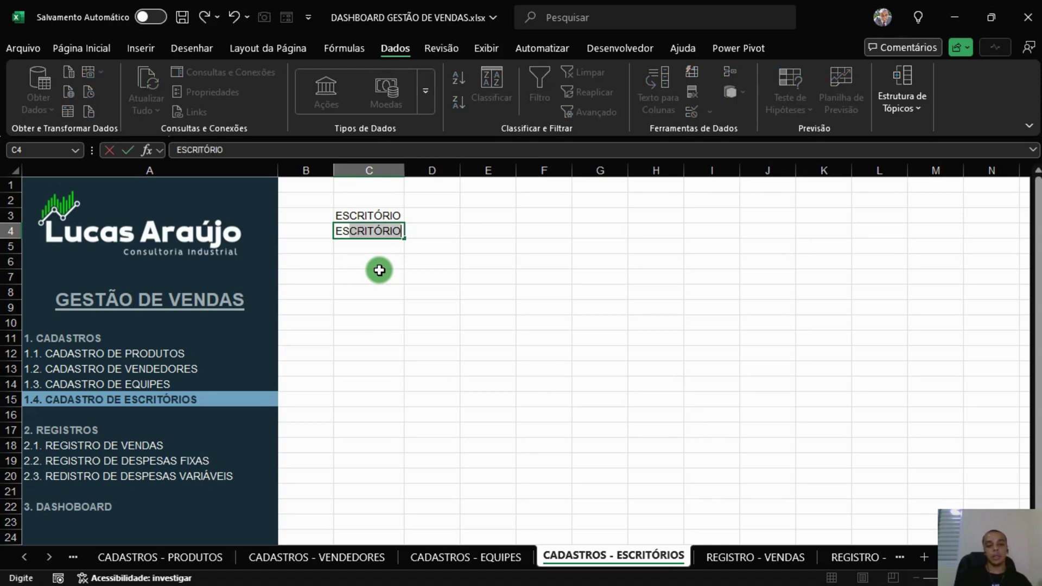
key(Delete)
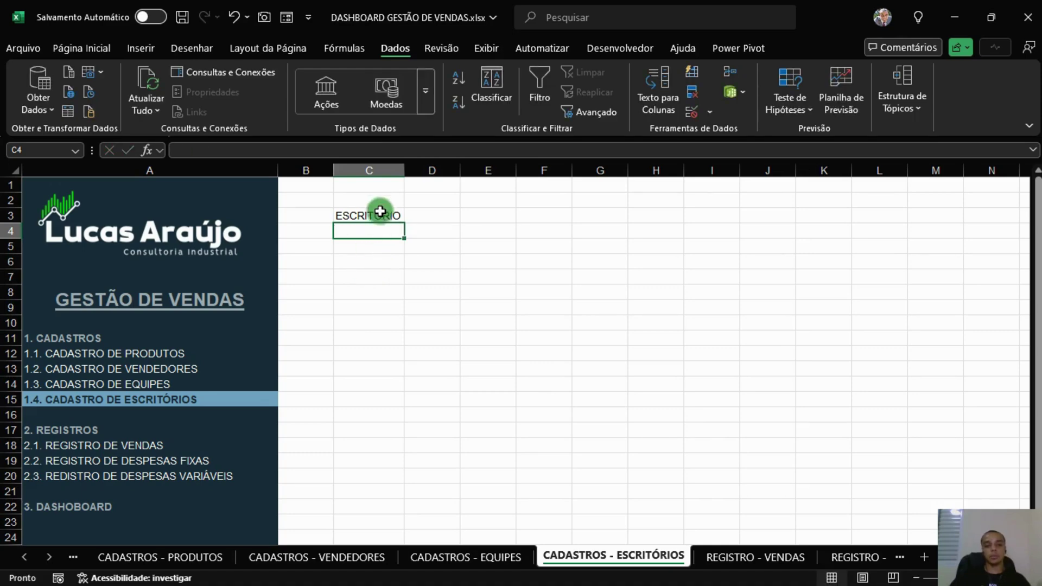
Step: Convert C3:C4 into a table with headers and name it TAB_ESCRITÓRIOS
drag(379, 213, 382, 228)
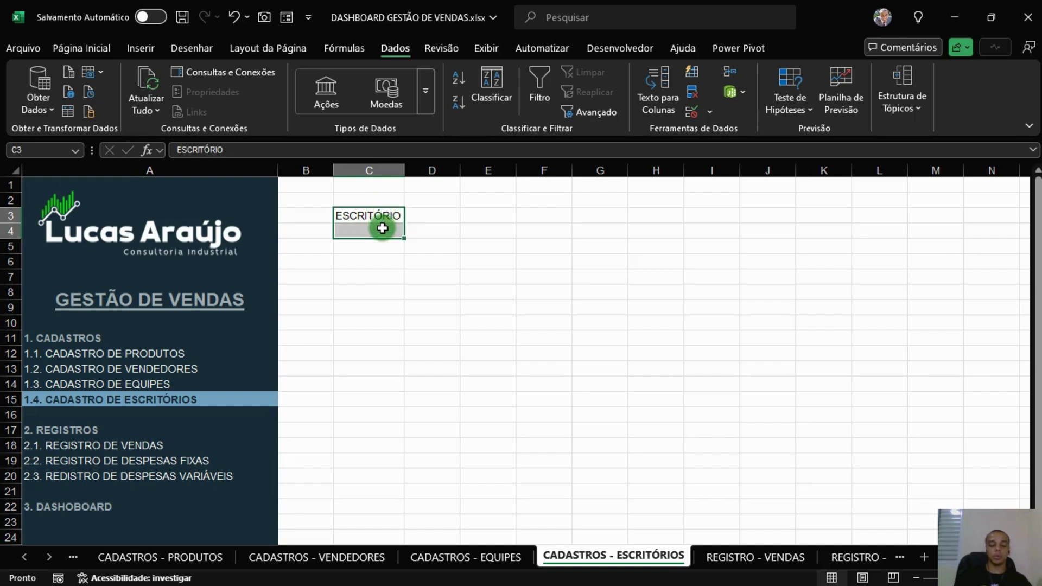
key(ctrl+t)
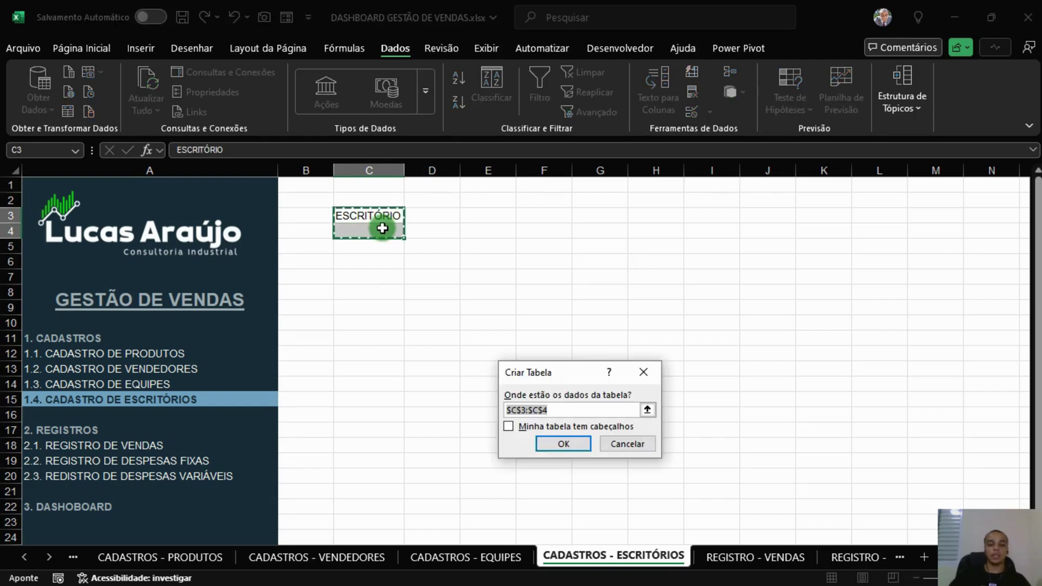
click(531, 426)
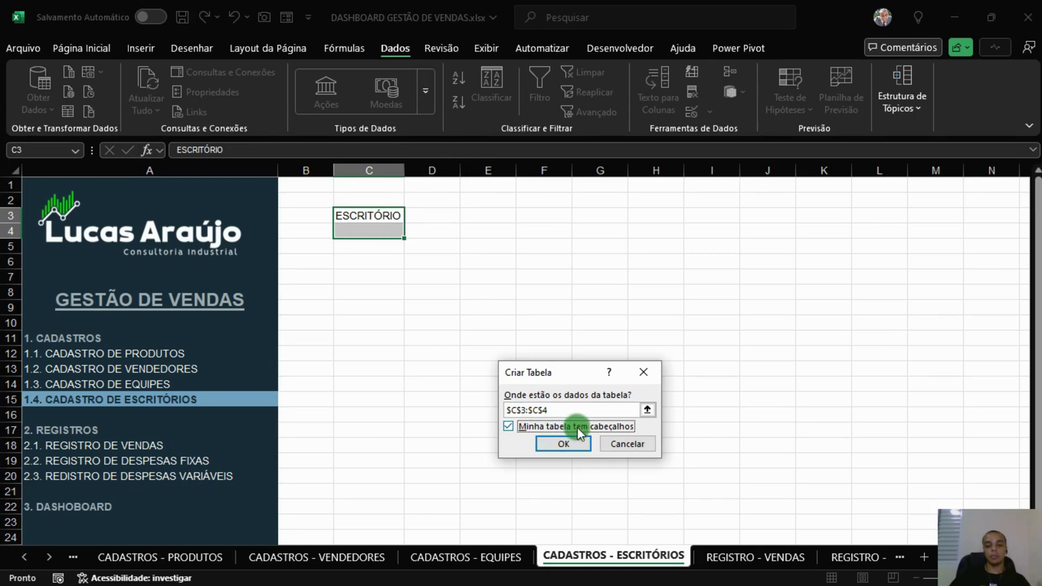
click(564, 444)
click(87, 91)
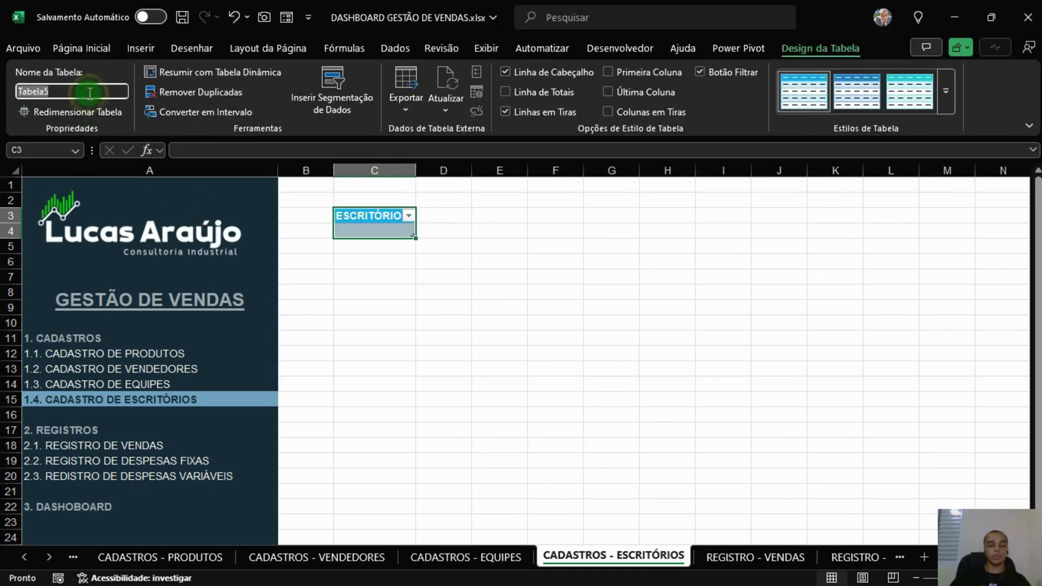
text(TAB_ESCRITÓR)
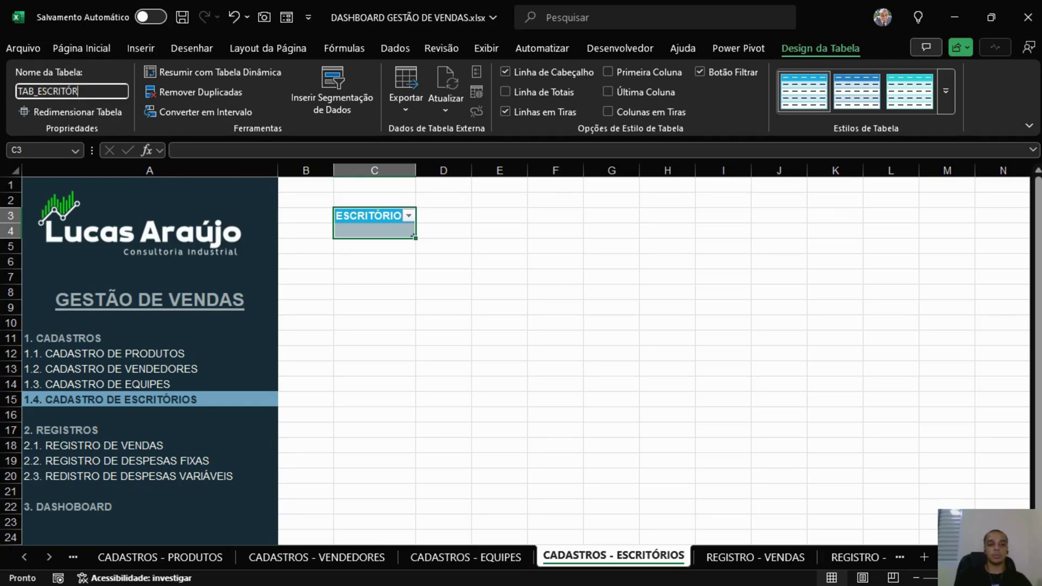
text(IOS)
key(Return)
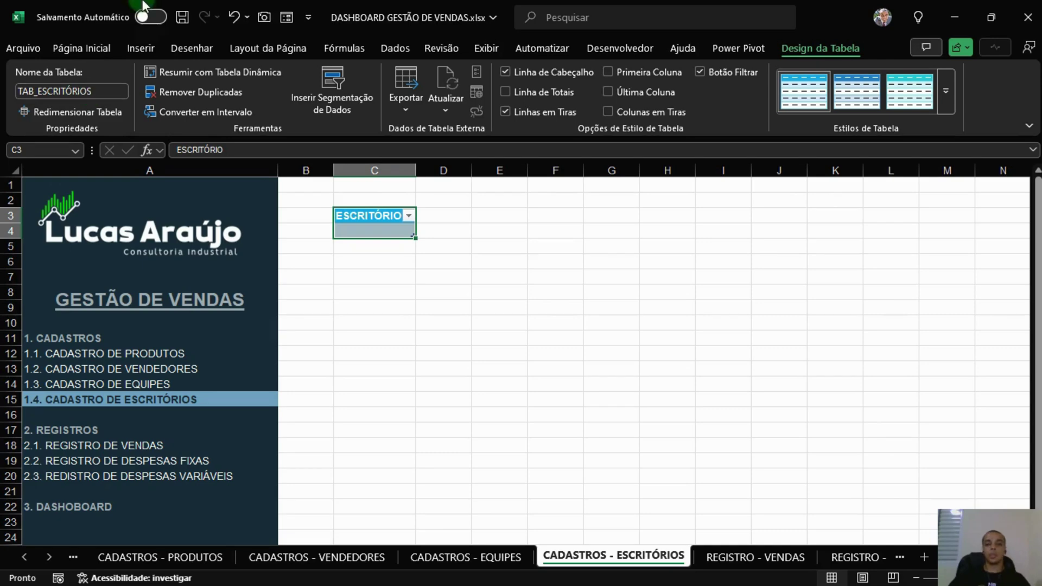
Step: Apply the custom table style to the office table and widen column C to about five times its width
click(951, 102)
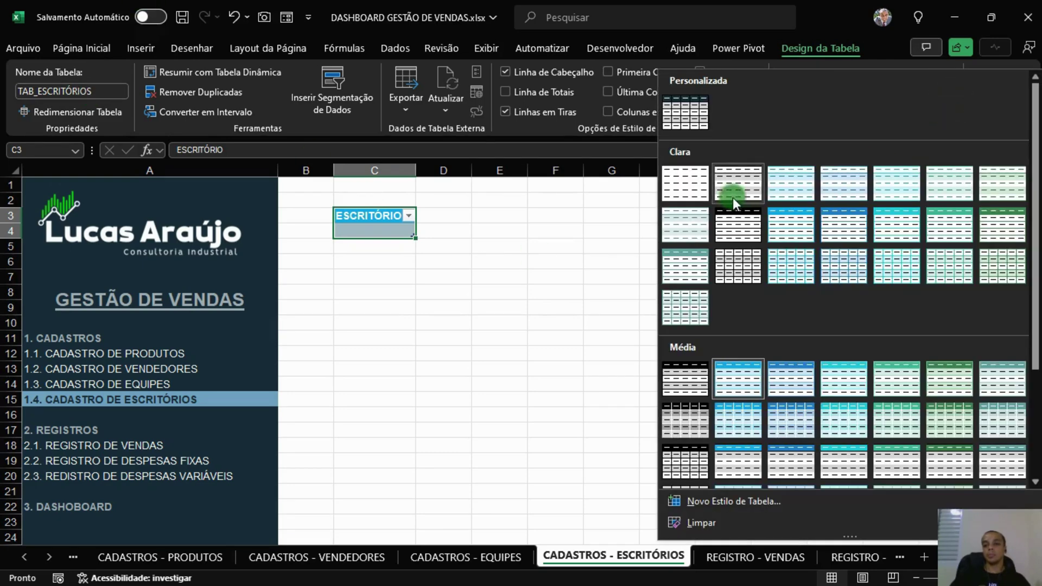
click(685, 122)
click(447, 294)
drag(416, 171, 677, 170)
click(607, 287)
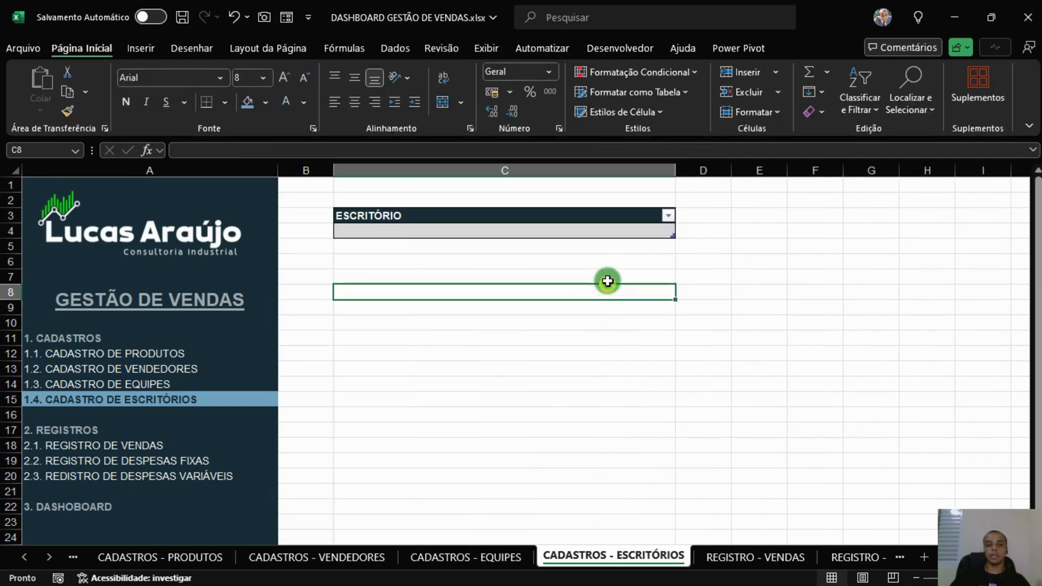
Step: Add a validation input message to C4 titled "NOME DO ESCRITÓRIO" with the text "Informe um nome para este escritório."
click(481, 231)
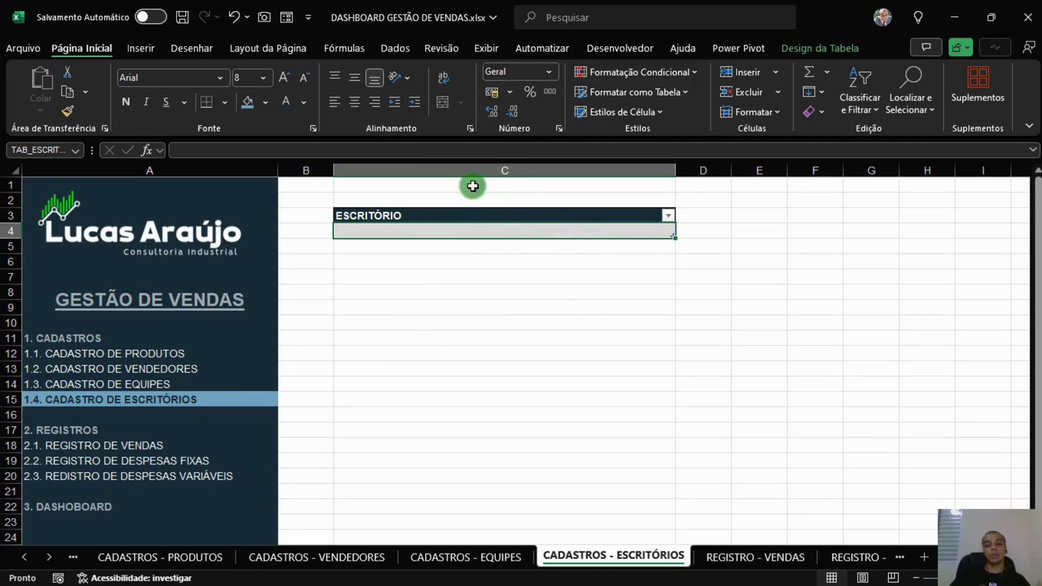
click(382, 49)
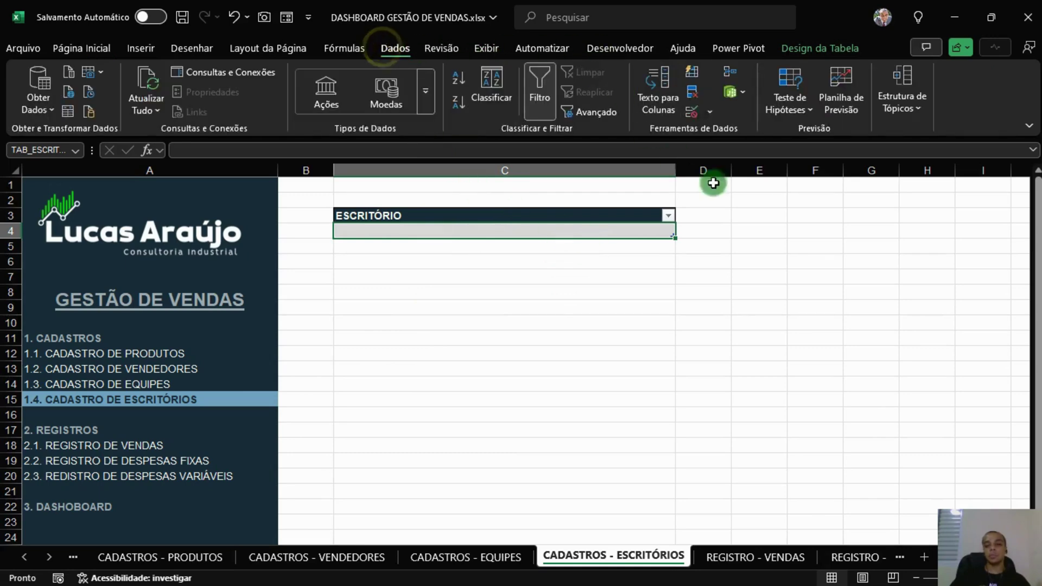
click(692, 114)
click(561, 298)
click(560, 369)
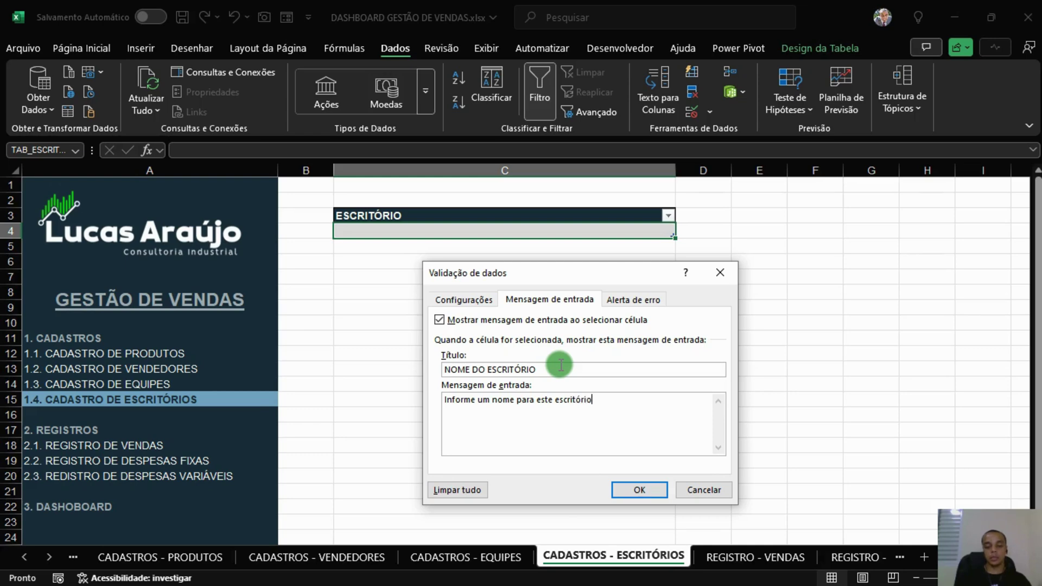
text(.)
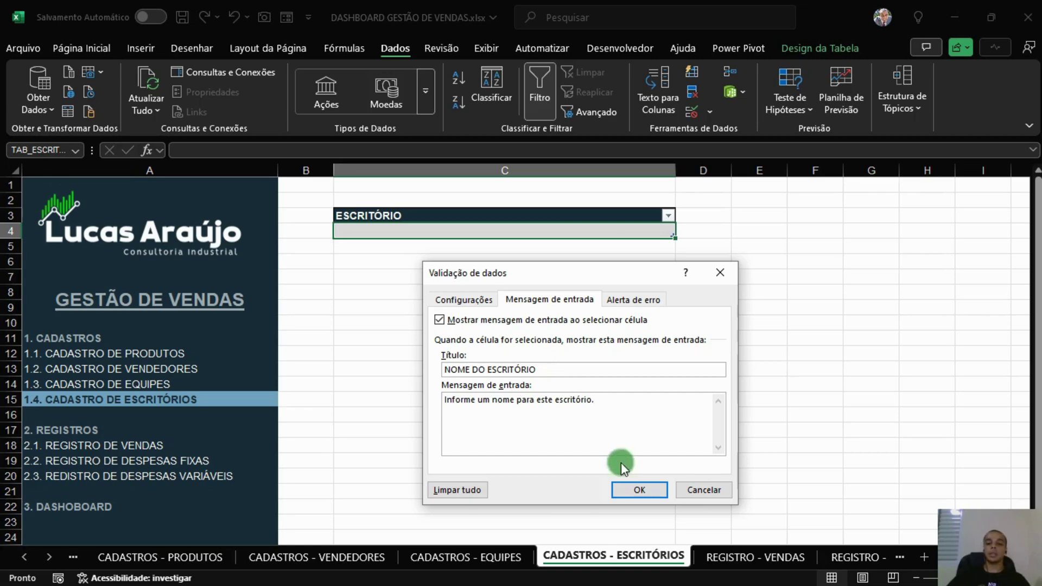
click(660, 491)
click(686, 336)
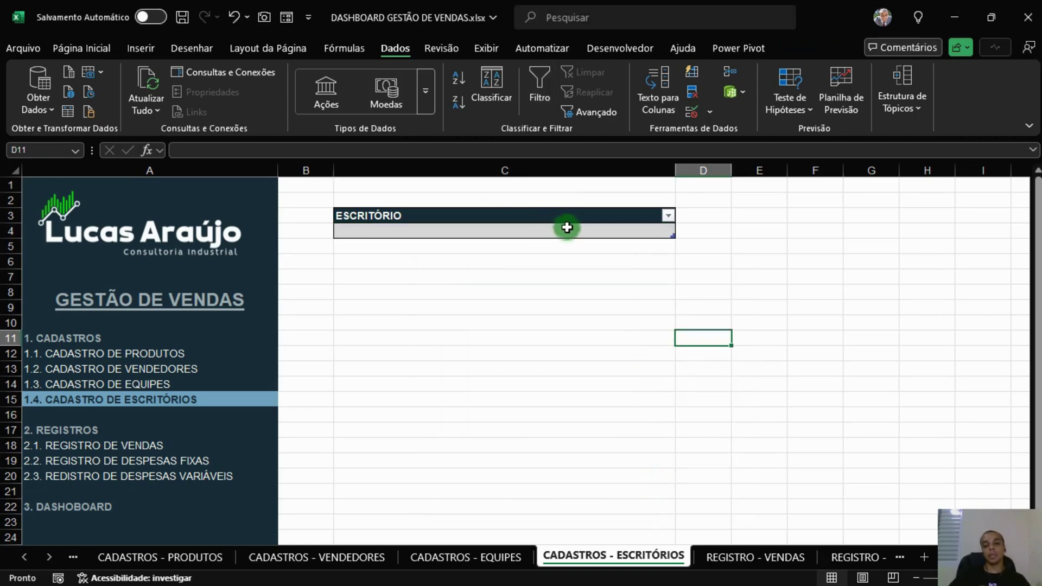
Step: Define the workbook-scoped name ESCRITÓRIO for the office column, referring to =TAB_ESCRITÓRIOS[ESCRITÓRIO]
click(517, 233)
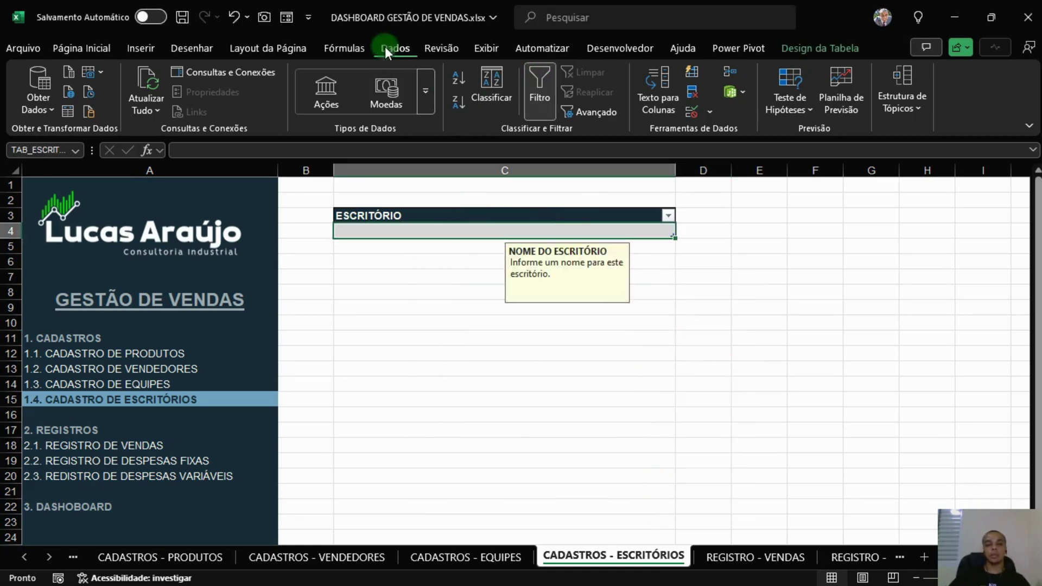
click(348, 48)
click(643, 74)
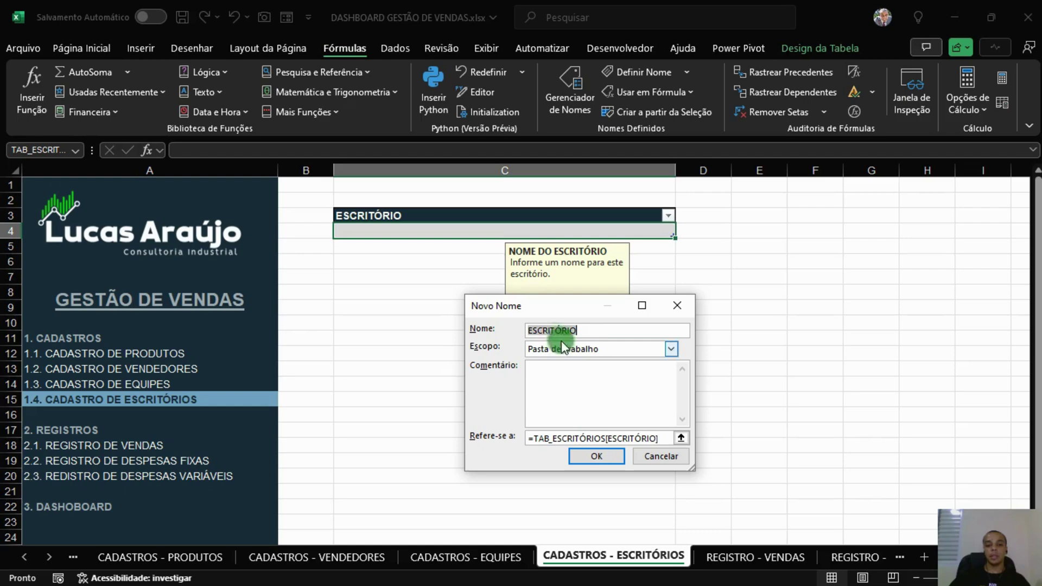
click(595, 456)
click(483, 384)
Step: Enter Escritório 1 in C4 and fill the series down to Escritório 3 in C6
click(491, 232)
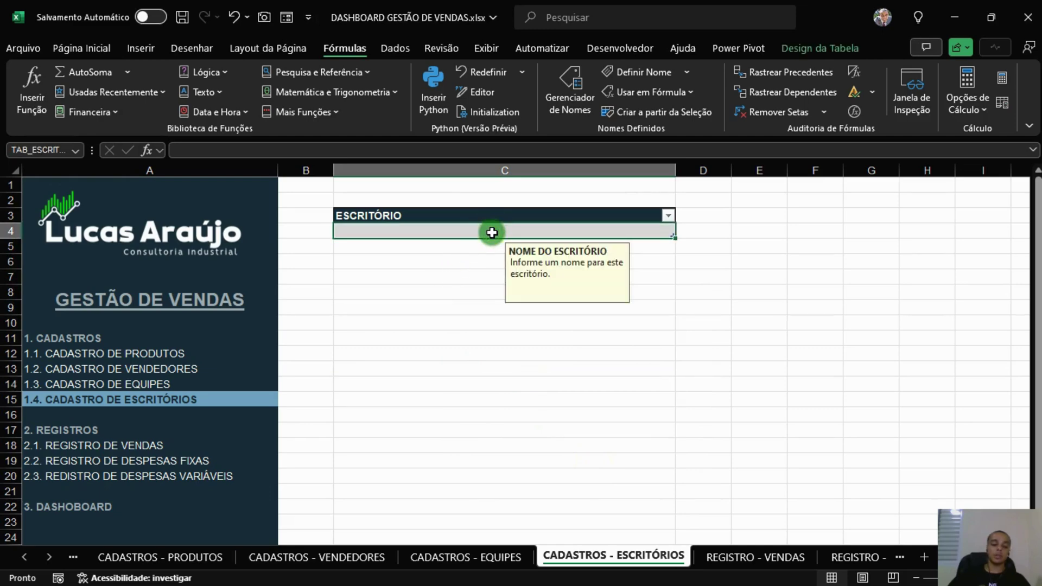
text(Escritório)
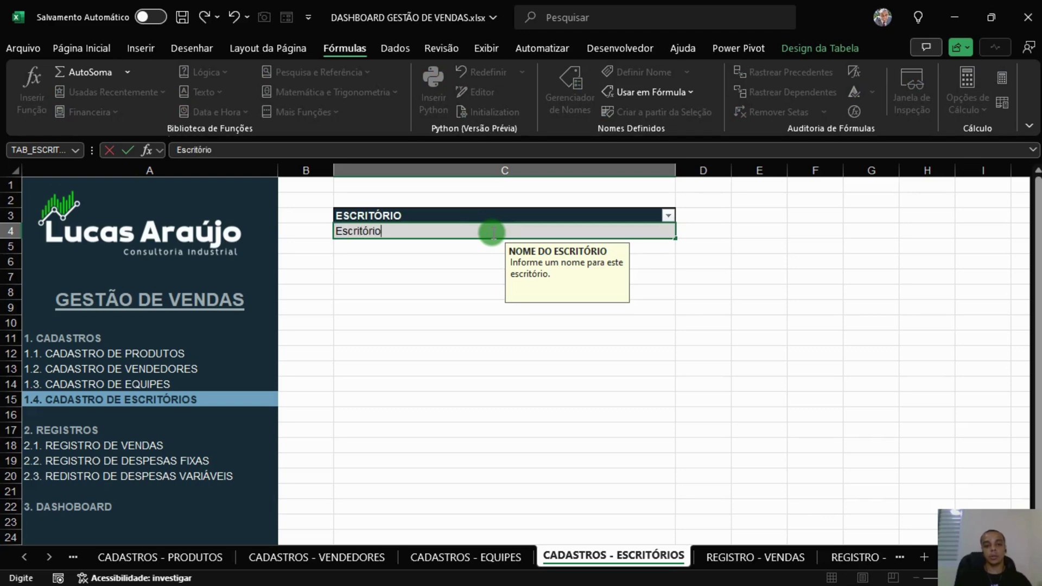
text( 1)
key(Return)
click(491, 232)
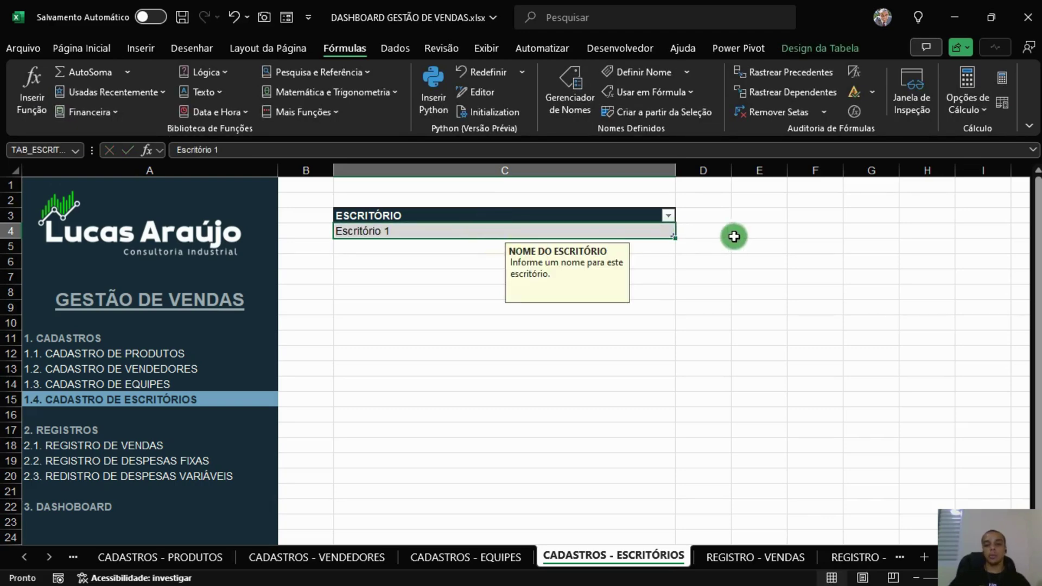
drag(679, 237, 673, 268)
click(497, 335)
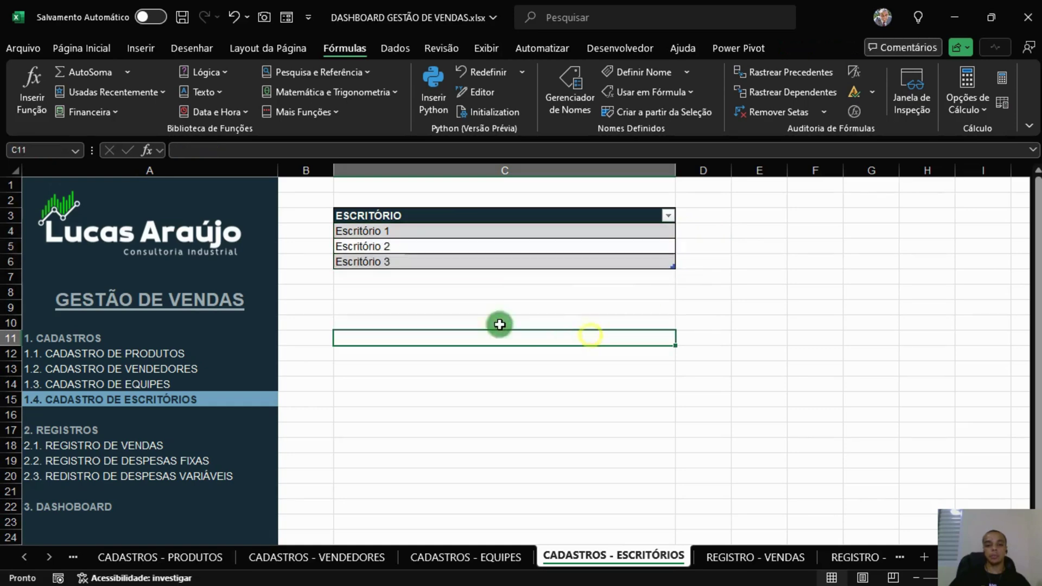
Step: Review the office entries in C4:C6 and open the team registration sheet from the side menu
click(441, 259)
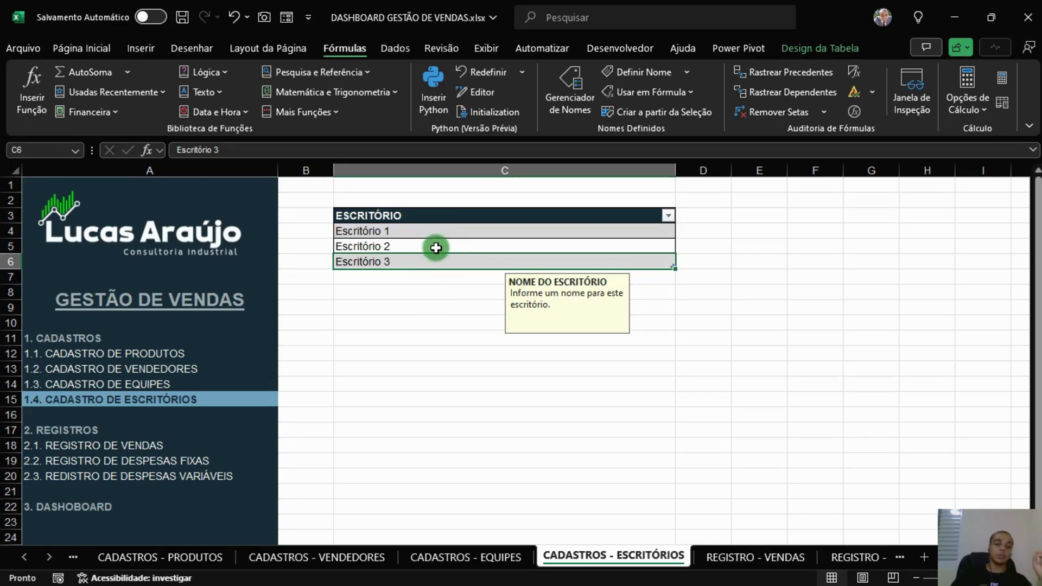
drag(433, 232, 433, 259)
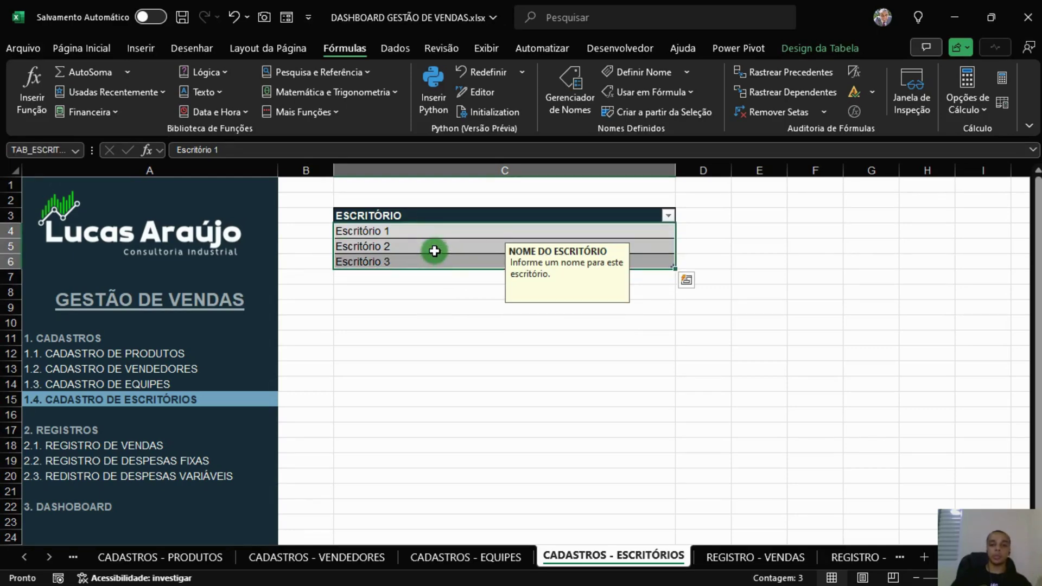
click(116, 386)
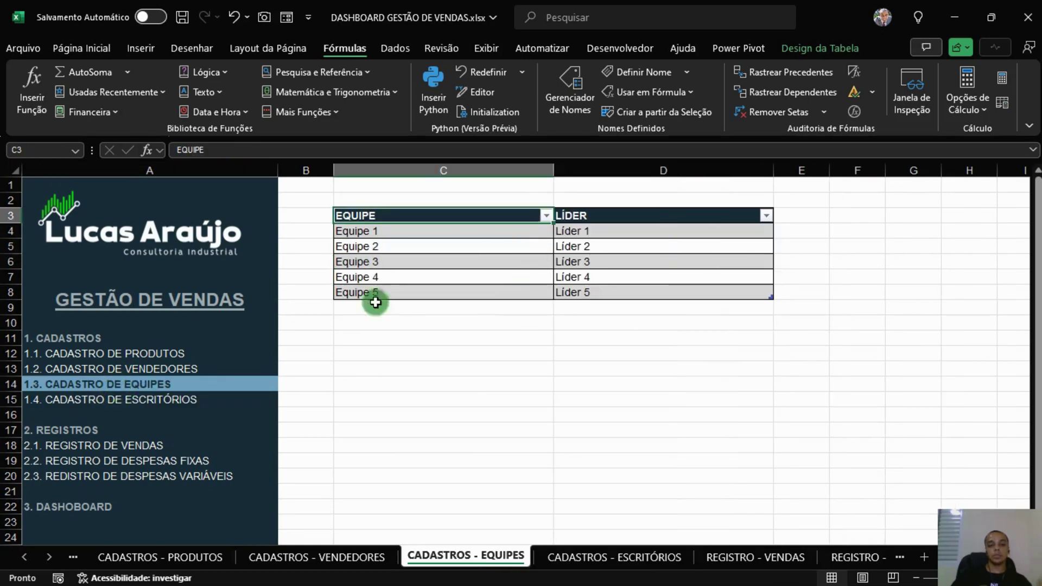
Step: Compare the office and team registration sheets, finishing on the team registration sheet
click(172, 402)
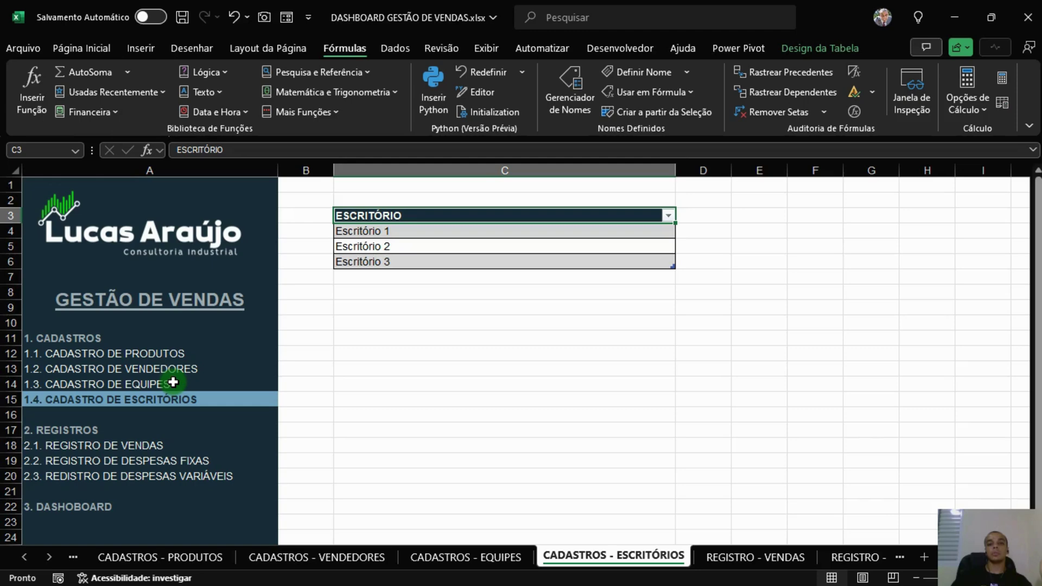
click(173, 383)
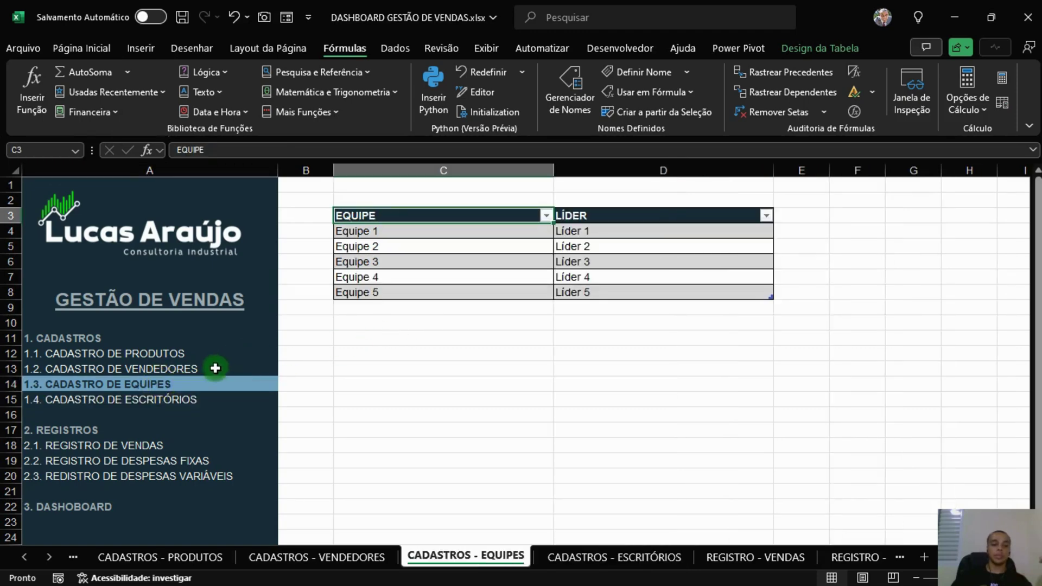
click(163, 404)
click(154, 384)
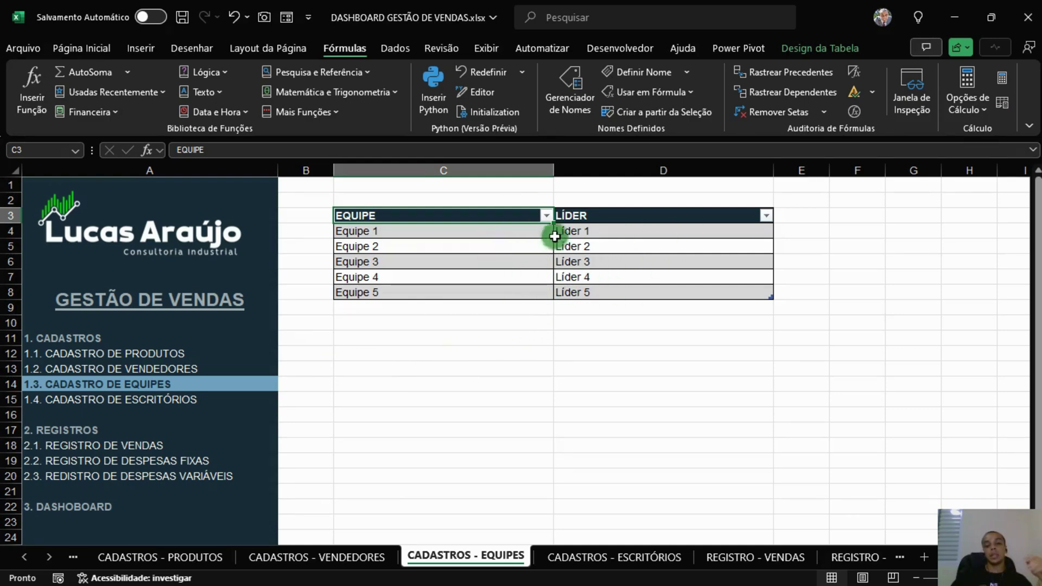
click(160, 406)
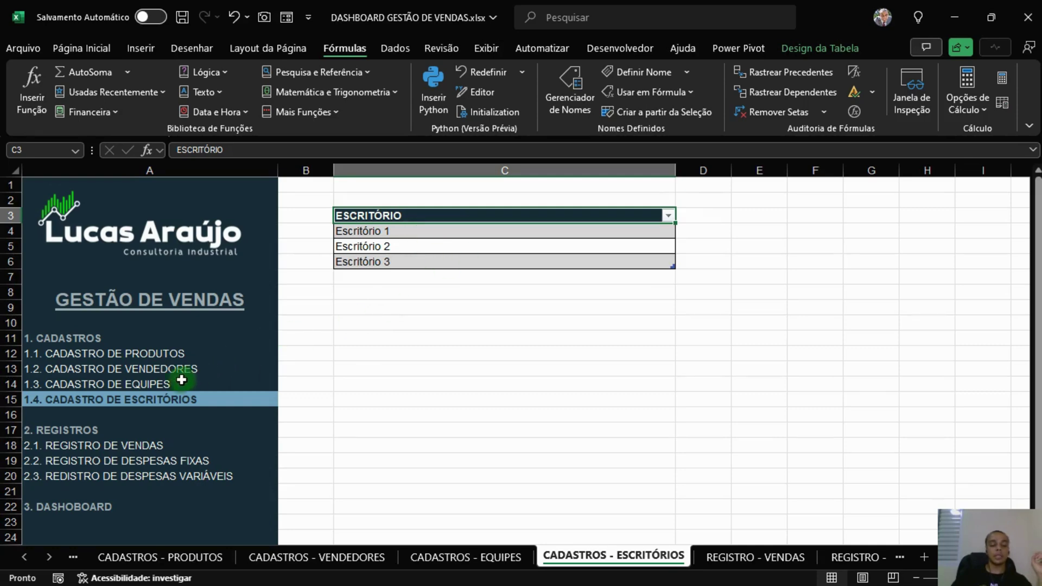
click(155, 386)
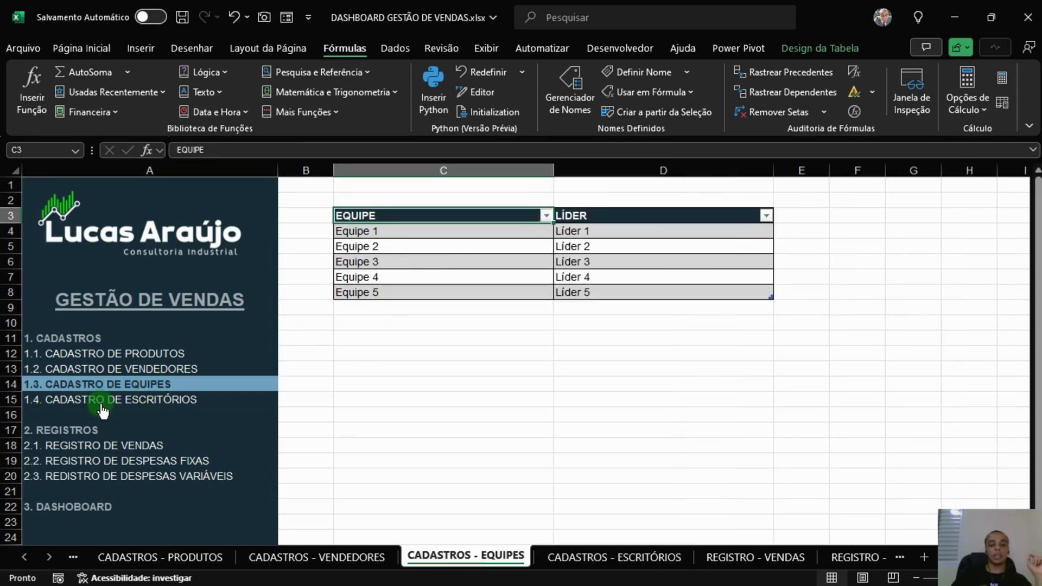
Step: Add an ESCRITÓRIO column to the team table with its header in E3 and widen column E to fit
right_click(800, 171)
click(777, 241)
click(791, 216)
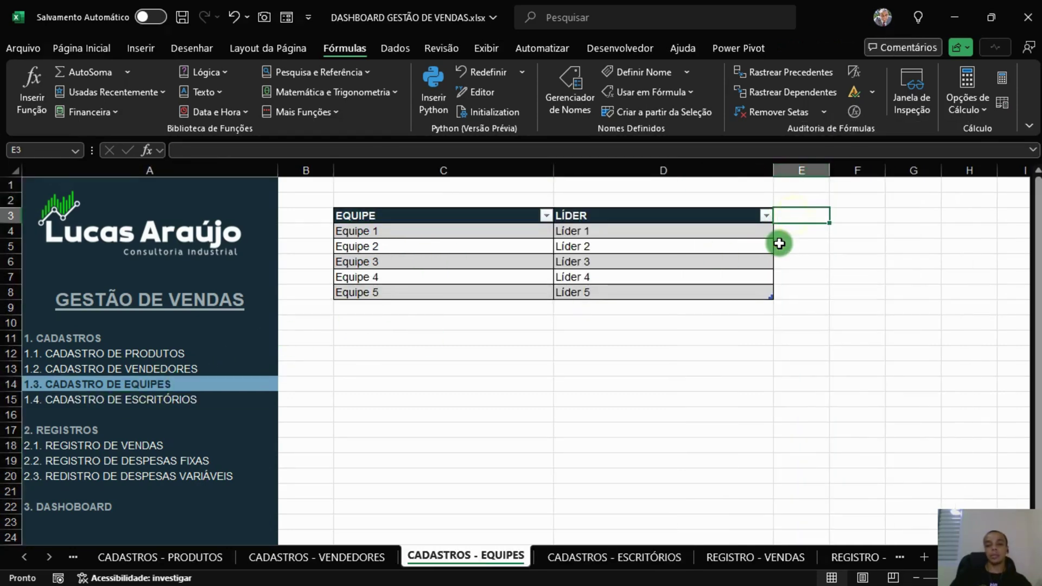
text(e)
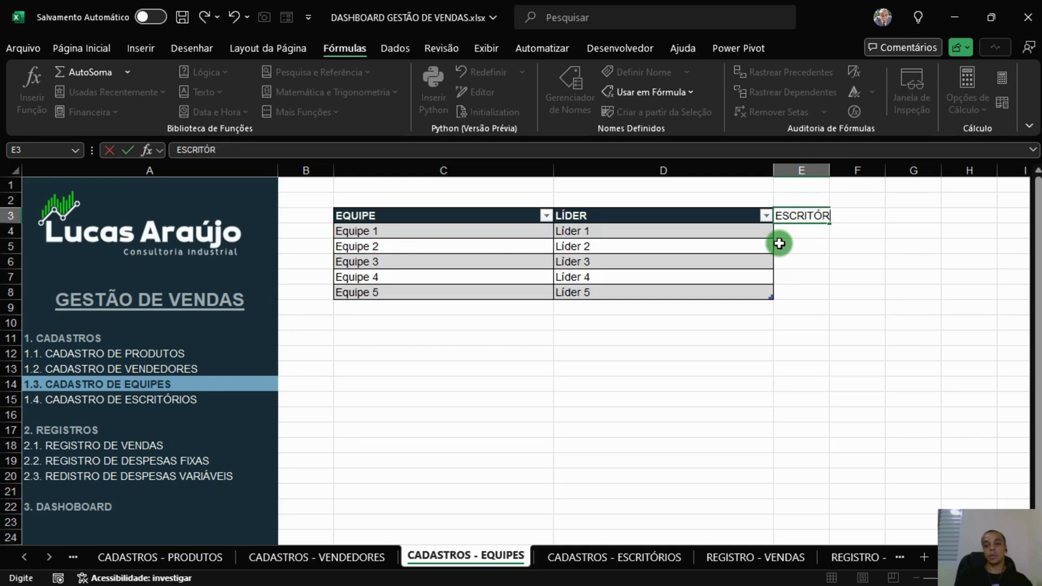
text(SCRITÓRIO)
key(Return)
drag(829, 170, 890, 171)
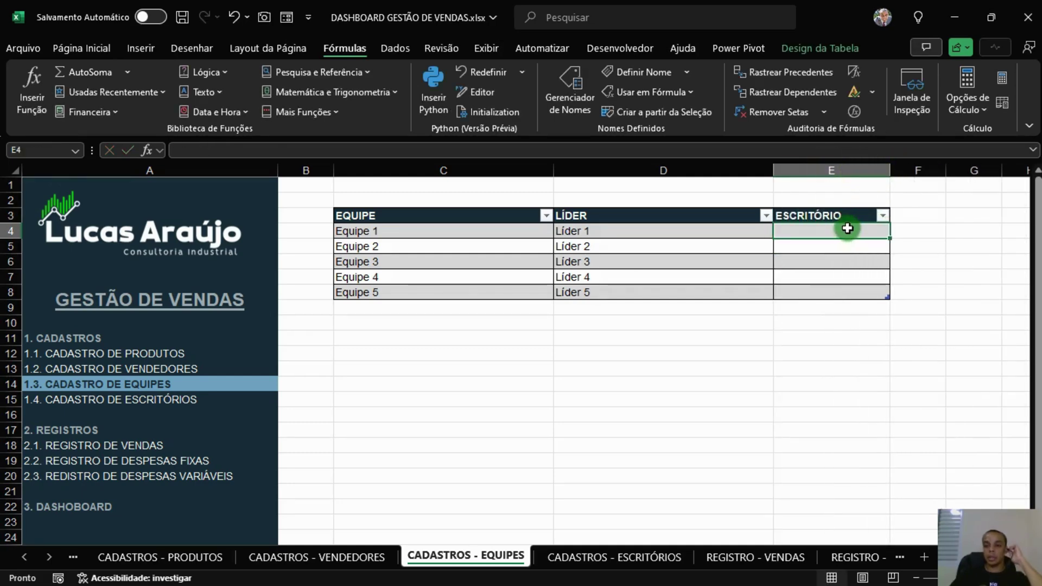
Step: Restrict E4:E8 with data validation to a list whose source is =ESCRITÓRIO
drag(847, 226, 855, 293)
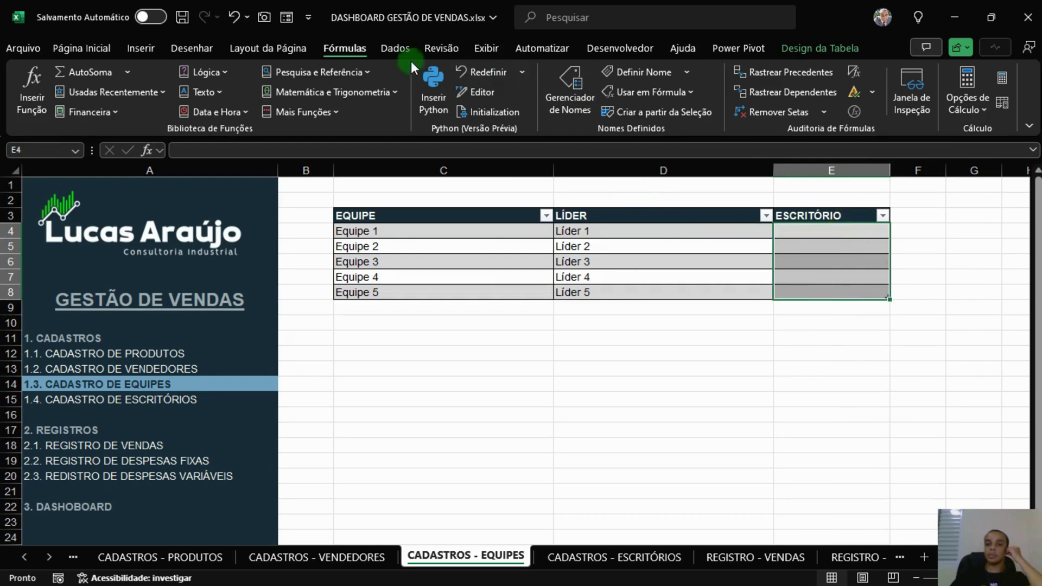
click(389, 51)
click(693, 112)
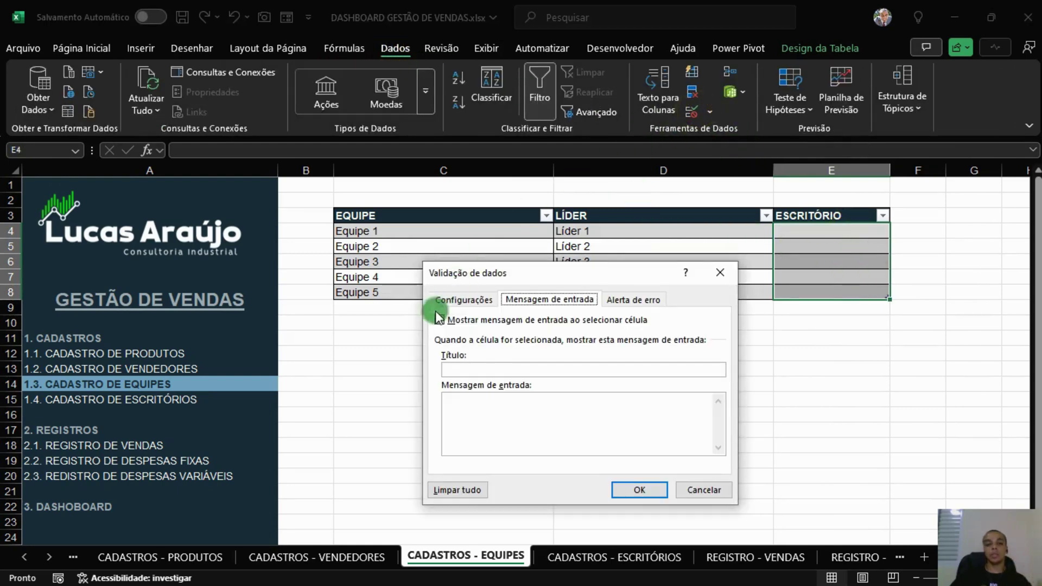
click(488, 300)
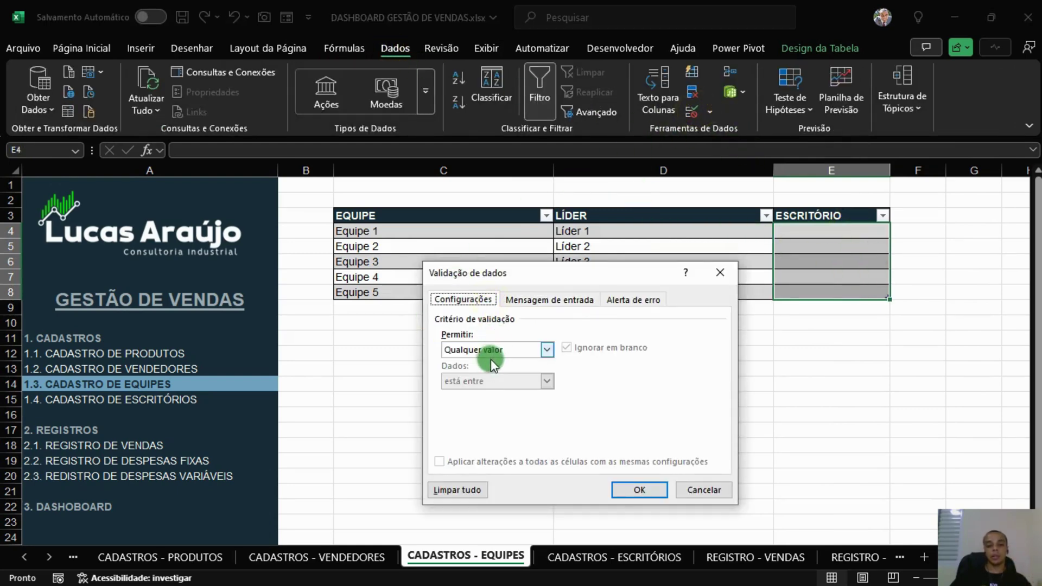
click(526, 358)
click(480, 401)
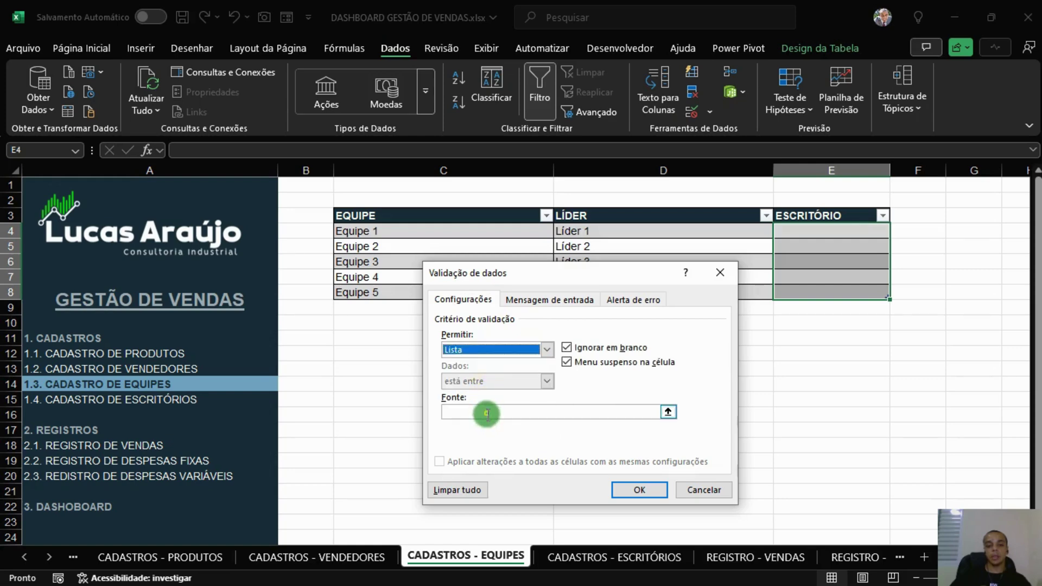
click(488, 413)
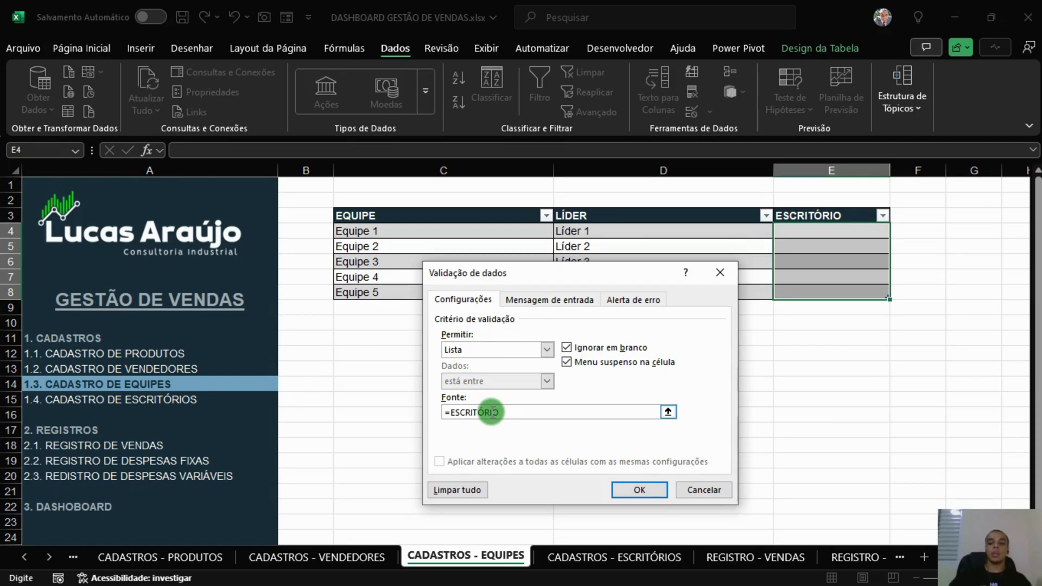
Step: Add the input message "Favor selecionar um escritório para esta equipe." titled "ESCRITÓRIO" to E4:E8, and check the office list in E4
click(546, 300)
click(548, 368)
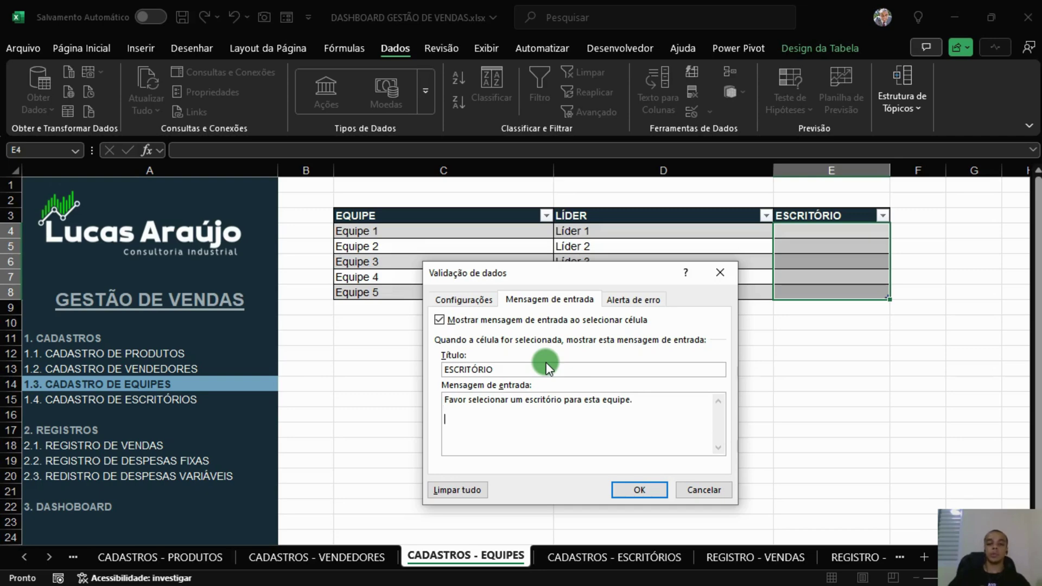
click(638, 494)
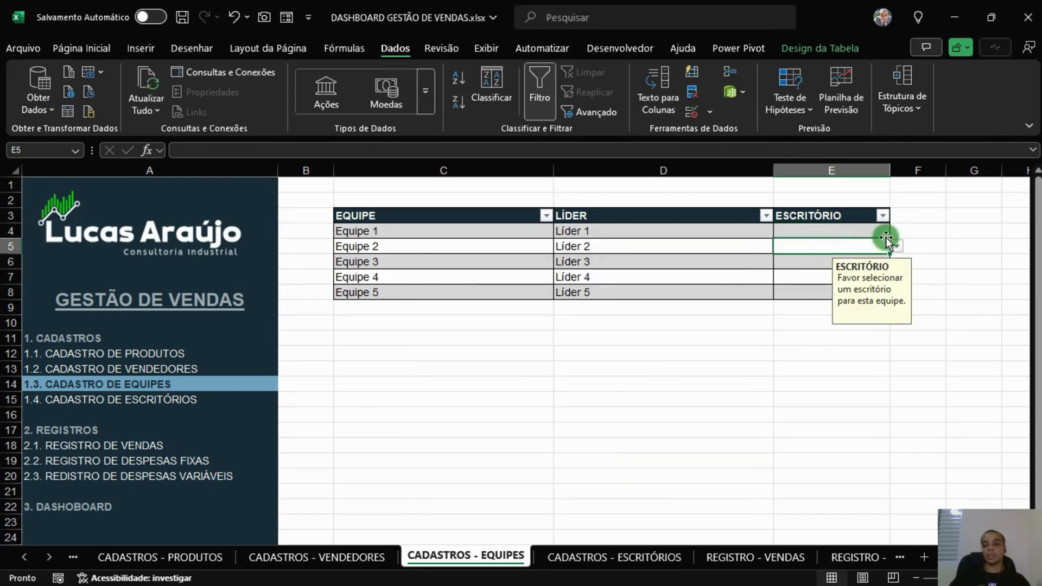
click(895, 230)
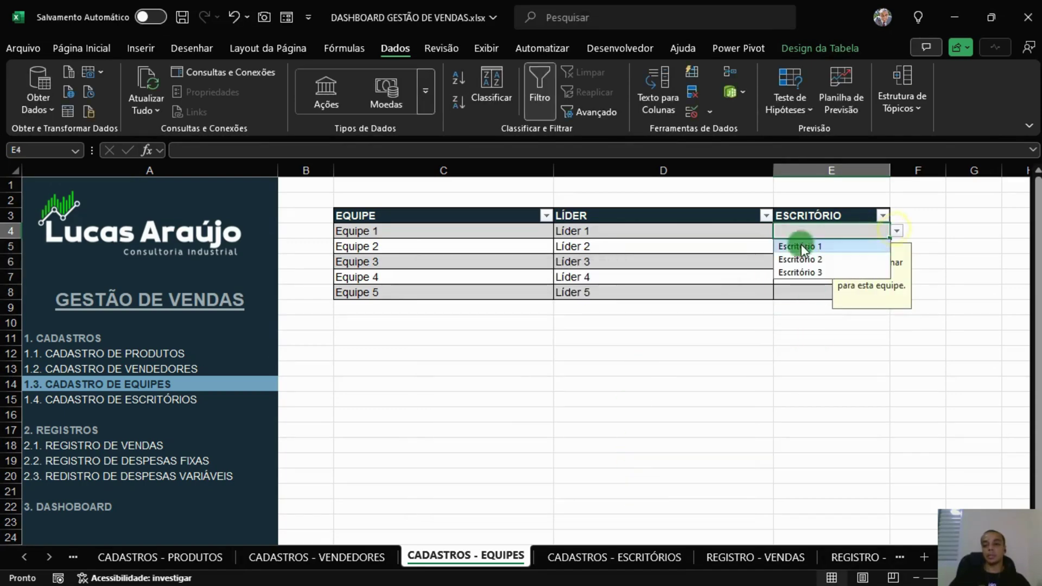
click(766, 336)
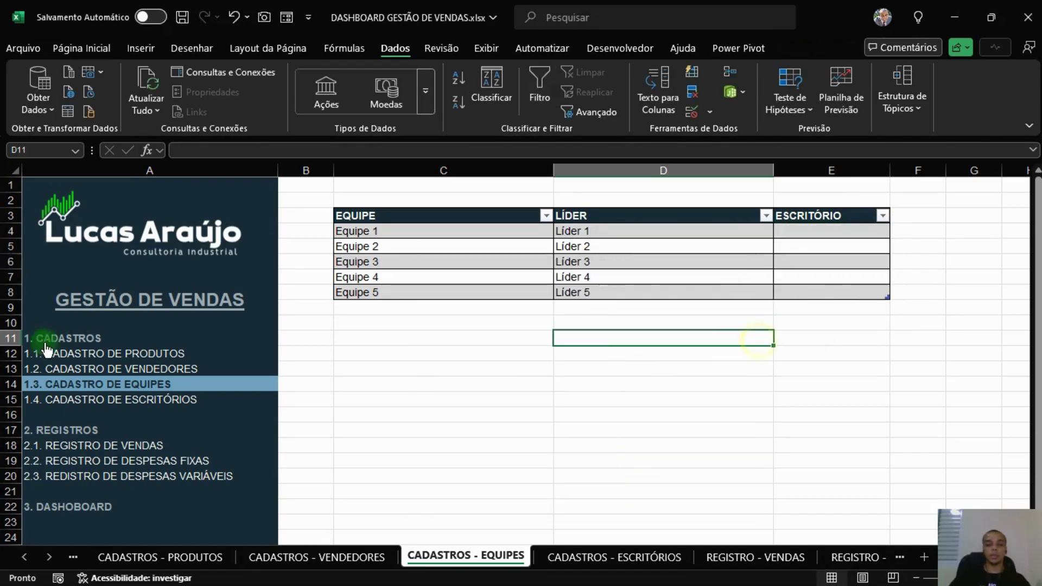
Step: Copy the validation error message text from D4 on the seller registration sheet, leaving its validation settings as they are
click(149, 369)
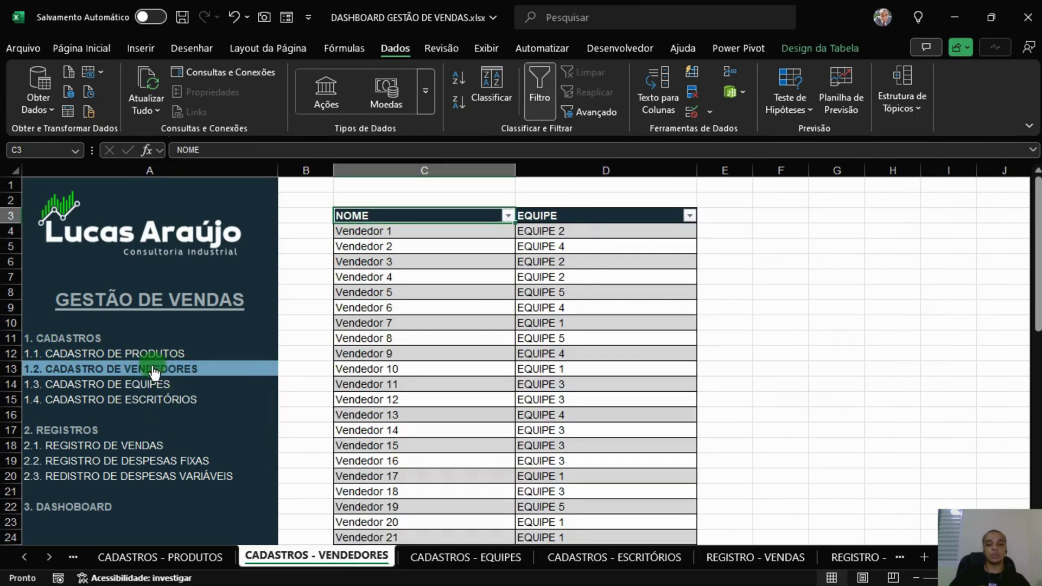
click(610, 231)
click(689, 111)
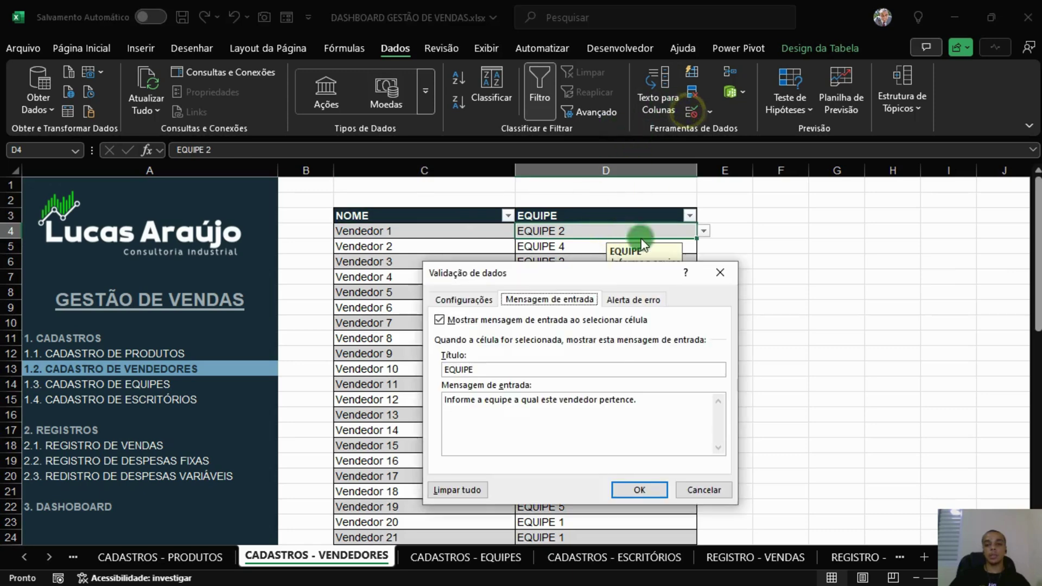
click(629, 300)
drag(607, 440, 548, 402)
key(ctrl+c)
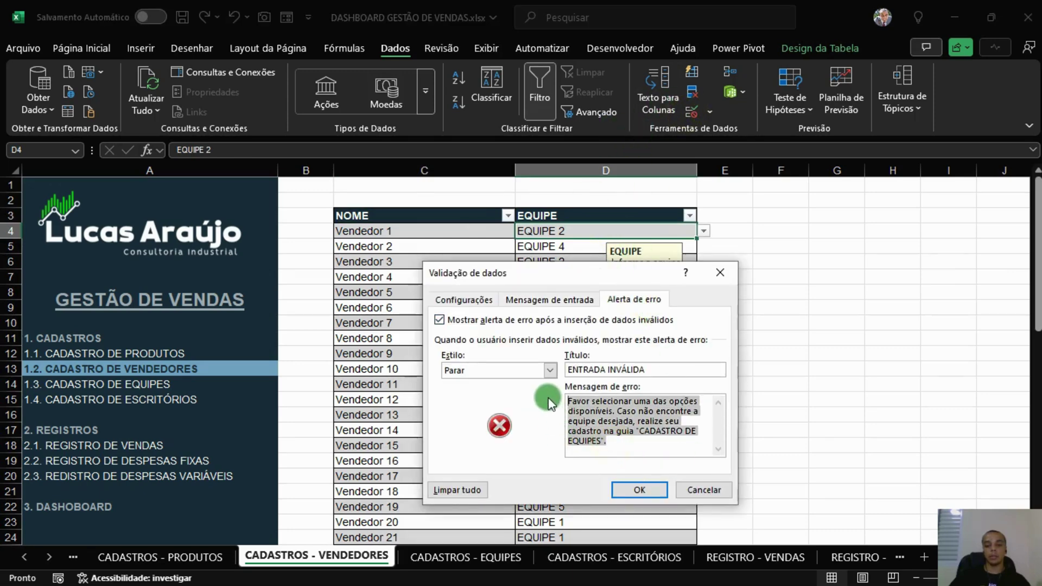
key(Escape)
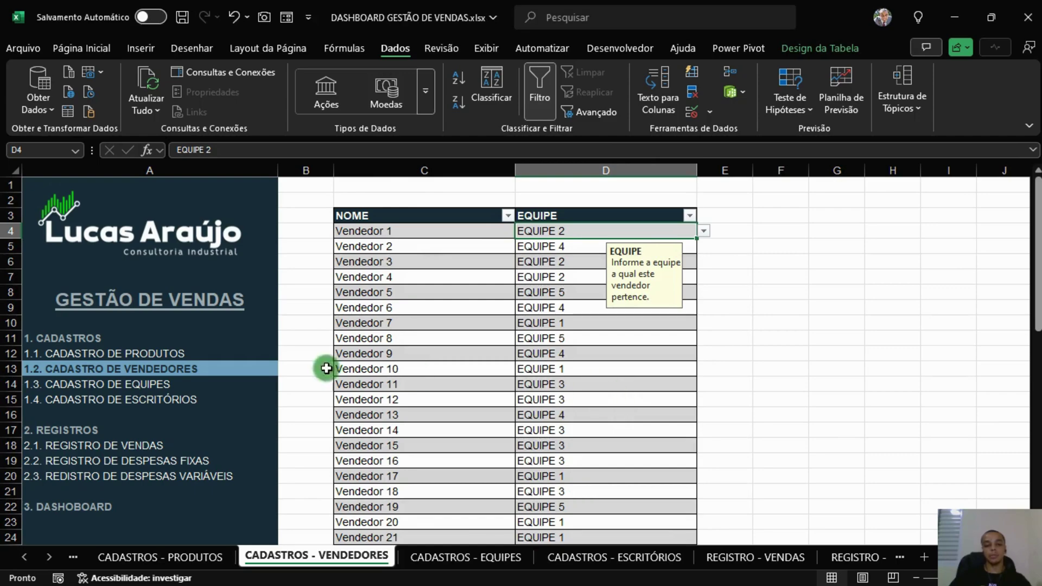
Step: Give E4:E8 on the team sheet a Parar error alert titled "ENTRADA INVÁLIDA" and paste the copied message into it
click(155, 388)
drag(825, 239, 804, 288)
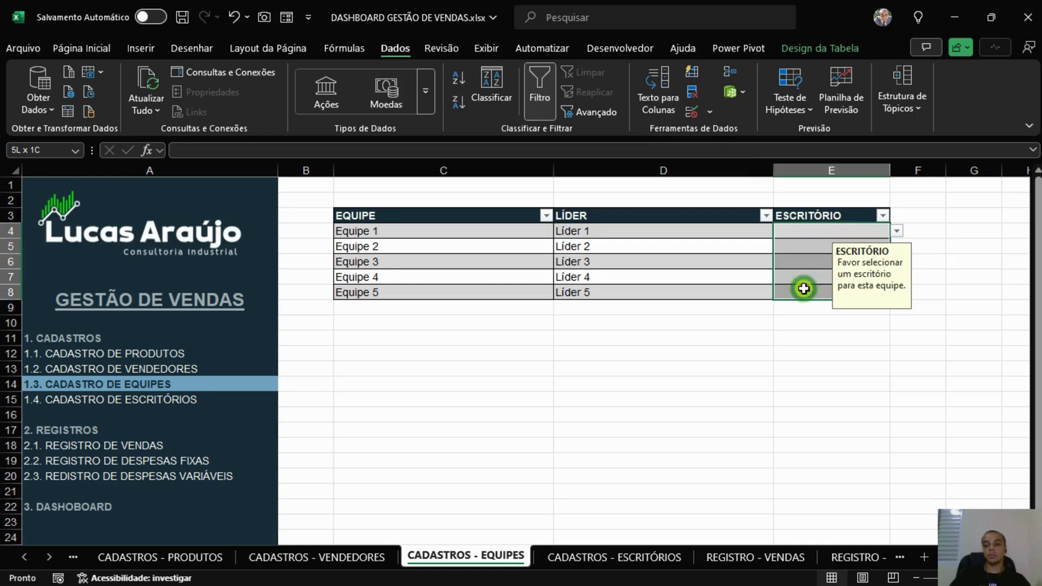
click(690, 114)
click(606, 370)
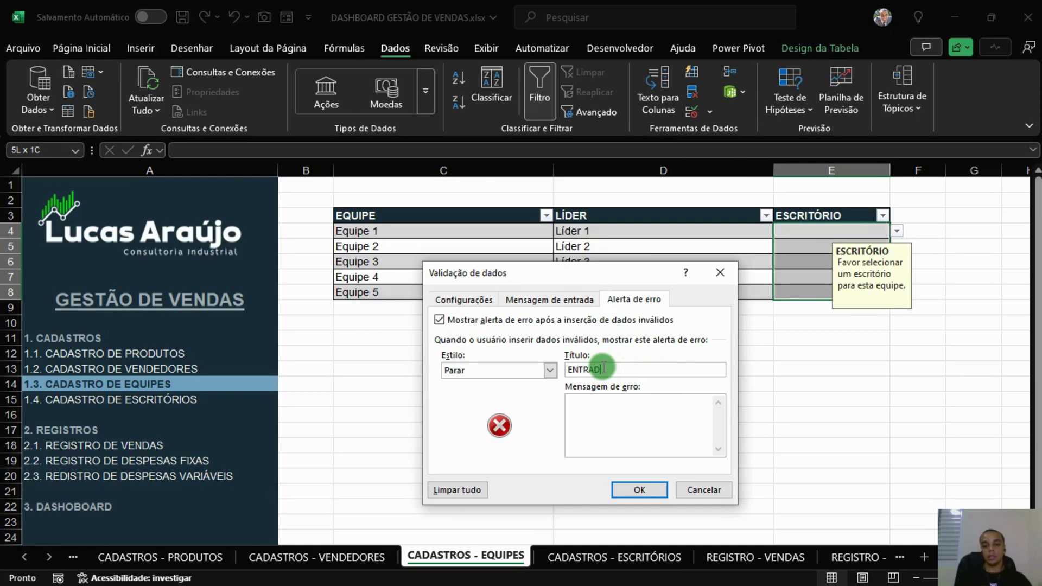
key(ctrl+v)
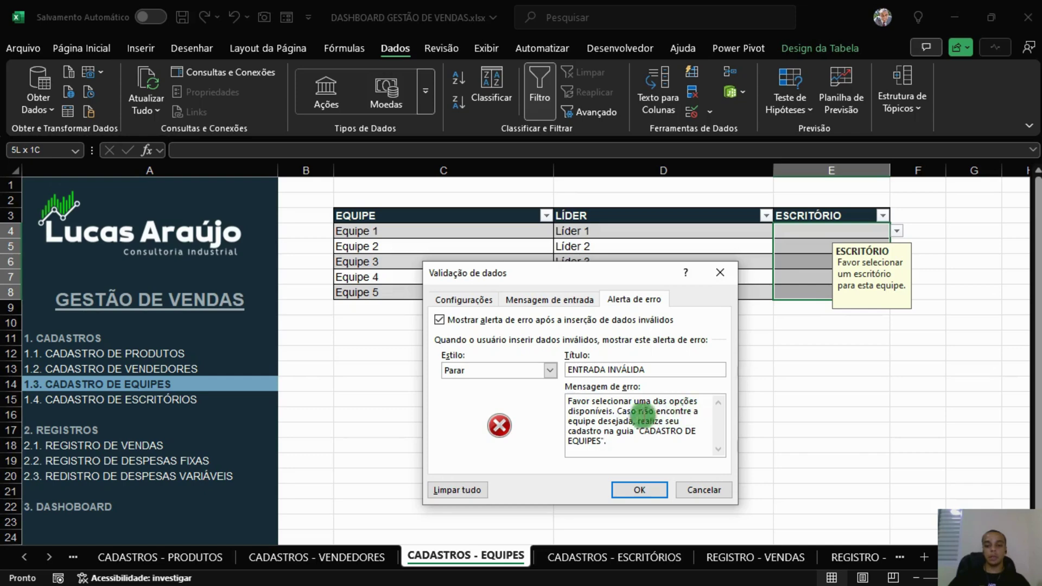
Step: Reword the pasted error message to "o escritório desejado" and "CADASTRO DE ESCRITÓRIOS", and apply the validation to E4:E8
double_click(581, 421)
click(699, 410)
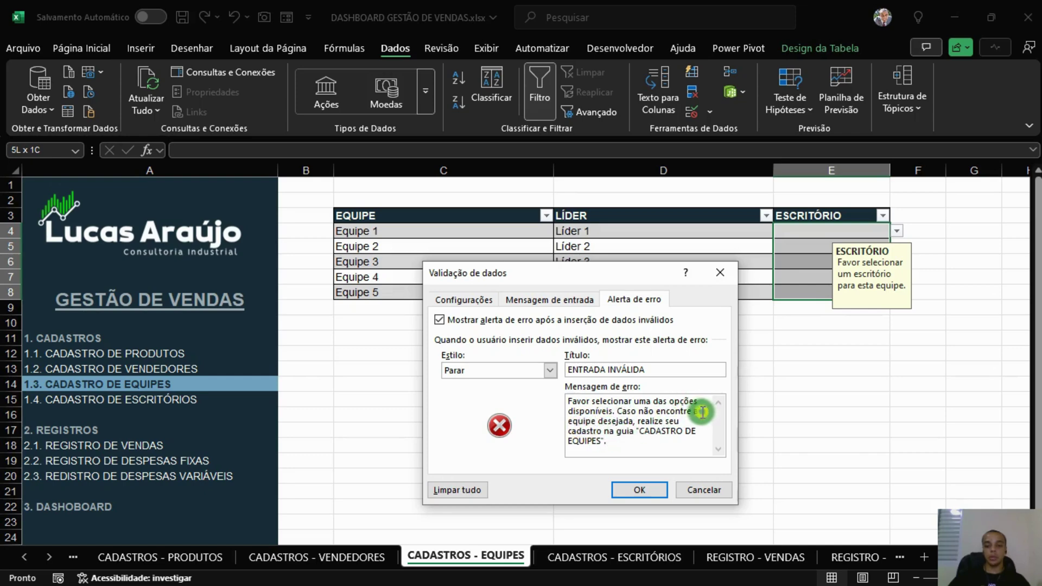
drag(695, 411, 633, 421)
text(o escritó)
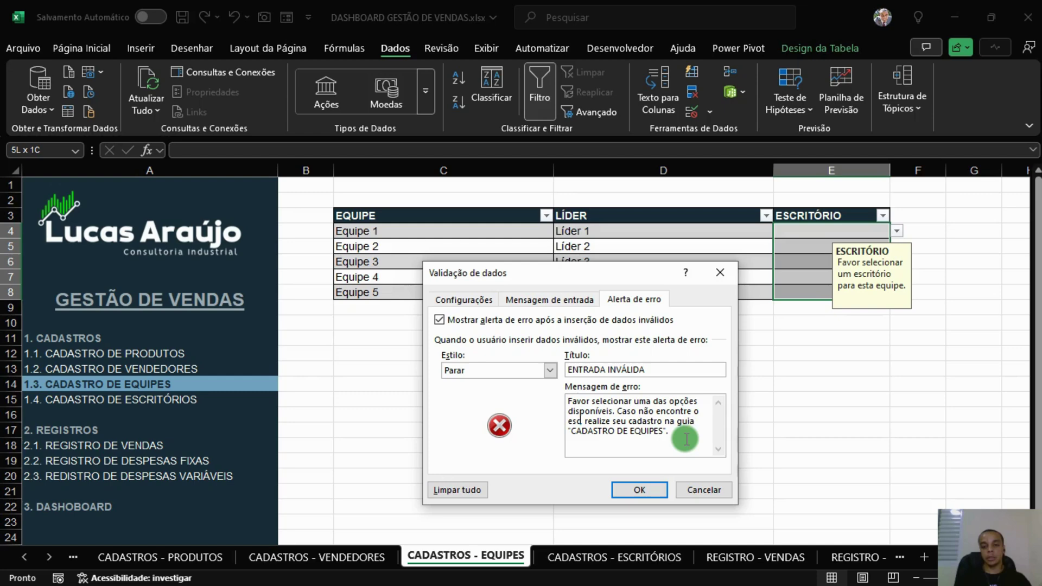
text(rio desejado,)
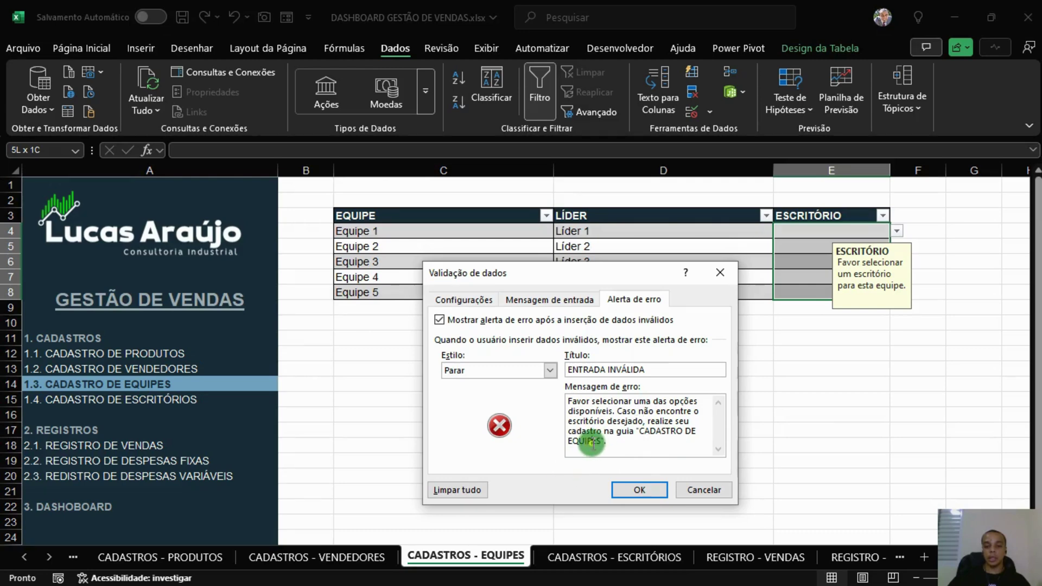
drag(591, 442, 650, 452)
text(ESCRITÓRIO)
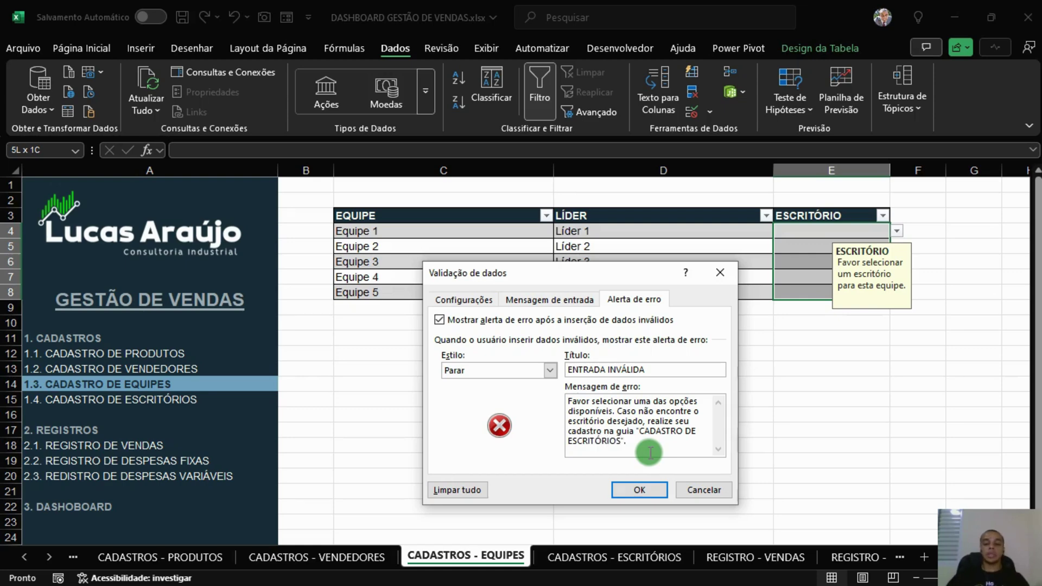
click(651, 492)
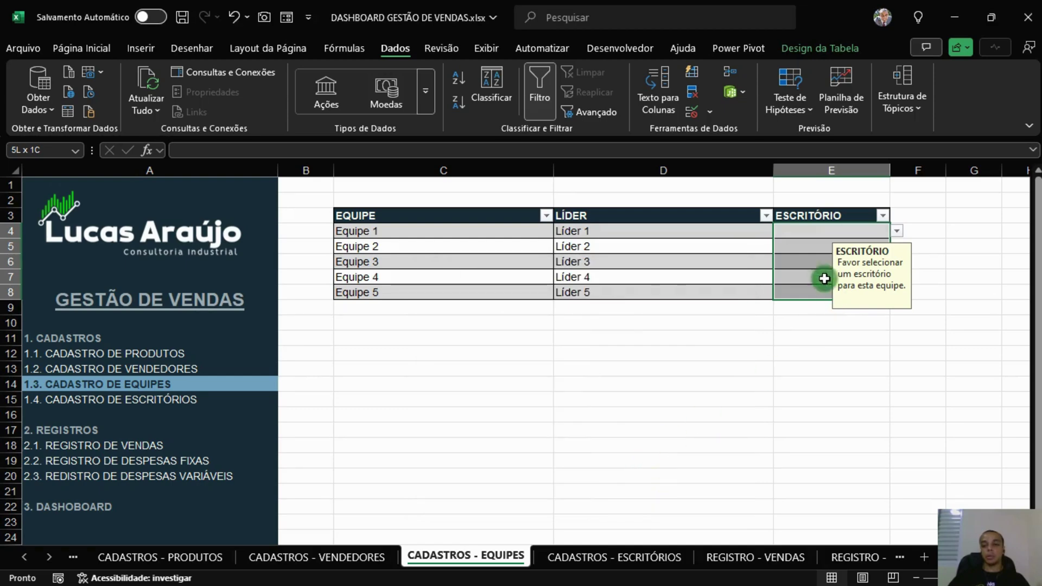
click(809, 368)
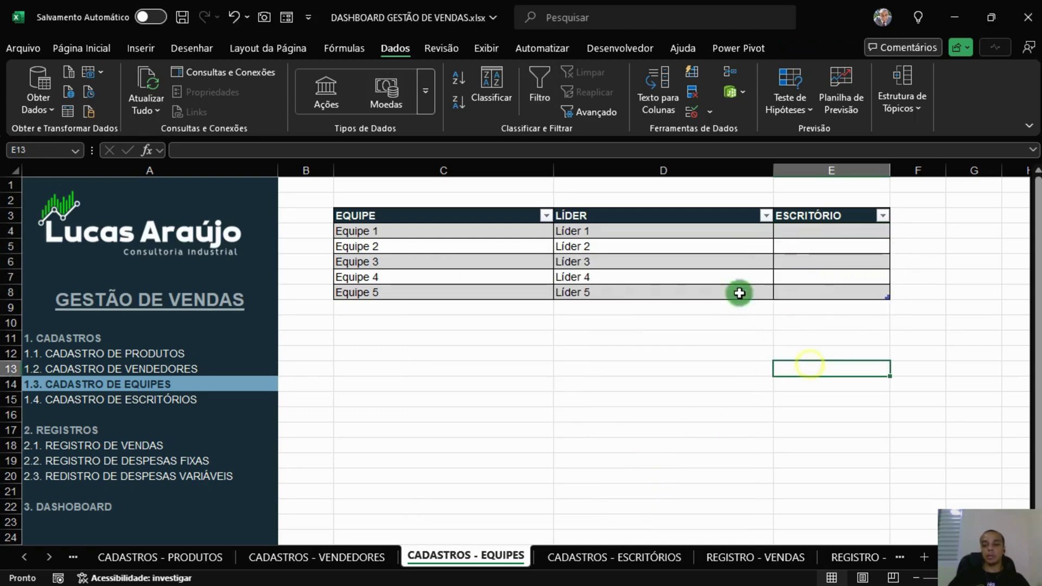
Step: Choose Escritório 1 for Equipe 1 in E4 and copy it down to E5 and E6
click(857, 236)
click(896, 231)
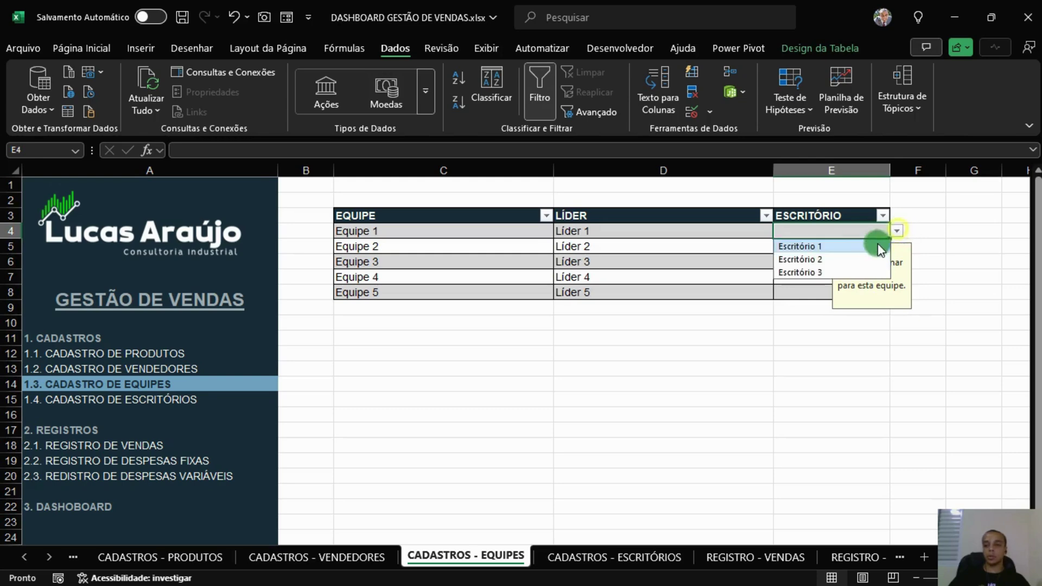
click(841, 246)
click(819, 252)
key(ctrl+d)
click(807, 264)
key(ctrl+d)
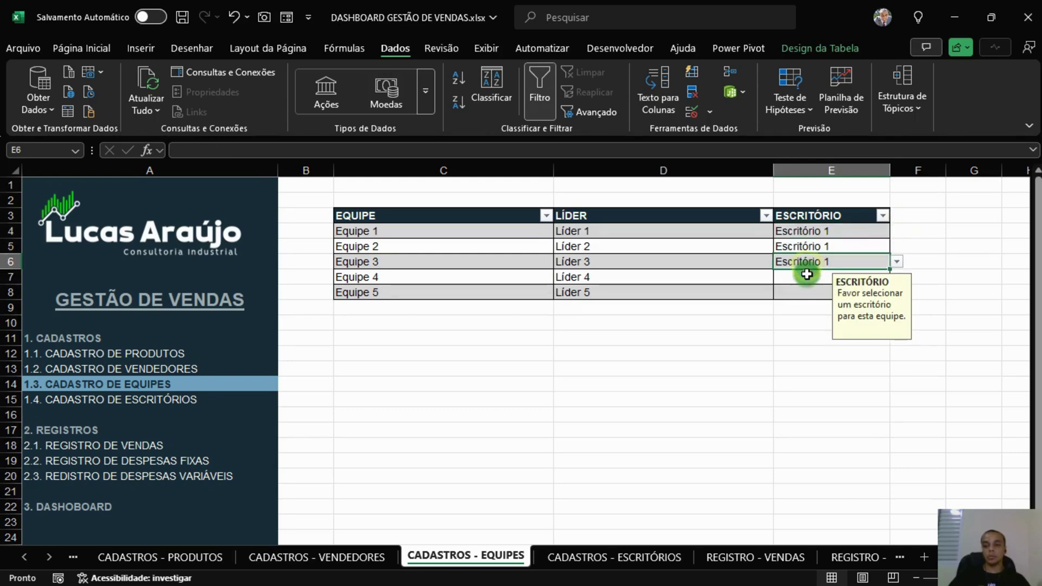
Step: Assign Escritório 2 to Equipe 4 in E7 and Escritório 3 to Equipe 5 in E8
click(811, 277)
click(897, 279)
click(829, 301)
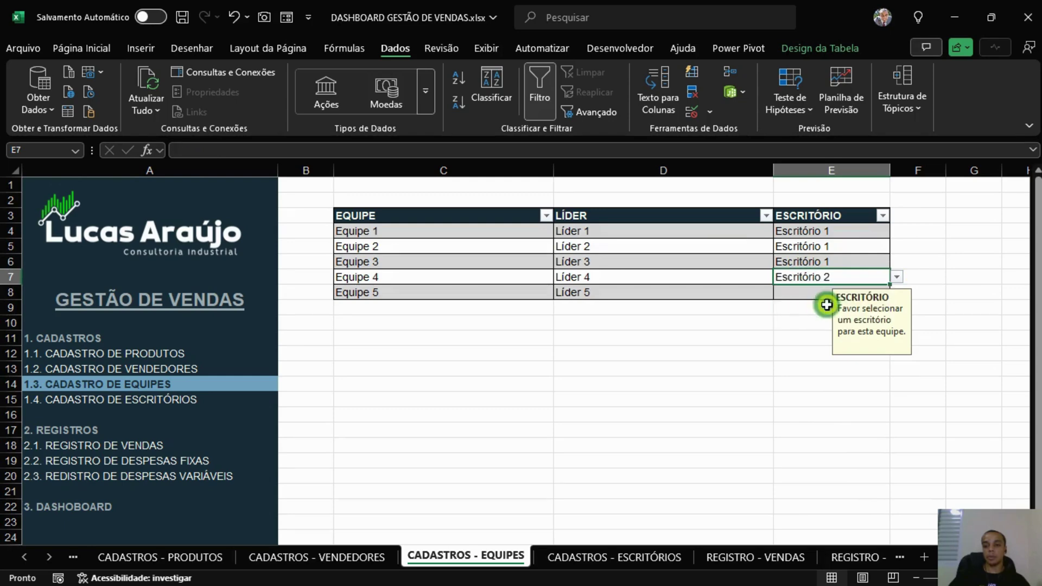
click(897, 293)
click(897, 295)
click(809, 333)
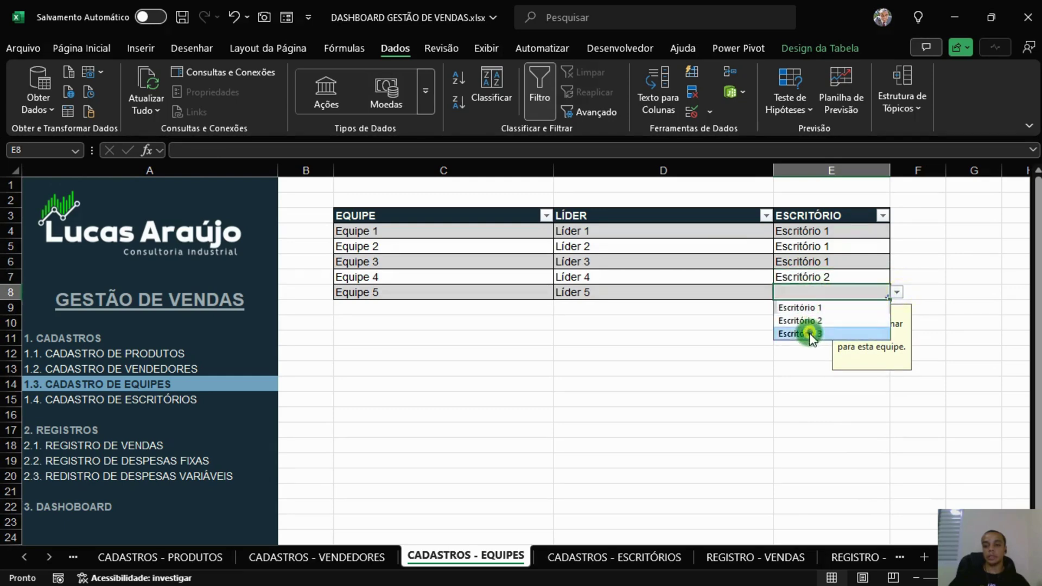
click(704, 354)
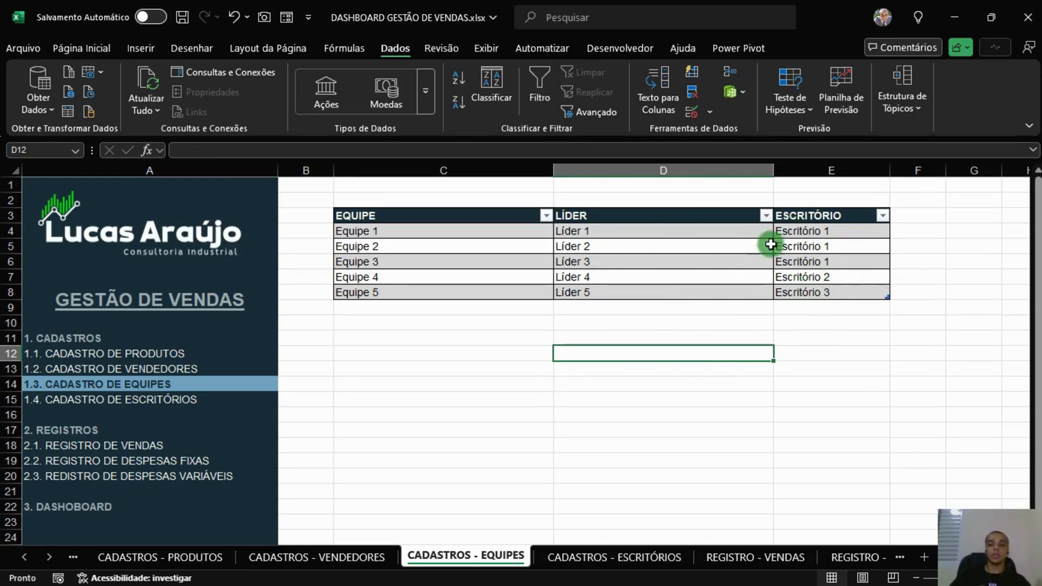
Step: Follow the menu links through the product, seller, team, office and sales register sheets to review the registrations and navigation
click(159, 354)
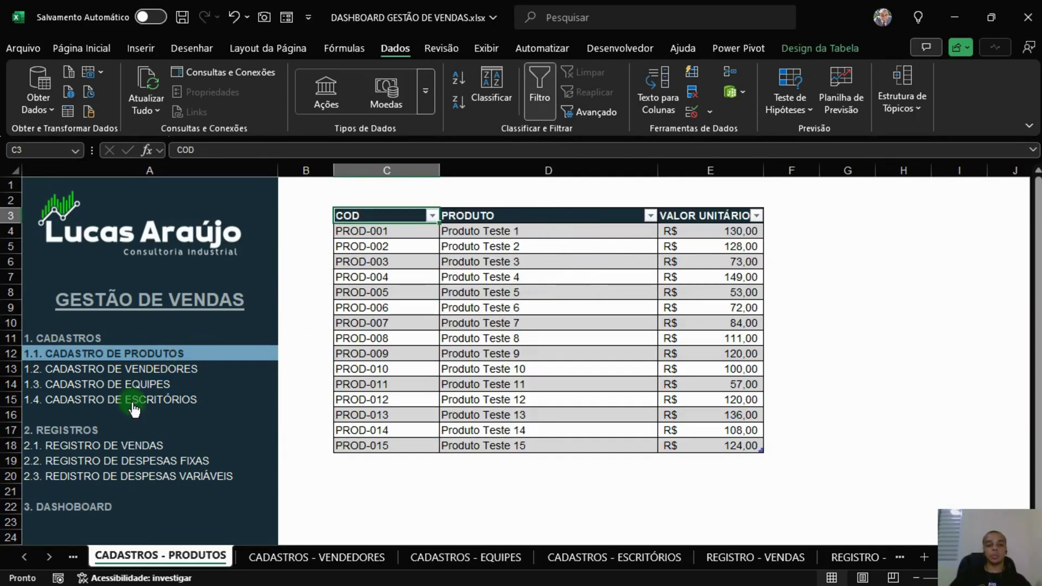
click(155, 373)
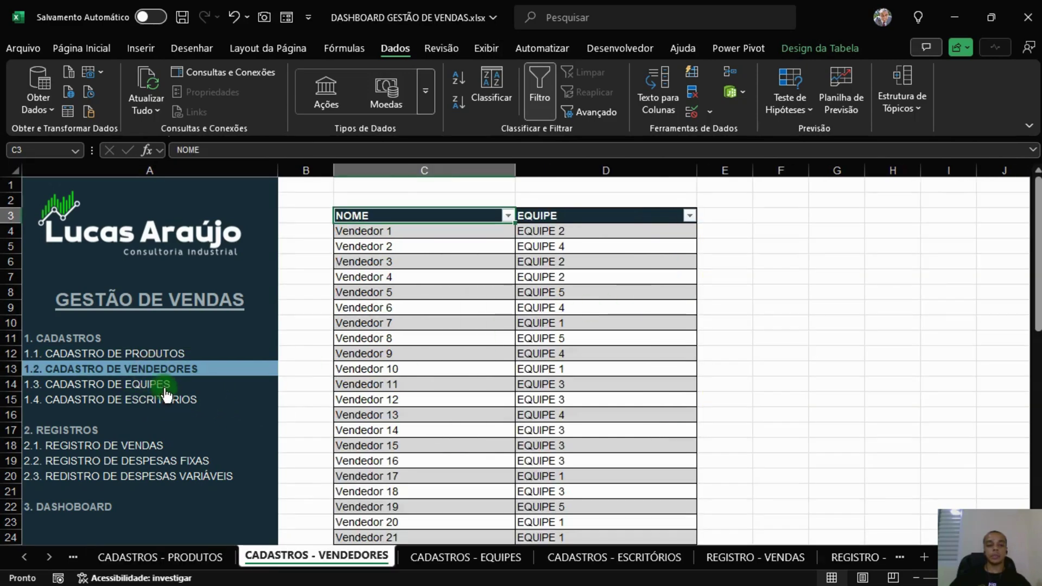
click(160, 385)
click(173, 401)
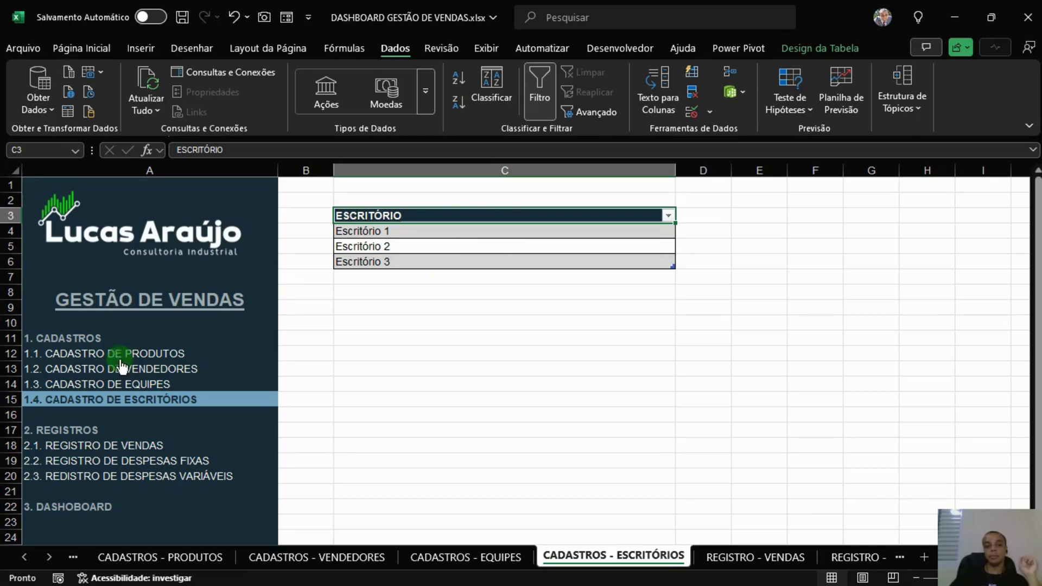
click(81, 351)
click(89, 367)
click(107, 386)
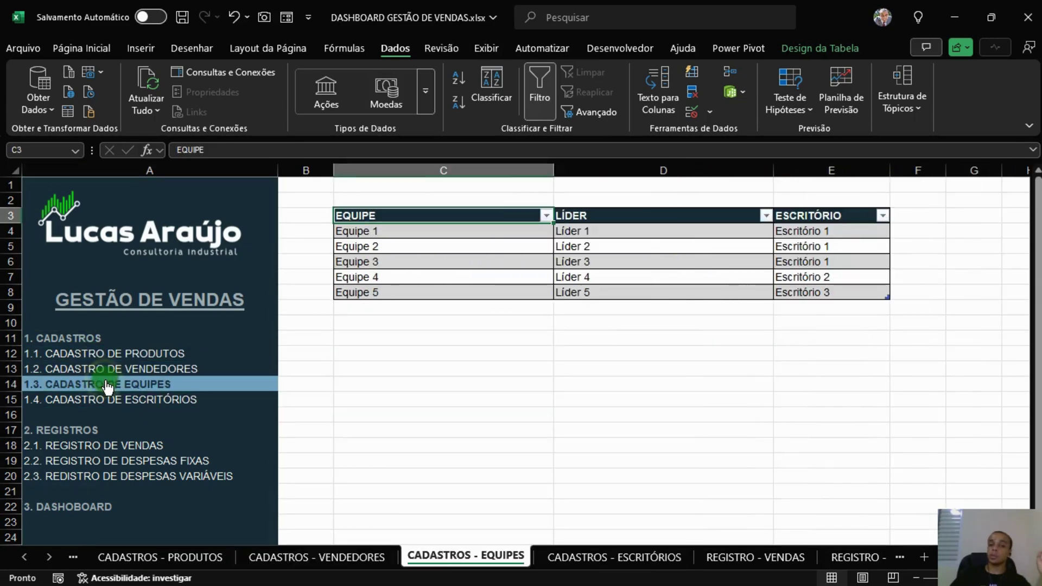
click(107, 399)
click(63, 449)
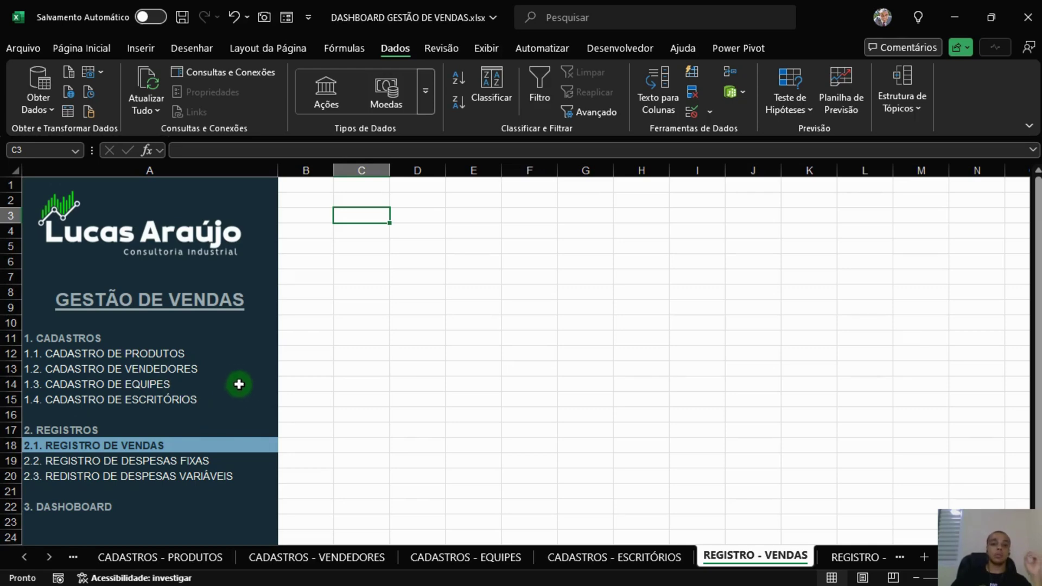
click(167, 352)
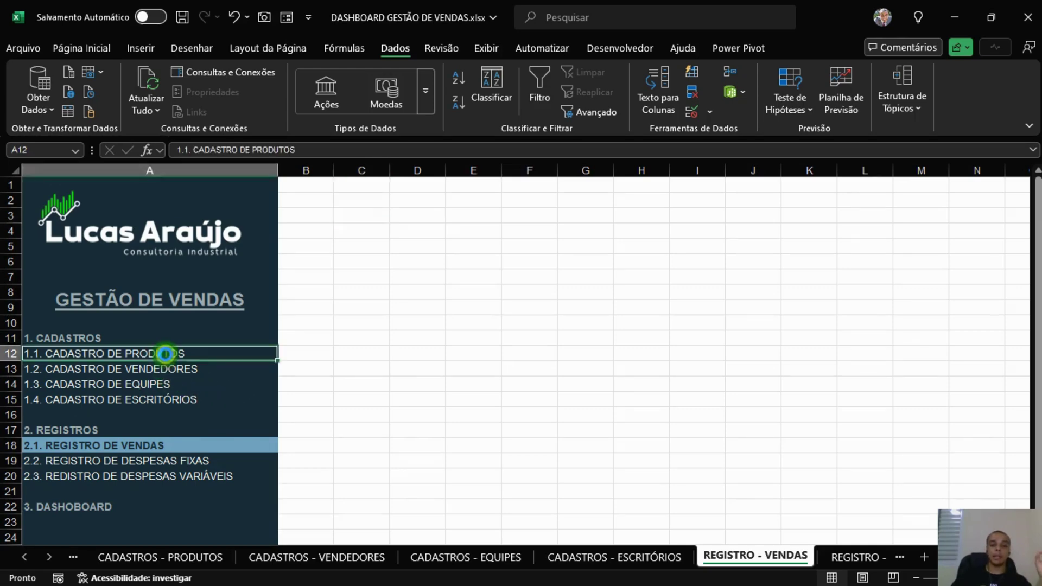
Step: Open the seller registration sheet through the menu and hide its gridlines
click(179, 369)
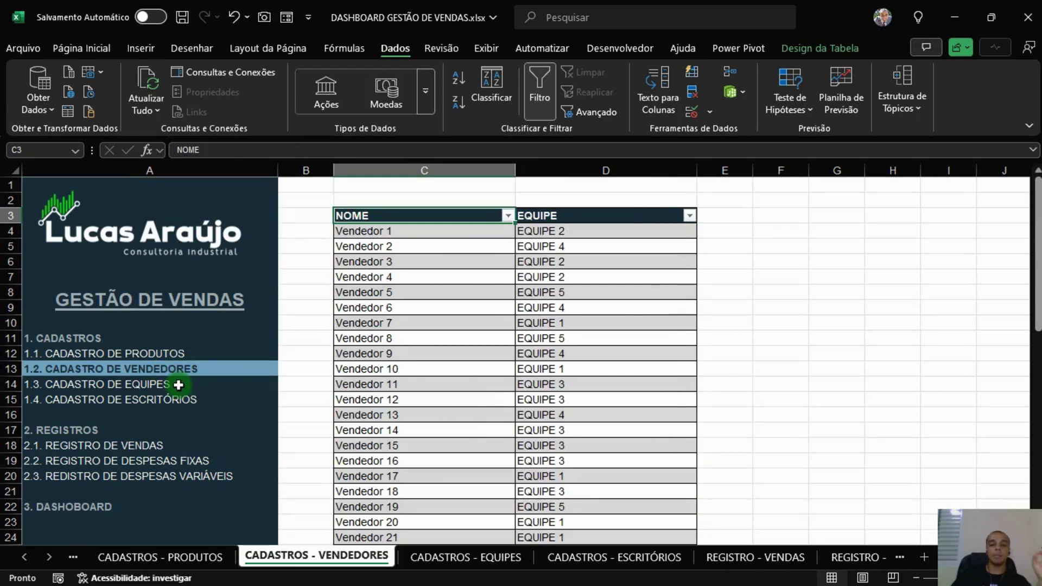
click(804, 282)
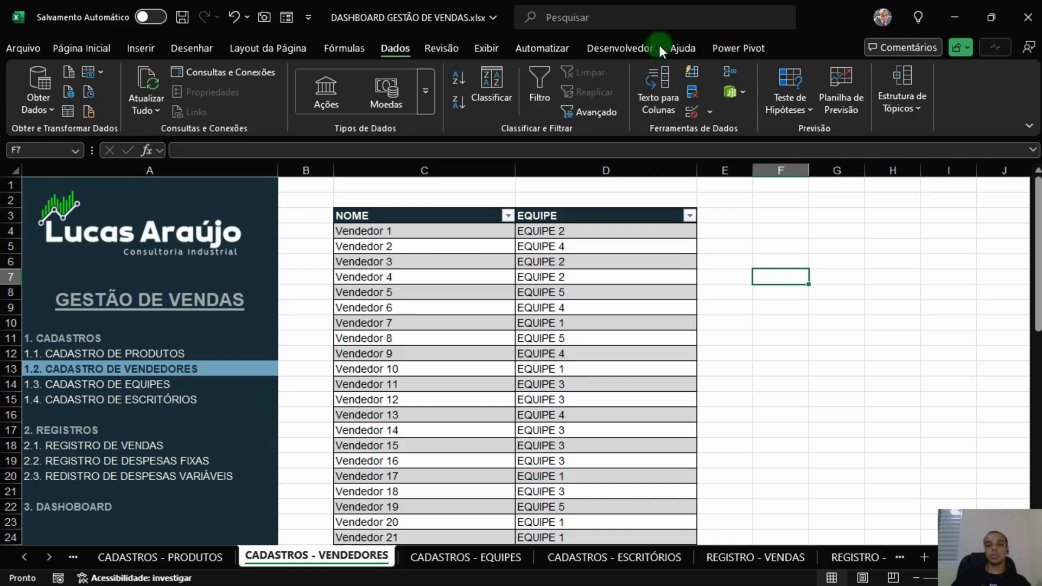
click(487, 48)
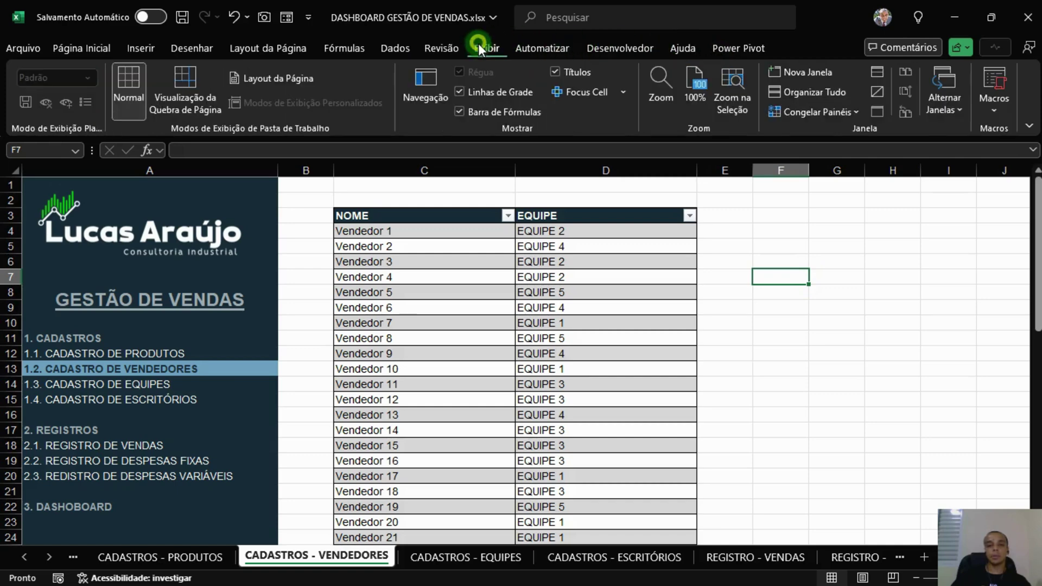
click(497, 114)
click(496, 116)
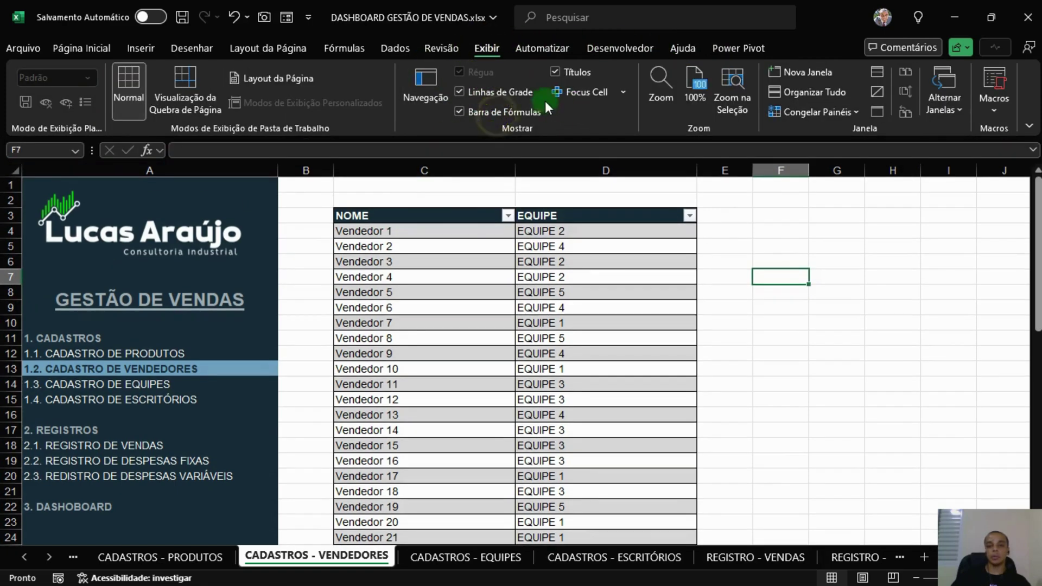
click(507, 93)
Step: Go by way of the team registration sheet to the office registration sheet and hide the office sheet's gridlines
click(160, 383)
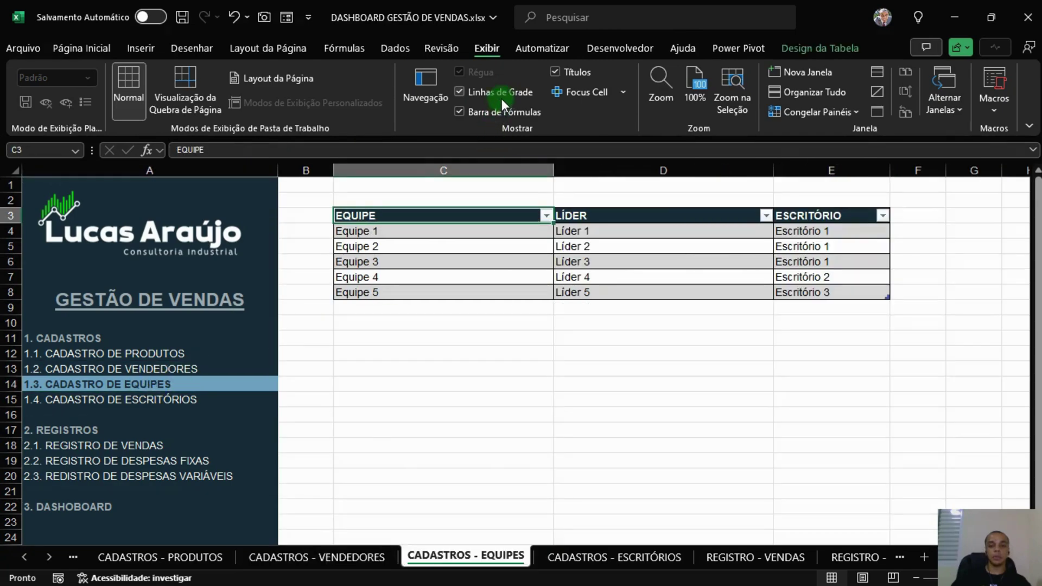
click(157, 399)
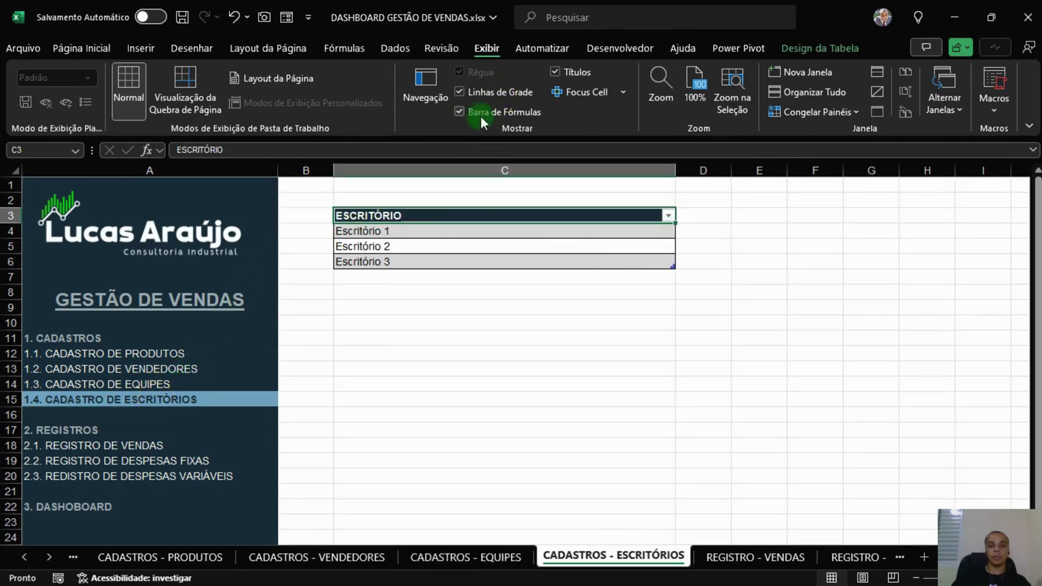
click(488, 87)
click(814, 306)
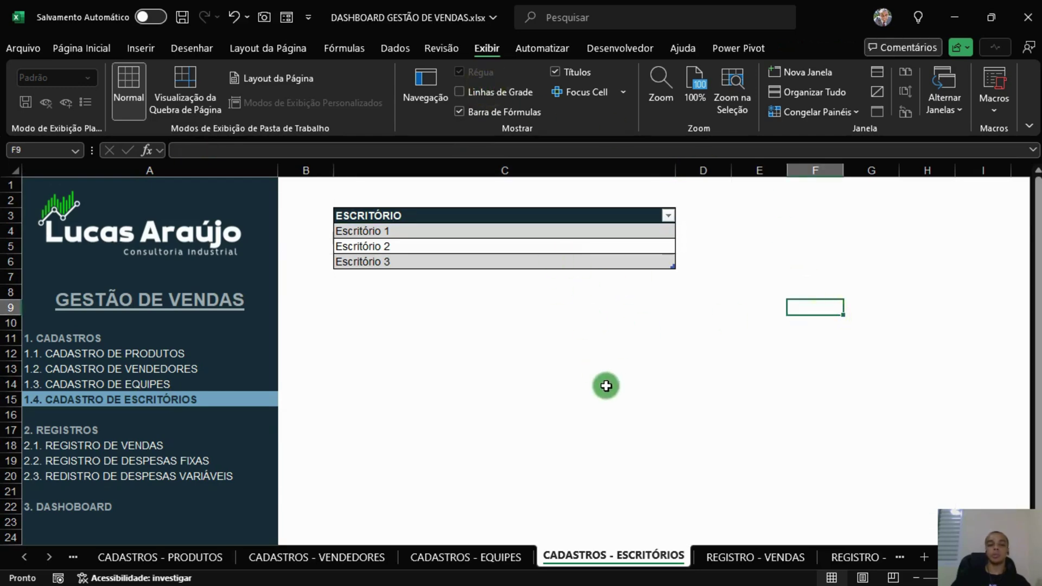